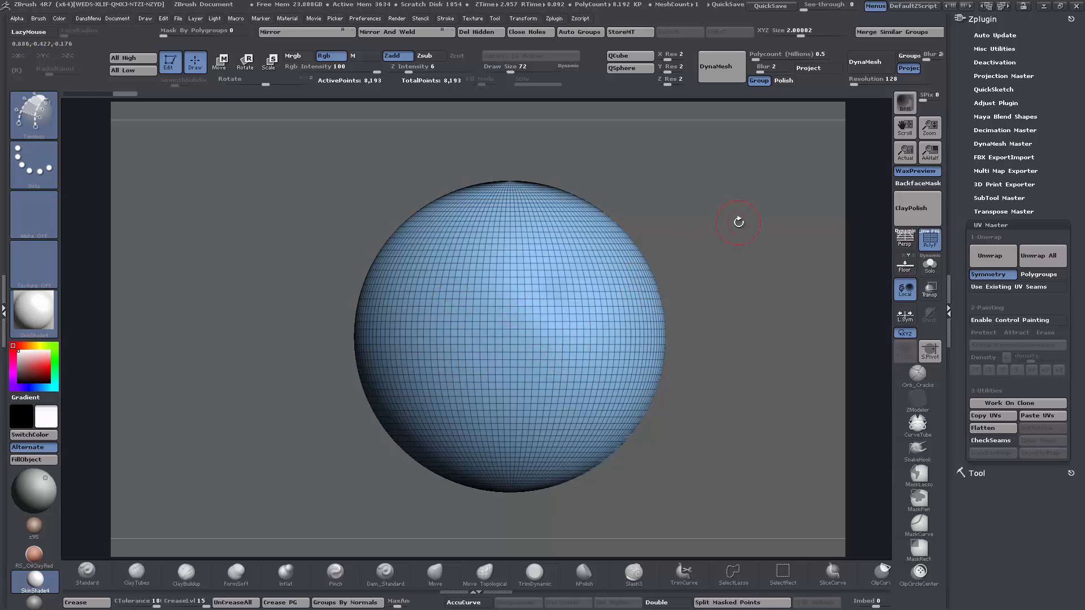
- Select the Topology brush and draw a diagonal curve across the upper front of the sphere
left_click_drag(736, 233, 740, 229)
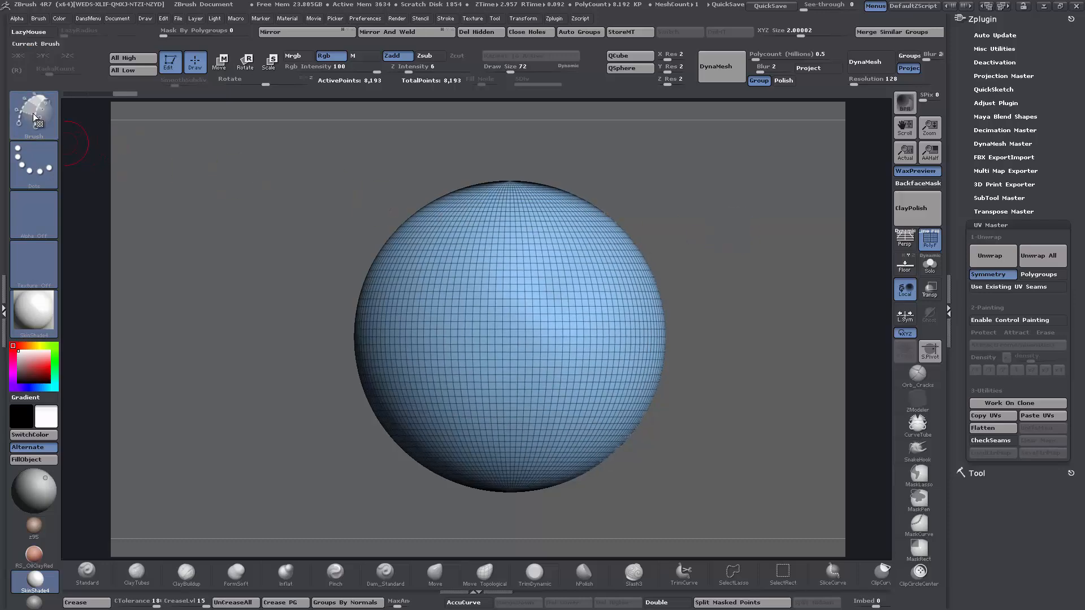
key("b")
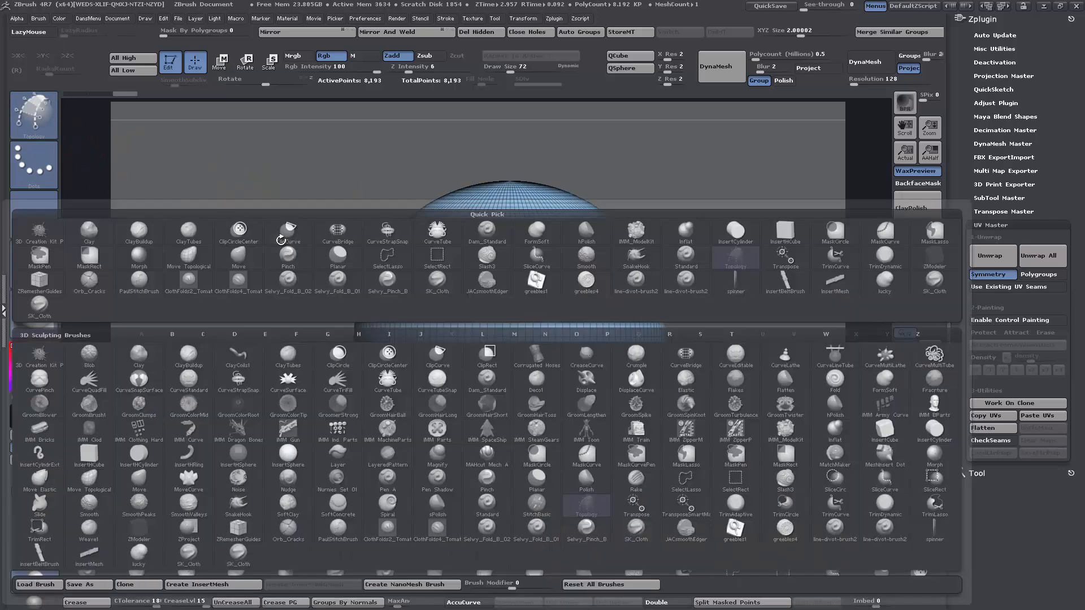
key("t")
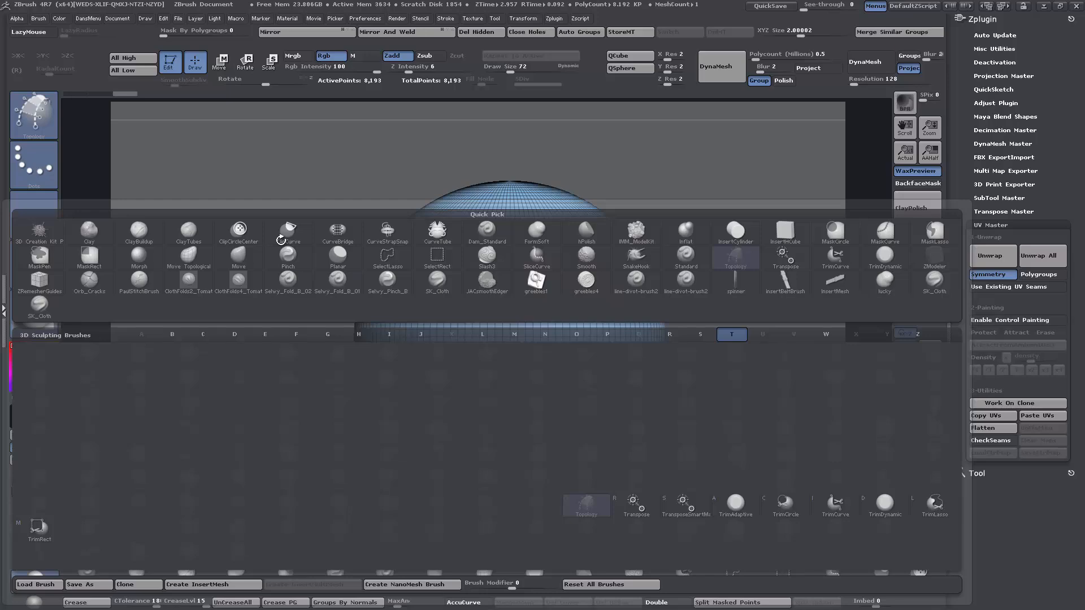
left_click(588, 506)
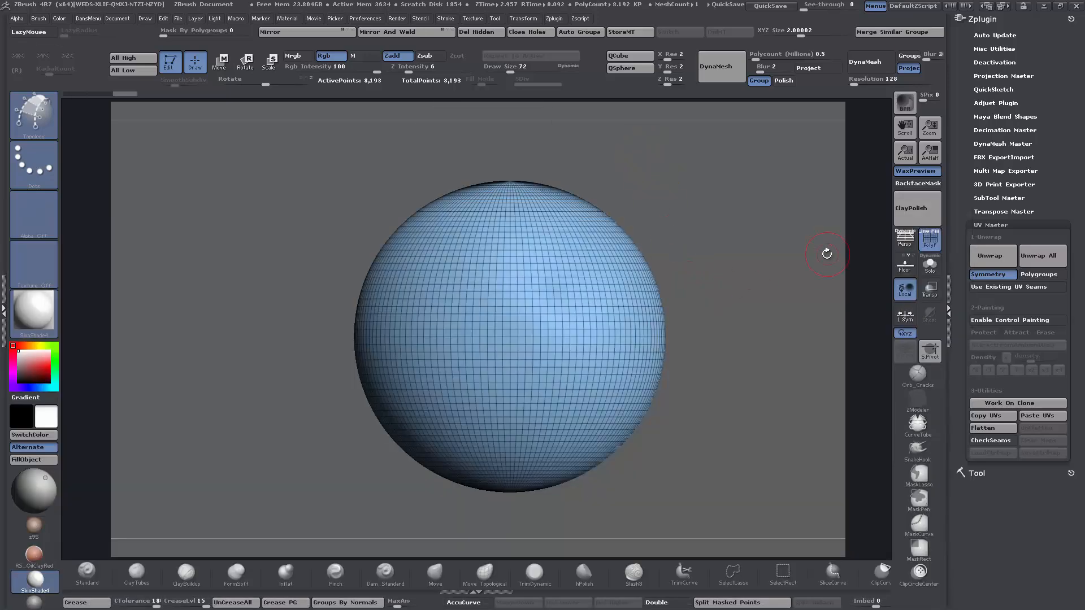
key("ctrl+t")
left_click_drag(718, 213, 732, 234)
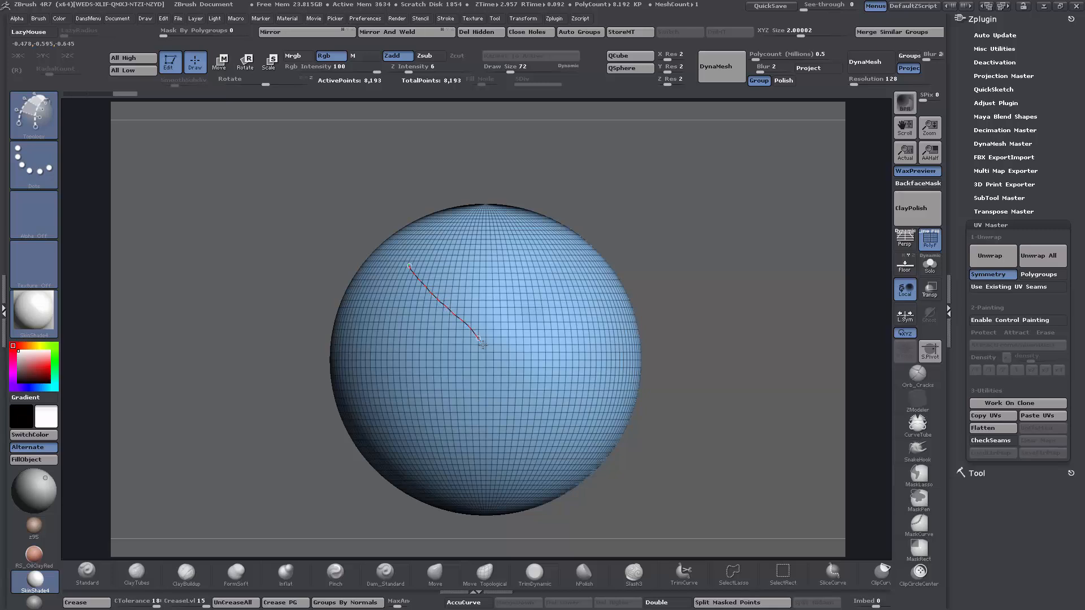
left_click_drag(511, 375, 512, 375)
- Set the draw size to 238 and draw a second diagonal curve on the sphere above the first one
left_click_drag(669, 202, 750, 290, "alt")
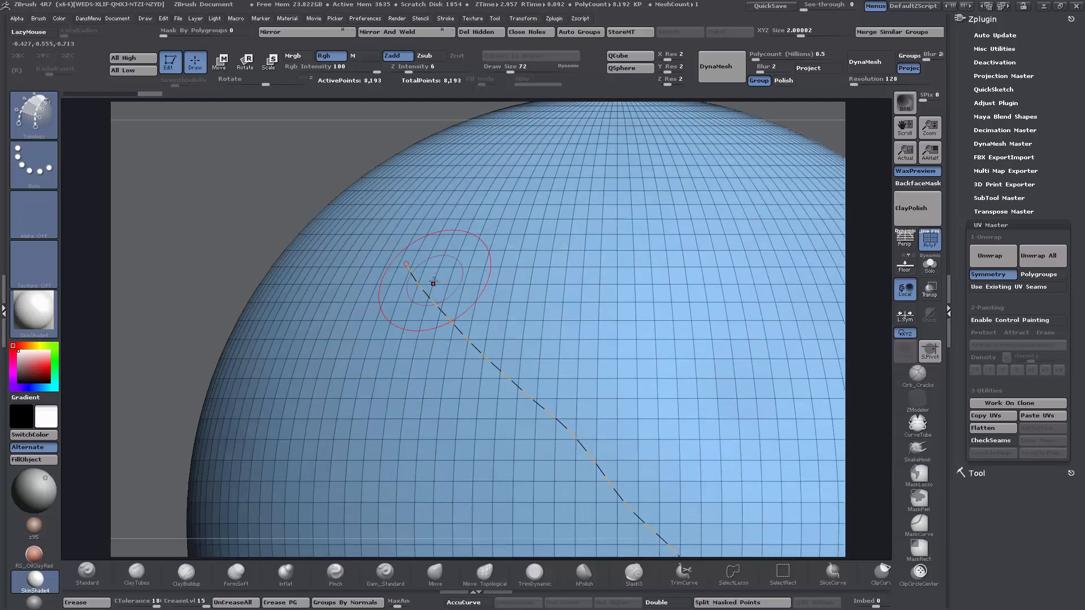
mouse_move(233, 238)
left_mouse_down("alt")
mouse_move(222, 227)
mouse_move(244, 244)
left_mouse_up("alt")
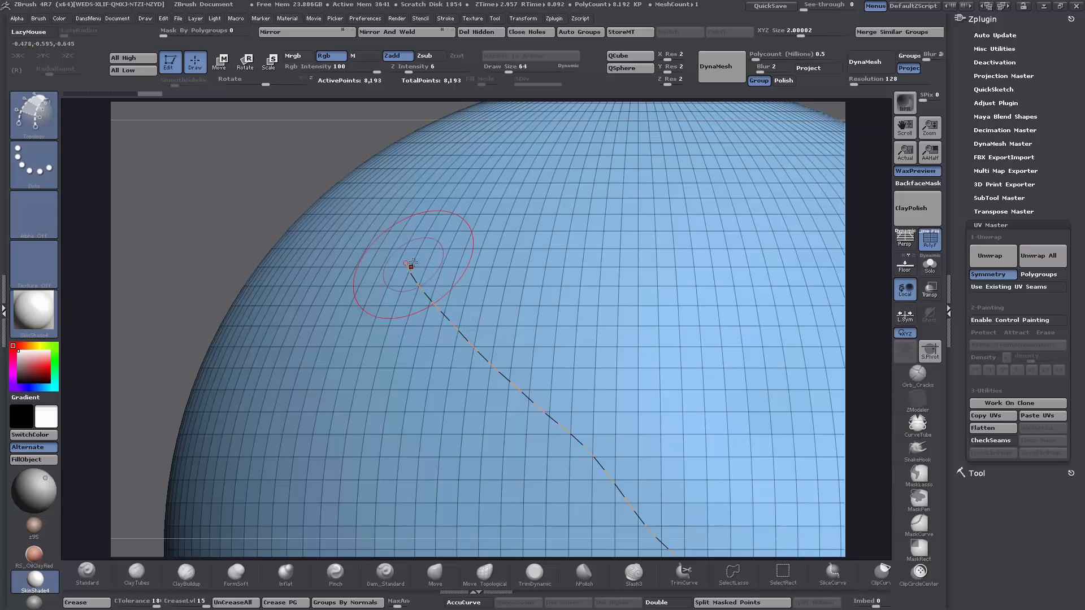
left_click_drag(204, 231, 193, 141, "alt")
left_click_drag(275, 290, 230, 269, "alt")
key("space")
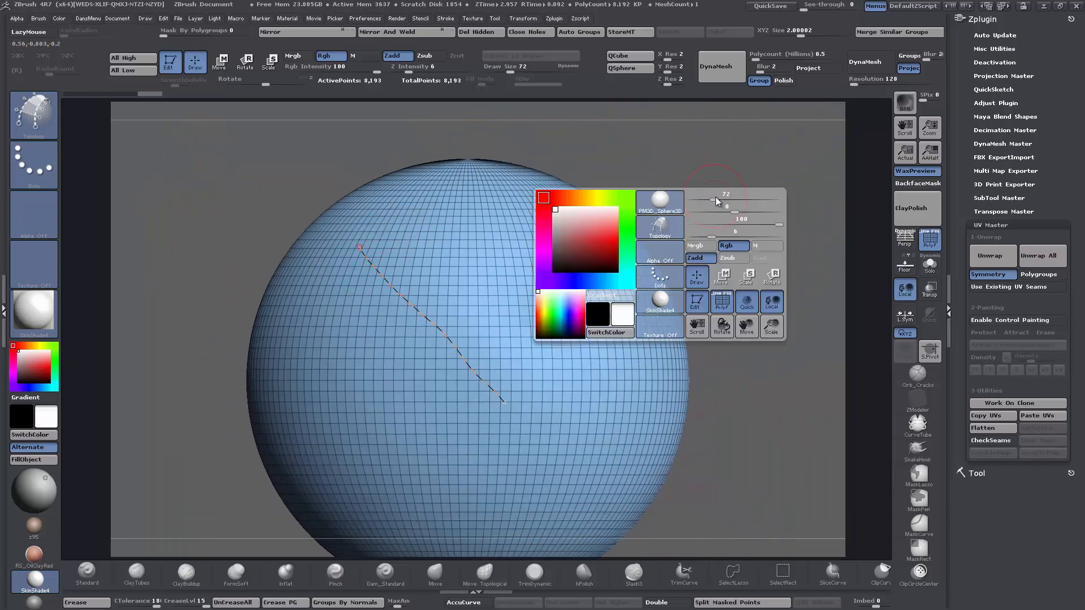
left_click_drag(703, 195, 733, 197)
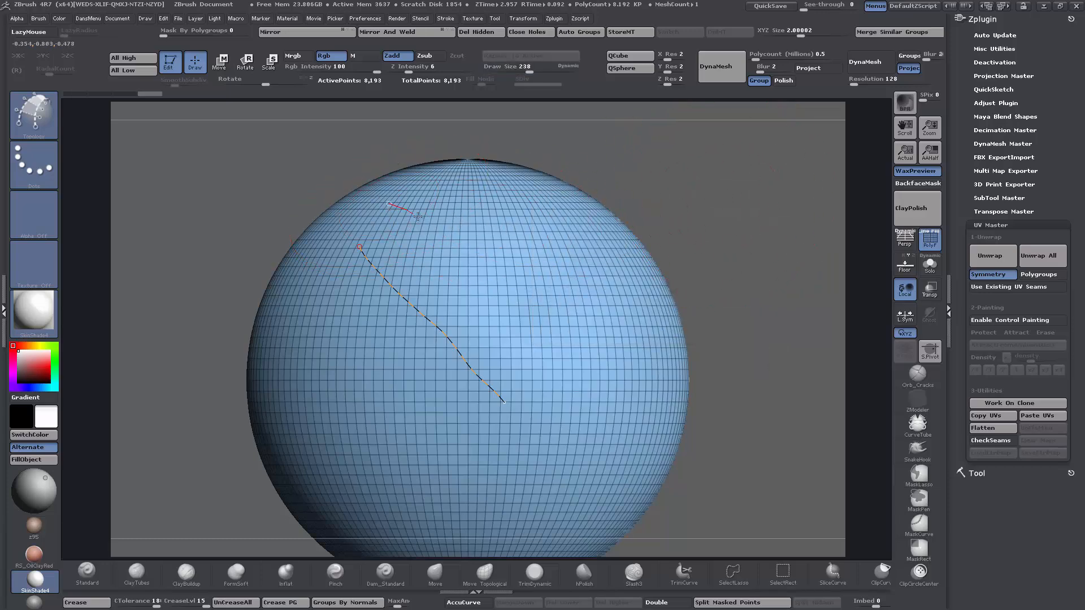
left_click_drag(520, 324, 564, 379)
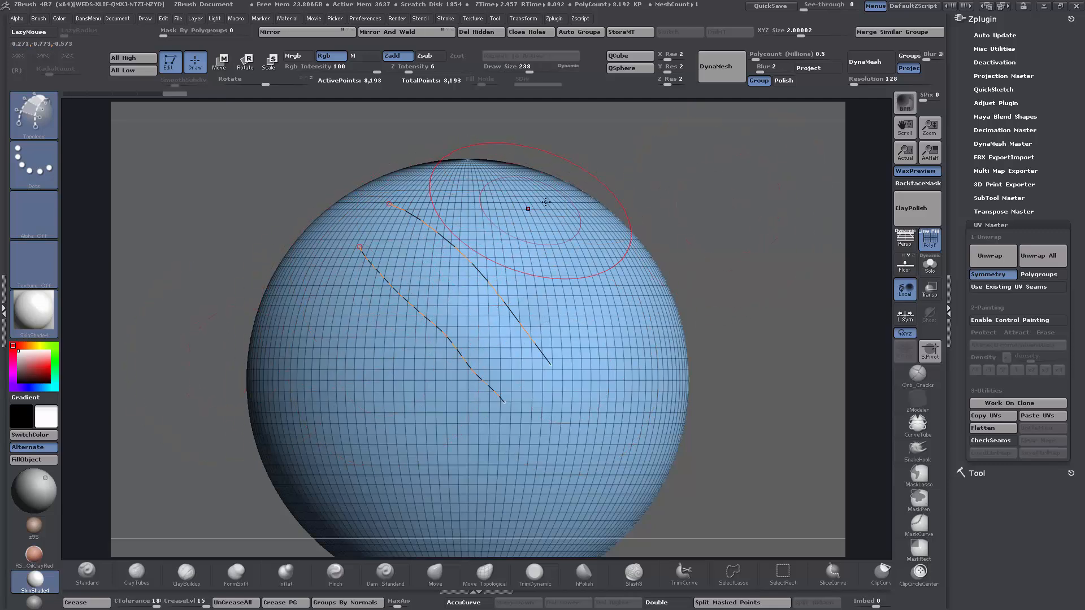
- Check the stroke's curve settings and the Topology brush's Curve Res modifier
key("ctrl")
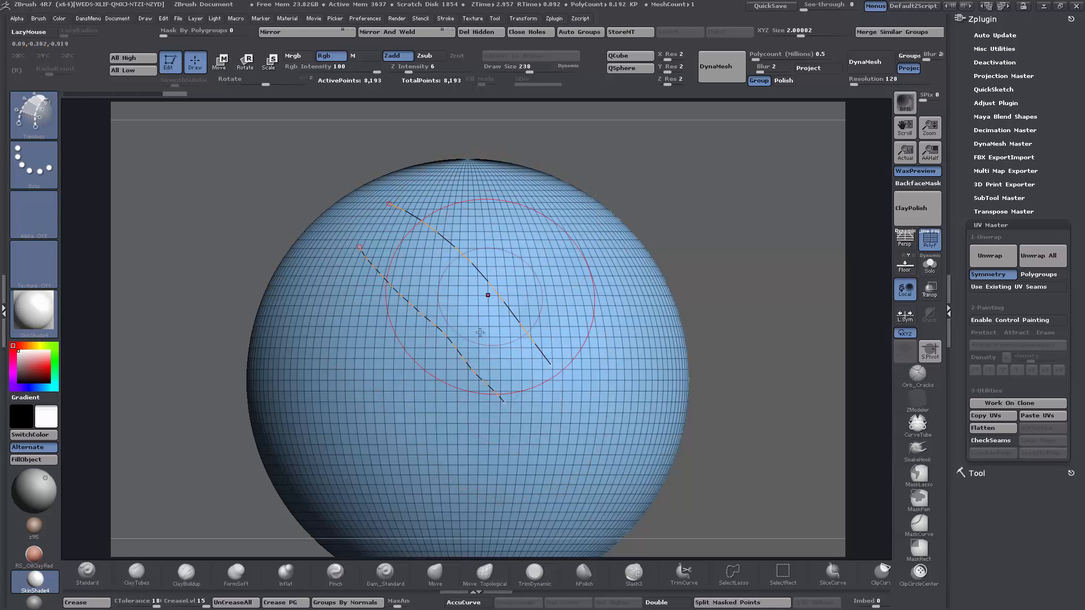
left_click(444, 19)
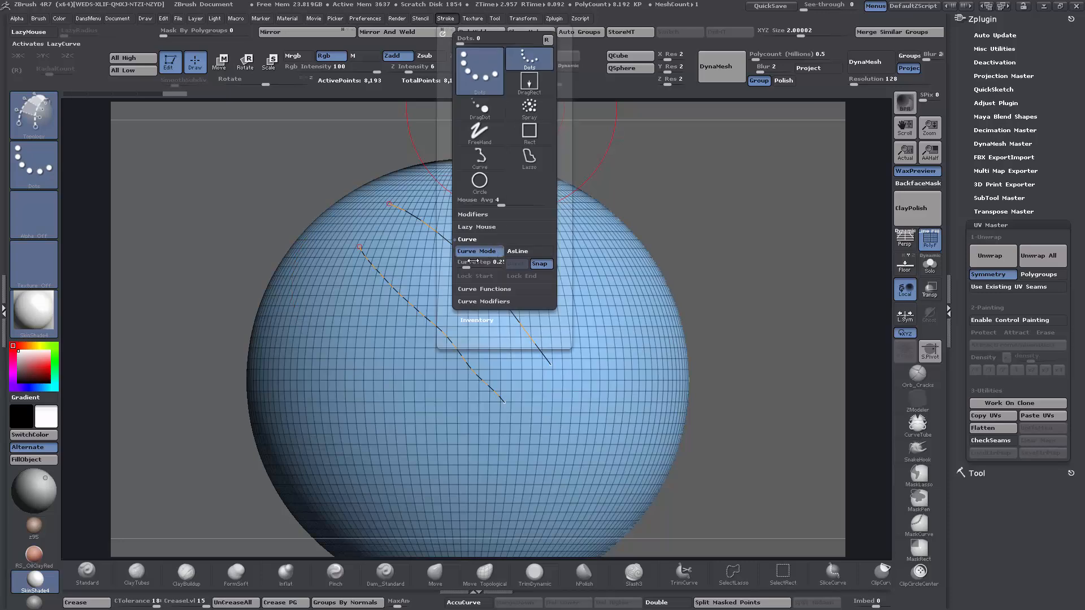
left_click(39, 18)
left_click_drag(150, 467, 156, 327)
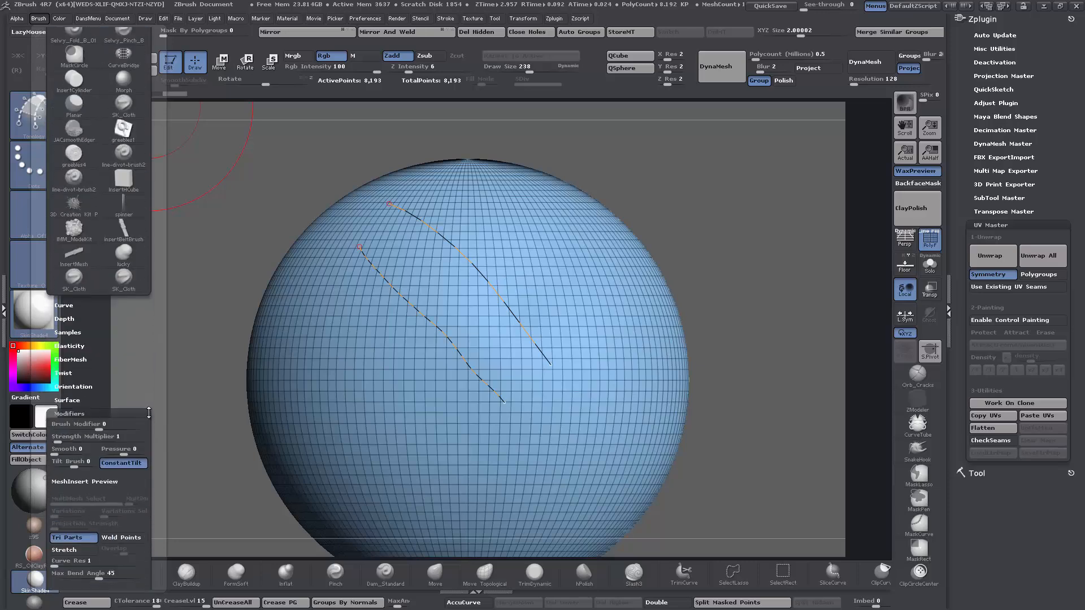
left_click_drag(125, 386, 135, 316)
left_click(65, 494)
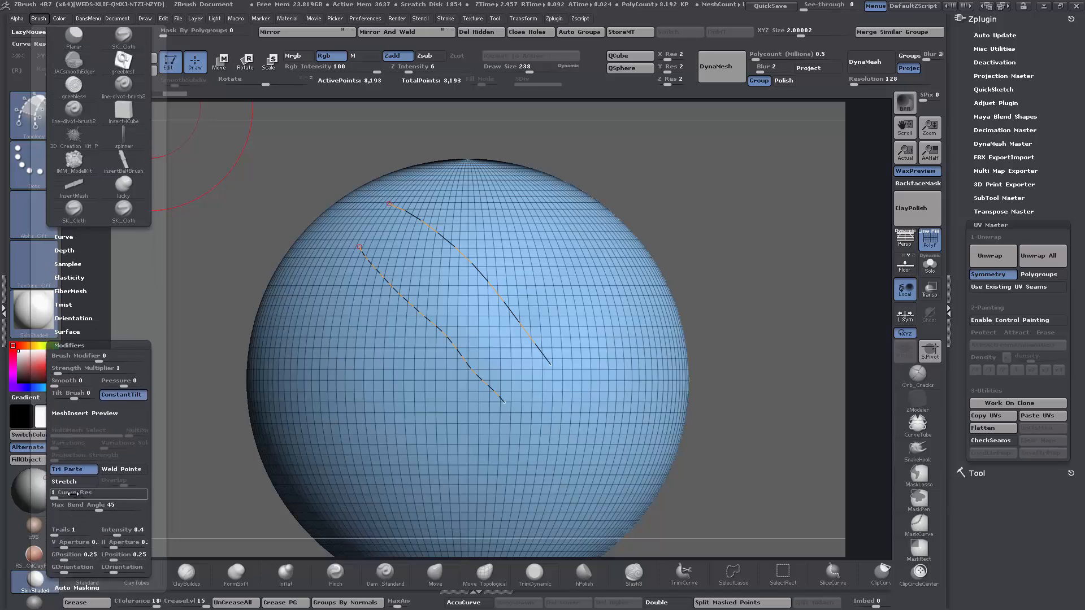
key("ctrl")
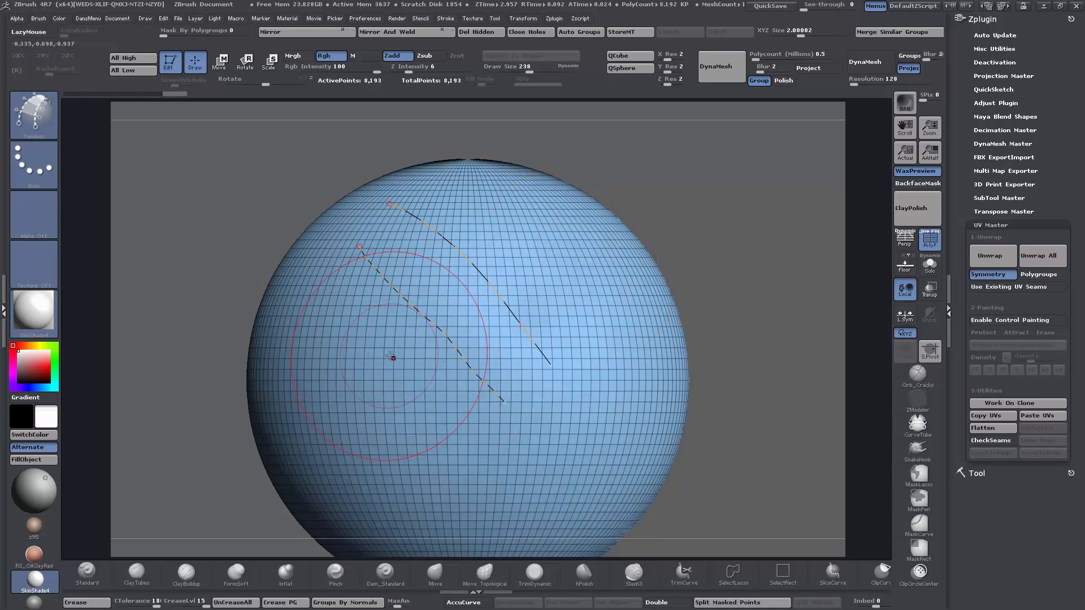
- Delete the lower of the two curves and undo the last trial edit
left_click_drag(384, 359, 437, 297)
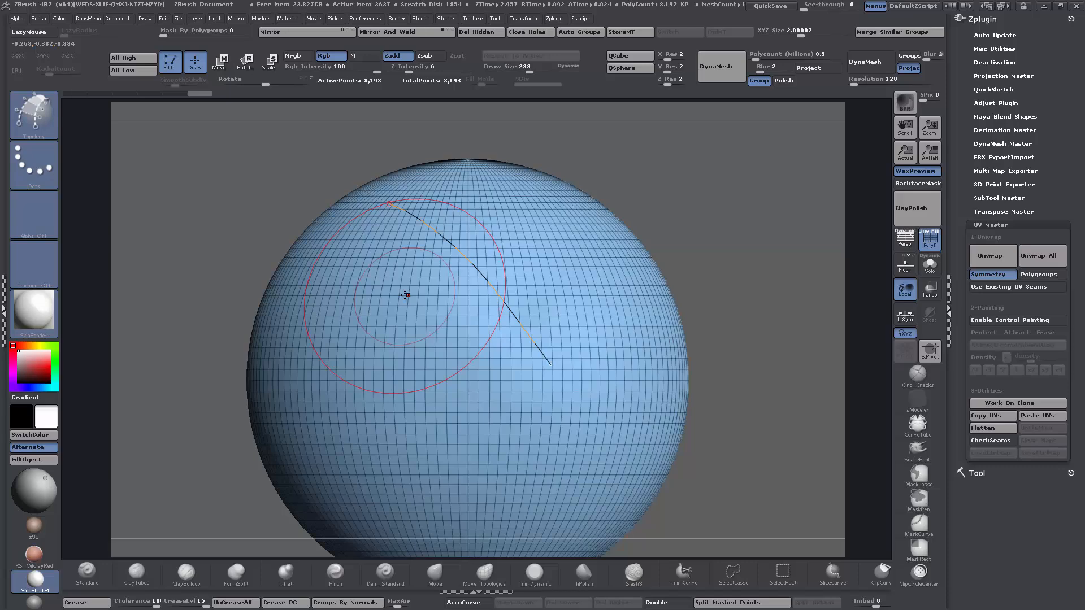
mouse_move(225, 259)
left_mouse_down("alt")
mouse_move(288, 258)
mouse_move(252, 238)
left_mouse_up("alt")
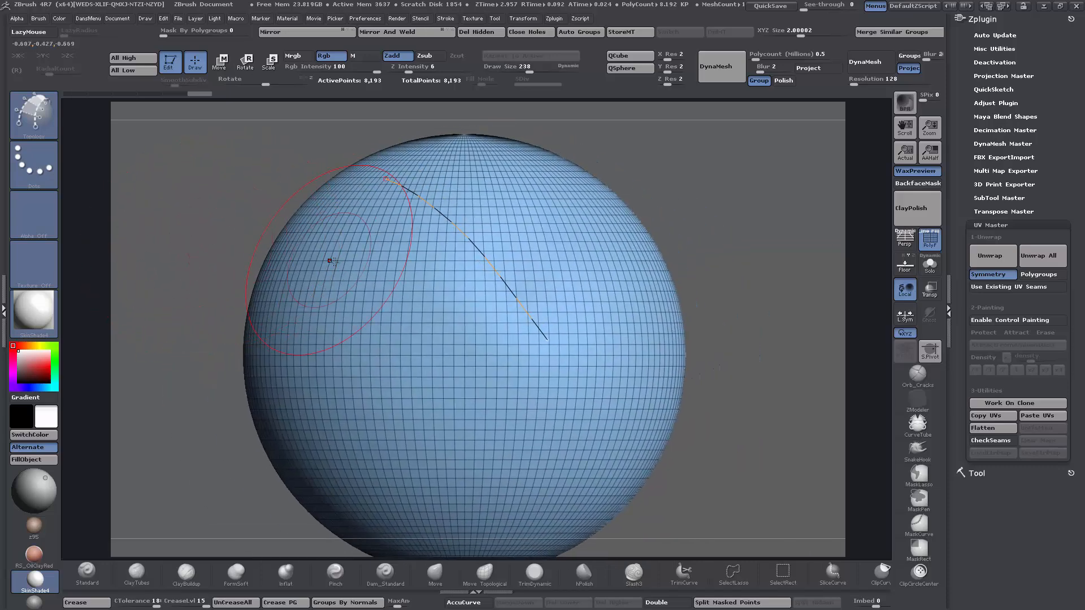
left_click_drag(718, 229, 779, 249, "alt")
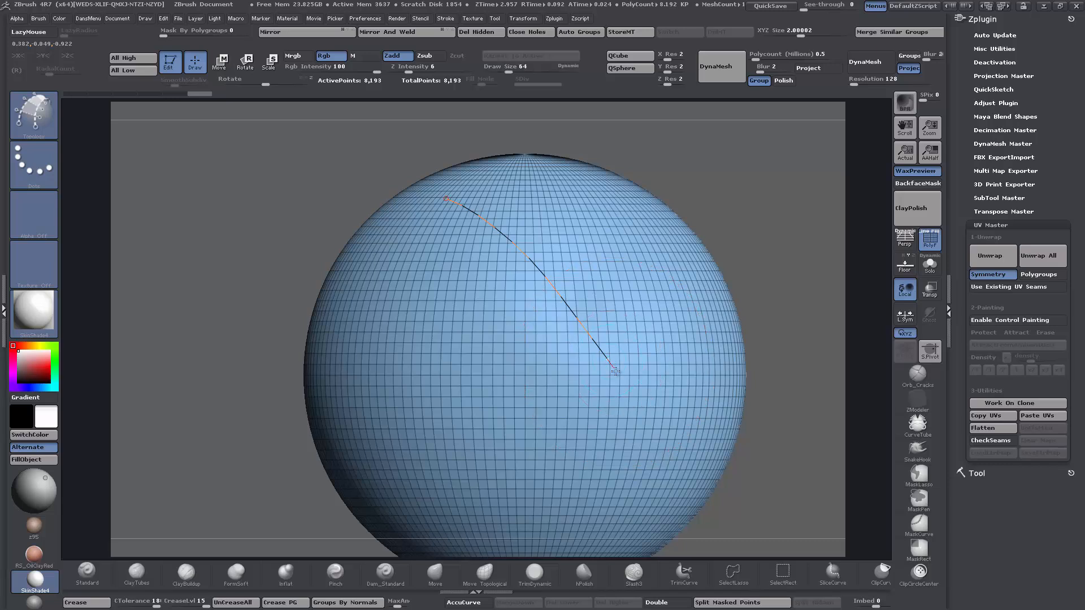
mouse_move(606, 478)
left_mouse_down()
mouse_move(511, 489)
mouse_move(418, 390)
mouse_move(378, 300)
left_mouse_up()
key("ctrl+z")
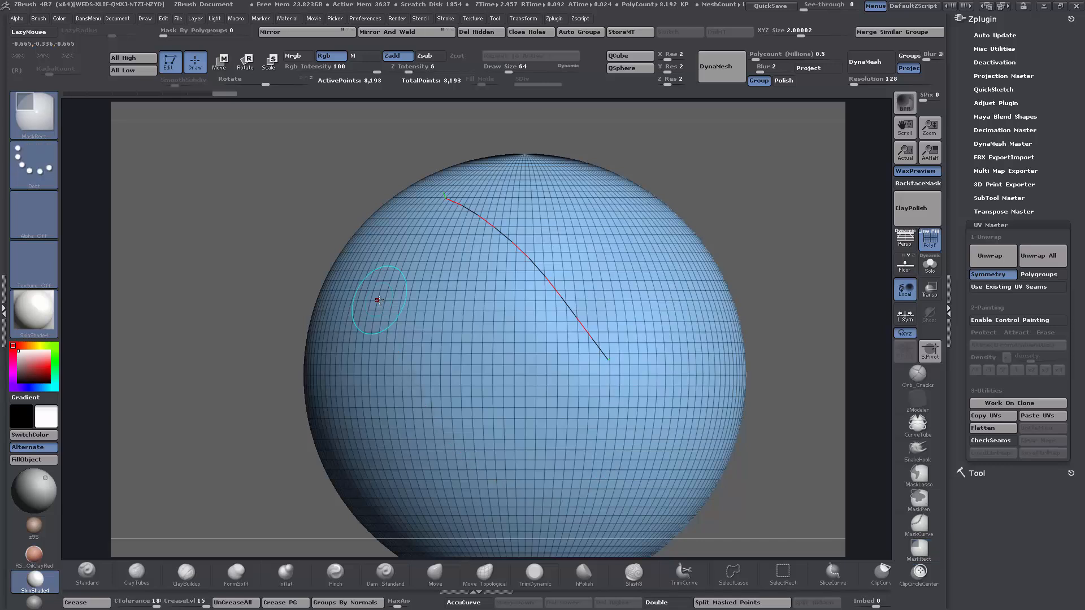
- Switch to the CurveTube brush and pull the remaining curve's lower end farther down the sphere to build a tube
left_click_drag(775, 228, 793, 257, "alt")
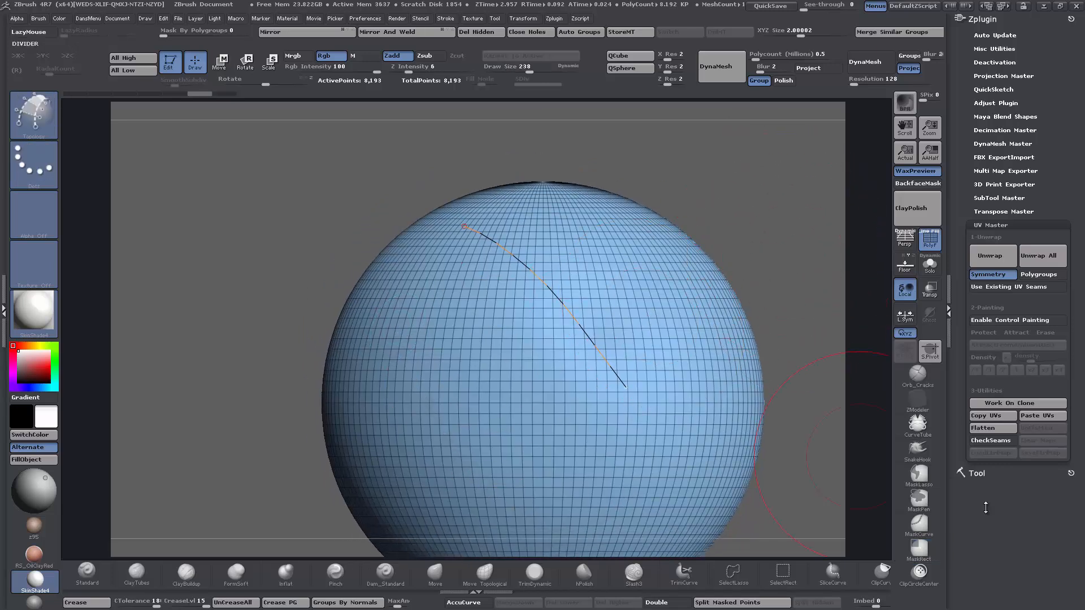
left_click(918, 429)
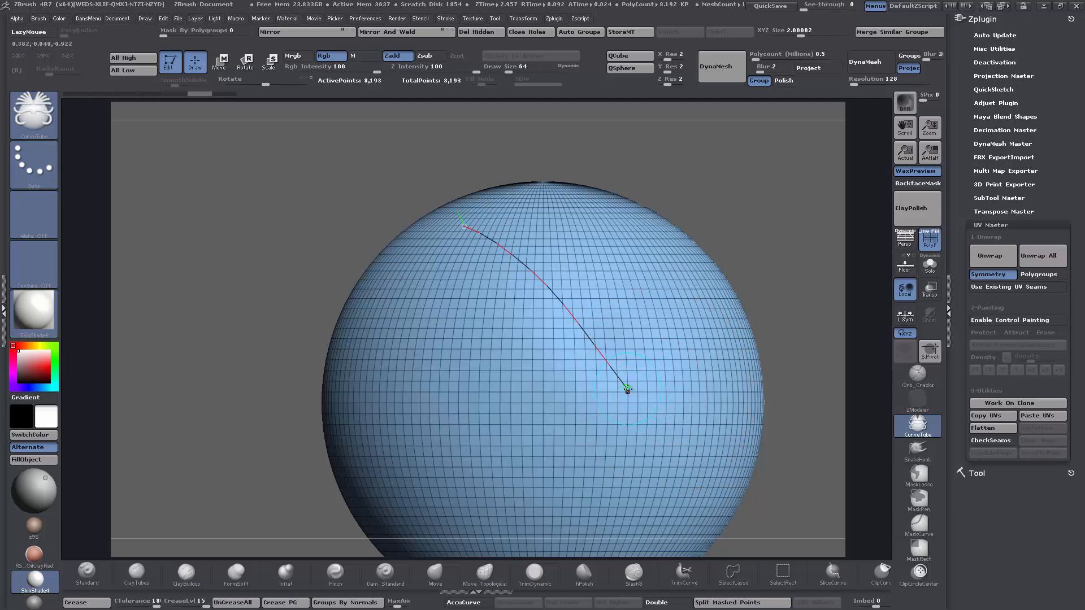
mouse_move(627, 389)
left_mouse_down()
mouse_move(644, 421)
mouse_move(650, 489)
left_mouse_up()
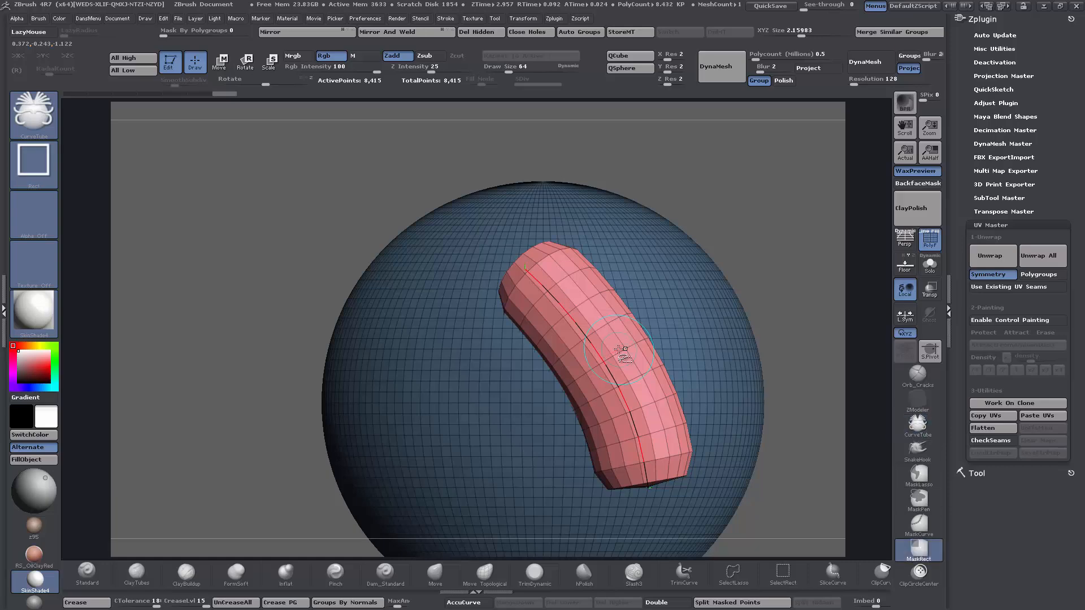
- Switch back to the Topology brush and draw another curve on the sphere to the left of the tube
key("ctrl+shift+t")
left_click(648, 243)
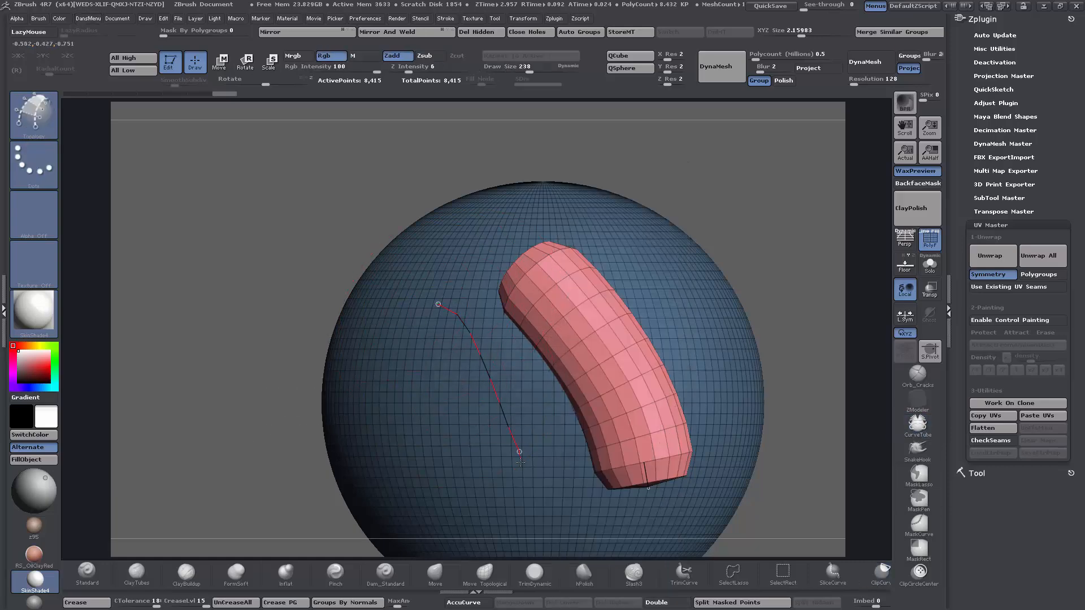
left_click_drag(527, 479, 527, 479)
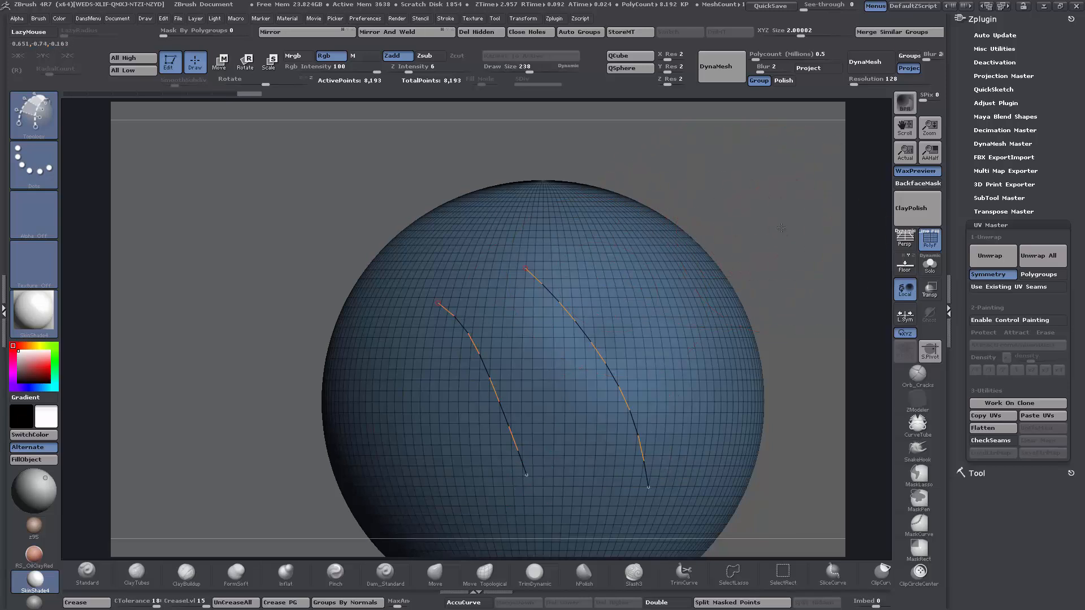
mouse_move(740, 225)
left_mouse_down("alt")
mouse_move(754, 258)
mouse_move(739, 252)
left_mouse_up("alt")
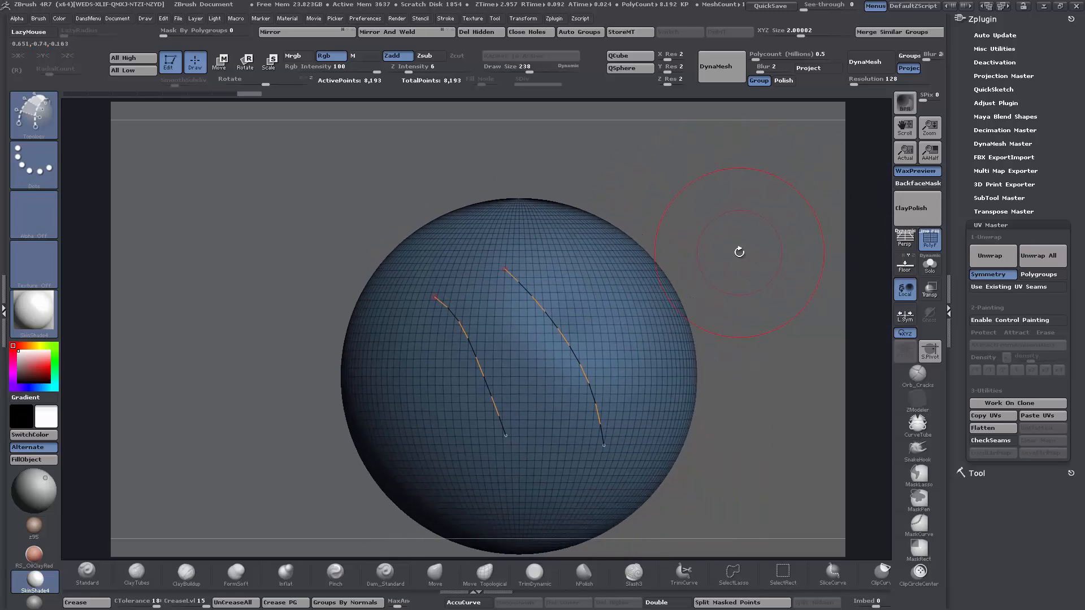
- With the CurveTube brush at Z Intensity 0, build a tube on the left curve by pulling its upper end upward
left_click(920, 431)
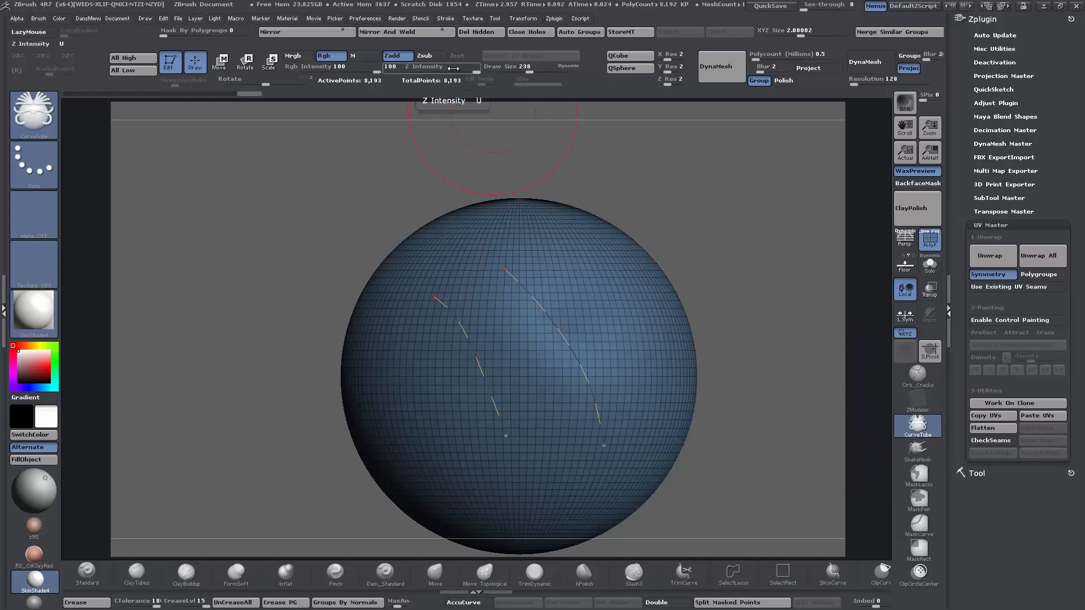
left_click_drag(471, 72, 387, 74)
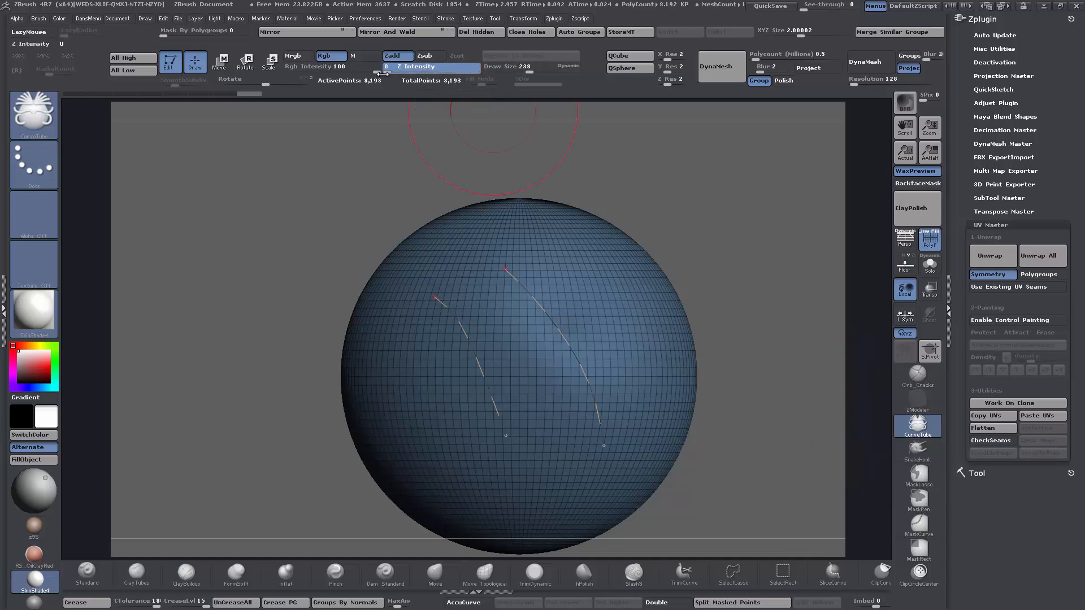
left_click_drag(739, 248, 745, 283, "alt")
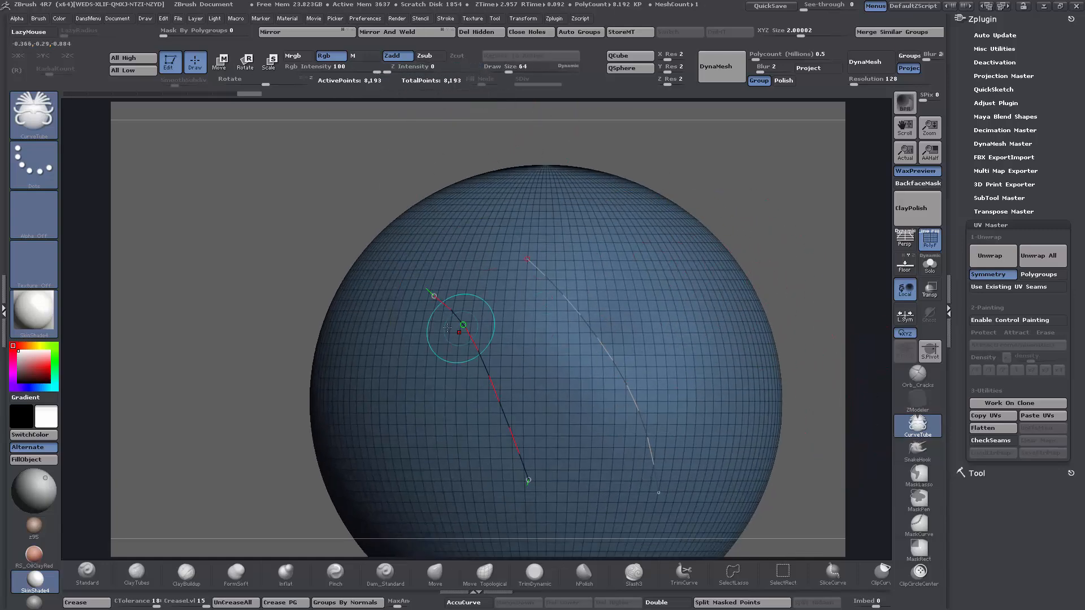
left_click_drag(431, 293, 450, 232)
left_click_drag(212, 237, 355, 235)
left_click_drag(330, 239, 302, 247)
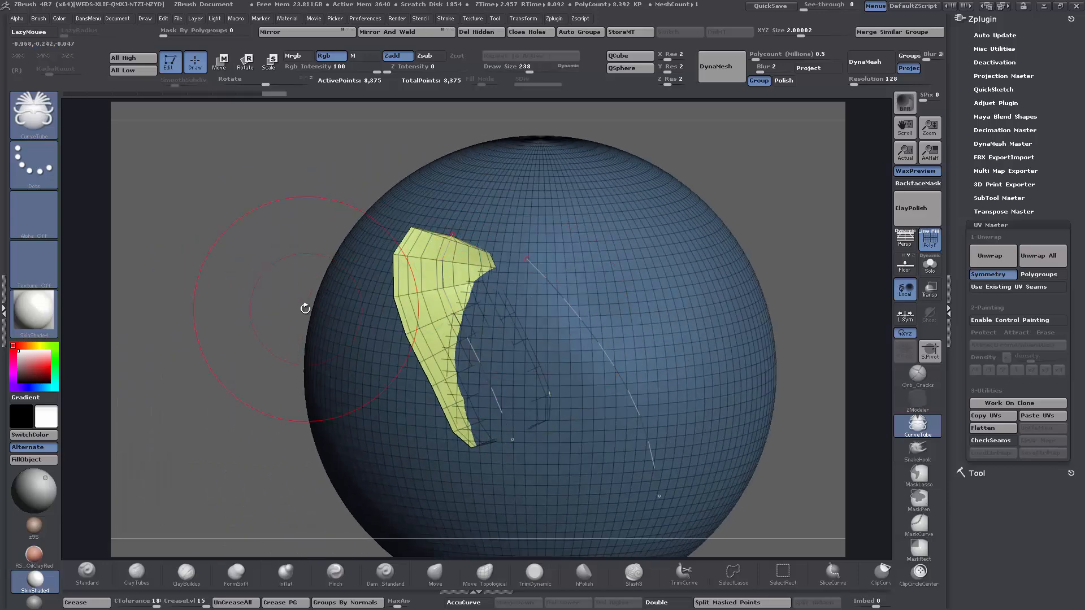
mouse_move(305, 308)
left_mouse_down("alt")
mouse_move(233, 312)
mouse_move(268, 254)
left_mouse_up("alt")
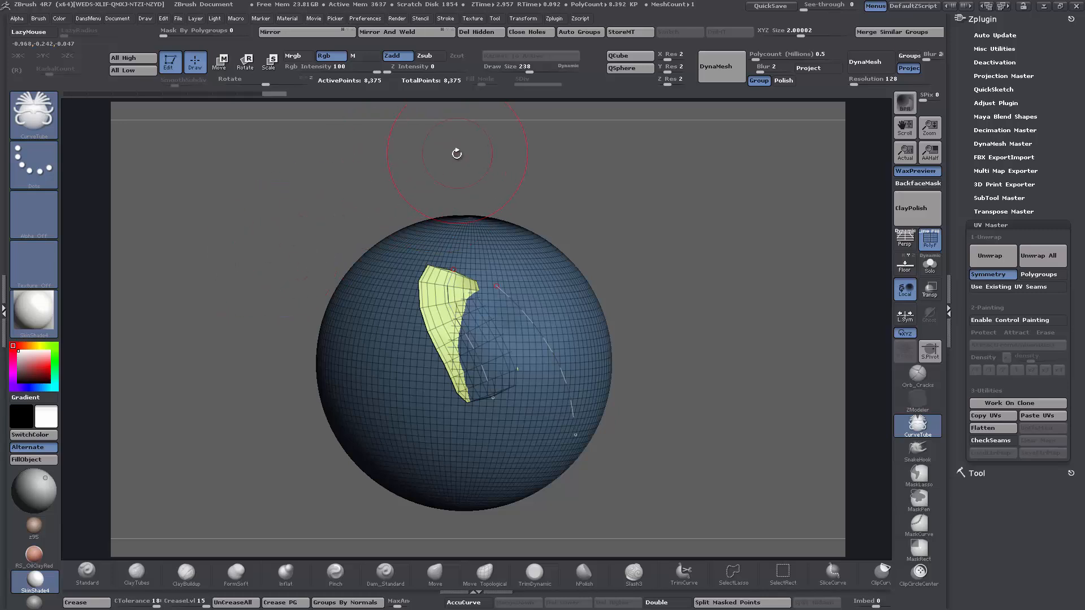
- Turn off Rgb and pull the left curve's upper end outward to the left to rebuild the tube
left_click(337, 58)
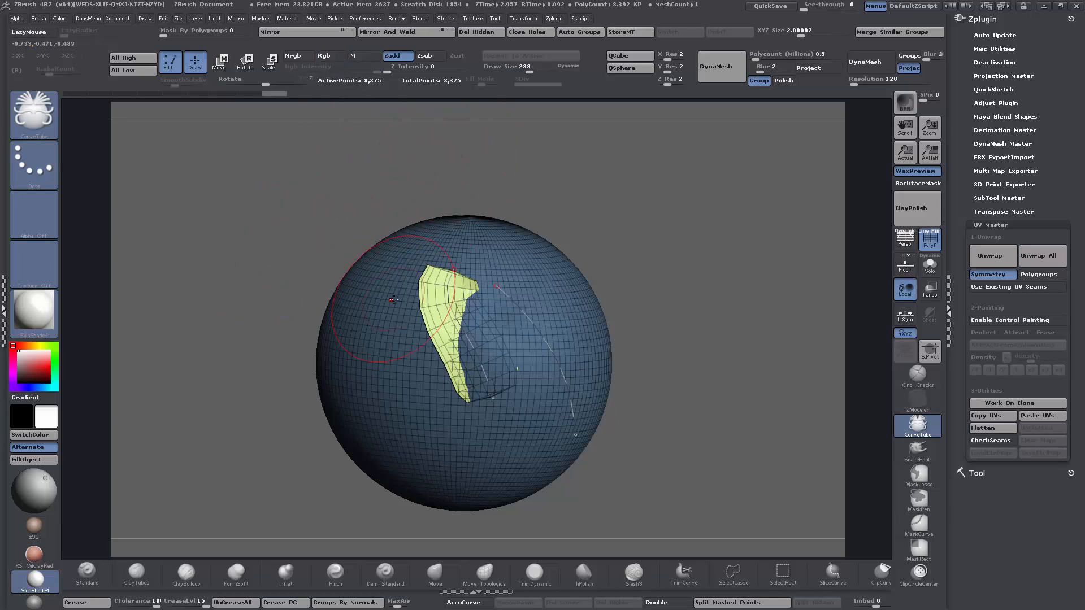
left_click_drag(452, 270, 405, 267)
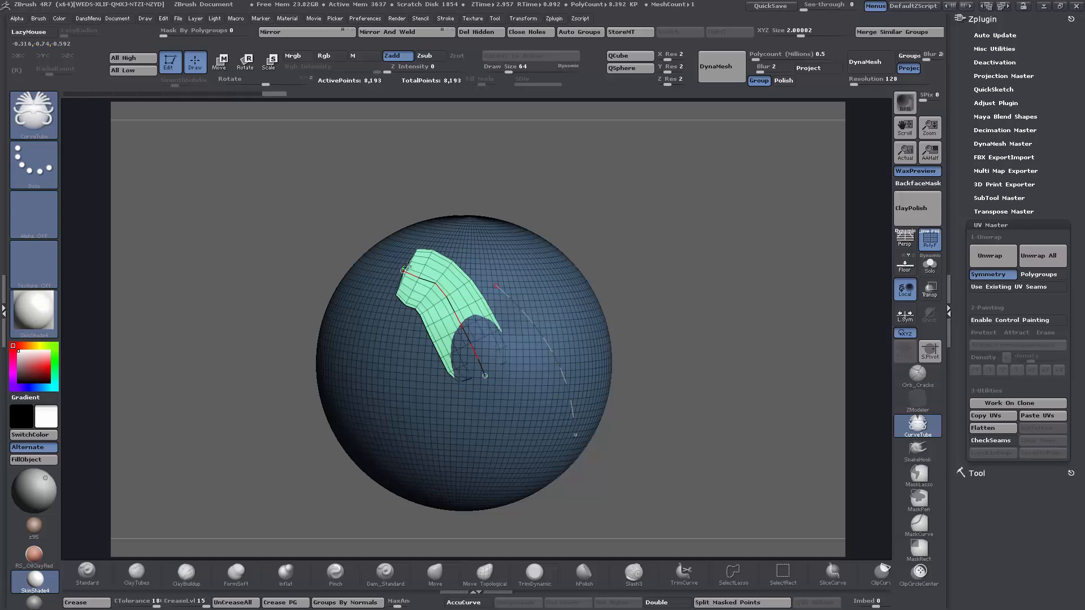
left_click_drag(673, 234, 697, 283, "alt")
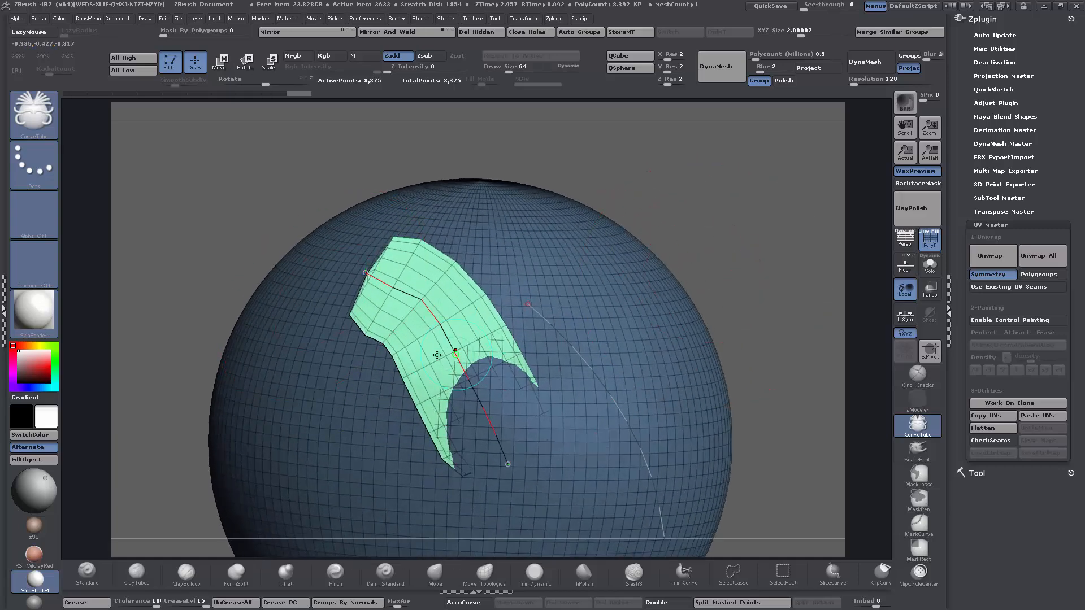
left_click_drag(796, 362, 707, 342, "alt")
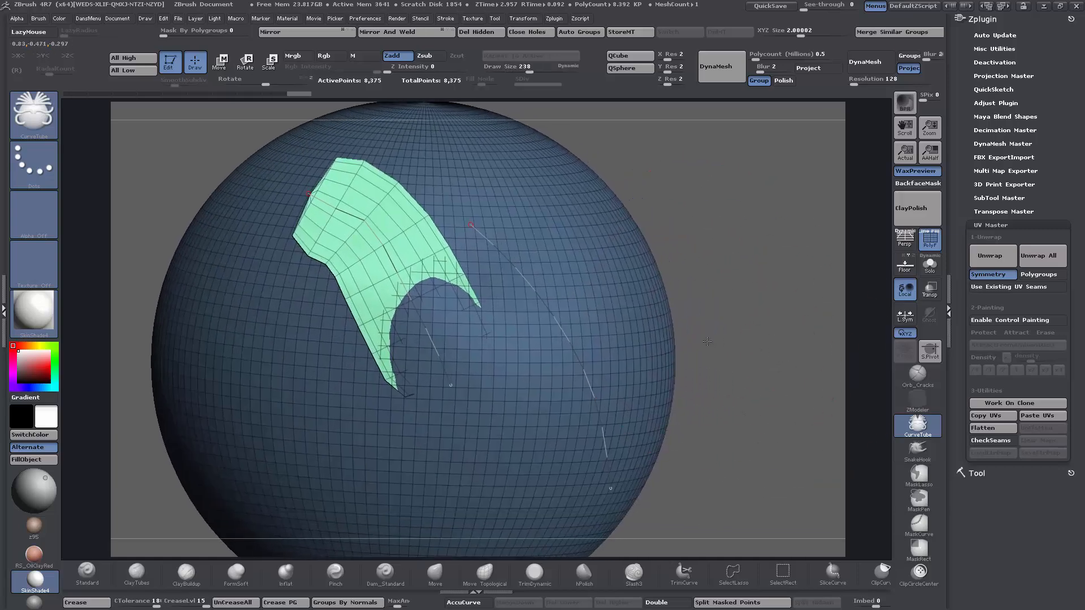
left_click_drag(750, 371, 720, 326, "alt")
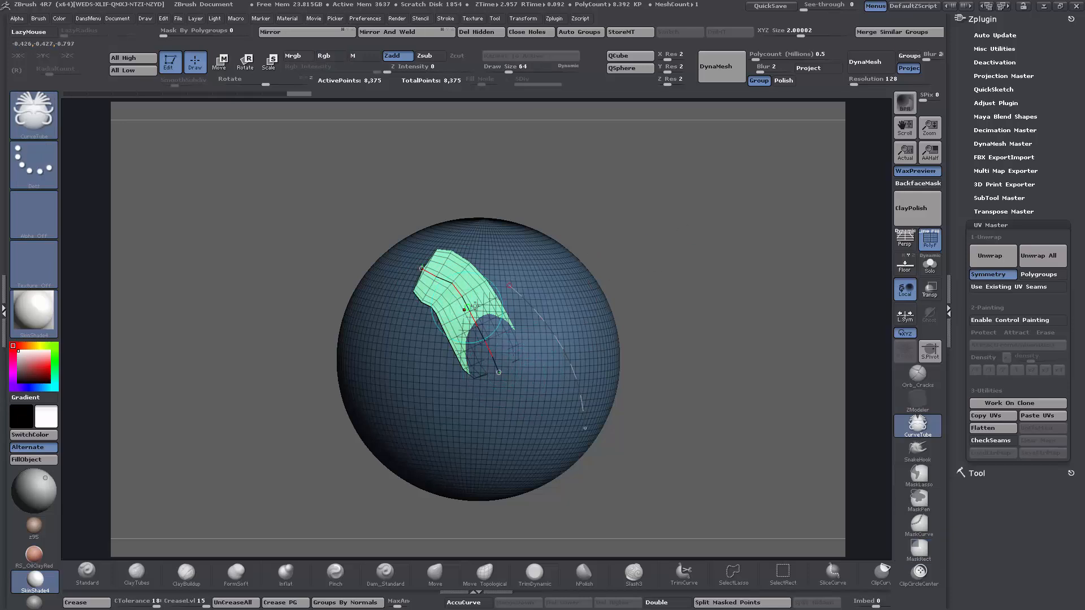
- Return to the Topology brush and draw a third diagonal curve on the sphere, below and left of the existing tube
key("ctrl+shift+t")
left_click(498, 251)
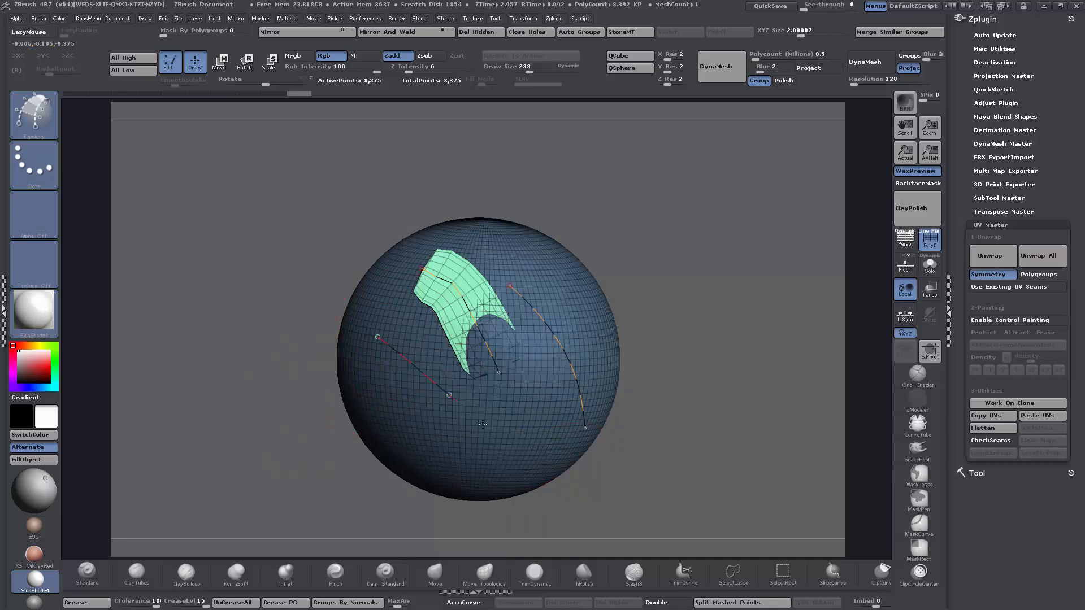
left_click_drag(483, 424, 485, 430)
- Delete all three curves from the sphere
left_click_drag(696, 344, 701, 387, "alt")
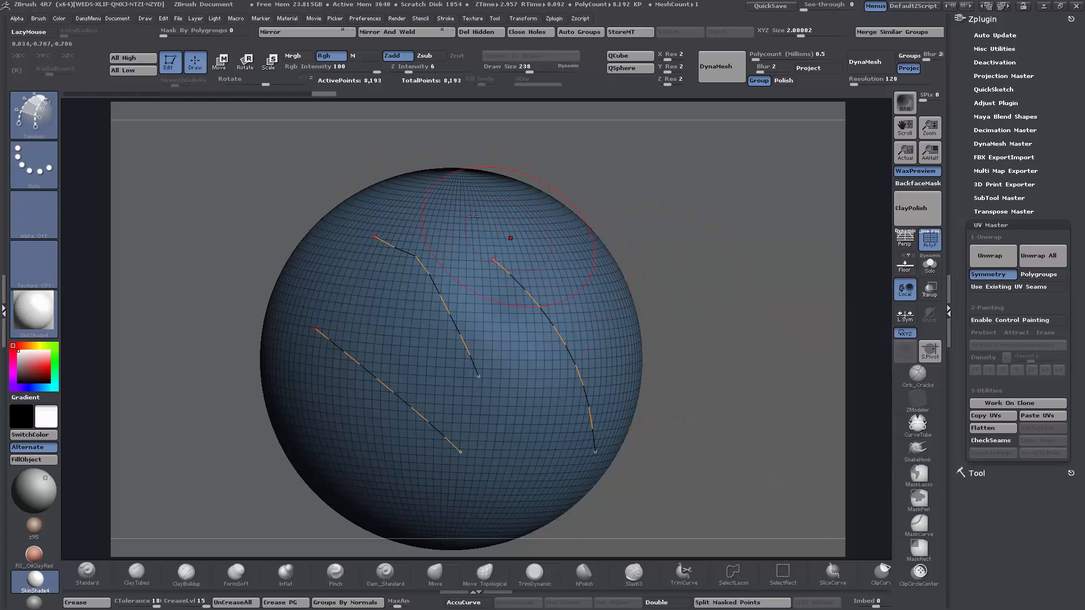
left_click_drag(739, 246, 737, 251)
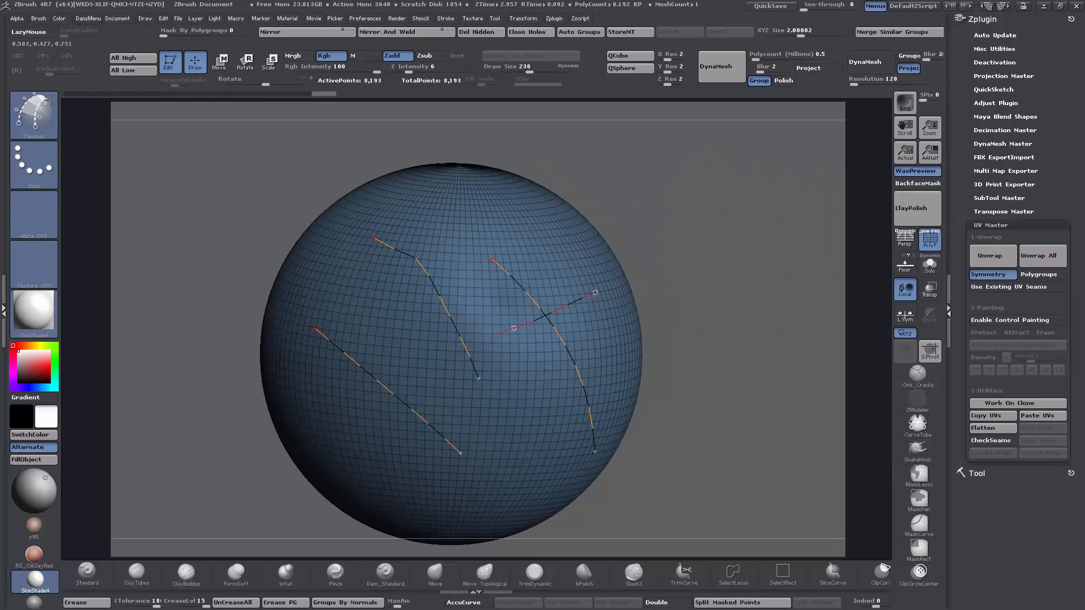
left_click_drag(430, 348, 389, 354, "alt")
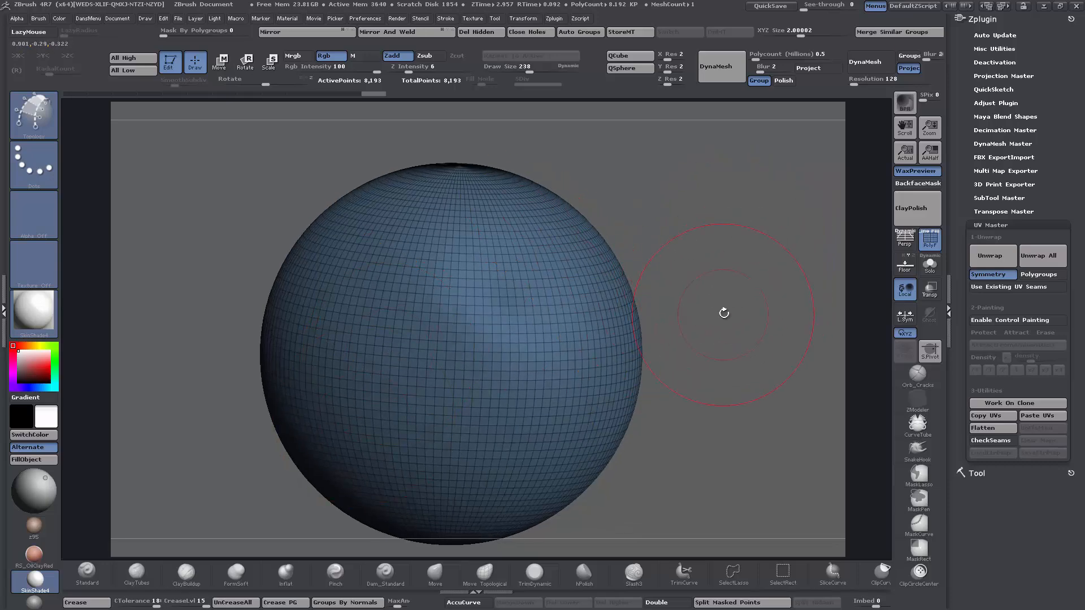
- Clear the sphere's mask and draw two diagonal curves crossed by two others to enclose a four-sided face
mouse_move(721, 283)
left_mouse_down("ctrl")
mouse_move(783, 407)
mouse_move(764, 371)
left_mouse_up("ctrl")
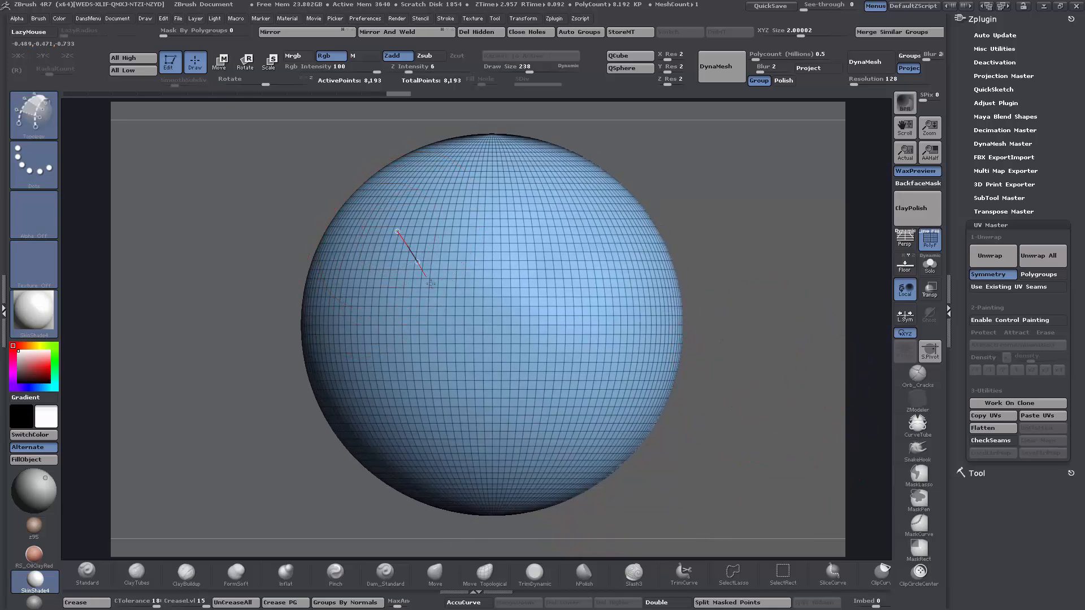
left_click_drag(520, 383, 520, 384)
left_click_drag(580, 337, 580, 339)
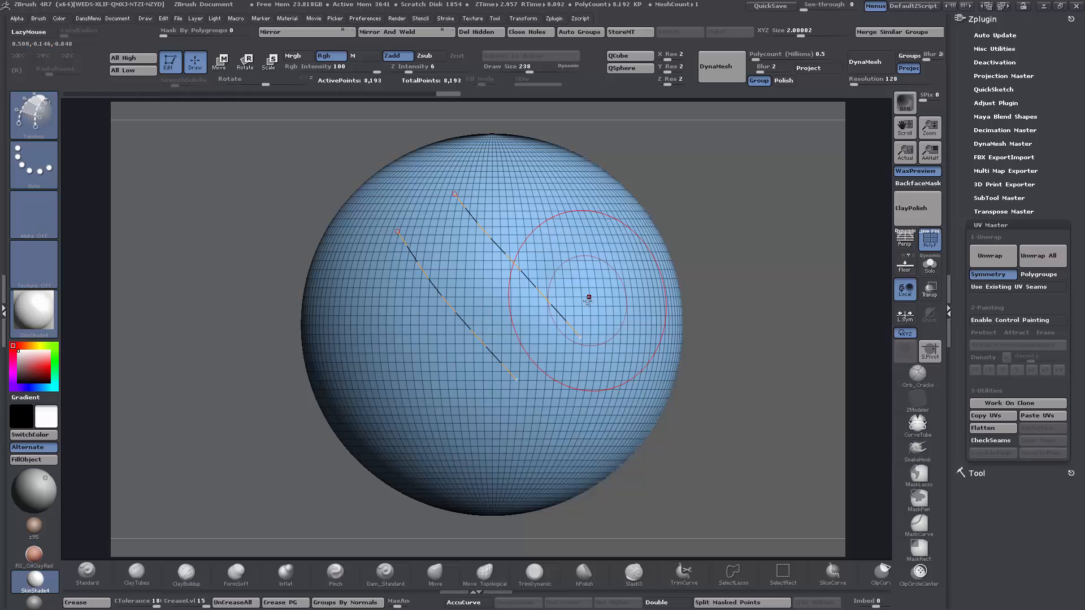
left_click_drag(390, 306, 400, 302)
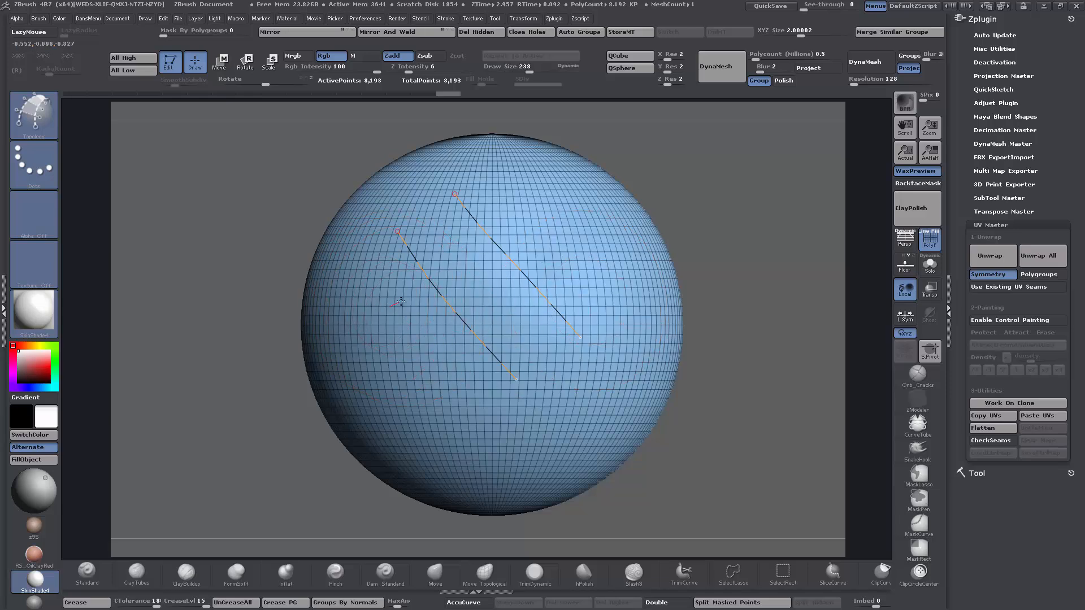
left_click_drag(512, 227, 519, 223)
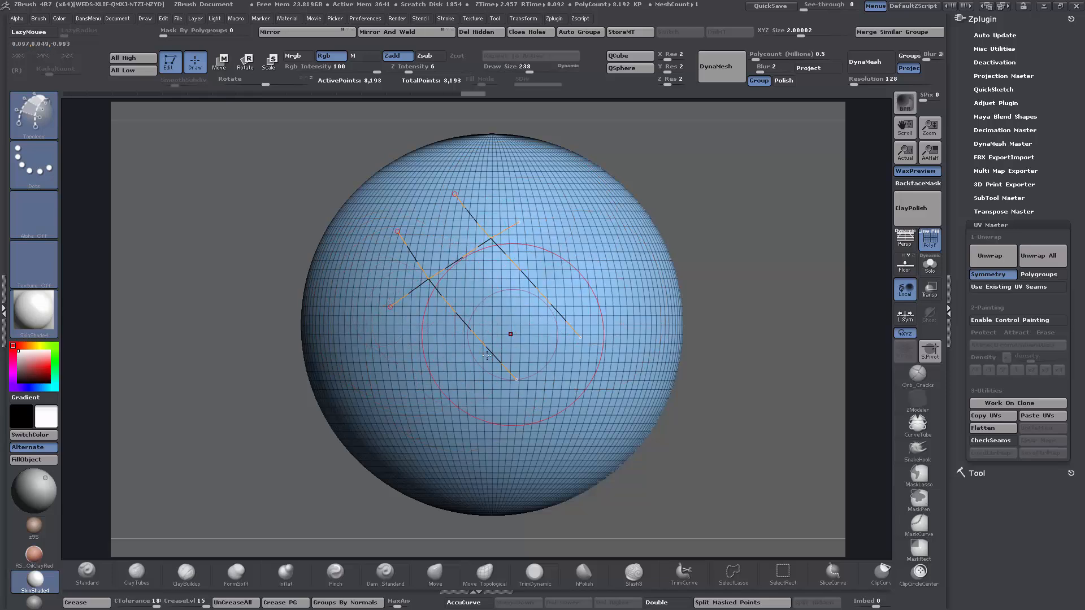
left_click_drag(581, 272, 585, 269)
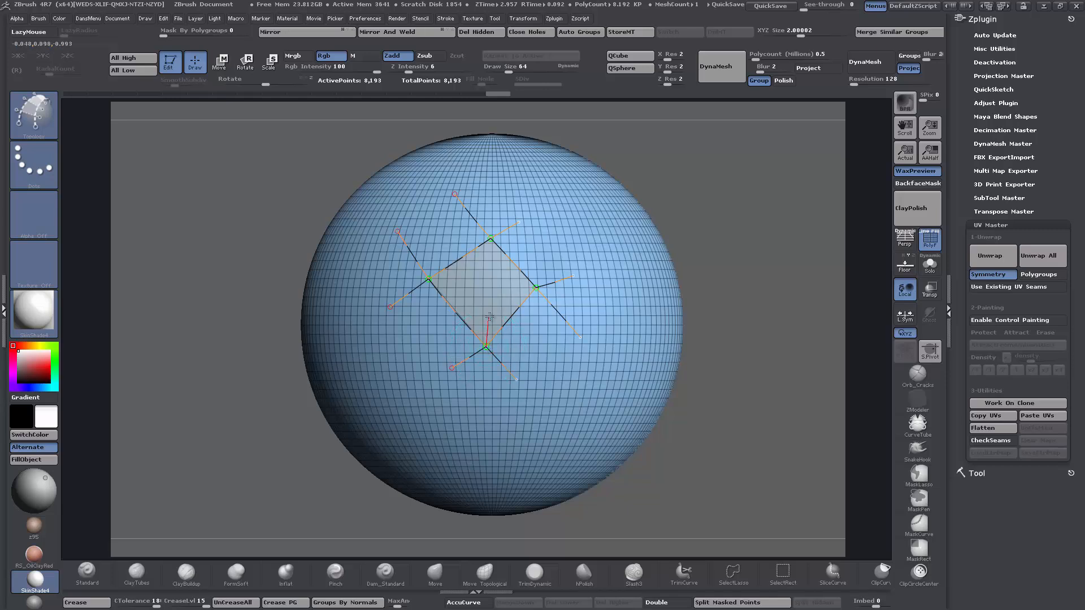
- Split the face with a line through its lower and upper corners, and draw a curve along its lower-left side to form an adjoining face
left_click_drag(490, 241, 493, 197)
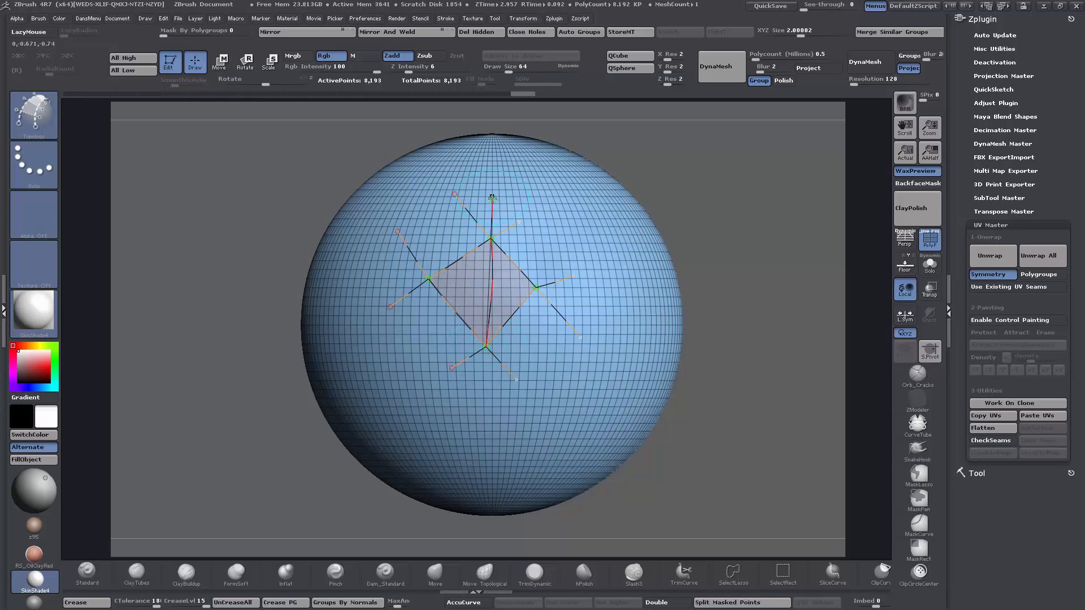
left_click_drag(726, 389, 776, 437, "alt")
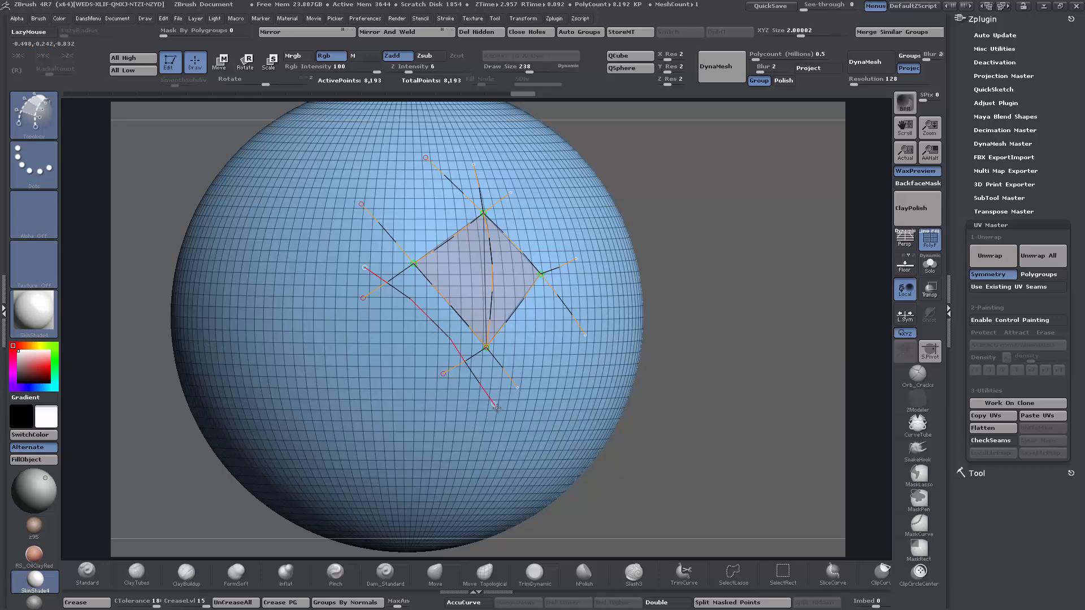
left_click_drag(496, 408, 498, 410)
- Turn off the polyframe display and apply the MatCap Gray material to the sphere
left_click_drag(767, 410, 811, 345)
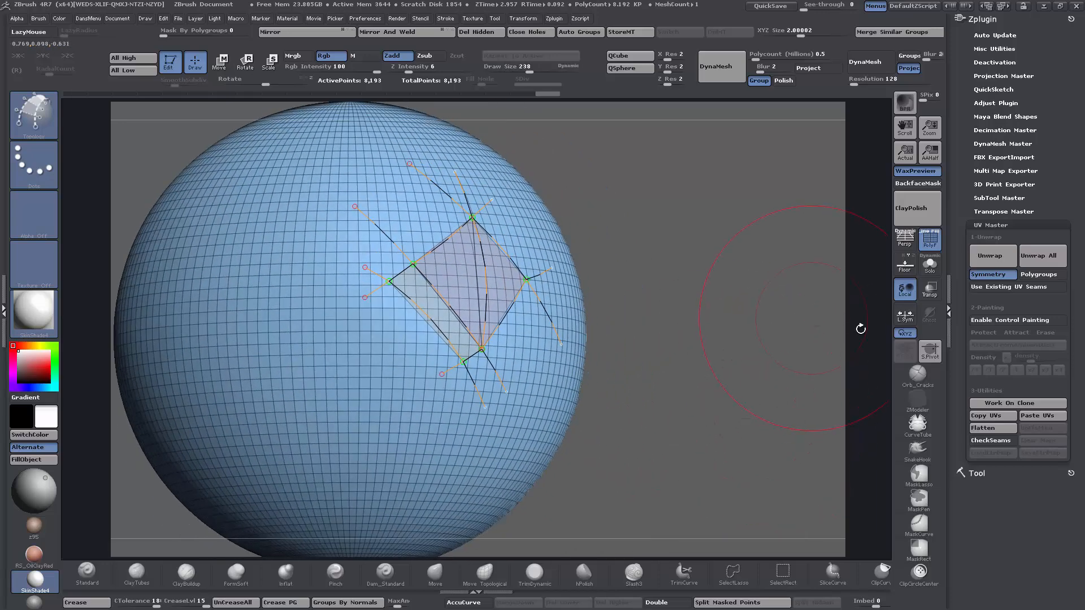
left_click(932, 249)
mouse_move(167, 522)
left_mouse_down()
mouse_move(93, 524)
mouse_move(155, 523)
left_mouse_up()
left_click(50, 601)
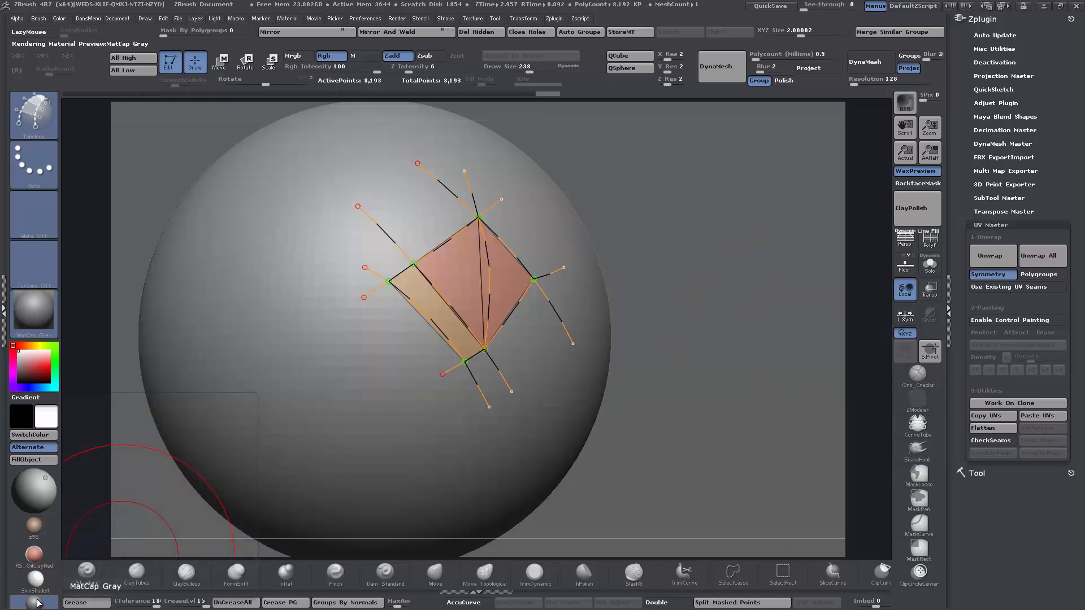
left_click_drag(707, 407, 719, 363)
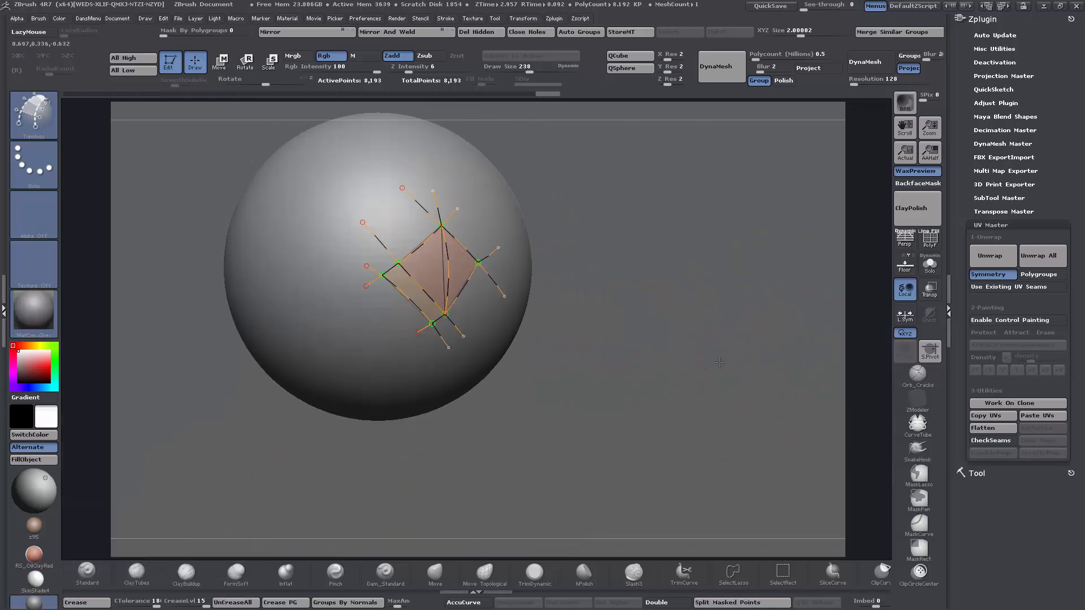
left_click_drag(690, 325, 828, 423, "alt")
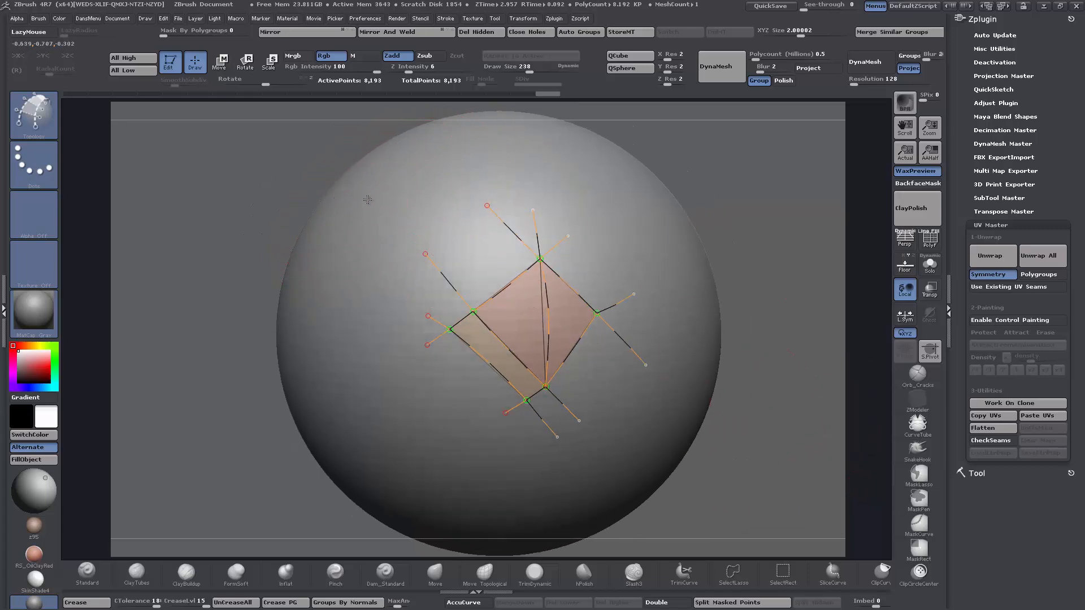
- Trim the loose curve ends around the faces and undo the trim
left_click_drag(332, 295, 334, 305, "alt")
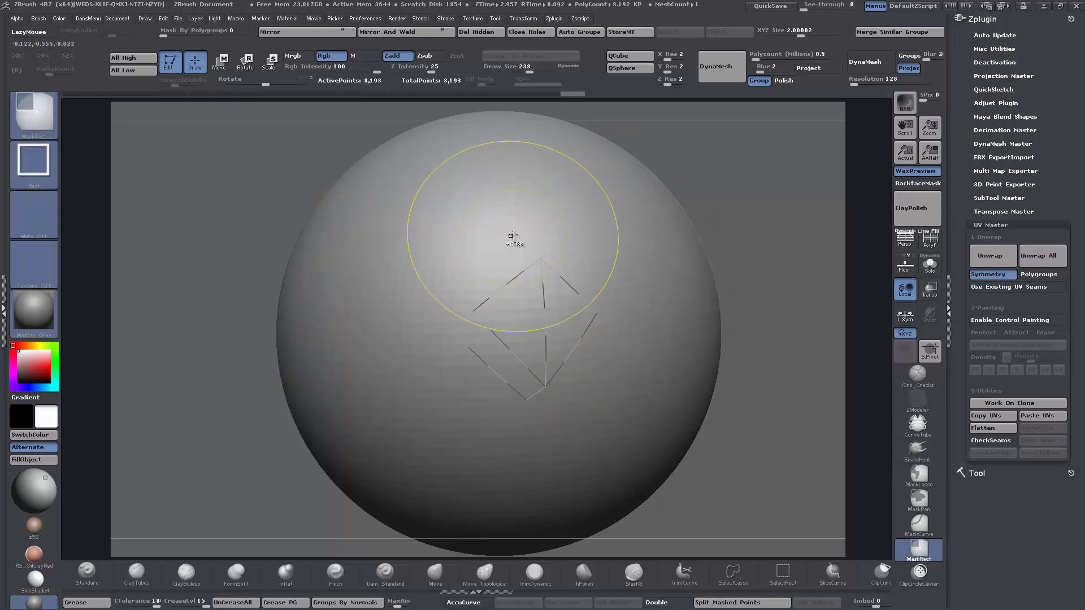
key("ctrl+z")
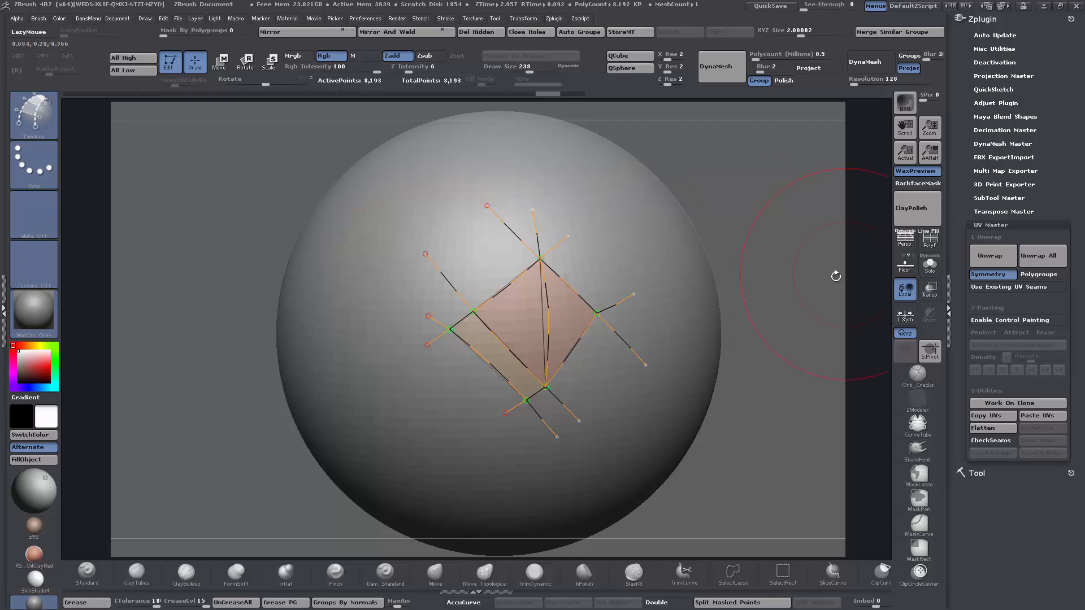
mouse_move(799, 287)
left_mouse_down()
mouse_move(700, 286)
mouse_move(790, 288)
mouse_move(782, 274)
mouse_move(760, 283)
left_mouse_up()
- Try extending the upper-left curve from its free end in an arc up and to the right across the sphere
left_click_drag(249, 255, 199, 292, "alt")
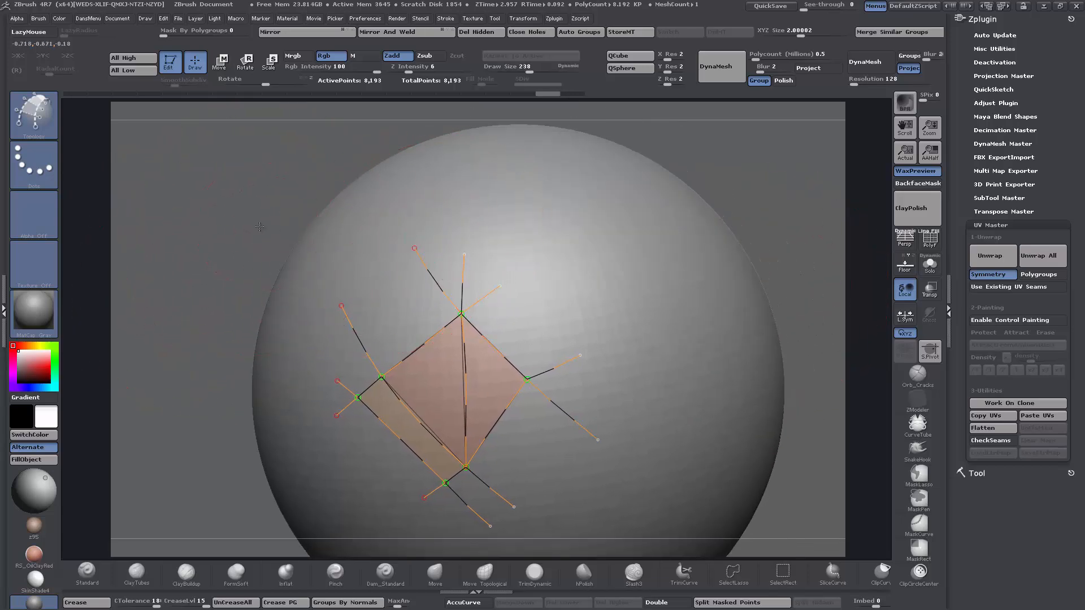
left_click_drag(273, 229, 268, 248, "alt")
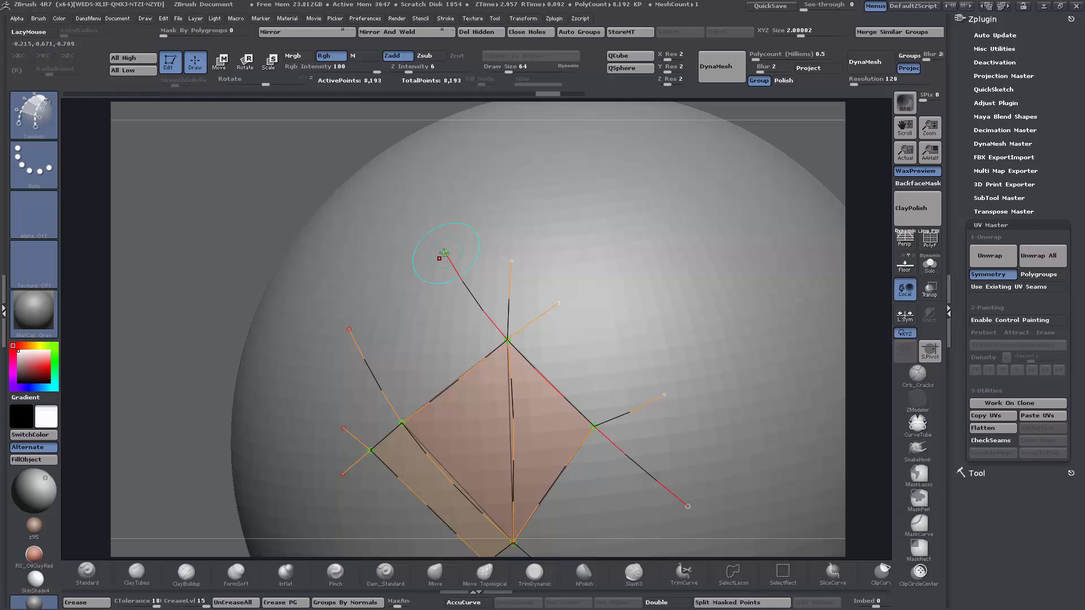
mouse_move(444, 253)
left_mouse_down()
mouse_move(422, 242)
mouse_move(444, 248)
left_mouse_up()
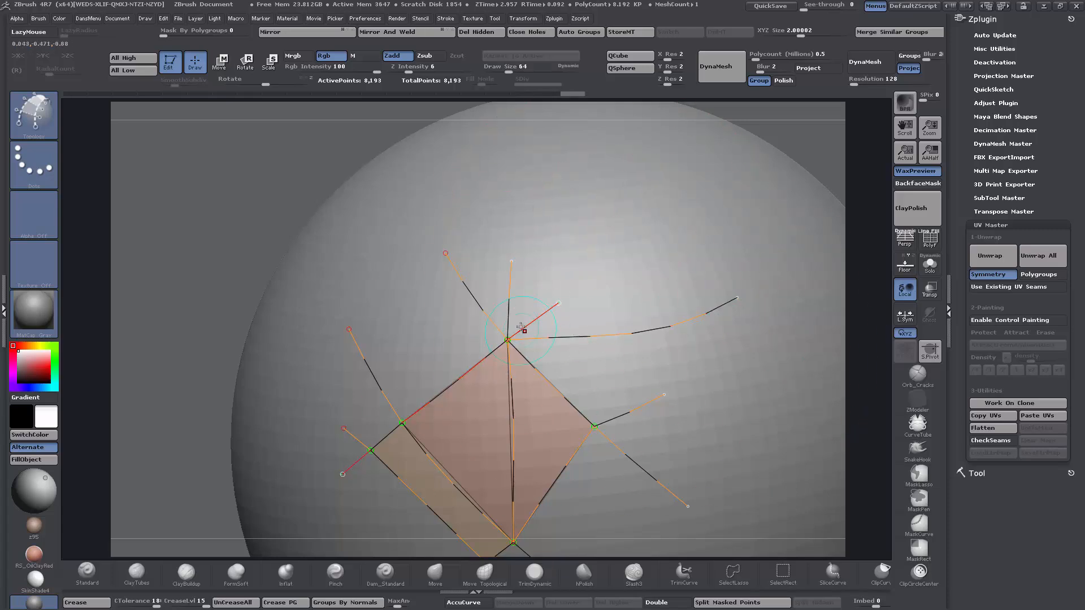
key("ctrl")
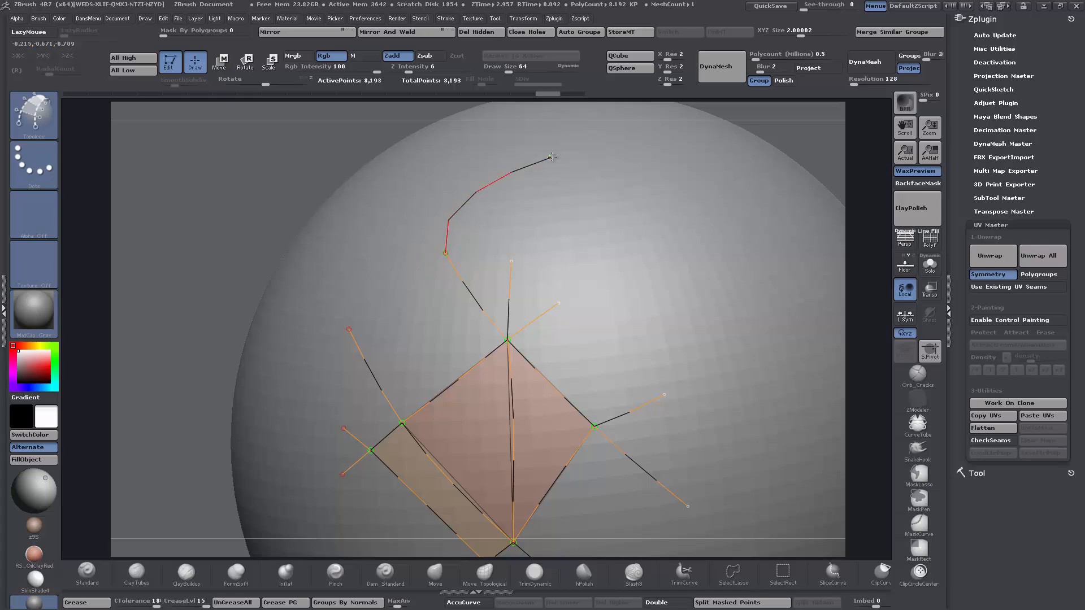
left_click_drag(552, 157, 552, 157)
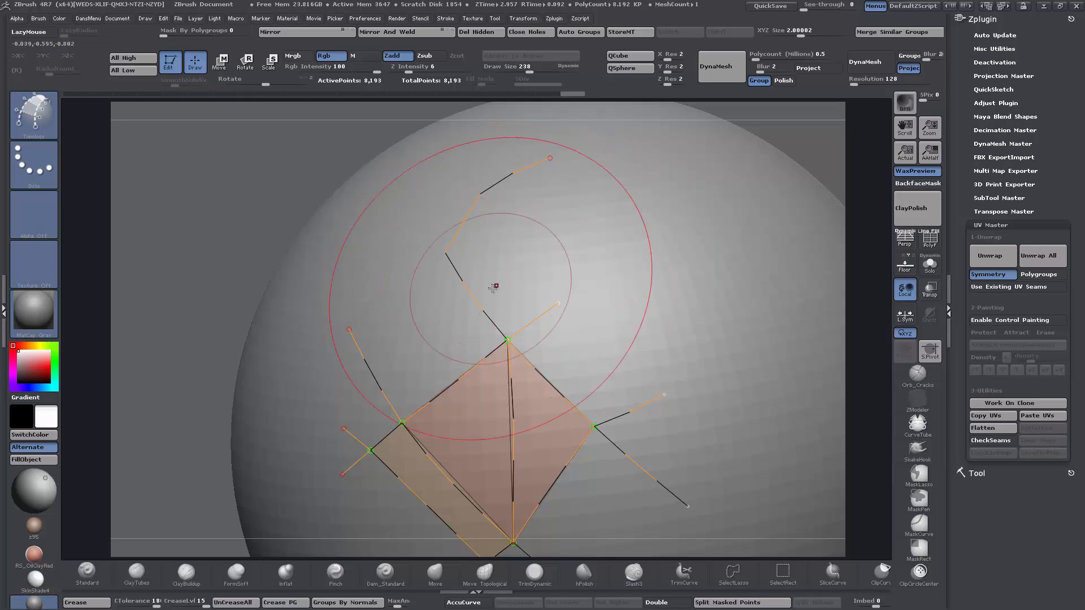
- Trim the loose curve ends and outline another four-sided area off the patch's upper-right edge with an arc and two connecting curves
left_click_drag(689, 217, 774, 254)
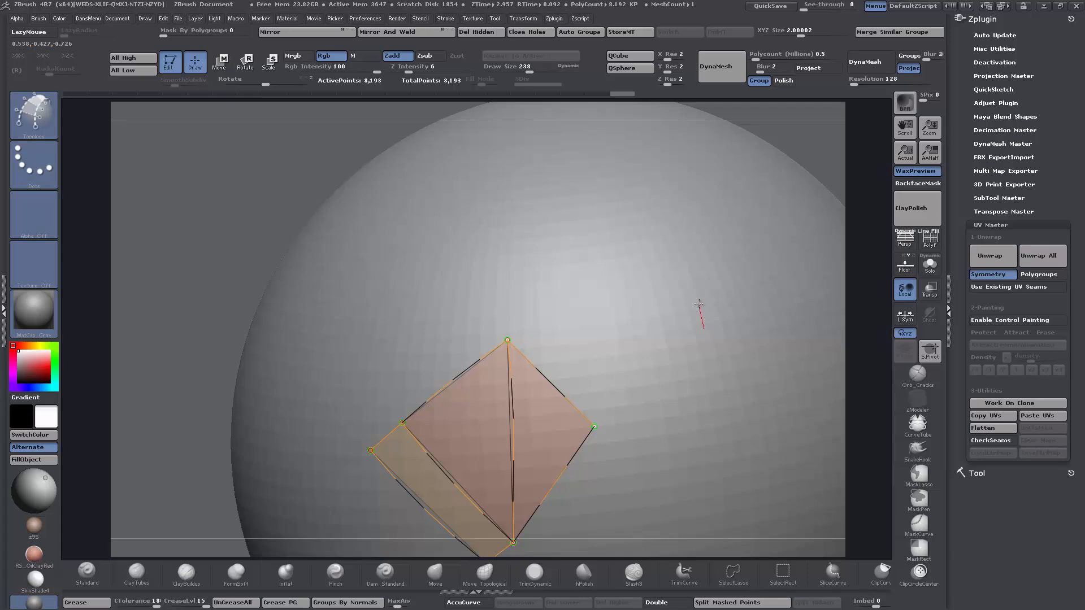
left_click_drag(572, 226, 629, 207)
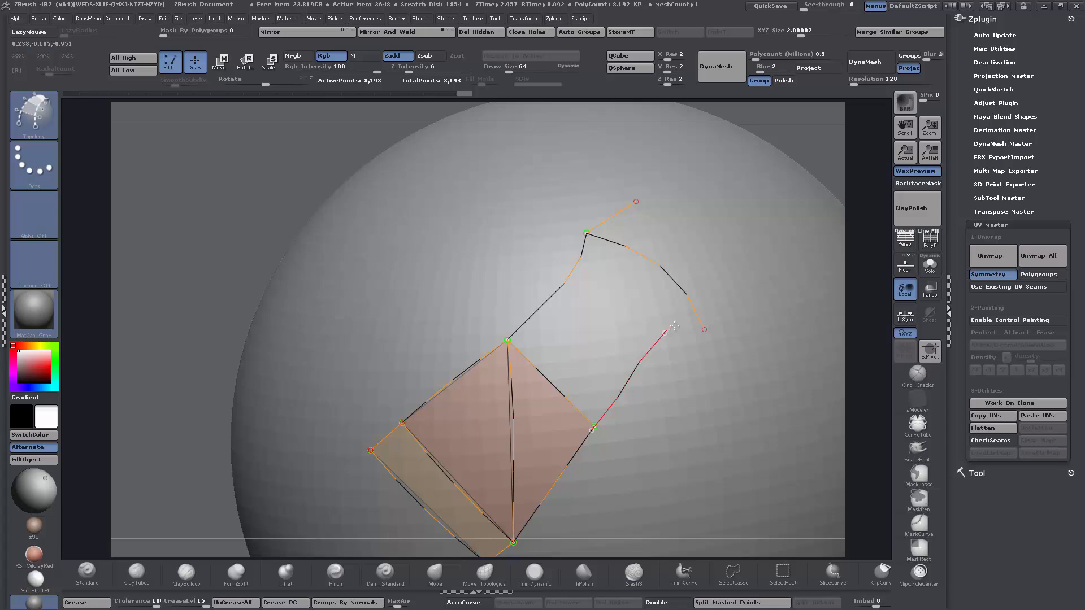
left_click_drag(736, 286, 736, 286)
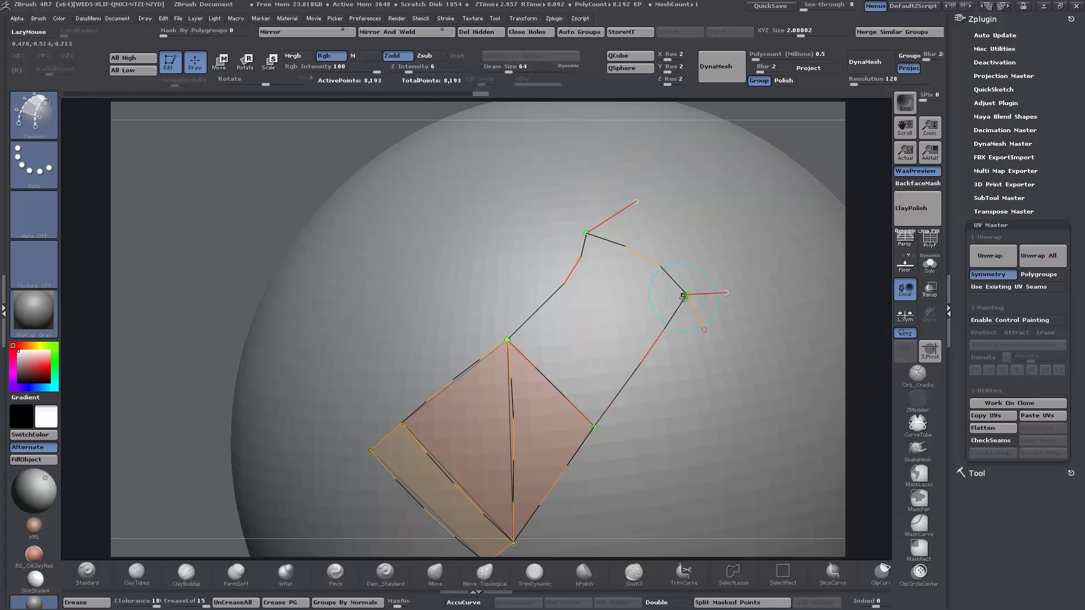
key("ctrl+z")
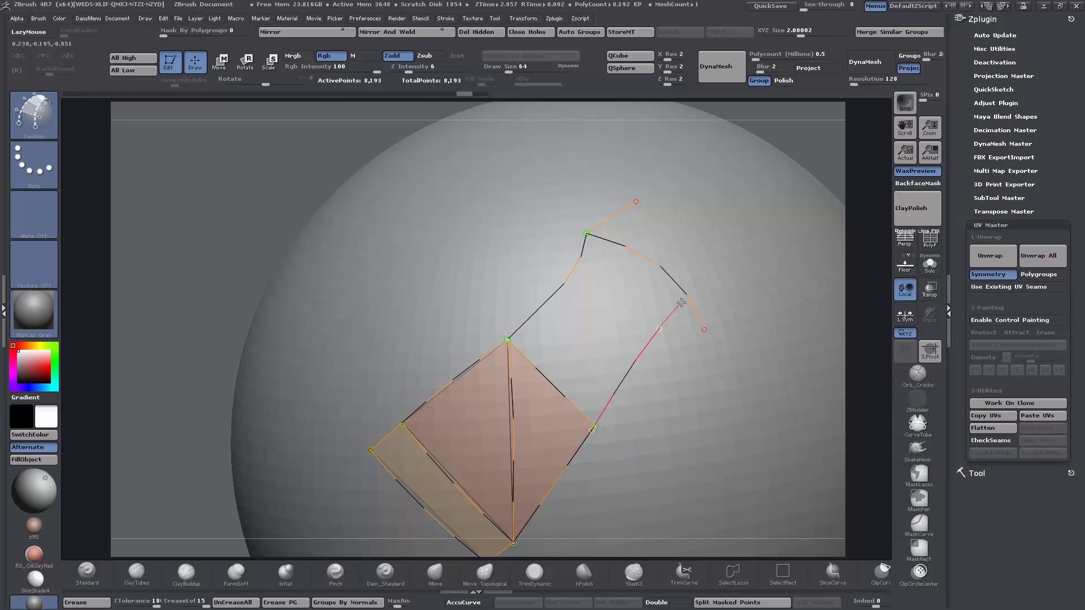
left_click_drag(703, 298, 748, 295)
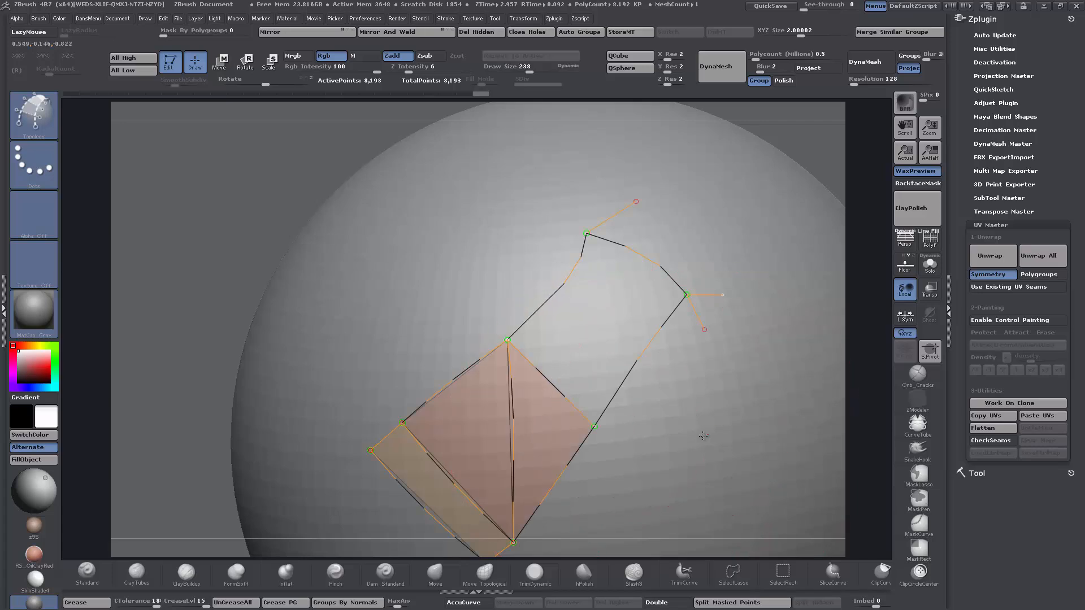
key("a")
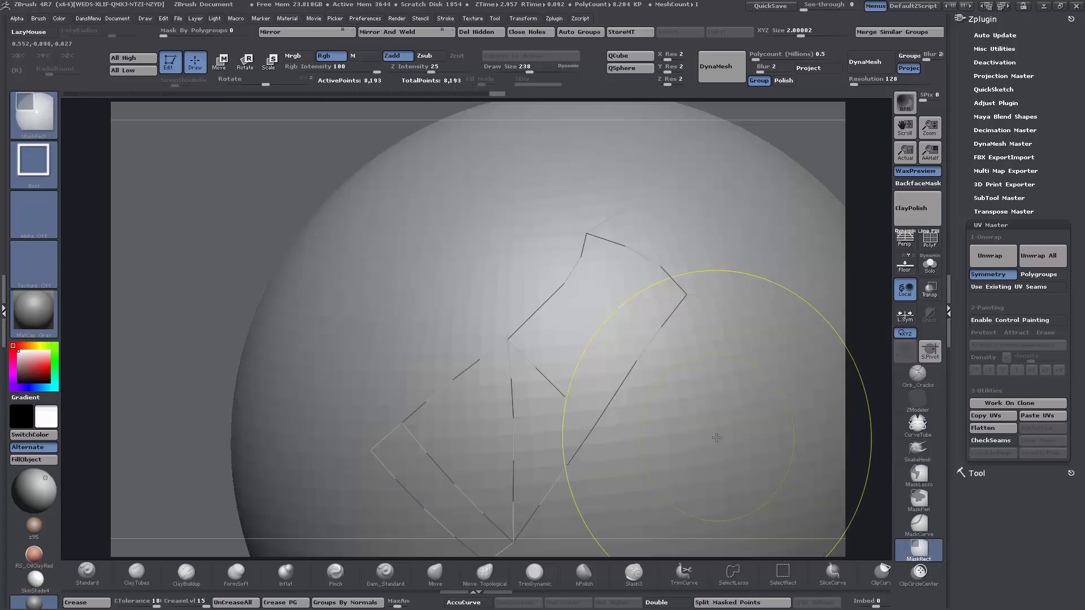
- Examine the outlined area and the neighbouring faces on the sphere from different angles and distances
mouse_move(716, 426)
right_mouse_down()
mouse_move(694, 393)
mouse_move(690, 411)
mouse_move(723, 423)
mouse_move(711, 407)
mouse_move(653, 403)
right_mouse_up()
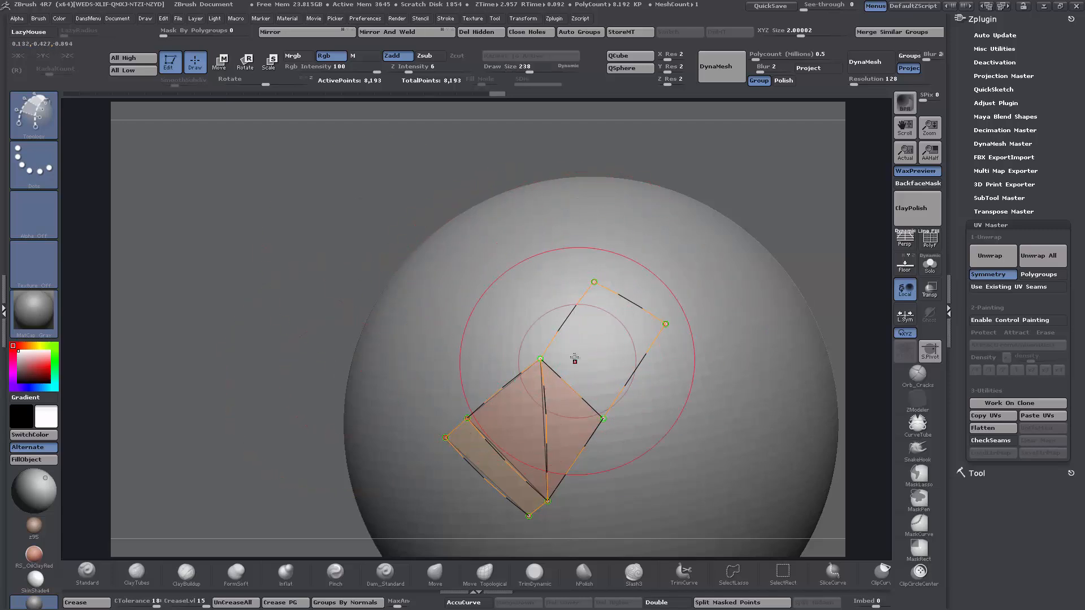
mouse_move(696, 417)
right_mouse_down()
mouse_move(685, 419)
mouse_move(718, 433)
right_mouse_up()
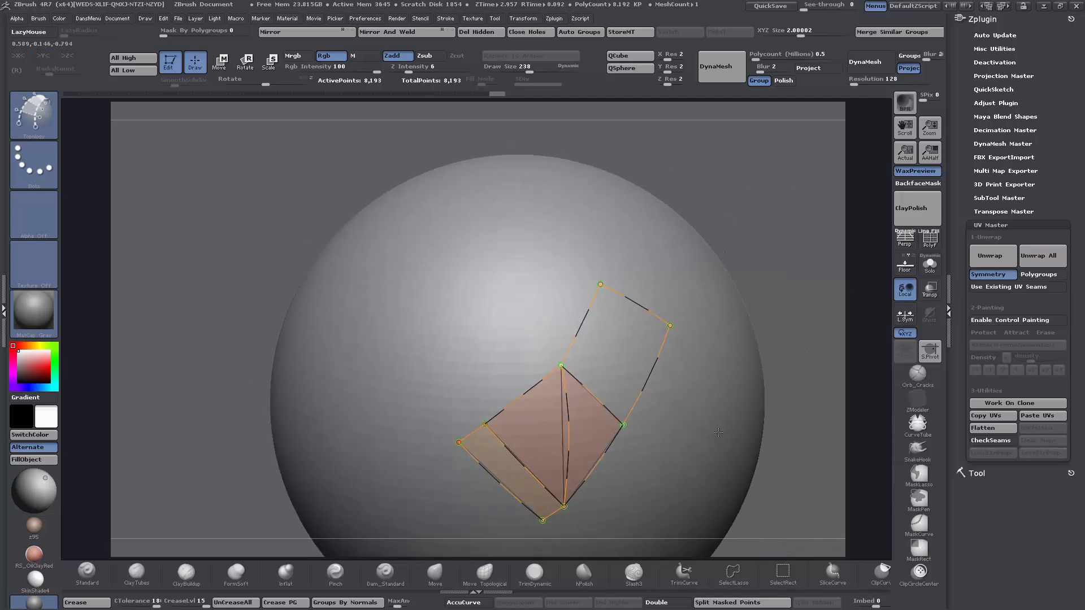
right_click_drag(450, 306, 482, 373, "ctrl")
right_click_drag(563, 380, 297, 275, "alt")
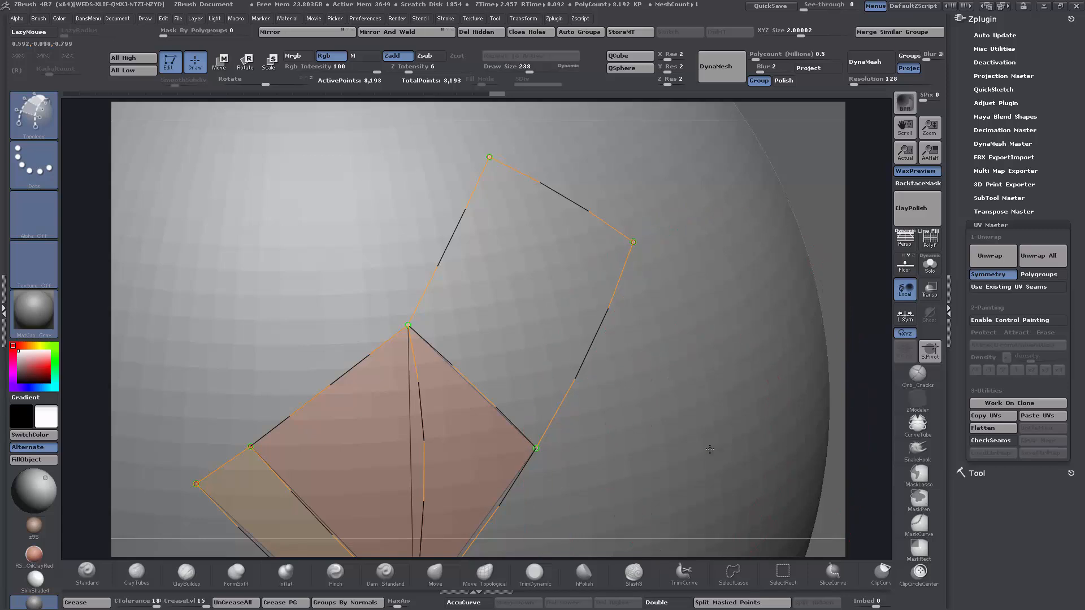
right_click_drag(689, 447, 687, 373, "ctrl")
right_click_drag(699, 435, 573, 386, "alt")
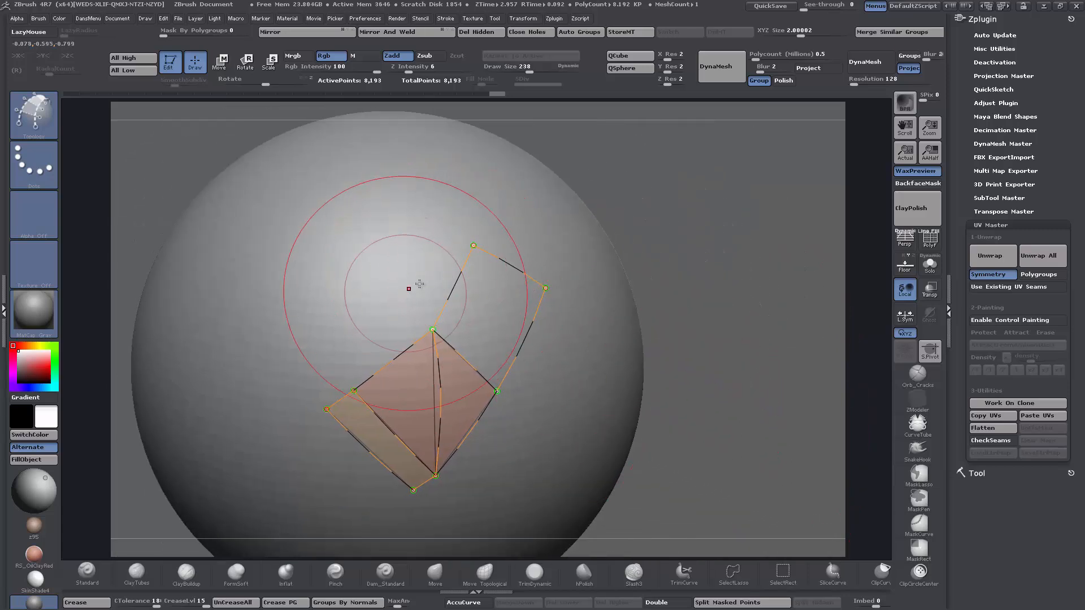
right_click_drag(587, 391, 568, 373, "ctrl")
right_click_drag(567, 372, 614, 398, "alt")
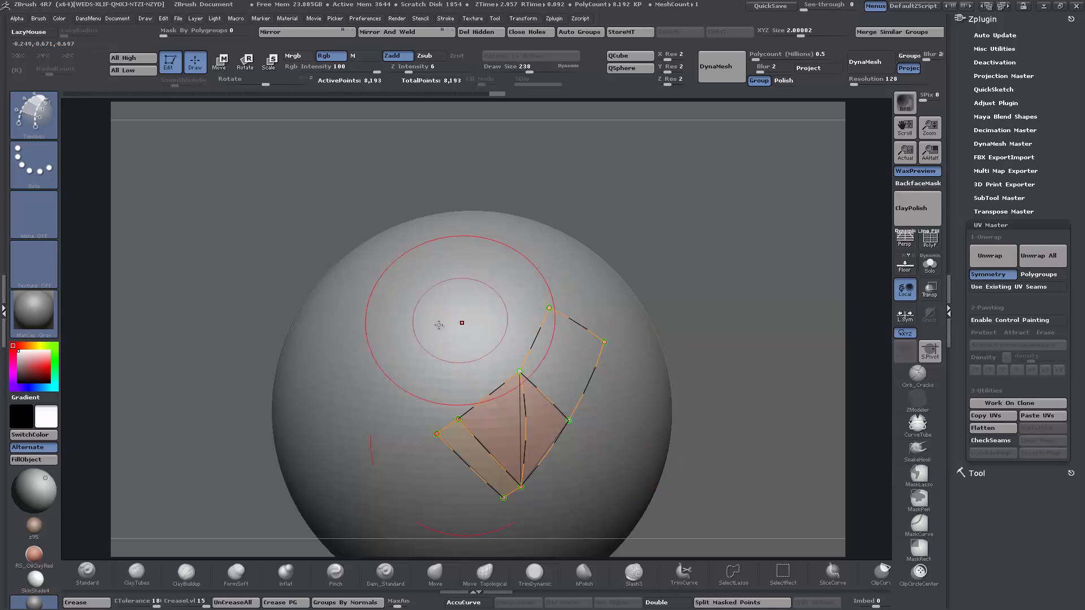
- Draw a separate, gently arched curve across the upper part of the sphere above the outlined faces
right_click_drag(419, 327, 405, 322, "ctrl")
mouse_move(461, 351)
right_mouse_down("alt")
mouse_move(391, 309)
mouse_move(570, 402)
mouse_move(607, 384)
mouse_move(540, 313)
mouse_move(565, 389)
mouse_move(556, 413)
right_mouse_up("alt")
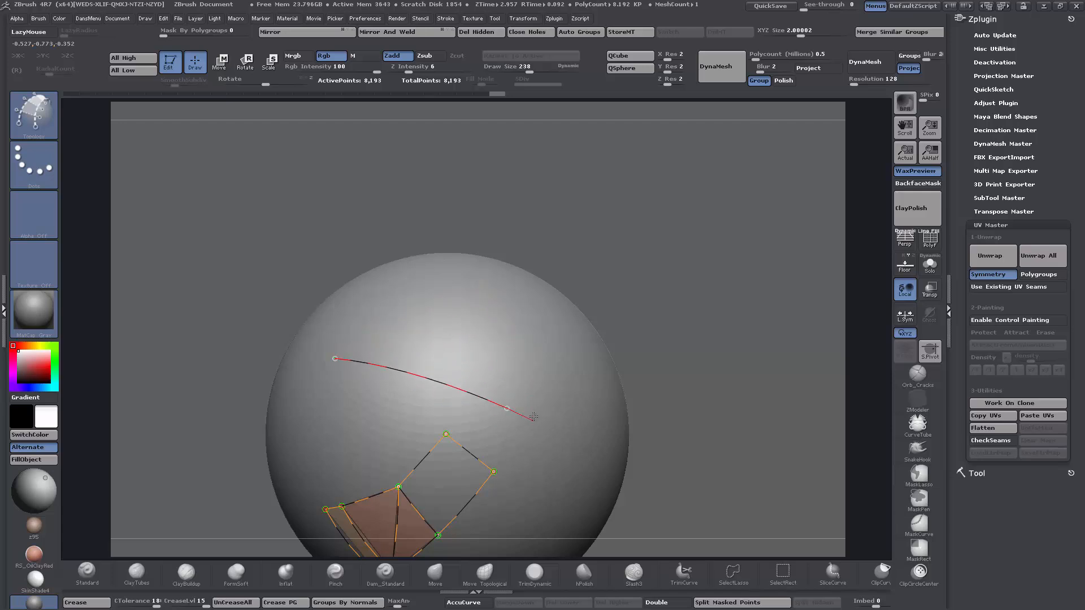
left_click_drag(508, 340, 494, 361)
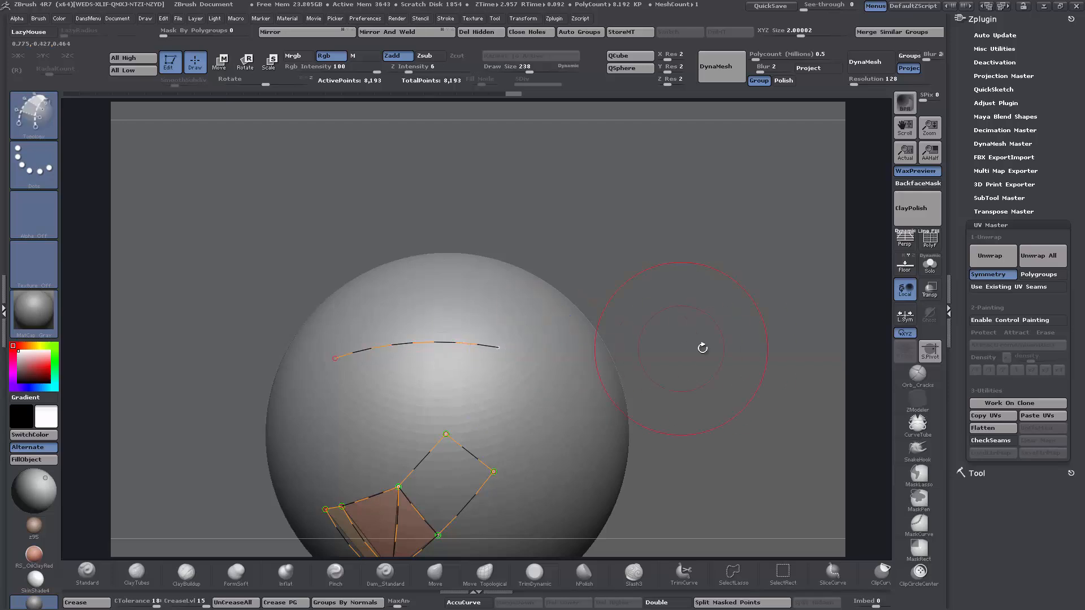
- Delete the four-sided faces with their outlines, the leftover curve ends and the arched curve from the sphere
left_click_drag(702, 347, 723, 277)
left_click_drag(695, 432, 712, 327, "alt")
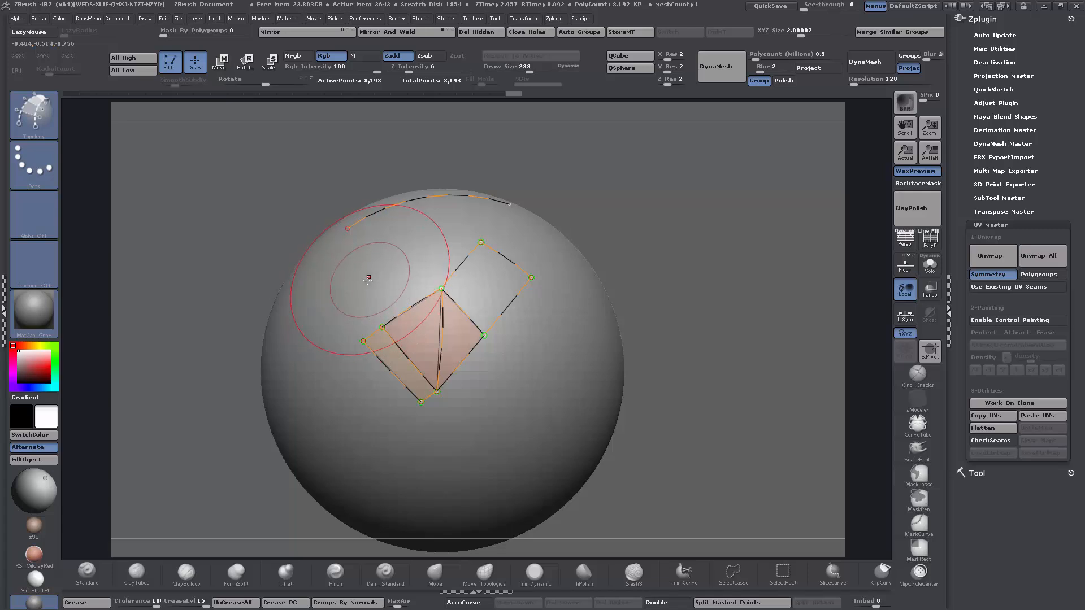
left_click_drag(368, 276, 486, 417, "alt")
left_click_drag(332, 407, 522, 248, "alt")
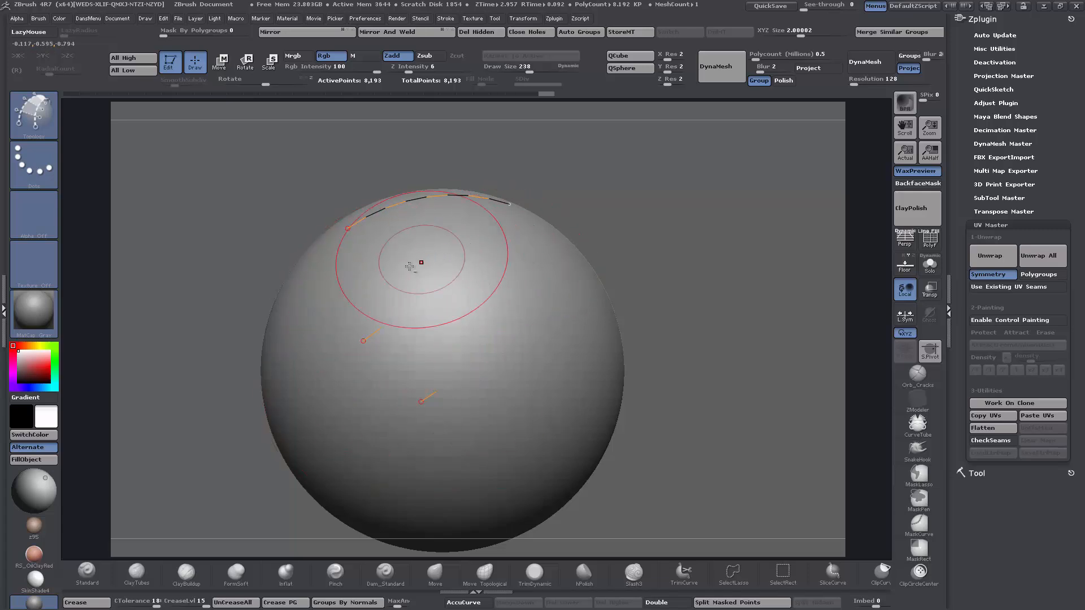
left_click(436, 274)
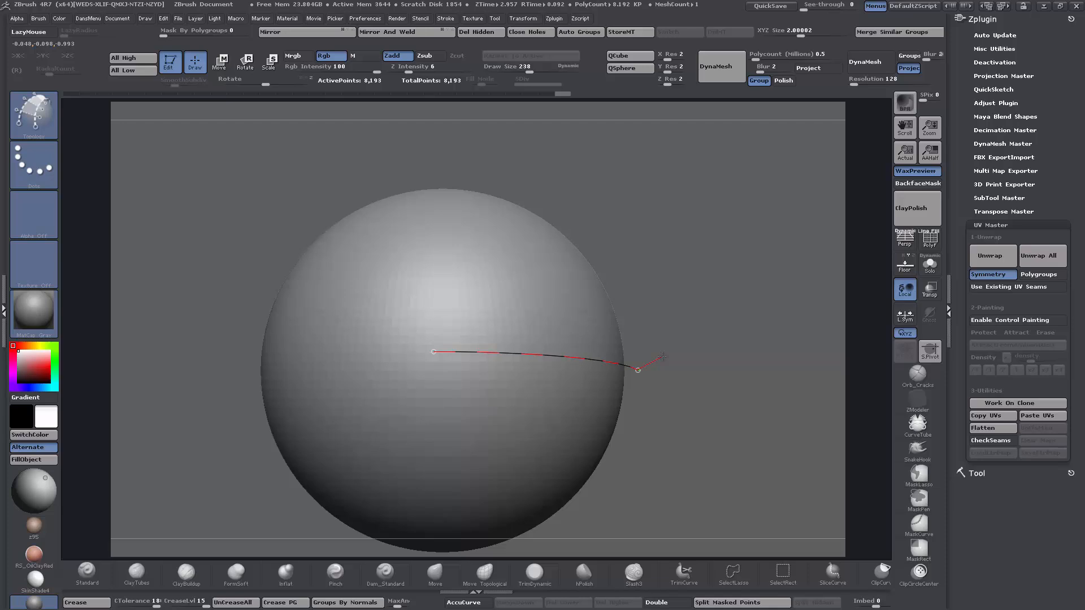
- Draw a curve from the sphere's centre out past its silhouette so it wraps around the whole sphere as a closed loop
left_click_drag(661, 356, 822, 326)
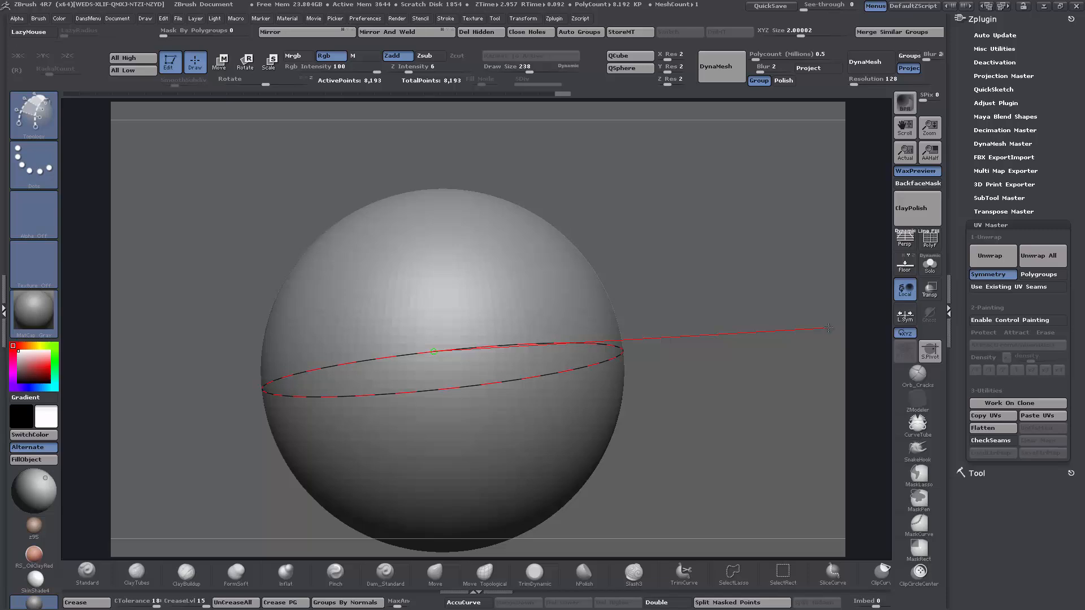
left_click_drag(828, 328, 826, 328)
left_click_drag(663, 379, 734, 317)
left_click_drag(587, 383, 704, 346, "alt")
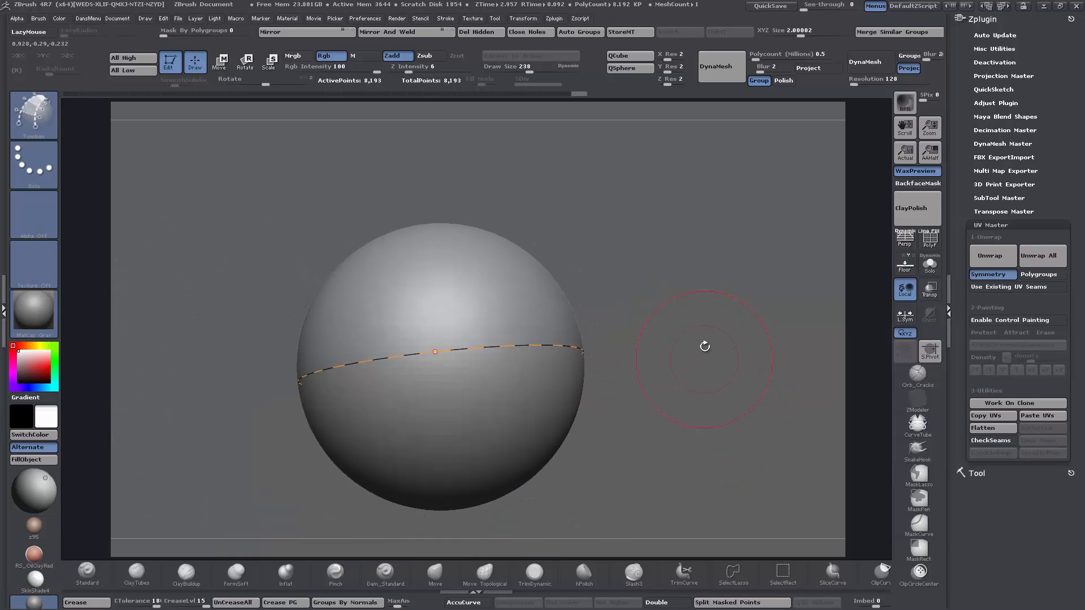
left_click_drag(705, 291, 747, 358, "alt")
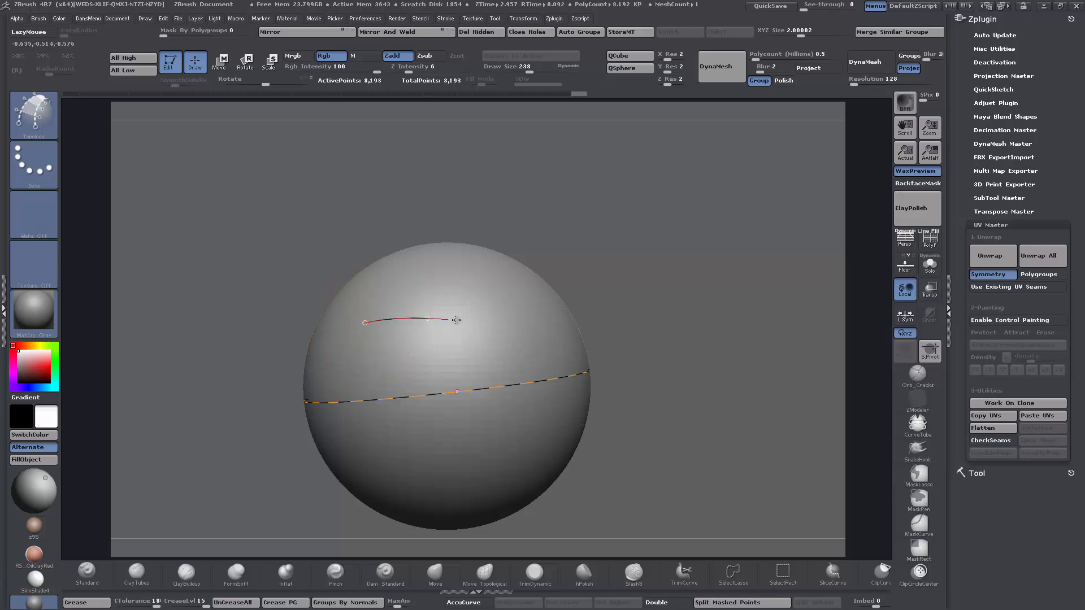
- Draw a short curve above the loop and delete both curves from the sphere
left_click_drag(466, 321, 468, 321)
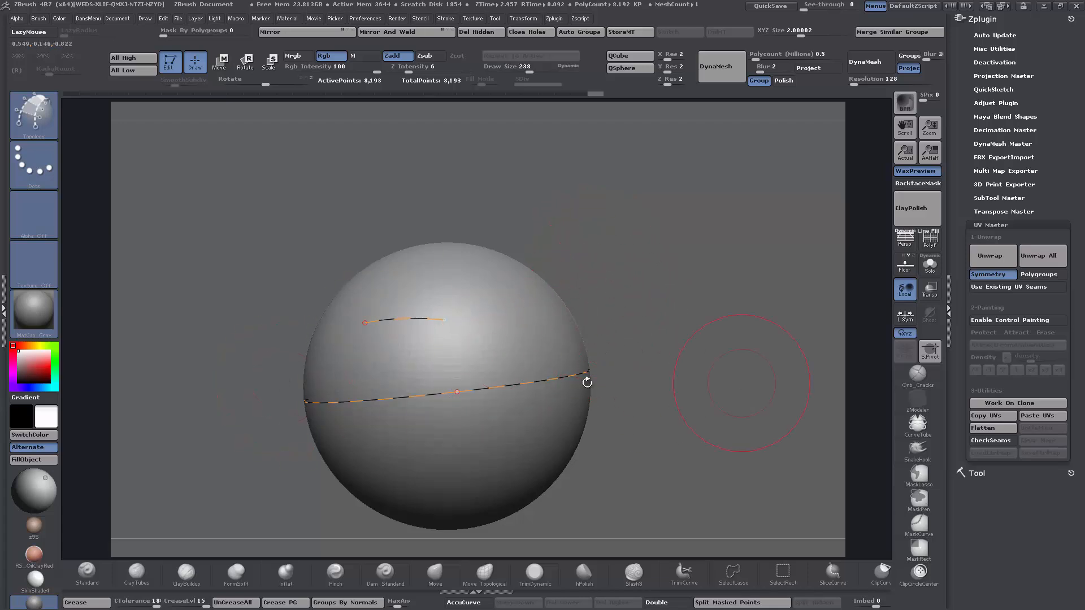
left_click_drag(400, 287, 458, 443, "alt")
left_click_drag(707, 308, 714, 339, "ctrl")
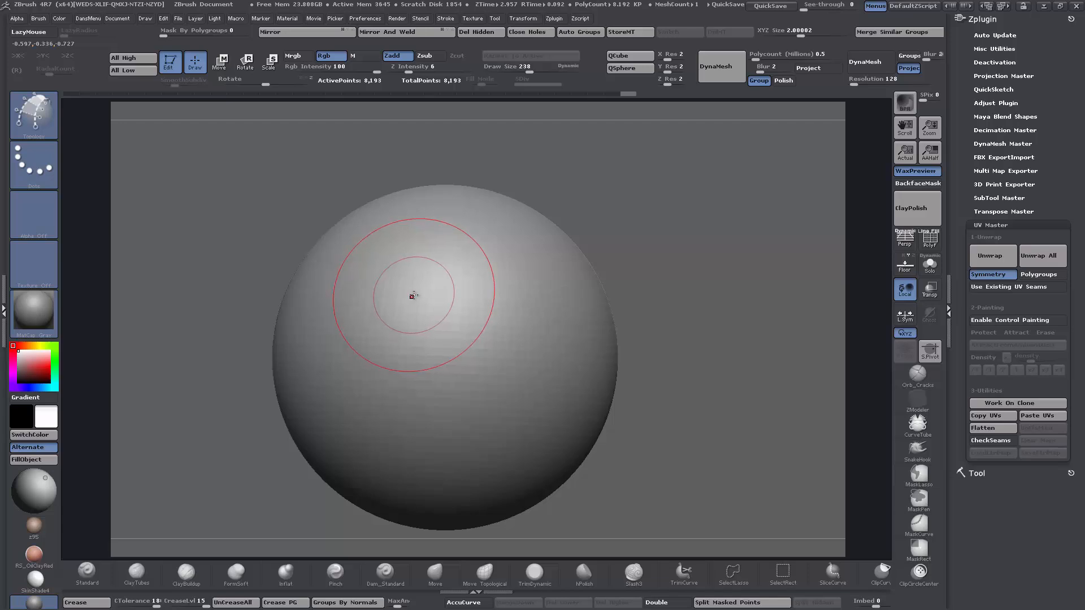
- Draw two roughly vertical curves and cross them with two horizontal curves to form a four-sided face
left_click_drag(386, 257, 386, 313)
left_click_drag(382, 406, 382, 407)
left_click_drag(471, 248, 456, 381)
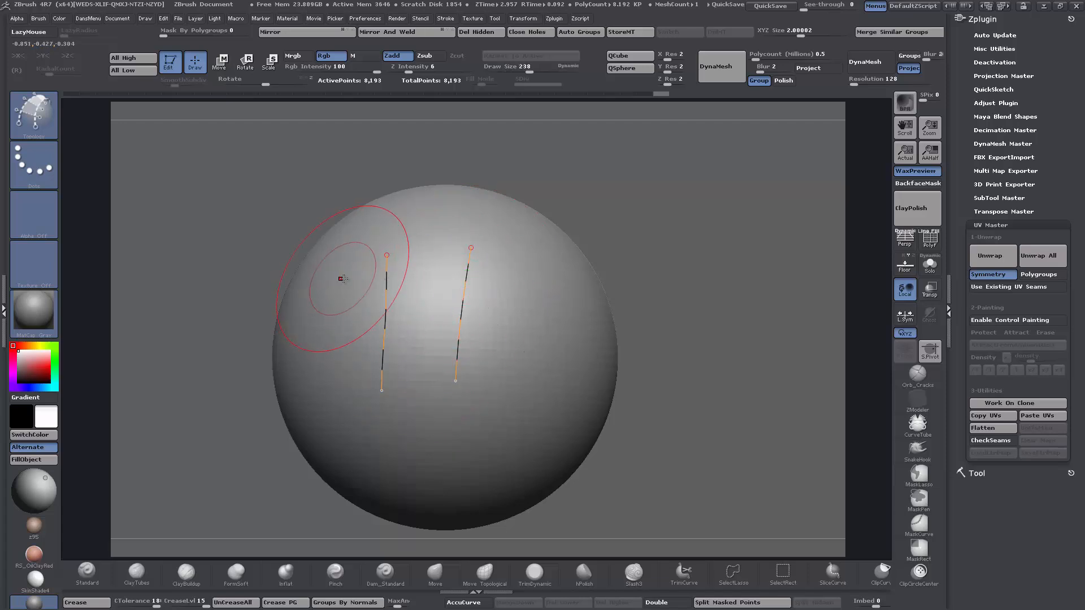
left_click_drag(504, 276, 520, 276)
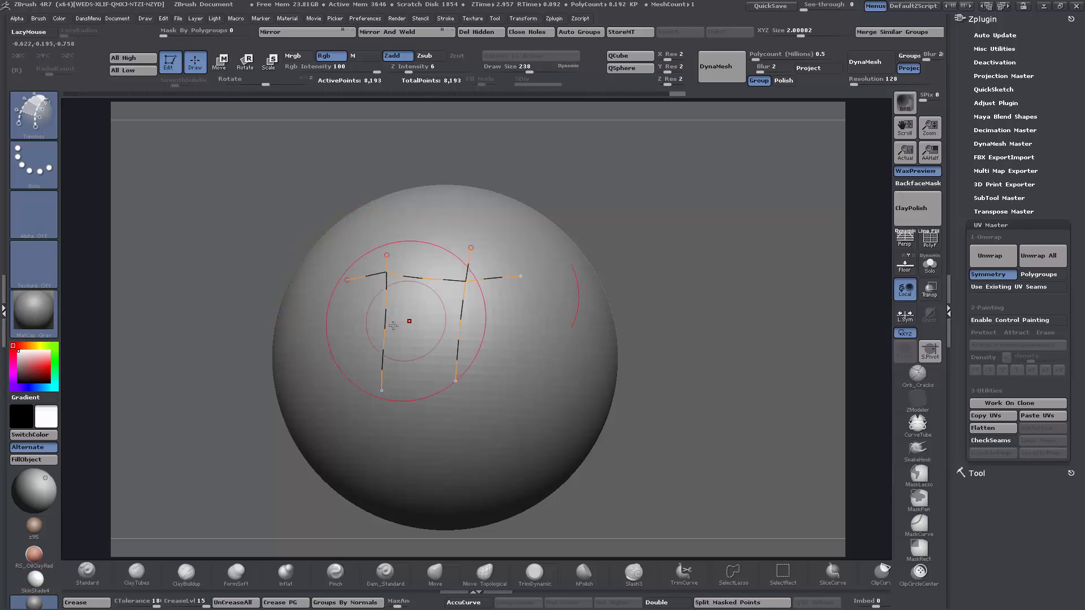
left_click_drag(337, 340, 379, 337)
left_click_drag(537, 342, 537, 342)
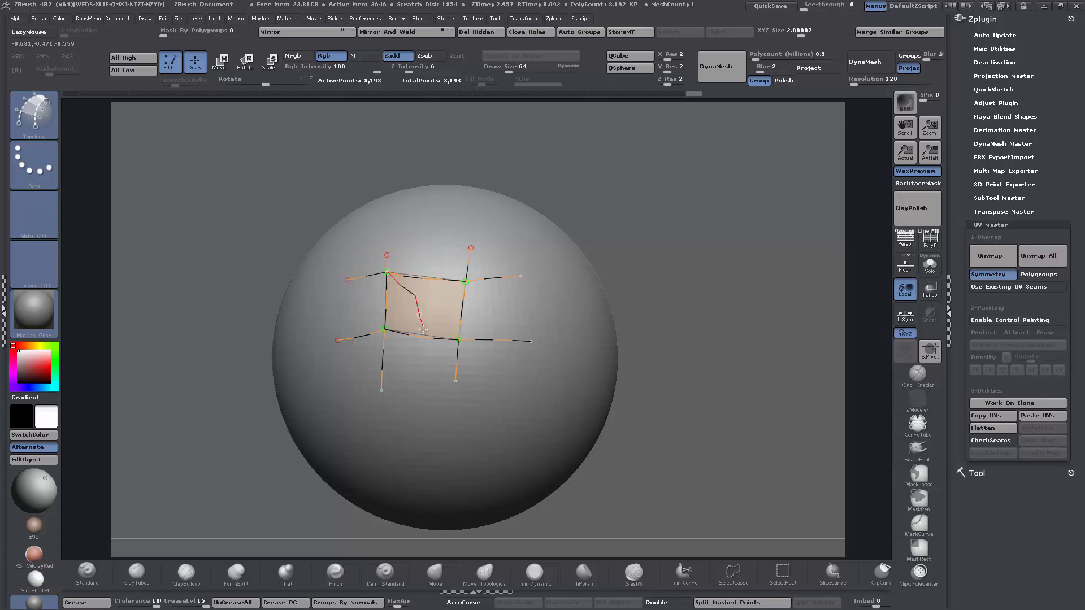
- Split the face with a diagonal curve from its upper-left corner through the bottom edge, and add a short curve crossing the top edge
left_click_drag(431, 384, 432, 378)
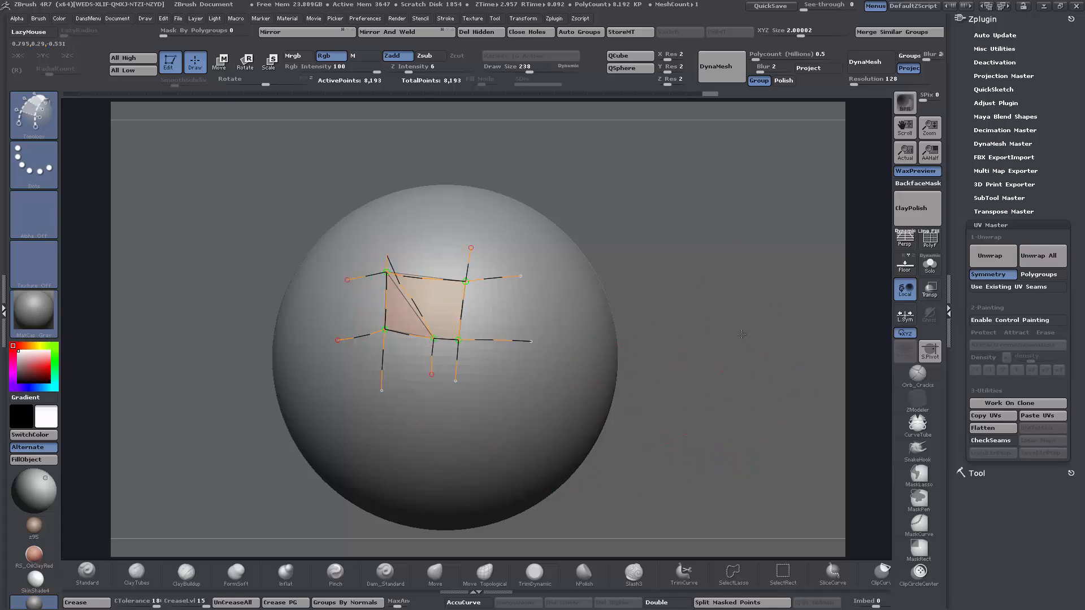
left_click_drag(741, 334, 747, 370)
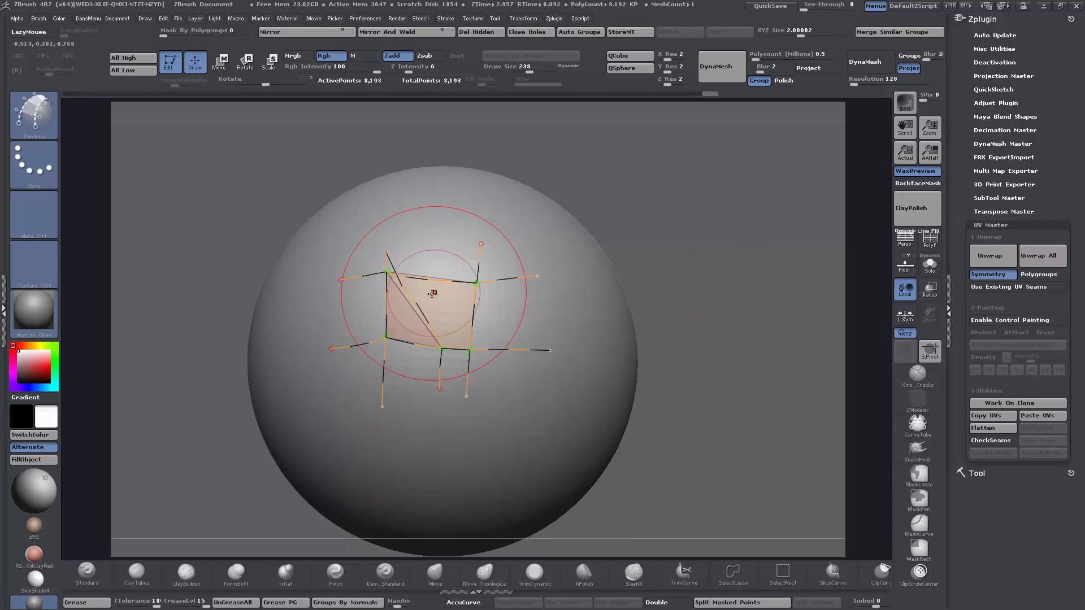
left_click_drag(432, 294, 444, 233)
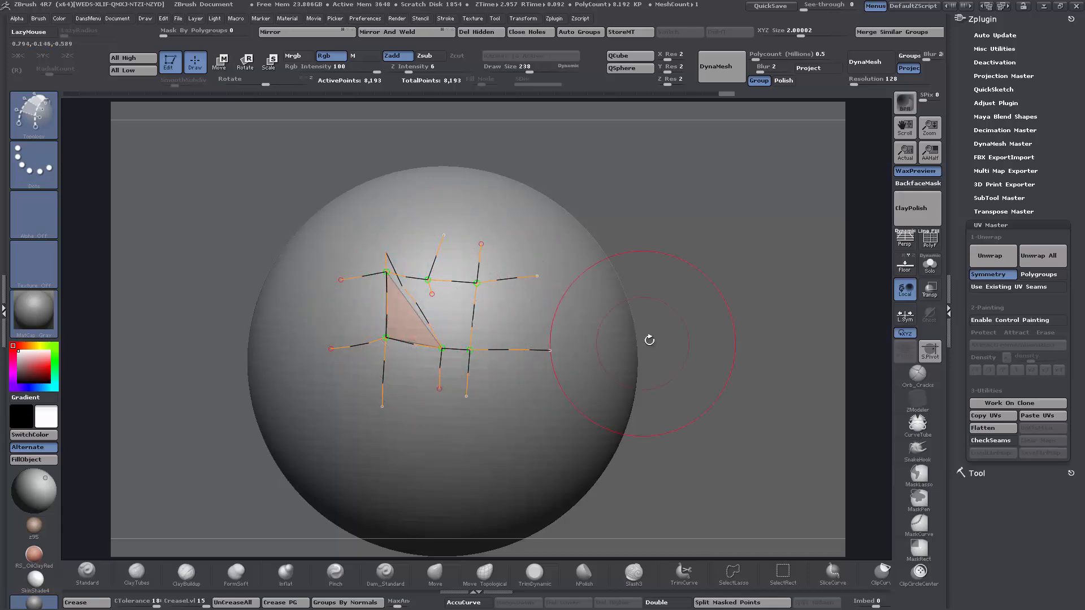
left_click_drag(703, 298, 683, 286)
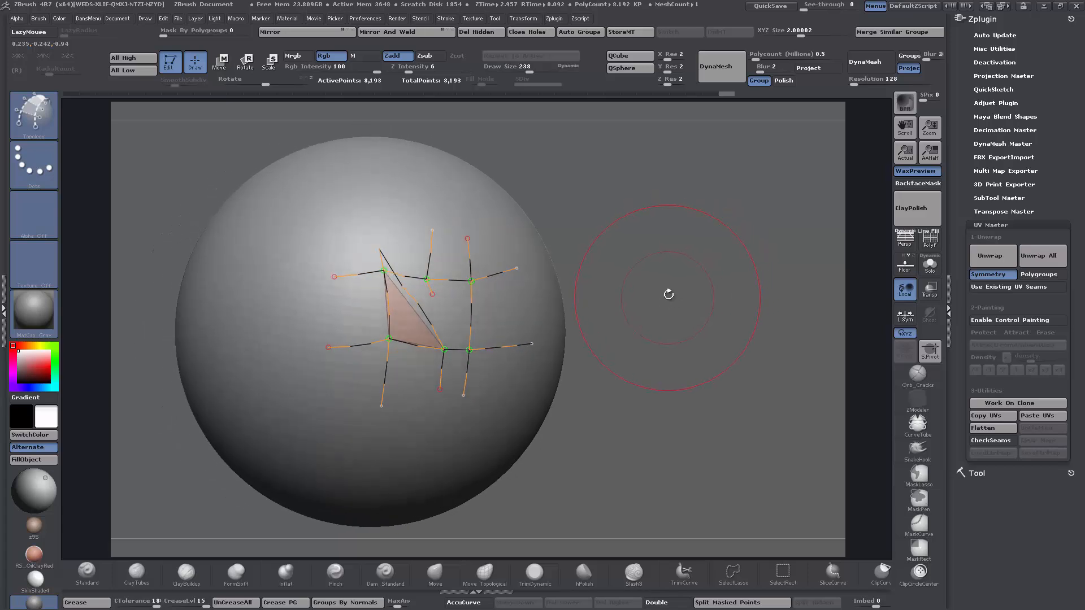
- Clear all the curves from the sphere and switch to the Mech_Head bust model
key("ctrl")
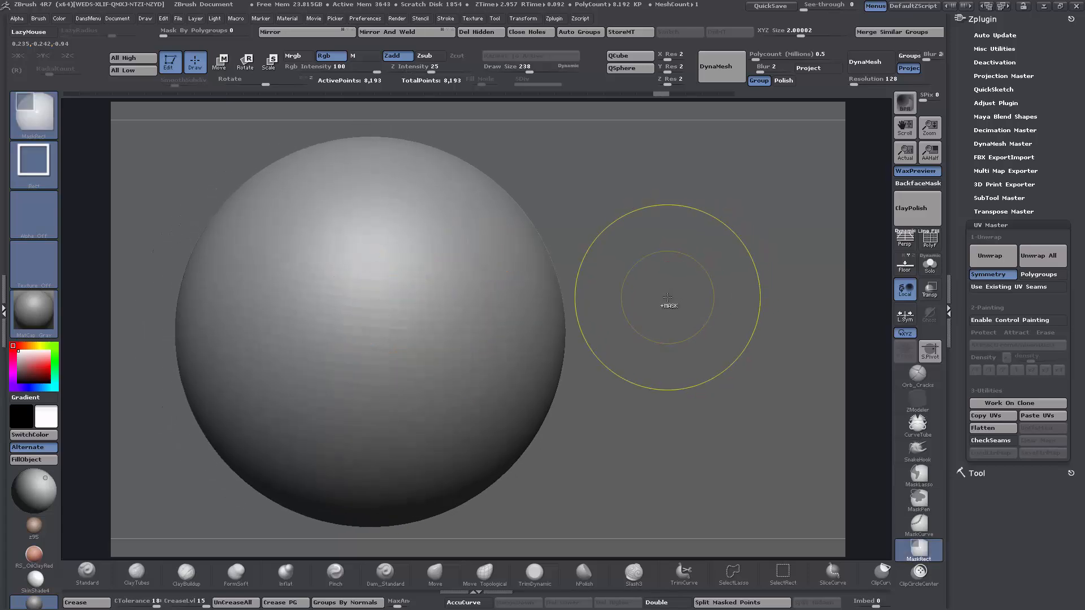
left_click_drag(722, 385, 705, 374)
left_click_drag(808, 459, 714, 346, "alt")
left_click_drag(706, 438, 710, 362, "alt")
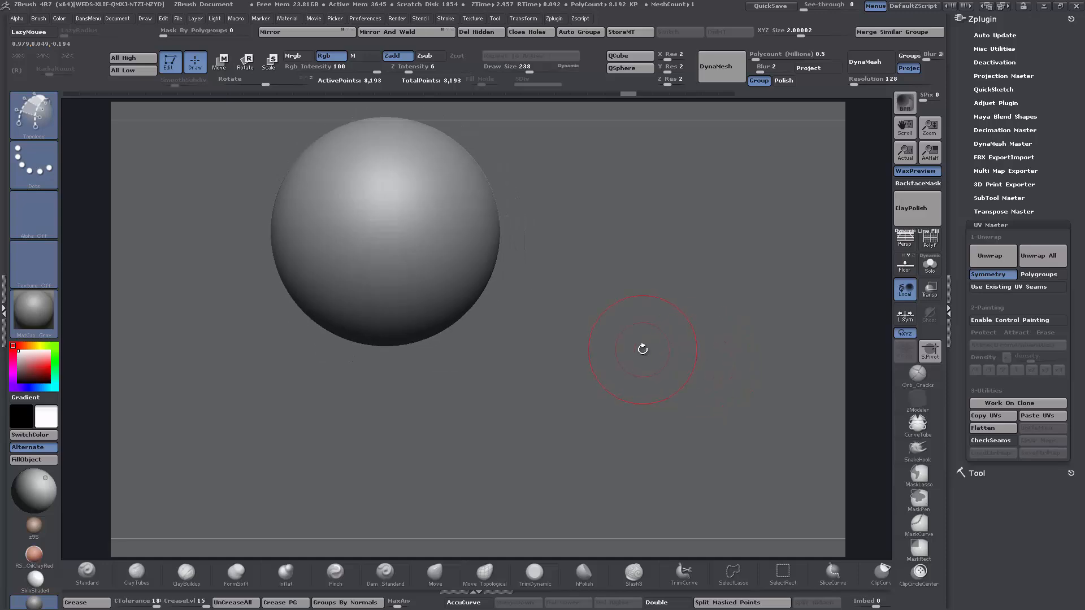
mouse_move(643, 349)
left_mouse_down("alt")
mouse_move(768, 432)
mouse_move(737, 440)
left_mouse_up("alt")
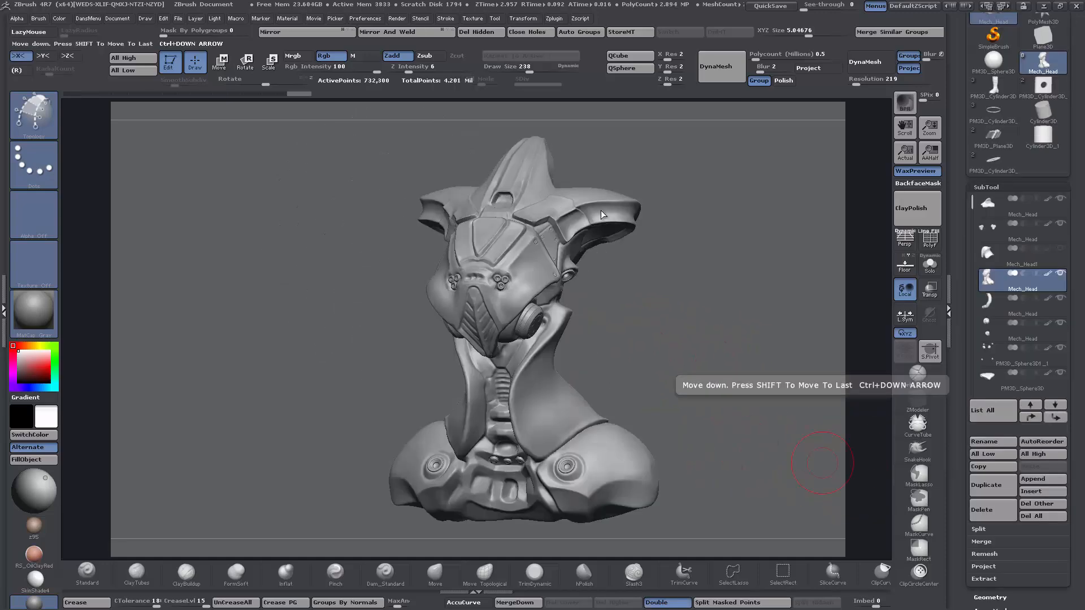
- Look over the mech bust from the front and side, and isolate the selected Mech_Head subtool with Solo
left_click_drag(732, 293, 704, 325)
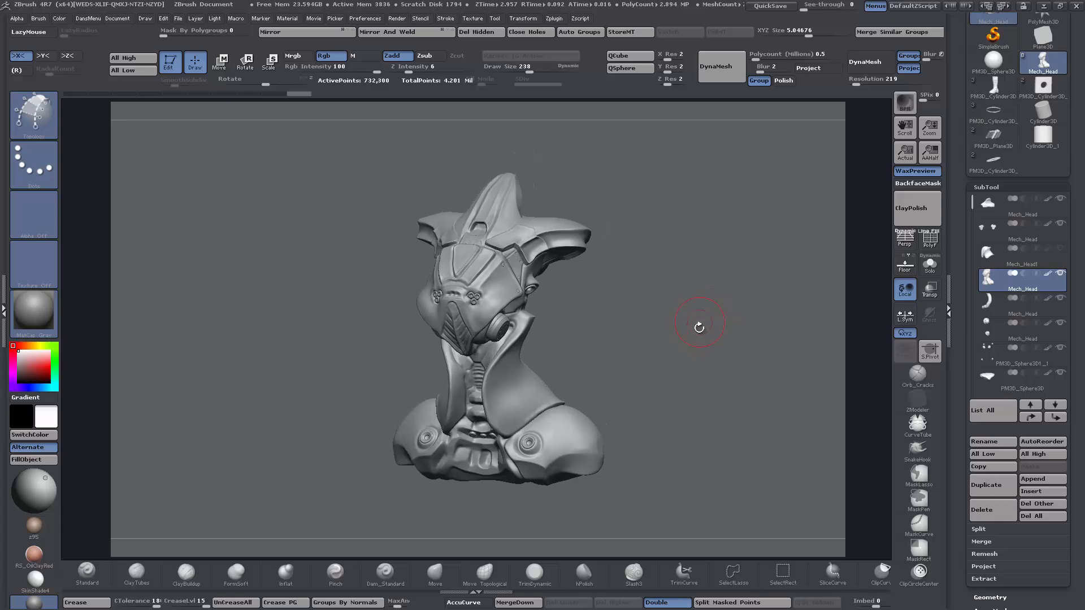
left_click_drag(670, 255, 674, 256, "alt")
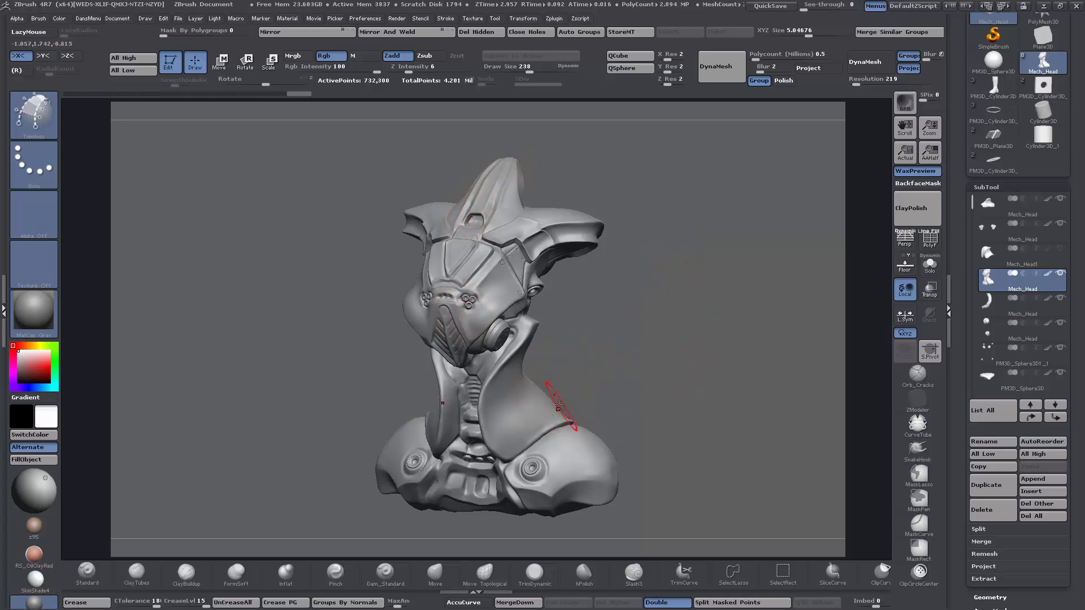
left_click_drag(600, 396, 531, 396)
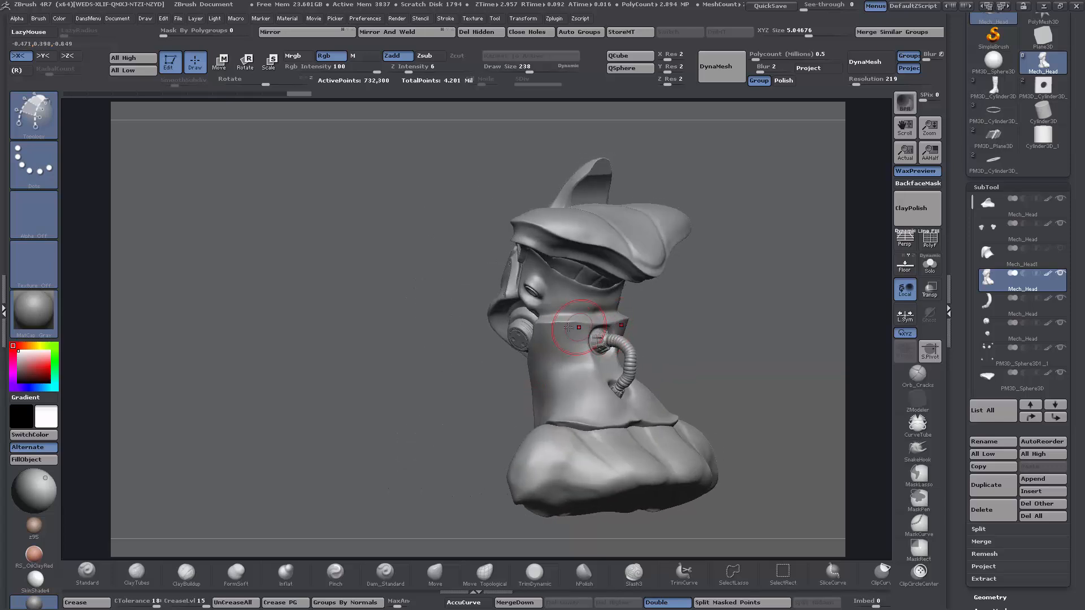
left_click_drag(463, 362, 449, 381)
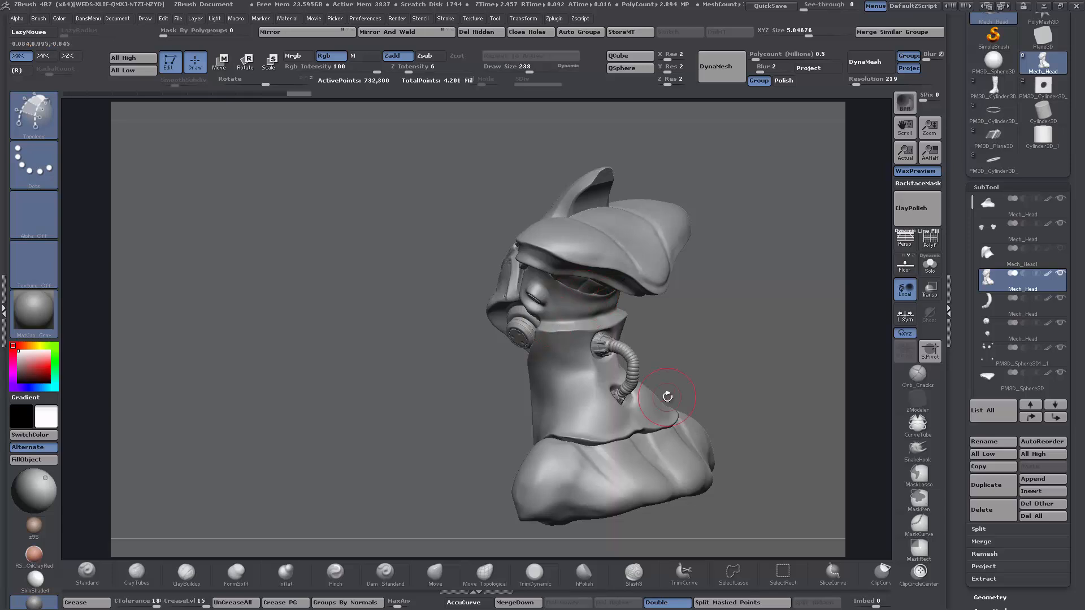
left_click_drag(715, 338, 649, 335)
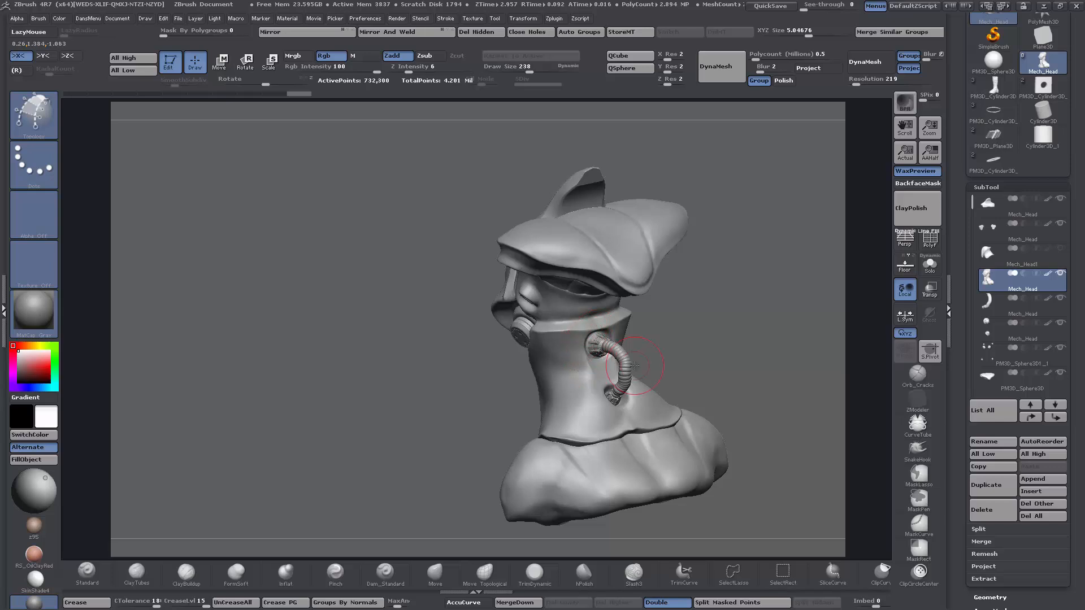
left_click(929, 263)
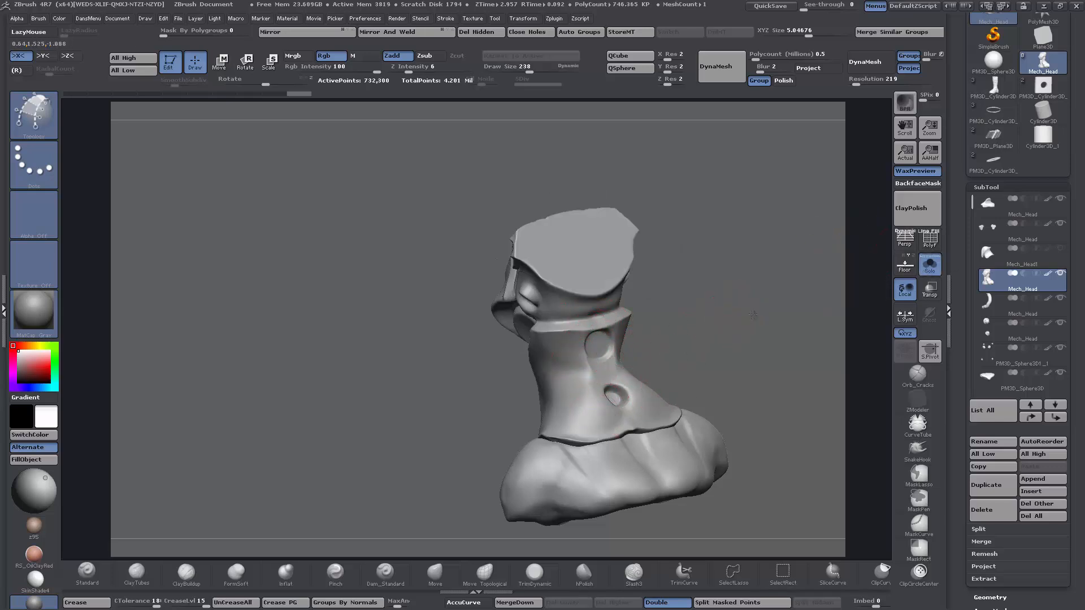
left_click_drag(714, 327, 665, 312)
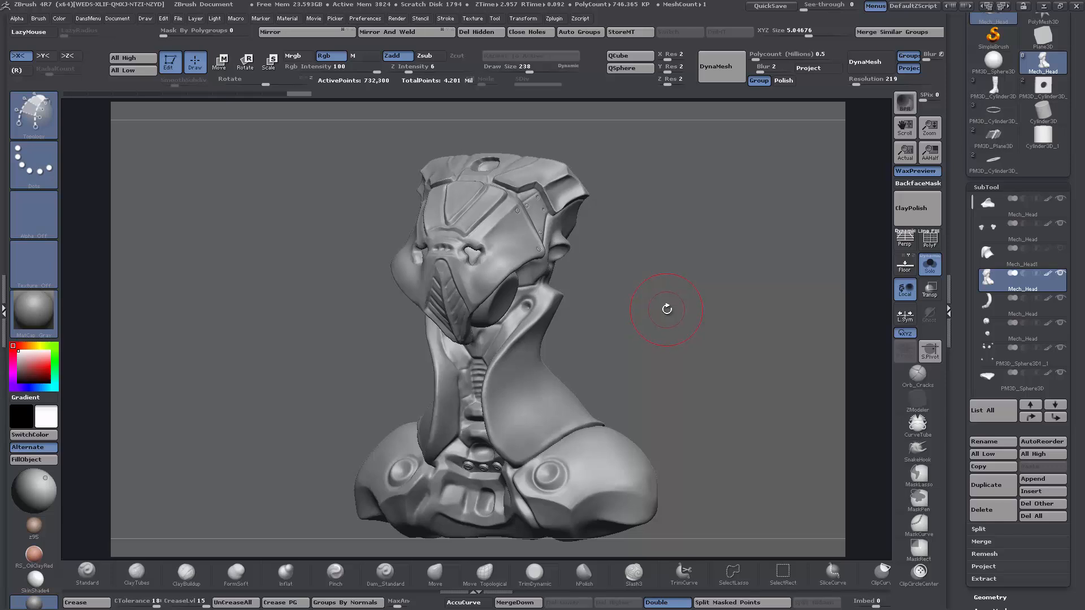
- Draw one topology curve from the cheek panel's upper corner to the eye socket and another down the groove beside the riveted plate
mouse_move(674, 268)
left_mouse_down("alt")
mouse_move(685, 350)
mouse_move(764, 253)
left_mouse_up("alt")
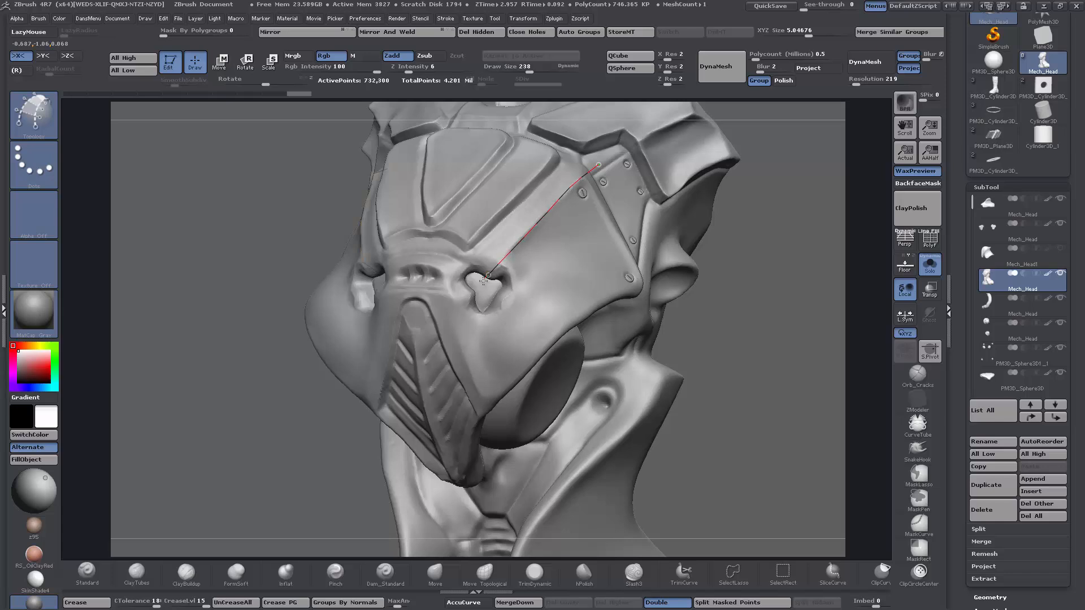
left_click_drag(469, 301, 468, 302)
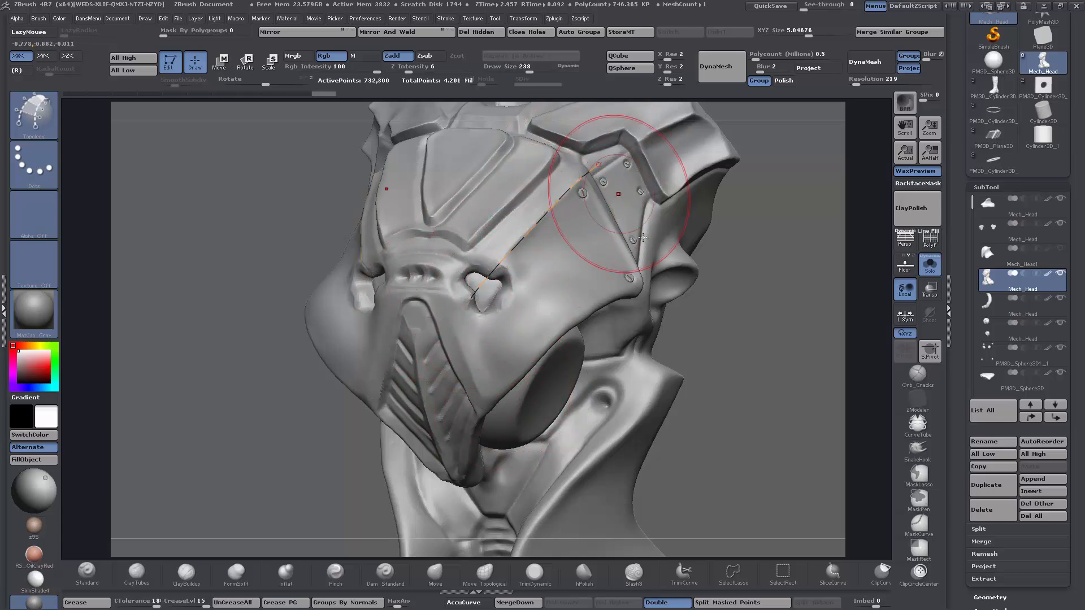
left_click_drag(778, 305, 745, 324)
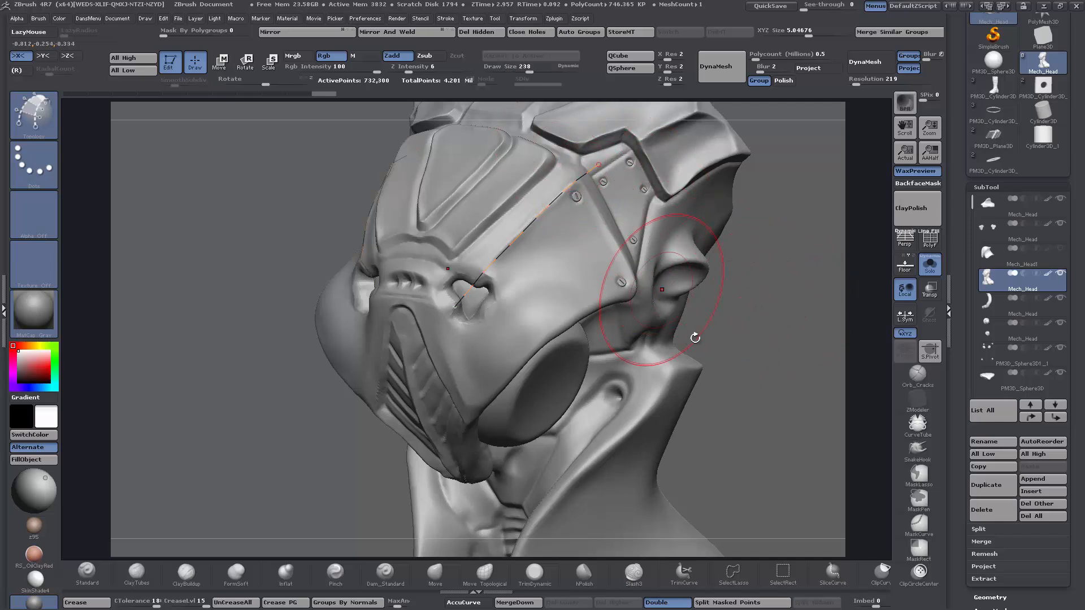
left_click_drag(801, 332, 765, 310)
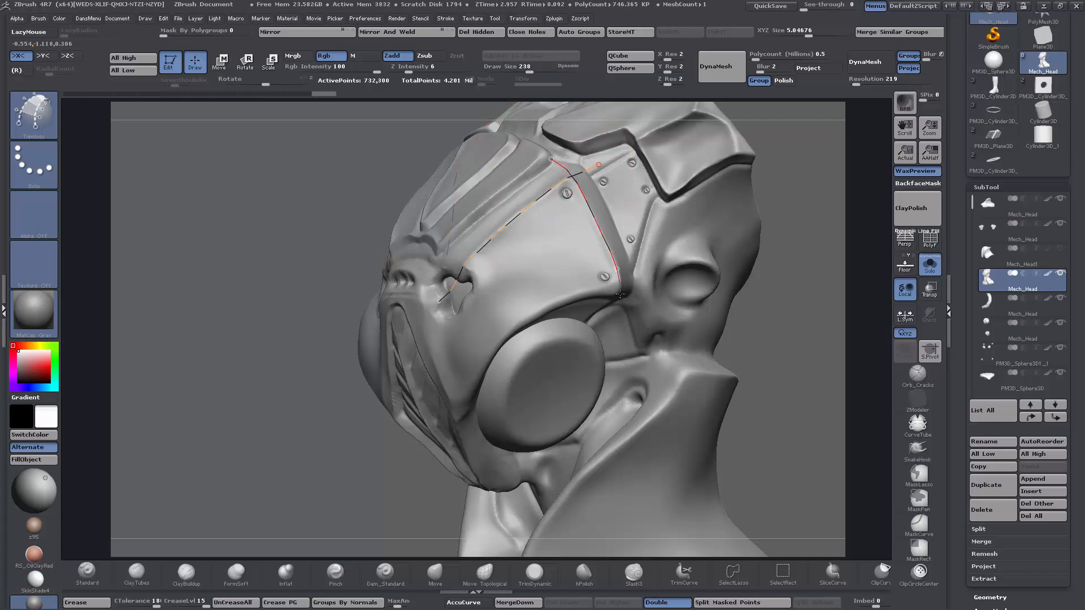
mouse_move(796, 340)
left_mouse_down()
mouse_move(837, 340)
mouse_move(809, 349)
mouse_move(843, 312)
mouse_move(315, 327)
left_mouse_up()
left_click_drag(748, 305, 650, 271)
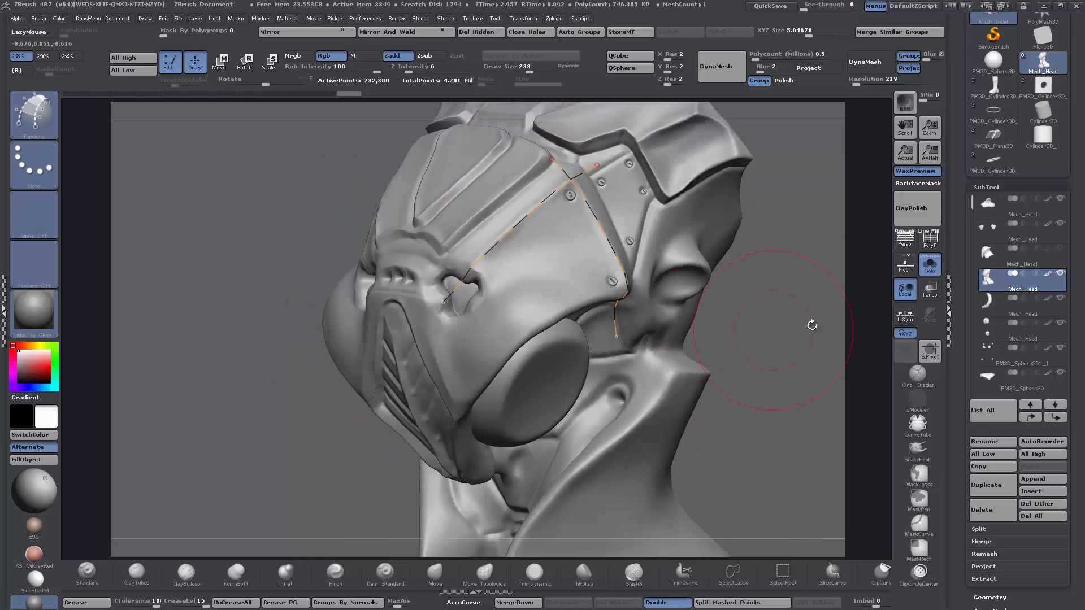
- Draw a curve along the cheek panel's lower edge, from the end of the groove around the round disc towards the jaw
left_click_drag(811, 322, 757, 327)
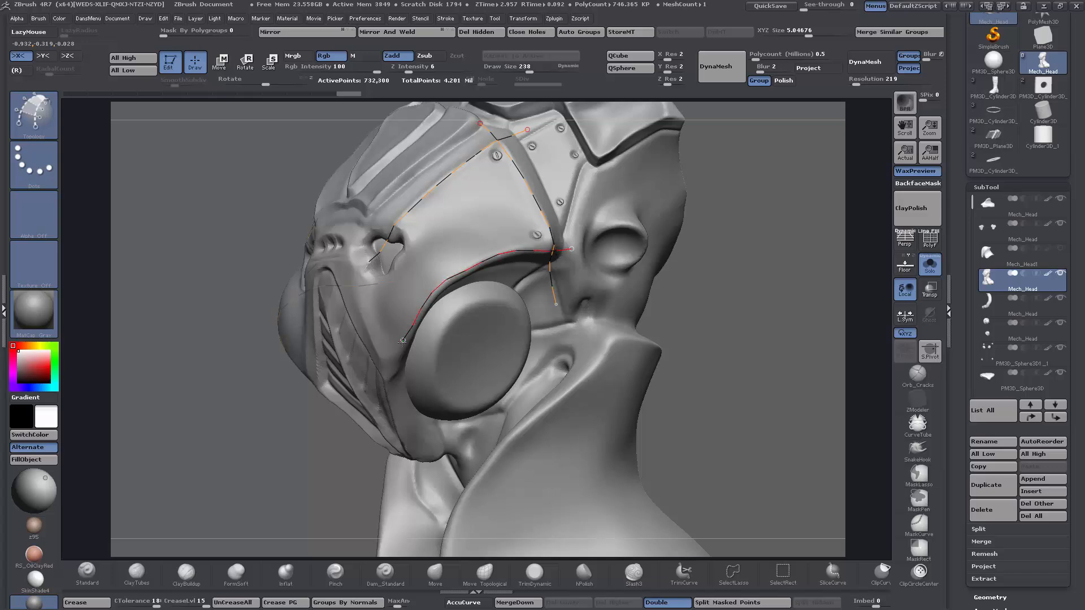
left_click_drag(380, 408, 380, 410)
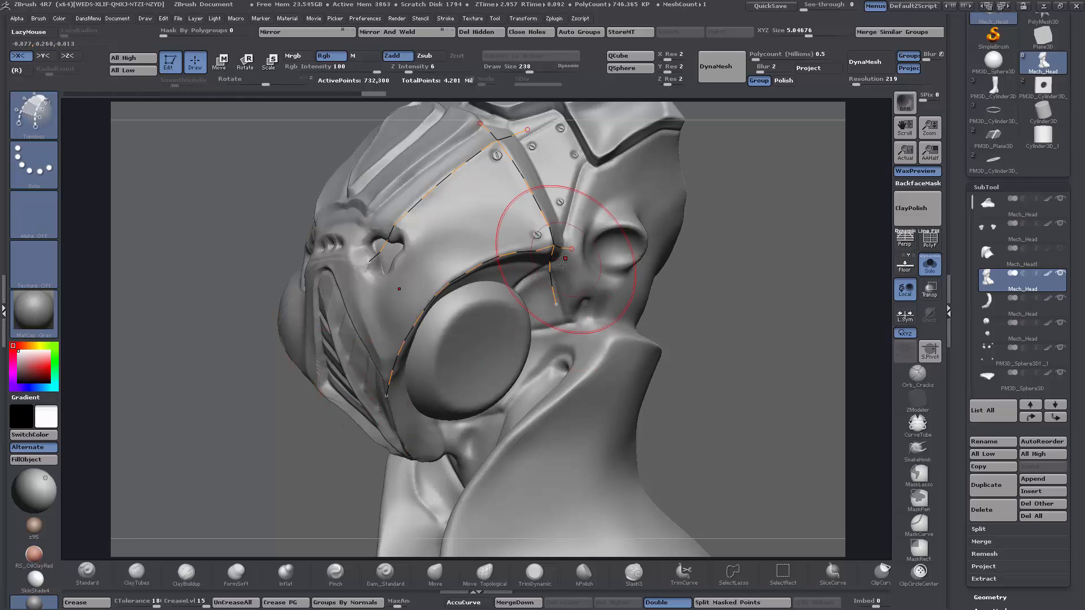
left_click_drag(735, 368, 801, 355)
left_click_drag(738, 421, 750, 421)
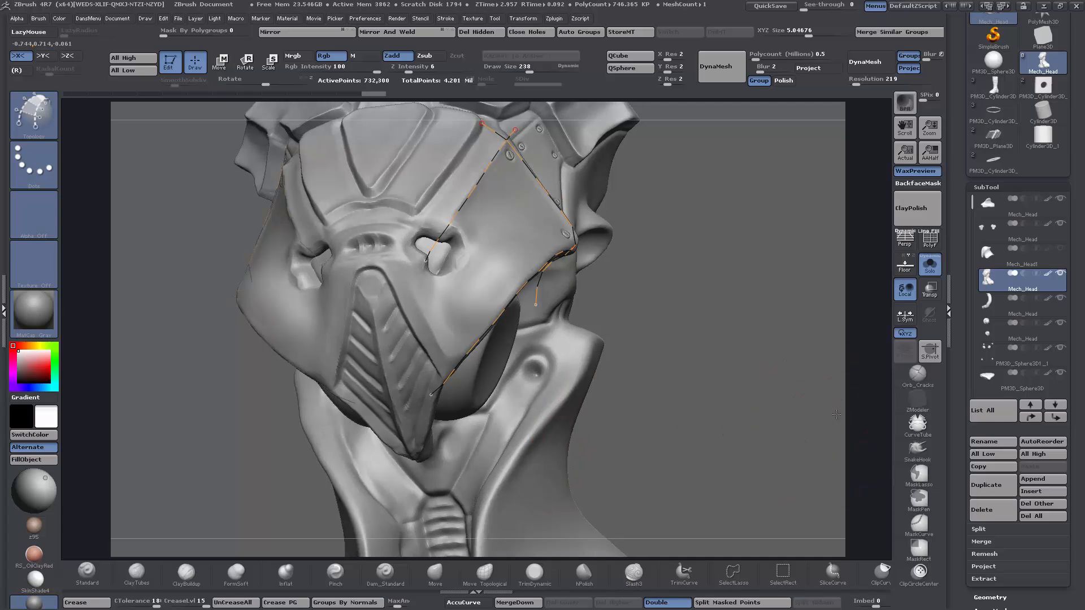
left_click_drag(369, 261, 405, 300)
key("ctrl+z")
left_click_drag(369, 258, 383, 259)
left_click_drag(484, 446, 488, 449)
mouse_move(759, 370)
left_mouse_down()
mouse_move(675, 374)
mouse_move(748, 373)
left_mouse_up()
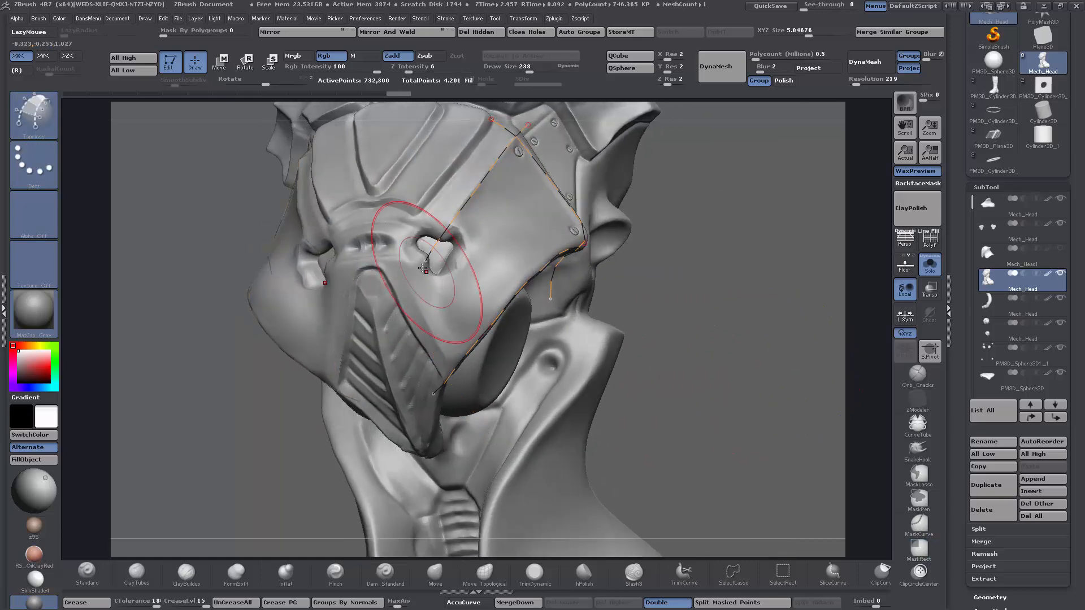
left_click_drag(368, 255, 409, 296)
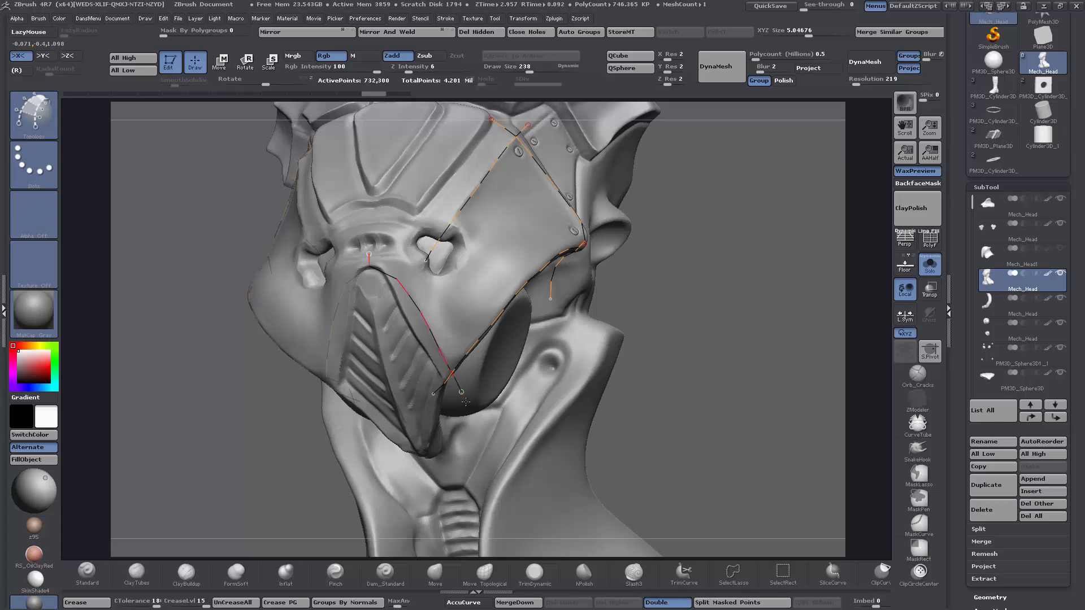
left_click_drag(466, 401, 474, 420)
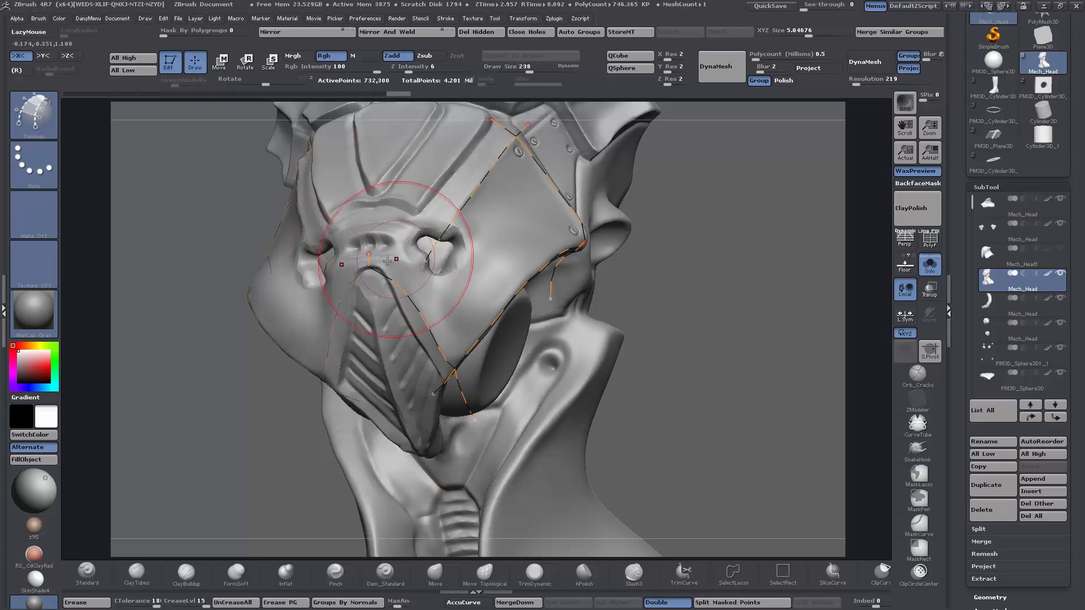
left_click_drag(755, 320, 732, 326)
key("ctrl")
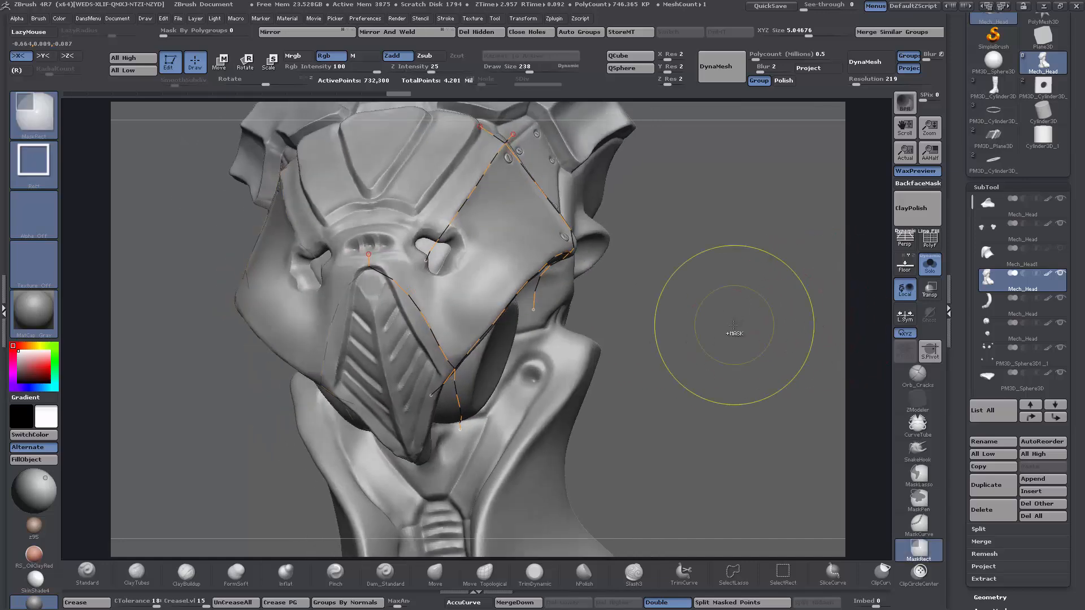
key("x")
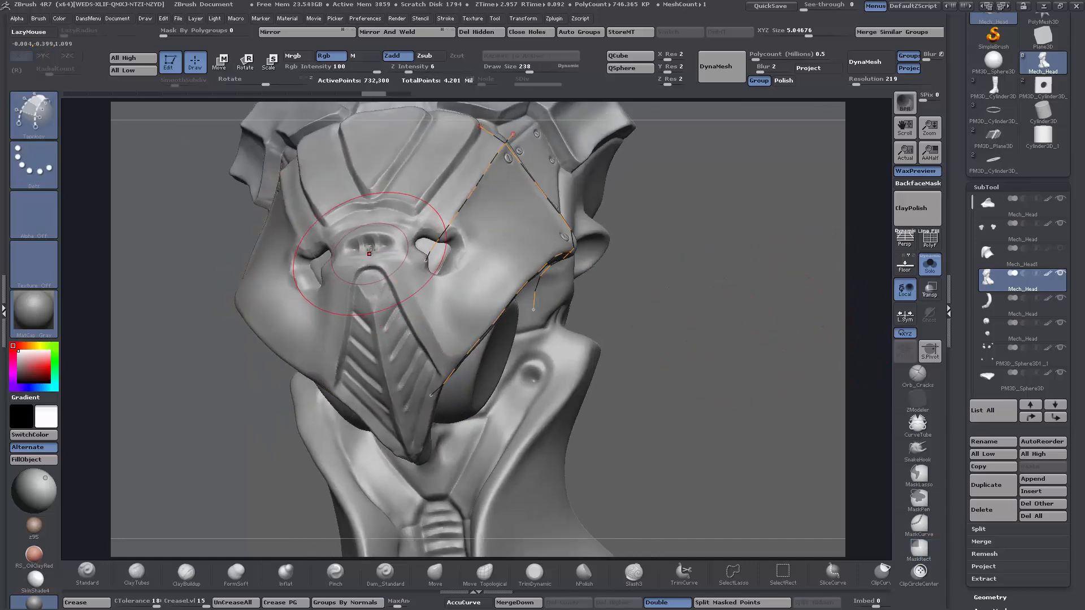
- Draw a curve from the nose bridge down the snout plate's edge, crossing the cheek panel's lower-edge curve
left_click_drag(372, 256, 380, 271)
left_click_drag(479, 432, 480, 434)
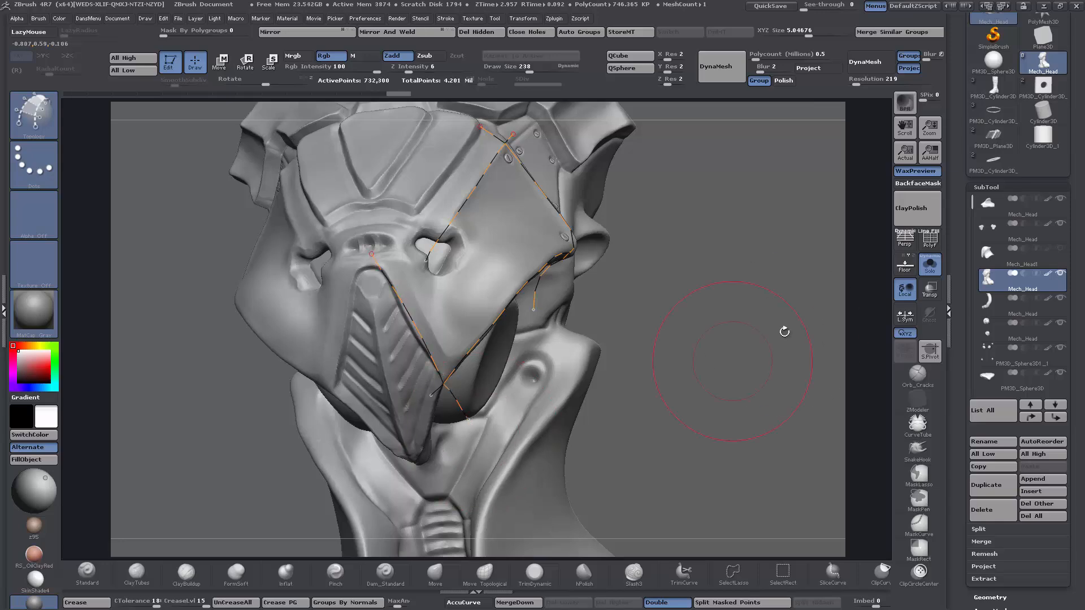
left_click_drag(747, 330, 736, 332)
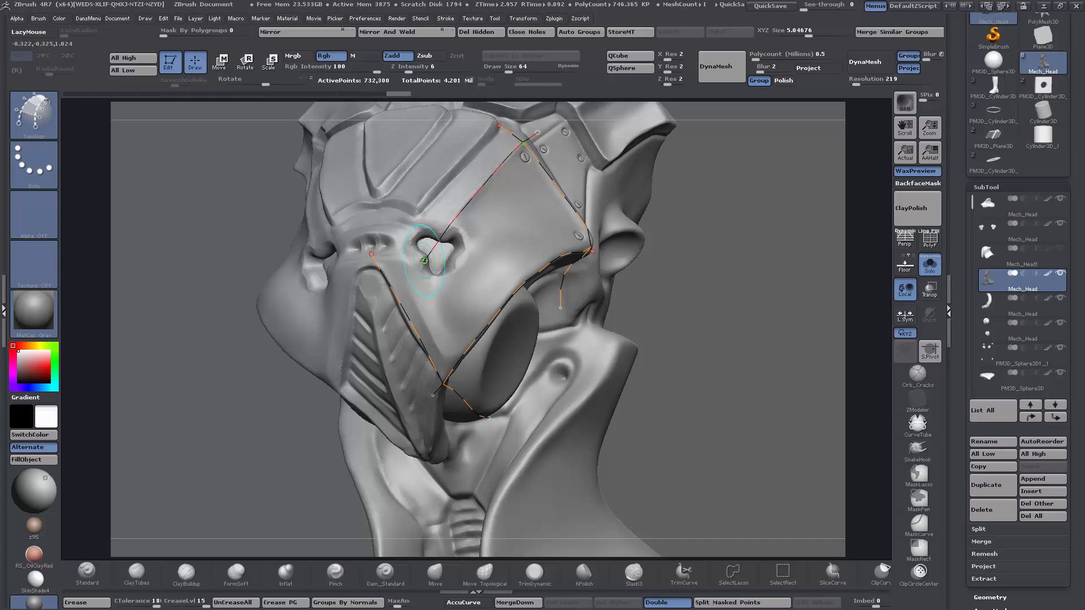
- Delete the curve between the cheek panel's upper corner and the eye socket, including its stray end beside the riveted plate
left_click_drag(431, 239, 428, 229, "alt")
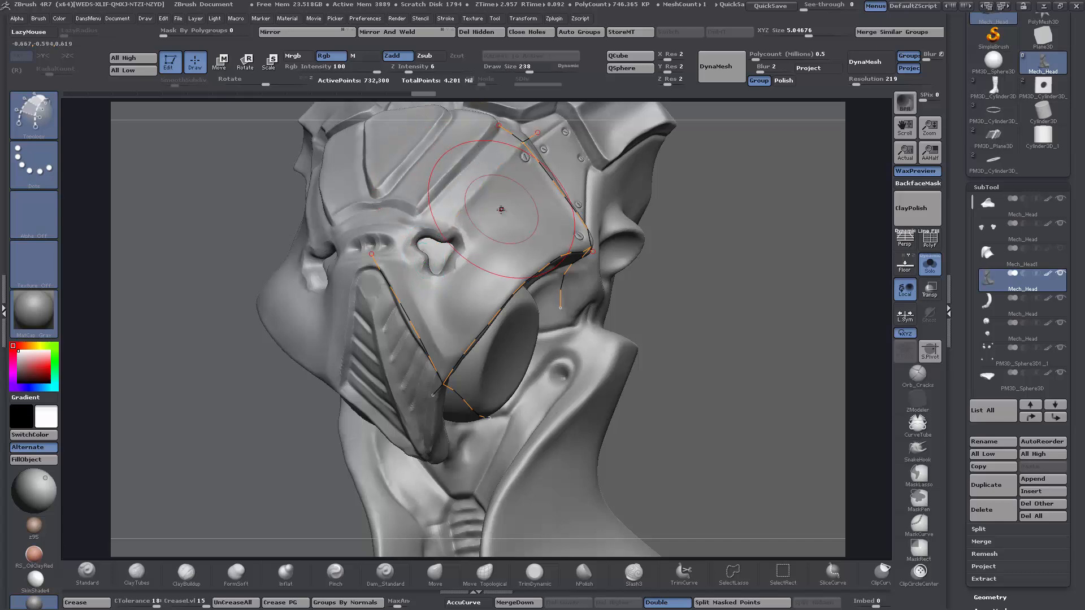
left_click_drag(528, 129, 541, 137, "alt")
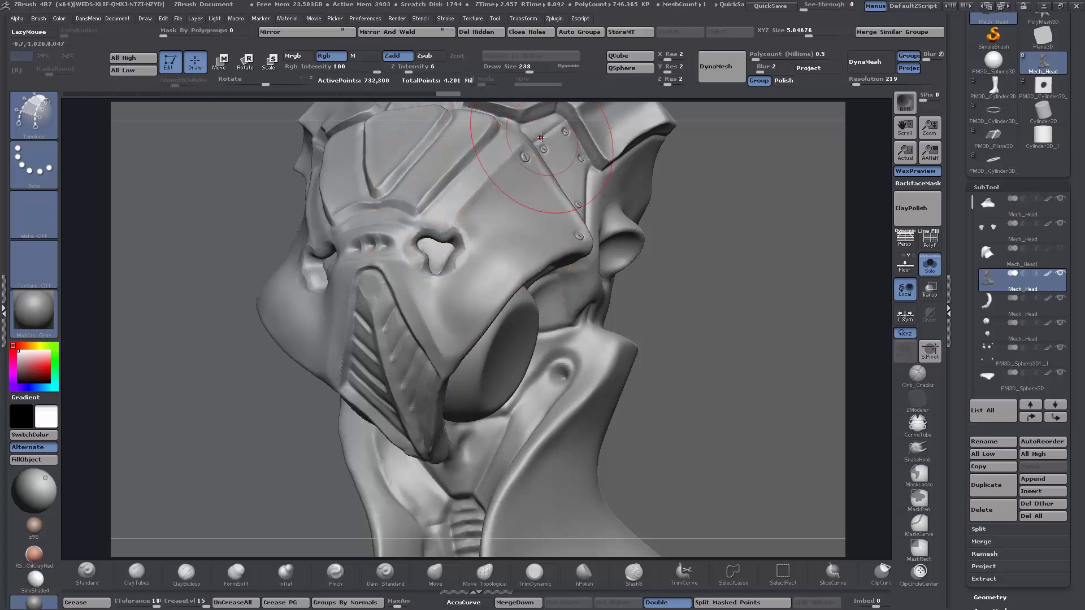
key("ctrl+z")
left_click_drag(746, 316, 698, 316)
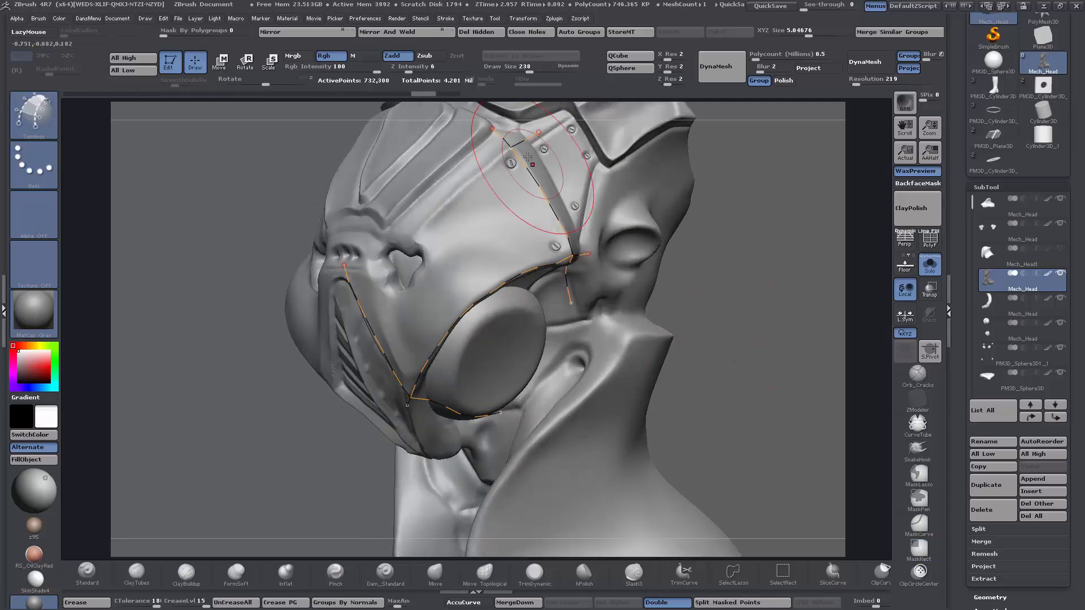
left_click_drag(521, 128, 538, 149, "alt")
mouse_move(760, 276)
left_mouse_down()
mouse_move(821, 274)
mouse_move(789, 266)
left_mouse_up()
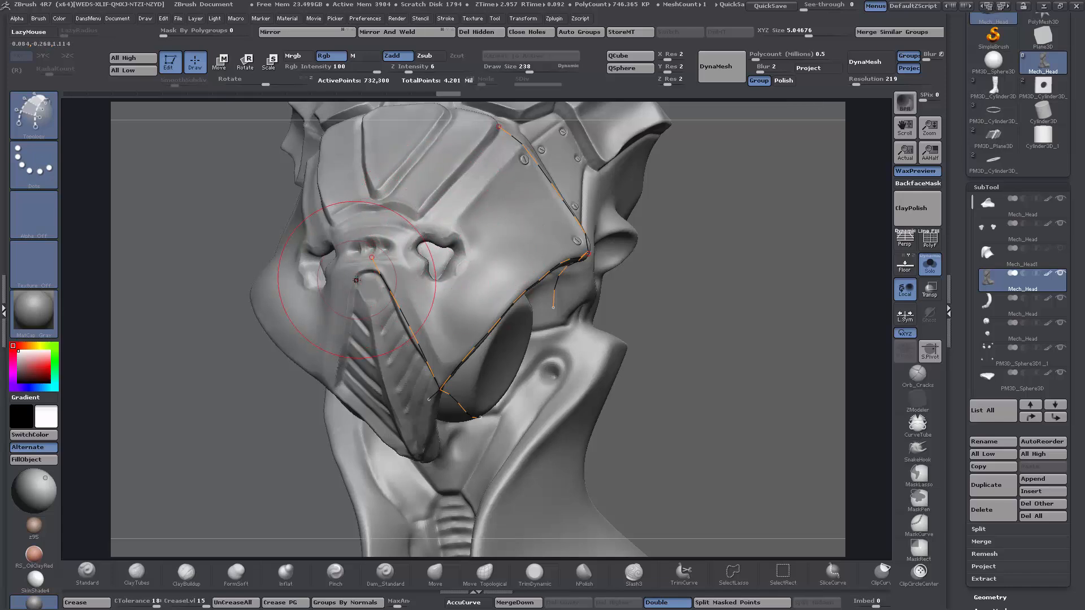
- Draw curves from the eye socket's inner side across the cheek's lower edge, over to the snout's top, and along the panel's upper edge
left_click_drag(405, 244, 430, 280)
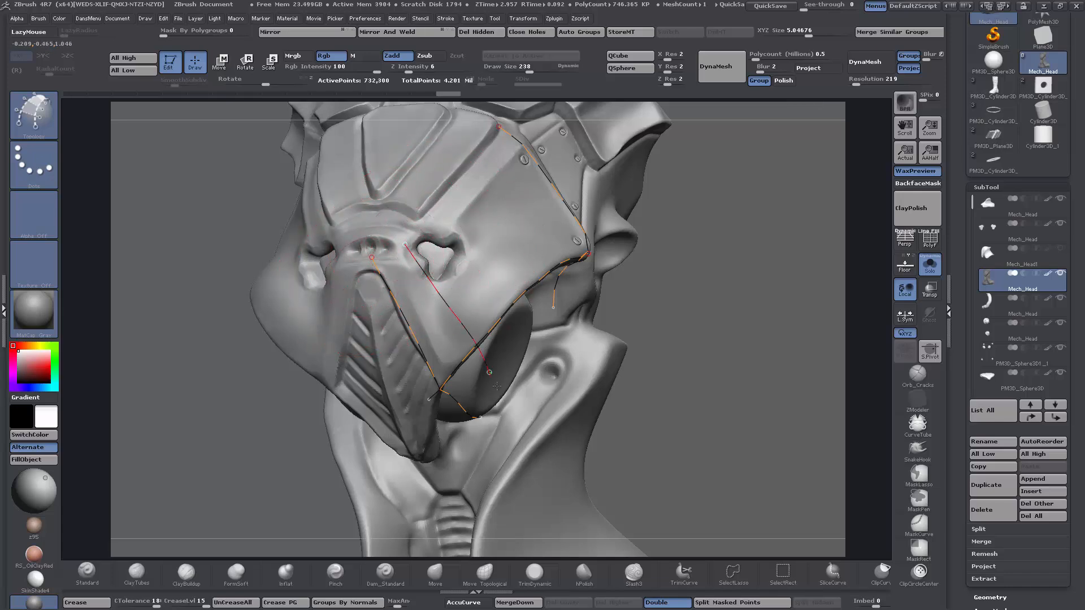
left_click_drag(496, 386, 498, 387)
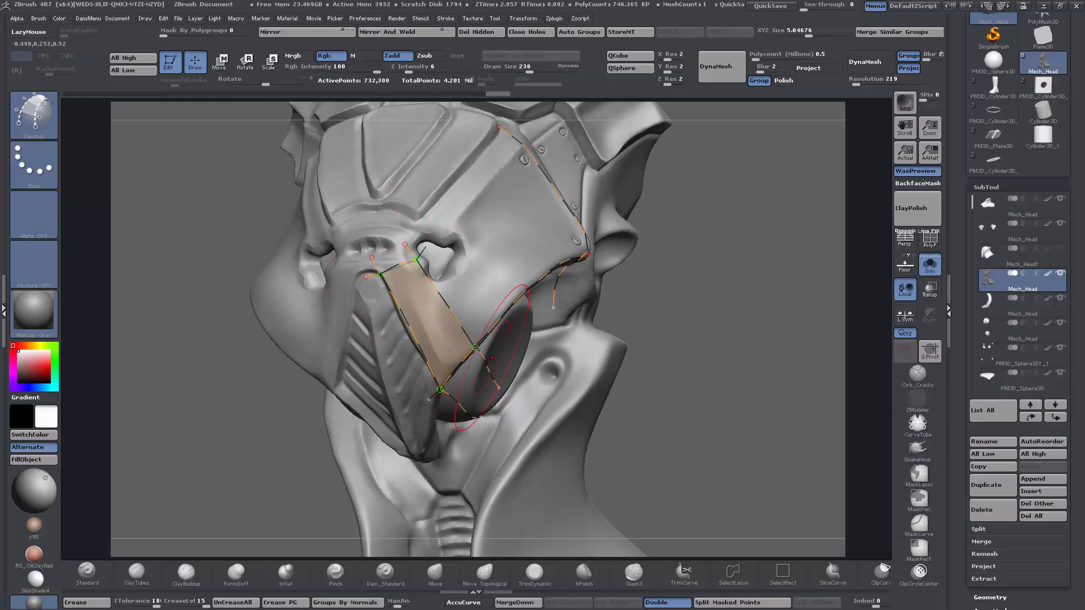
mouse_move(640, 361)
left_mouse_down()
mouse_move(653, 373)
mouse_move(640, 367)
left_mouse_up()
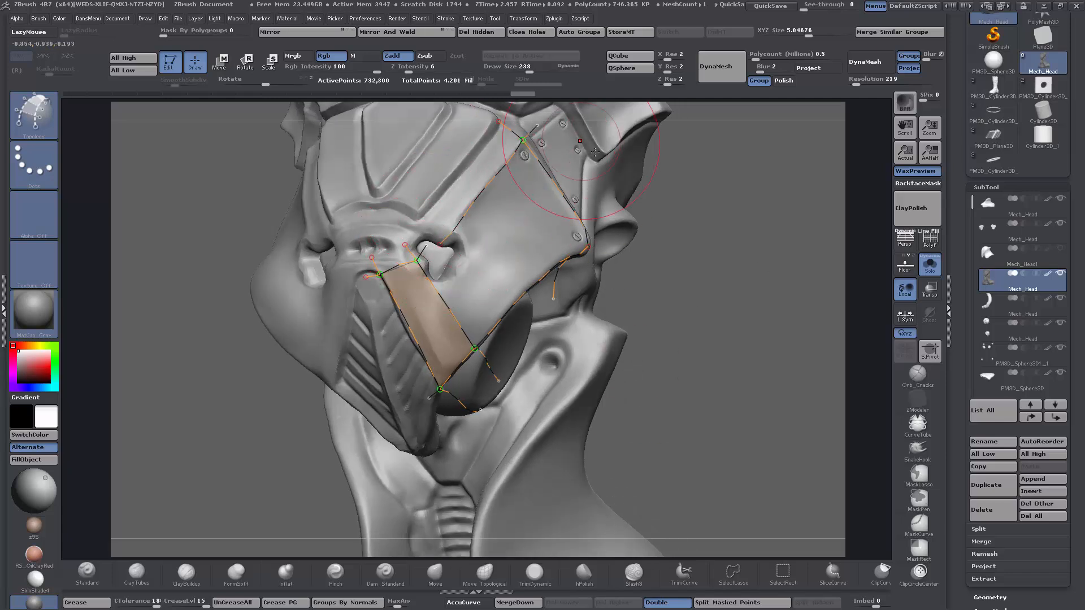
- Draw one curve from the eye's outer corner across the lower edge and one lengthwise through the cheek from snout to riveted plate
left_click_drag(443, 214, 458, 235)
left_click_drag(548, 355, 546, 356)
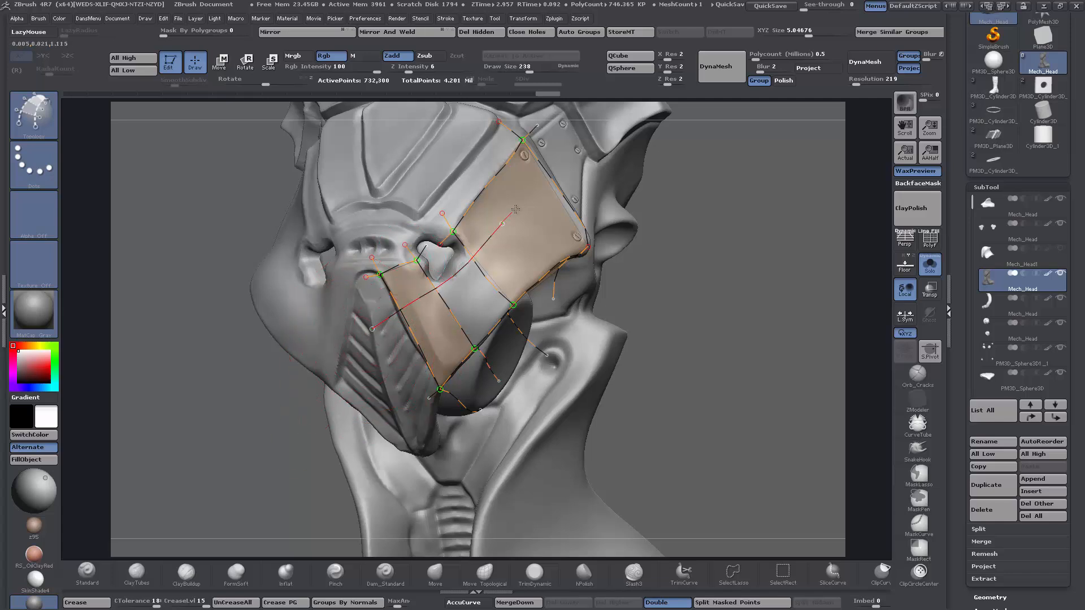
left_click_drag(565, 141, 564, 143)
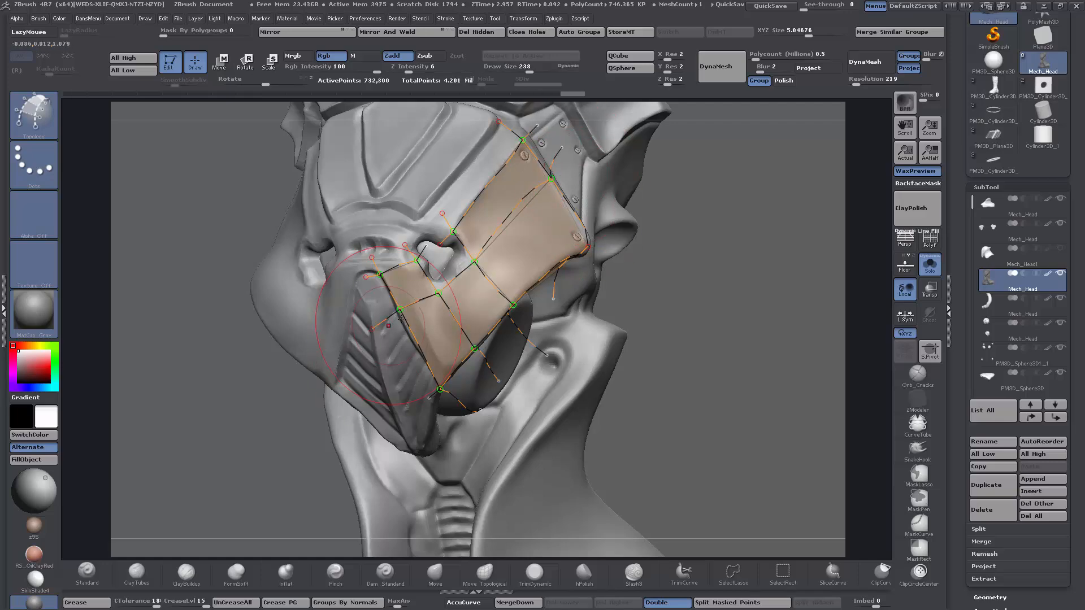
left_click_drag(450, 267, 477, 296)
left_click_drag(526, 361, 527, 362)
left_click_drag(629, 443, 677, 443)
key("ctrl+z")
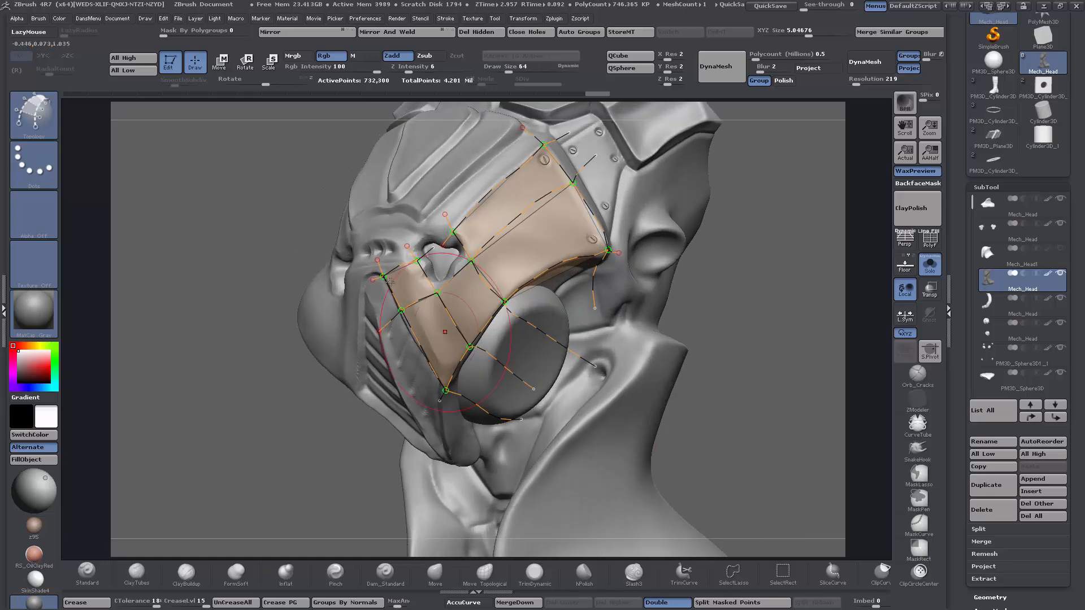
key("ctrl+z")
left_click_drag(597, 439, 597, 439)
key("ctrl+z")
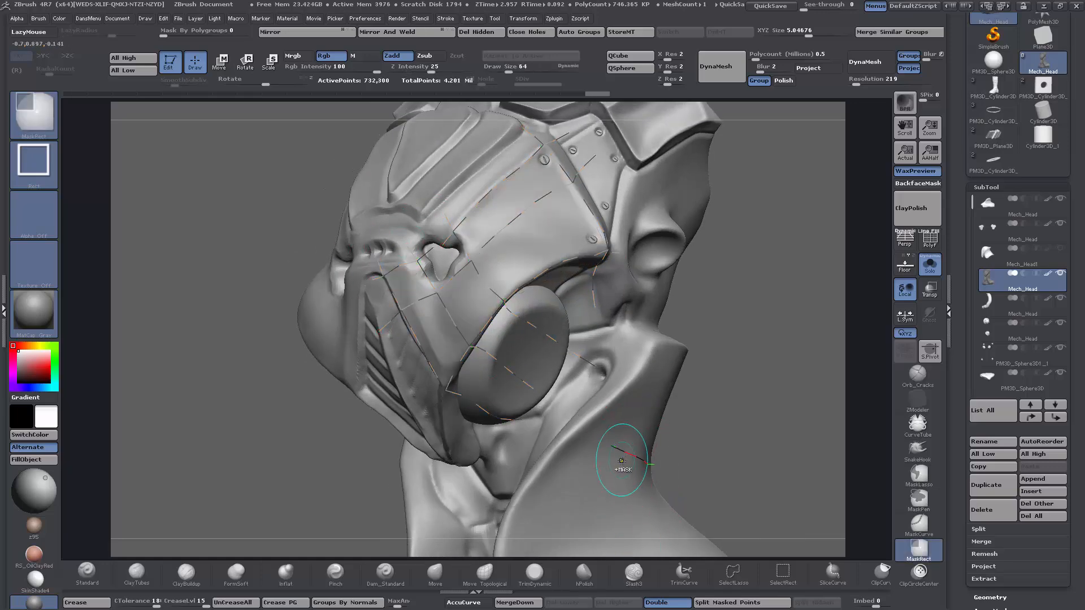
mouse_move(729, 450)
left_mouse_down()
mouse_move(707, 385)
mouse_move(749, 475)
mouse_move(729, 475)
left_mouse_up()
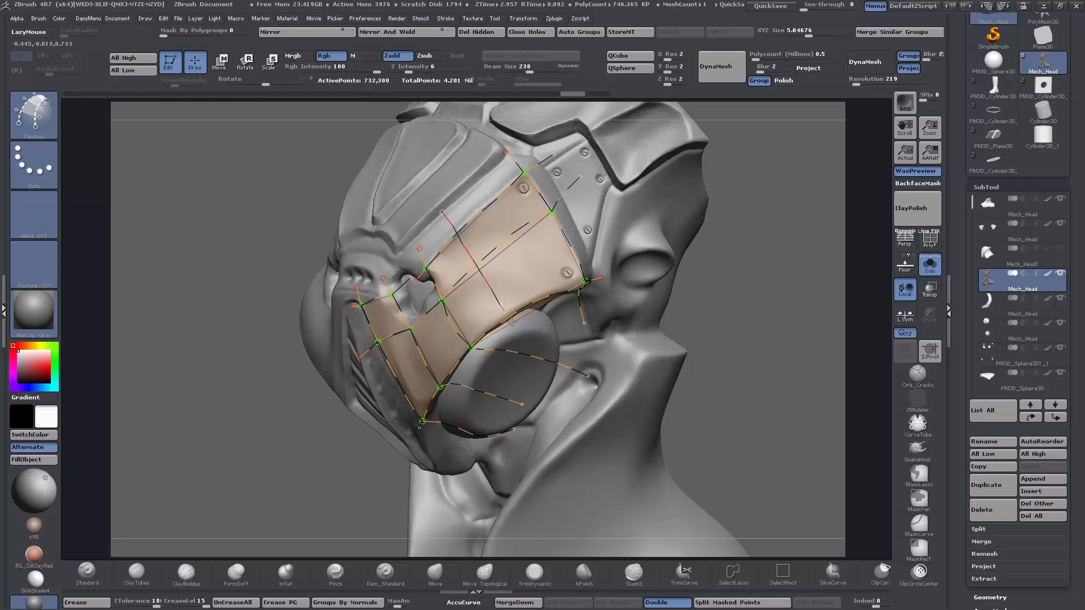
left_click_drag(511, 322, 513, 325)
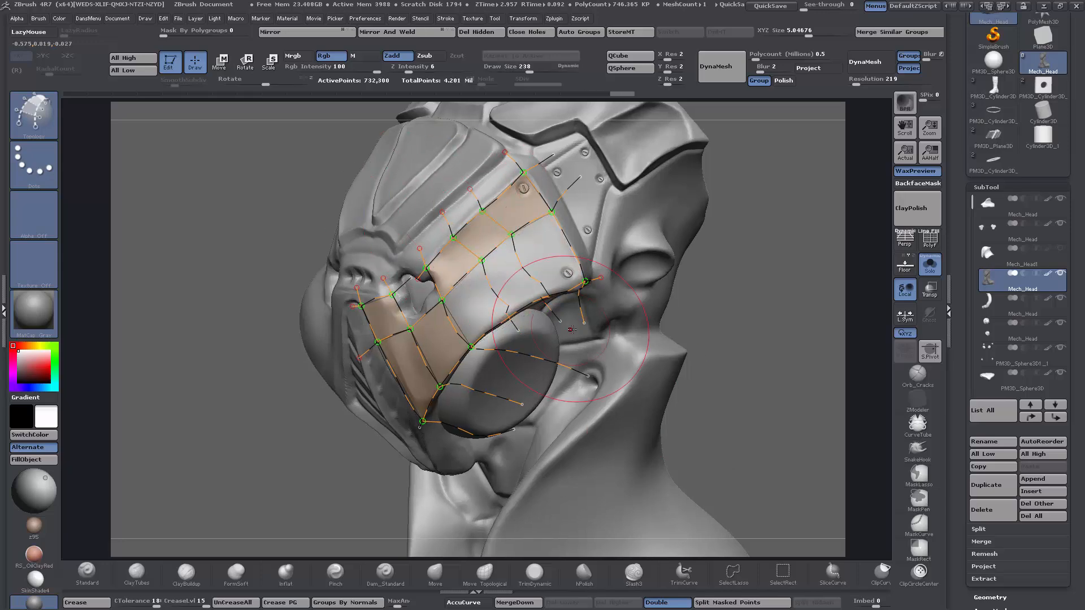
mouse_move(783, 380)
left_mouse_down()
mouse_move(687, 340)
mouse_move(775, 352)
mouse_move(799, 338)
mouse_move(759, 329)
left_mouse_up()
key("ctrl+z")
key("ctrl+z")
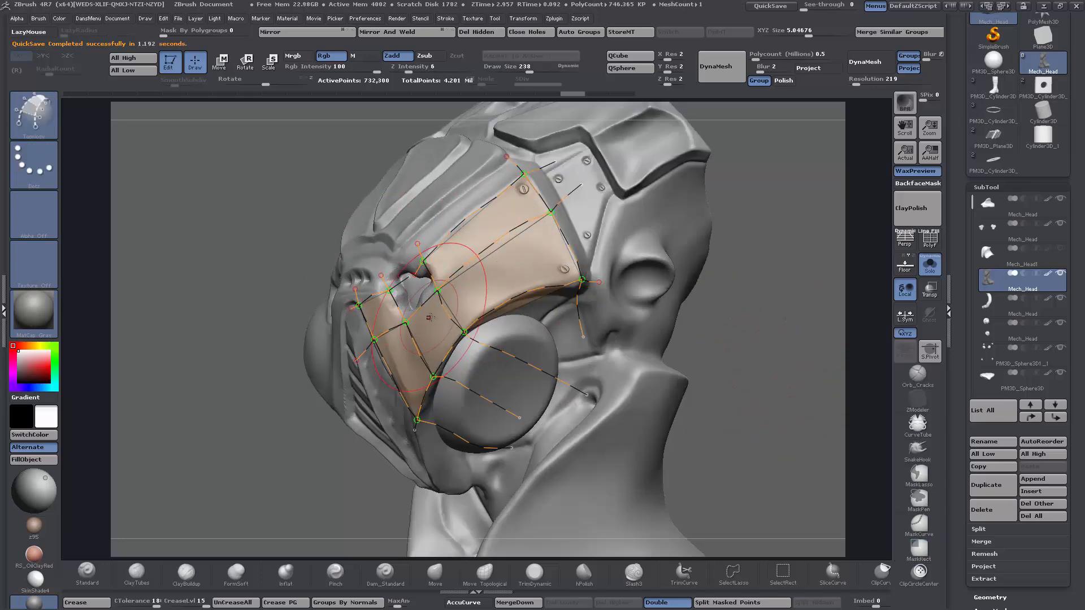
- Draw two curves across the wide part of the cheek panel, from the brow edge past the lower edge, to subdivide it
left_click_drag(770, 351, 713, 363, "alt")
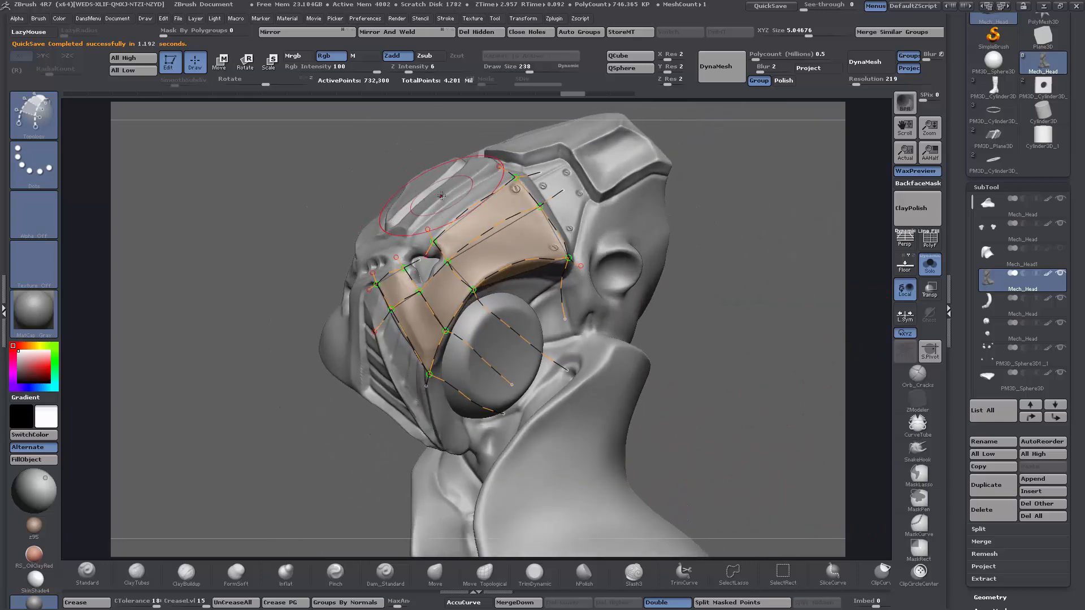
left_click_drag(447, 196, 463, 224)
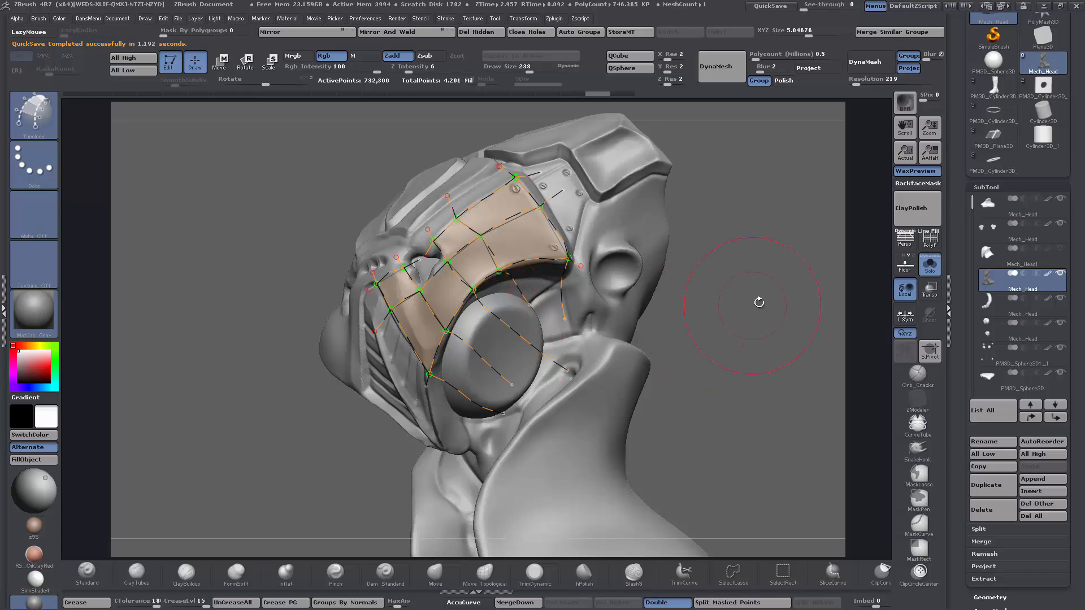
left_click_drag(759, 302, 753, 337)
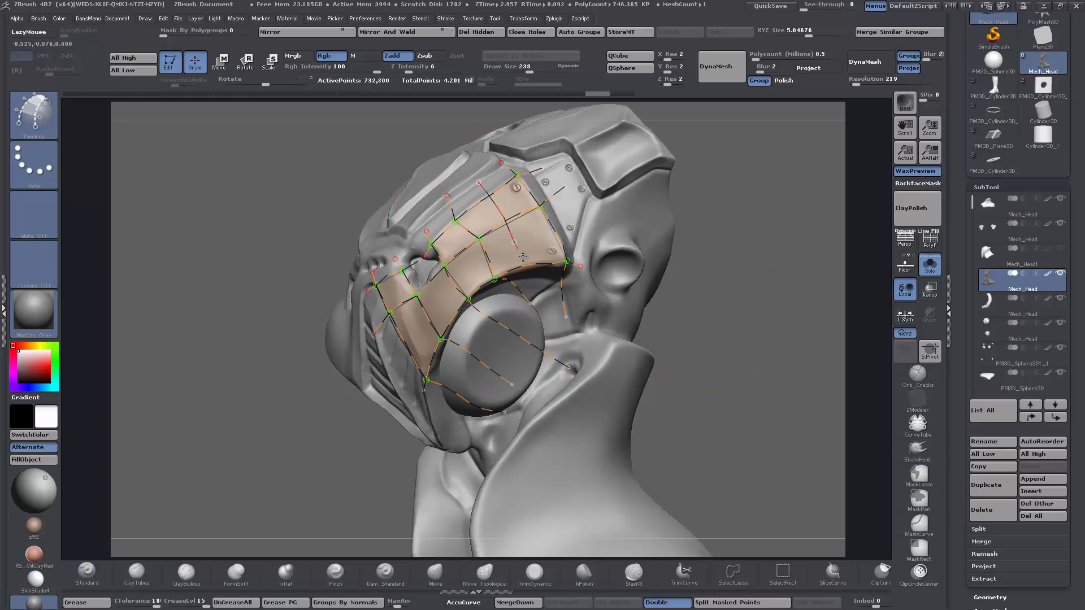
left_click_drag(522, 258, 539, 284)
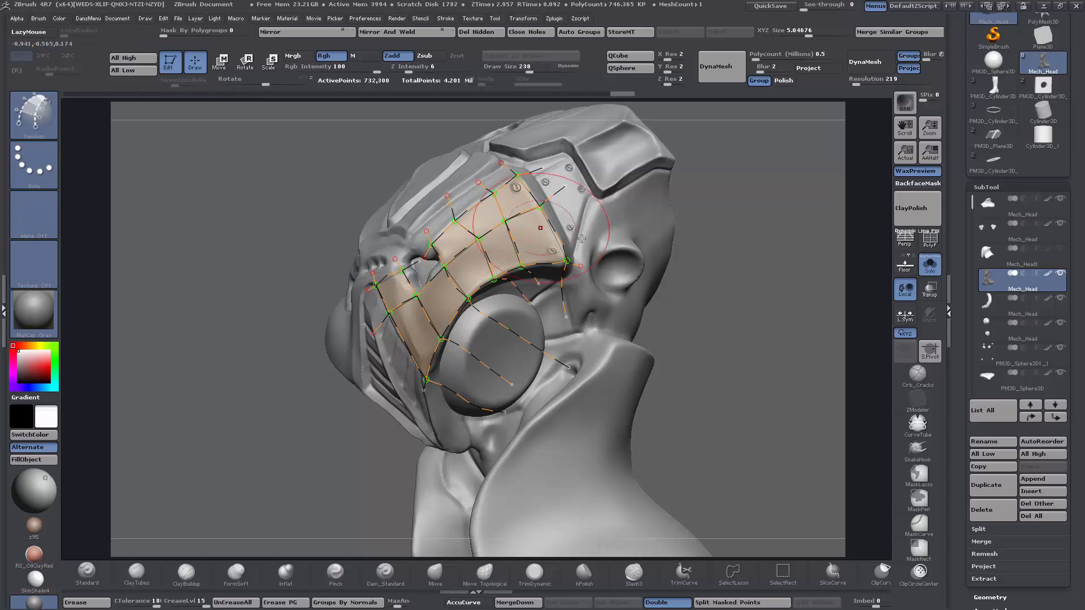
left_click_drag(719, 294, 691, 319)
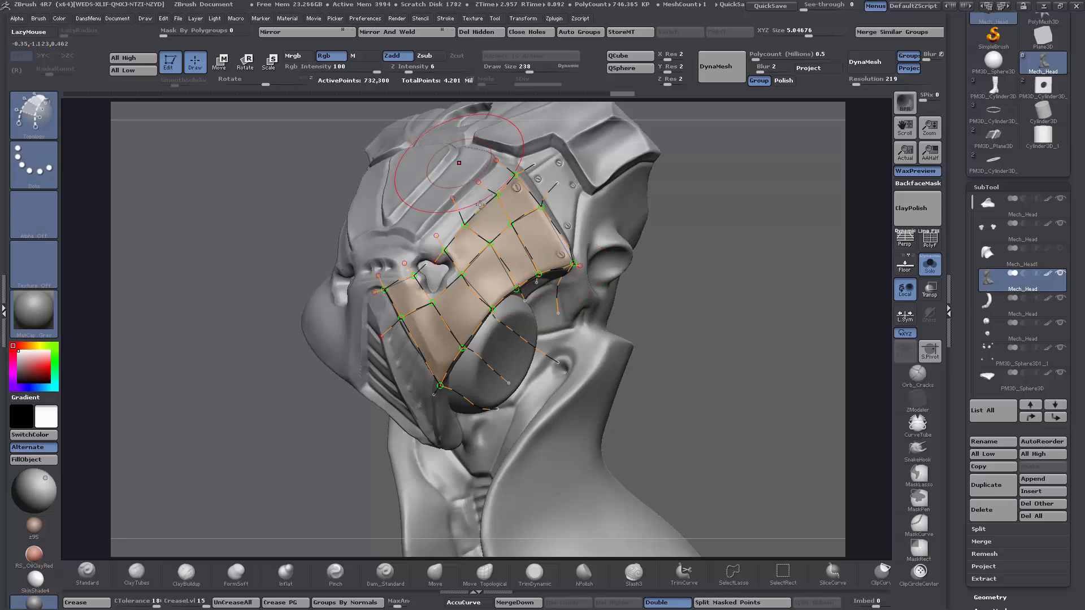
- Draw a curve from the eye socket's lower rim down across the narrow part of the cheek panel past its lower edge
mouse_move(681, 346)
left_mouse_down()
mouse_move(787, 392)
mouse_move(737, 370)
mouse_move(705, 314)
mouse_move(722, 358)
left_mouse_up()
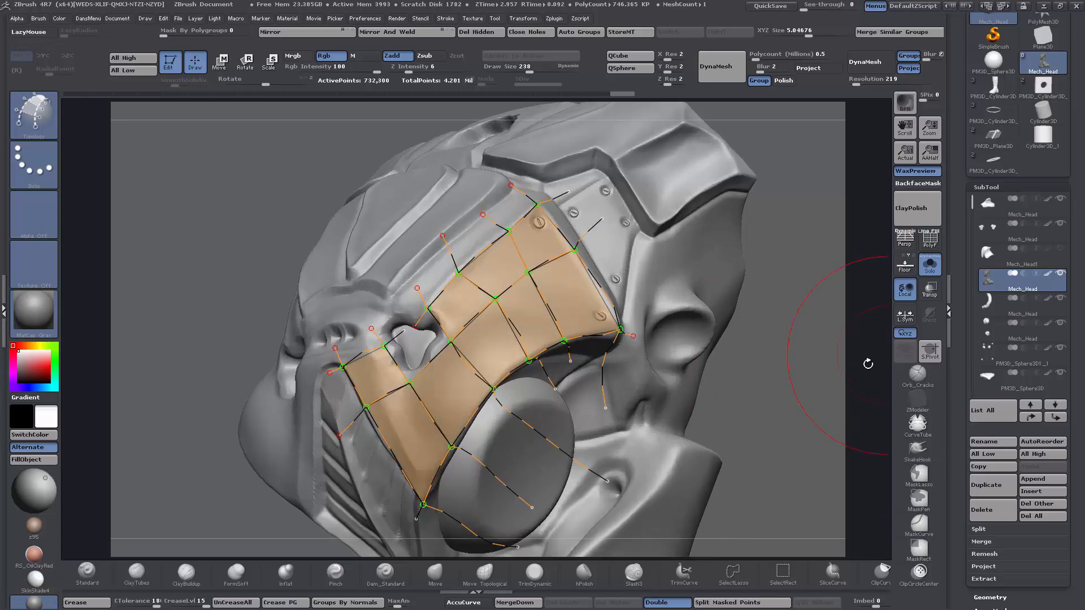
left_click_drag(868, 364, 802, 413)
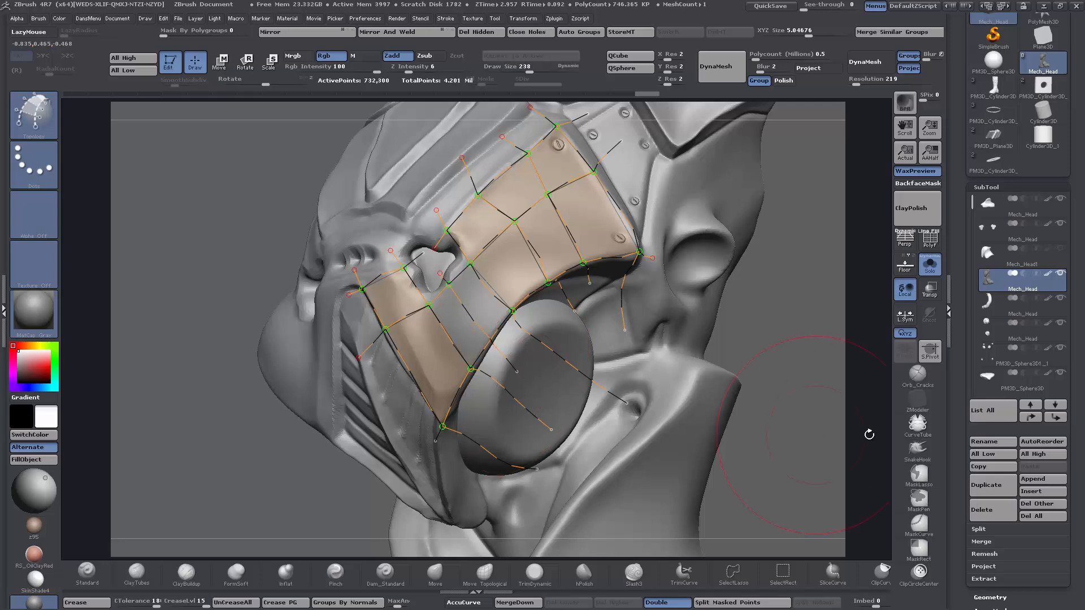
mouse_move(787, 416)
left_mouse_down()
mouse_move(734, 418)
mouse_move(809, 431)
mouse_move(790, 413)
left_mouse_up()
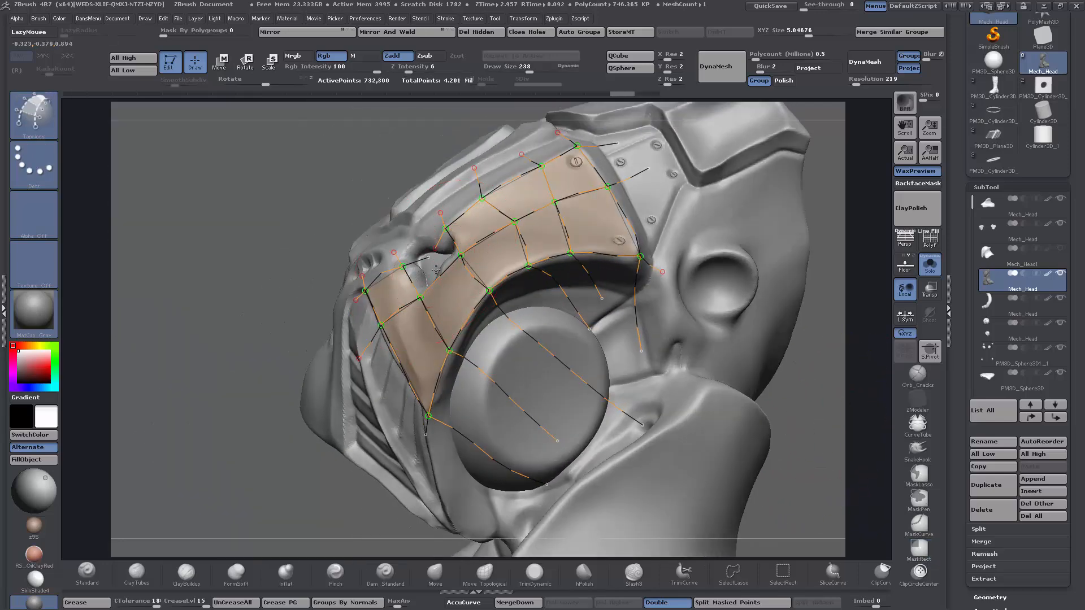
left_click_drag(808, 428, 805, 409)
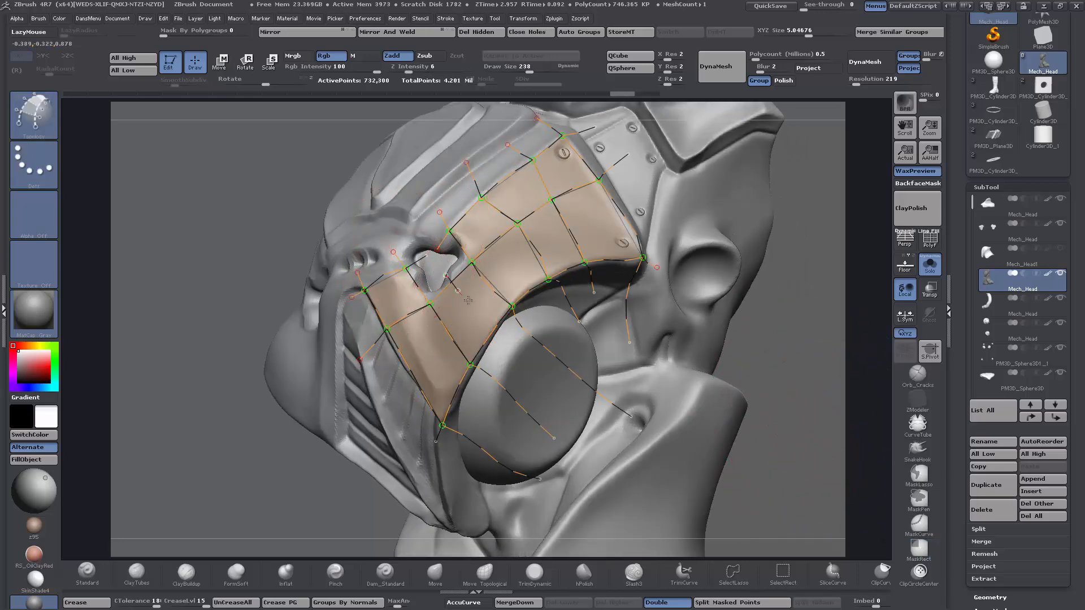
left_click_drag(791, 418, 796, 468)
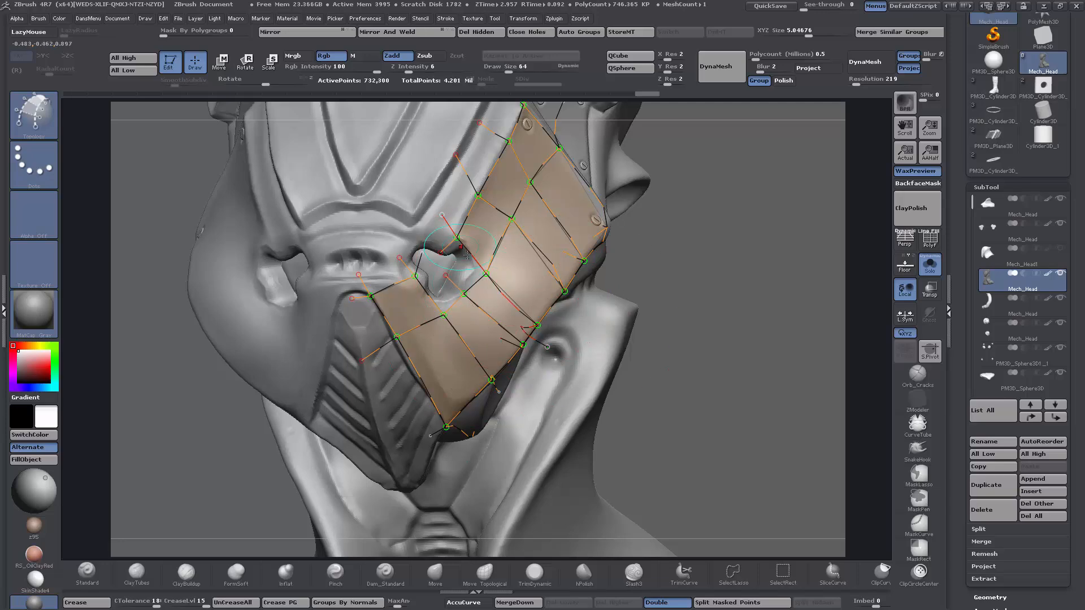
left_click_drag(774, 427, 711, 369)
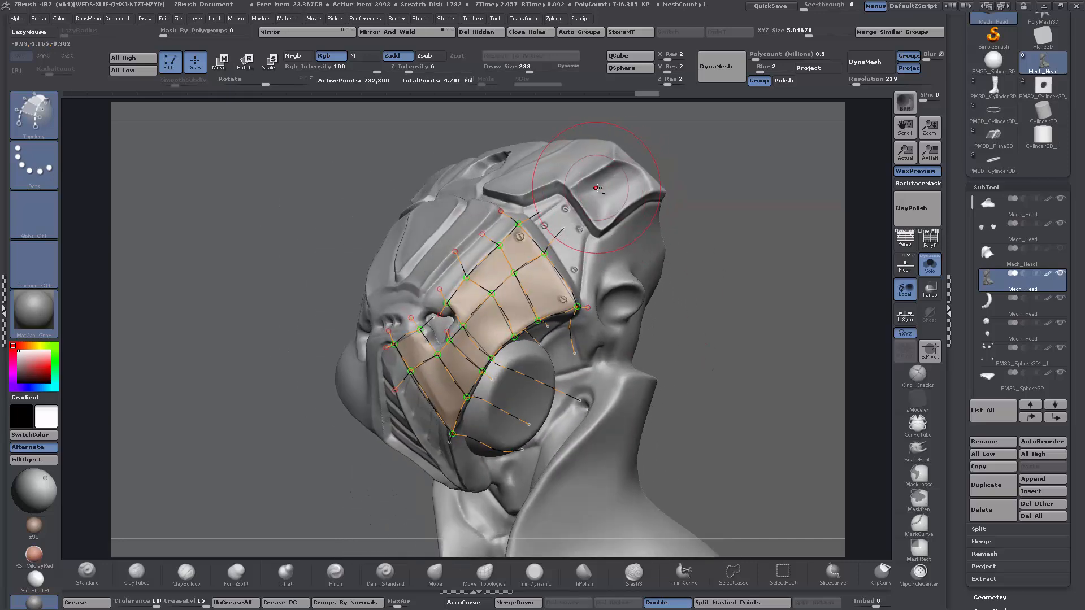
- Trim the curve ends overhanging the cheek panel's outline and generate the thick panel geometry from the curve network
left_click(615, 231, "alt")
left_click_drag(720, 324, 740, 344)
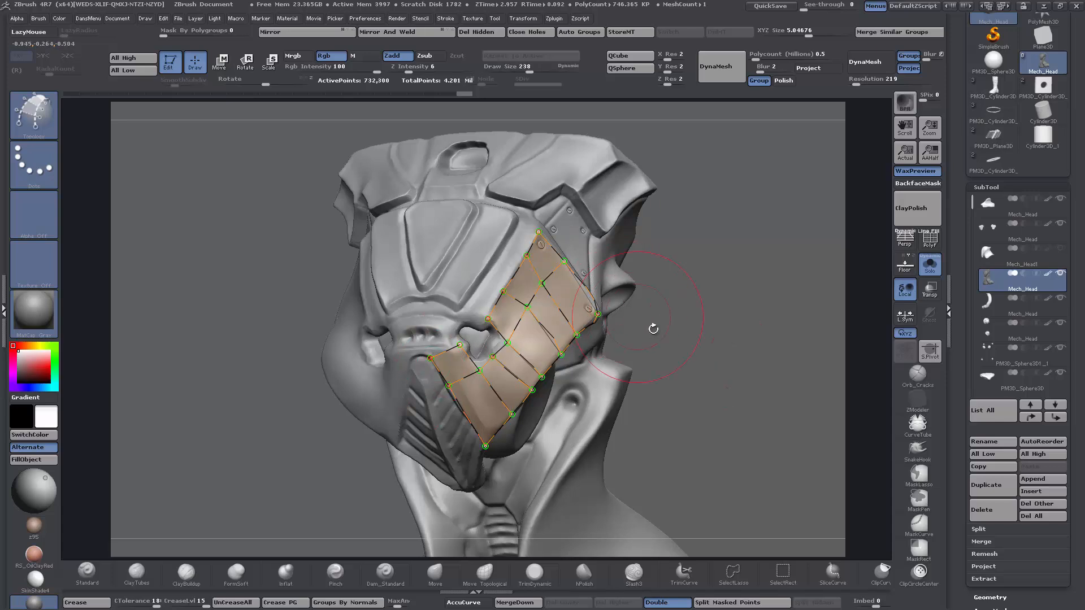
left_click_drag(653, 329, 624, 334)
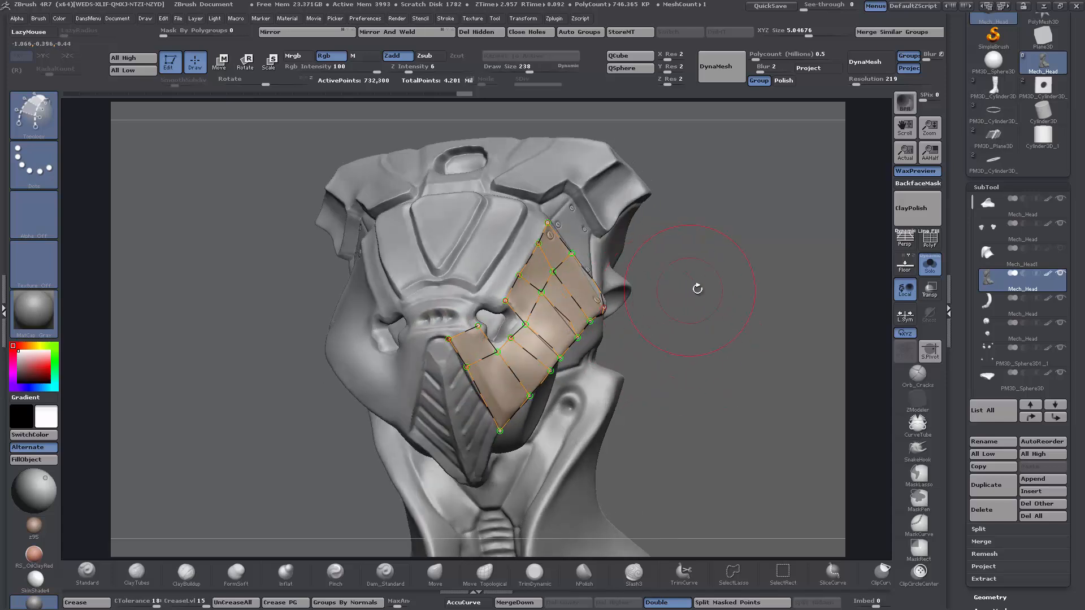
left_click(564, 297)
left_click_drag(635, 373, 567, 334)
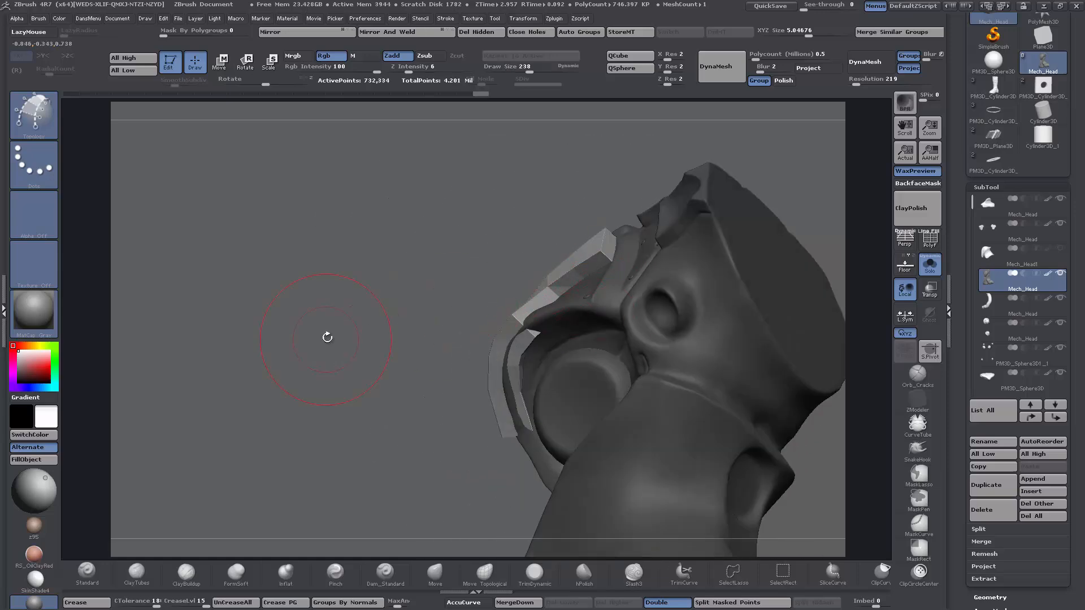
- Undo the thick cheek panel and regenerate it from the curve network
left_click_drag(328, 337, 293, 308, "alt")
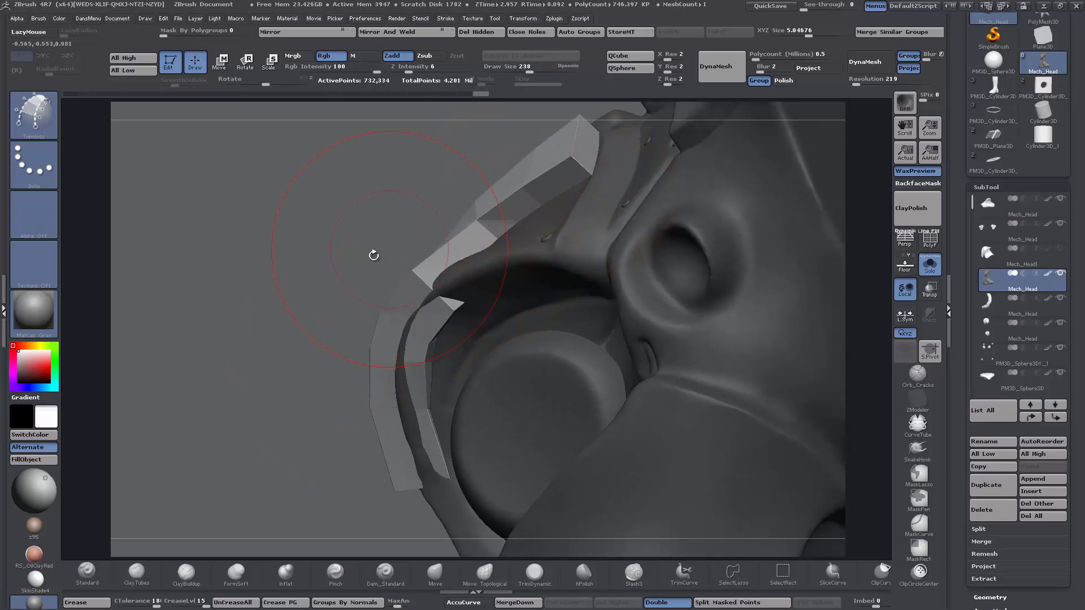
mouse_move(304, 242)
left_mouse_down()
mouse_move(339, 251)
mouse_move(327, 237)
left_mouse_up()
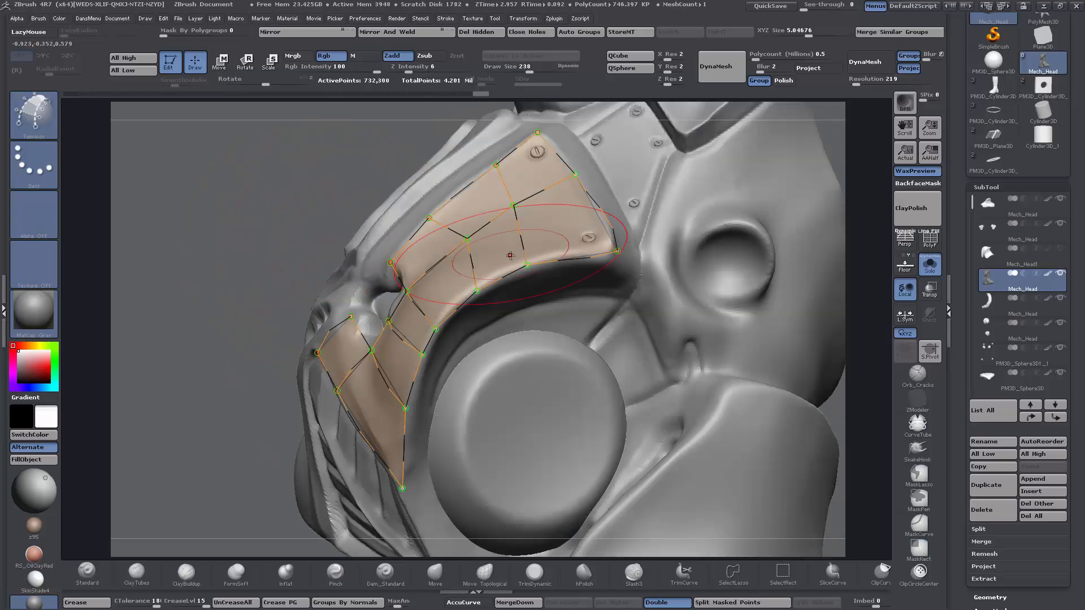
key("ctrl+z")
left_click(445, 266)
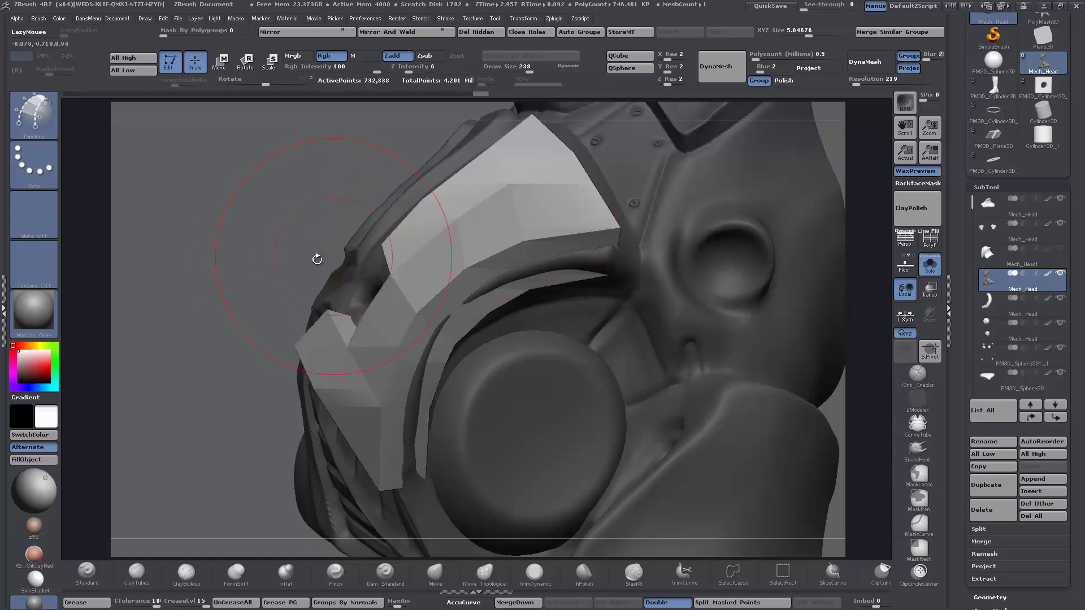
- Examine the thick cheek panel's shape and thickness from the front, side and underside of the head
key("f")
left_click_drag(271, 232, 302, 271)
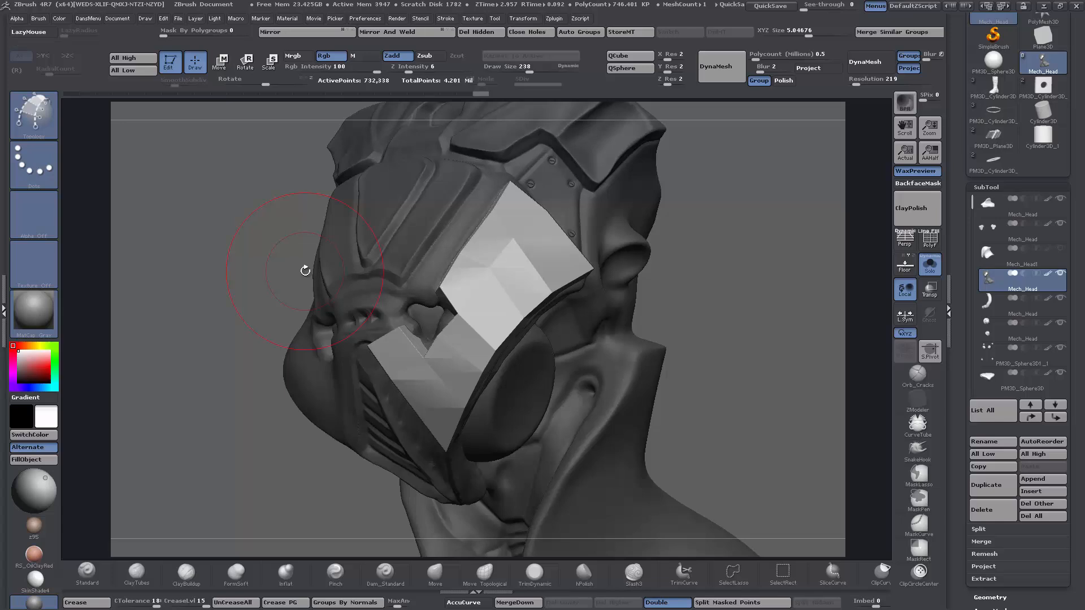
left_click_drag(262, 281, 466, 275)
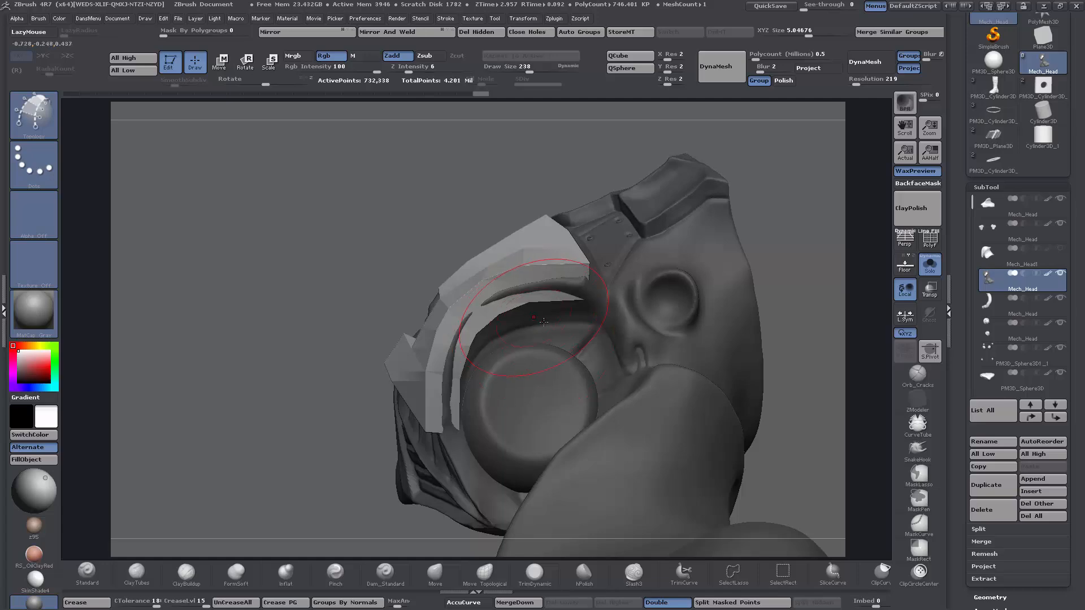
mouse_move(377, 226)
left_mouse_down()
mouse_move(331, 201)
mouse_move(344, 237)
left_mouse_up()
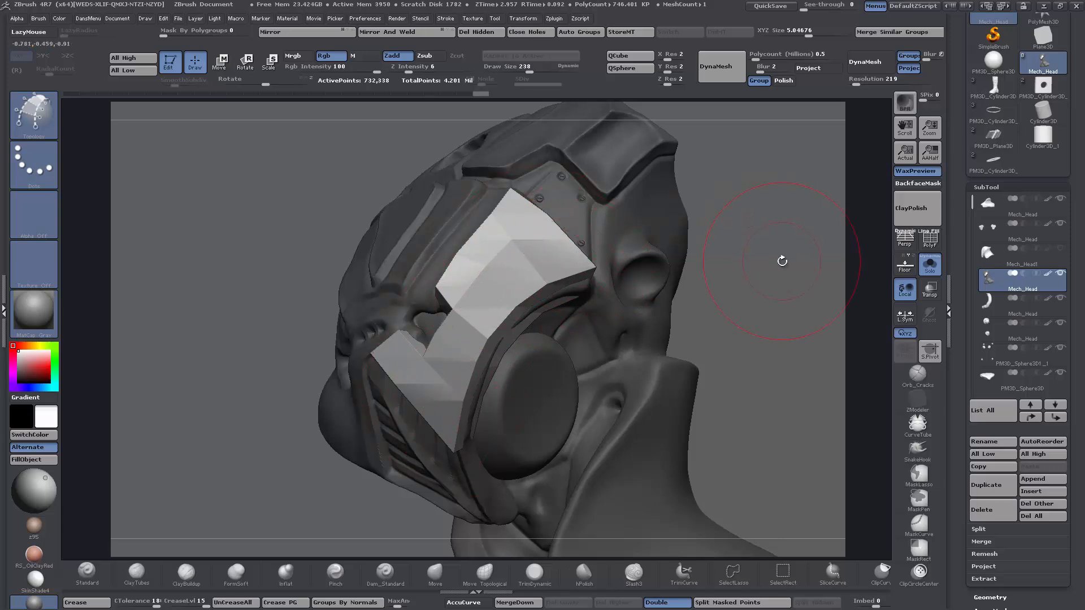
left_click_drag(782, 260, 706, 277)
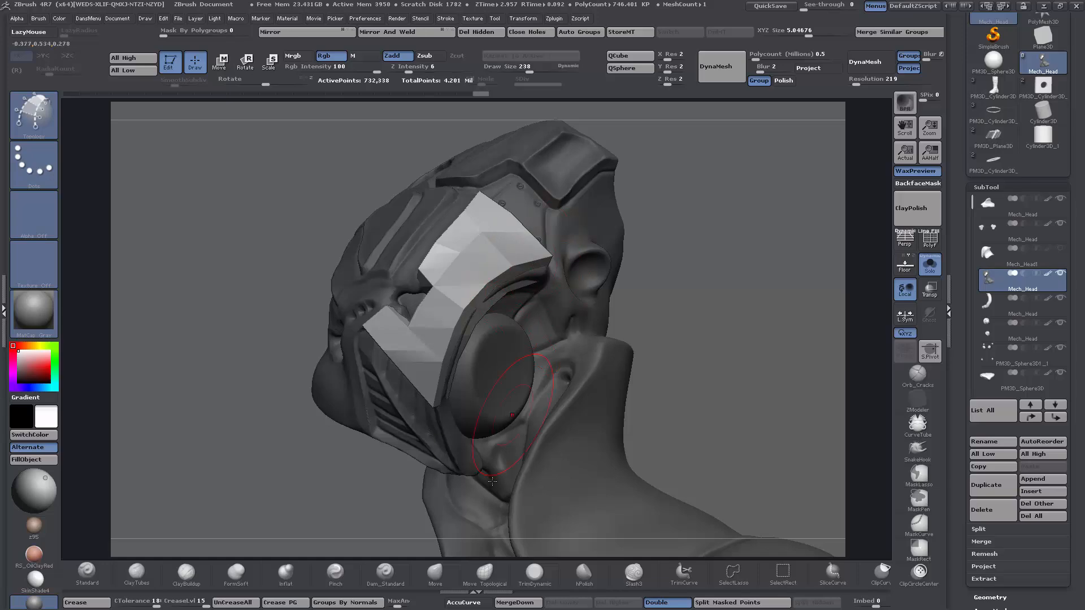
left_click_drag(725, 229, 746, 230)
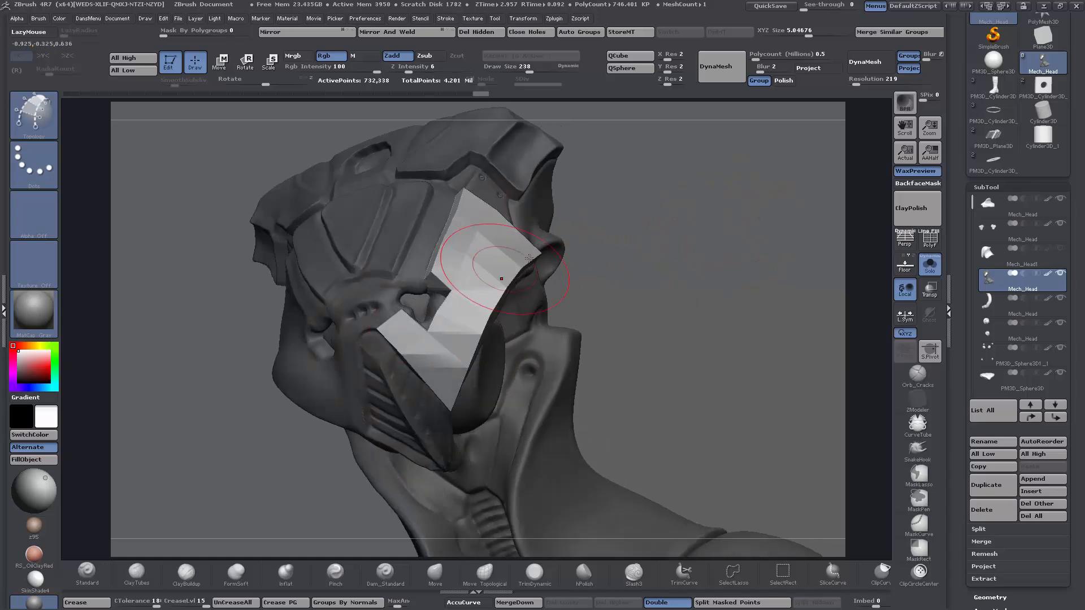
left_click_drag(685, 277, 636, 227)
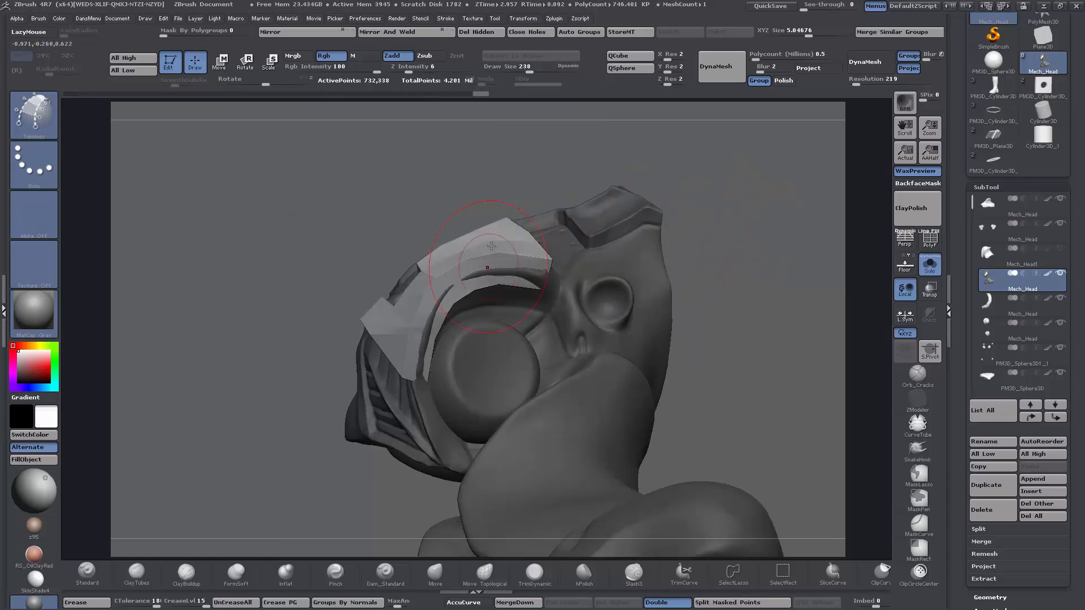
left_click_drag(750, 229, 759, 253)
left_click_drag(716, 288, 708, 293)
right_click(697, 308, "ctrl")
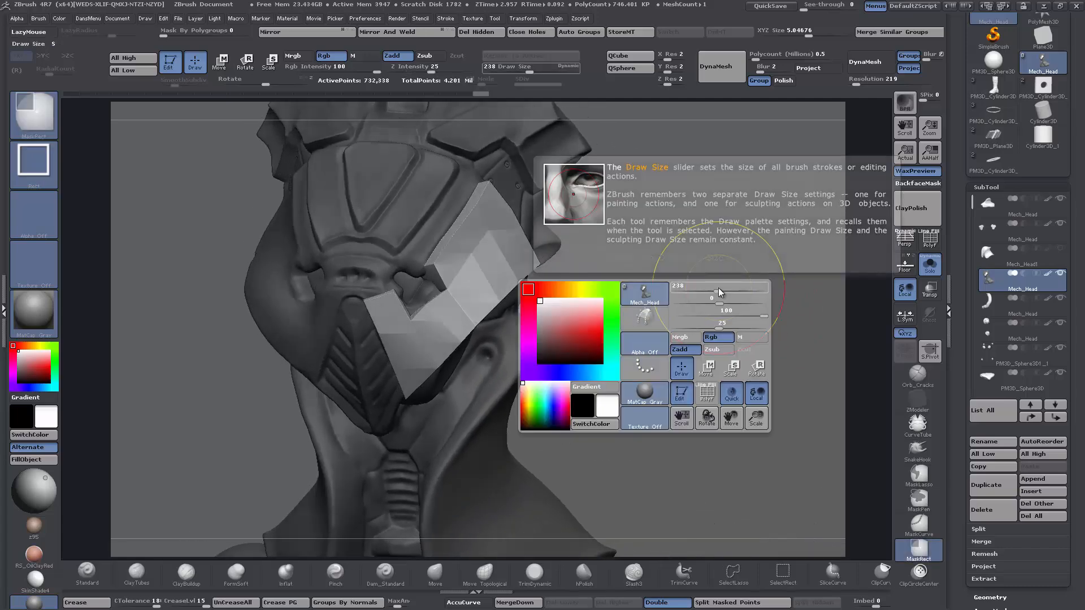
- Undo the thick panel, set the draw size to 1 and regenerate the cheek panel as a single-layer surface
key("ctrl+z")
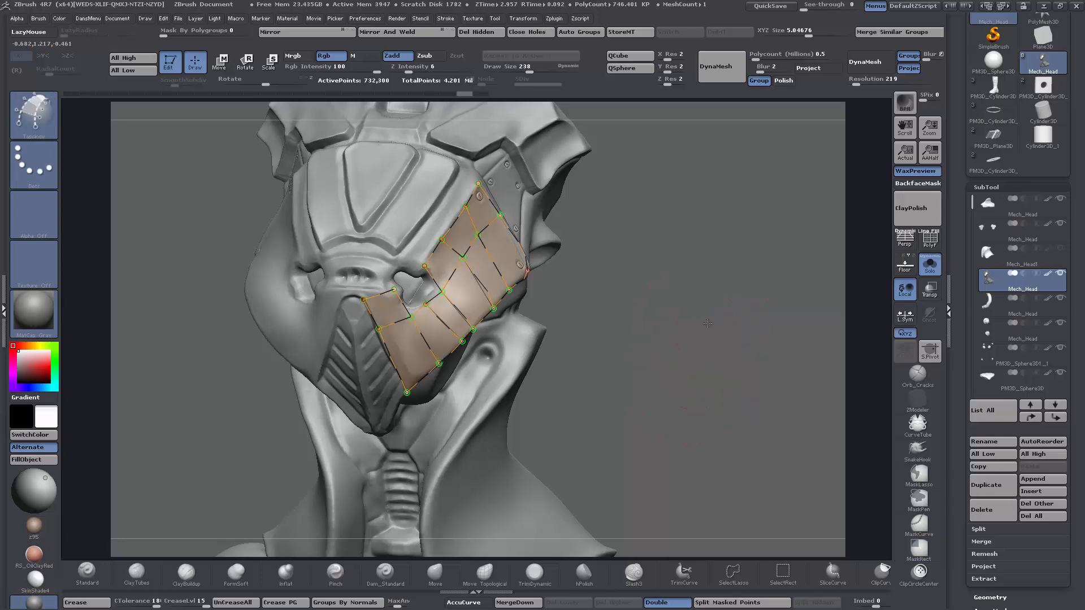
mouse_move(693, 330)
left_mouse_down()
mouse_move(697, 312)
mouse_move(741, 309)
mouse_move(678, 321)
left_mouse_up()
key("s")
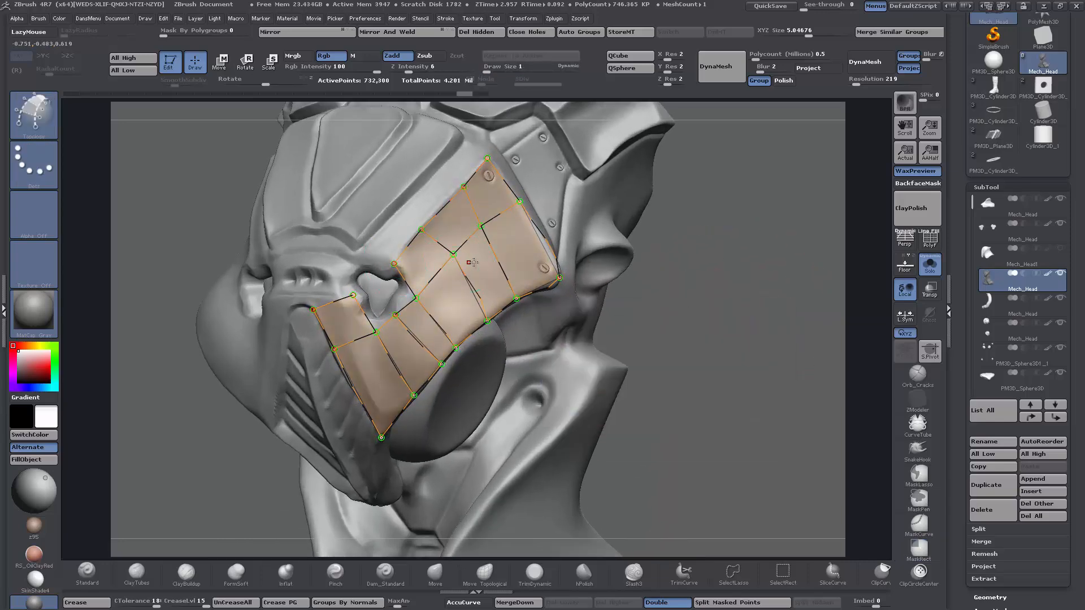
left_click(474, 262)
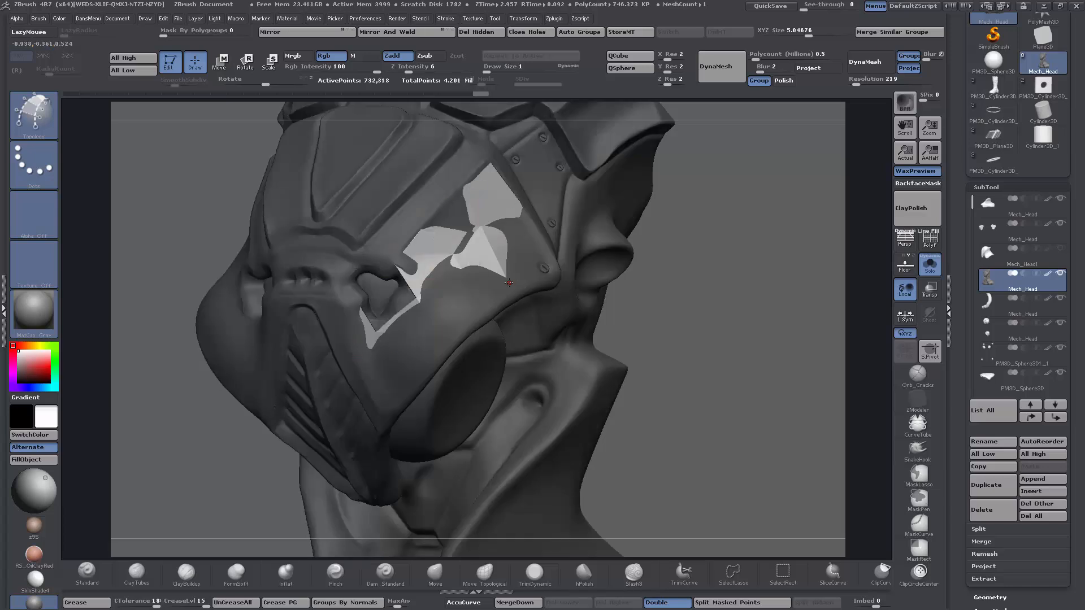
- Split the new cheek panel from the head's masked points into its own subtool and display its polyframe
left_click_drag(694, 333, 427, 349)
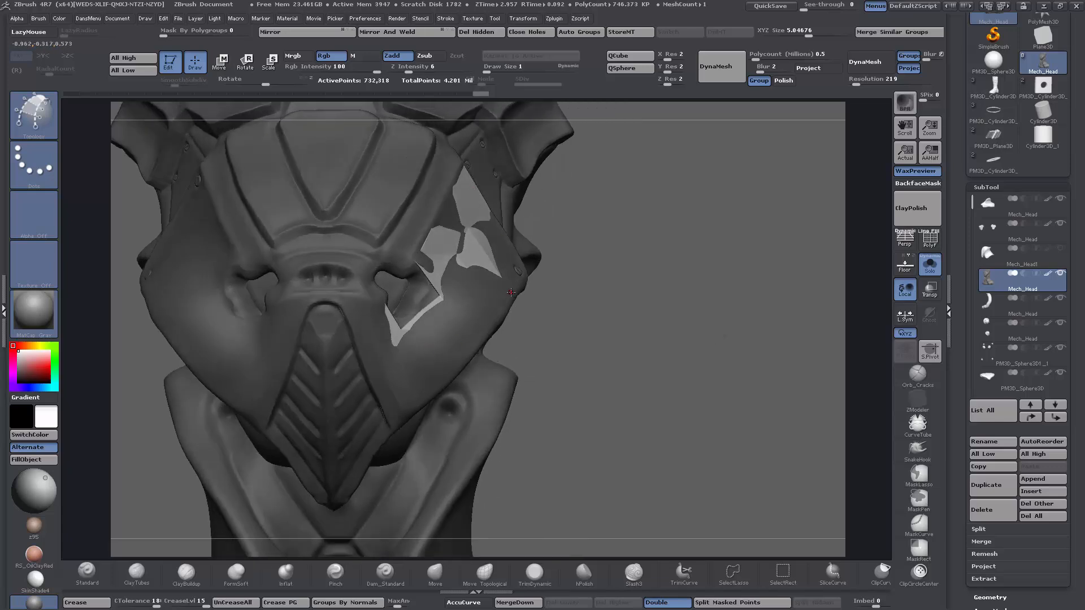
left_click(731, 603)
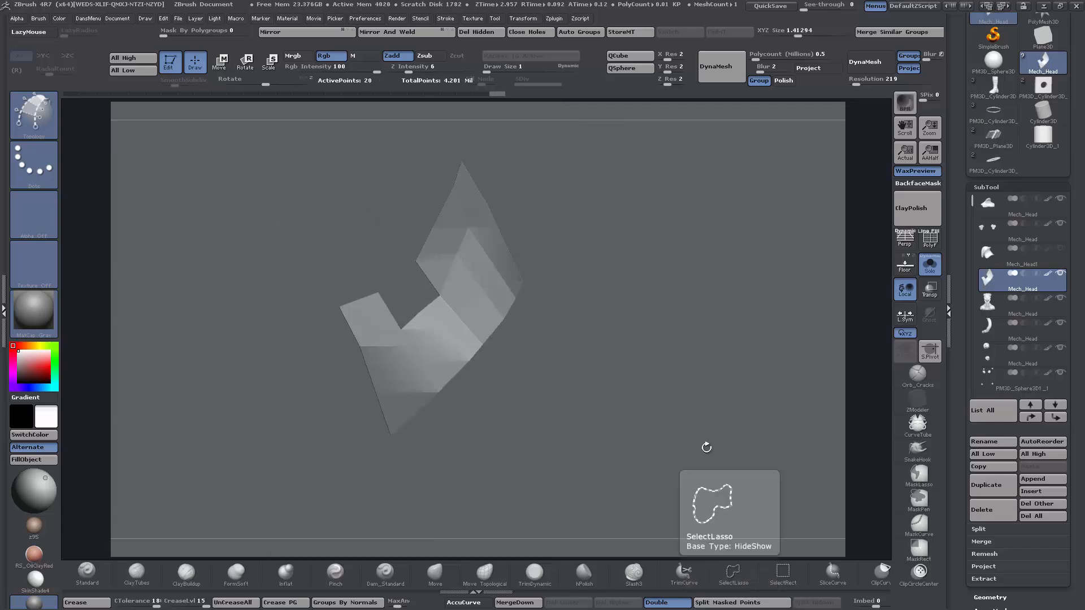
left_click_drag(672, 282, 605, 286)
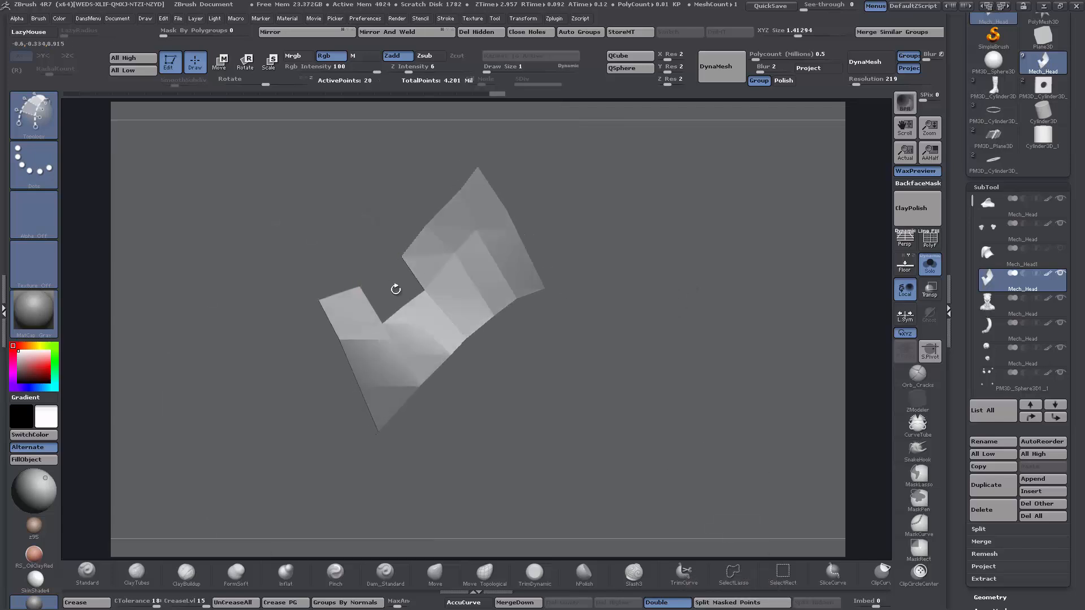
left_click_drag(624, 341, 655, 330)
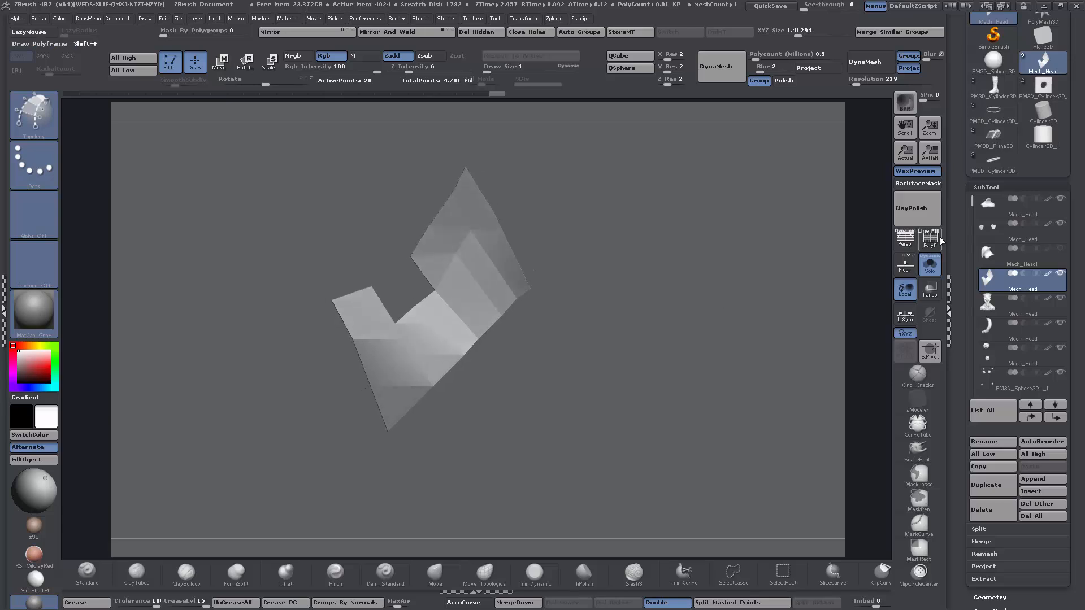
left_click(930, 248)
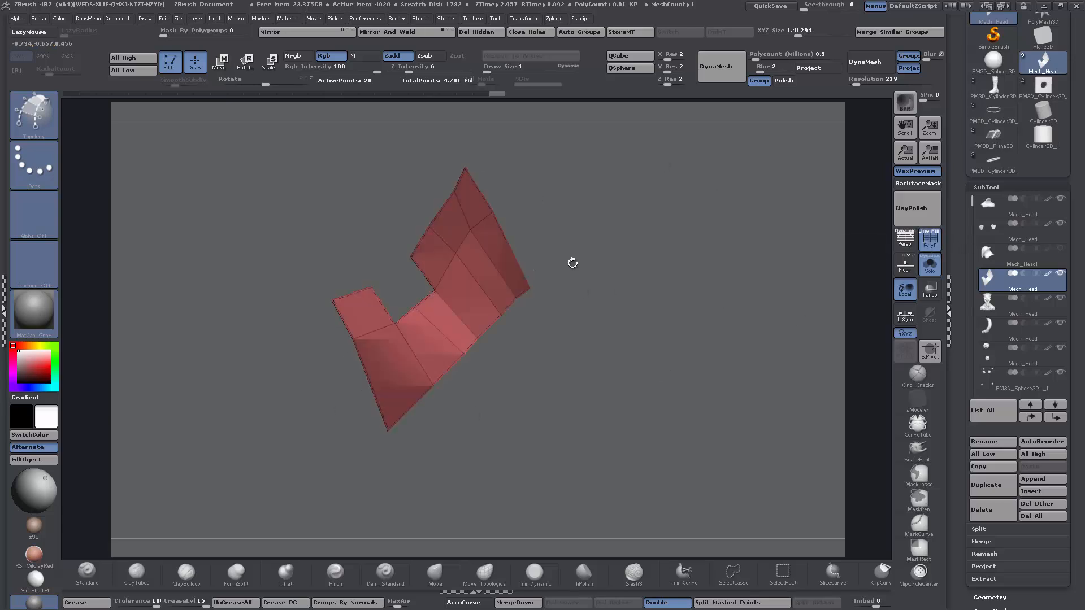
- Look through the cheek panel's geometry settings, including the Modify Topology and Crease options
left_click_drag(624, 291, 325, 286, "alt")
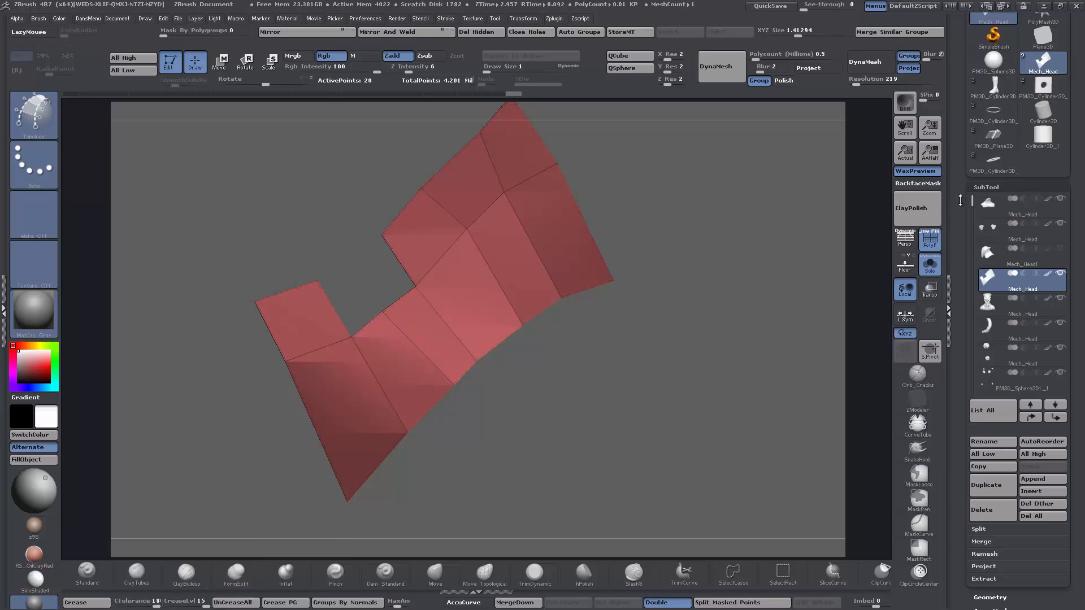
left_click_drag(960, 201, 967, 311)
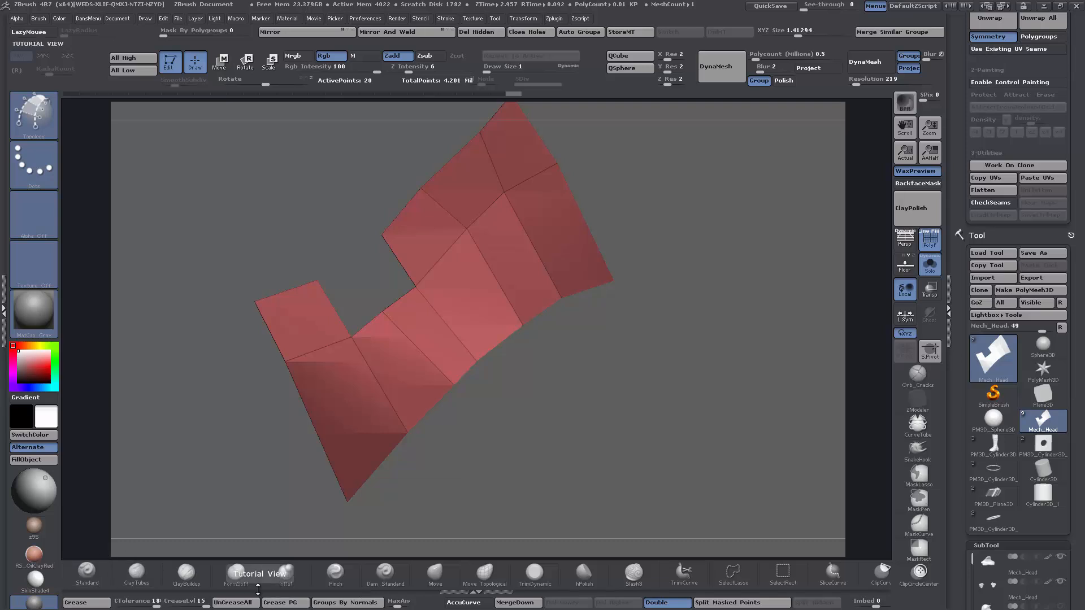
left_click(216, 571)
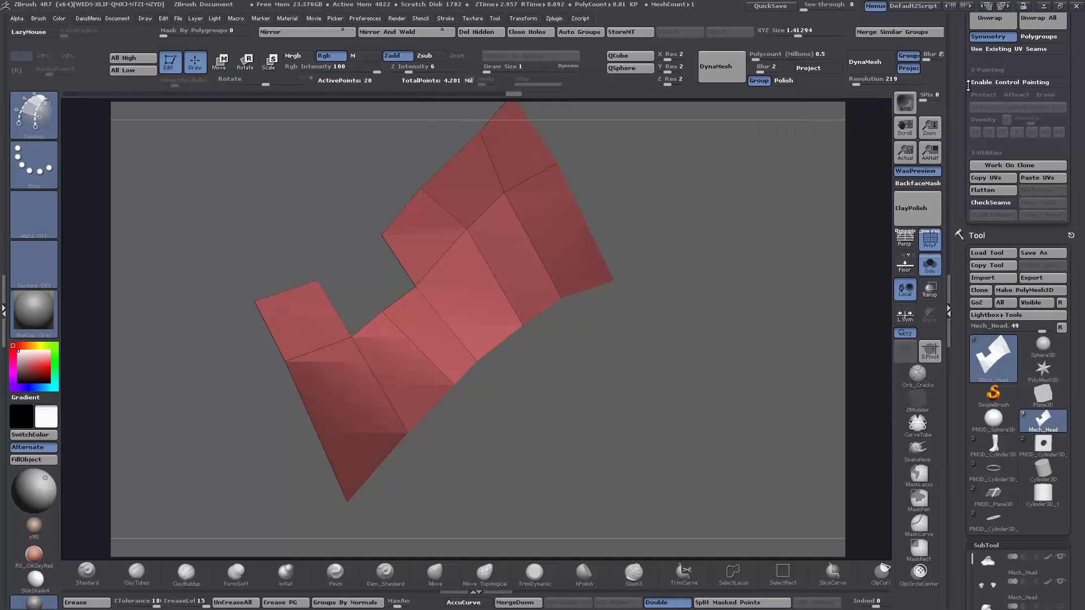
left_click_drag(968, 86, 968, 4)
left_click_drag(958, 244, 969, 133)
left_click(994, 283)
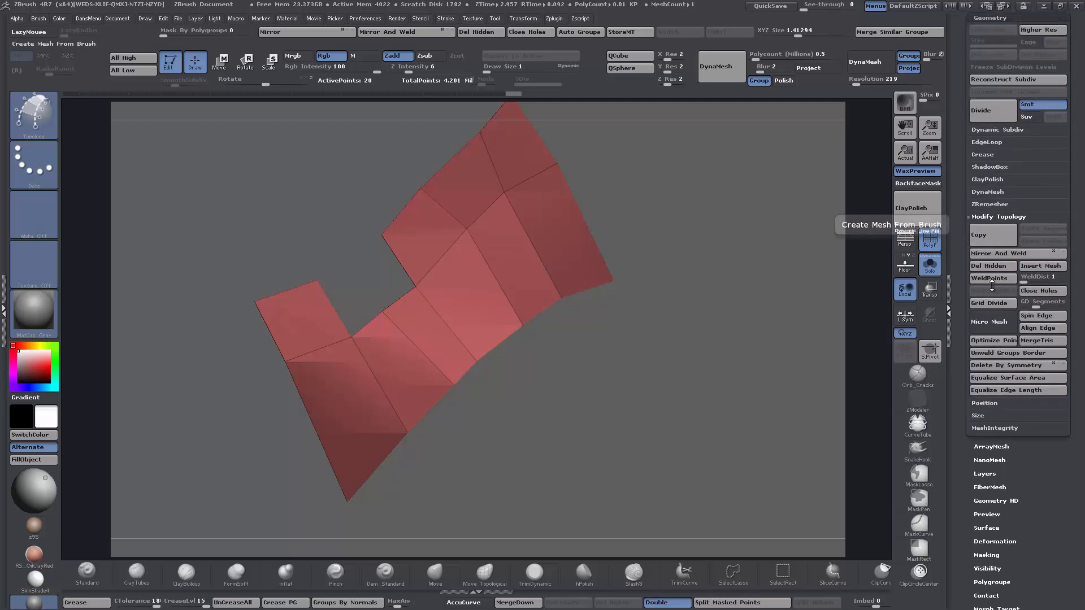
left_click(984, 155)
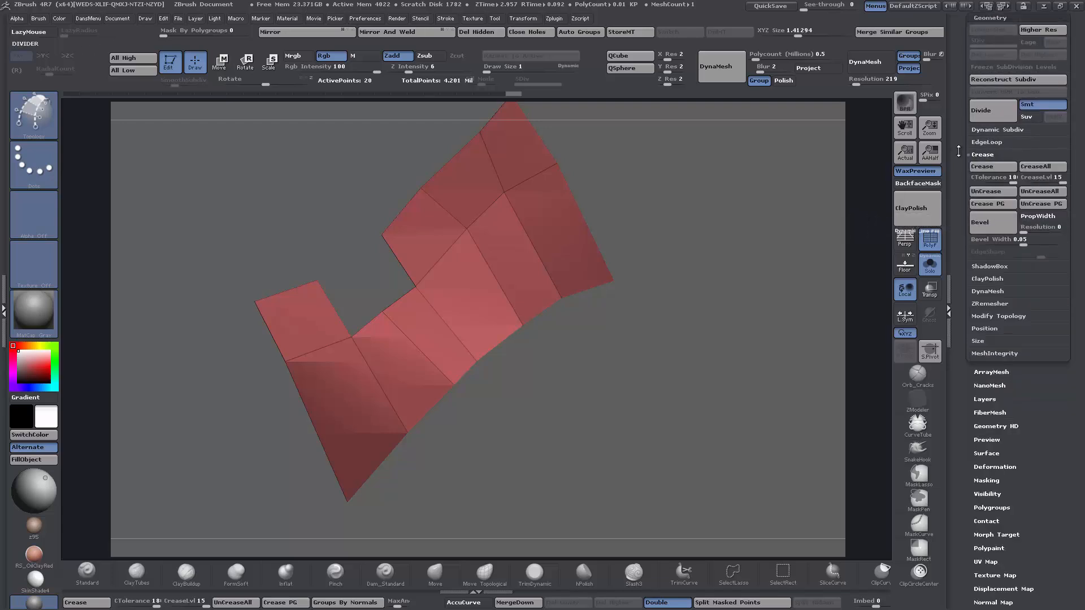
left_click(985, 155)
left_click_drag(959, 131, 962, 192)
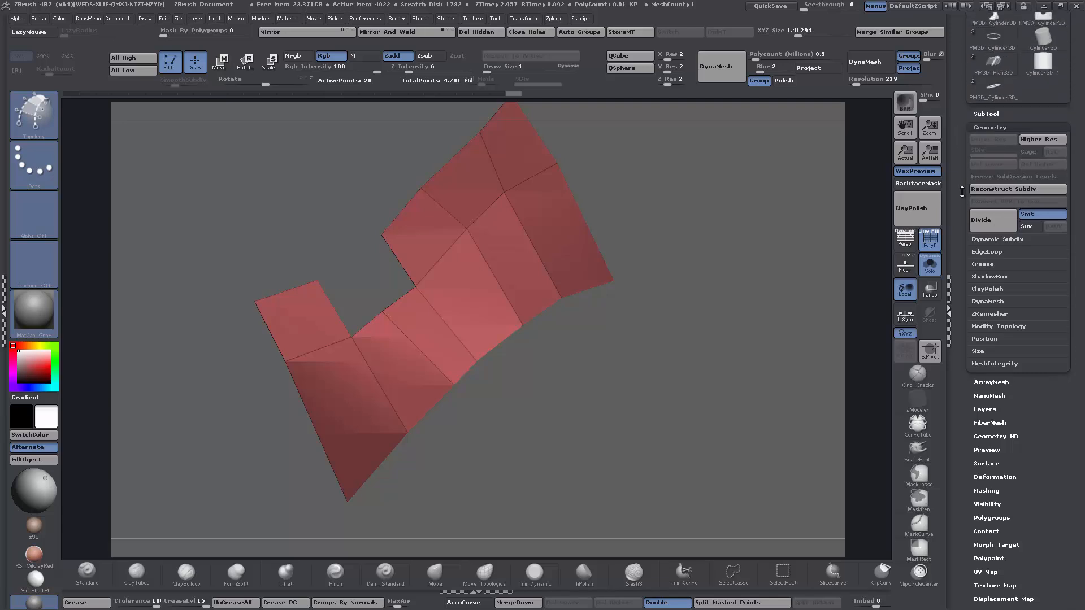
- Switch to the ZModeler brush for editing the cheek panel's polygons
left_click_drag(630, 357, 628, 362)
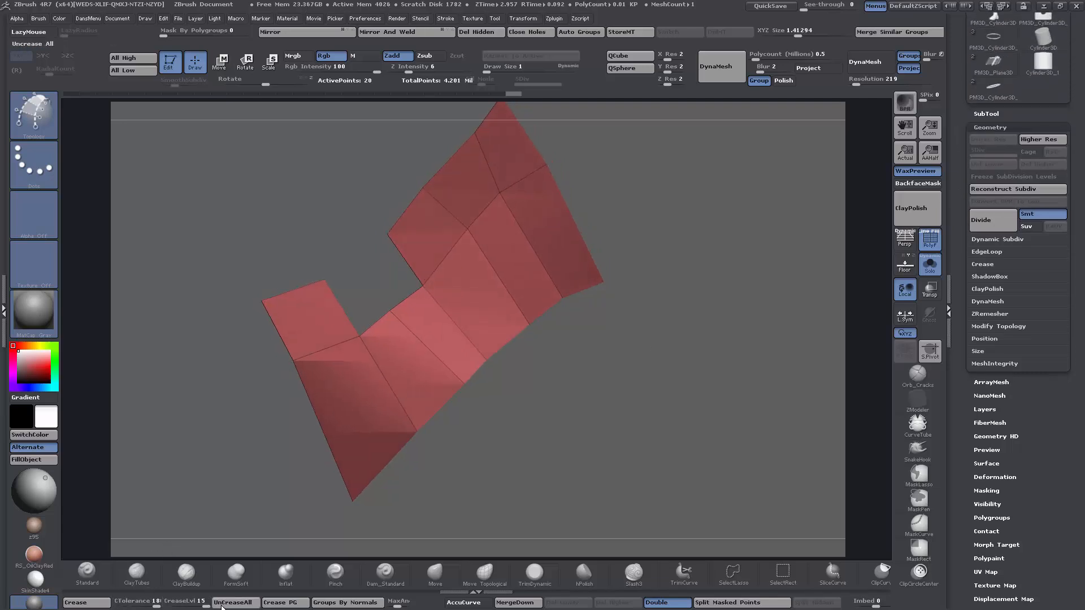
left_click_drag(730, 280, 728, 281)
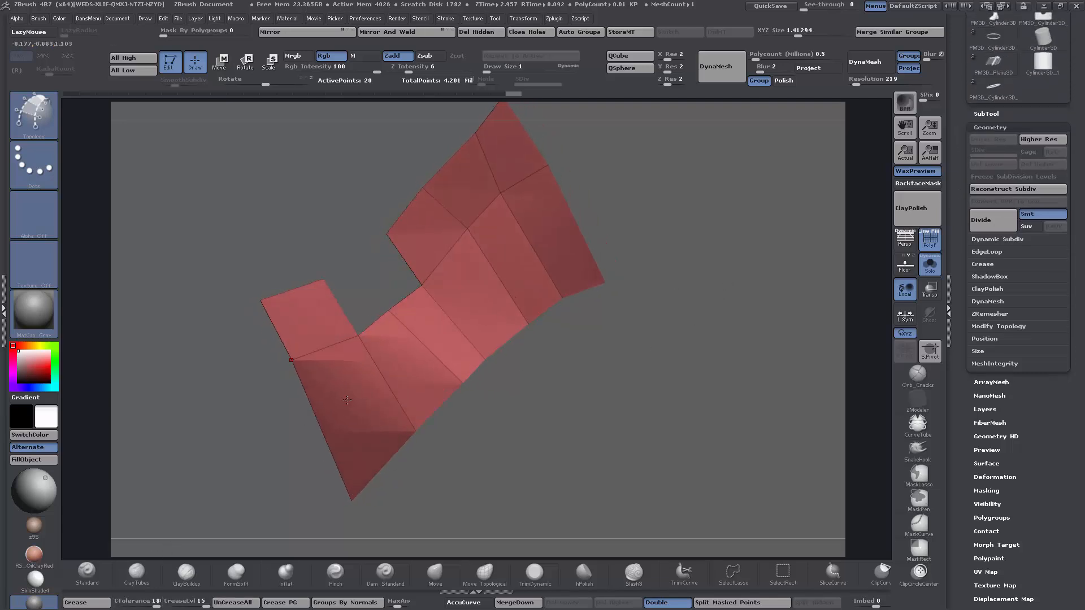
left_click(918, 408)
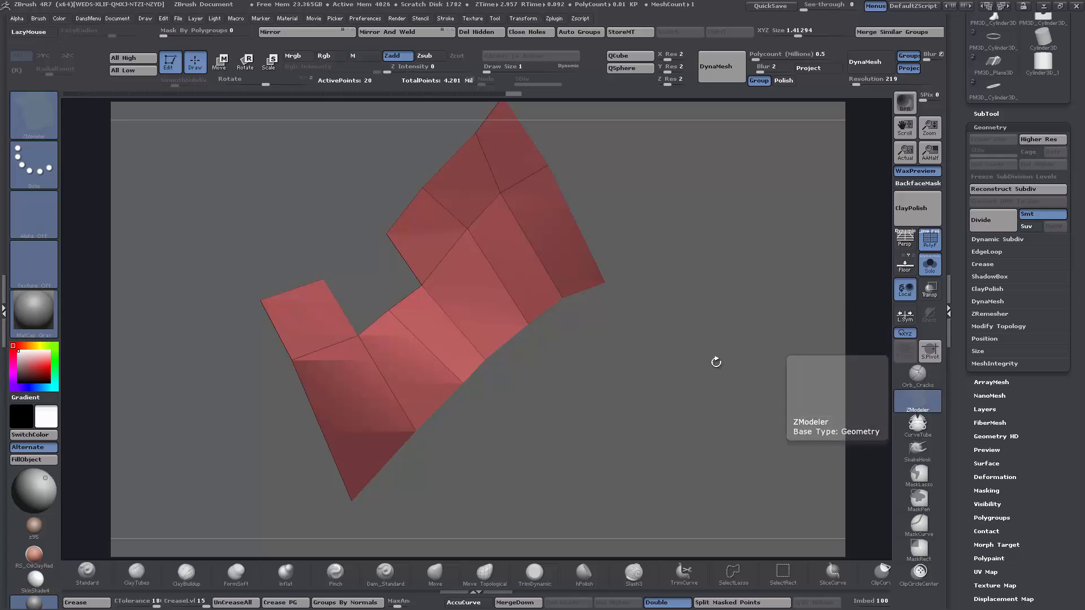
mouse_move(714, 358)
left_mouse_down()
mouse_move(687, 346)
mouse_move(703, 357)
mouse_move(690, 336)
left_mouse_up()
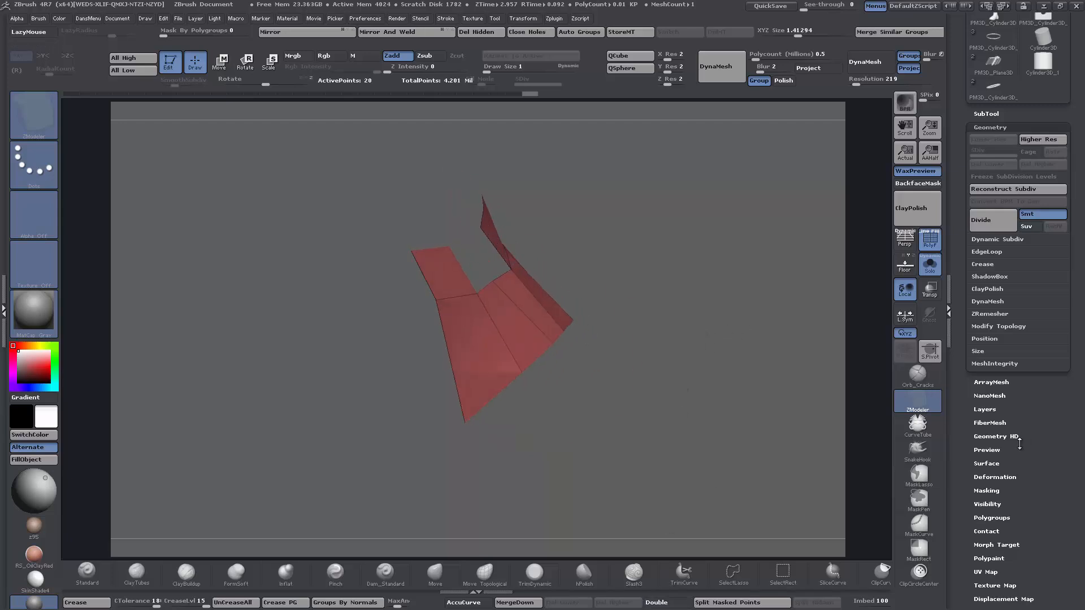
- Open the cheek panel's display properties and turn on double-sided display
left_click_drag(969, 445, 949, 355)
left_click(995, 344)
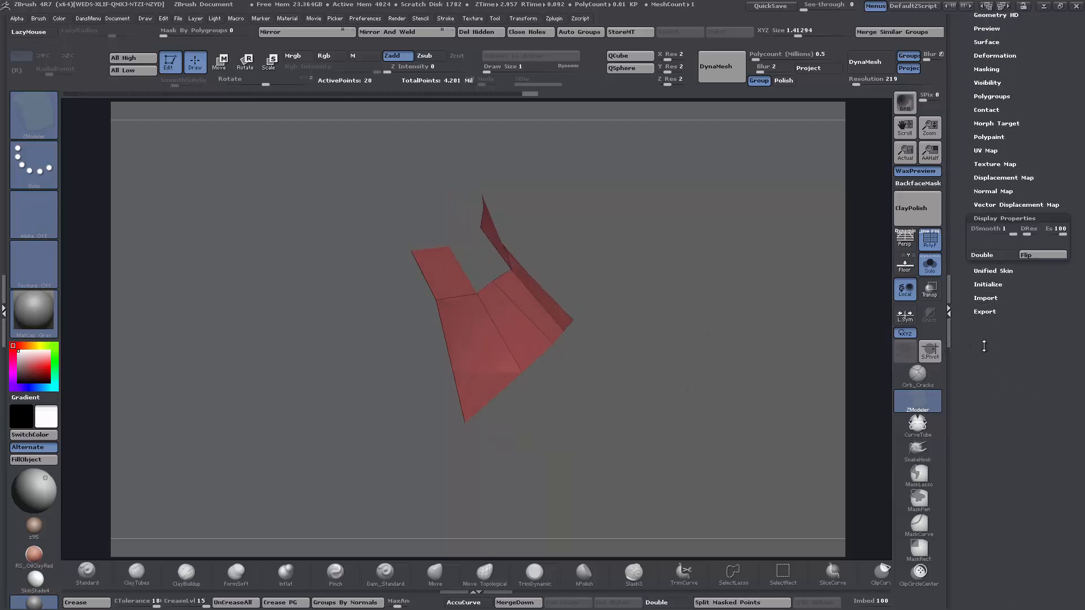
left_click_drag(600, 372, 502, 309)
left_click_drag(663, 289, 688, 337, "alt")
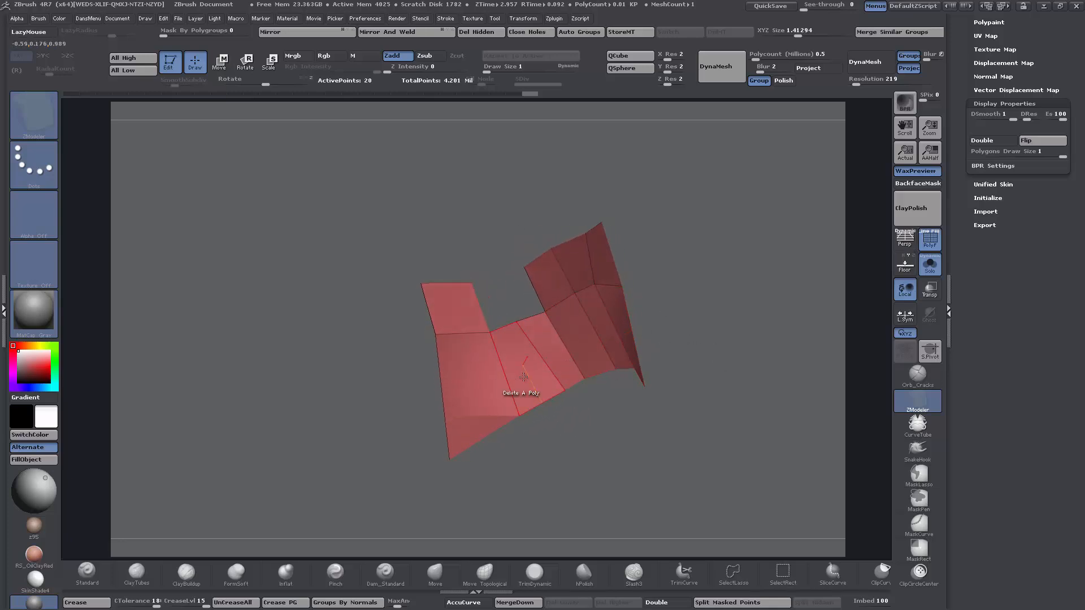
left_click(734, 572)
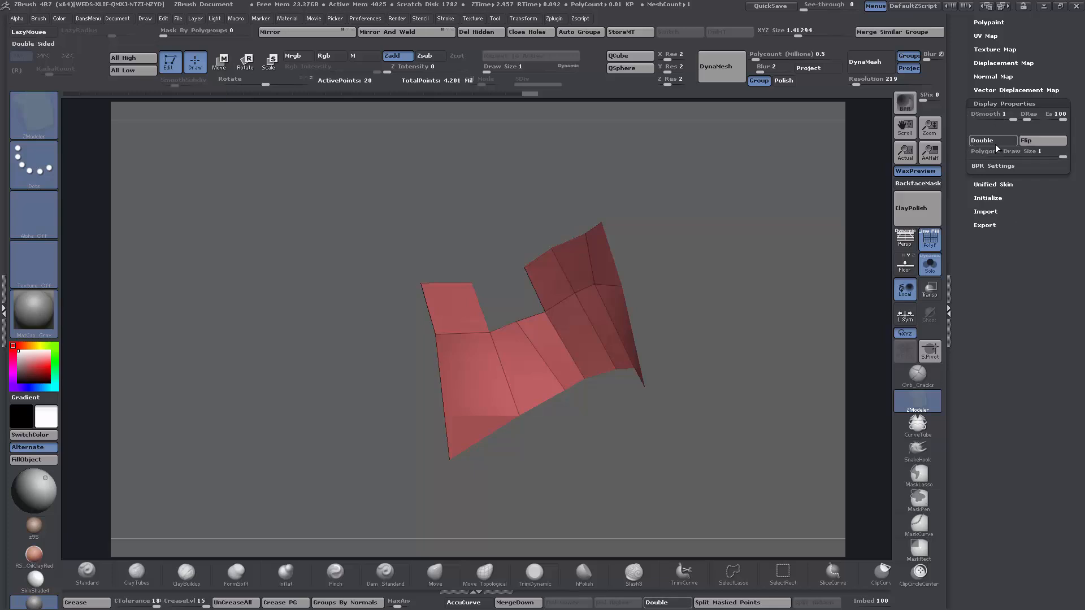
left_click(660, 602)
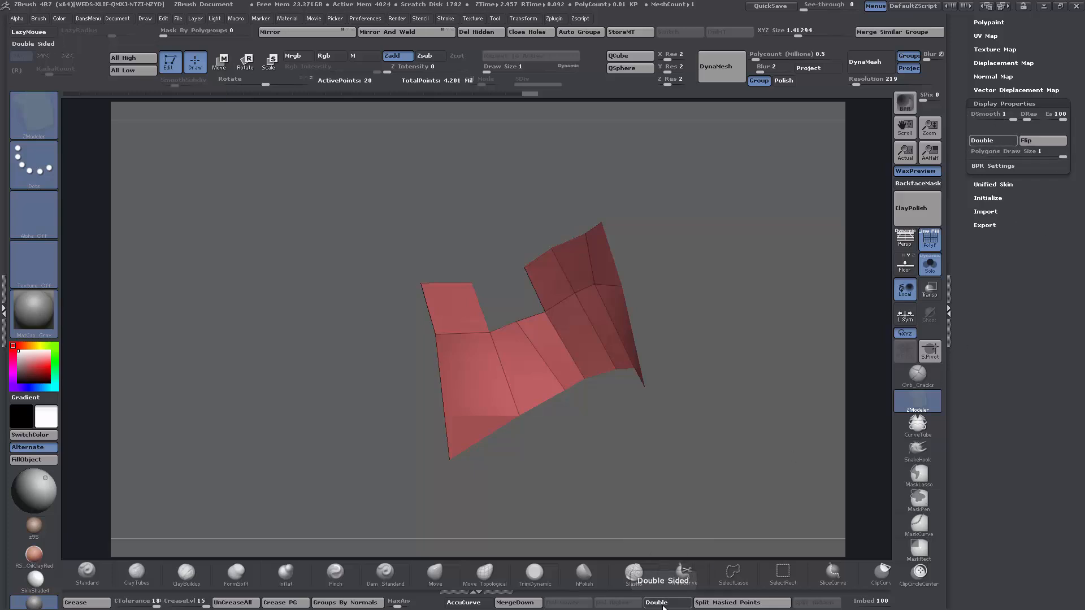
- Thicken the whole cheek panel into a solid with QMesh on its polygroup island
left_click_drag(687, 459, 756, 440)
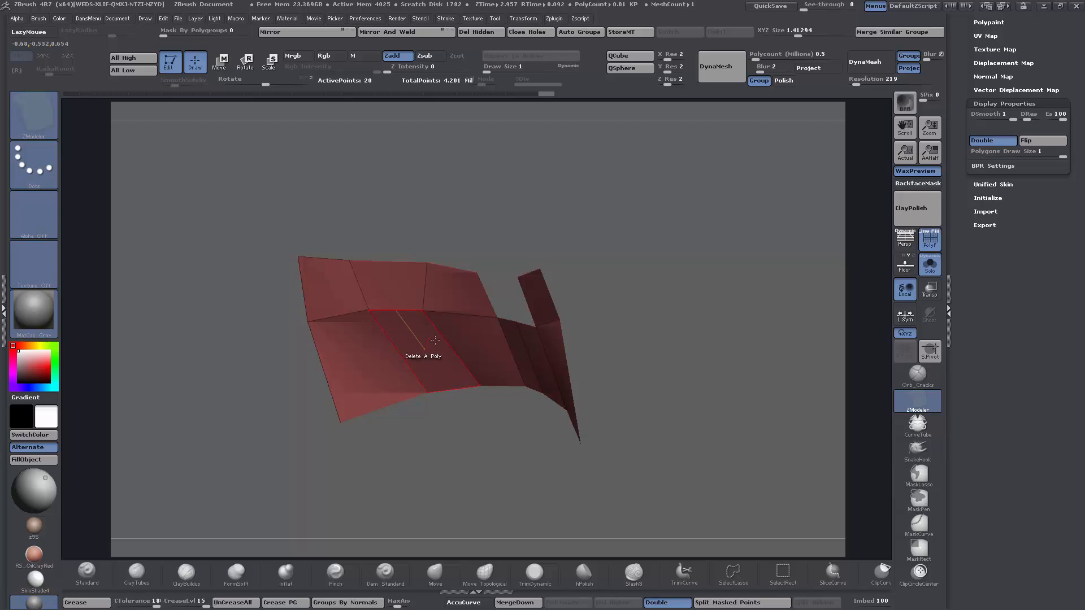
left_click_drag(628, 375, 665, 368)
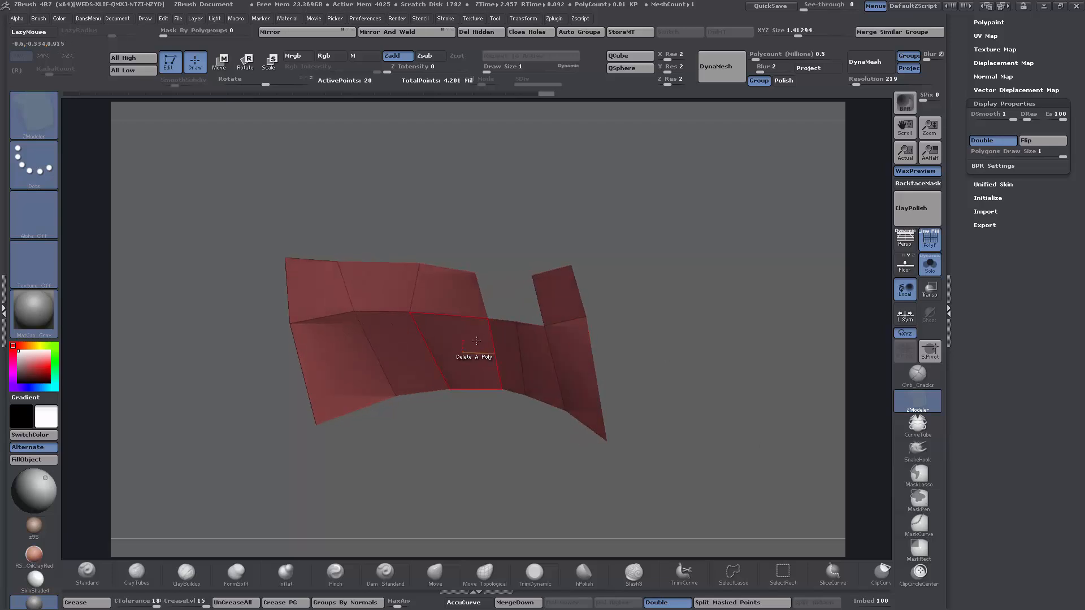
key("space")
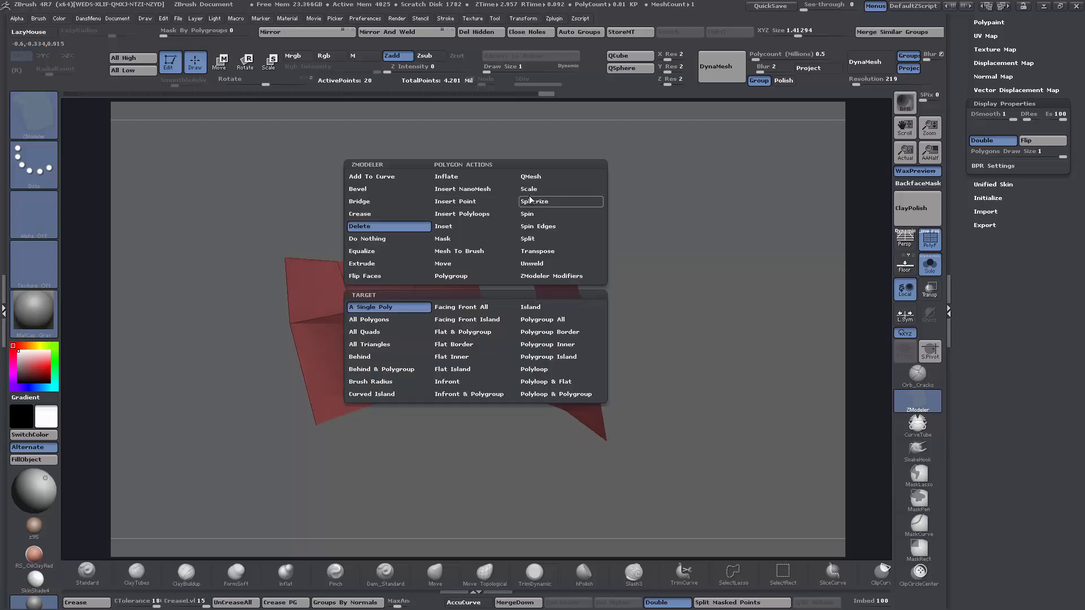
left_click(543, 182)
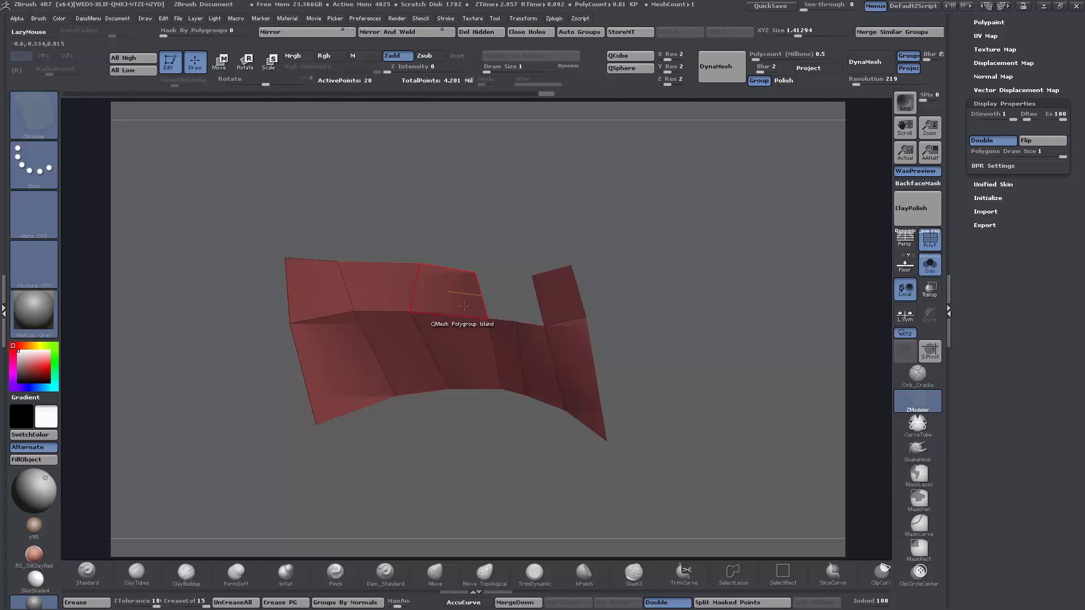
left_click_drag(464, 306, 401, 363)
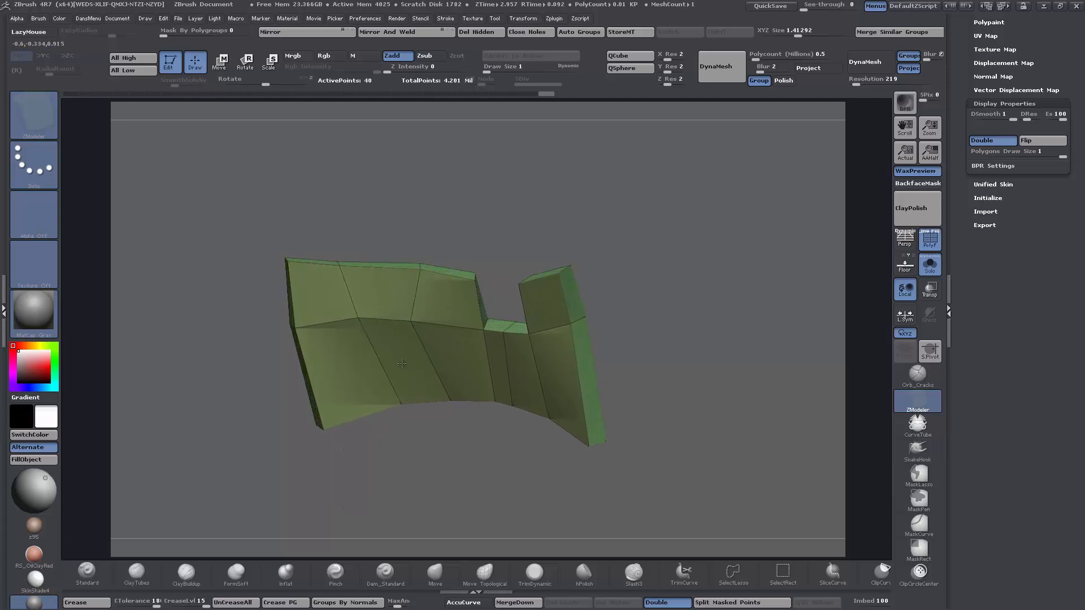
- Fill the notch in the panel's upper edge using QMesh on single polygons
left_click_drag(753, 361, 688, 347)
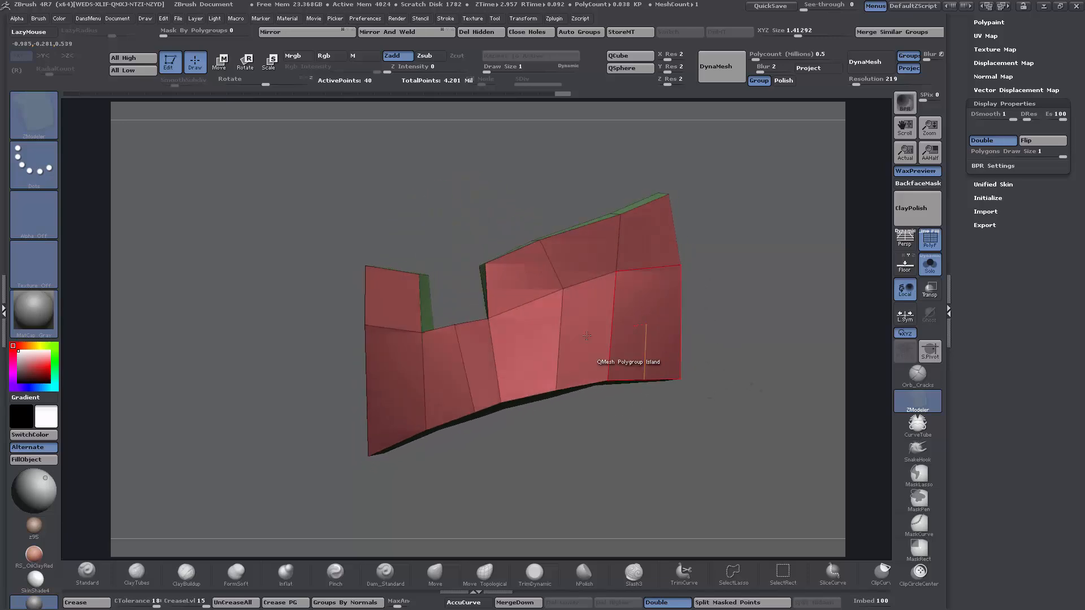
key("space")
left_click(333, 308)
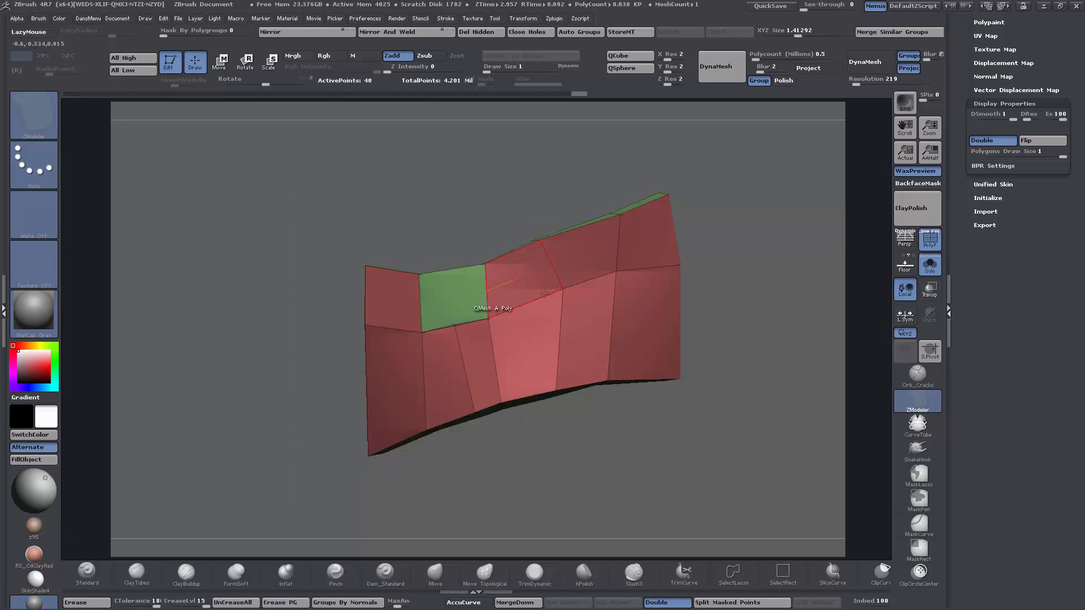
left_click_drag(780, 313, 721, 367)
key("ctrl+z")
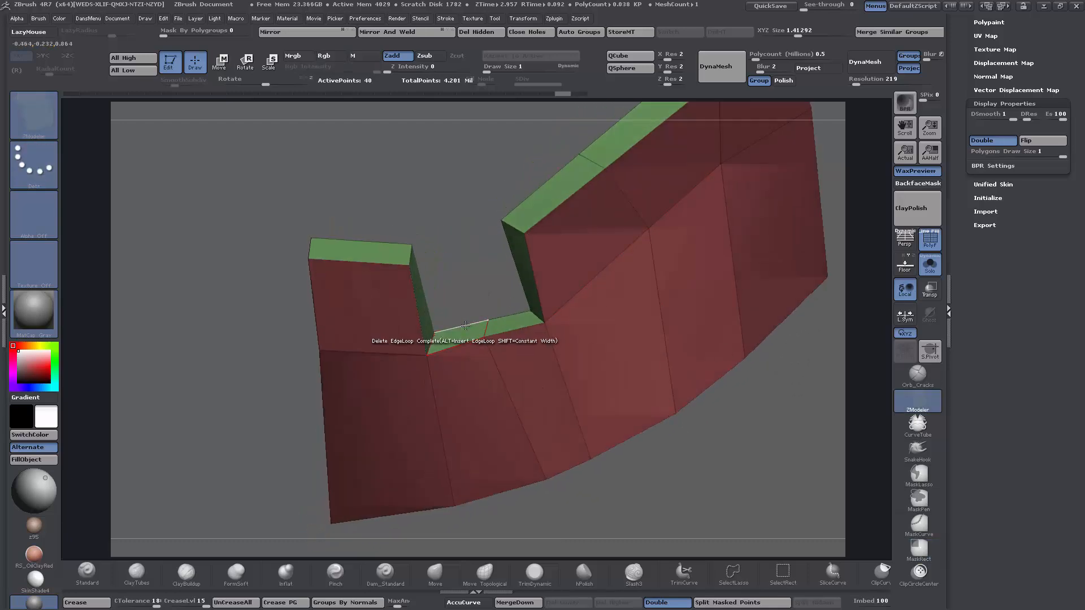
left_click_drag(480, 293, 541, 278)
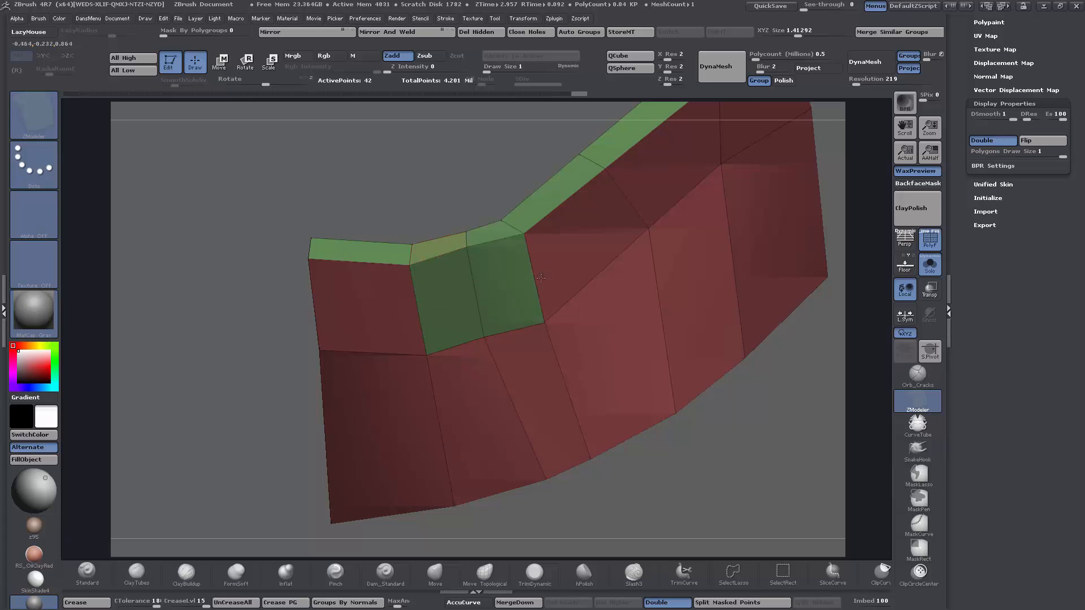
- Assign the thin polyloop around the panel's rim to its own polygroup, using the Polygroup action on Polyloop
left_click_drag(776, 459, 690, 354, "alt")
key("shift+f")
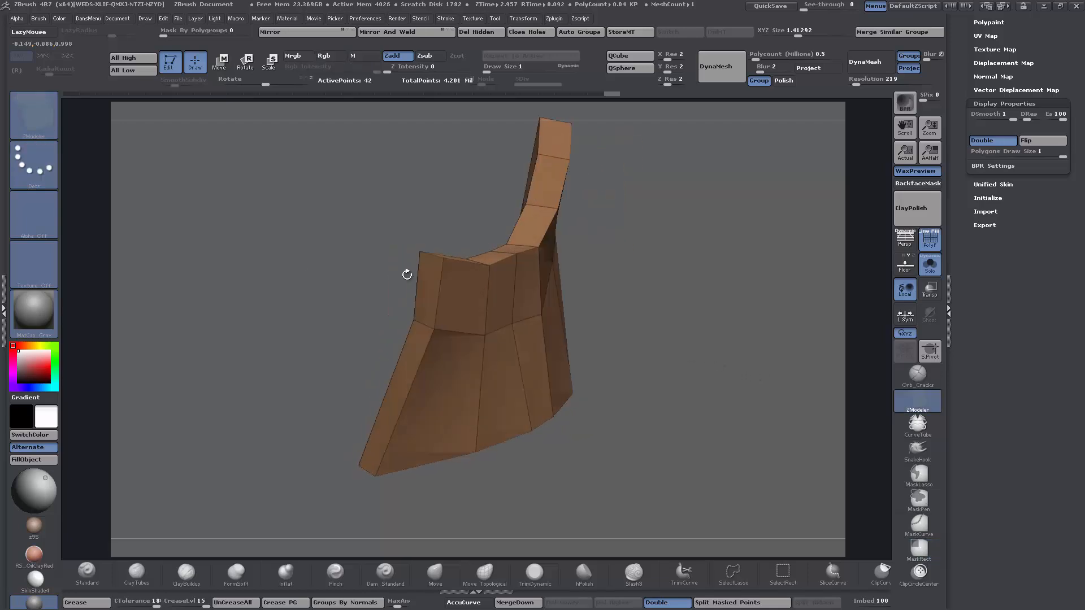
key("space")
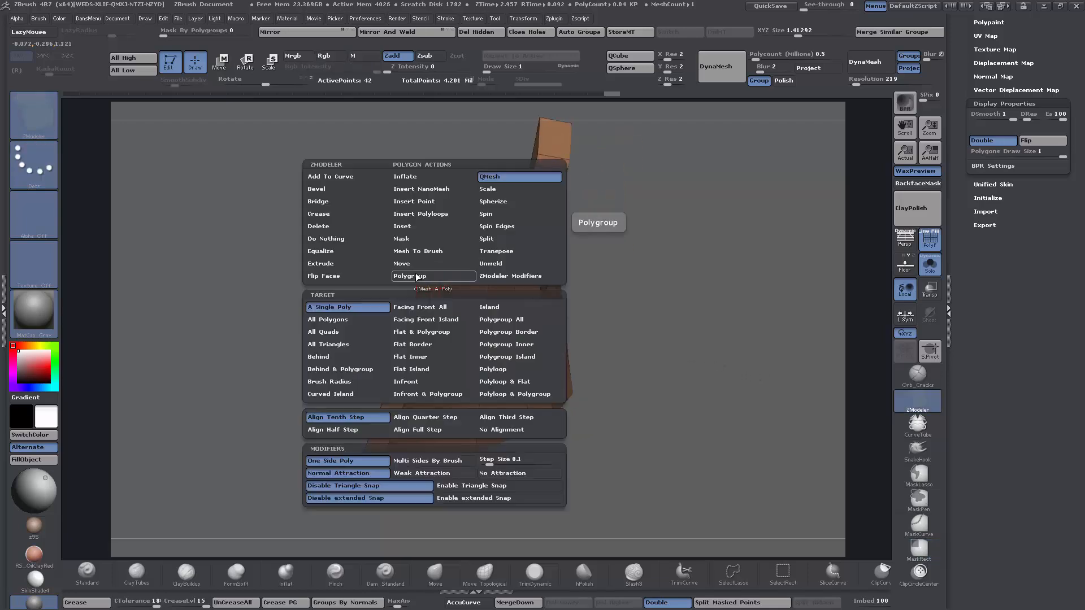
left_click(433, 275)
left_click(505, 370)
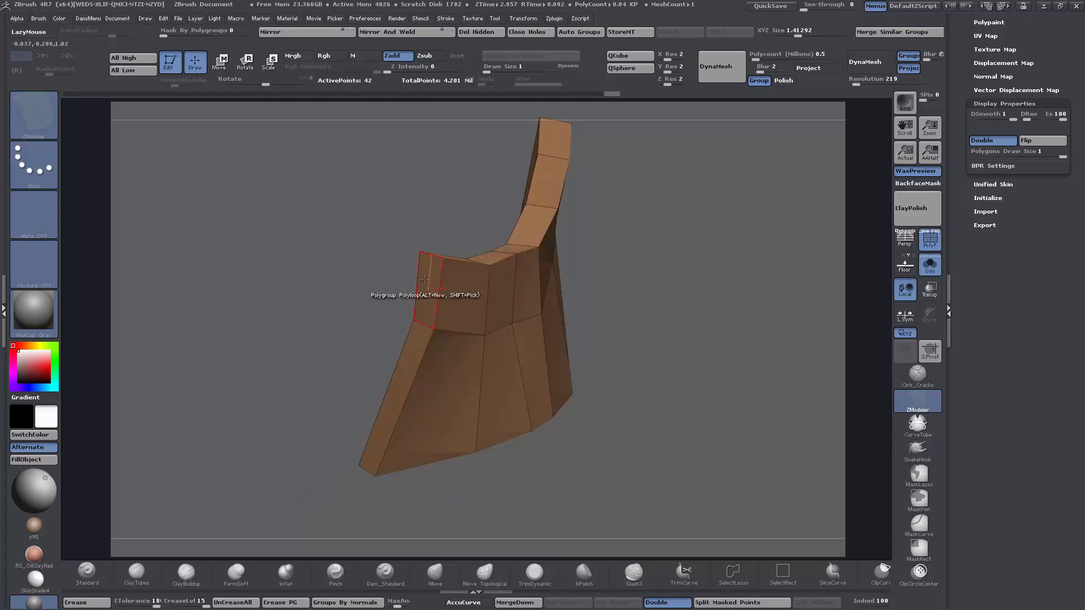
left_click_drag(574, 281, 657, 277)
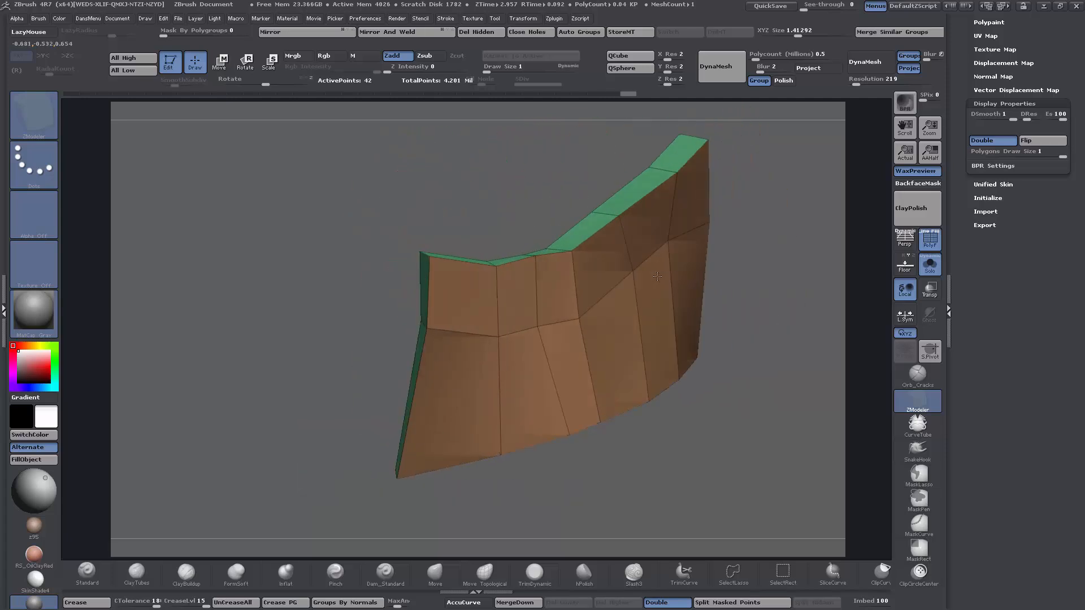
- Reopen the notch in the panel's upper edge by pushing its filled polygons back down with QMesh
left_click_drag(726, 416, 713, 302)
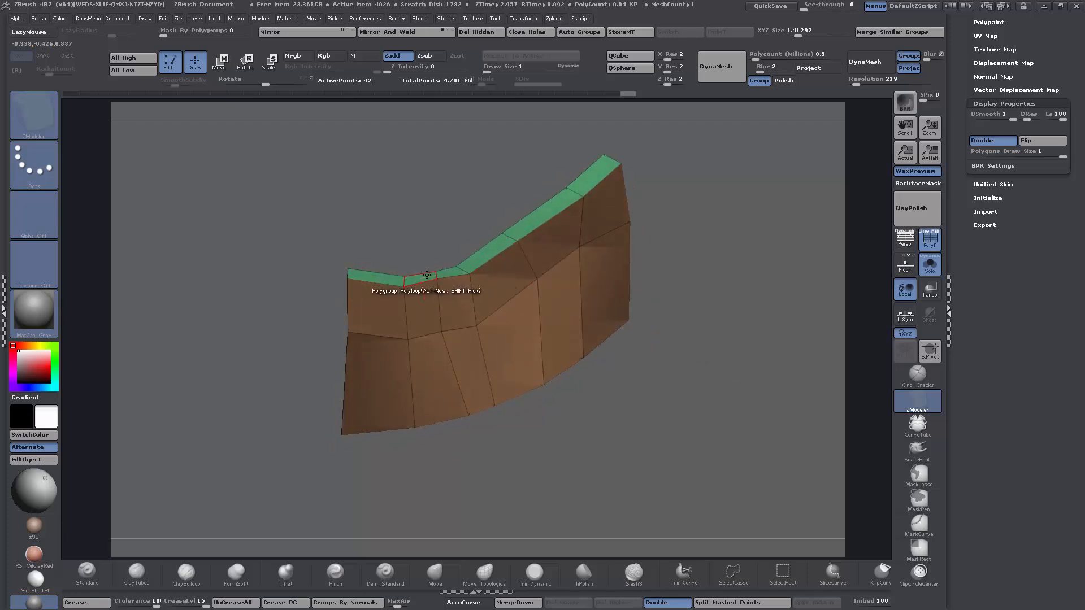
key("space")
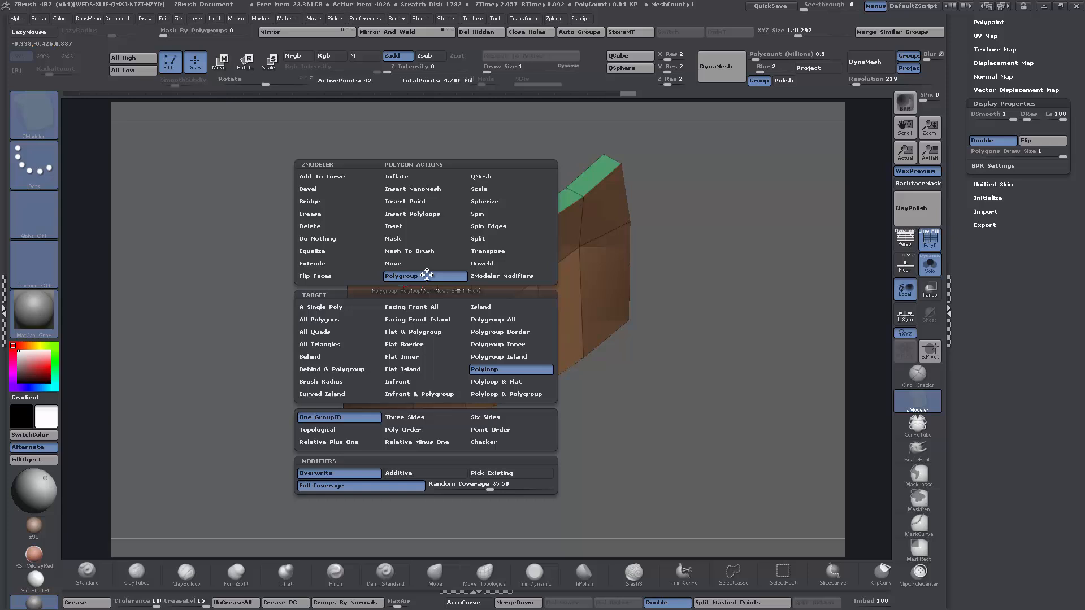
left_click(483, 177)
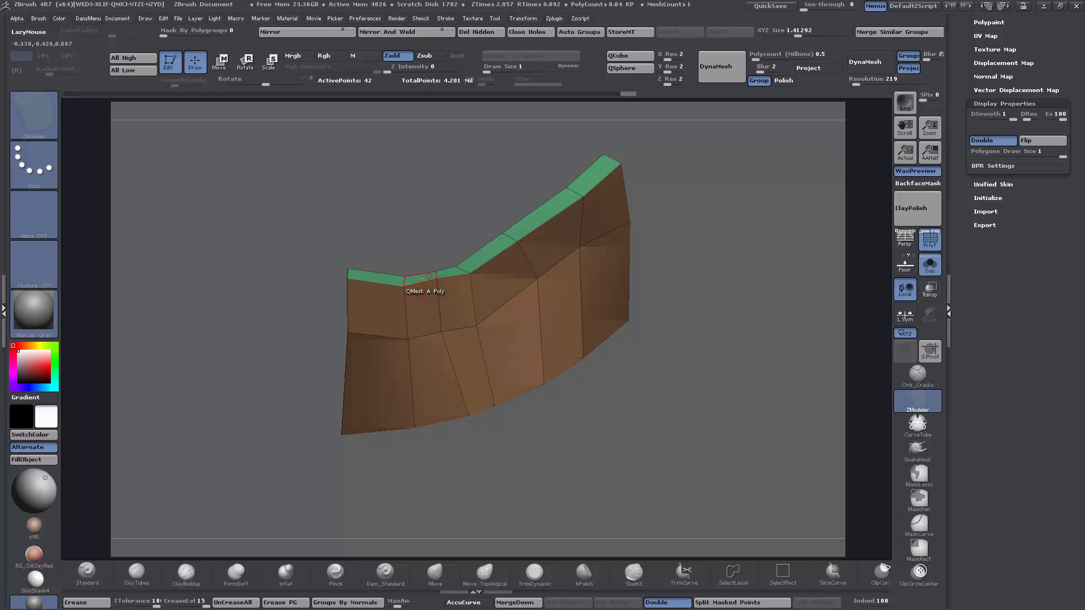
left_click_drag(427, 279, 467, 336)
- Set the draw size to 59 and lower the middle of the notch's floor
left_click_drag(650, 384, 701, 367)
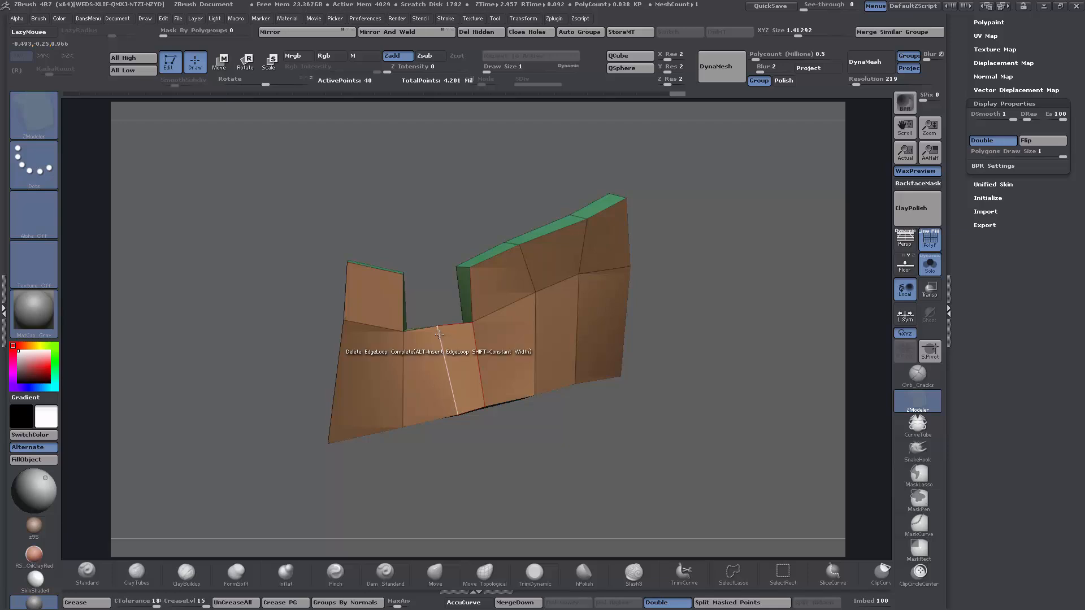
key("space")
key("space")
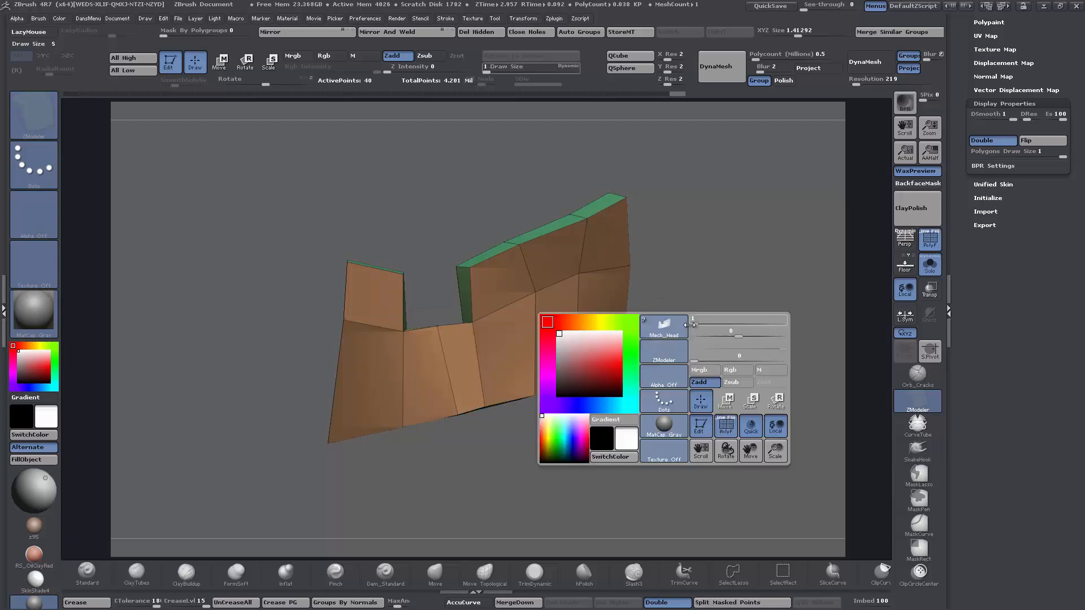
left_click_drag(694, 321, 705, 322)
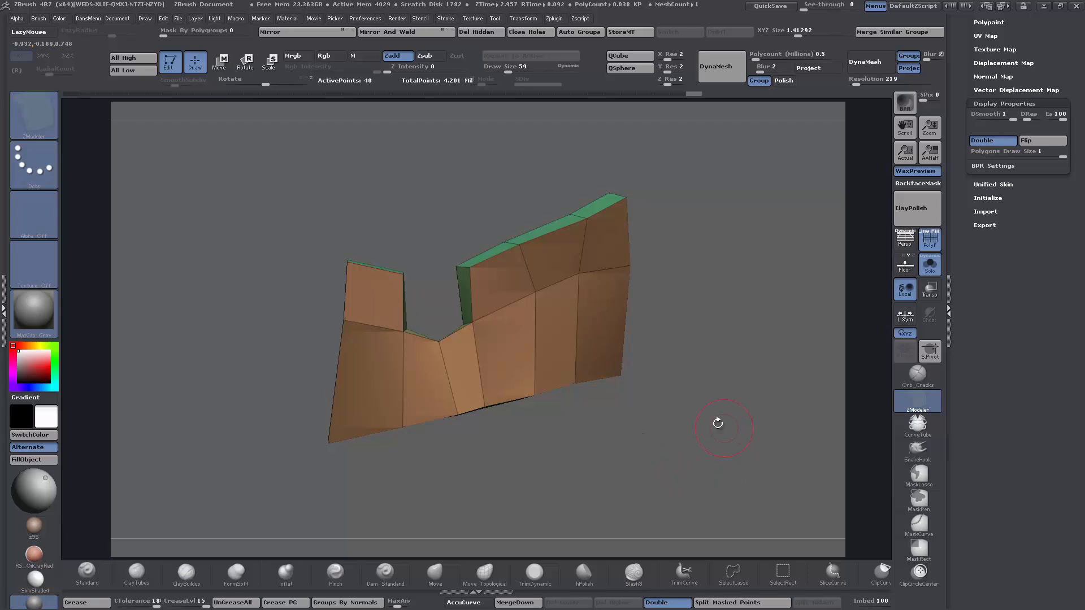
- Insert an edge loop on each side of the notch floor's middle and shape the floor into a rounded curve
left_click_drag(716, 422, 721, 420)
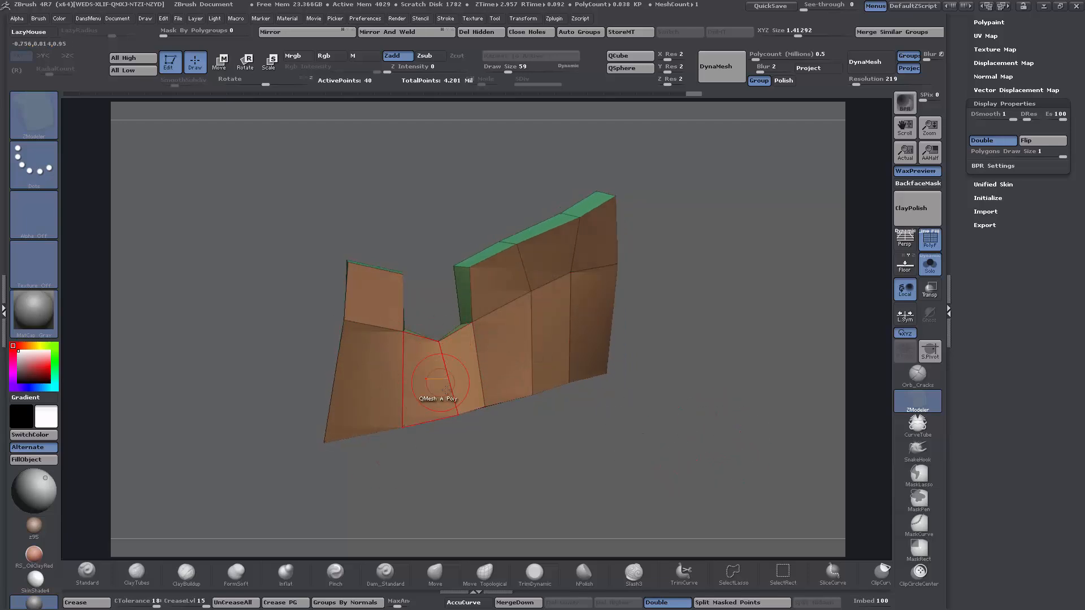
key("space")
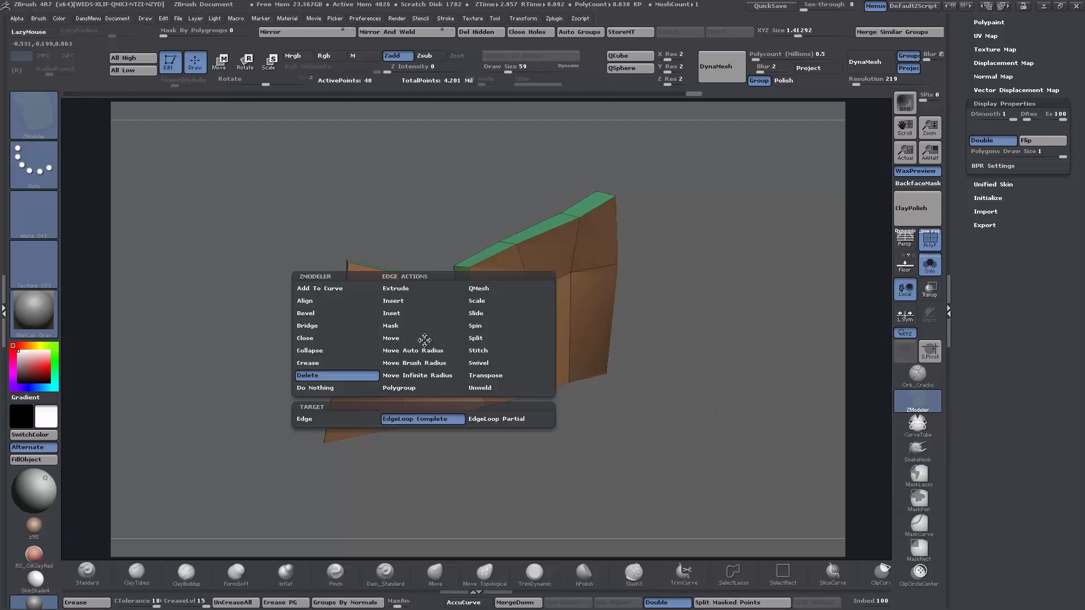
left_click(424, 315)
left_click(420, 337)
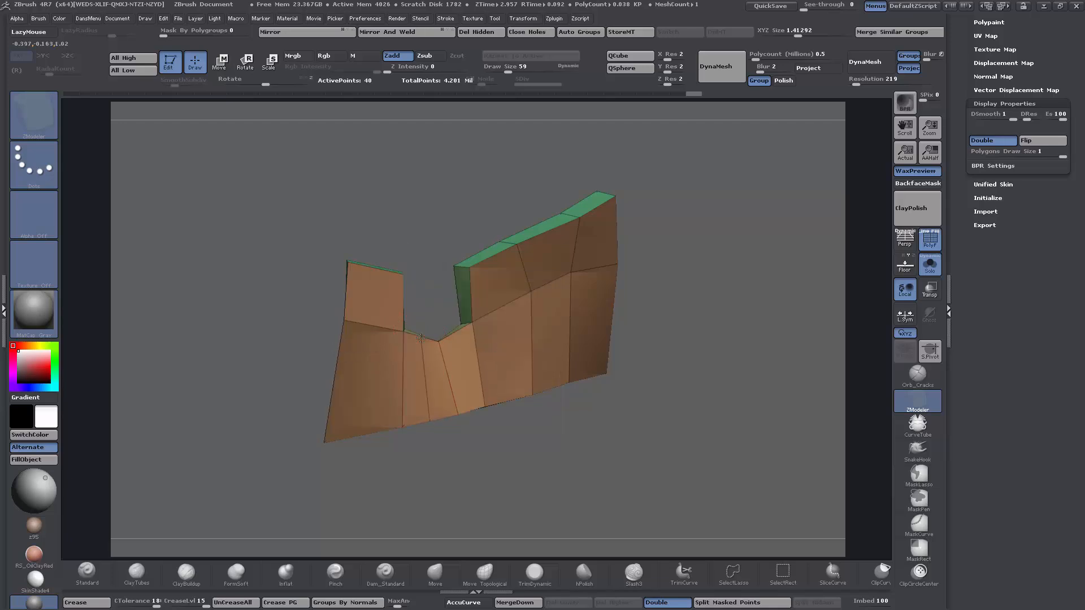
left_click(421, 337)
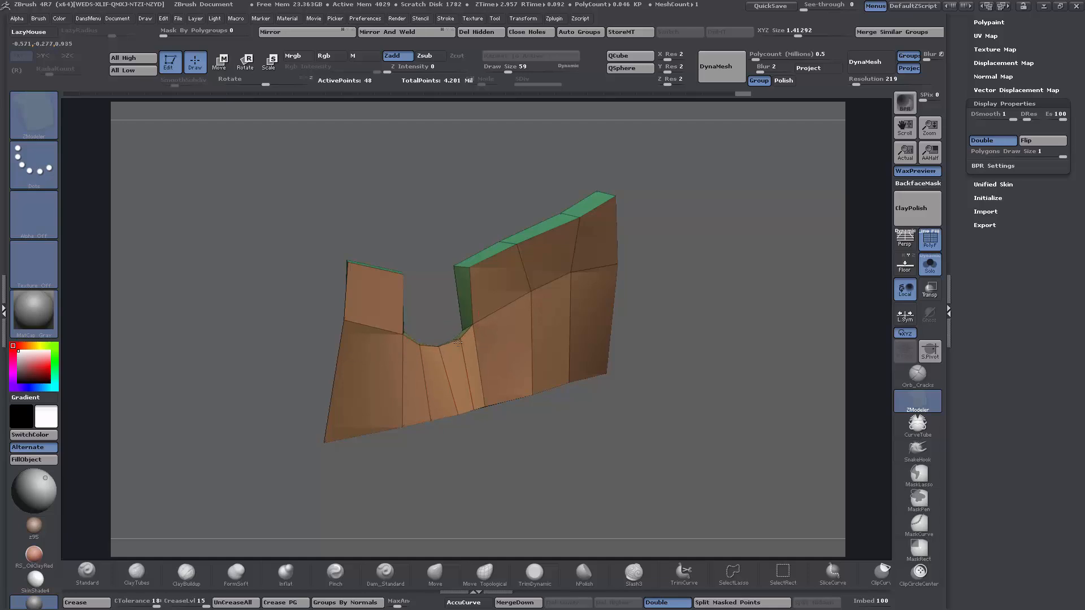
- Check the thickened panel against the full mech head by turning Solo mode off and back on
left_click_drag(616, 409, 261, 334)
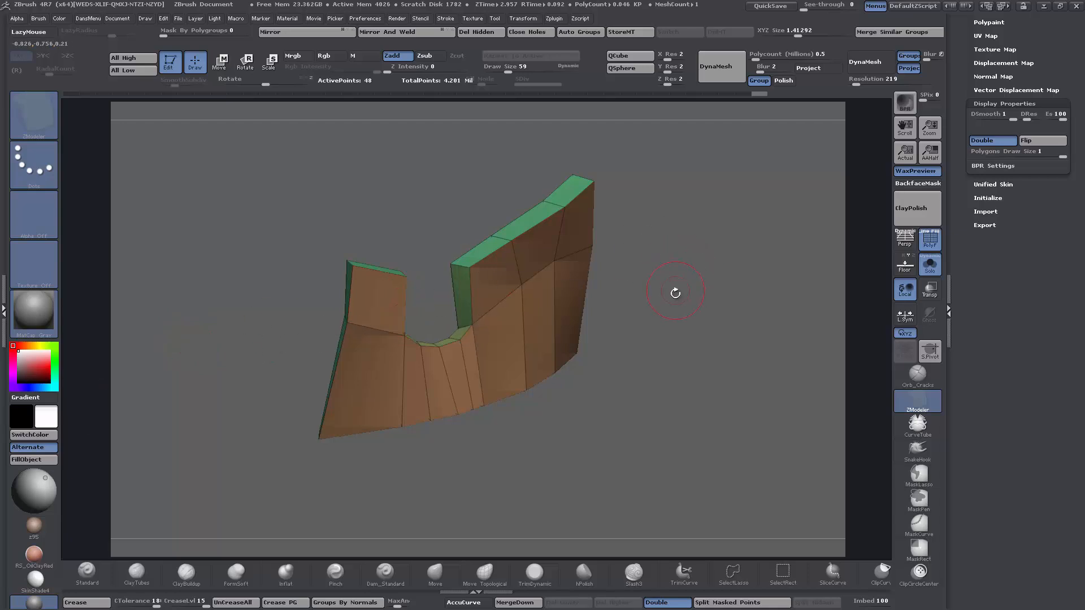
left_click_drag(702, 322, 874, 259)
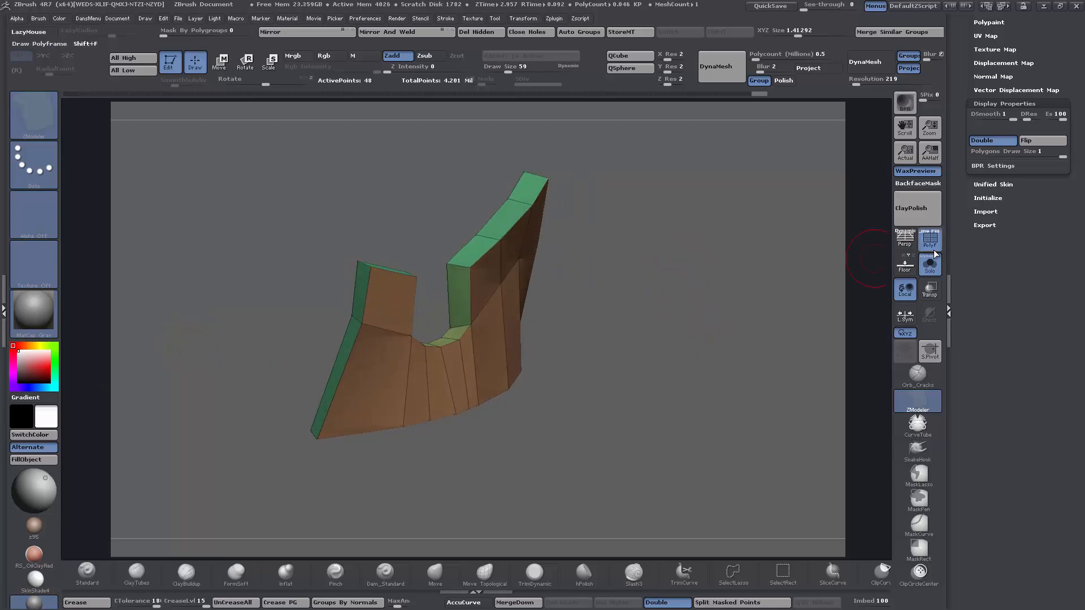
left_click(931, 268)
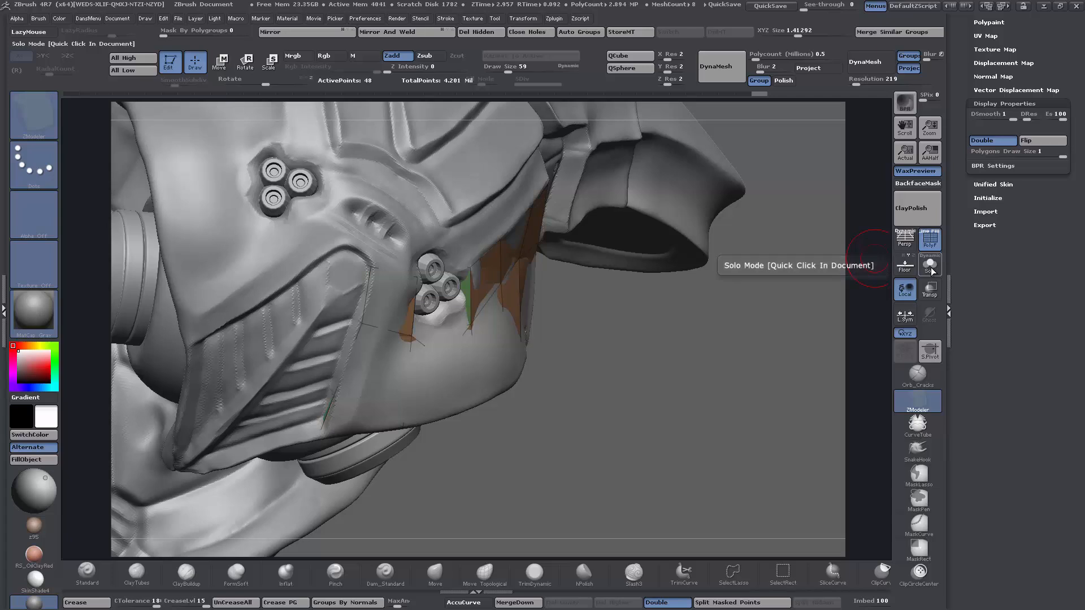
left_click(931, 271)
left_click_drag(625, 375, 493, 387, "alt")
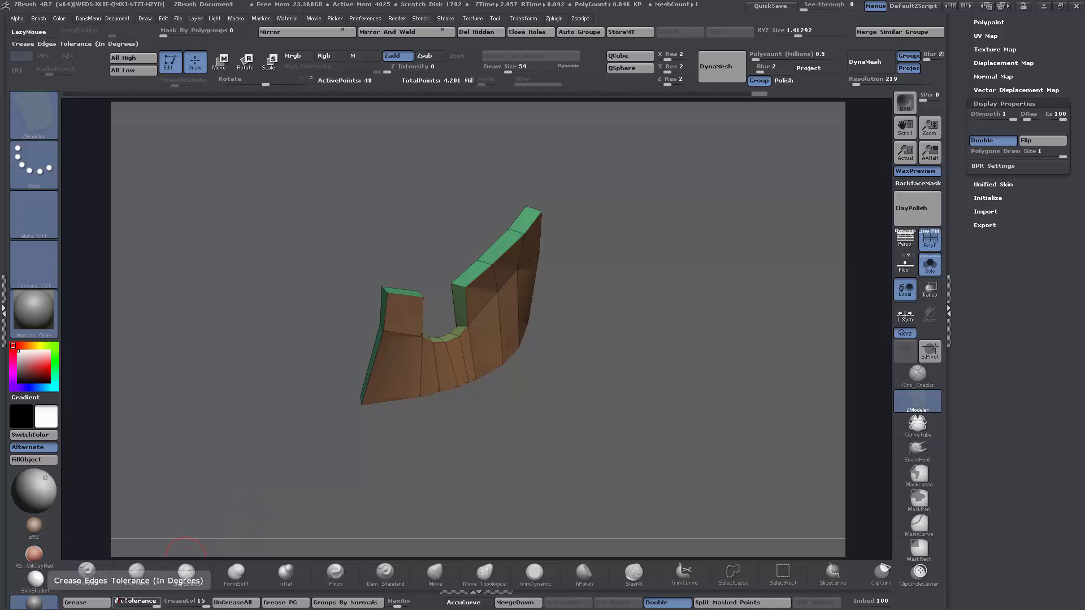
- Set the crease tolerance to 85 and preview the uncreased panel with dynamic subdivision
left_click(178, 602)
type("3")
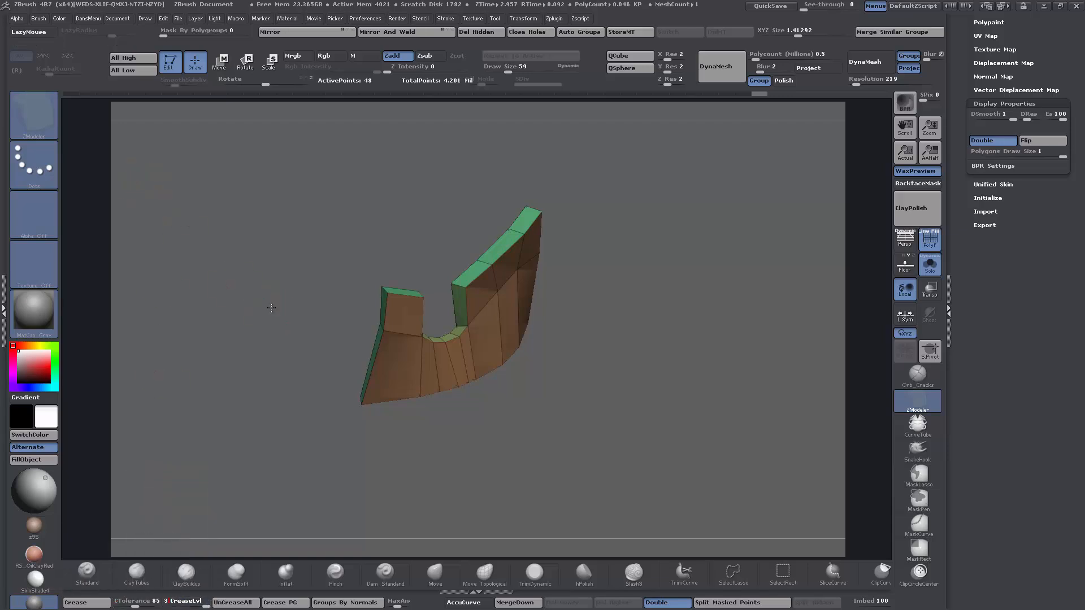
left_click_drag(226, 271, 275, 303)
key("d")
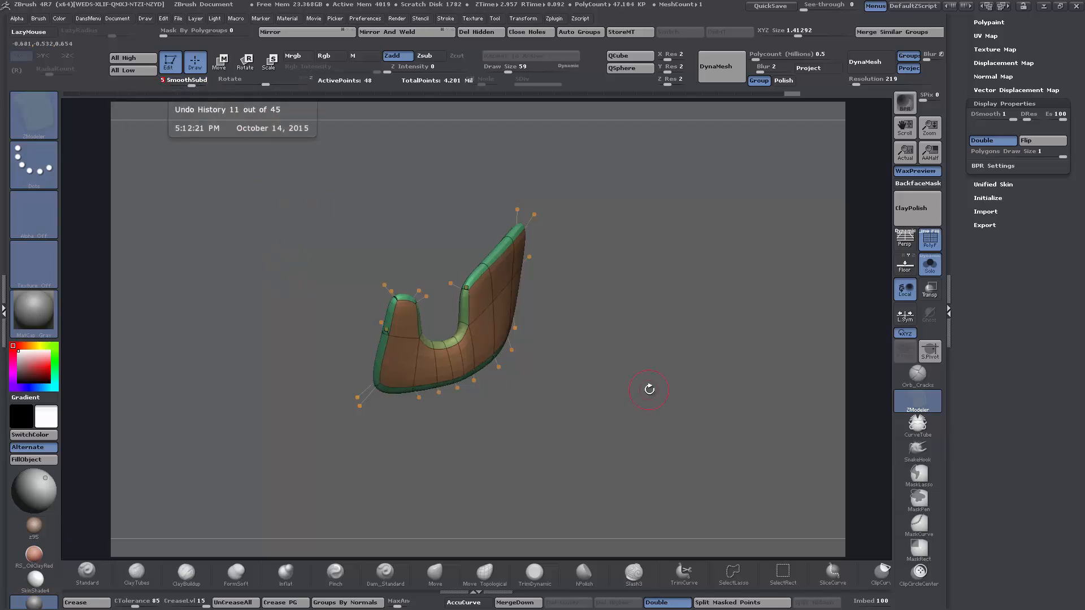
key("shift+d")
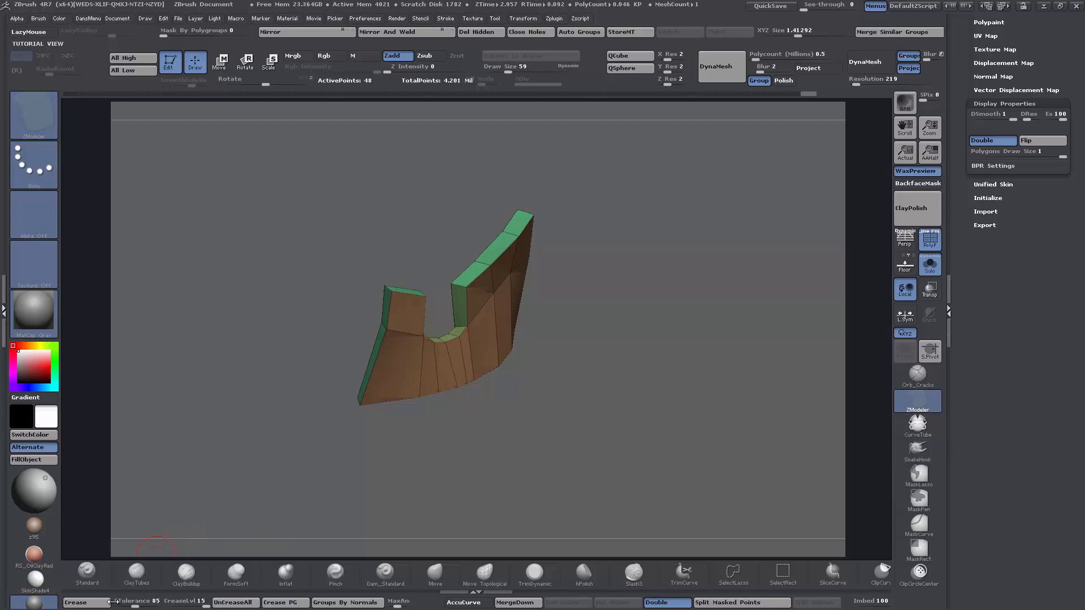
- Crease the panel's edges at the current tolerance and turn dynamic subdivision on to smooth it
left_click(84, 602)
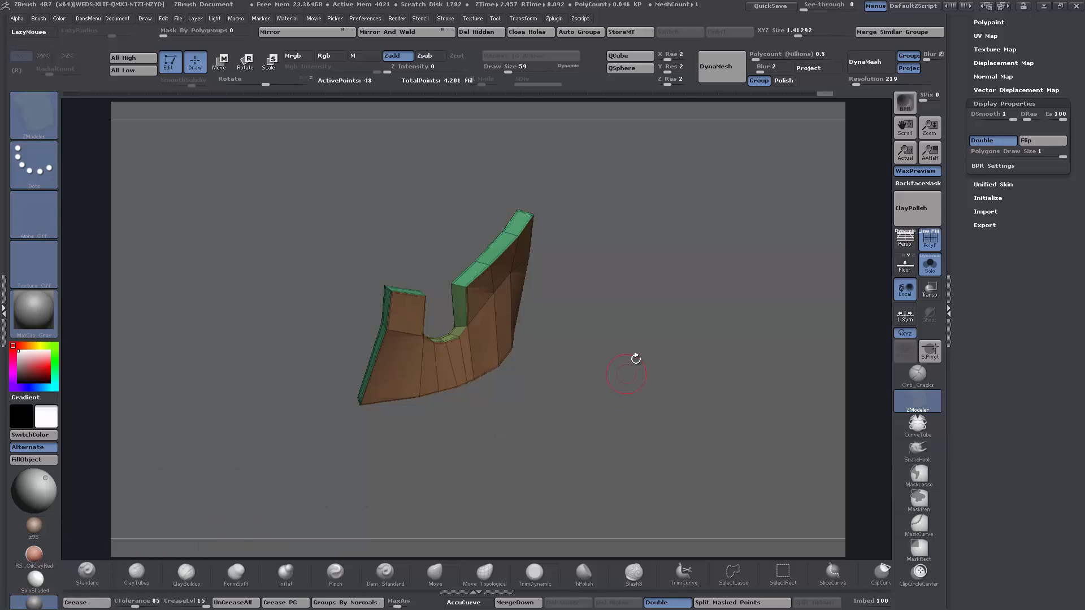
key("f")
key("d")
mouse_move(637, 403)
left_mouse_down()
mouse_move(681, 402)
mouse_move(598, 392)
mouse_move(672, 362)
mouse_move(629, 395)
mouse_move(643, 399)
left_mouse_up()
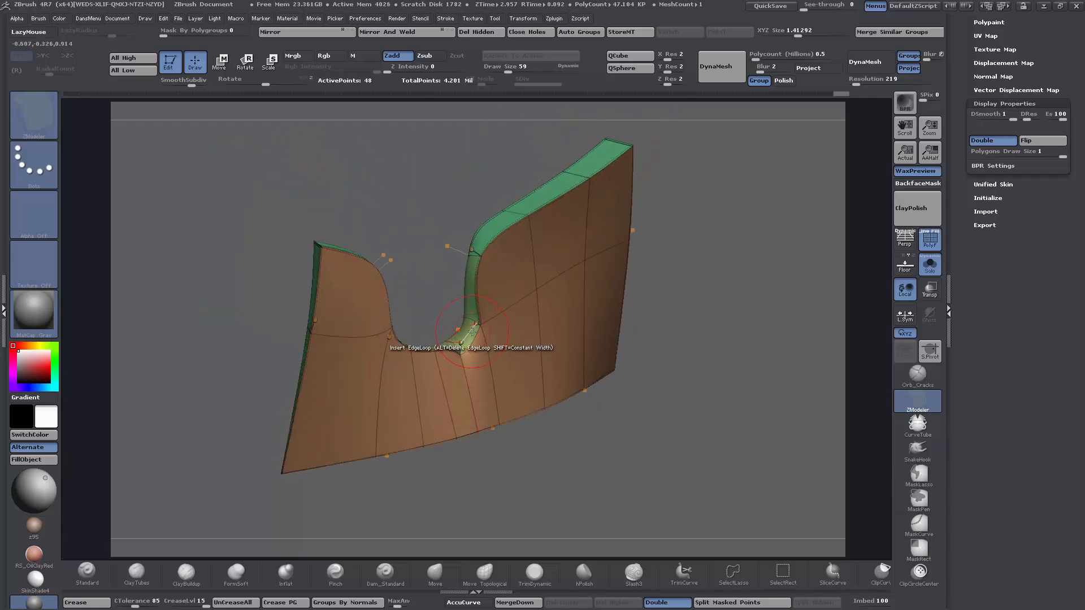
- Set the ZModeler edge action to Crease with a single edge as the target
key("space")
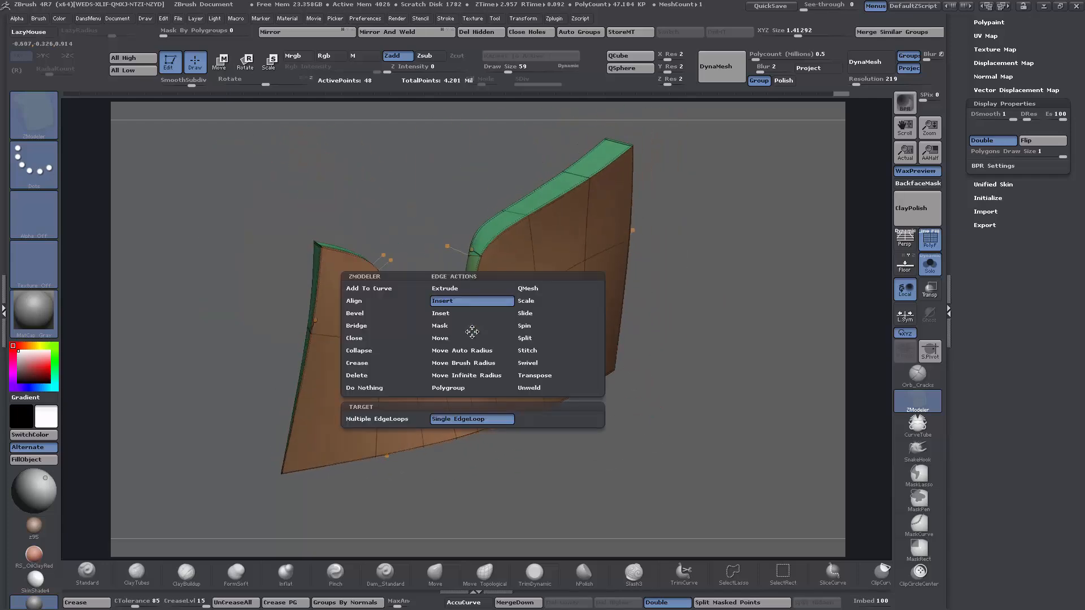
left_click(368, 365)
left_click(358, 417)
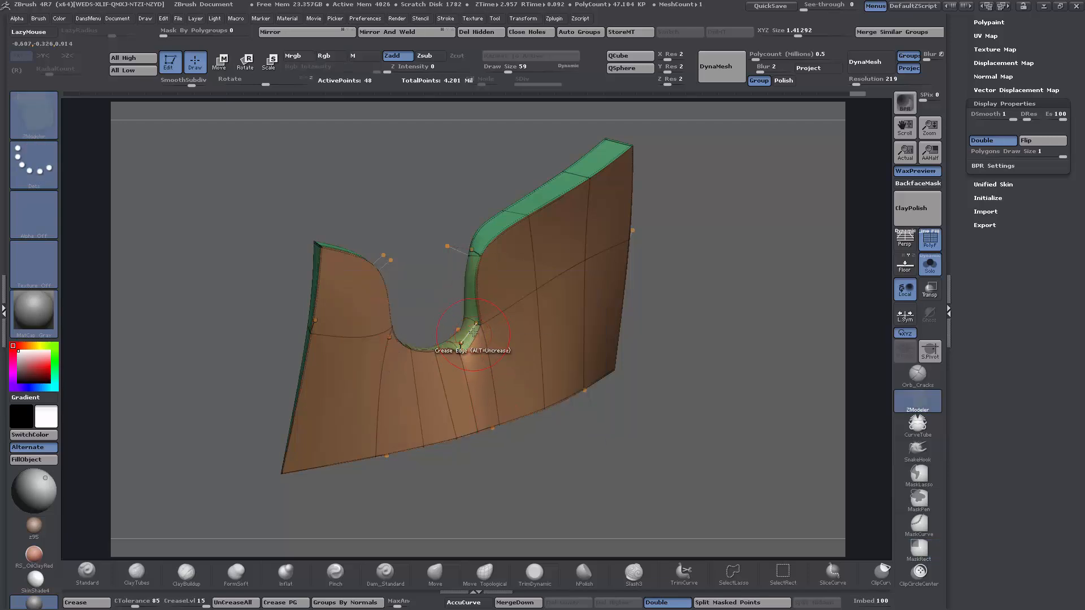
left_click_drag(601, 464, 678, 467)
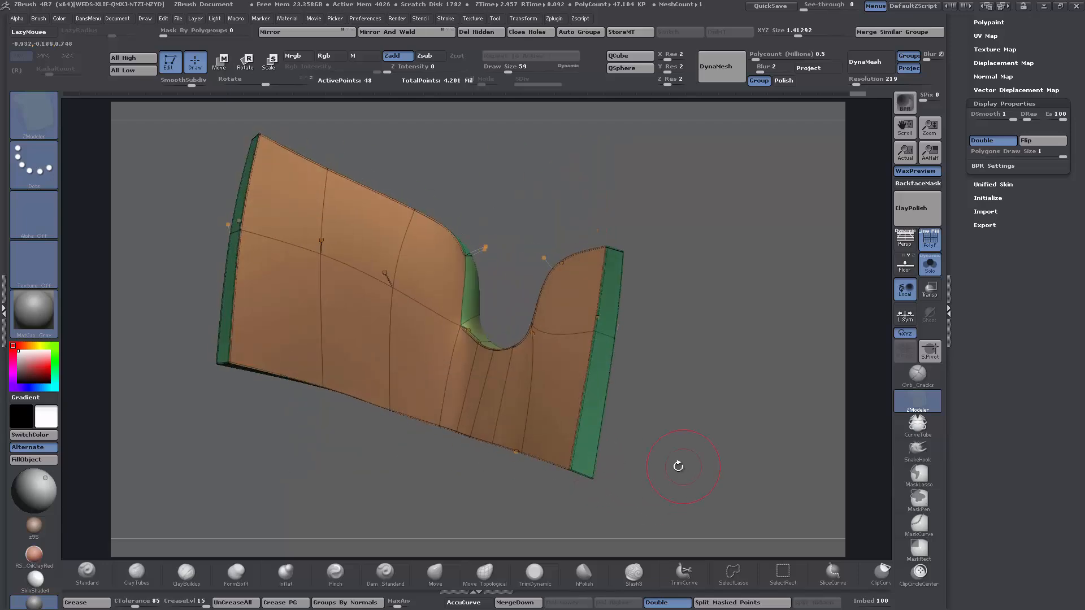
left_click_drag(703, 374, 518, 283)
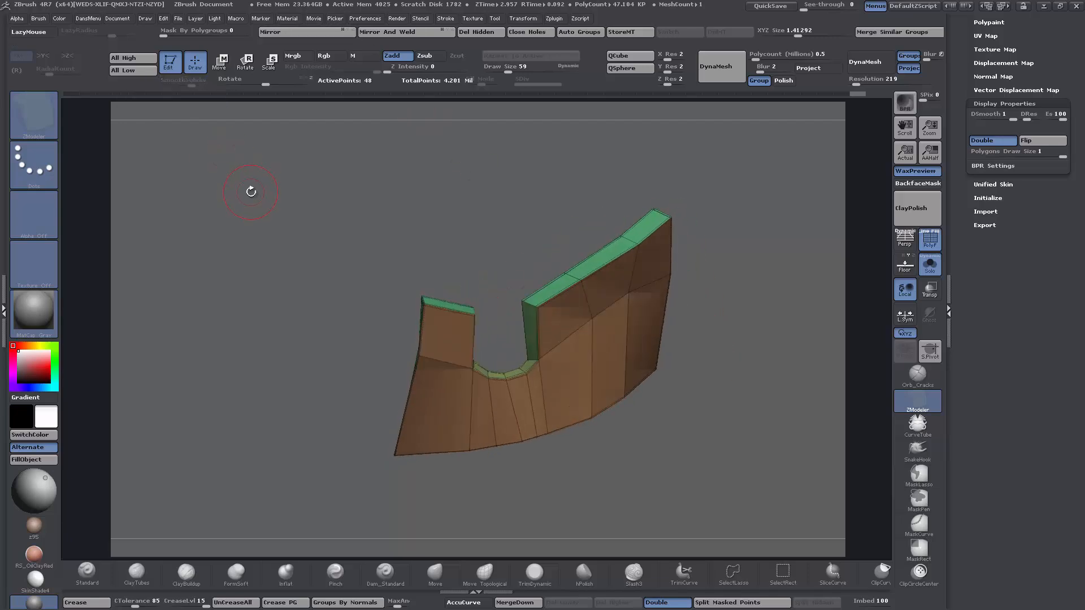
- Set the crease level to 3 and preview the dynamically smoothed panel with the polyframe hidden
left_click_drag(685, 495, 676, 466, "alt")
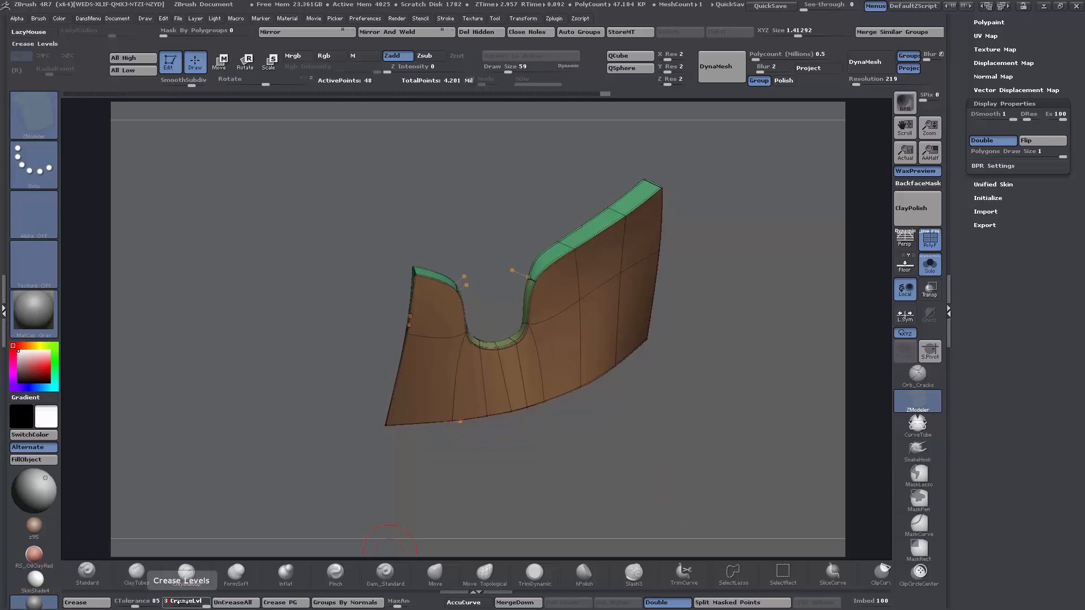
left_click_drag(318, 418, 306, 390)
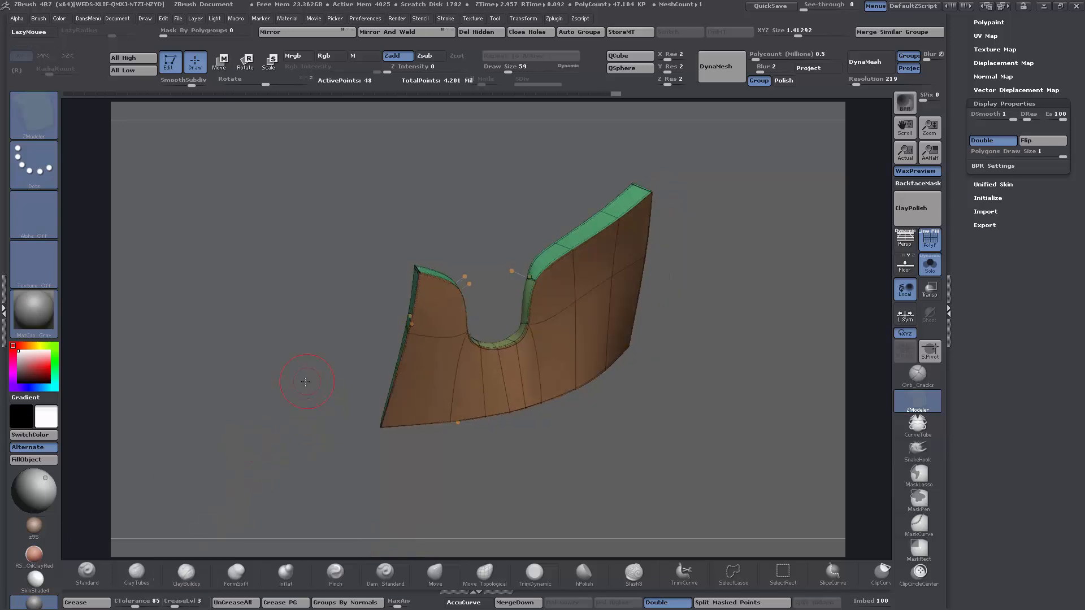
key("shift+d")
key("d")
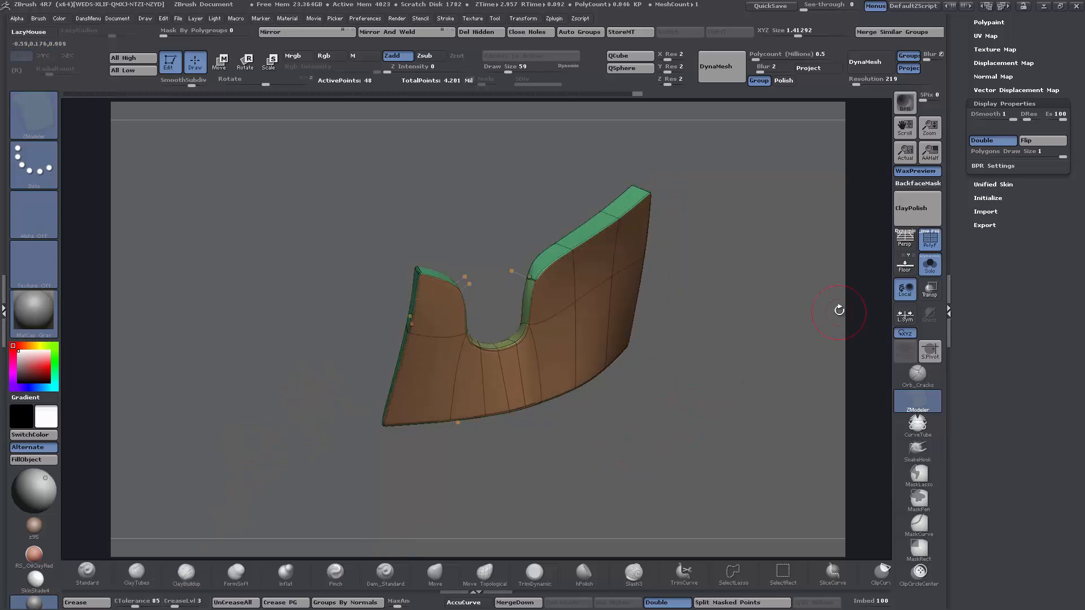
left_click(929, 240)
left_click_drag(806, 341, 773, 466)
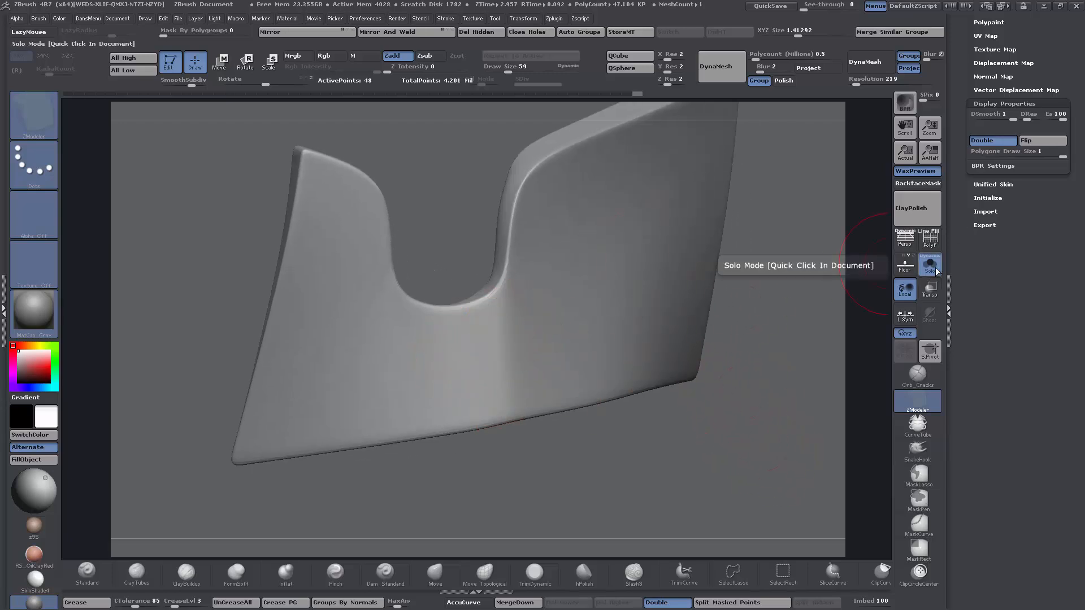
left_click(934, 249)
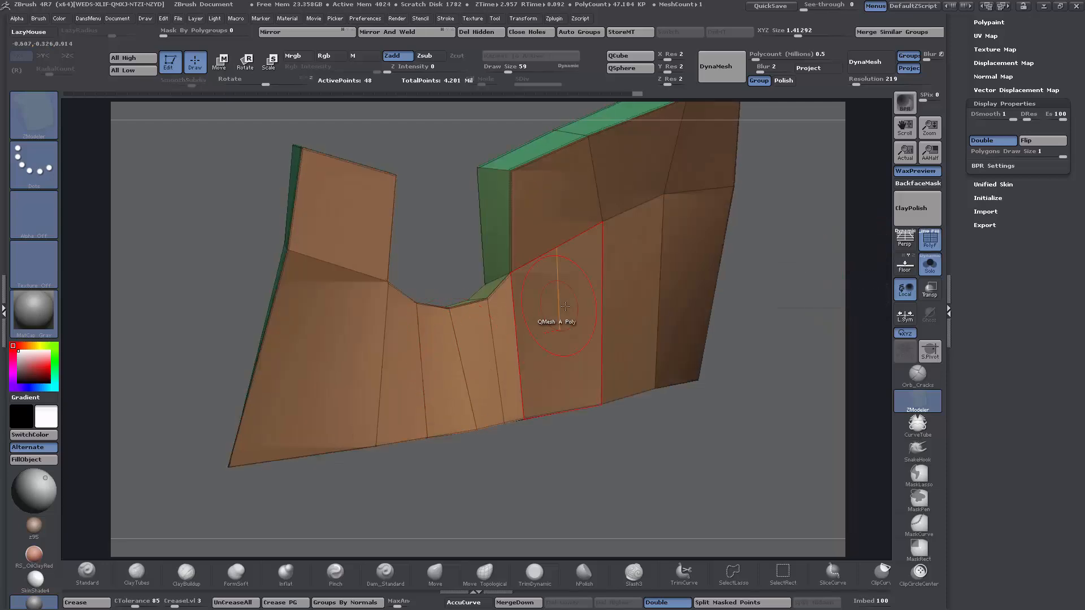
- Use the ZModeler Slide edge action to spread the three underside edges of the panel's wide section toward its outer end
left_click_drag(691, 473, 654, 386)
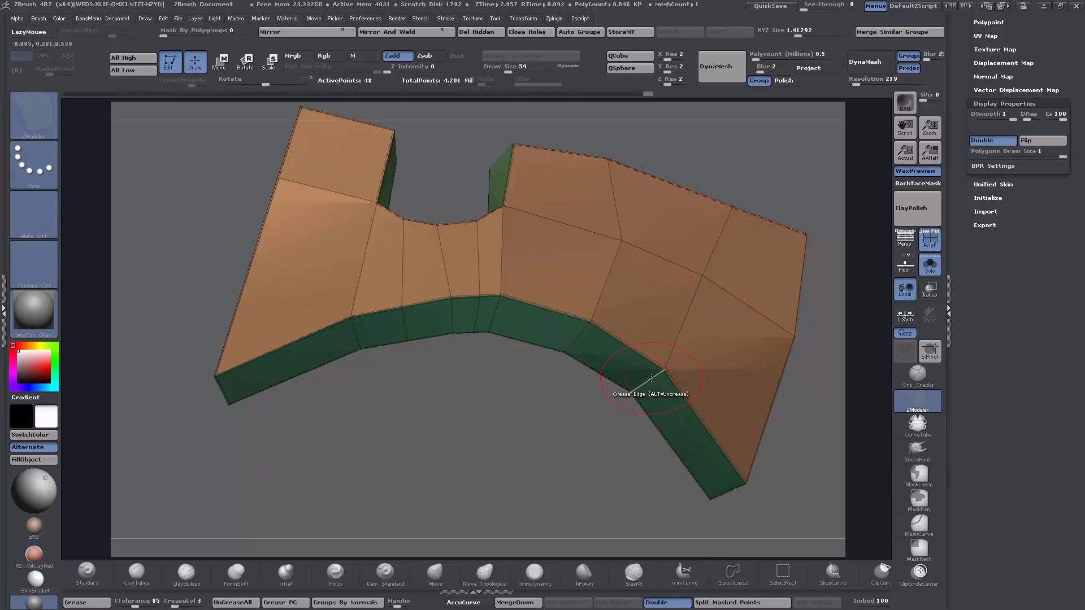
key("space")
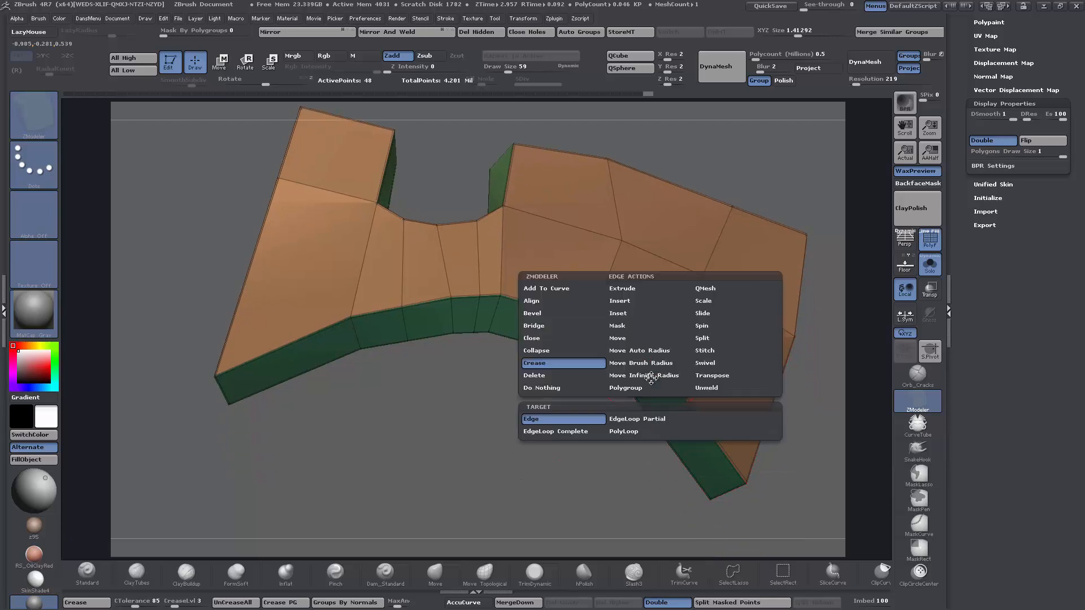
left_click(713, 314)
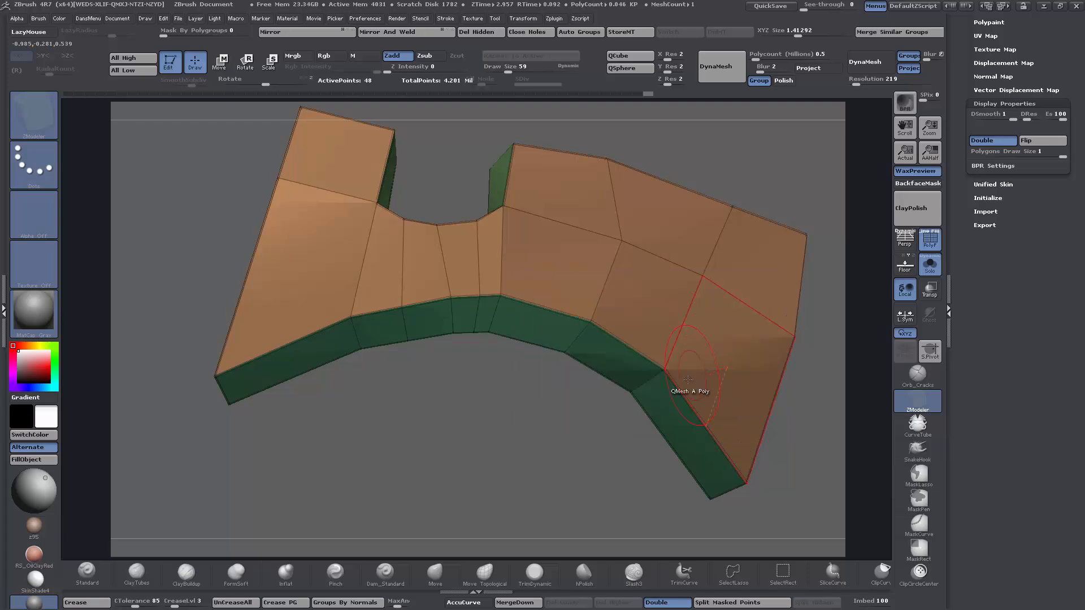
left_click_drag(682, 415, 706, 441)
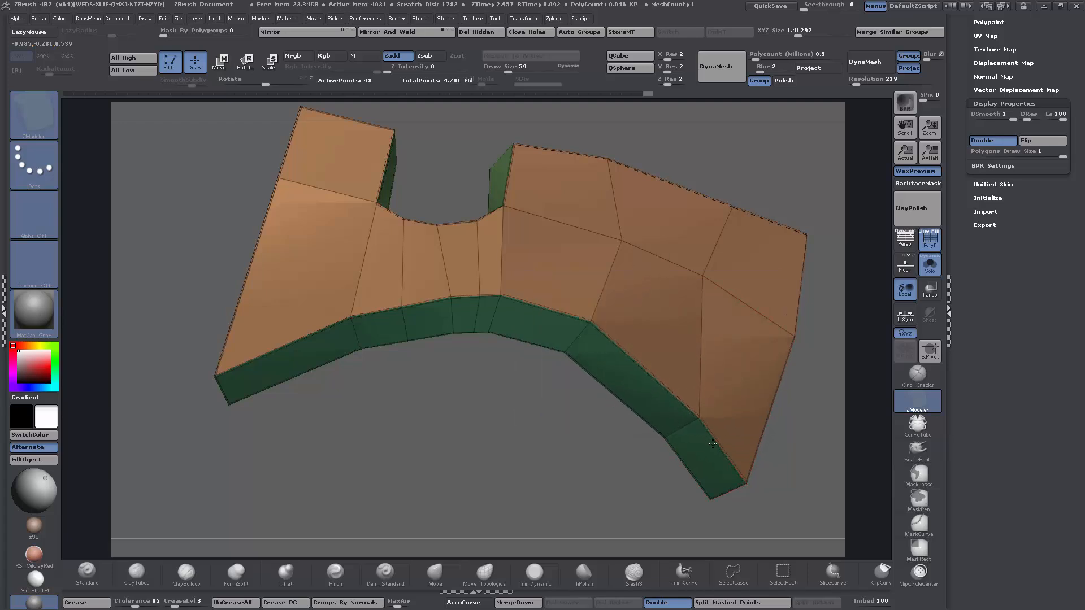
left_click_drag(577, 341, 611, 370)
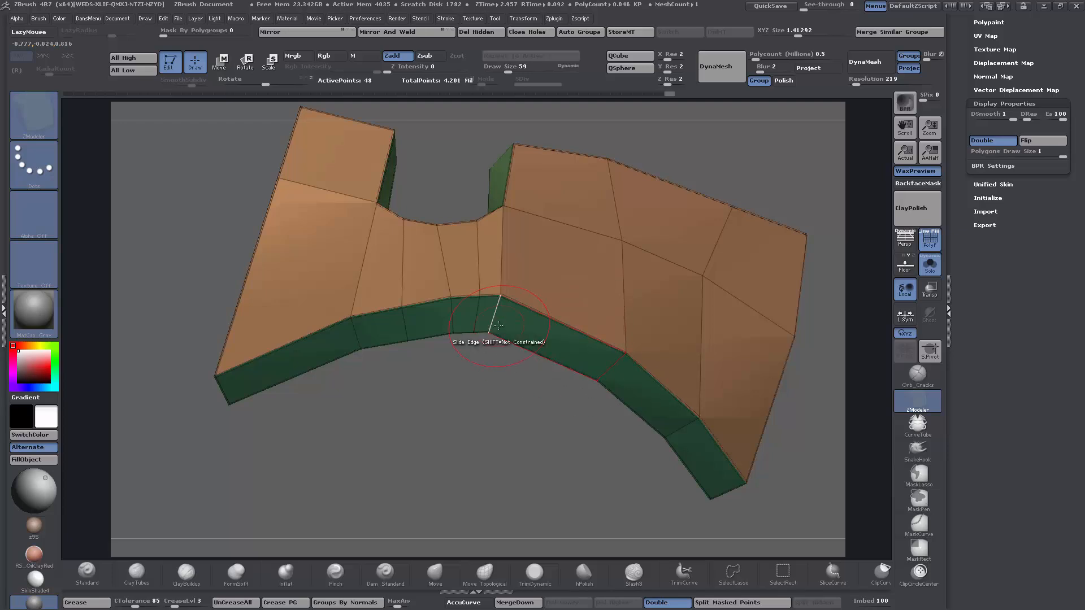
left_click_drag(501, 316, 555, 343)
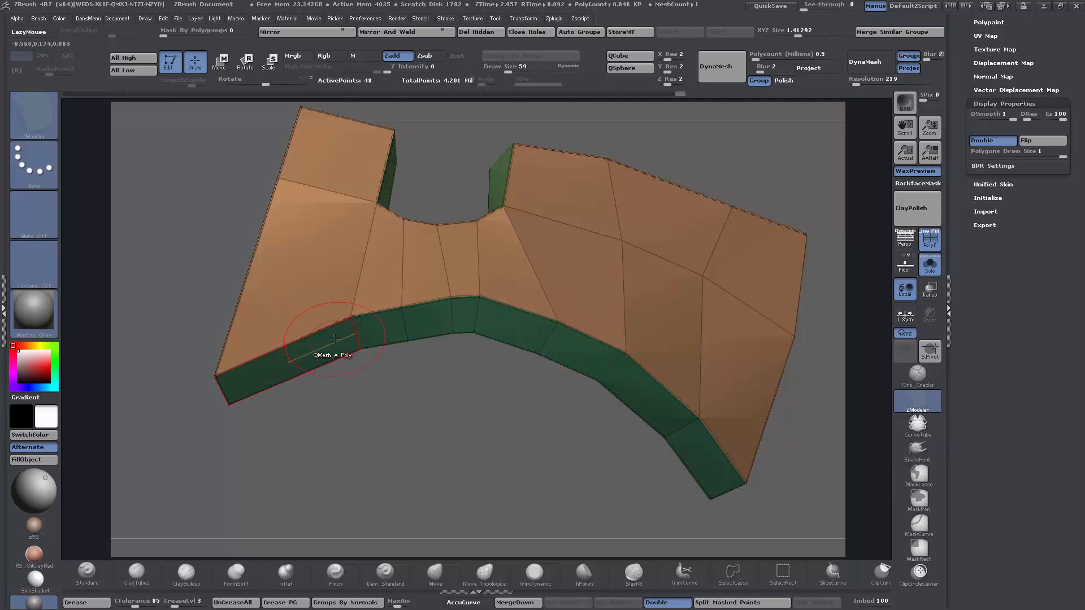
- Slide the underside edges below the notch and toward the narrow end so the segments are evenly spaced
left_click_drag(359, 333, 288, 356)
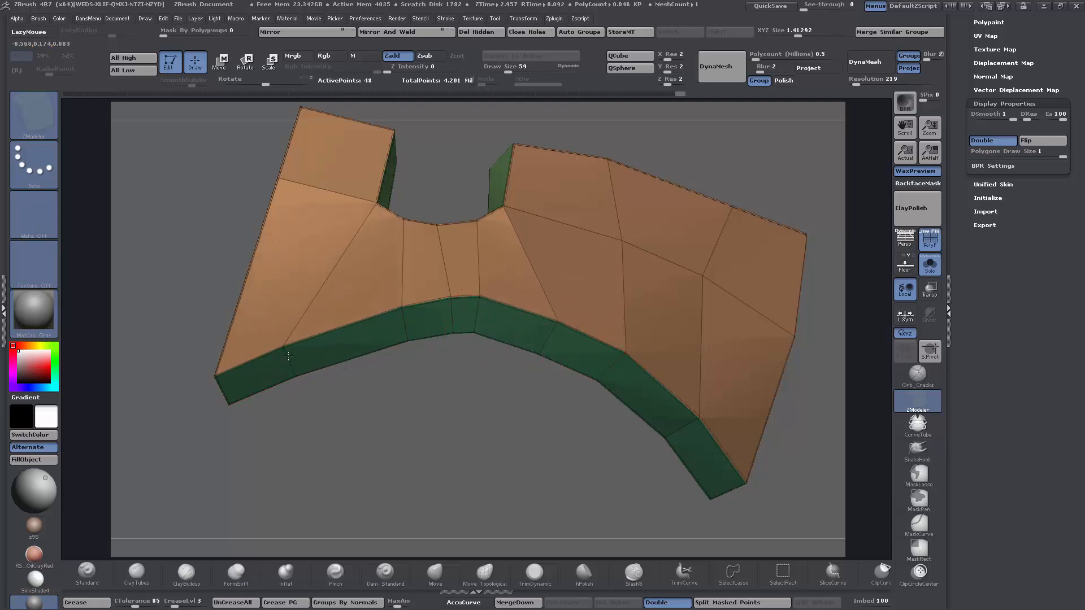
mouse_move(453, 403)
left_mouse_down()
mouse_move(477, 468)
mouse_move(492, 399)
mouse_move(439, 396)
left_mouse_up()
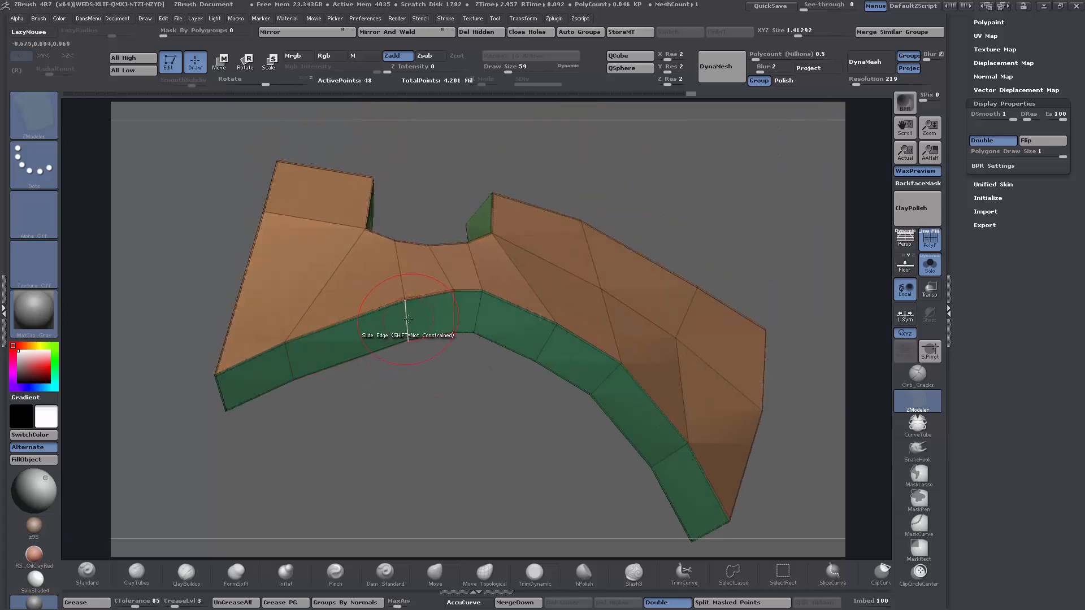
left_click_drag(408, 318, 366, 334)
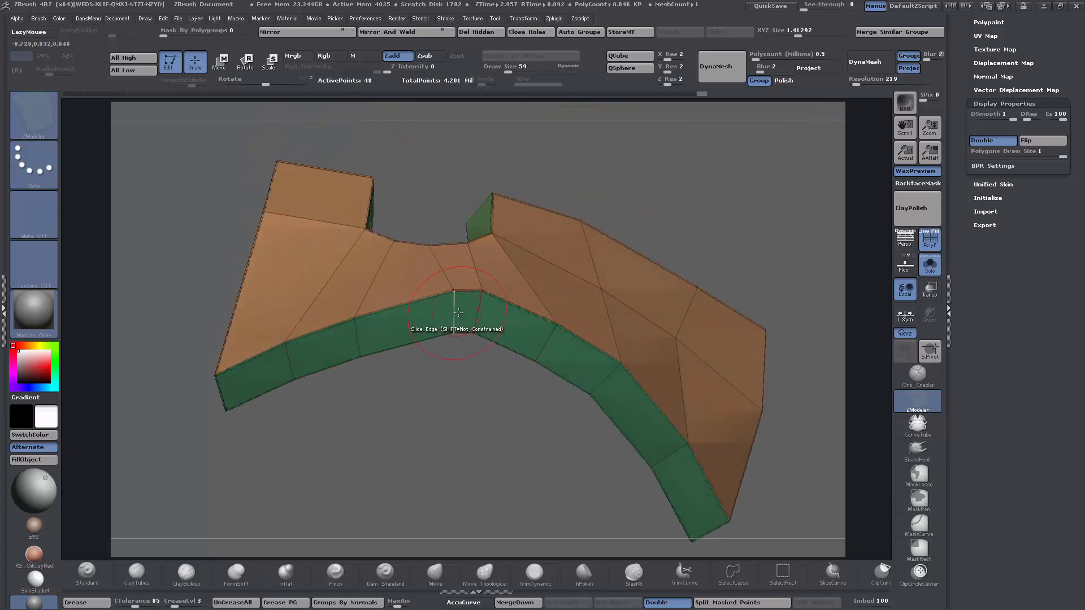
left_click_drag(449, 325, 494, 315)
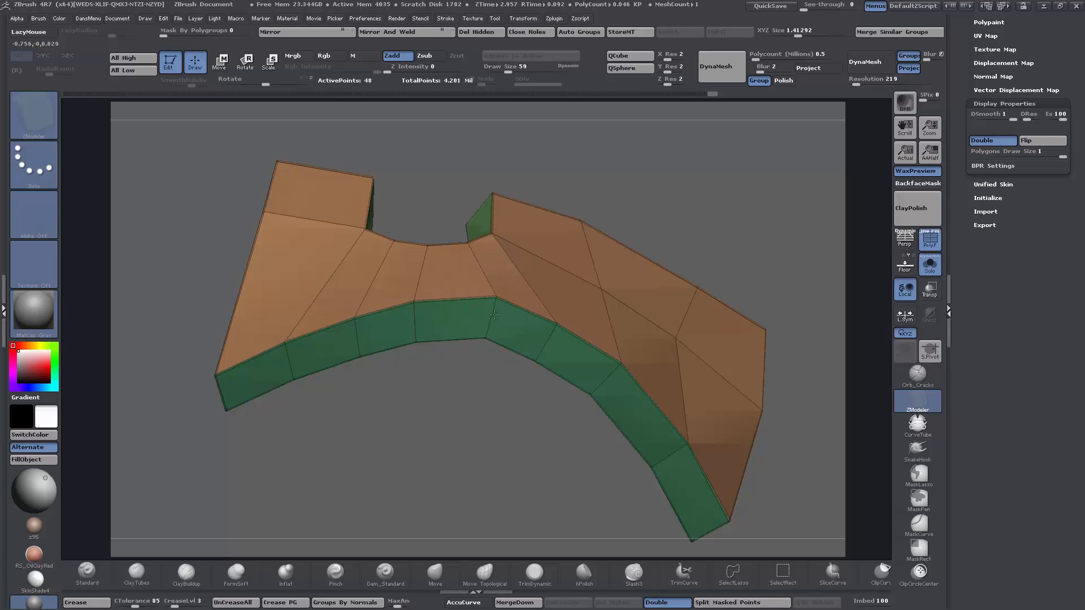
- Preview the respaced panel with dynamic subdivision and no polyframe, and return to the low-poly wireframe view
left_click_drag(452, 398, 465, 462)
key("d")
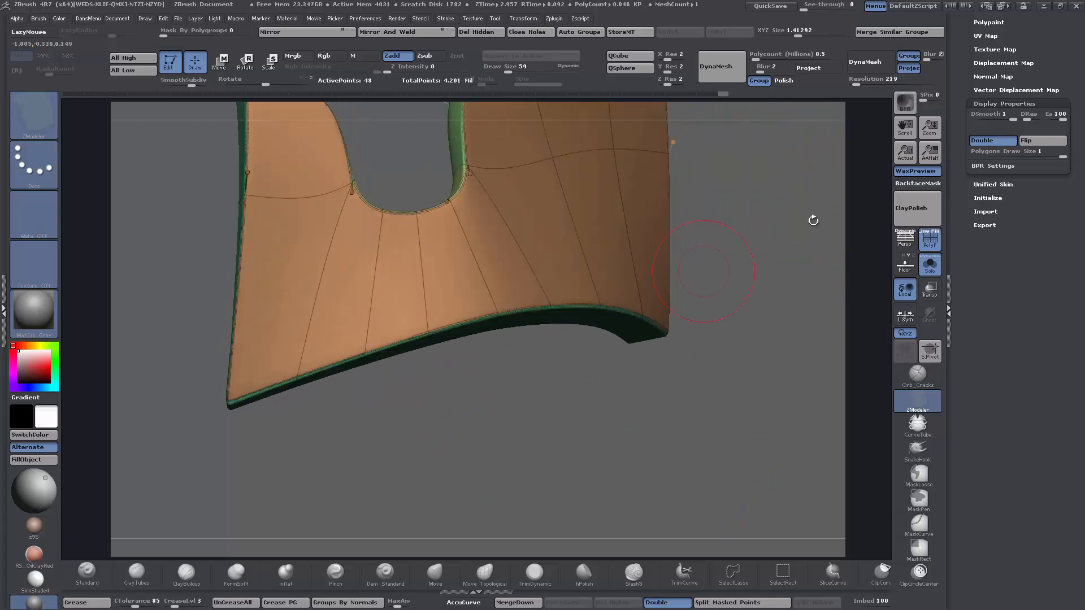
left_click(931, 244)
left_click_drag(672, 395, 573, 394, "alt")
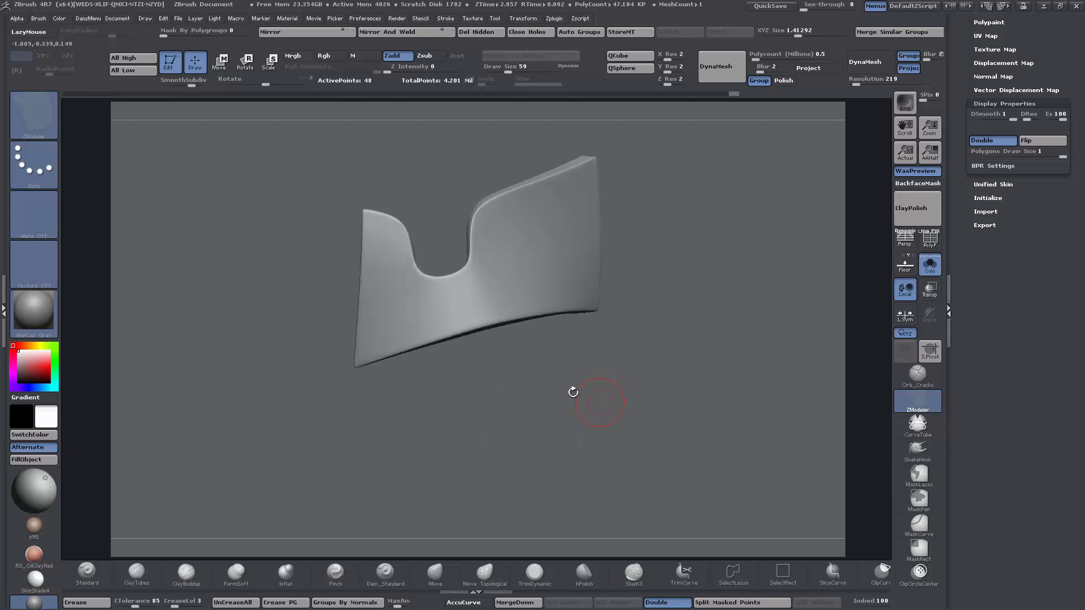
left_click(930, 242)
key("shift+d")
- Examine the low-poly panel's edge flow around the notch and along its lower edge from several angles
left_click_drag(517, 366, 642, 539, "alt")
left_click_drag(203, 234, 254, 262)
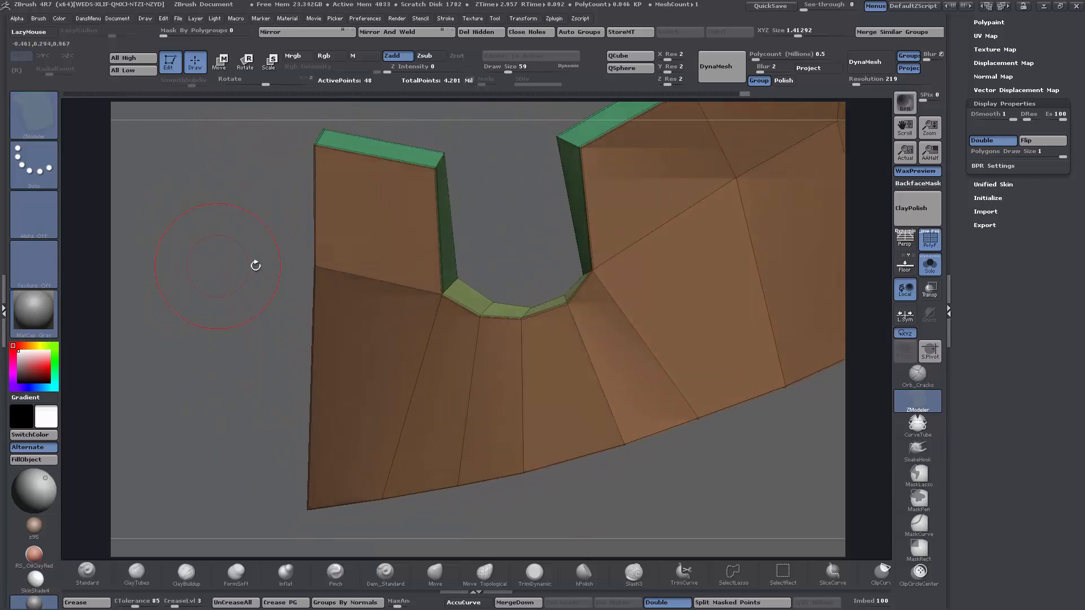
left_click_drag(271, 344, 220, 360)
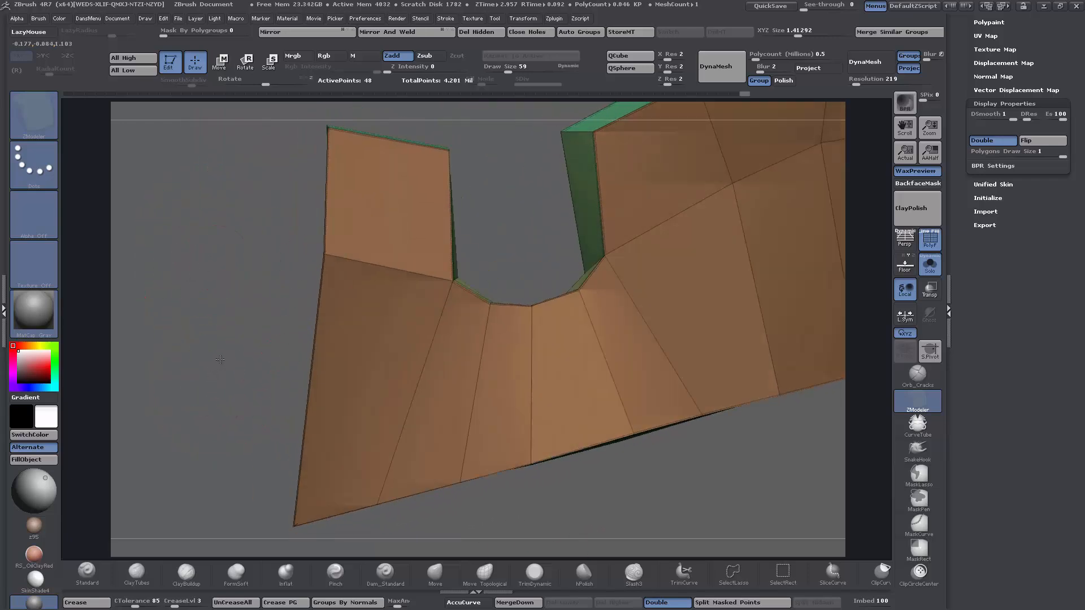
mouse_move(220, 304)
left_mouse_down("alt")
mouse_move(251, 184)
mouse_move(255, 265)
mouse_move(274, 319)
mouse_move(272, 310)
left_mouse_up("alt")
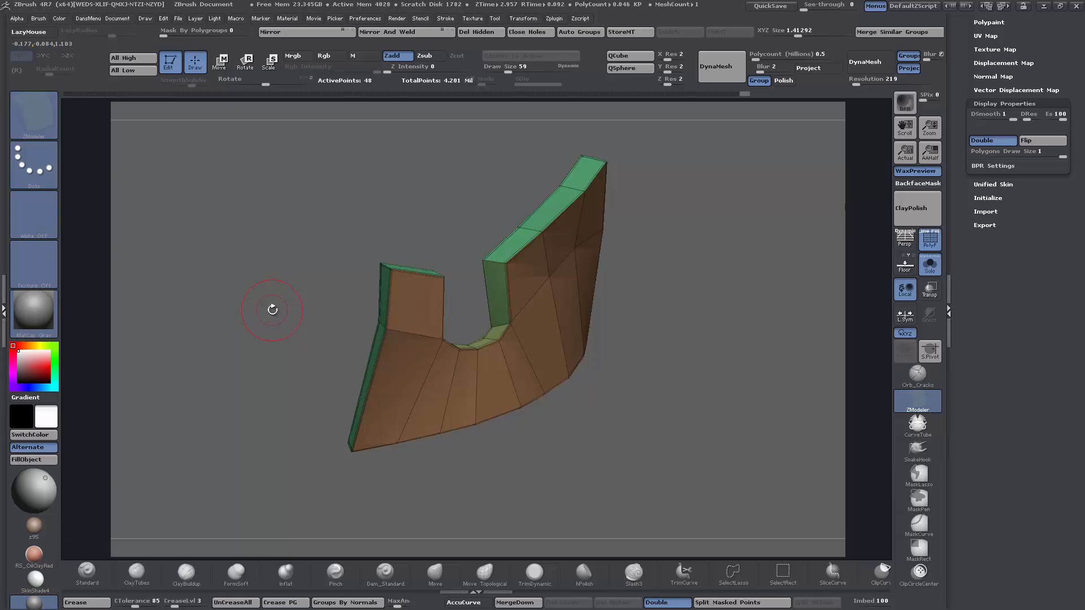
left_click_drag(703, 376, 683, 375)
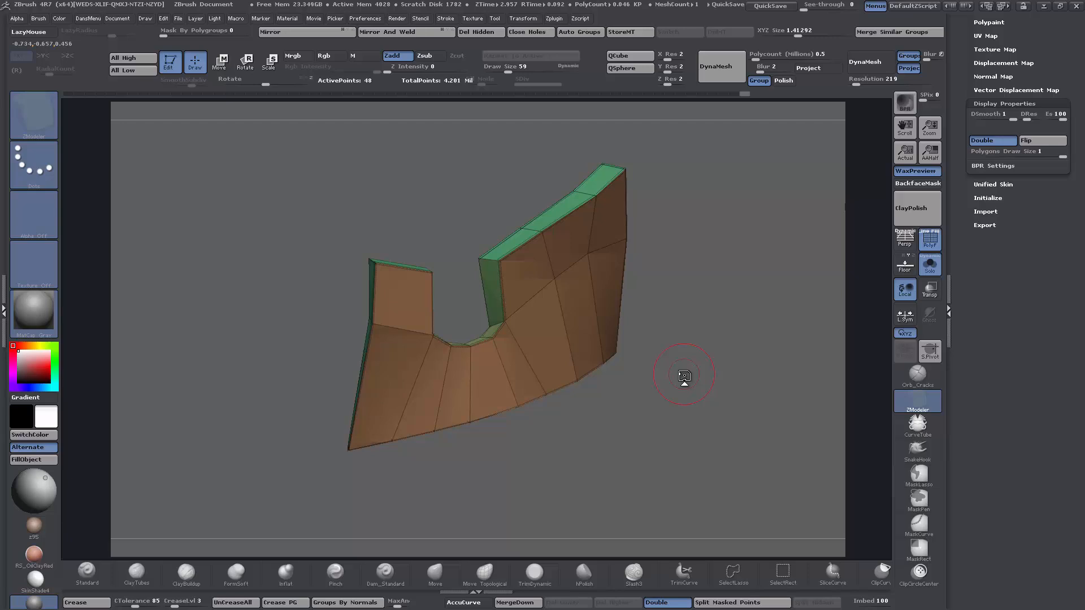
left_click_drag(698, 387, 724, 359)
left_click(929, 240)
left_click(930, 249)
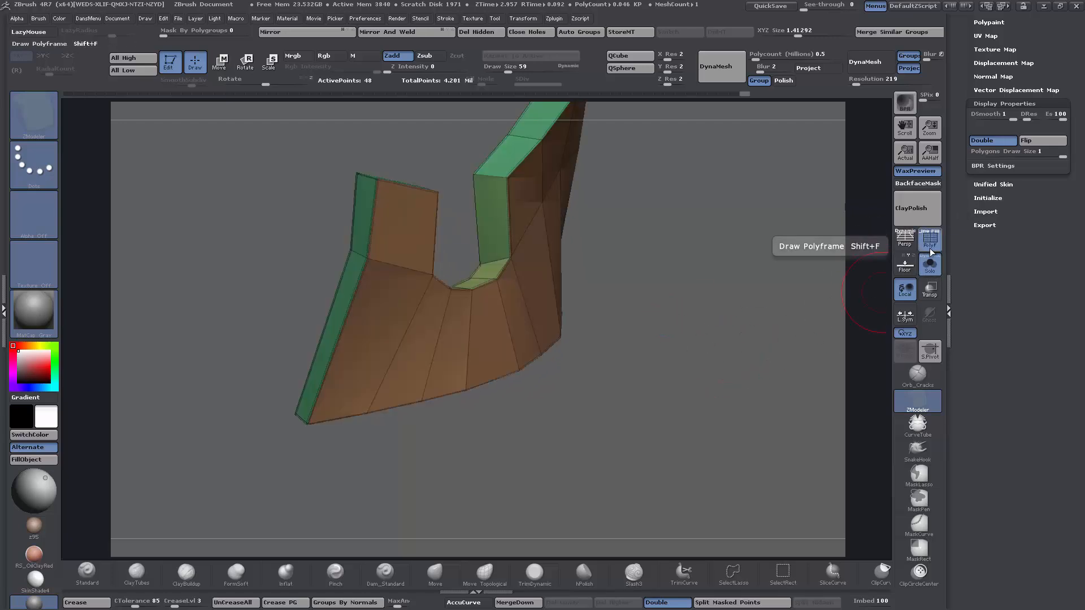
- Compare the dynamically smoothed panel with and without the polyframe, and turn dynamic subdivision off
key("d")
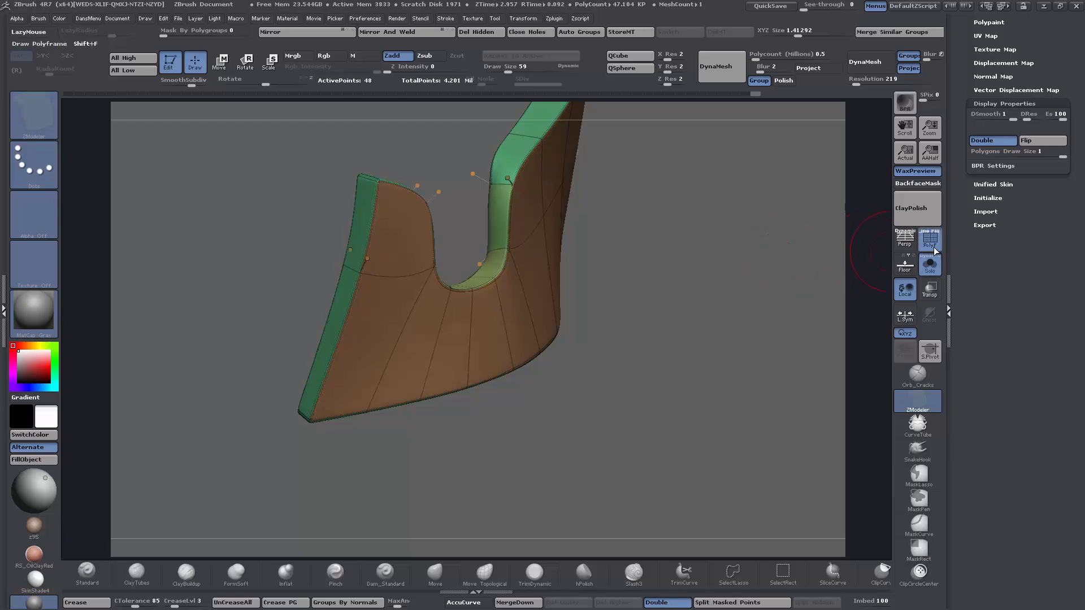
left_click_drag(584, 371, 587, 369)
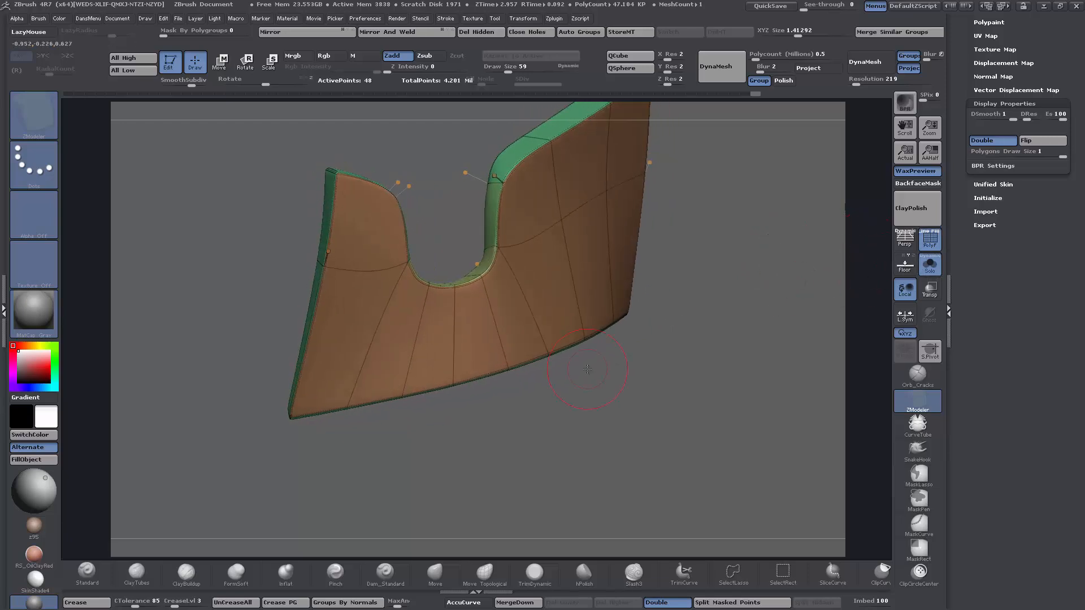
left_click(923, 242)
left_click_drag(779, 387, 691, 379)
key("shift+d")
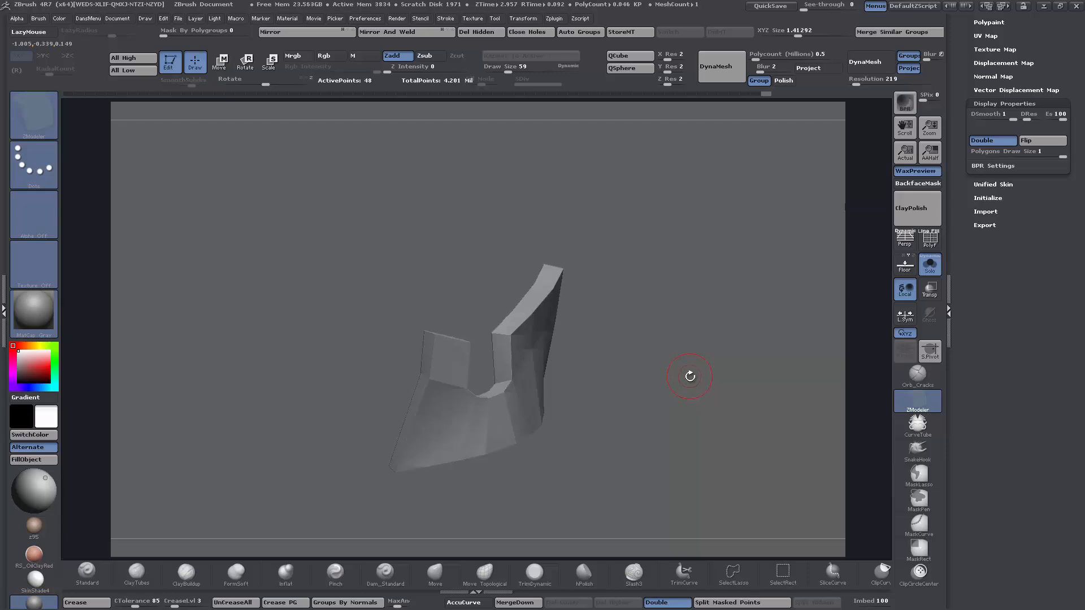
- Divide the panel mesh up to subdivision level 6
key("ctrl")
key("ctrl+d")
key("ctrl+d")
key("ctrl+d")
key("ctrl+d")
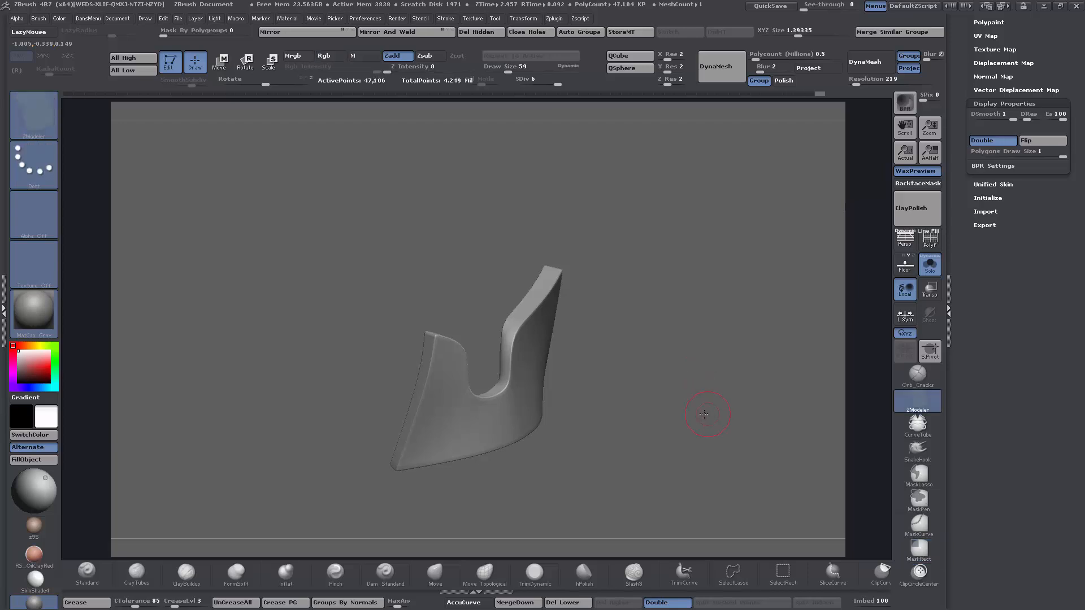
- Inspect the subdivided panel's creased edges from several angles, briefly showing its polyframe
left_click_drag(702, 412, 731, 383)
left_click(935, 243)
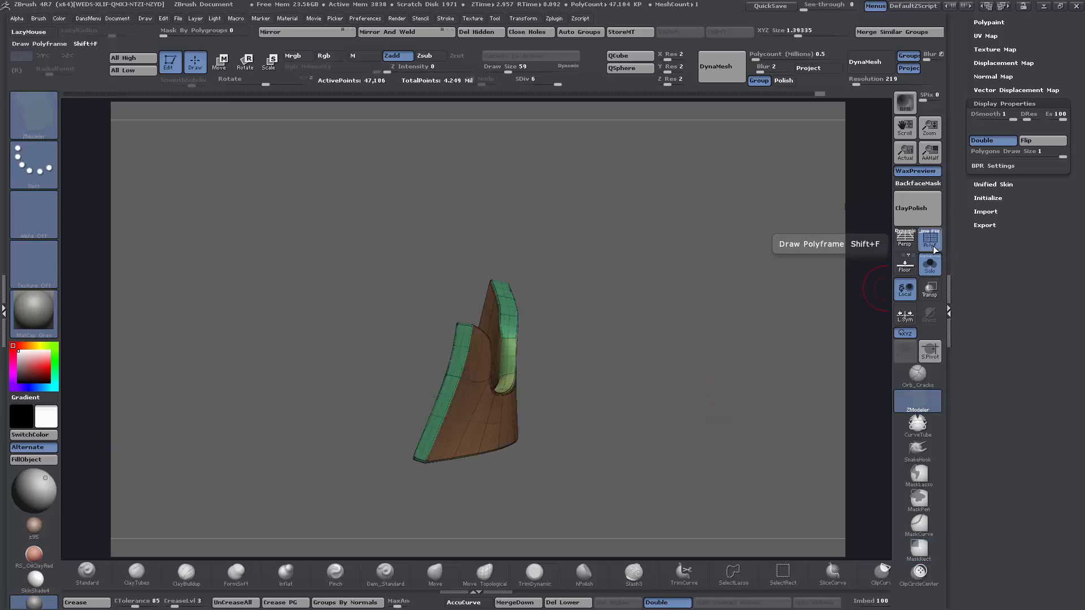
left_click(934, 249)
mouse_move(710, 351)
left_mouse_down()
mouse_move(685, 354)
mouse_move(691, 345)
mouse_move(749, 364)
mouse_move(702, 371)
left_mouse_up()
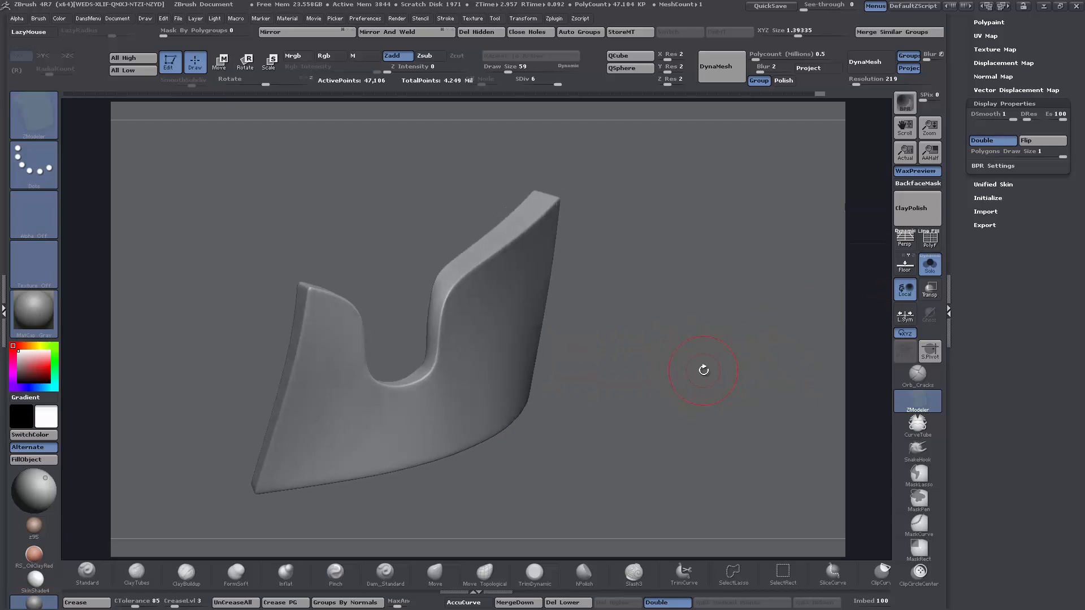
mouse_move(695, 408)
left_mouse_down()
mouse_move(715, 407)
mouse_move(687, 411)
mouse_move(689, 351)
mouse_move(746, 337)
left_mouse_up()
key("ctrl")
key("ctrl")
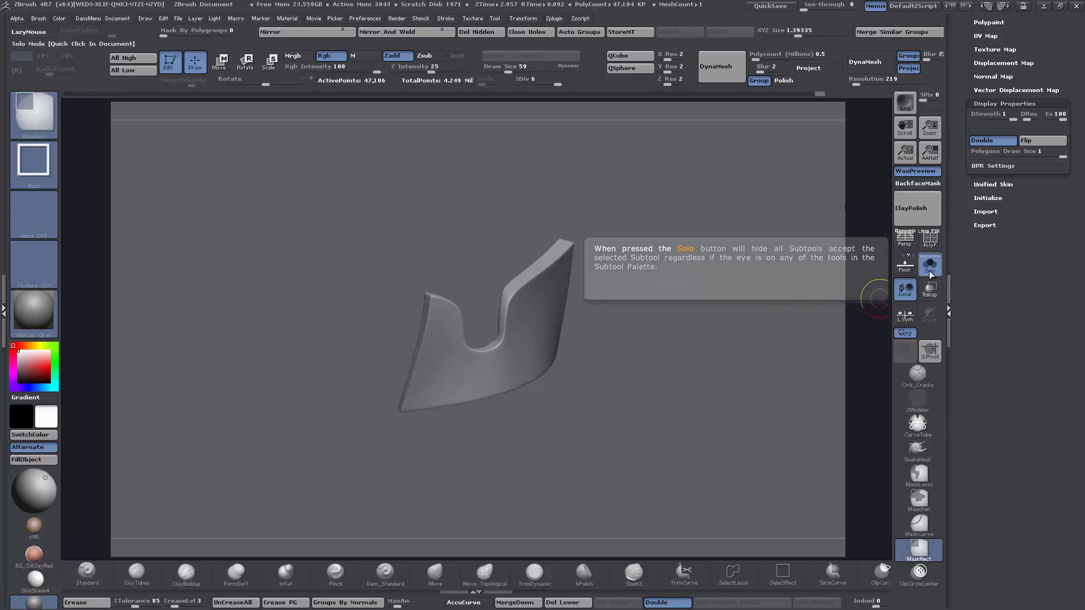
- Undo the panel's subdivisions to restore the undivided base mesh
key("shift+d")
key("shift+d")
key("shift+d")
key("ctrl+z")
key("ctrl+z")
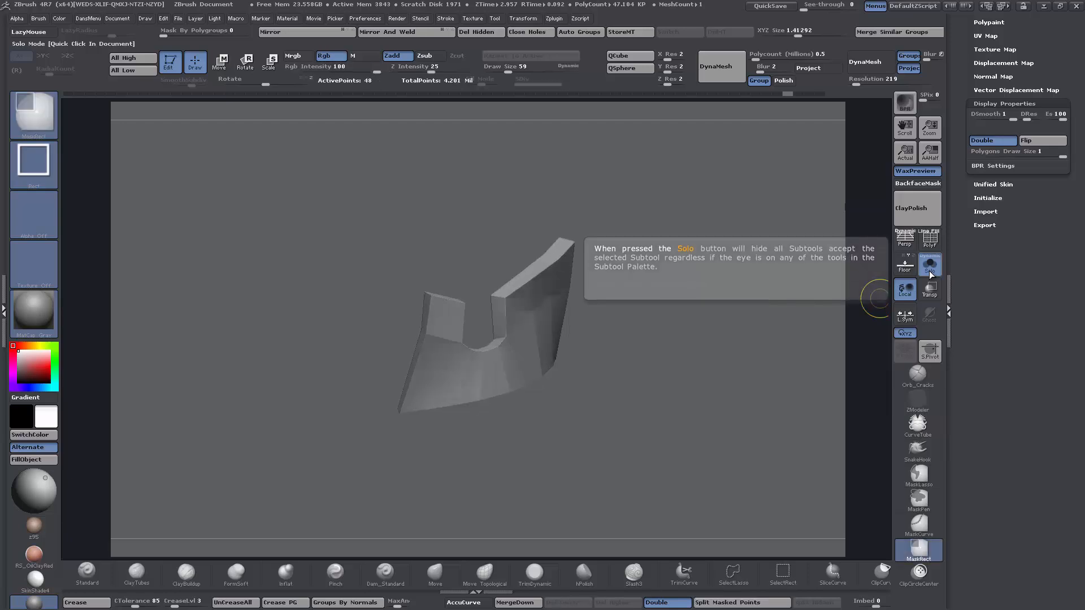
- Show the panel's polyframe and switch its material to SkinShade4
left_click_drag(694, 400, 672, 484)
left_click(928, 248)
left_click(35, 579)
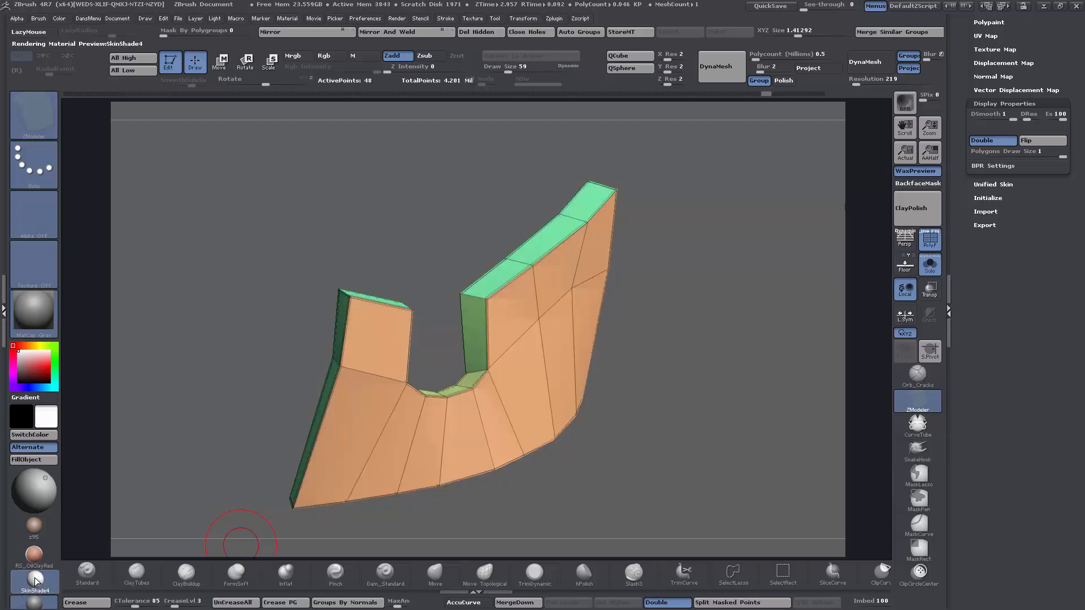
- Display the SubTool list and move the cheek panel's subtool to the end of the list
mouse_move(716, 369)
left_mouse_down()
mouse_move(676, 367)
mouse_move(701, 370)
left_mouse_up()
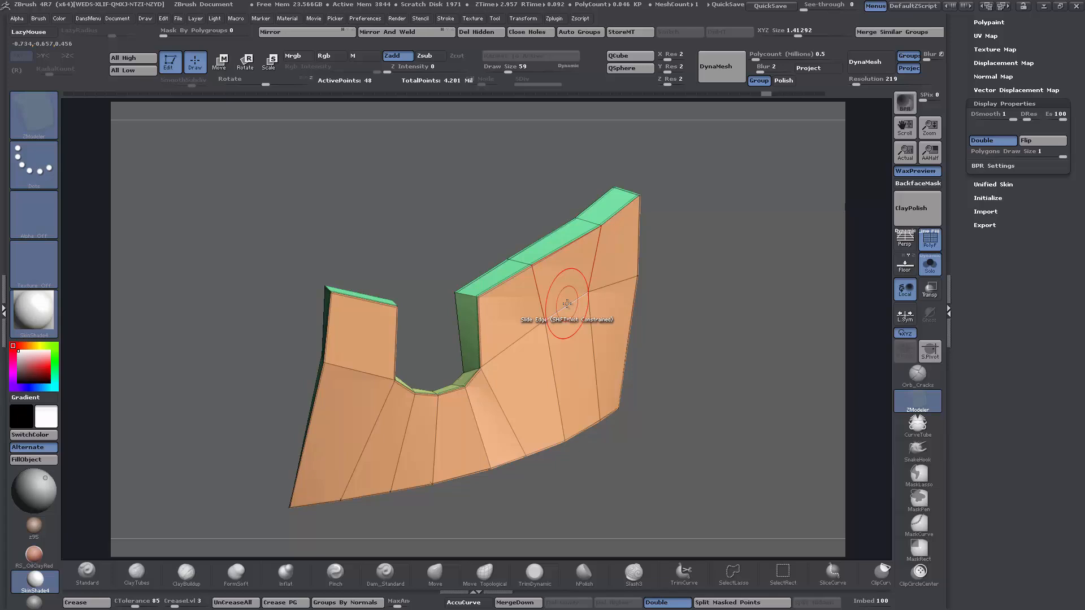
left_click_drag(566, 303, 579, 310)
left_click_drag(959, 218, 966, 318)
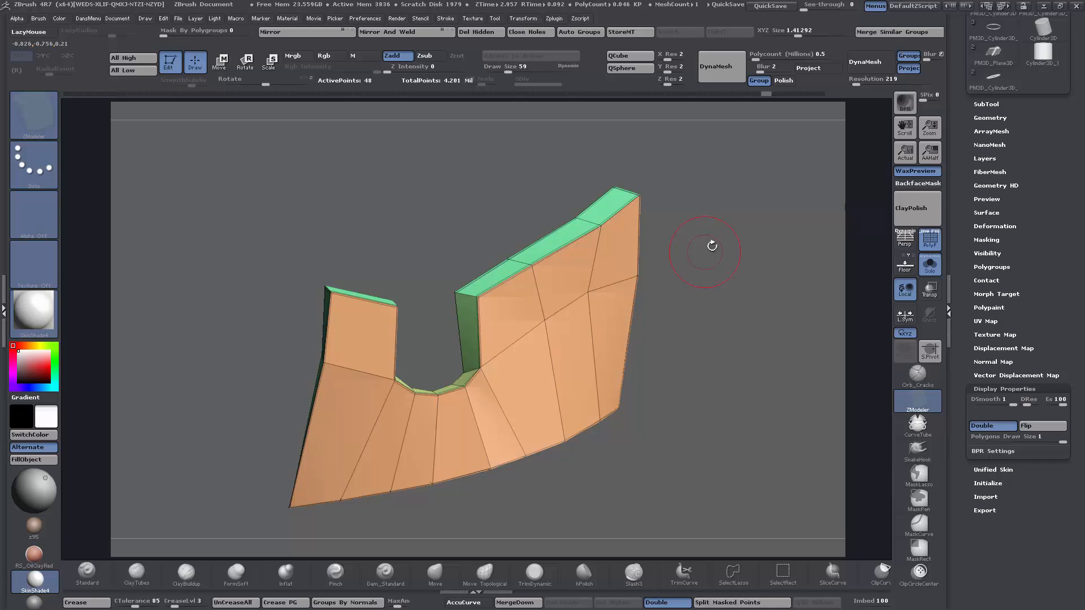
left_click(985, 103)
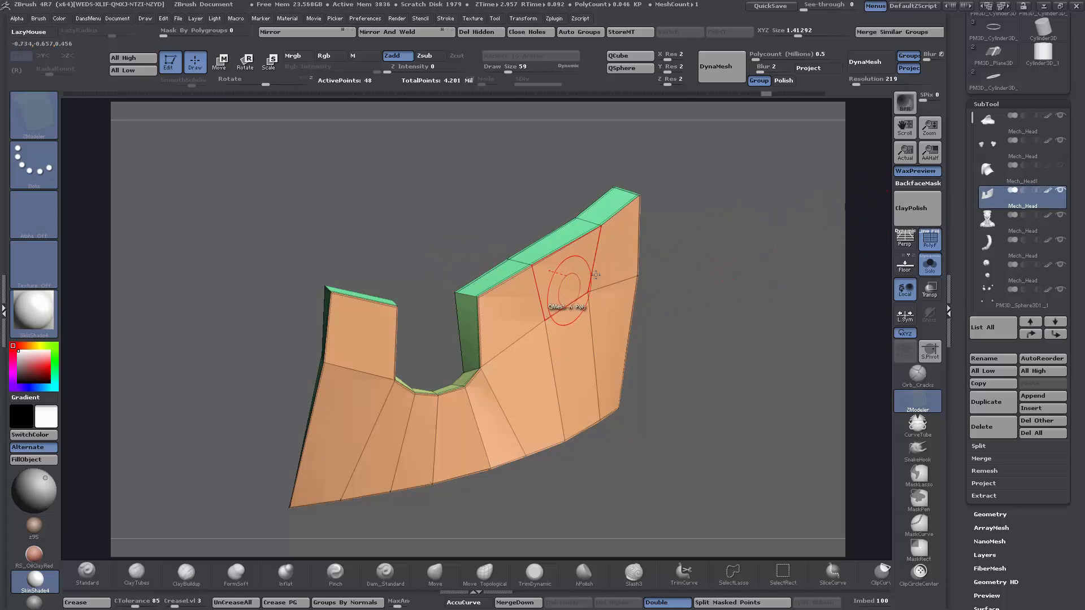
mouse_move(735, 237)
left_mouse_down()
mouse_move(743, 254)
mouse_move(731, 255)
left_mouse_up()
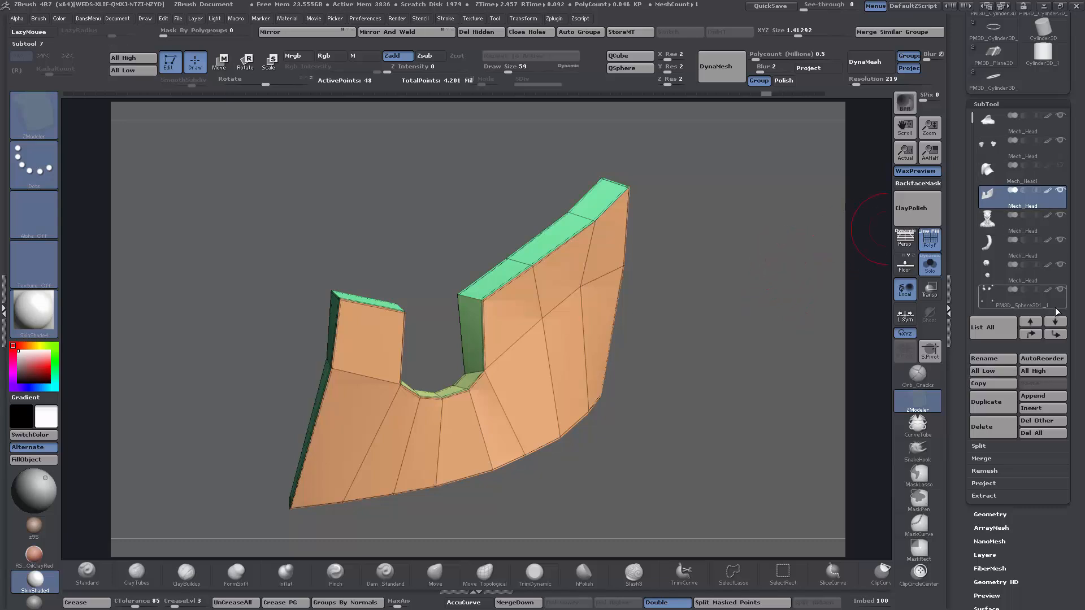
left_click(1056, 335, "shift")
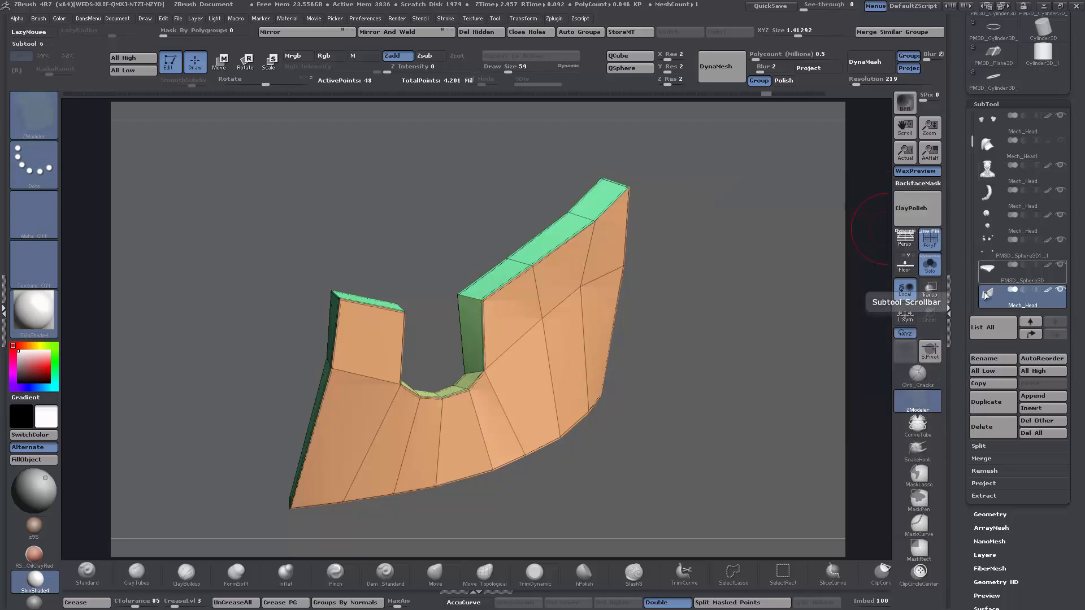
left_click_drag(697, 313, 462, 410)
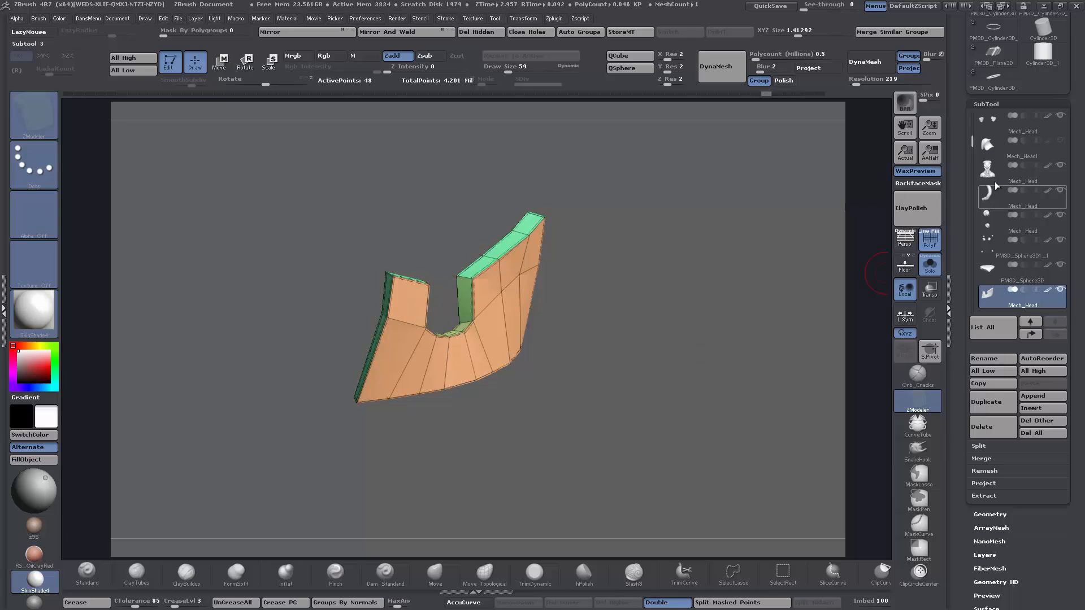
- Open the ZRemesher settings within the cheek panel's geometry options
left_click_drag(959, 183, 968, 70)
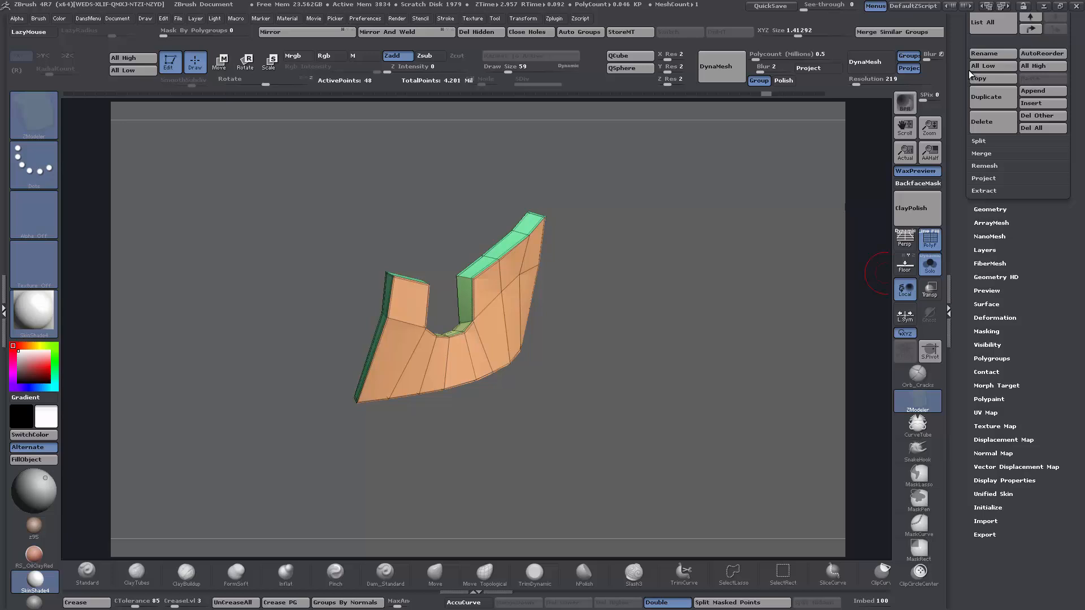
left_click(990, 209)
left_click_drag(582, 367, 675, 341)
key("ctrl+shift+t")
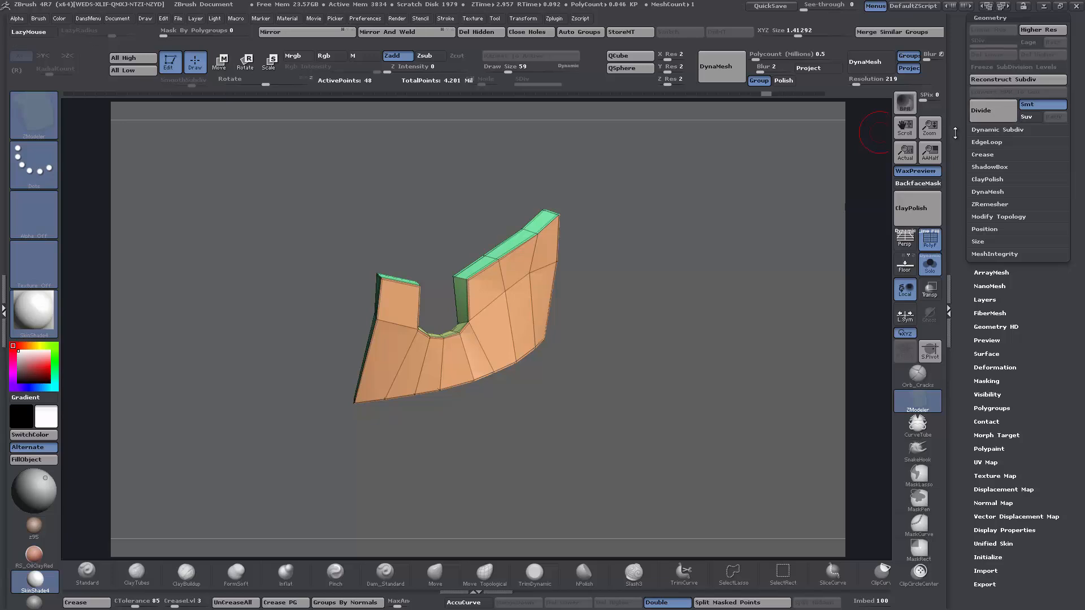
left_click_drag(962, 133, 962, 138)
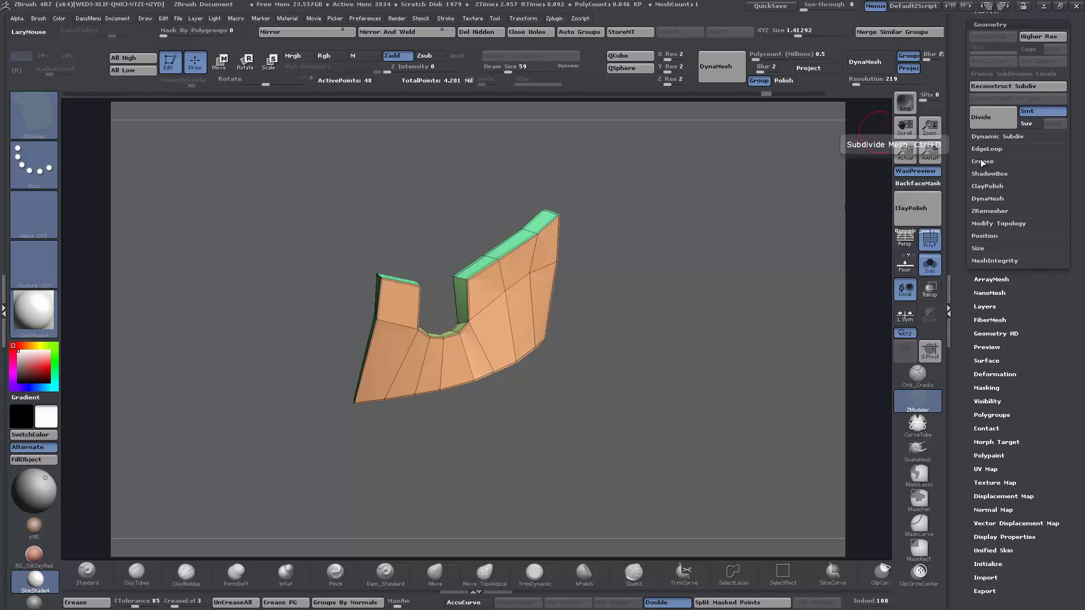
left_click(987, 212)
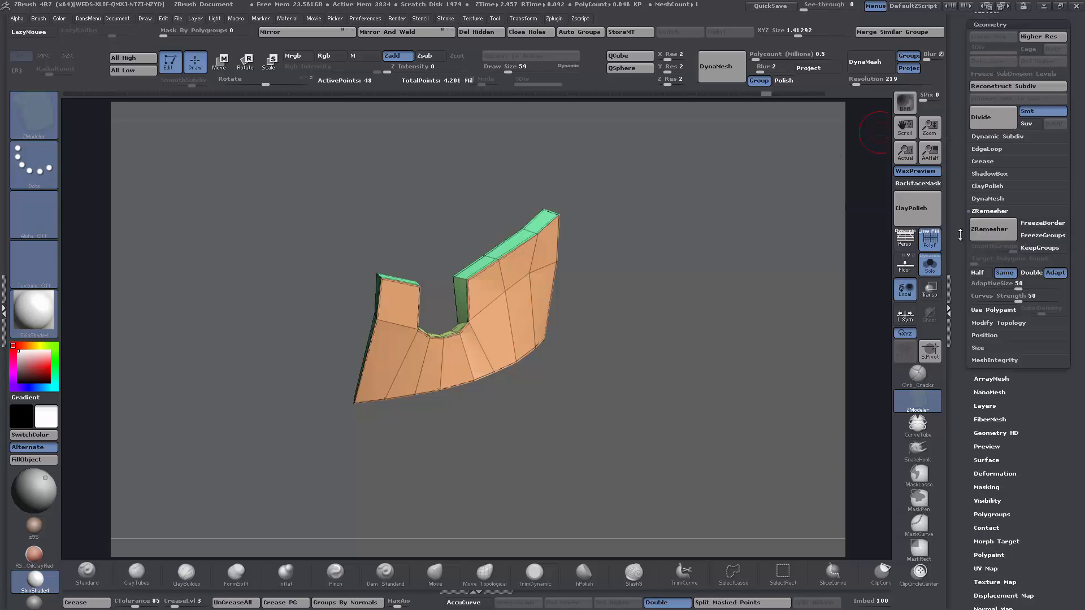
left_click_drag(961, 232, 961, 240)
left_click_drag(661, 272, 672, 322)
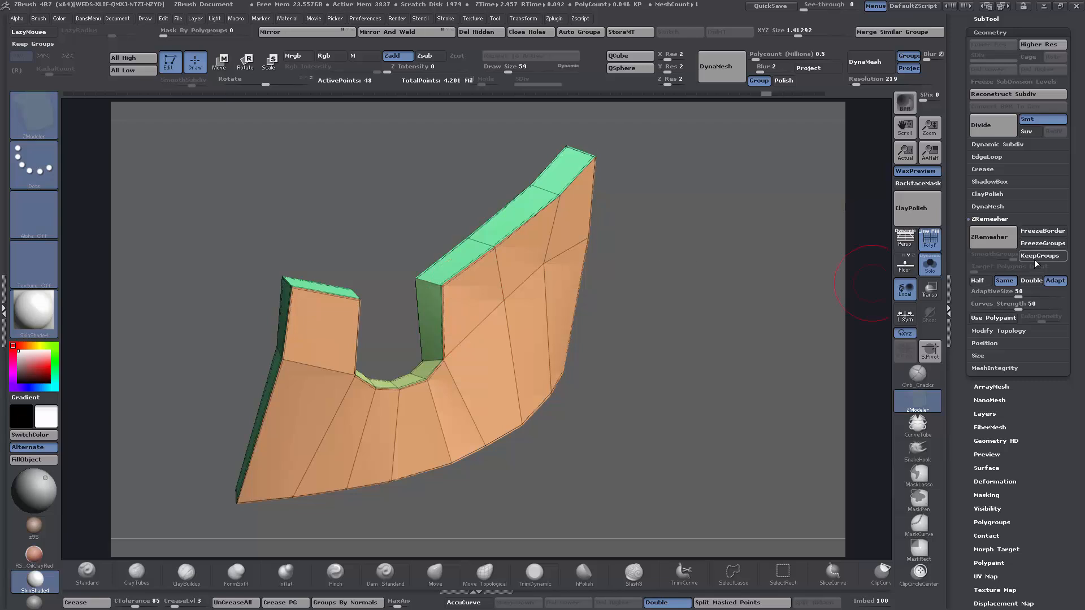
- Divide the panel to subdivision level 2 and check its surface with the polyframe briefly hidden
left_click_drag(617, 330, 668, 332)
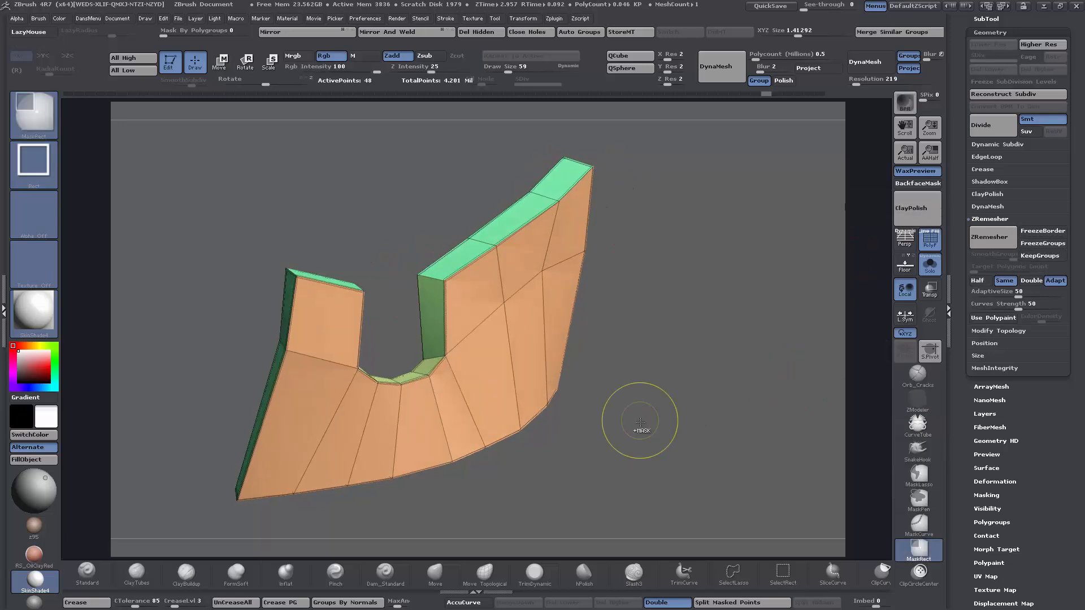
key("ctrl+d")
left_click_drag(704, 379, 770, 408)
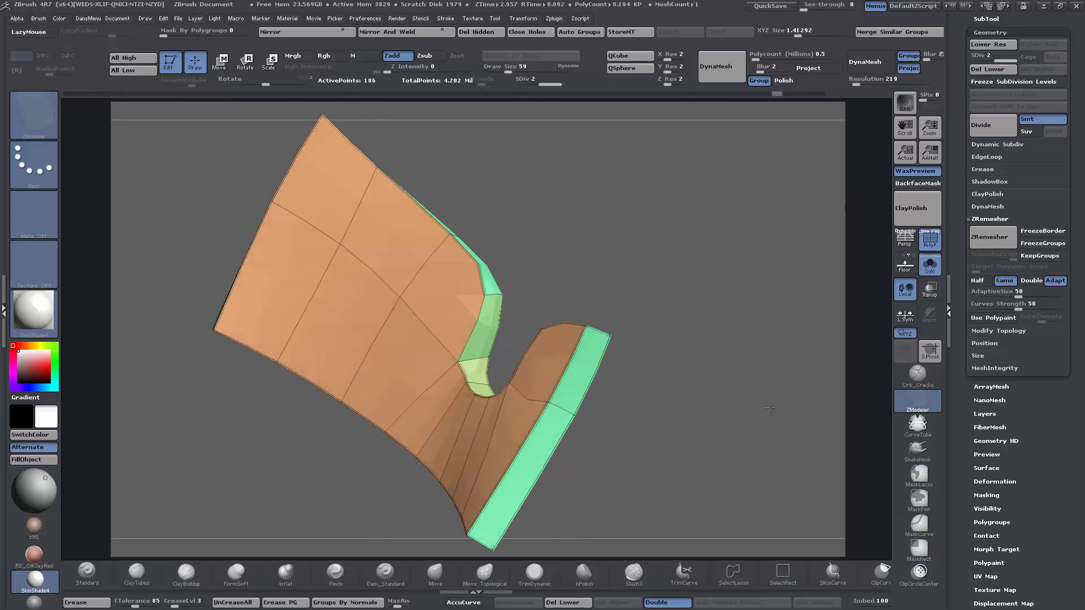
left_click(930, 247)
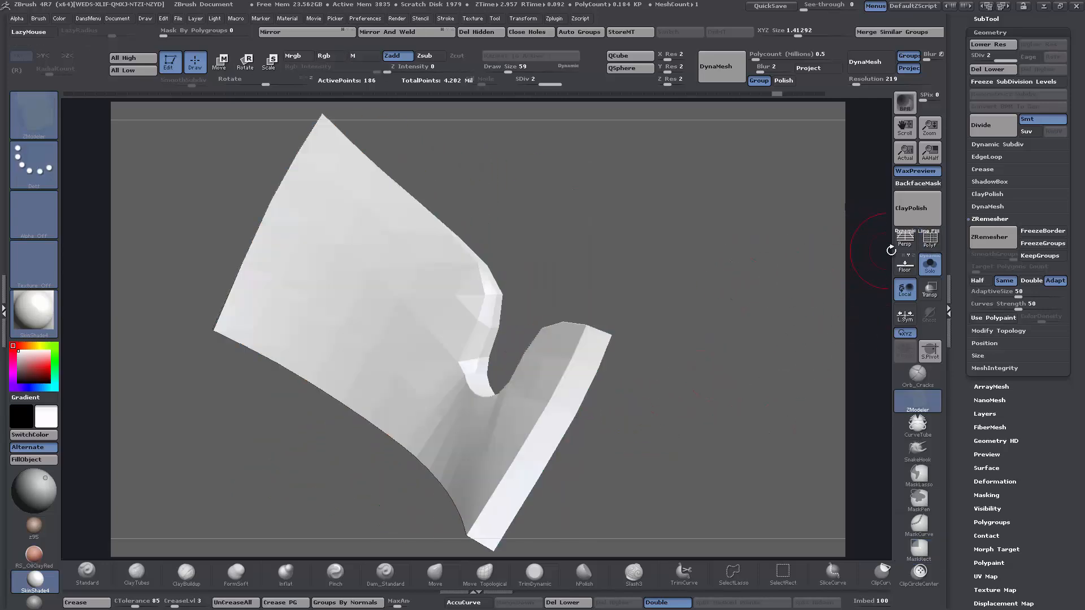
left_click(929, 241)
left_click_drag(771, 240, 781, 236, "alt")
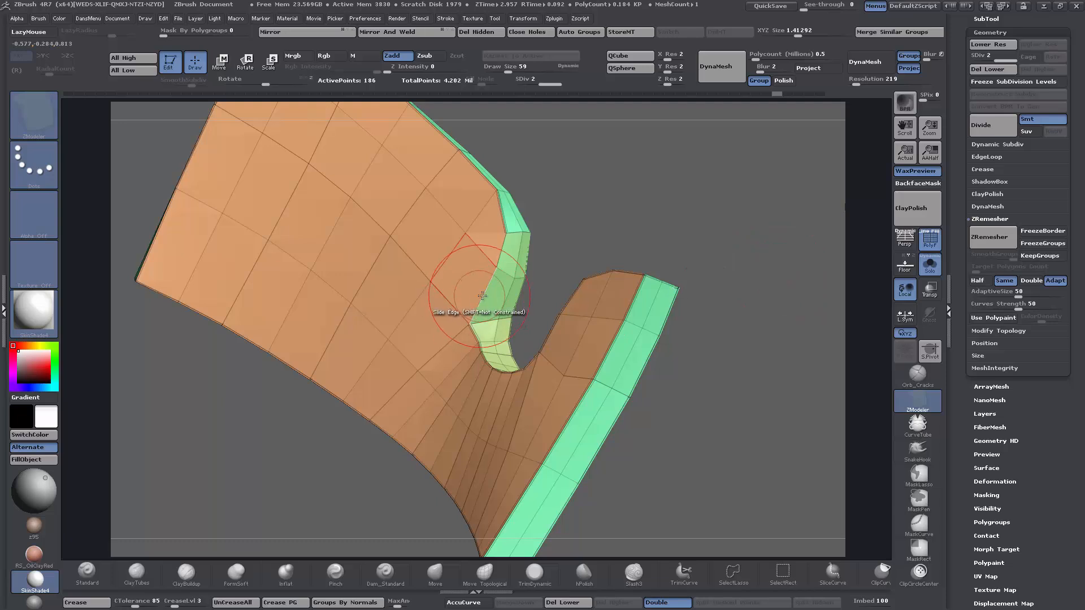
- Try the ZModeler Crease edge action inside the notch, and return to level 1 and delete the higher subdivision level
key("space")
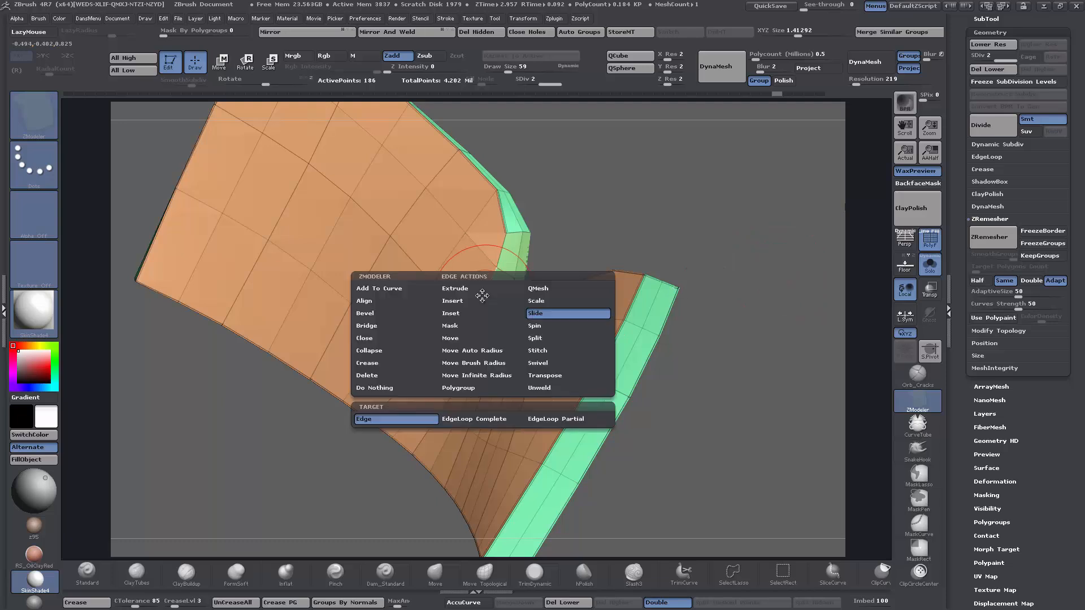
left_click(370, 350)
left_click(496, 273)
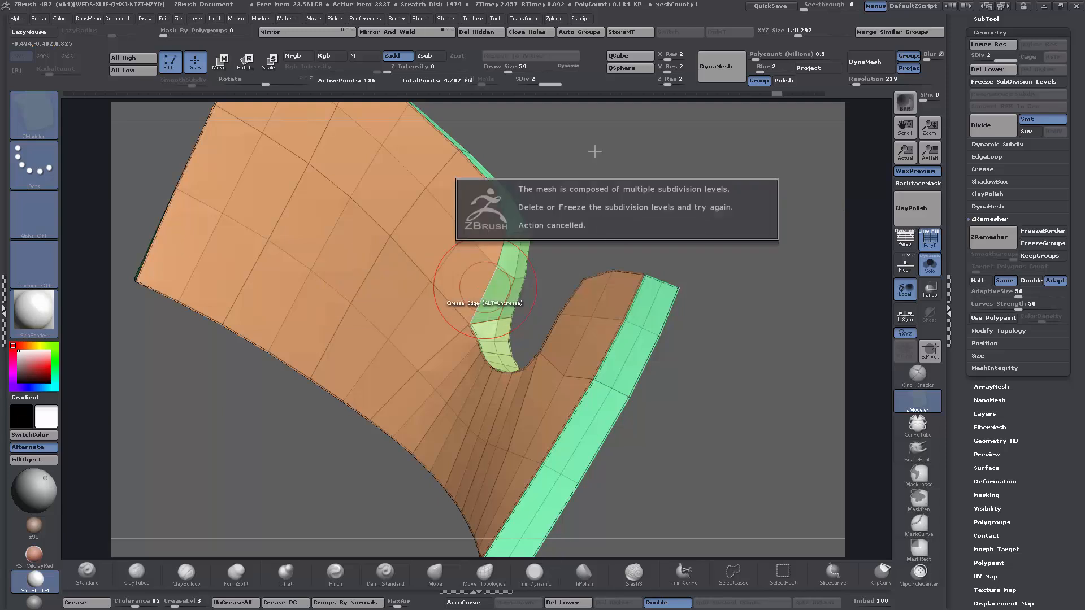
left_click(528, 83)
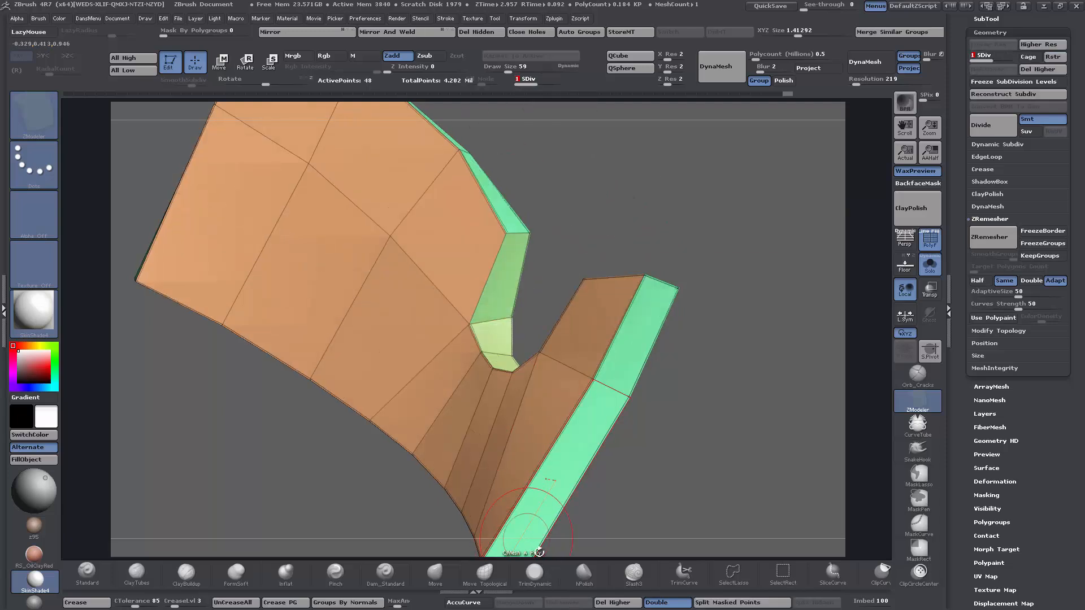
left_click(617, 602)
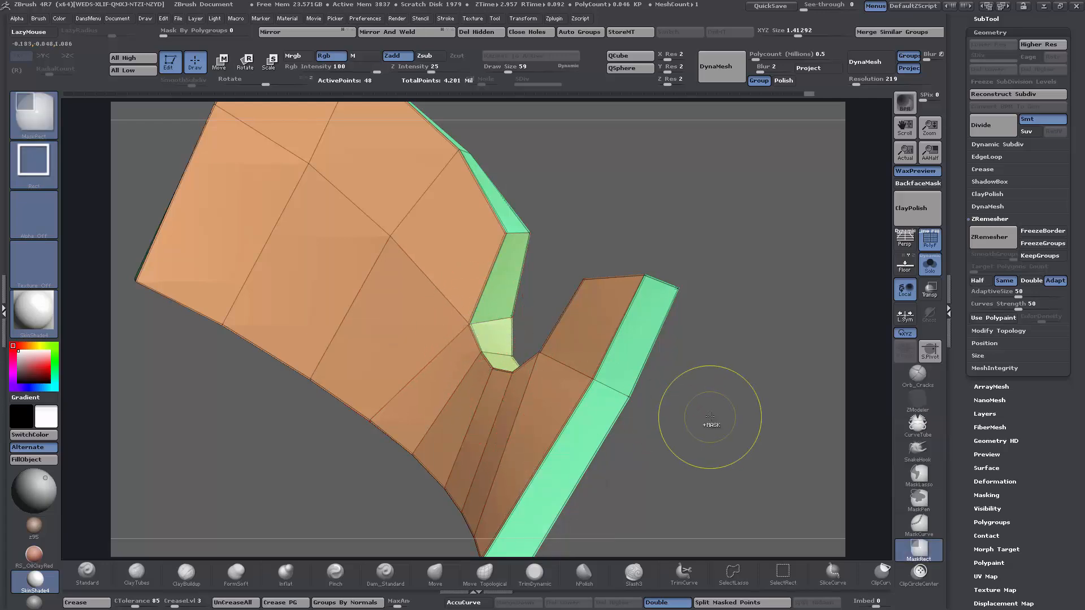
- Divide the panel to subdivision level 4 and check the curvature around the notch
key("ctrl+d")
key("ctrl+d")
left_click_drag(747, 450, 474, 484)
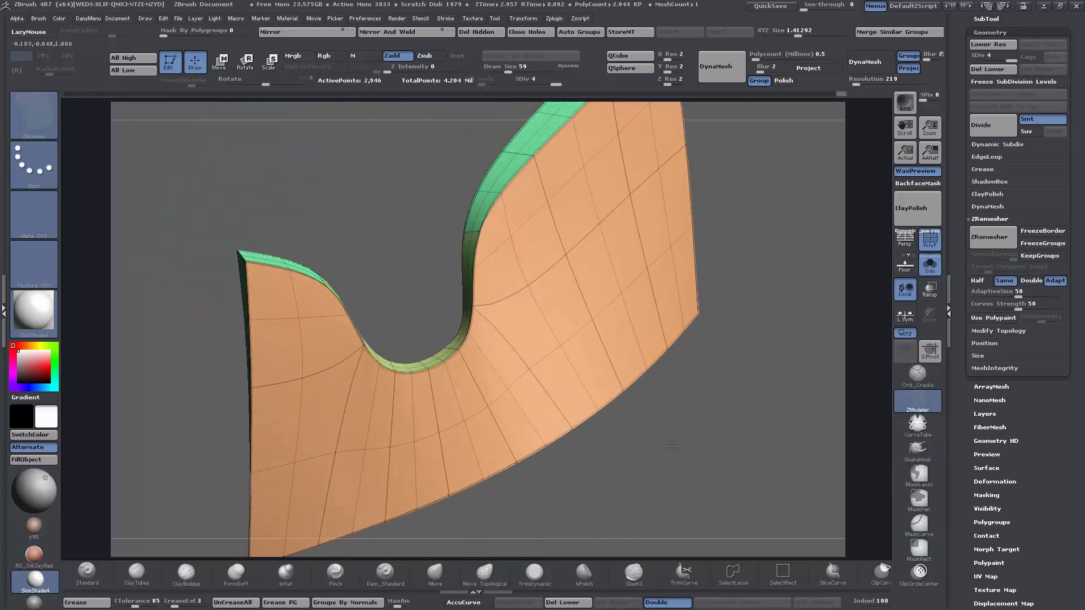
left_click_drag(706, 459, 691, 402)
- Set the crease level to 2 and return the panel to its base mesh by deleting the higher subdivision levels
key("ctrl")
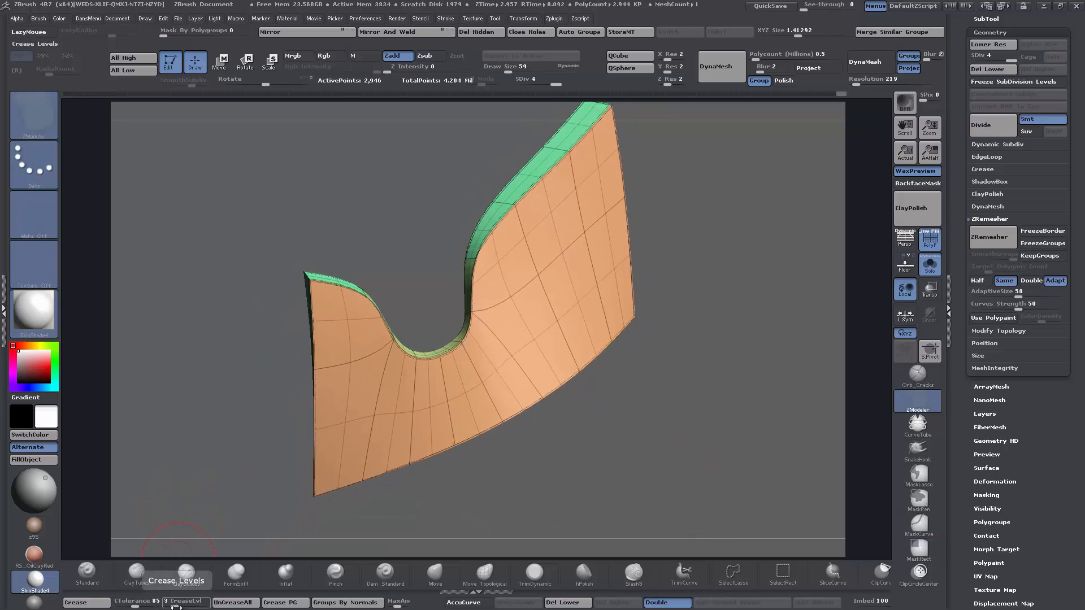
left_click_drag(176, 607, 172, 606)
left_click_drag(649, 474, 653, 473)
left_click_drag(554, 85, 505, 92)
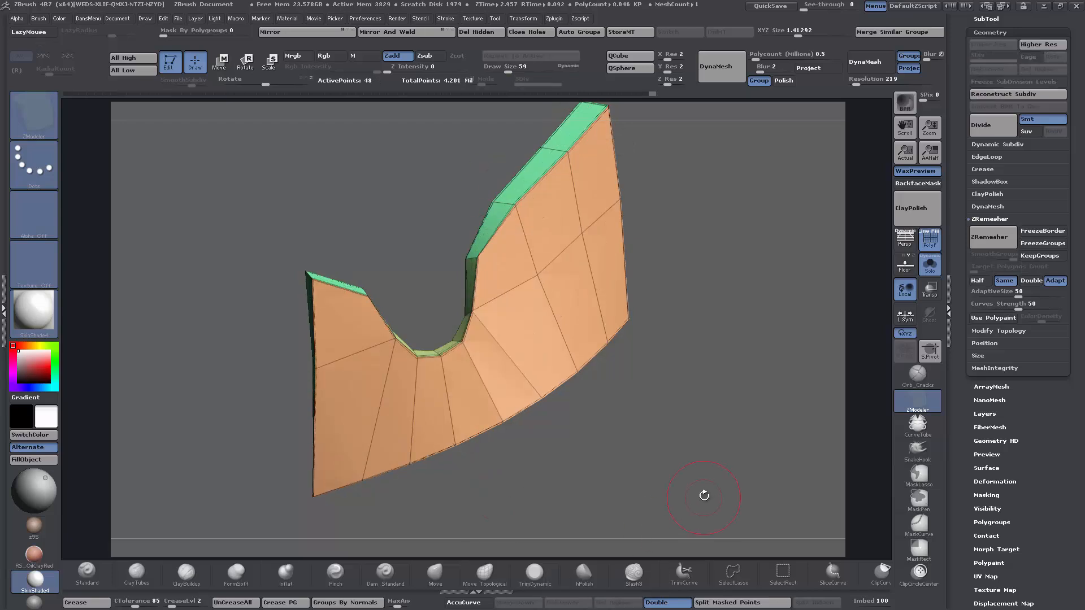
- Divide the panel to subdivision level 4 again with the crease level at 2
left_click_drag(711, 473, 716, 484)
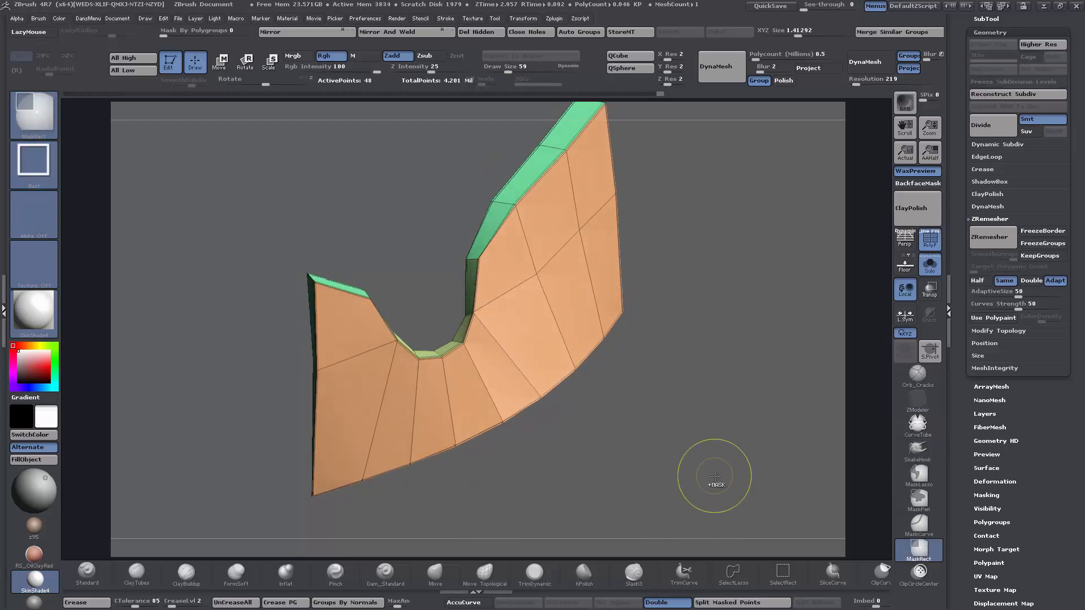
key("d")
key("d")
key("d")
left_click(918, 401)
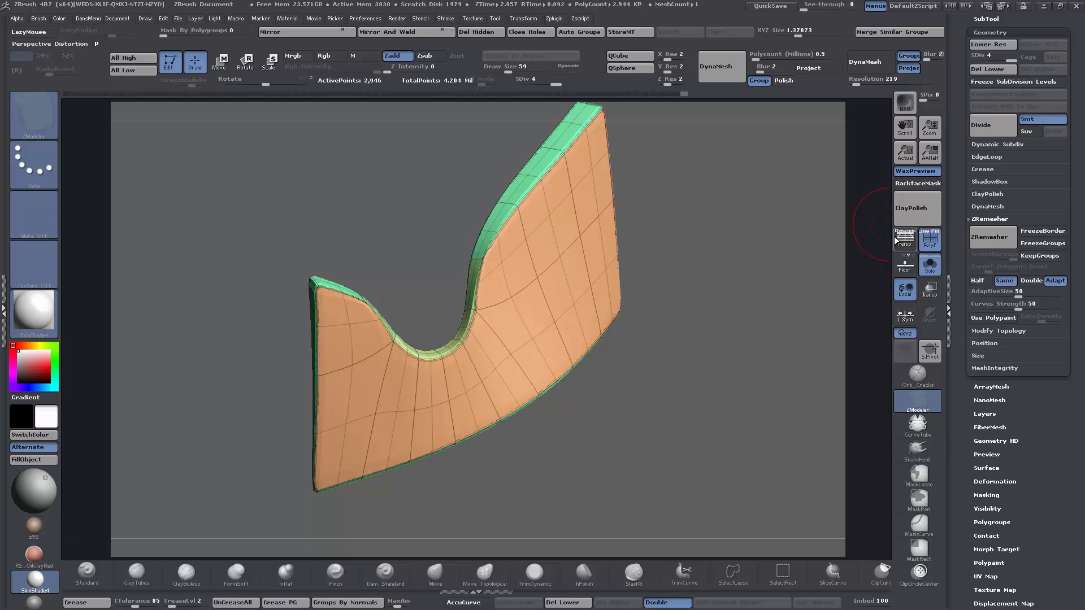
- Hide the polyframe and apply the MatCap Gray material to inspect the panel's softened edges
left_click(931, 241)
left_click_drag(757, 310, 743, 315)
mouse_move(743, 315)
left_mouse_down("alt")
mouse_move(754, 339)
mouse_move(770, 325)
mouse_move(708, 312)
left_mouse_up("alt")
left_click(34, 601)
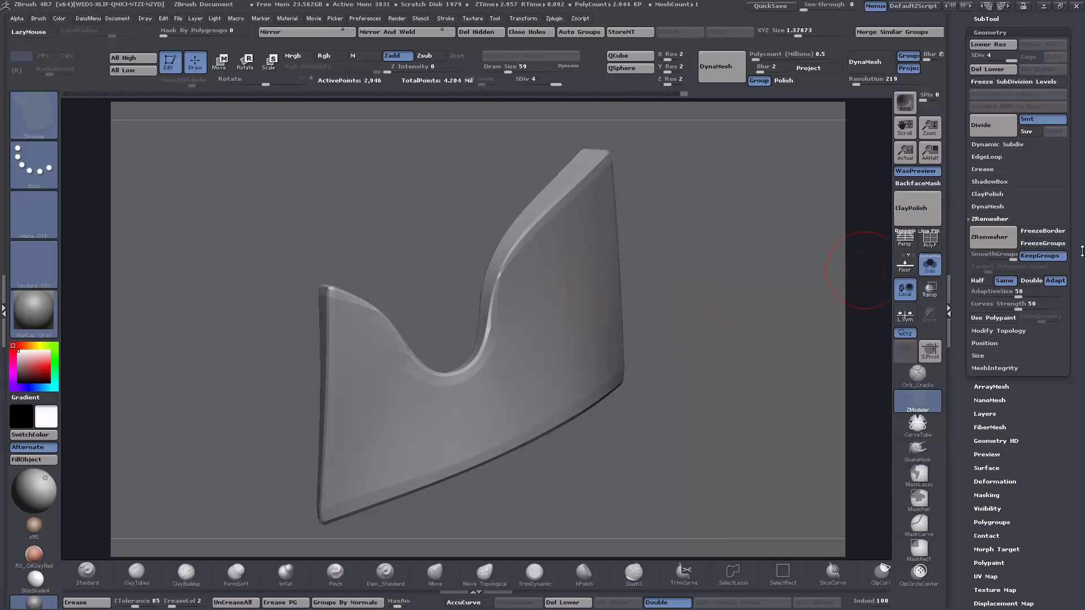
- Configure ZRemesher with KeepGroups and Double enabled, and lower SmoothGroups to its minimum
left_click(1029, 281)
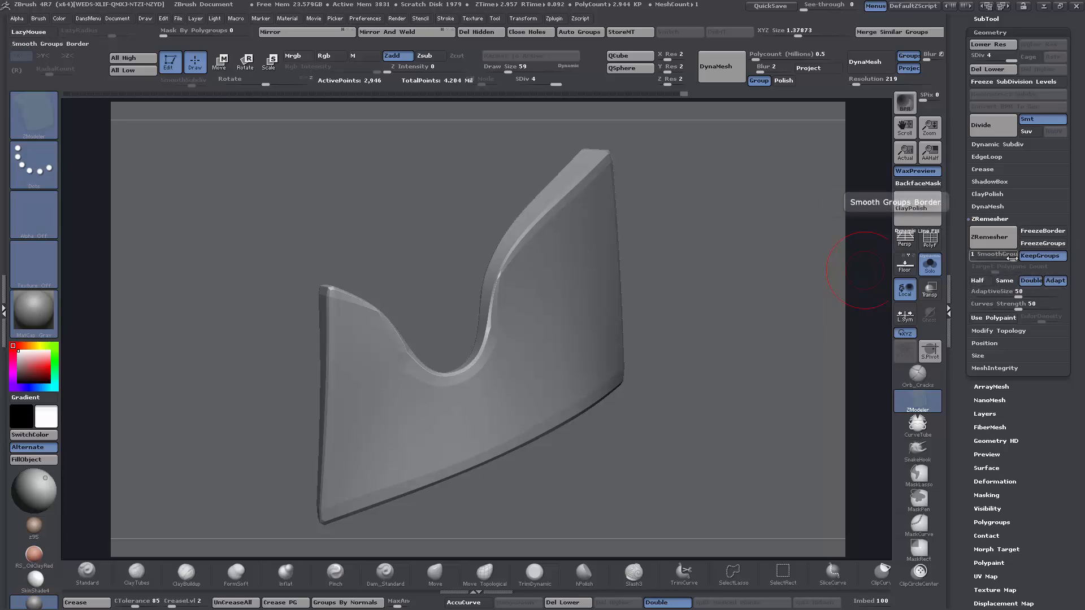
left_click_drag(996, 258, 984, 263)
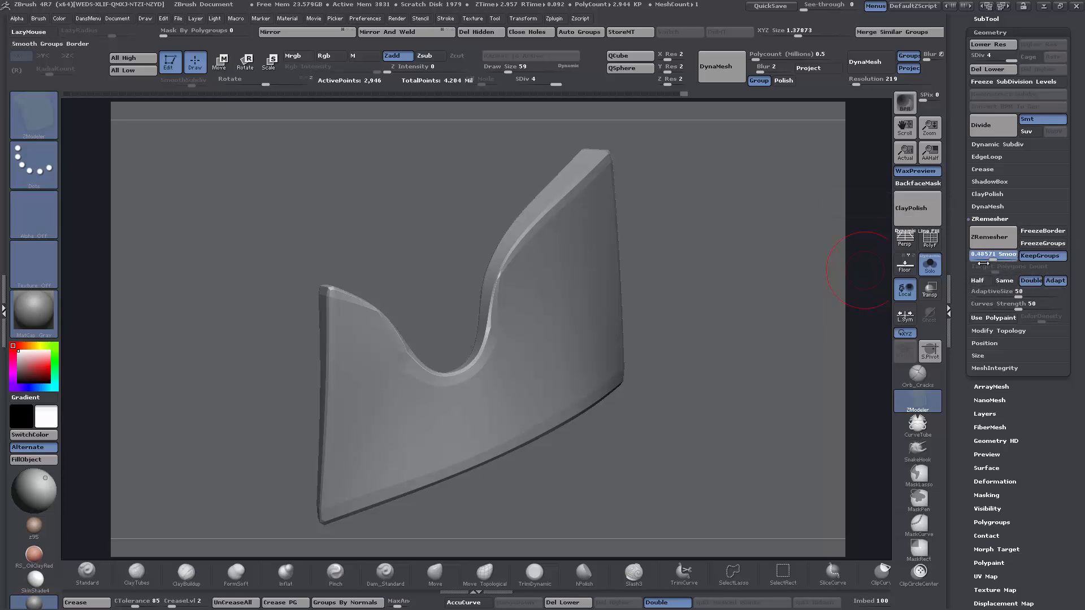
- Show the polyframe, return the panel to subdivision level 1 and delete the higher levels
left_click(930, 239)
mouse_move(659, 322)
left_mouse_down()
mouse_move(599, 325)
mouse_move(679, 334)
left_mouse_up()
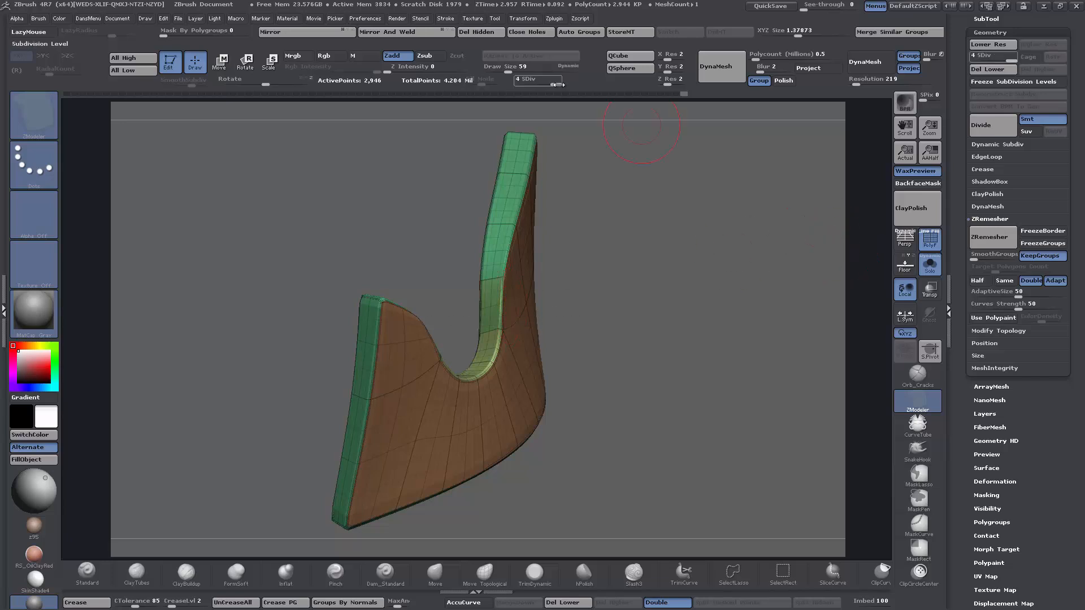
left_click_drag(557, 84, 516, 84)
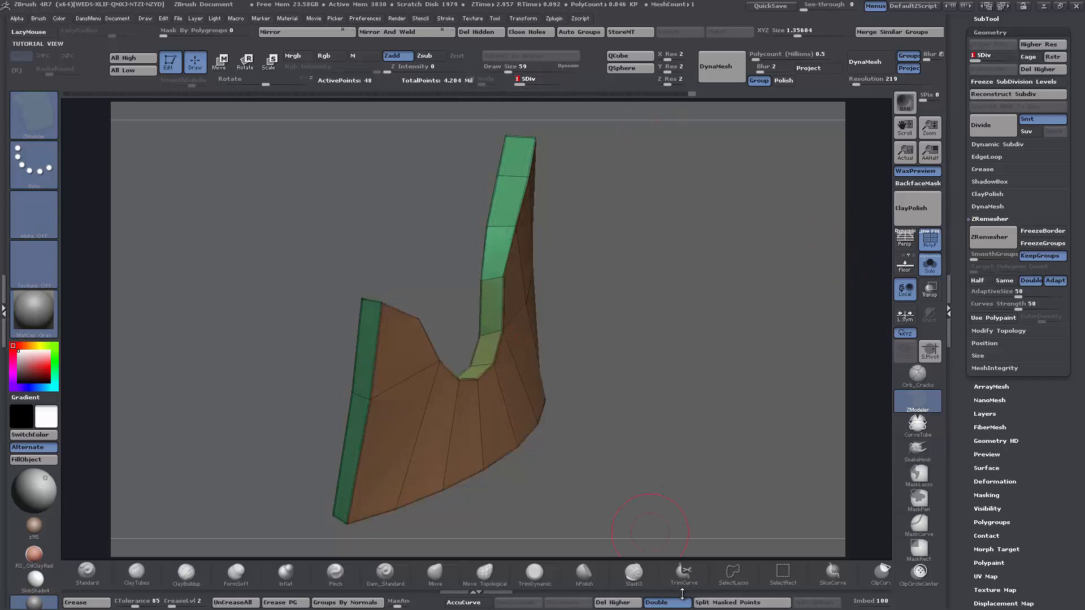
left_click(616, 602)
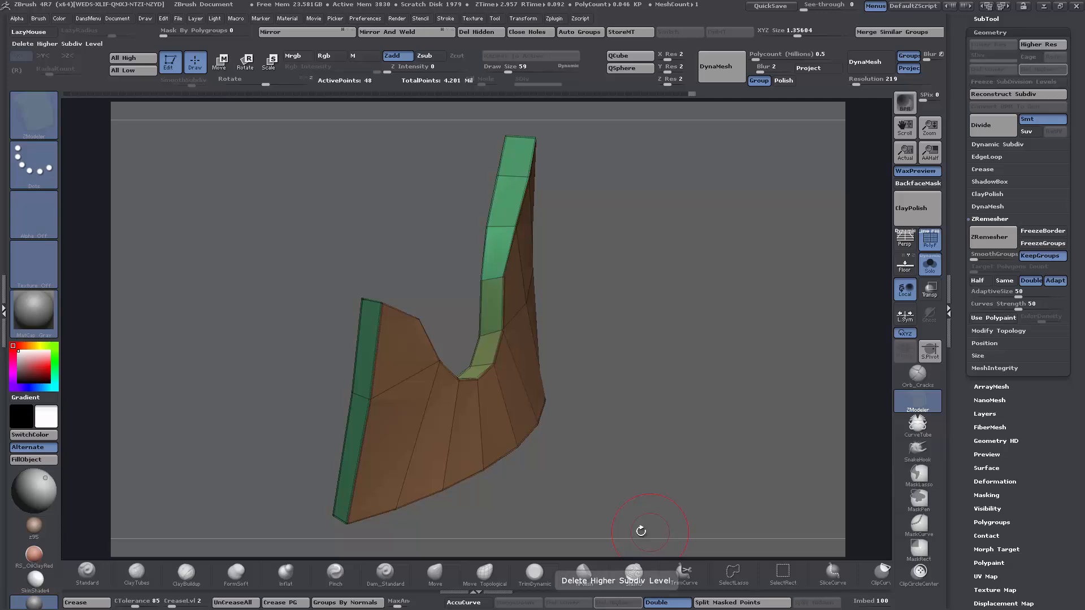
- Examine the base panel's polygroups, notch and outer edges from several angles
left_click_drag(641, 531, 338, 324)
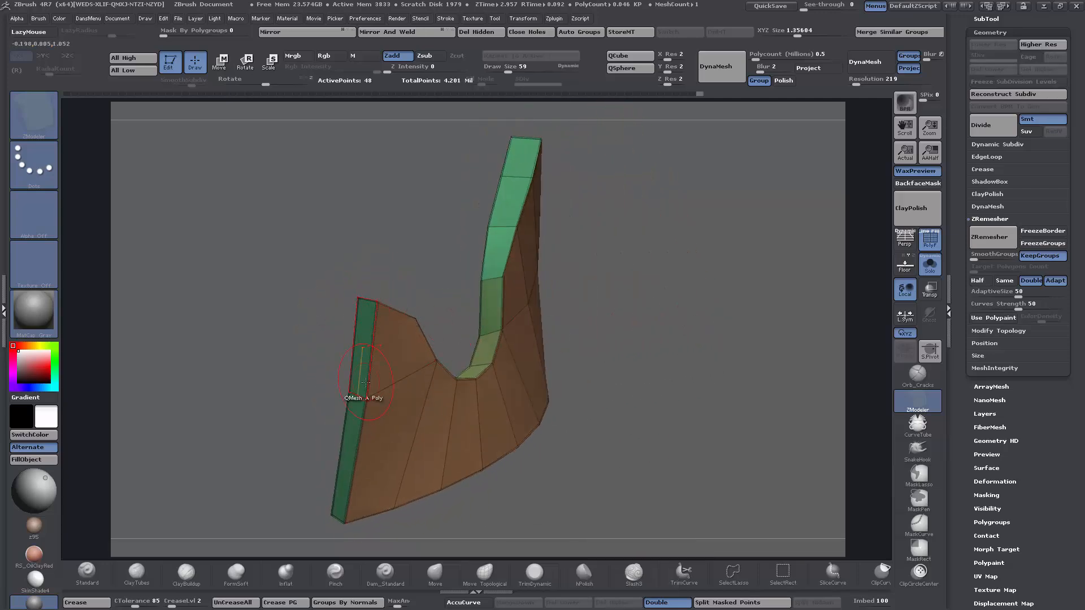
left_click_drag(760, 350, 531, 373)
left_click_drag(870, 339, 934, 337)
left_click_drag(693, 407, 655, 443)
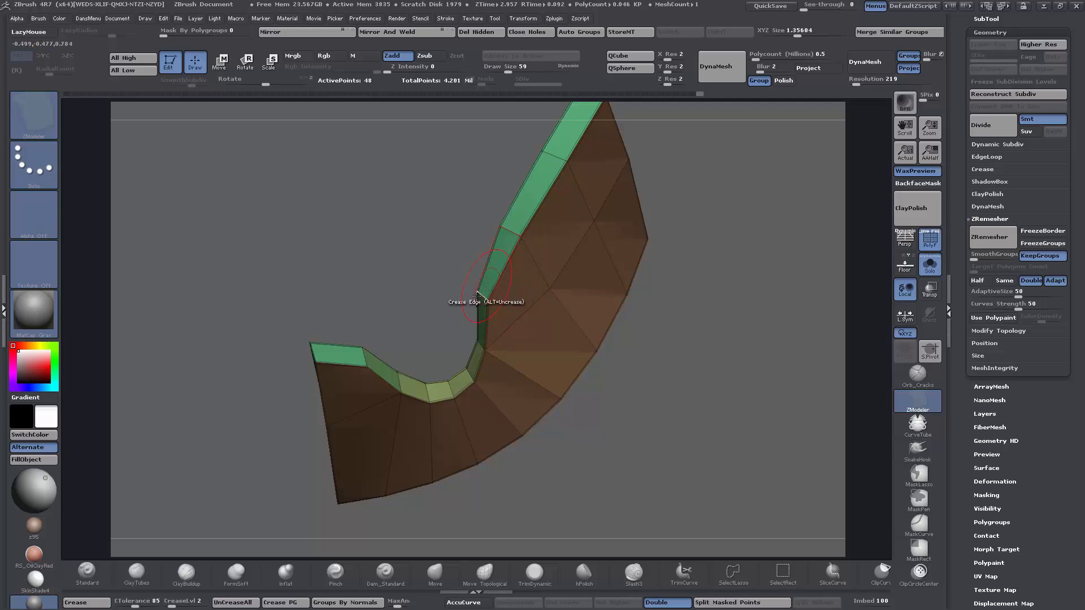
left_click_drag(551, 493, 672, 437)
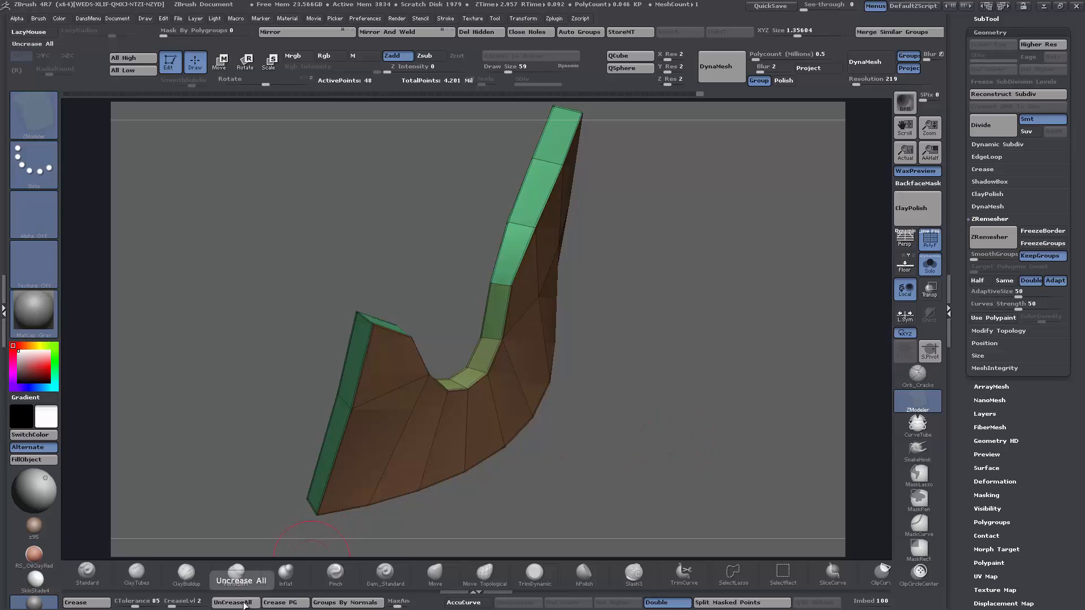
left_click_drag(600, 390, 735, 339)
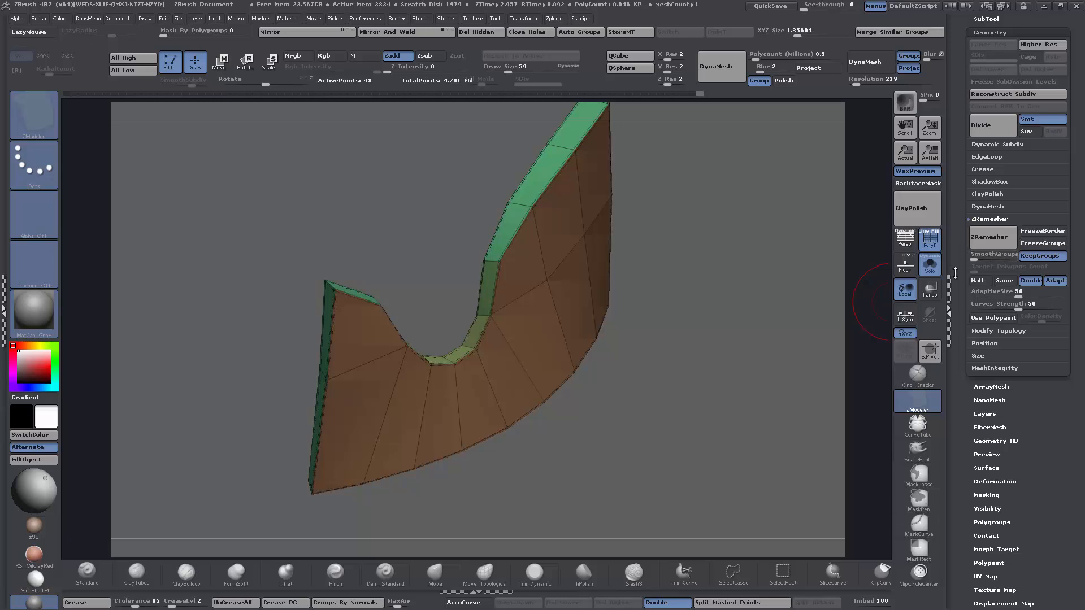
left_click_drag(957, 273, 979, 178)
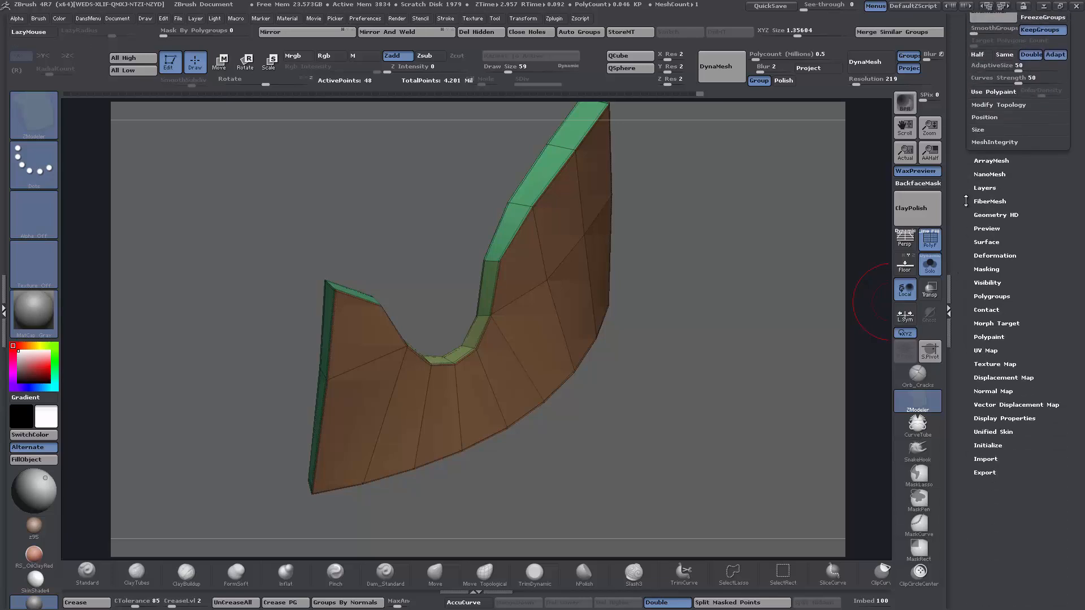
- Regroup the panel's polygroups by face normals and check the front, rim and side groups from several angles
left_click(986, 290)
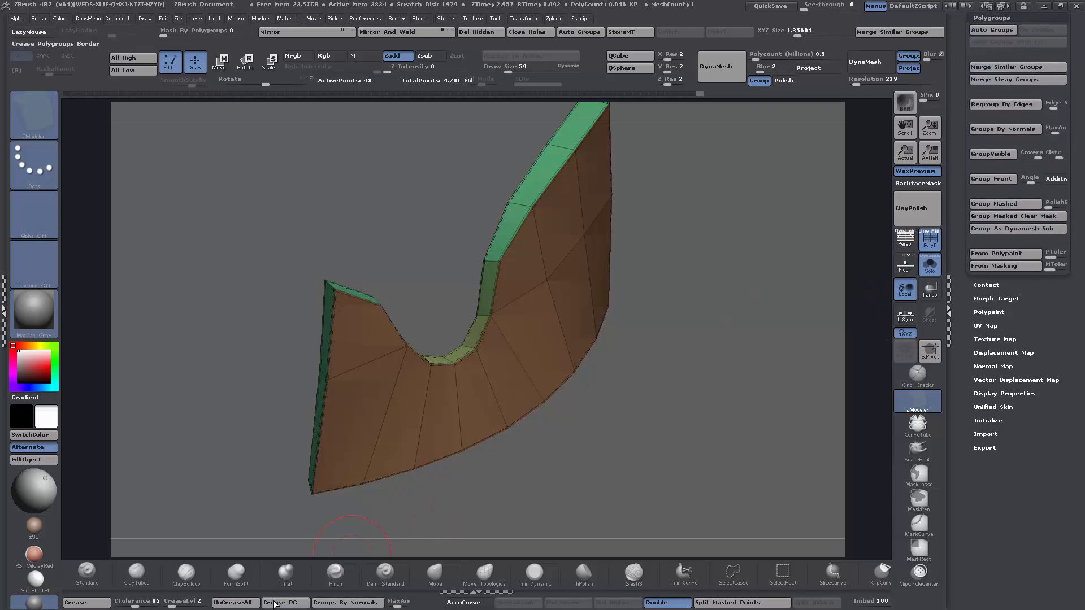
mouse_move(247, 397)
left_mouse_down()
mouse_move(270, 396)
mouse_move(248, 398)
left_mouse_up()
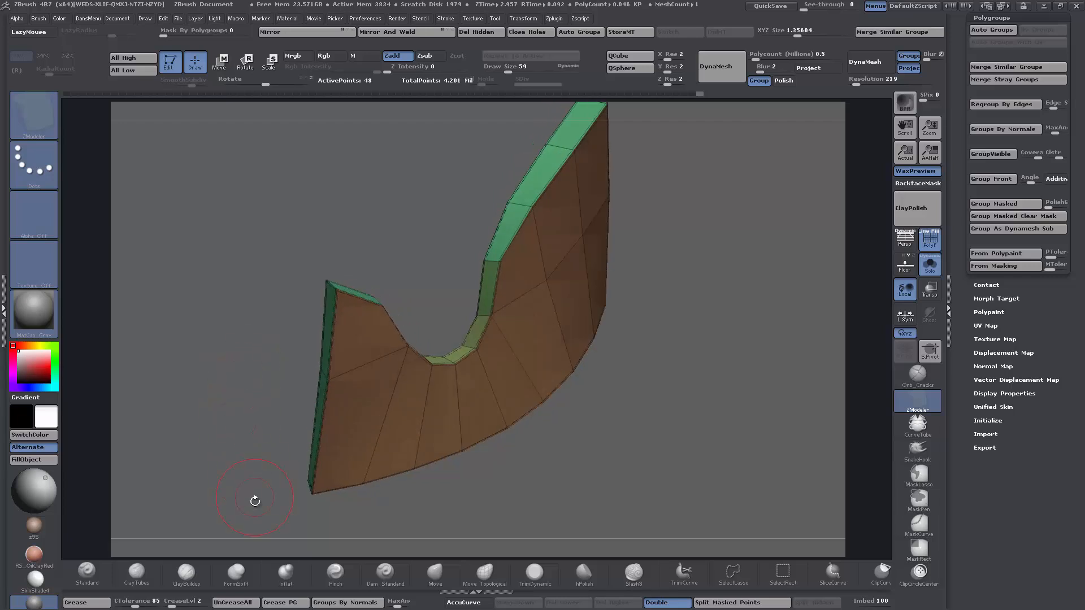
left_click(345, 603)
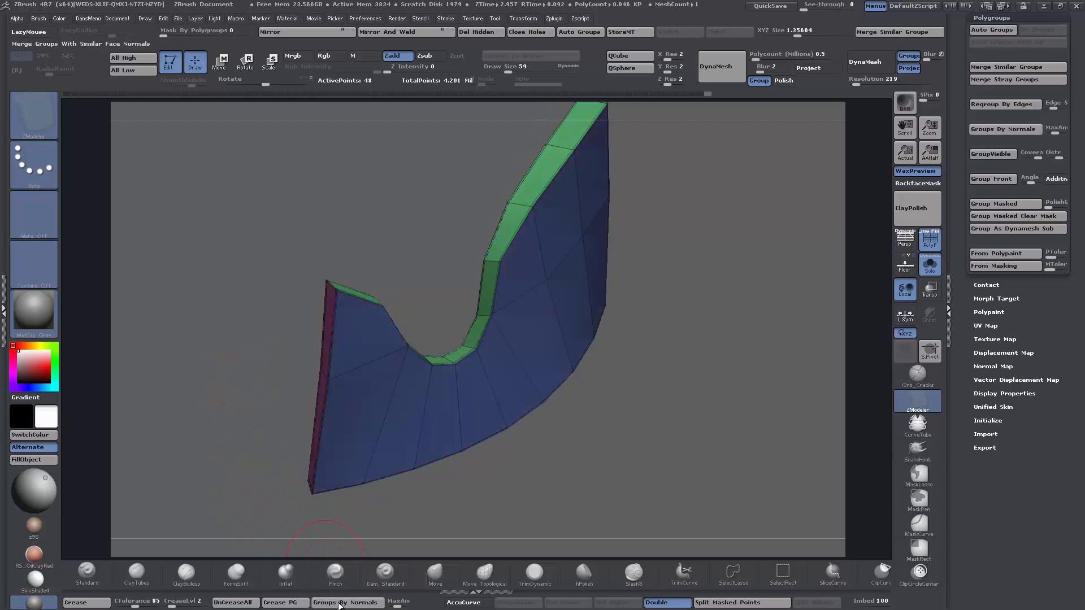
left_click_drag(738, 438, 733, 358)
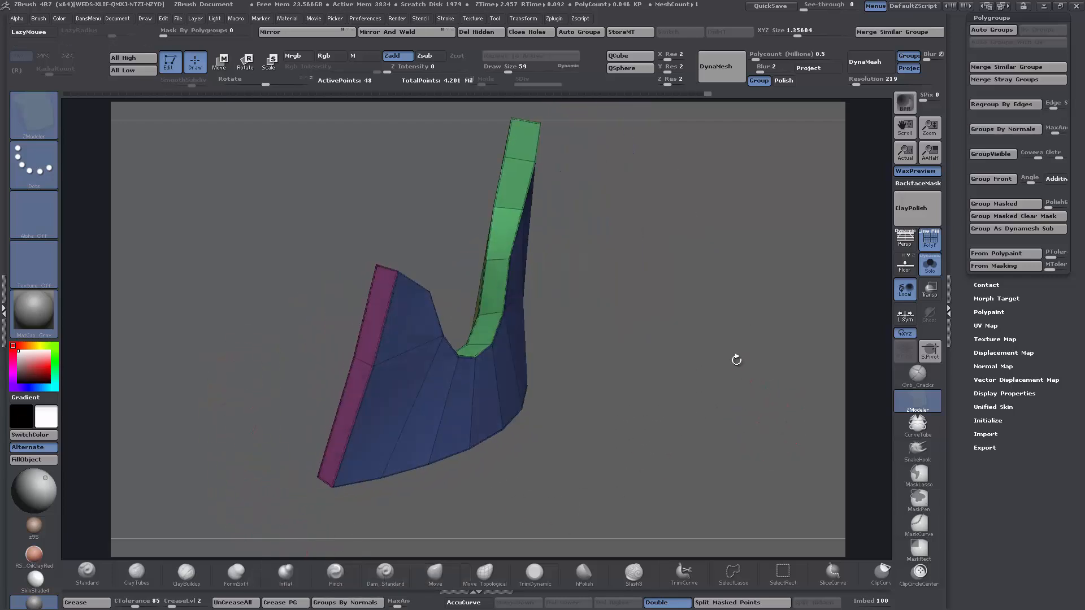
left_click_drag(748, 514, 689, 259)
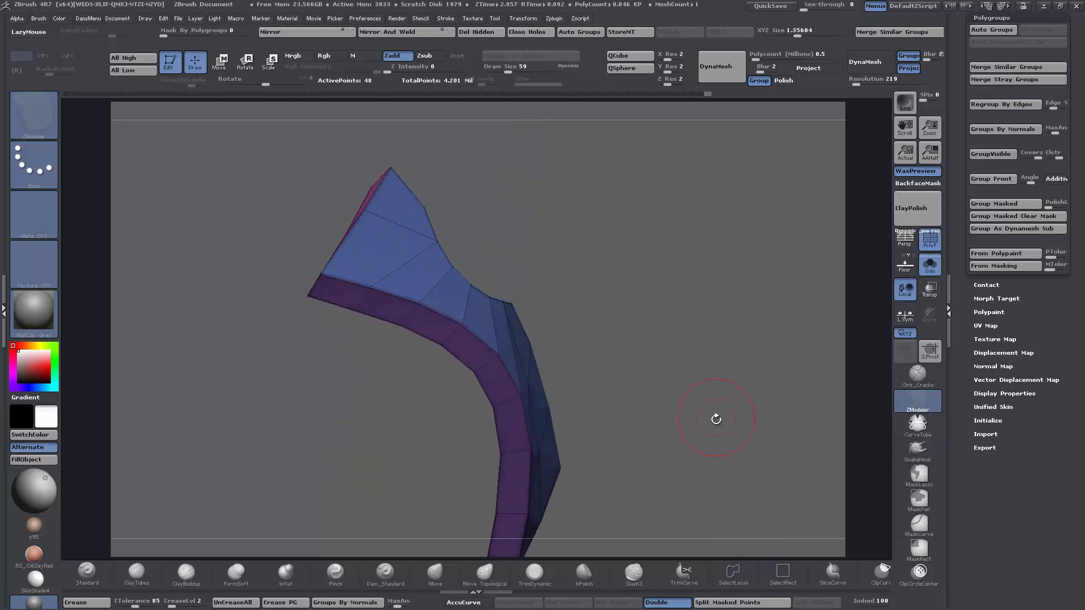
left_click_drag(716, 419, 684, 285)
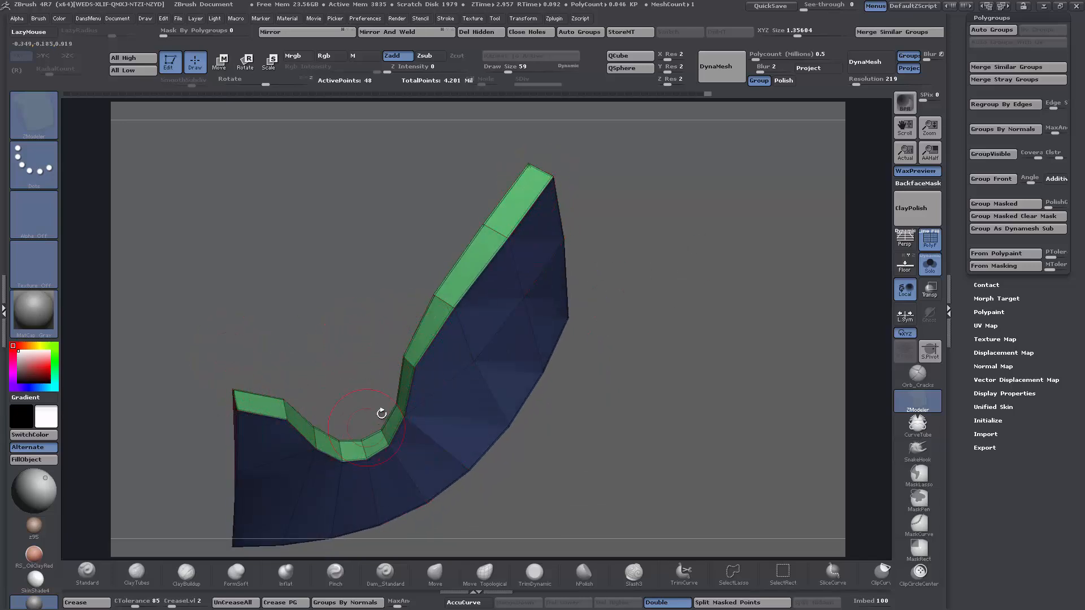
left_click_drag(689, 512, 658, 466)
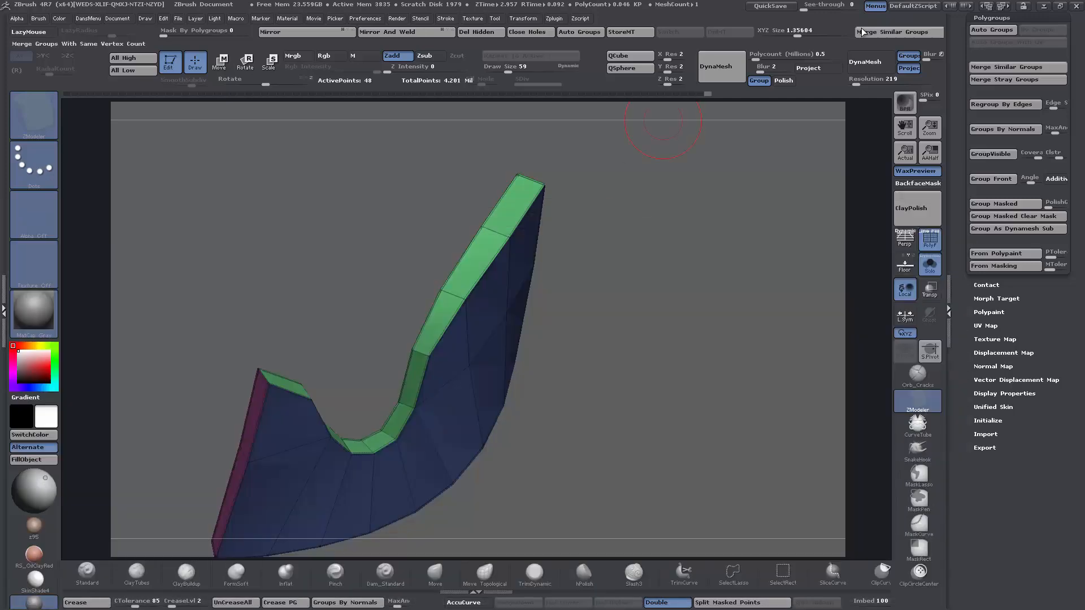
- Set ZModeler's polygon action to Polygroup with the A Single Poly target, and undo the stray polyloop grouping
key("space")
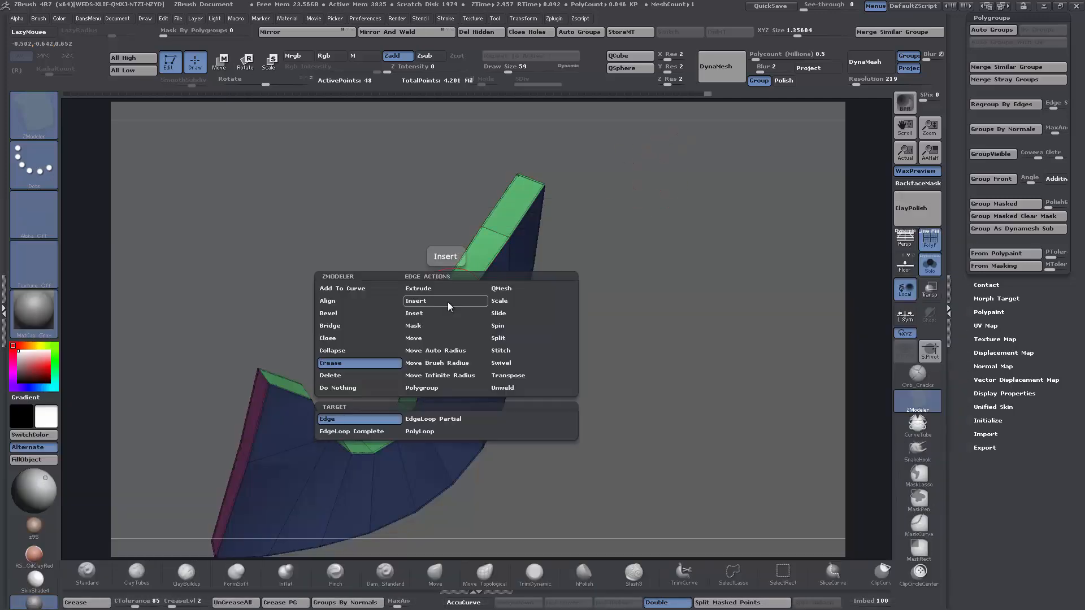
left_click(422, 389)
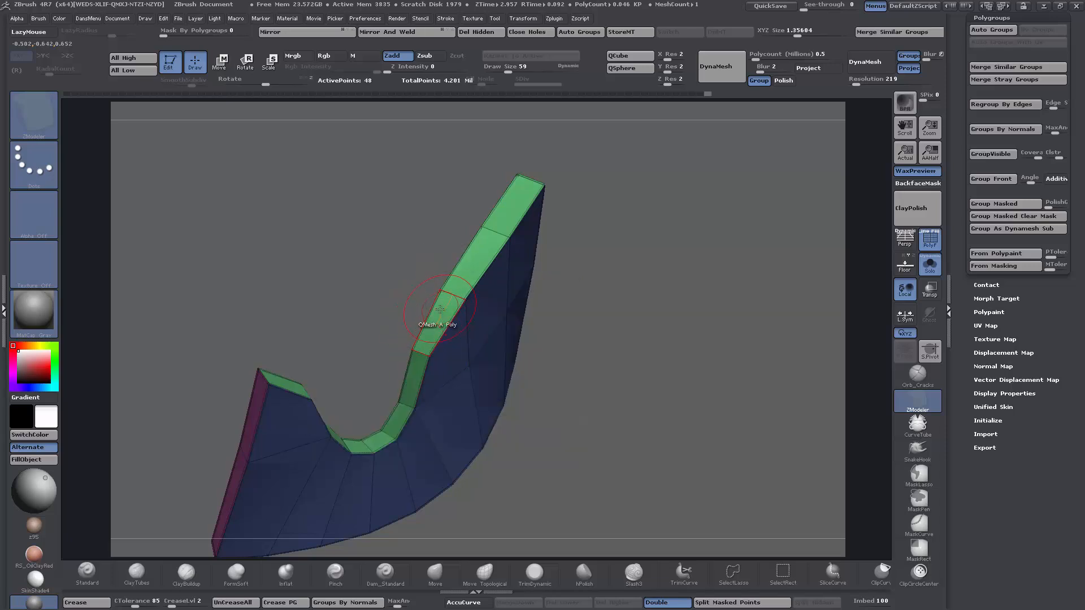
key("space")
left_click(426, 276)
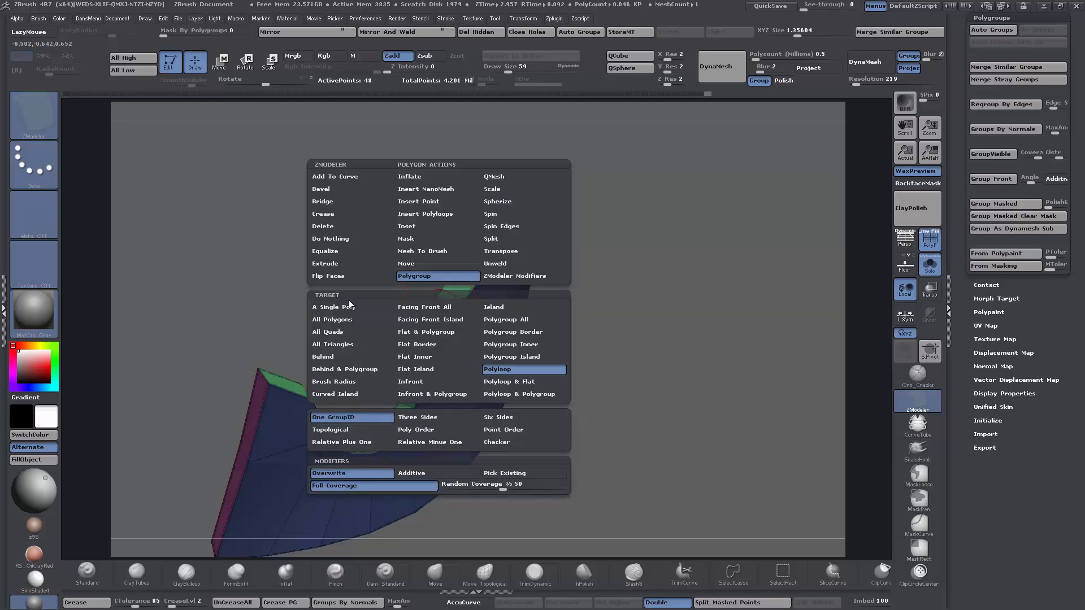
left_click(350, 307)
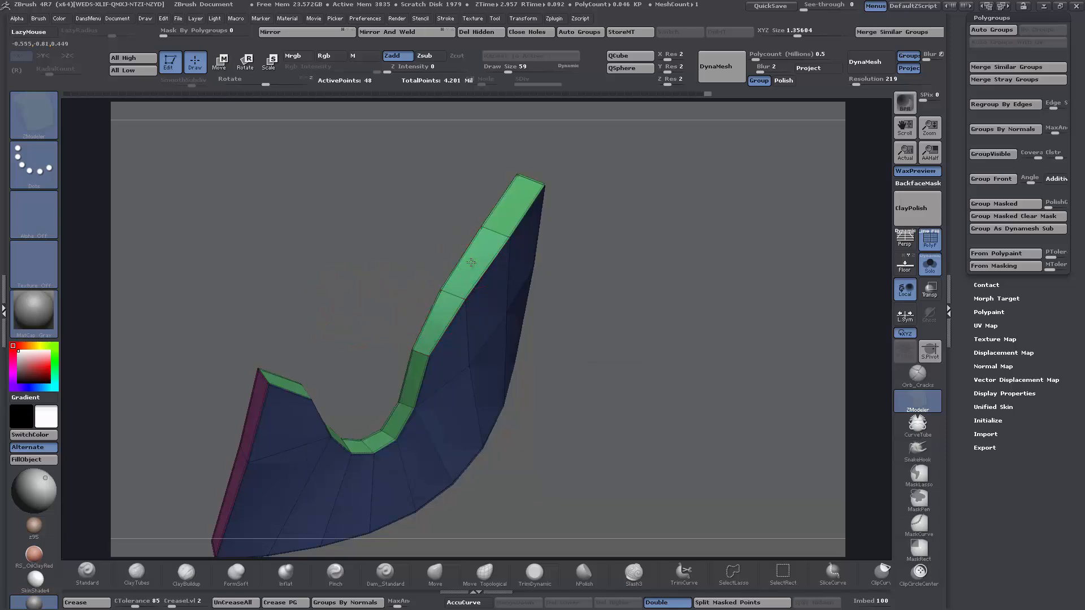
left_click(503, 199)
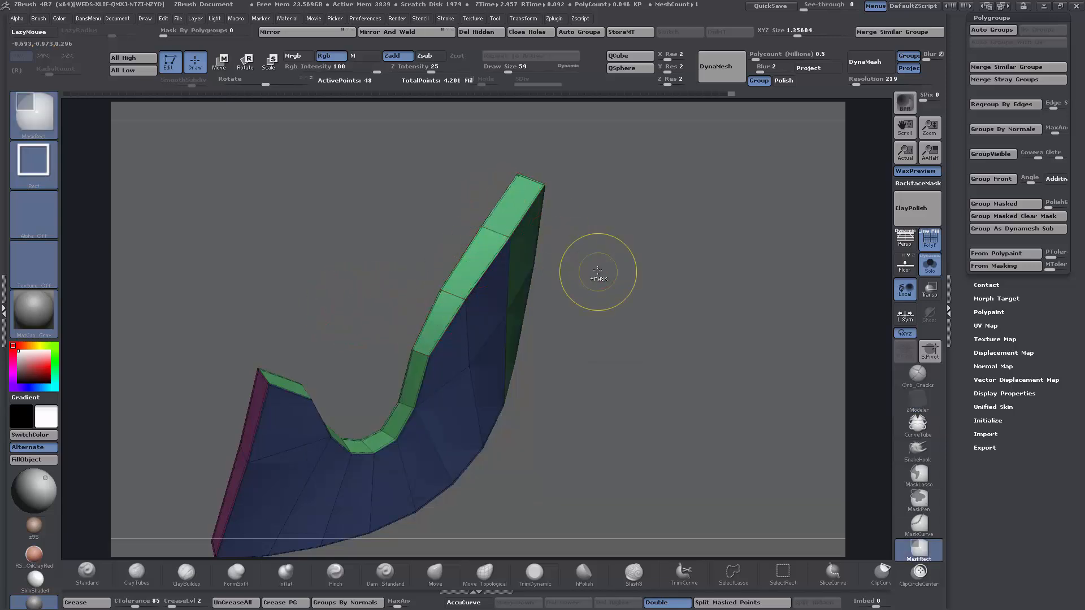
key("ctrl+z")
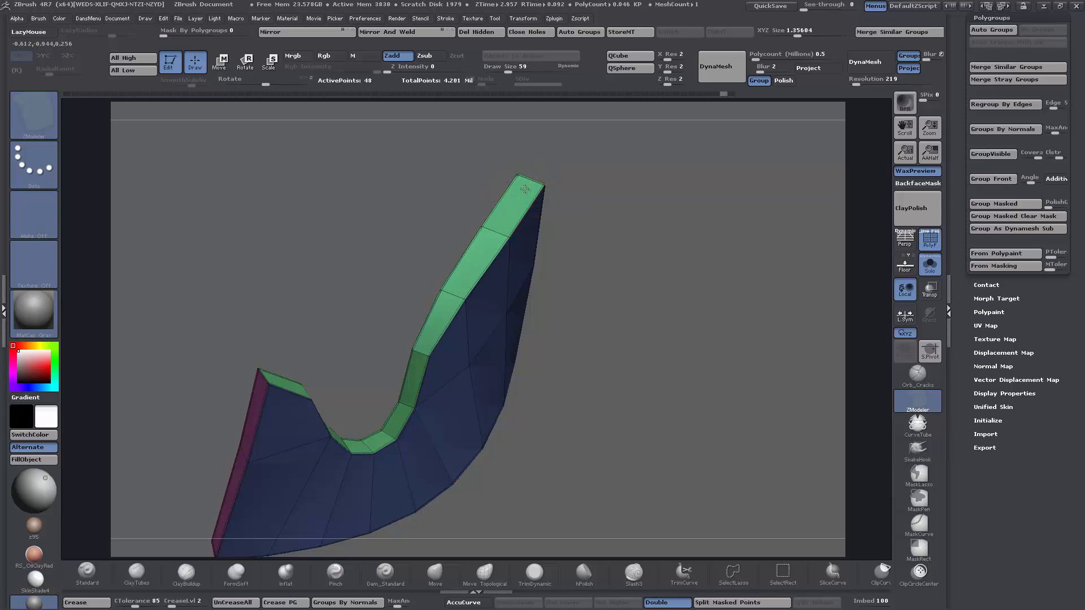
- Assign new polygroups to the three upper rim faces and the short rim face at the pointed end, separating them from the notch
left_click(525, 189)
left_click(524, 189)
left_click(524, 188)
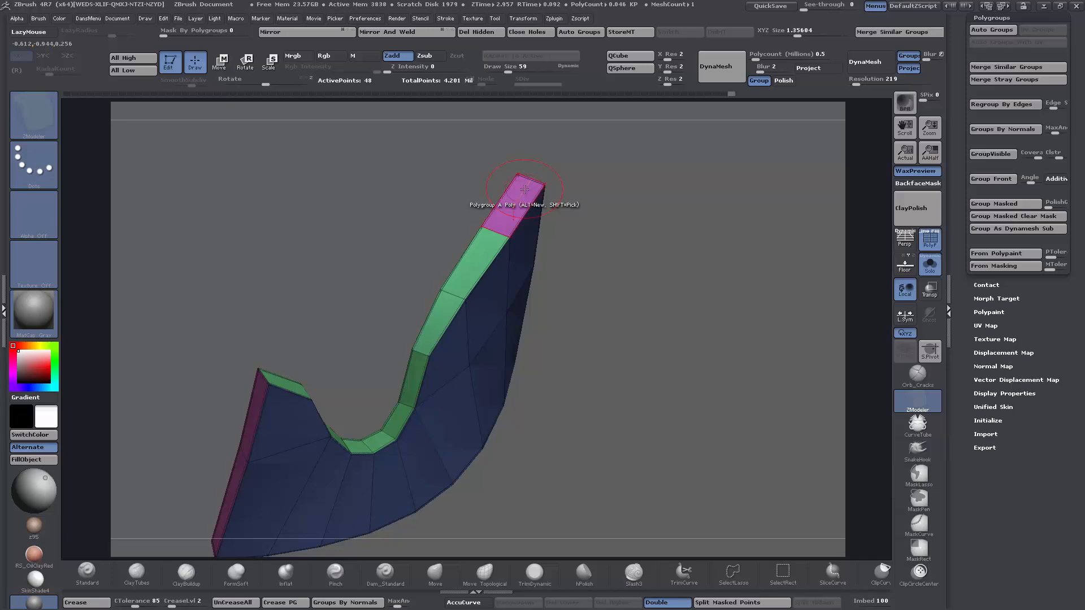
left_click(478, 242)
left_click(444, 311)
left_click_drag(695, 429, 571, 452)
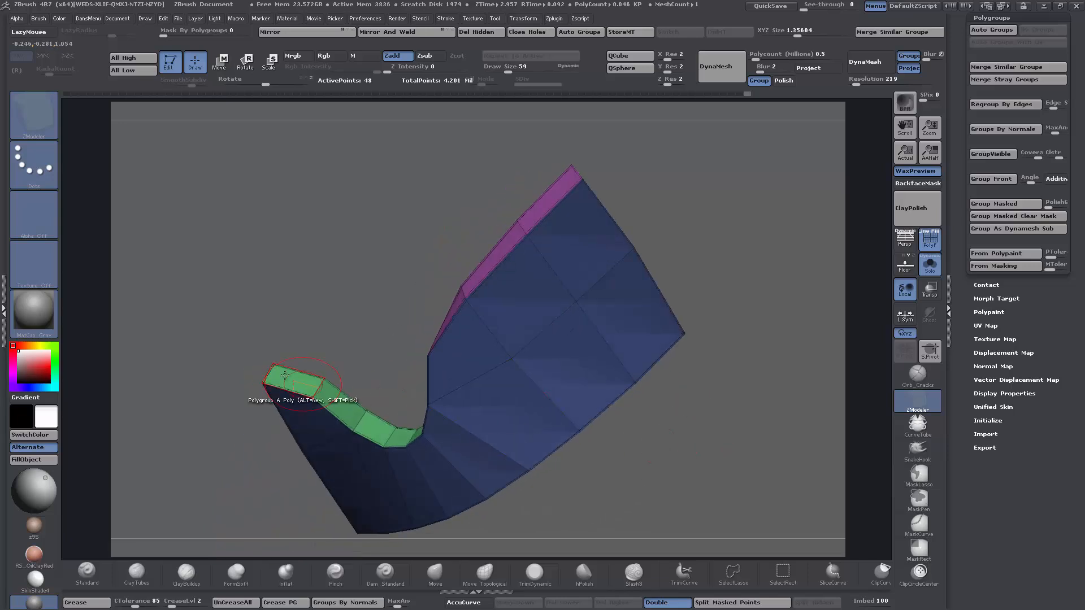
left_click(287, 373)
left_click_drag(700, 433, 593, 438)
left_click_drag(252, 405, 728, 423)
left_click_drag(790, 361, 717, 384)
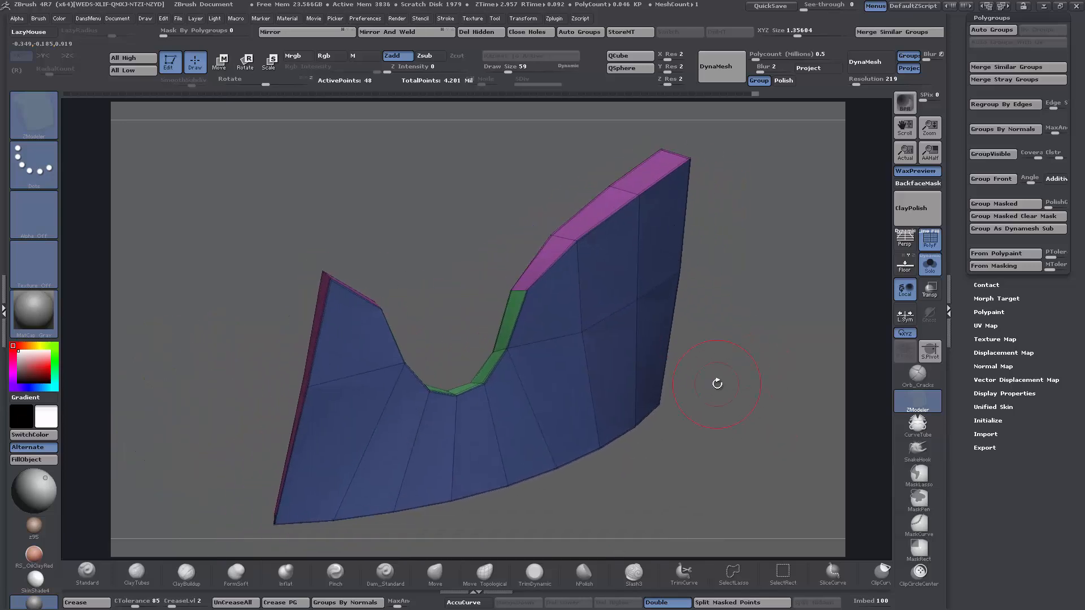
- Divide the panel up to subdivision level 4 and check its shaded edges with the polyframe hidden
key("ctrl+d")
key("ctrl+d")
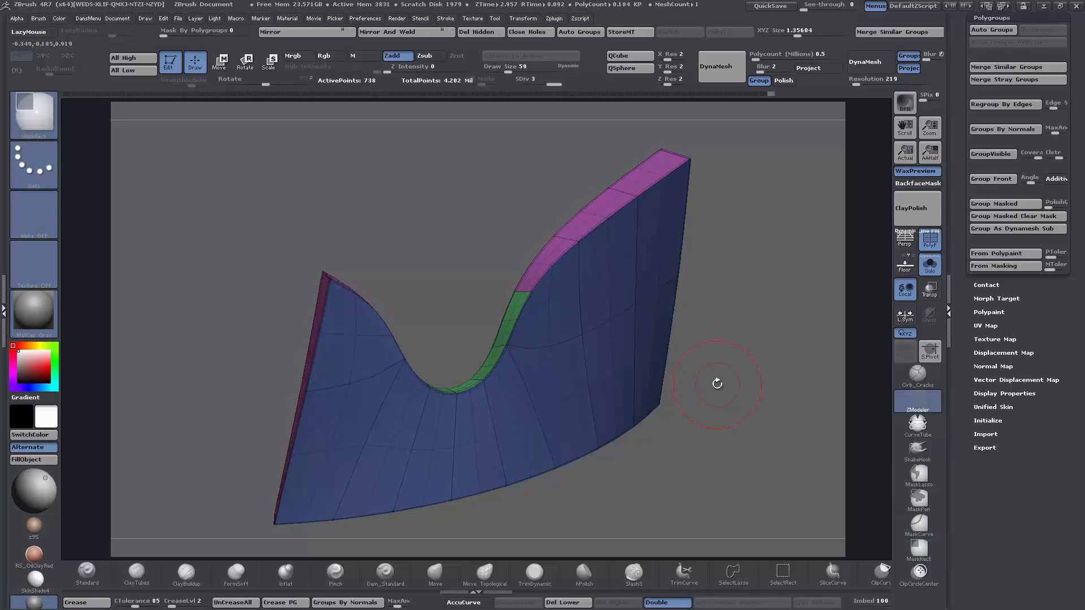
key("ctrl+d")
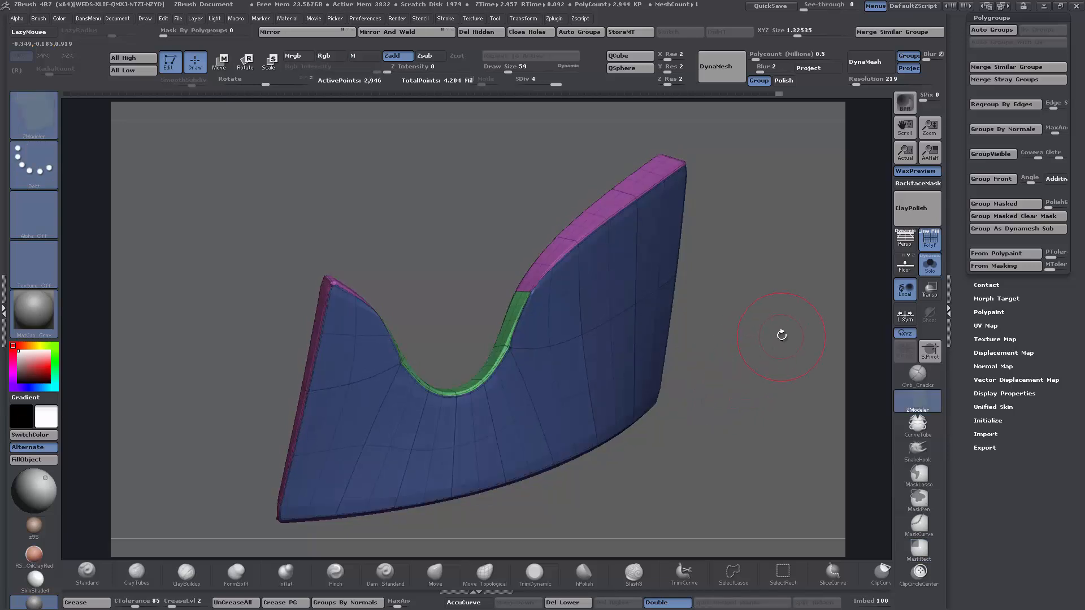
left_click(928, 247)
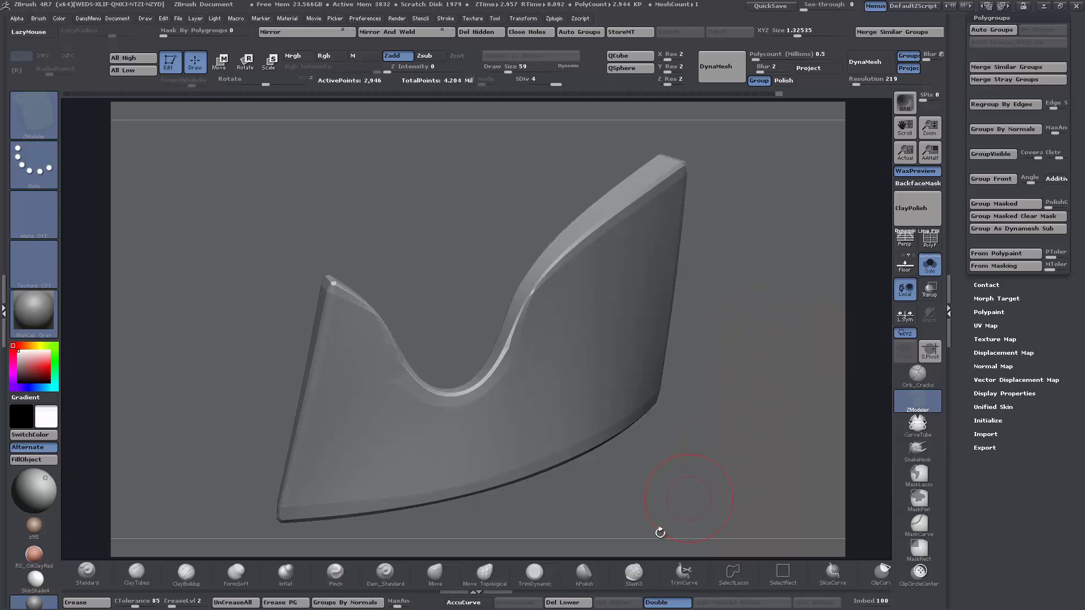
left_click(930, 242)
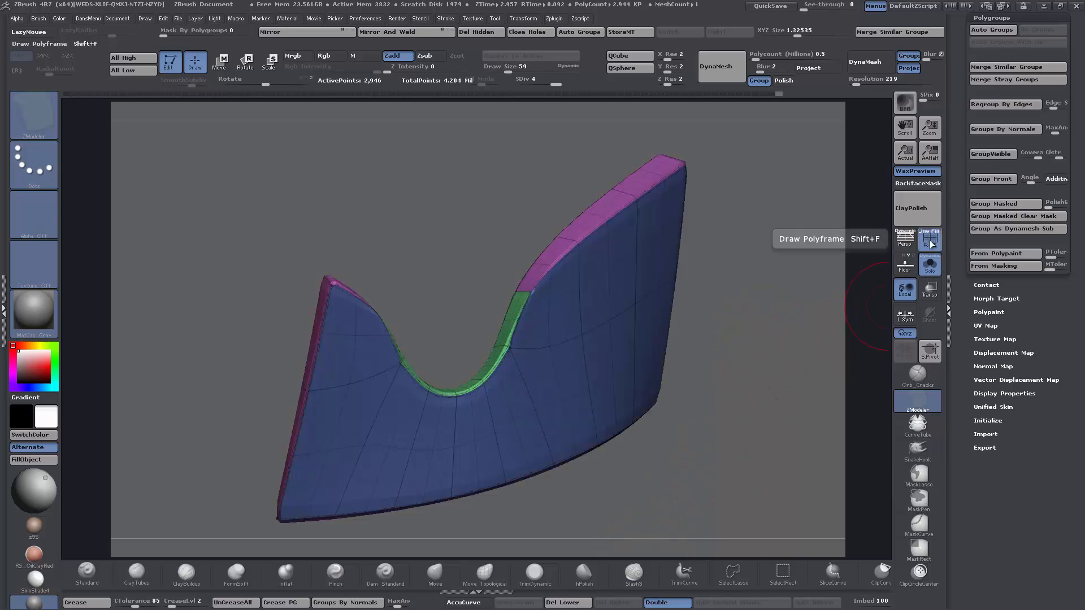
- Compare the notch rim at subdivision levels 2 and 4, viewing the smoothed surface with and without the polyframe
key("shift+d")
key("shift+d")
left_click_drag(771, 335, 784, 421, "alt")
mouse_move(624, 330)
left_mouse_down("alt")
mouse_move(454, 243)
mouse_move(415, 252)
mouse_move(469, 244)
mouse_move(469, 255)
left_mouse_up("alt")
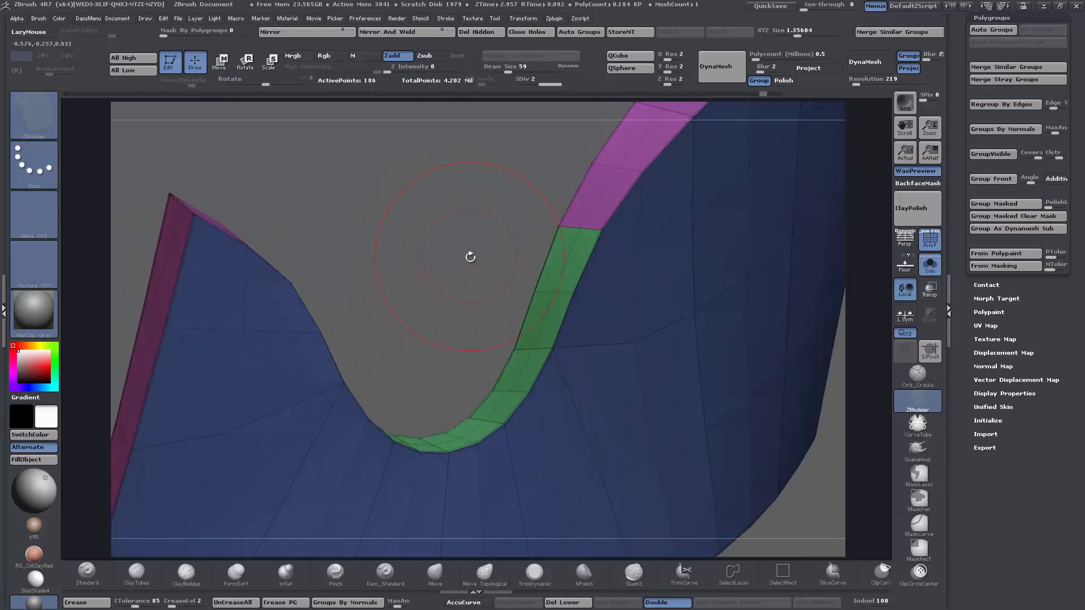
key("ctrl")
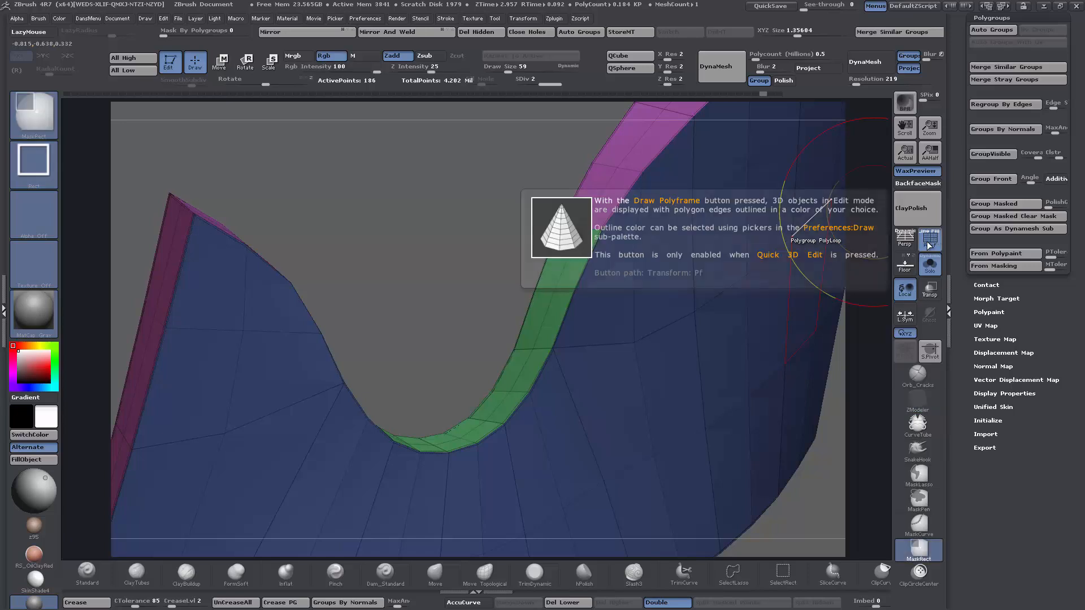
key("ctrl+d")
key("ctrl+d")
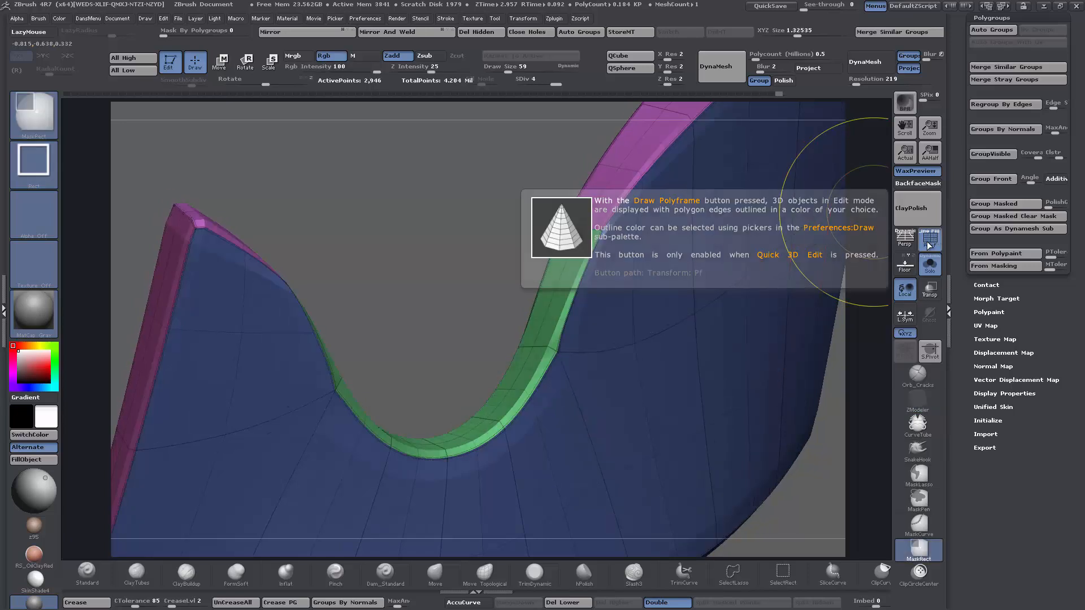
left_click(929, 244)
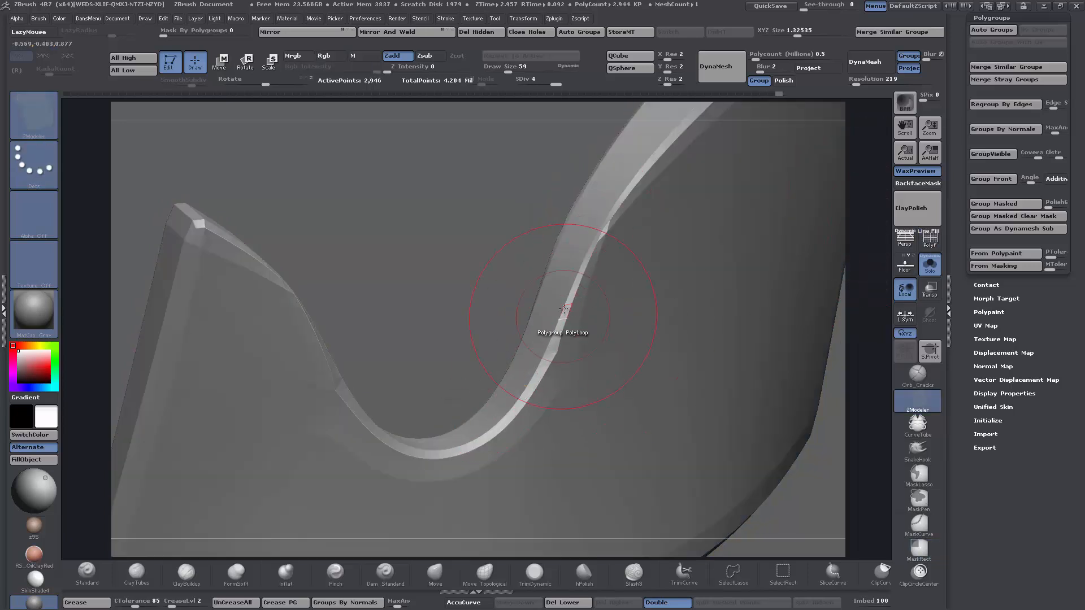
mouse_move(803, 508)
left_mouse_down()
mouse_move(791, 388)
mouse_move(733, 435)
left_mouse_up()
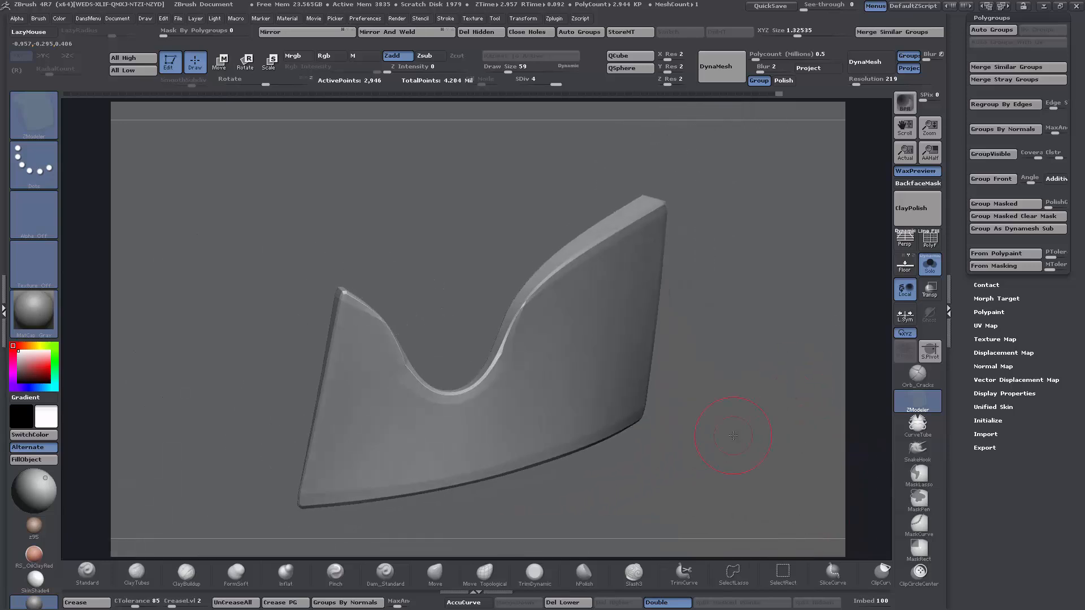
left_click(929, 240)
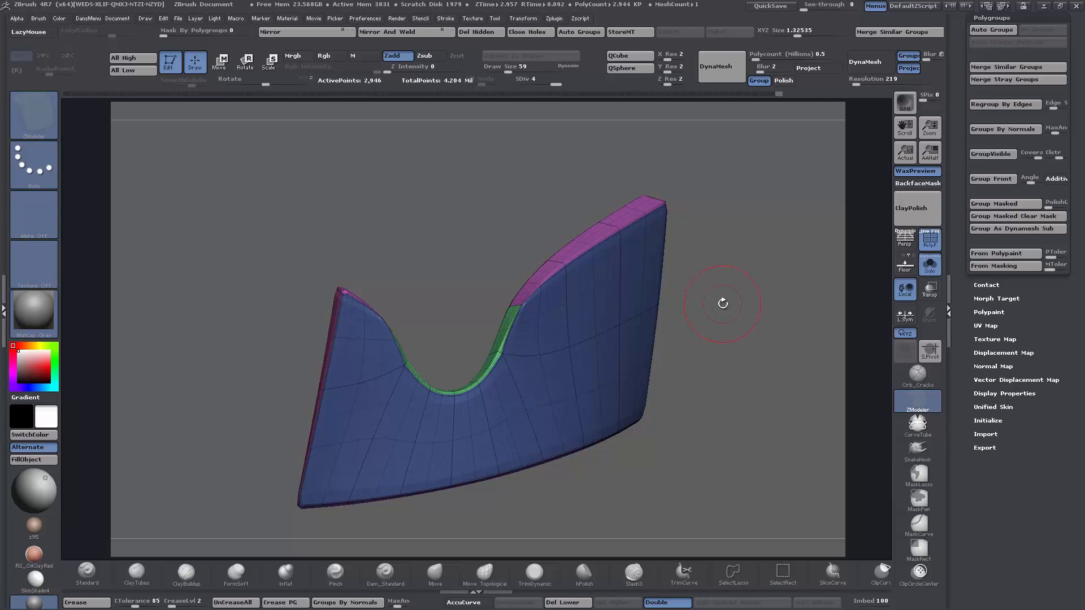
- Try remeshing the subdivided panel with ZRemesher using the Same polygon count, KeepGroups and Adapt
left_click_drag(953, 219, 968, 341)
left_click(990, 300)
left_click_drag(962, 380, 965, 270)
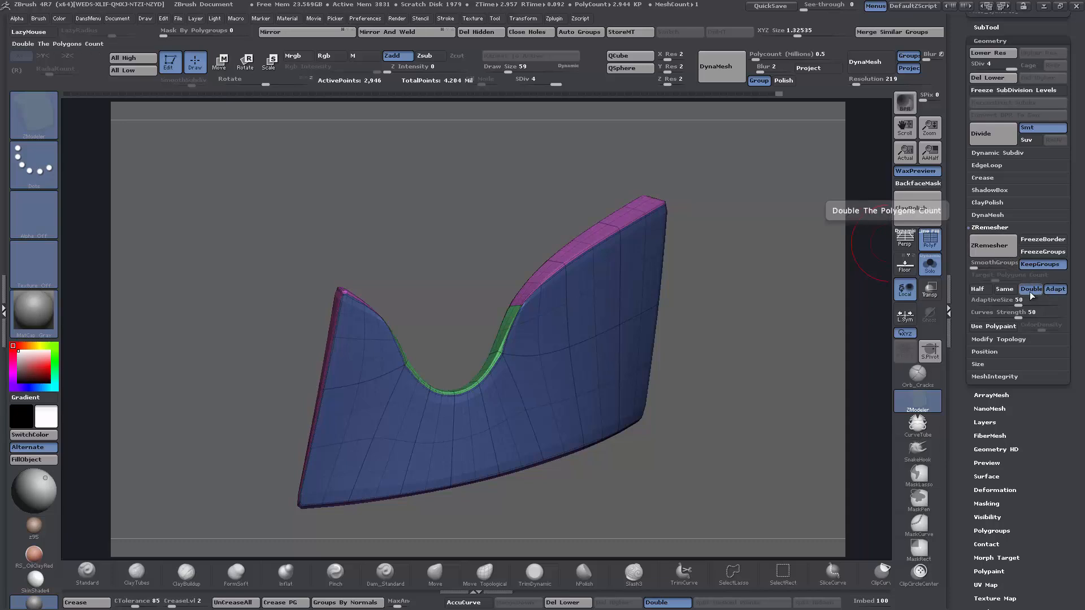
left_click(1005, 288)
left_click(991, 249)
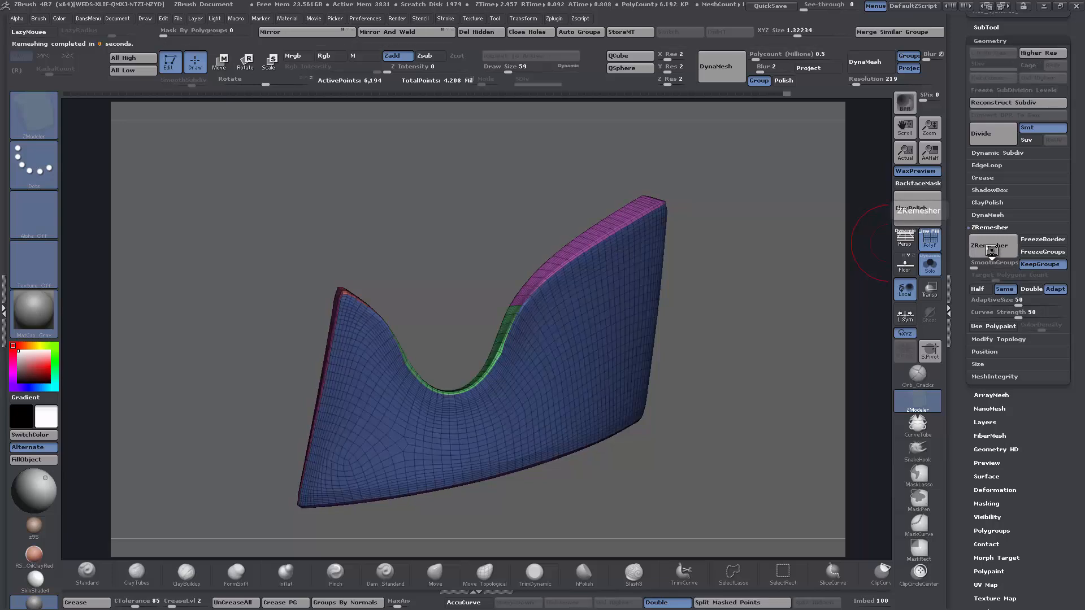
- Inspect the remeshed surface and notch topology with and without the polyframe, and undo the remesh
left_click(932, 237)
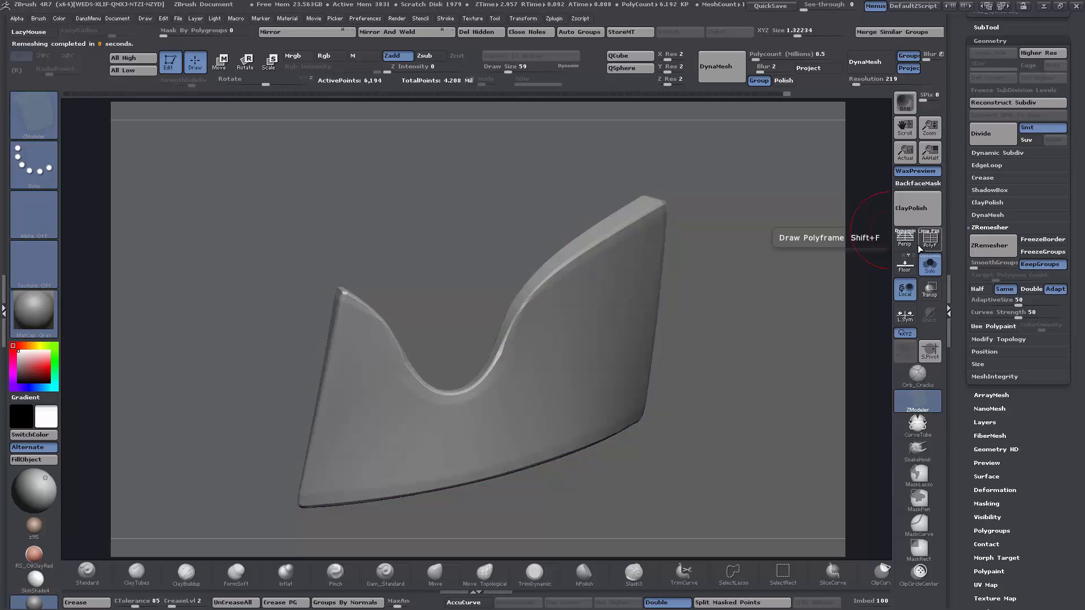
mouse_move(718, 454)
left_mouse_down()
mouse_move(650, 469)
mouse_move(763, 469)
mouse_move(733, 407)
left_mouse_up()
left_click_drag(725, 333, 846, 287)
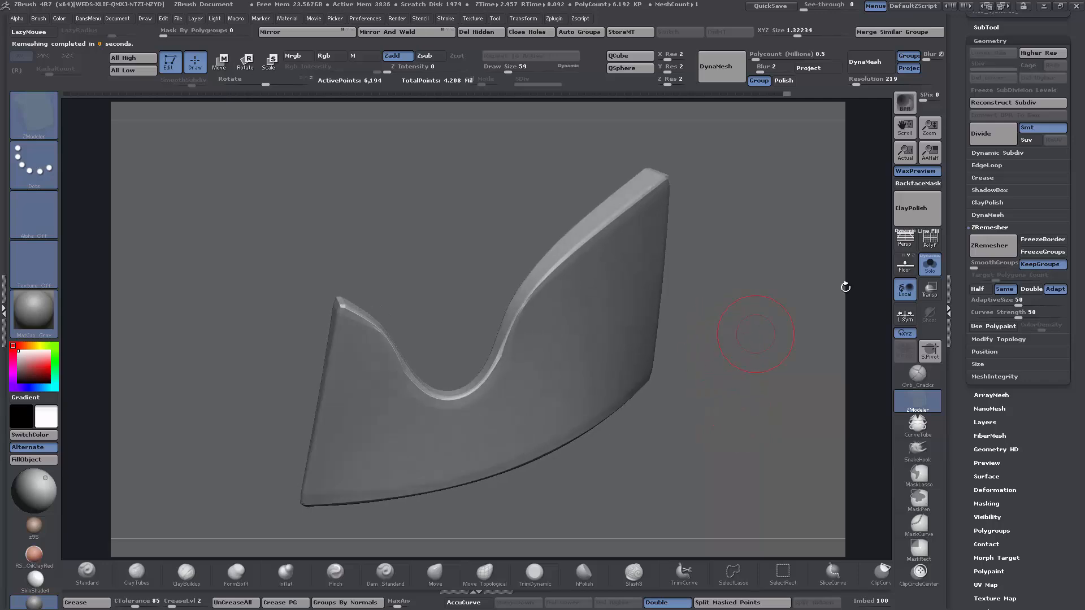
left_click(927, 248)
left_click_drag(771, 329, 831, 520, "alt")
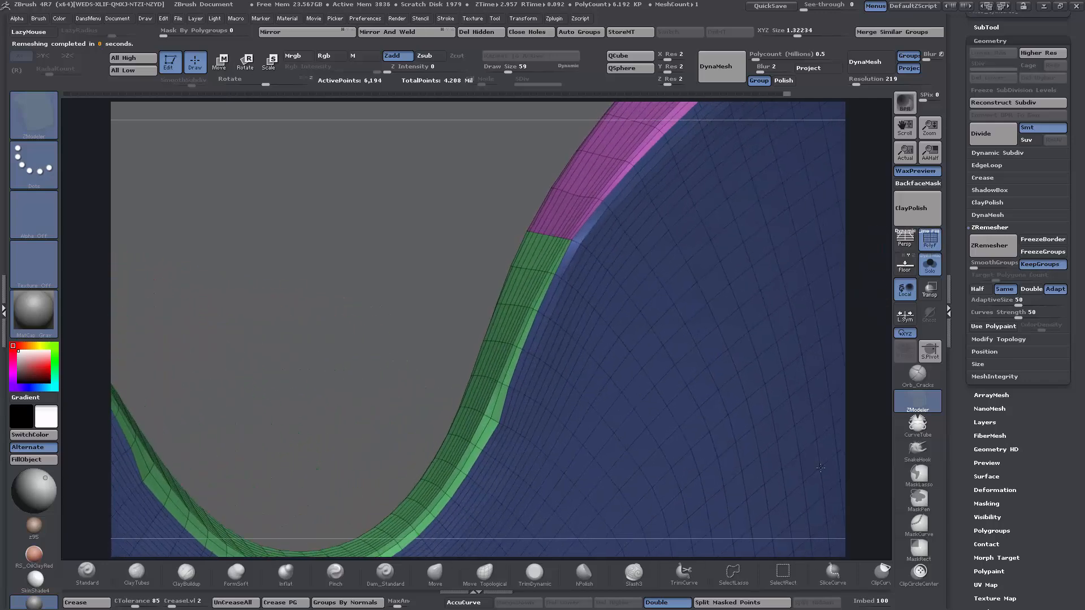
left_click_drag(820, 467, 778, 429, "alt")
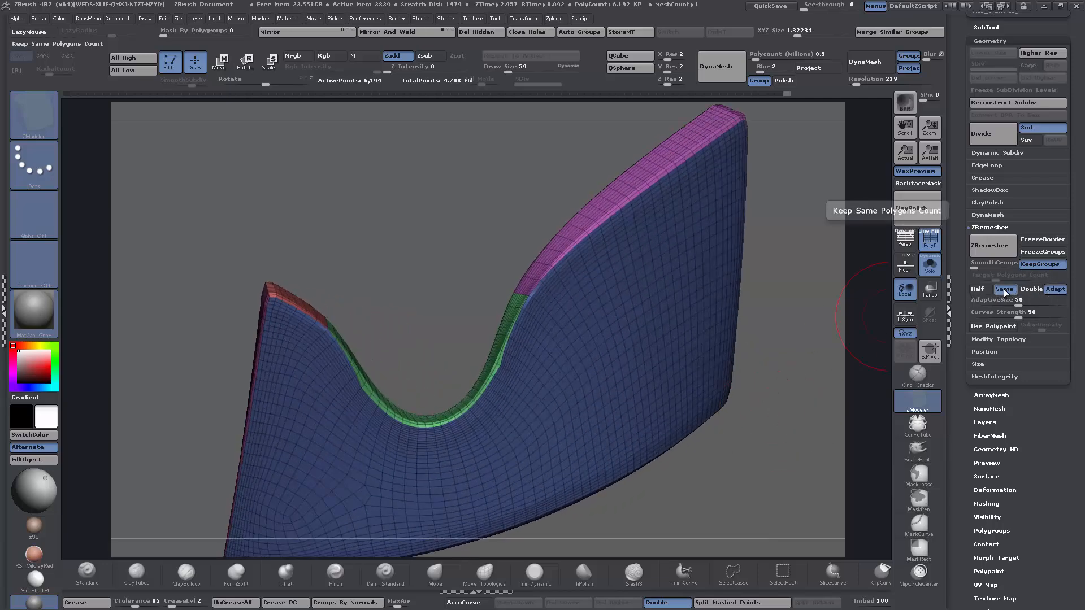
key("ctrl+z")
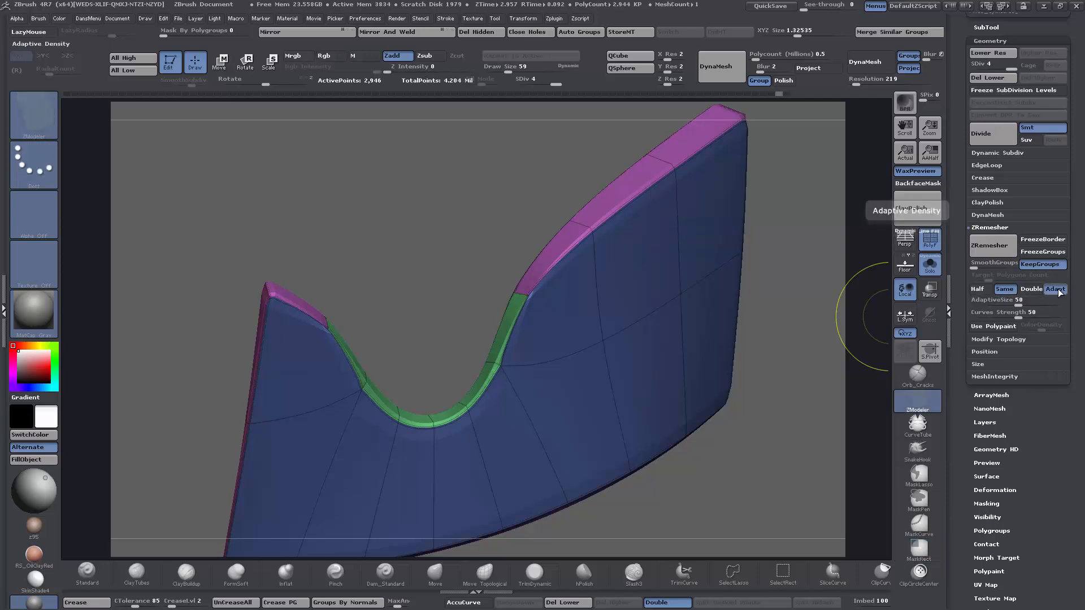
- Try ZRemesher with Double enabled and Adapt disabled, check the panel with the polyframe hidden, and undo the remesh
left_click(1031, 289)
left_click(994, 252)
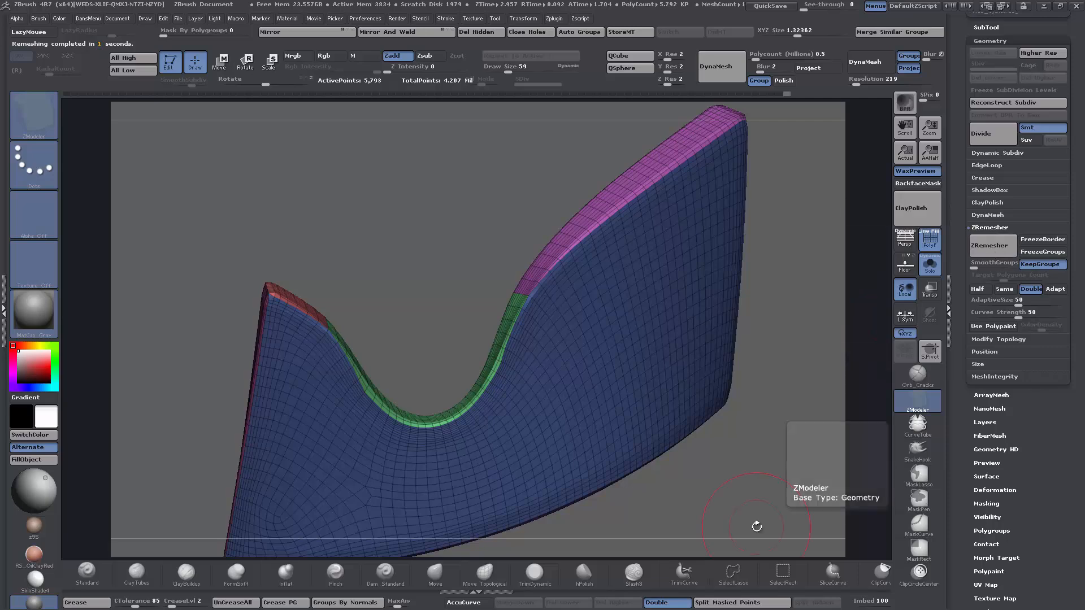
left_click_drag(777, 473, 712, 409, "alt")
left_click(926, 241)
key("ctrl+z")
left_click(918, 401)
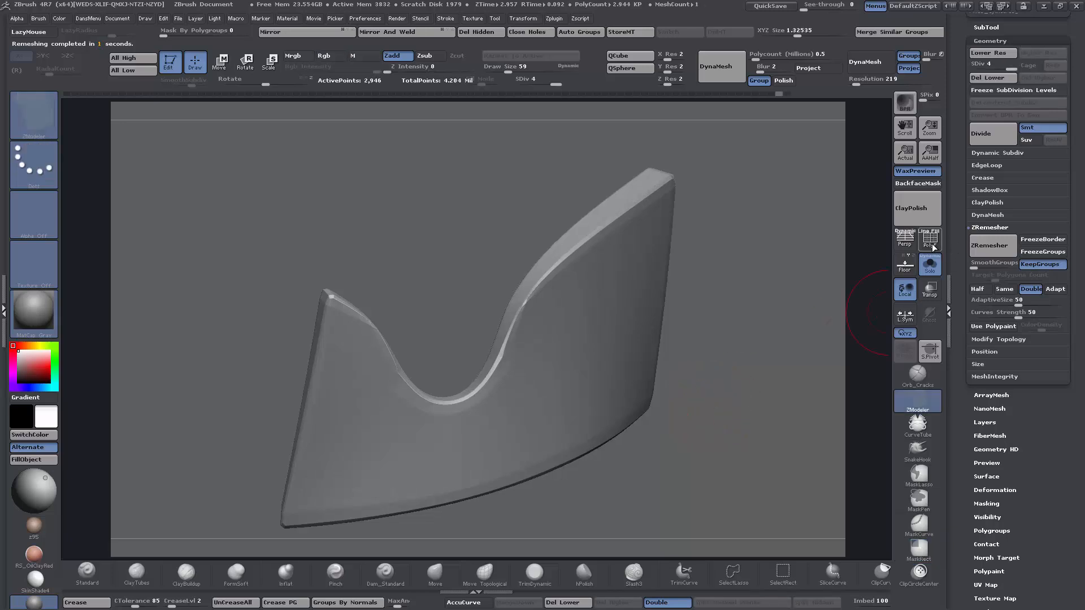
- Show the polyframe and remesh the panel with ZRemesher using the Same polygon count, KeepGroups enabled and Adapt disabled
left_click(932, 246)
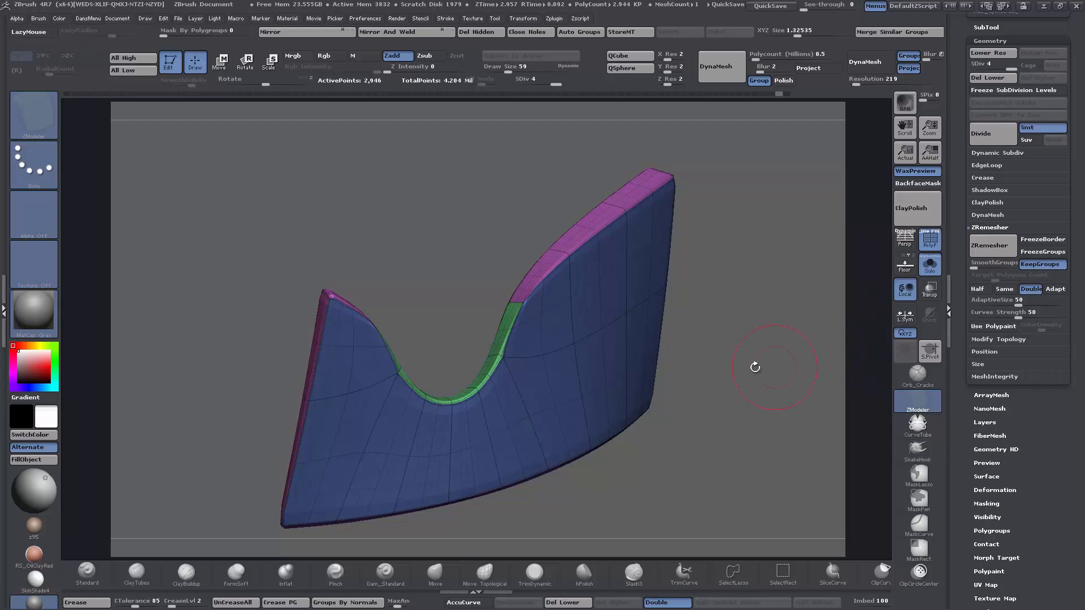
left_click_drag(753, 366, 758, 367)
left_click_drag(760, 322, 737, 332)
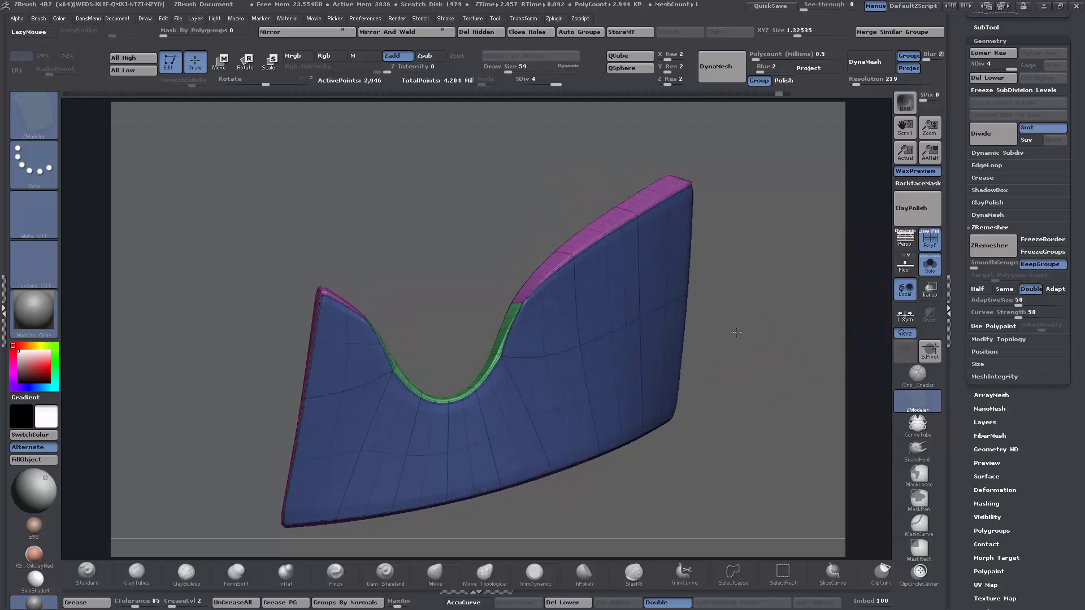
left_click(1004, 288)
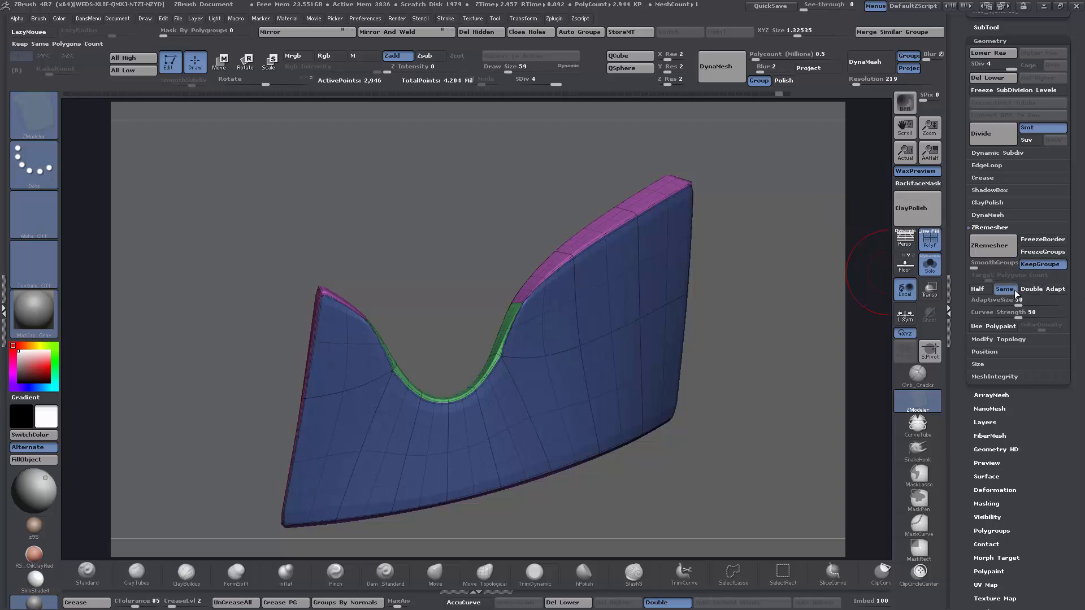
left_click(989, 244)
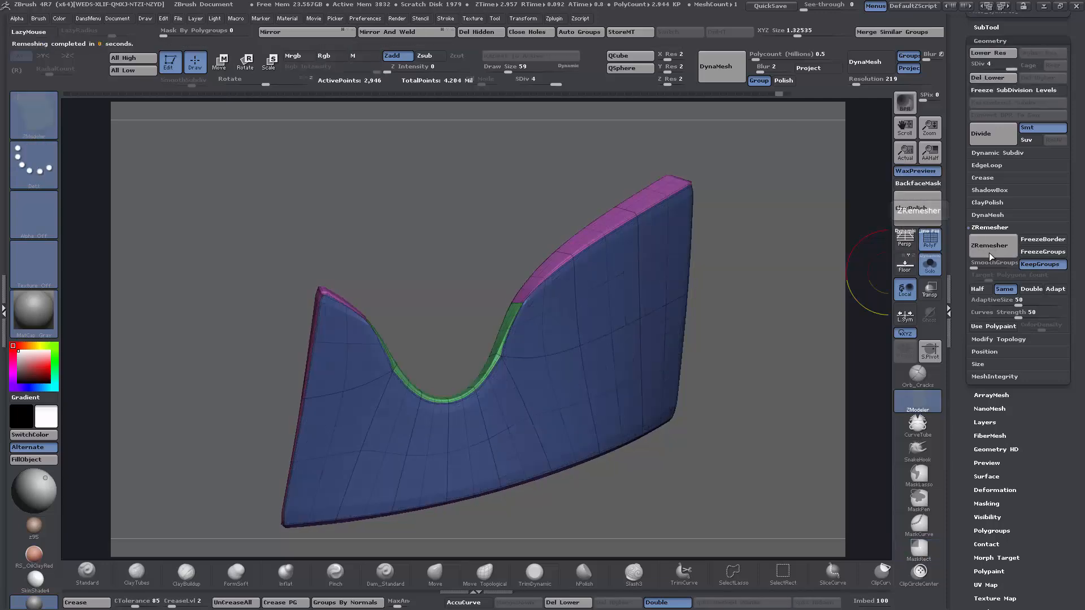
key("ctrl+z")
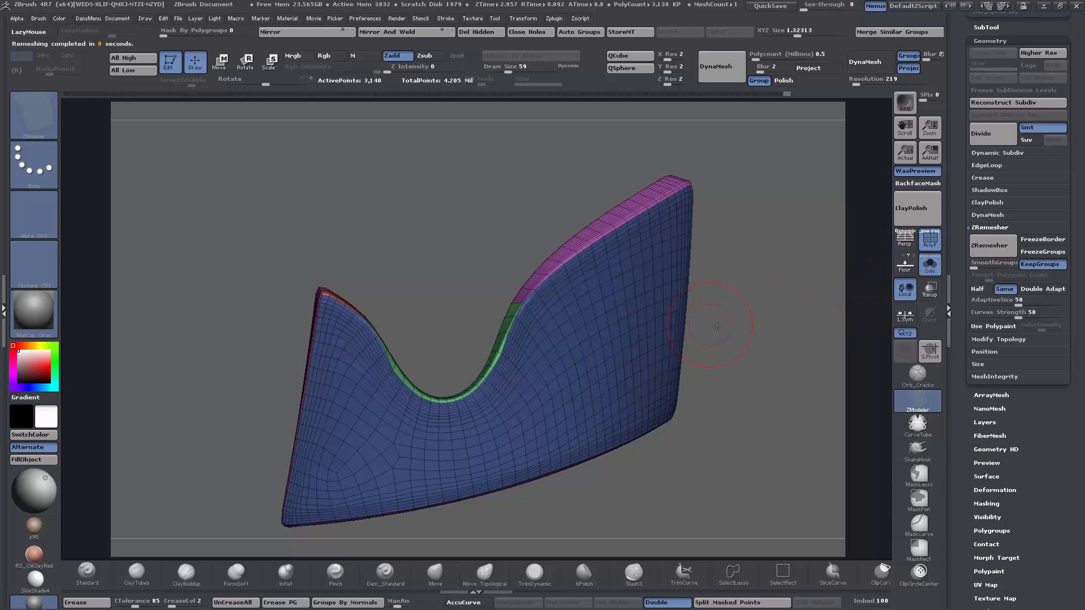
left_click_drag(720, 322, 726, 275)
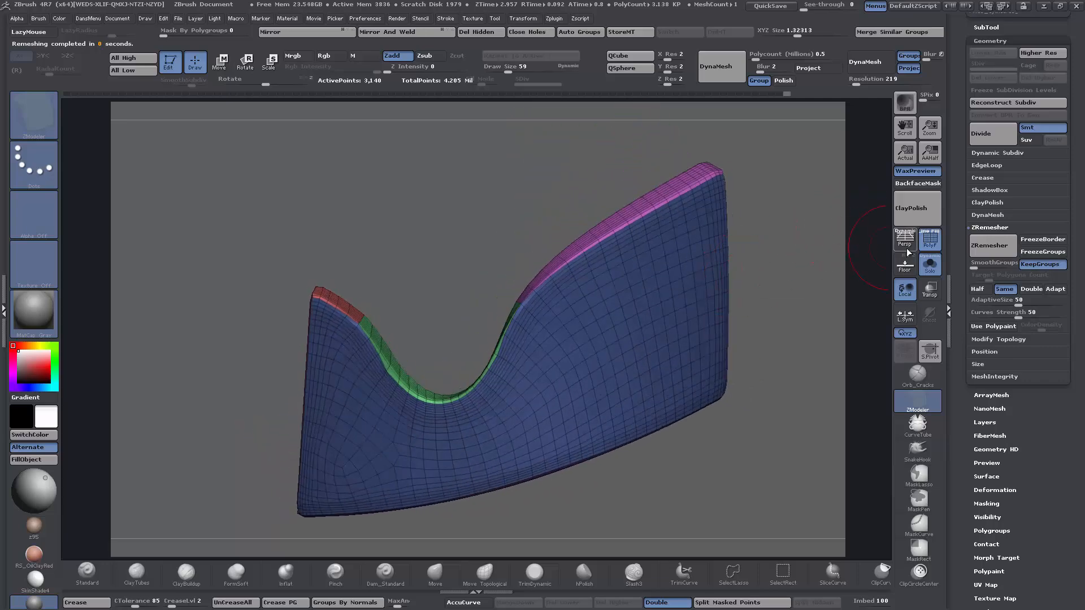
- Hide the polyframe and subdivide the remeshed panel to level 3
left_click(929, 240)
left_click_drag(436, 259, 701, 389)
key("ctrl")
key("ctrl+d")
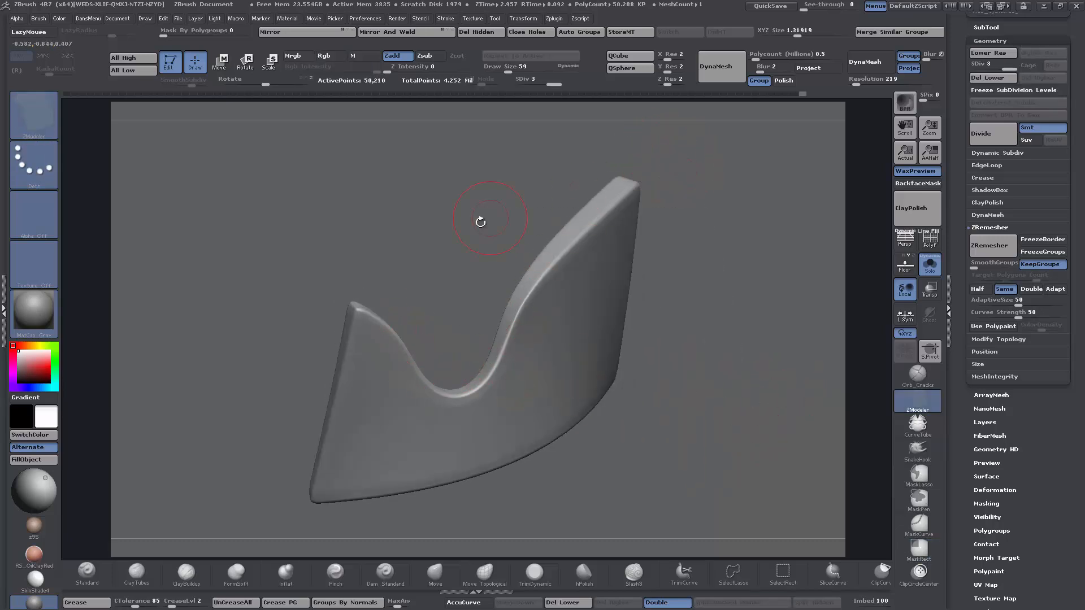
- Set the brush draw size to 35 while examining the bevel along the notch rim up close
left_click_drag(765, 344, 658, 378, "alt")
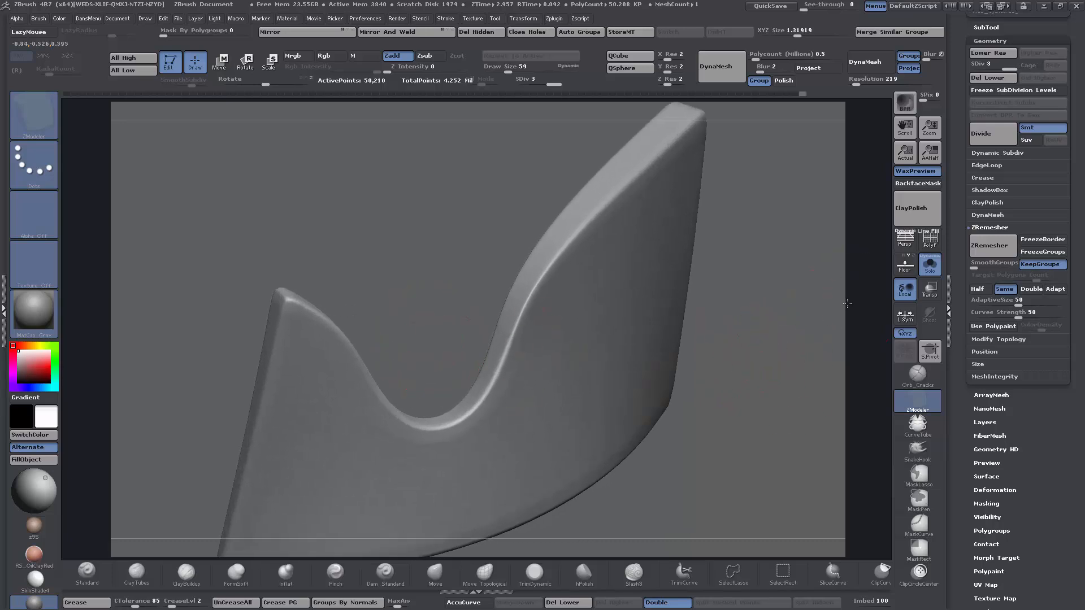
key("space")
key("space")
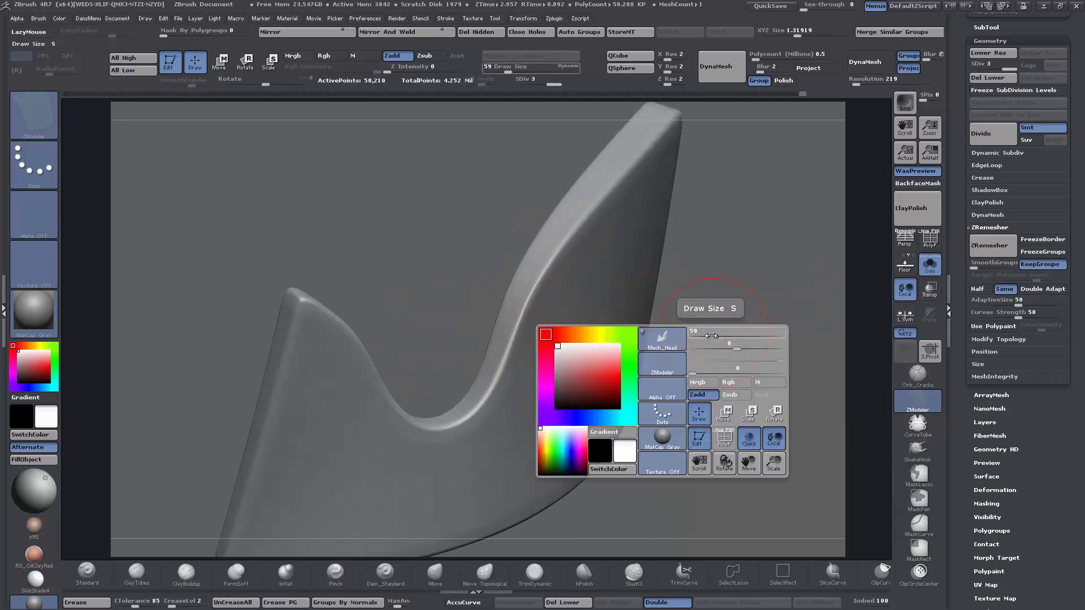
left_click_drag(715, 336, 710, 337)
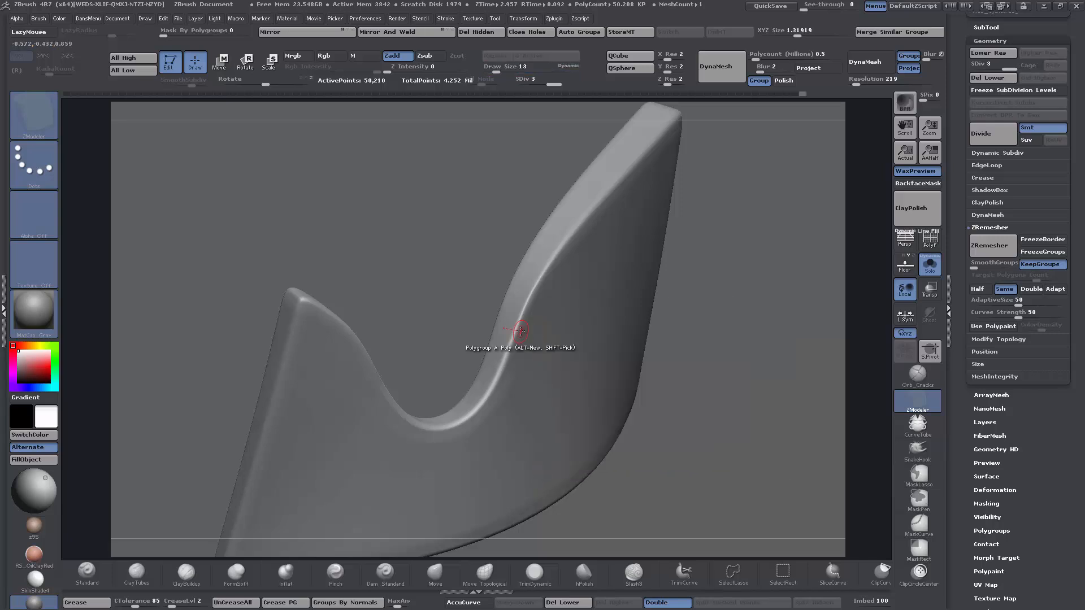
key("space")
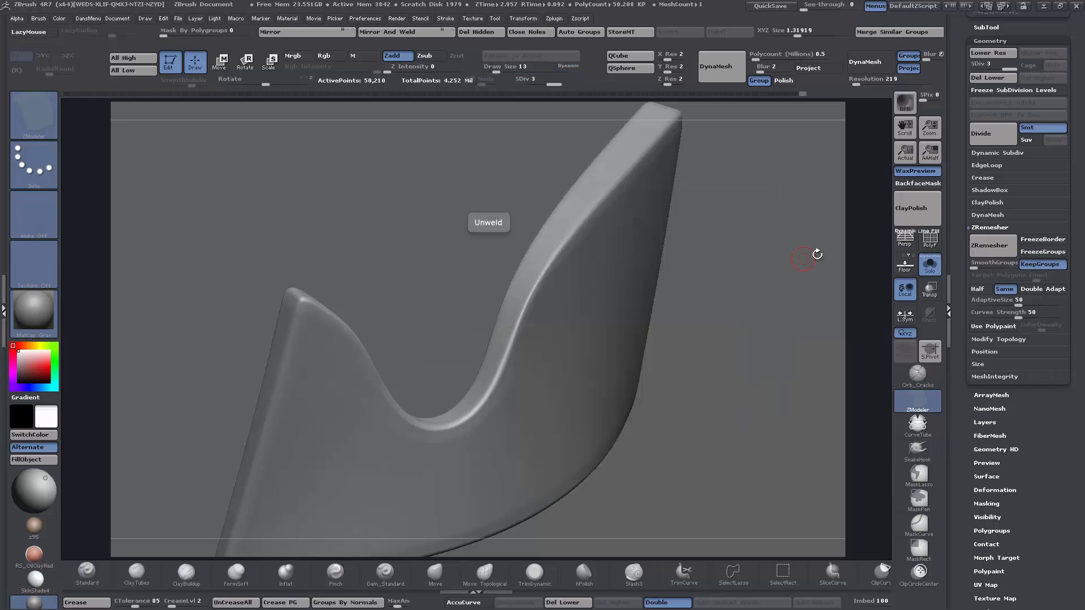
key("space")
mouse_move(740, 289)
left_mouse_down()
mouse_move(782, 328)
mouse_move(743, 331)
left_mouse_up()
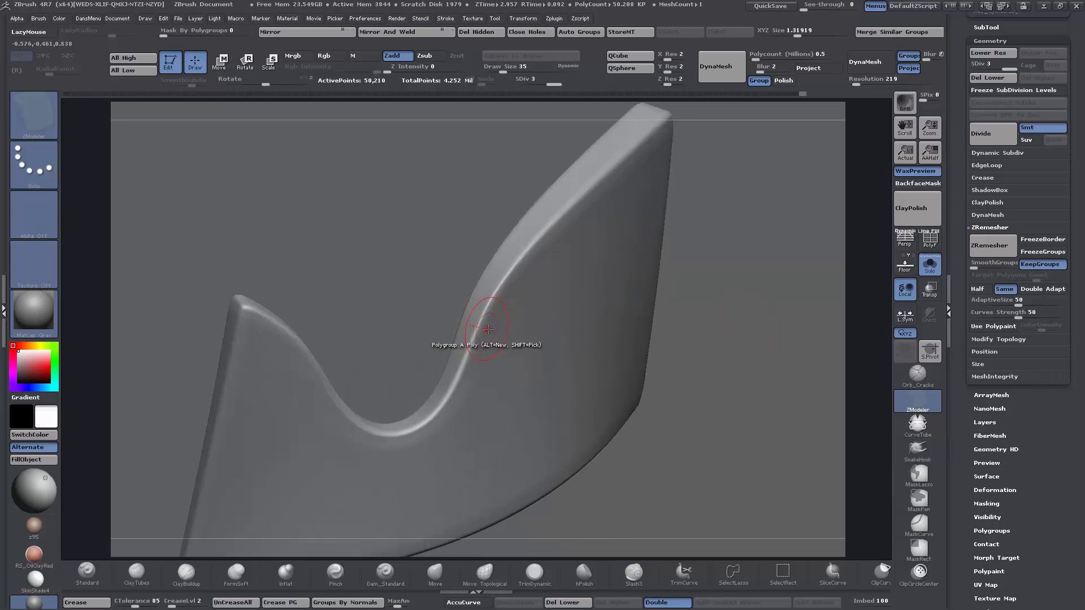
key("shift")
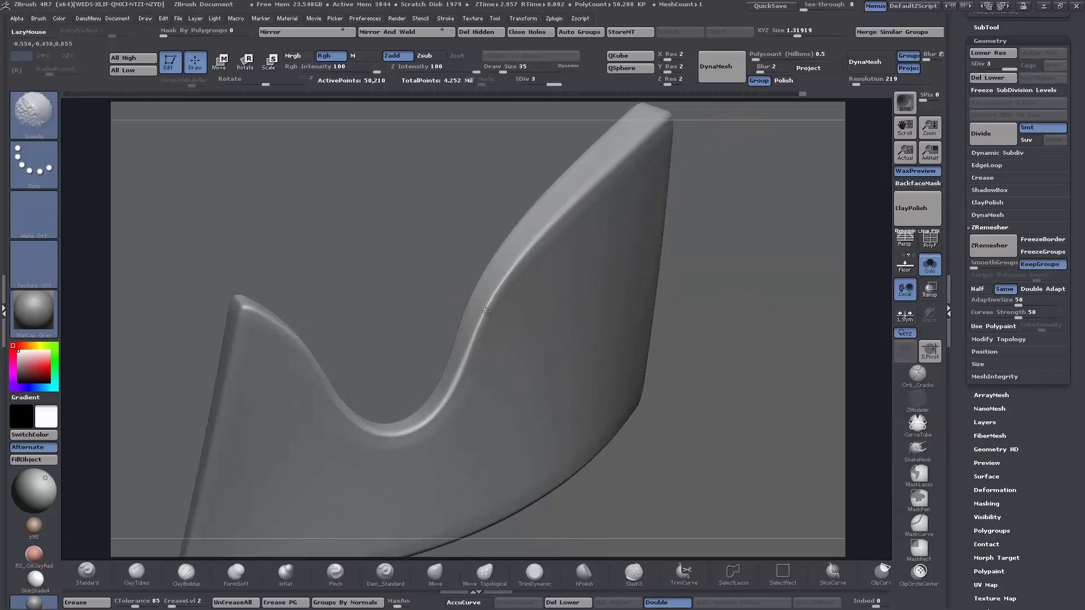
- Check the whole panel with and without the polyframe, and subdivide it to level 4
left_click_drag(719, 438, 737, 273, "alt")
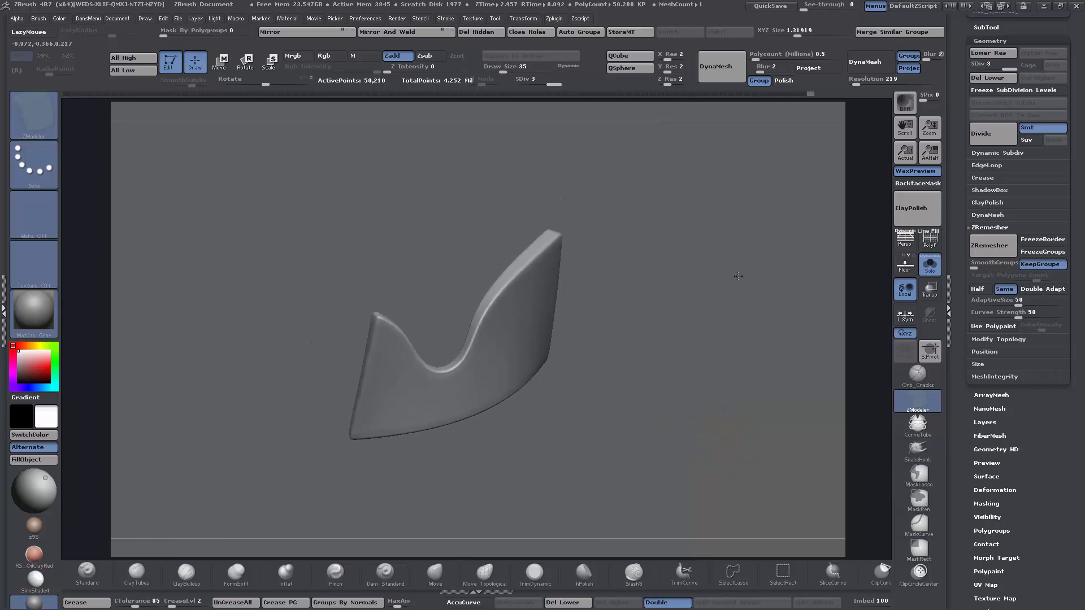
mouse_move(713, 372)
left_mouse_down()
mouse_move(680, 332)
mouse_move(730, 371)
mouse_move(673, 399)
mouse_move(675, 454)
mouse_move(672, 387)
mouse_move(571, 306)
mouse_move(528, 295)
mouse_move(389, 367)
mouse_move(649, 337)
mouse_move(639, 379)
mouse_move(572, 347)
left_mouse_up()
left_click(449, 409)
left_click(663, 289)
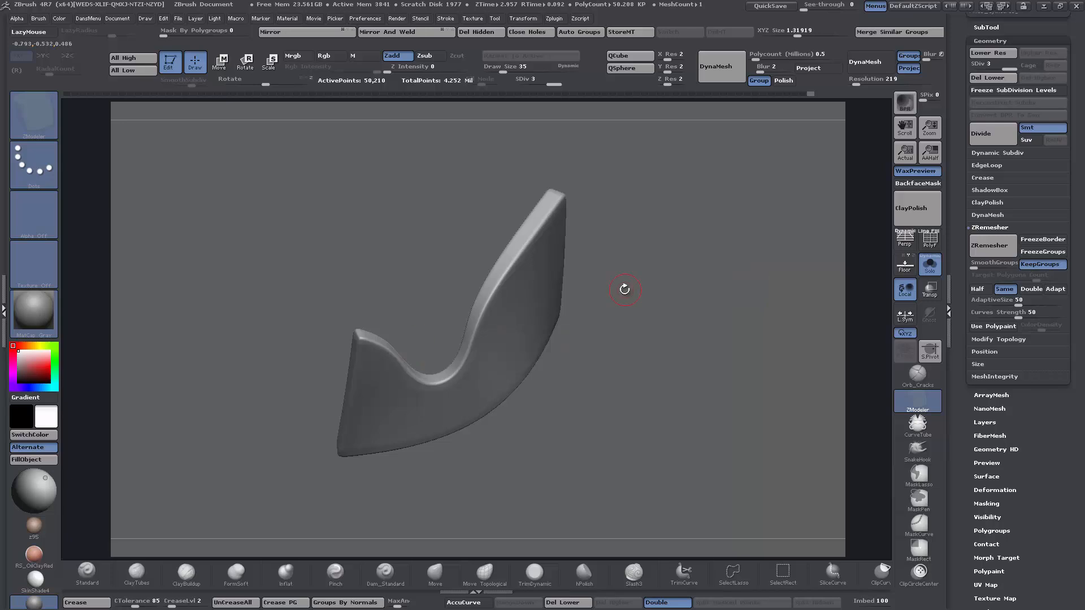
left_click_drag(624, 289, 676, 302)
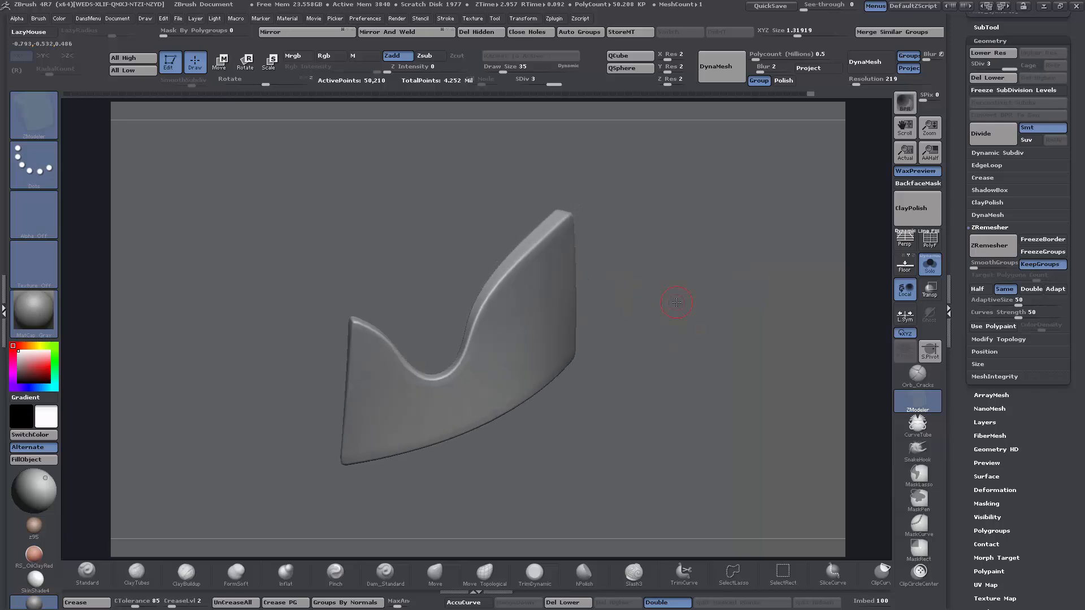
left_click(932, 242)
left_click_drag(700, 319, 729, 340, "alt")
left_click(933, 243)
key("ctrl+d")
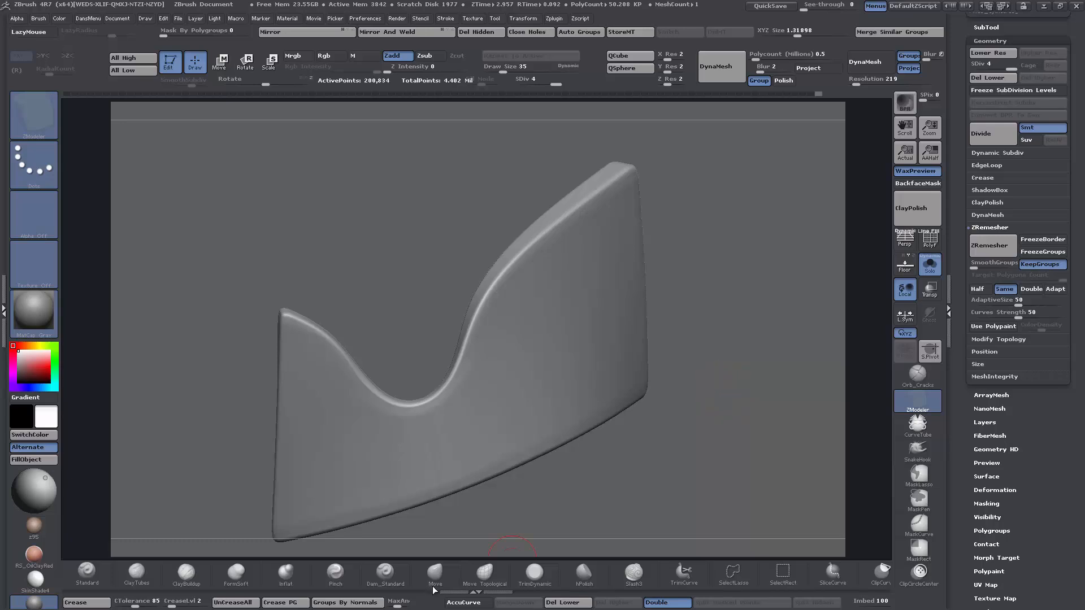
- Try carving a curved groove across the panel's face with the Dam_Standard brush at draw size 15, and undo it
left_click(386, 573)
key("space")
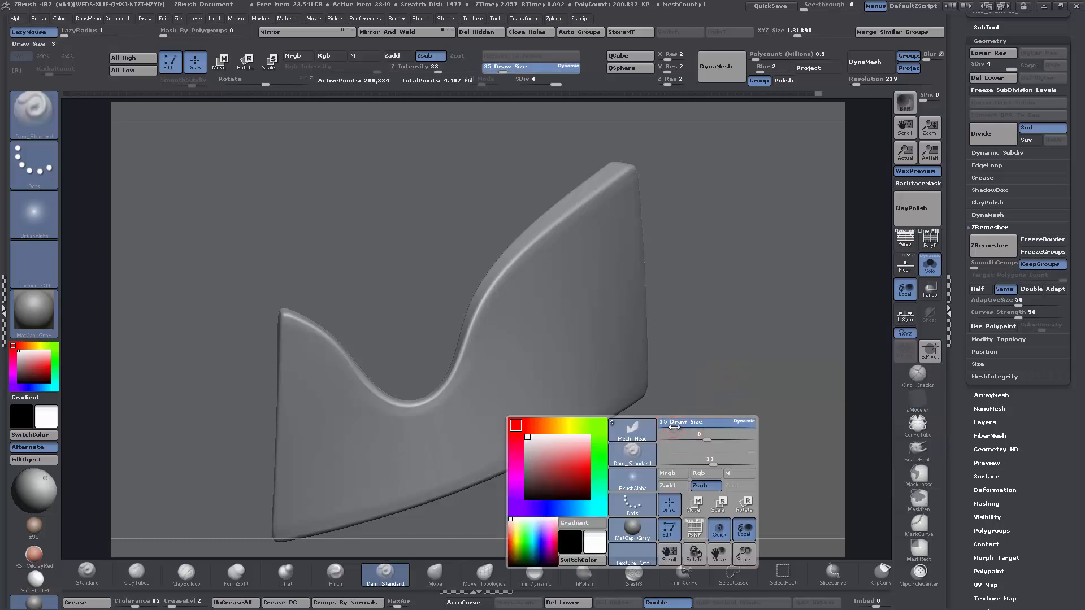
left_click(675, 427)
mouse_move(383, 452)
left_mouse_down()
mouse_move(498, 394)
mouse_move(627, 231)
left_mouse_up()
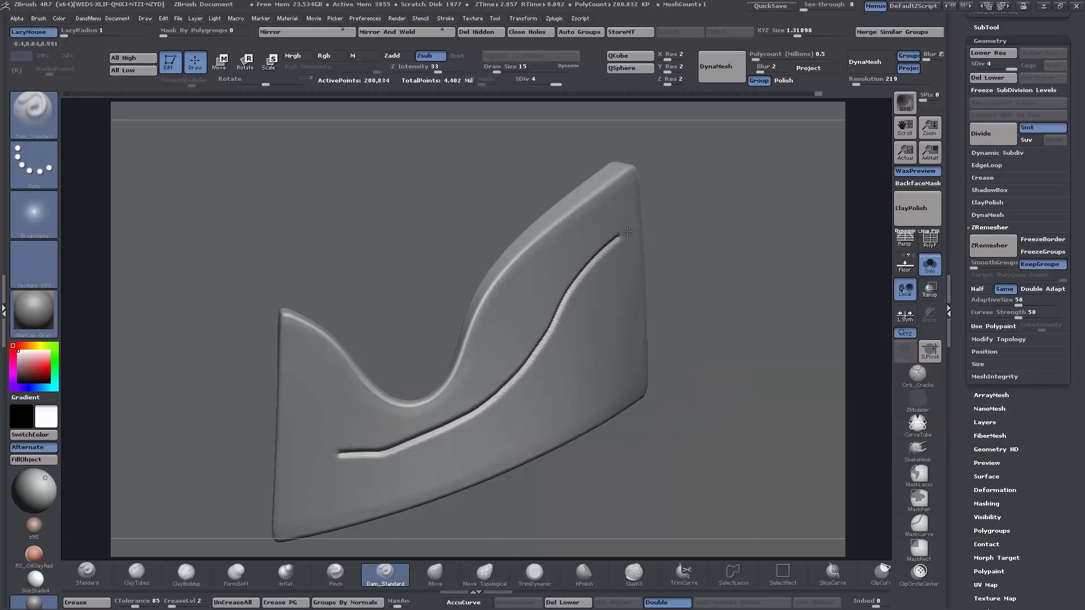
left_click_drag(755, 446, 740, 449)
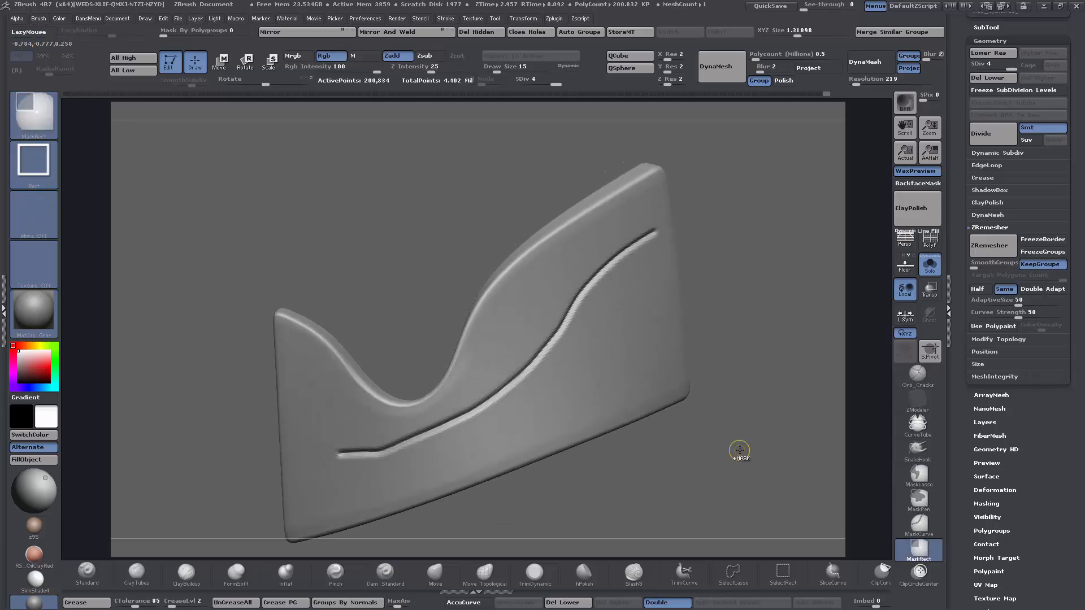
key("ctrl+z")
mouse_move(736, 451)
left_mouse_down()
mouse_move(658, 431)
mouse_move(704, 382)
mouse_move(687, 361)
mouse_move(730, 406)
mouse_move(721, 423)
left_mouse_up()
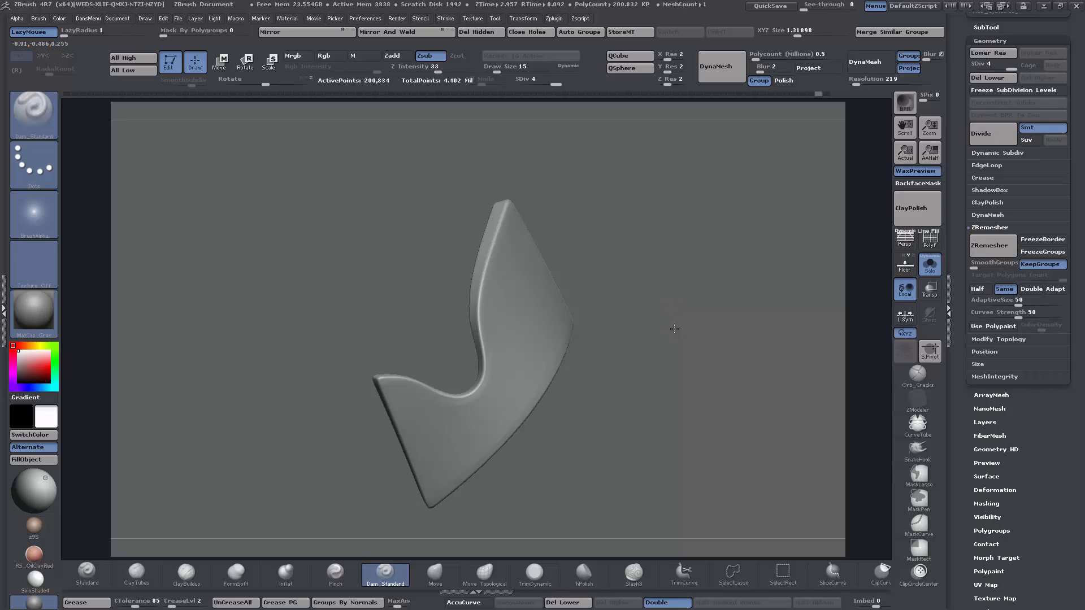
left_click_drag(672, 327, 661, 334)
left_click_drag(713, 204, 678, 257)
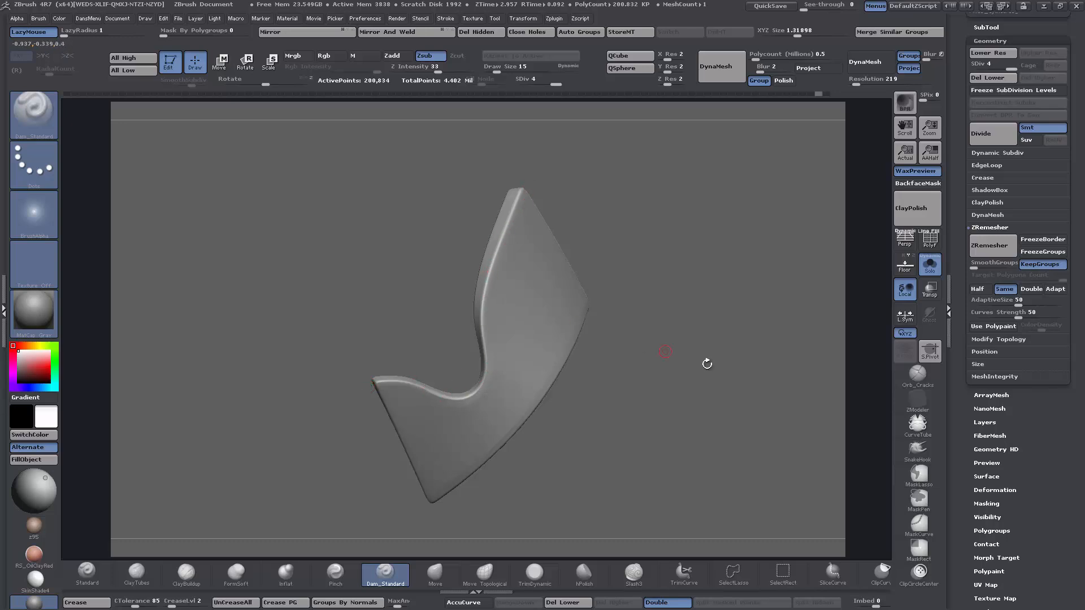
left_click_drag(715, 385, 650, 400)
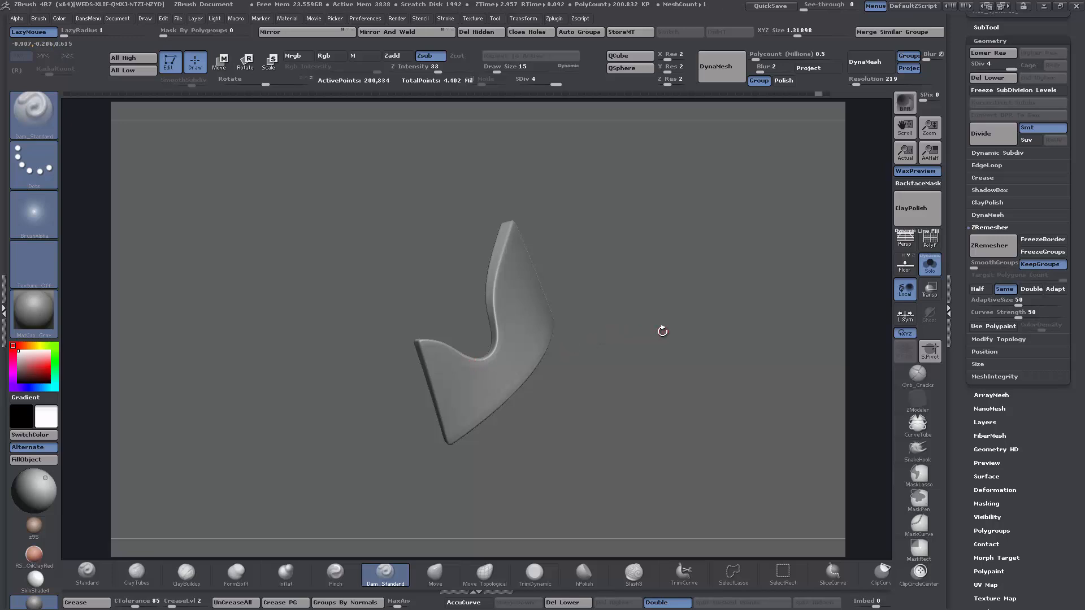
mouse_move(674, 323)
left_mouse_down()
mouse_move(650, 319)
mouse_move(704, 332)
mouse_move(676, 354)
left_mouse_up()
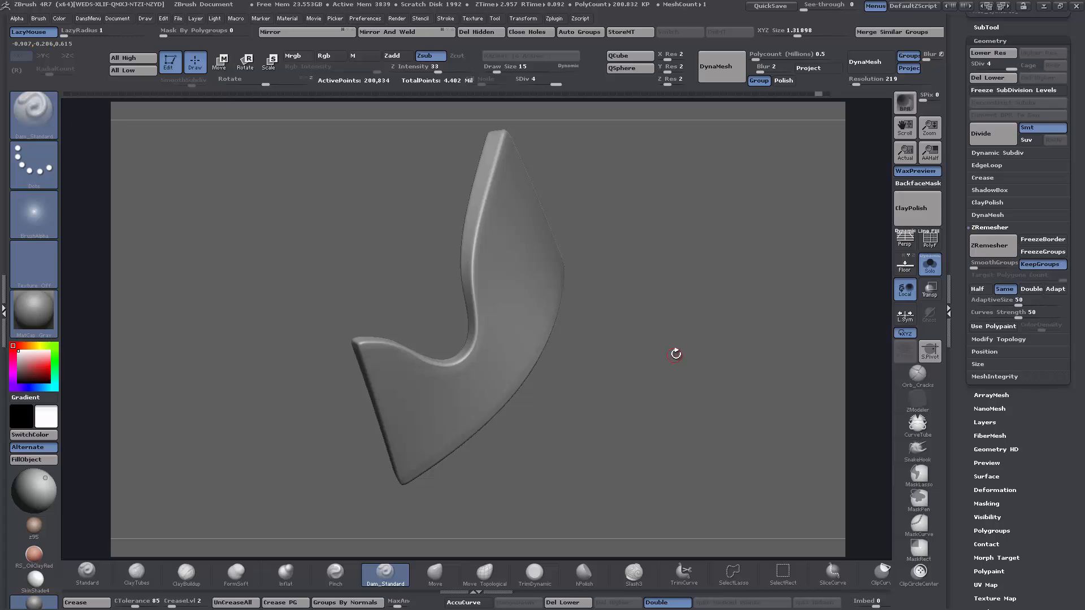
mouse_move(676, 354)
left_mouse_down()
mouse_move(659, 384)
mouse_move(658, 354)
mouse_move(666, 362)
left_mouse_up()
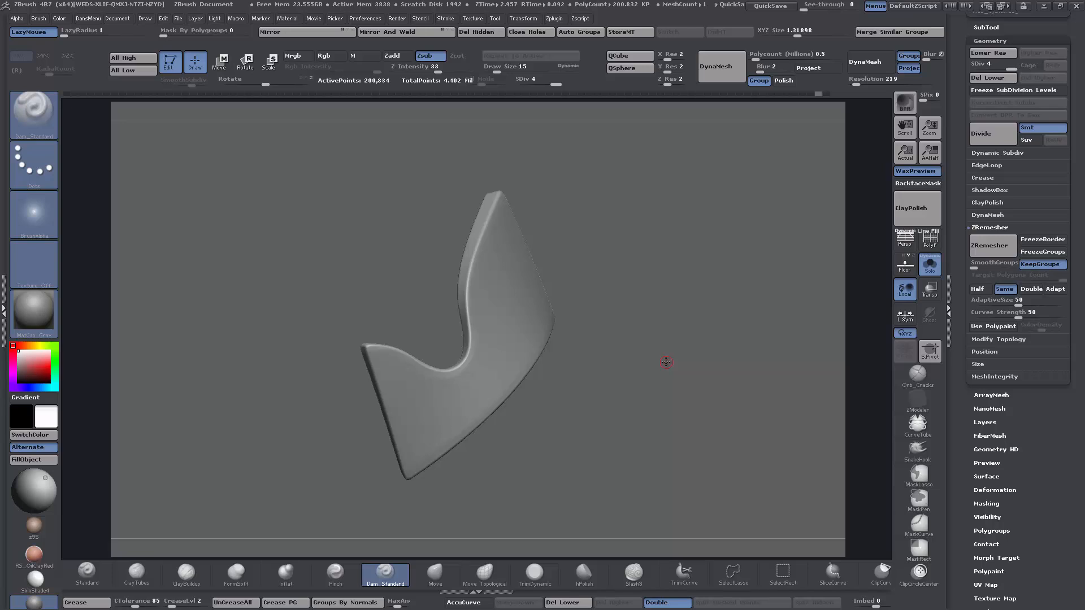
left_click_drag(666, 362, 660, 398)
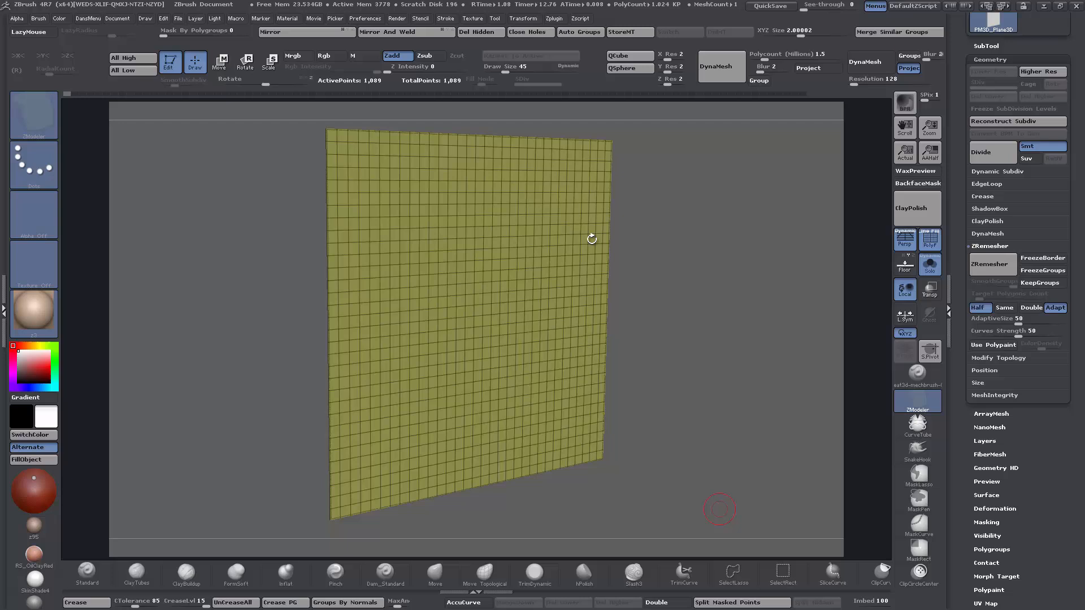
- Roll the plane's undo history back to step 9, the state with the panel outline and crossing struts painted as a mask
left_click(75, 94)
left_click_drag(81, 93, 145, 93)
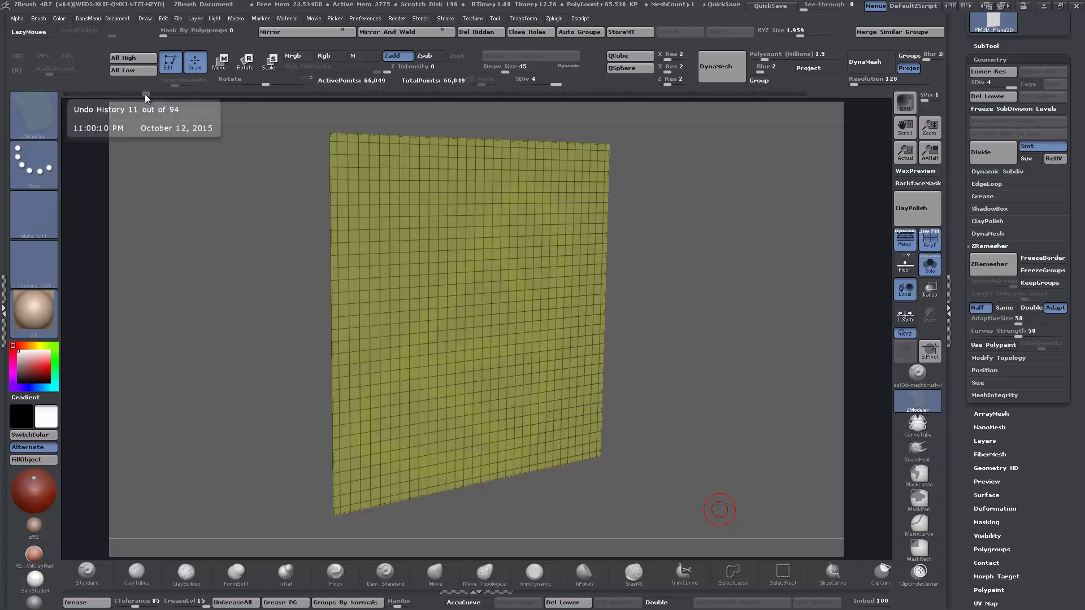
left_click_drag(144, 94, 130, 93)
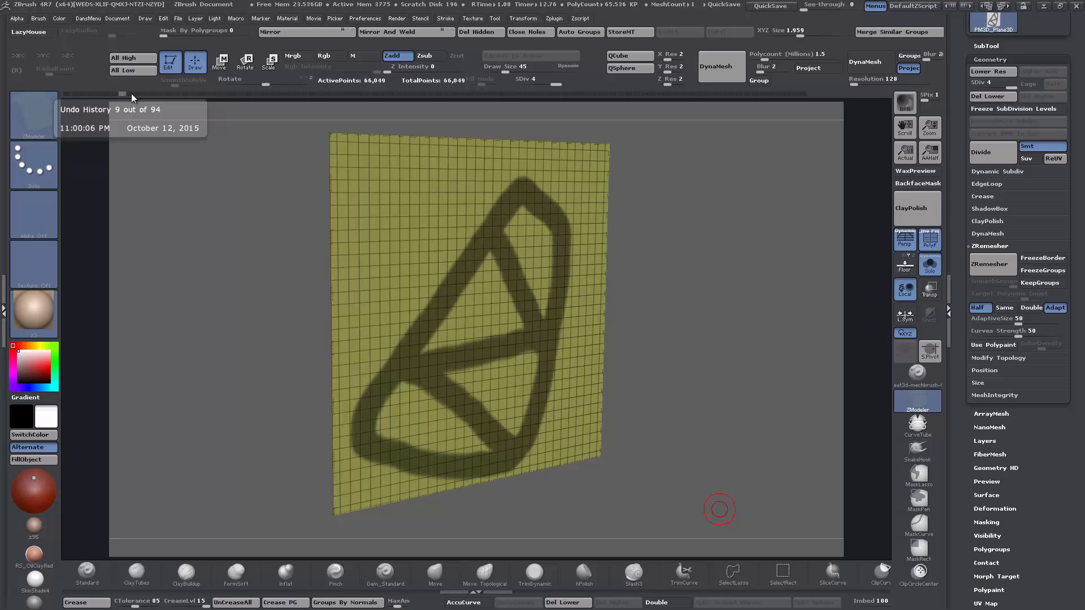
scroll(981, 507, "down", 1)
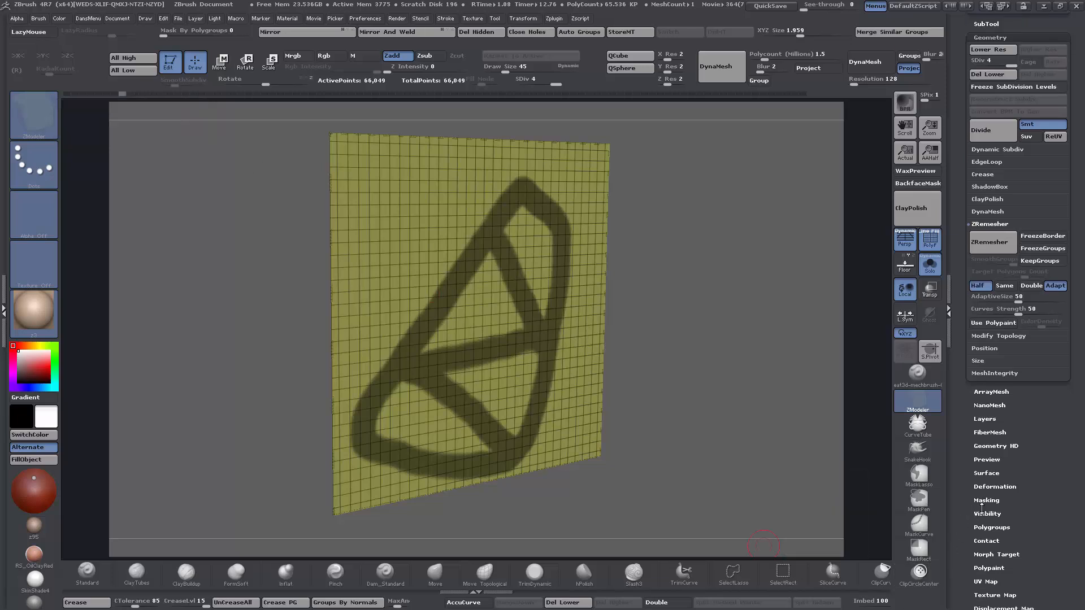
left_click(980, 513)
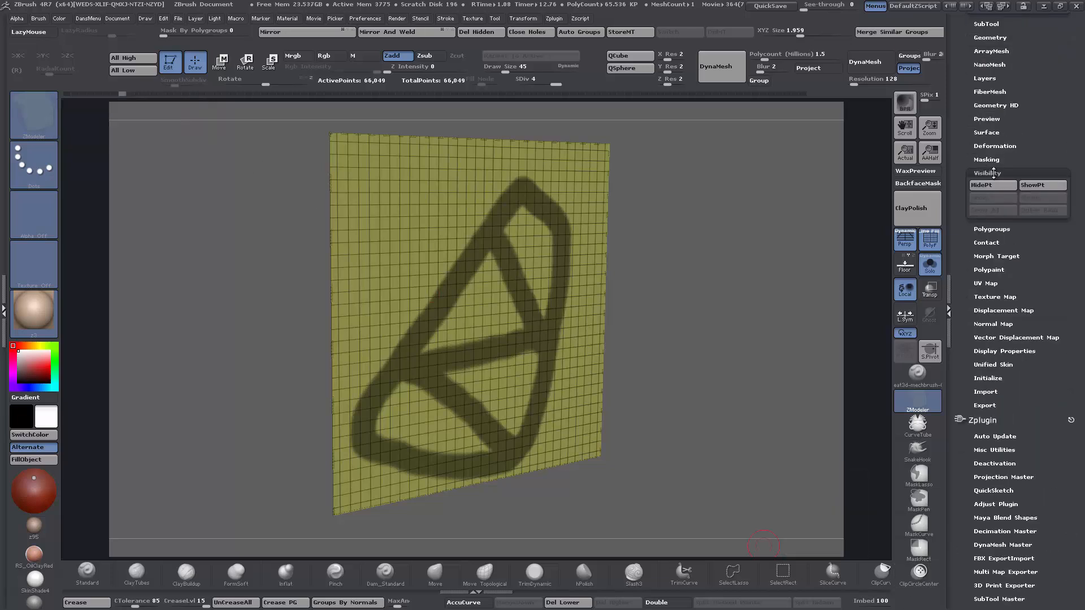
left_click(994, 173)
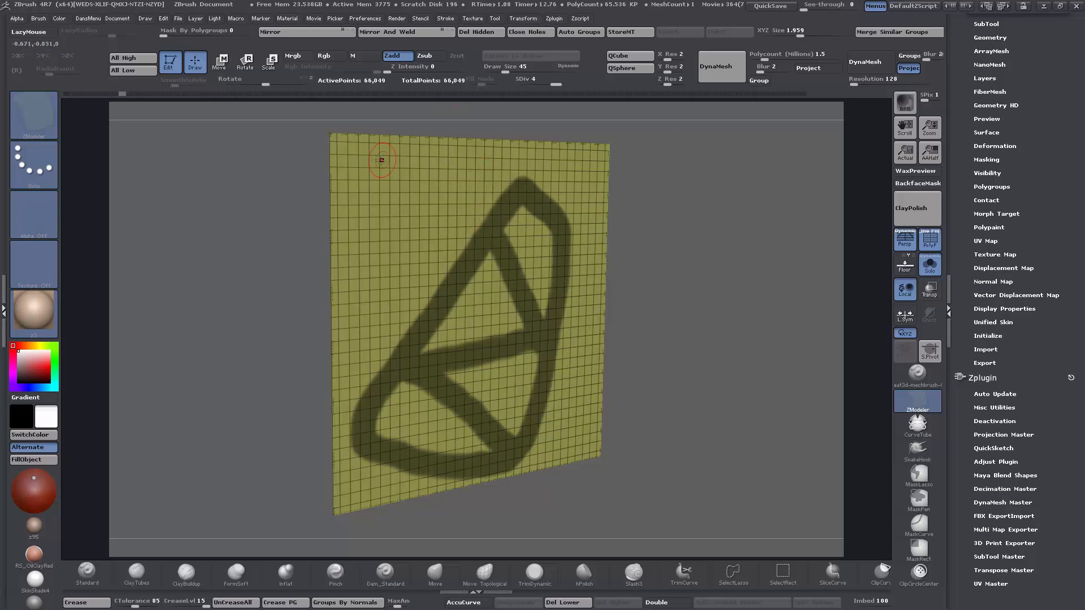
- Return to the early undo history and compare states 15 and 16 to examine the cut-out frame's mesh density
left_click(128, 94)
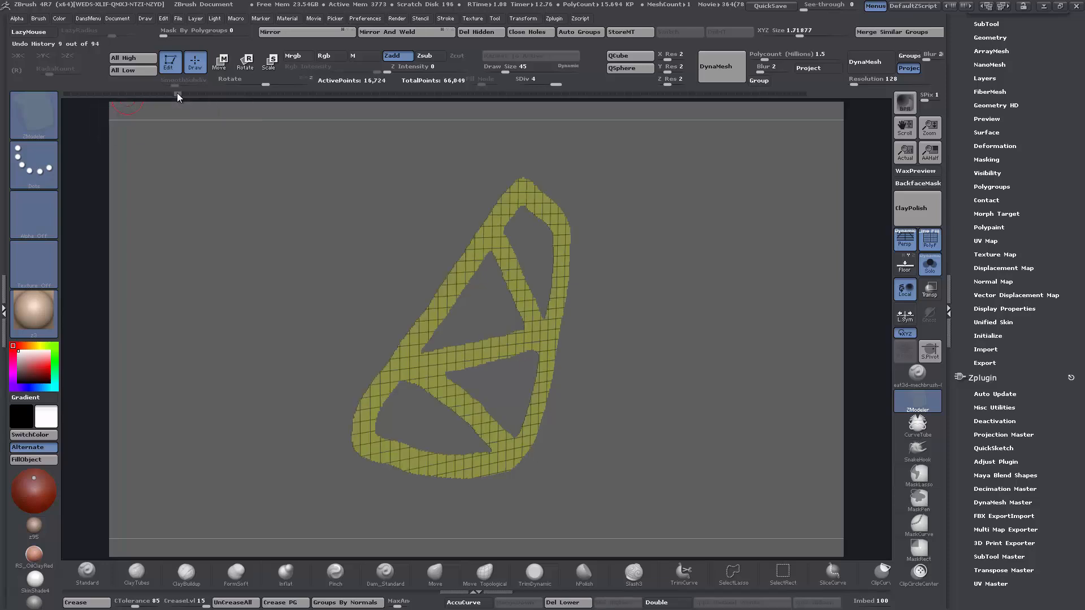
left_click(184, 93)
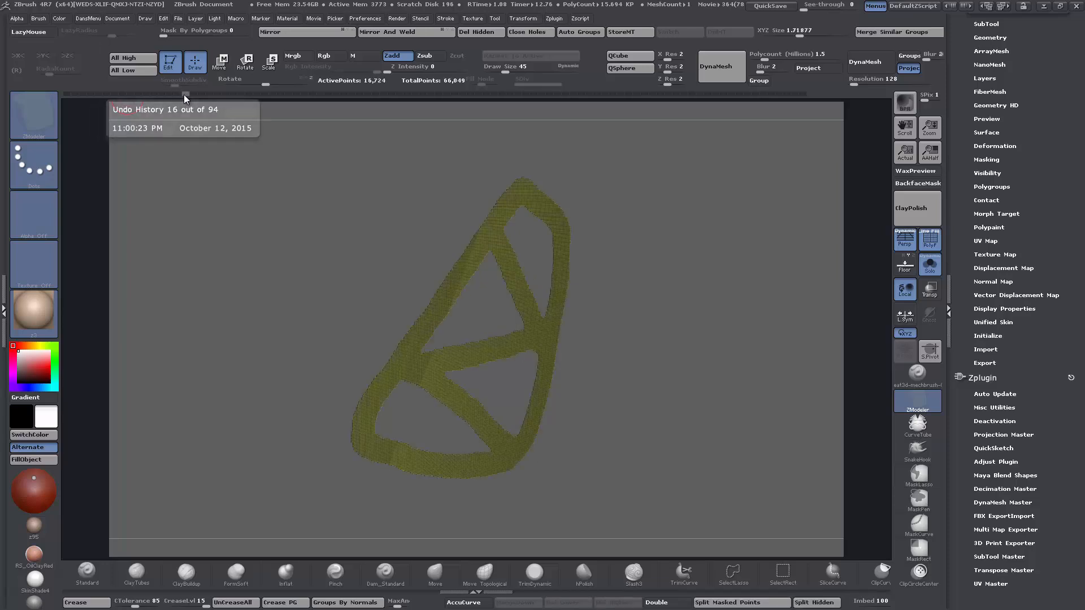
left_click(180, 93)
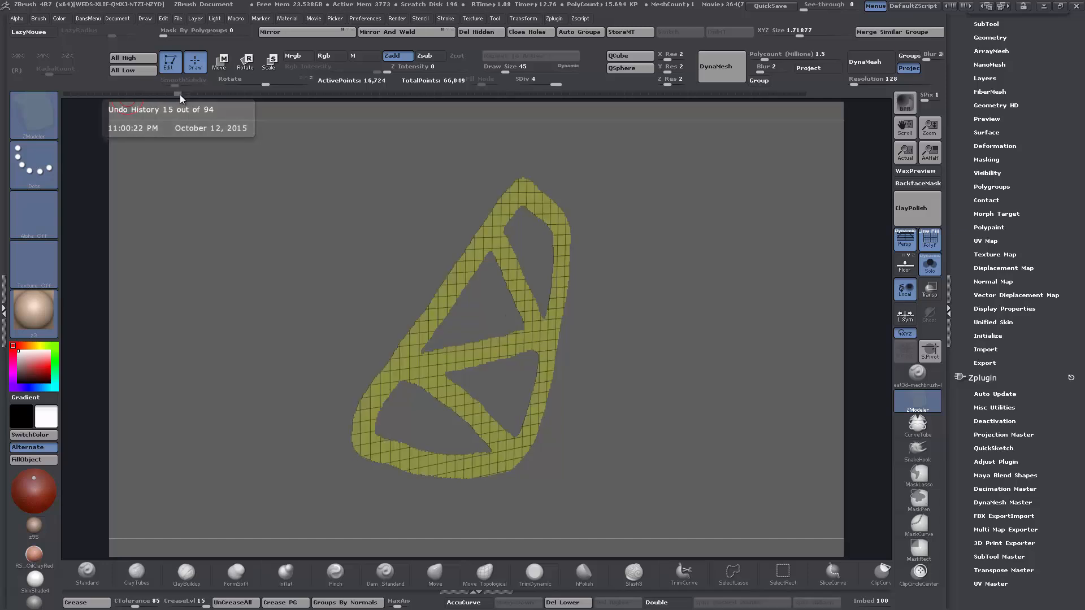
left_click(185, 94)
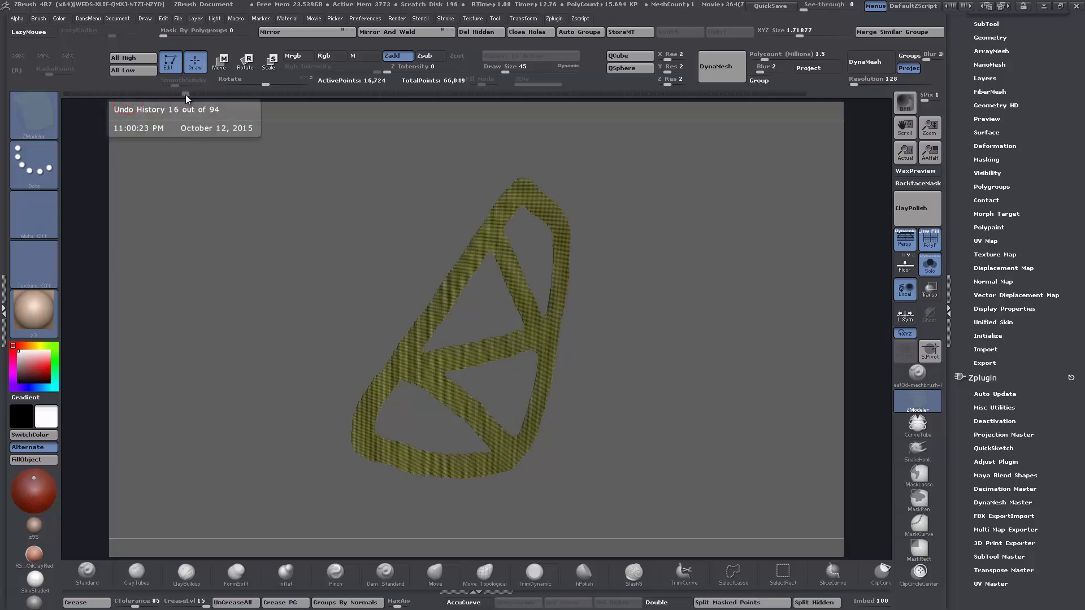
left_click(181, 95)
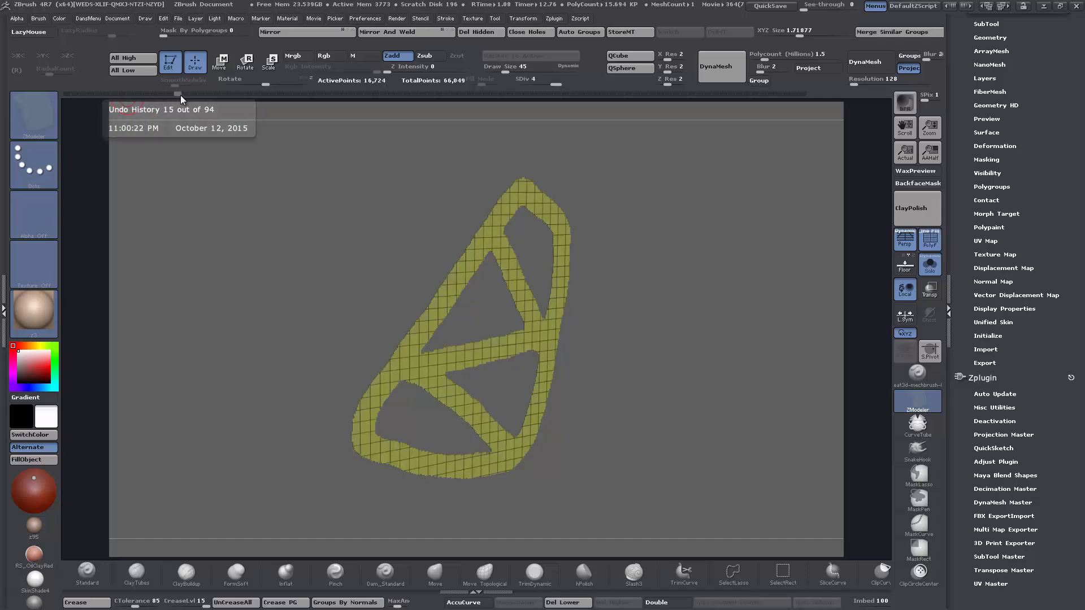
left_click(185, 94)
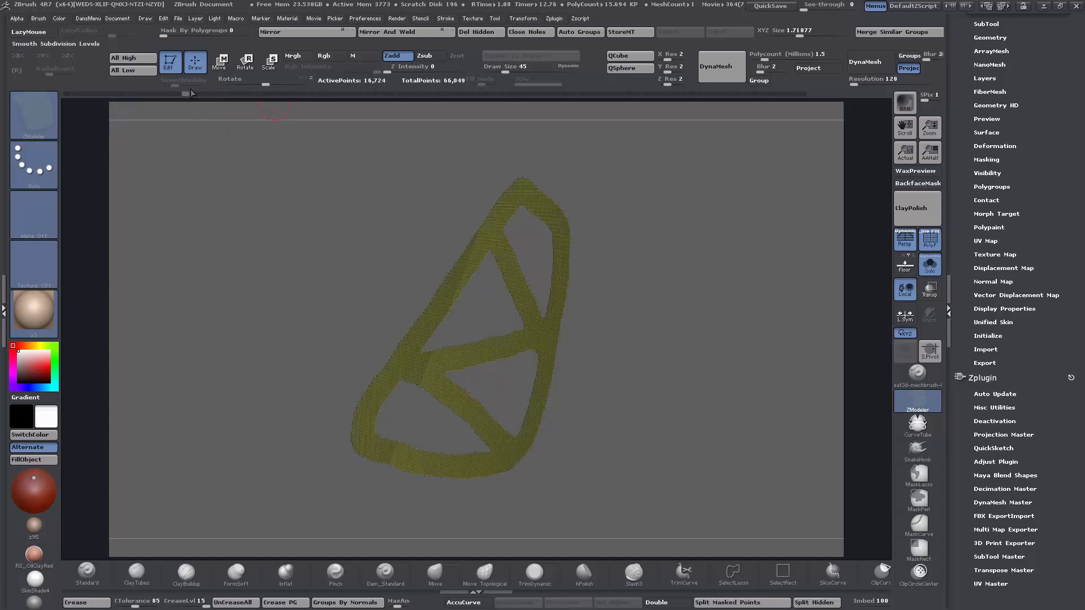
mouse_move(196, 99)
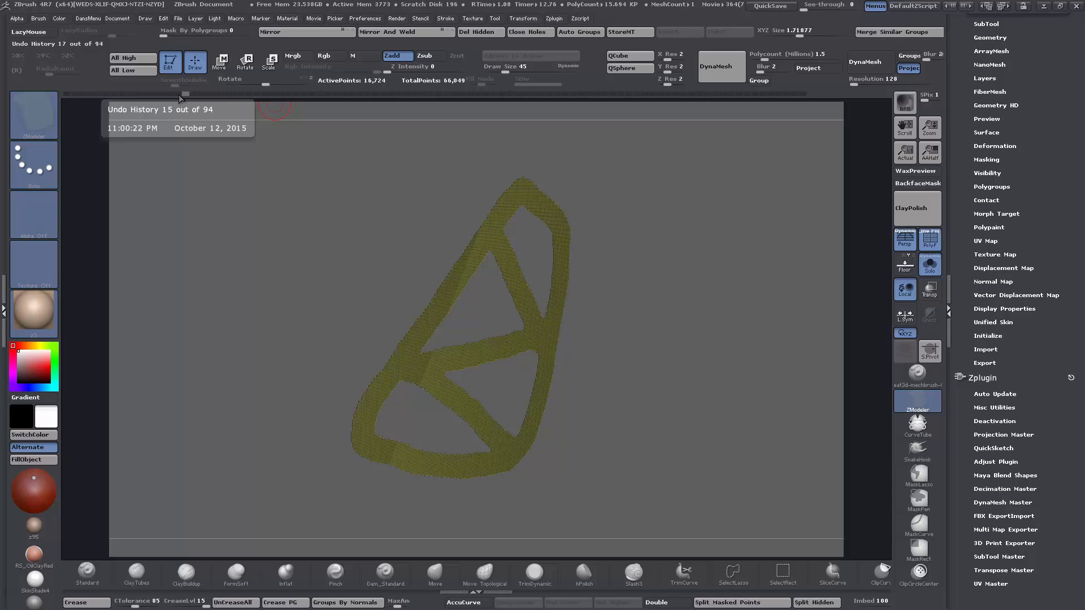
left_click(178, 93)
left_click(188, 93)
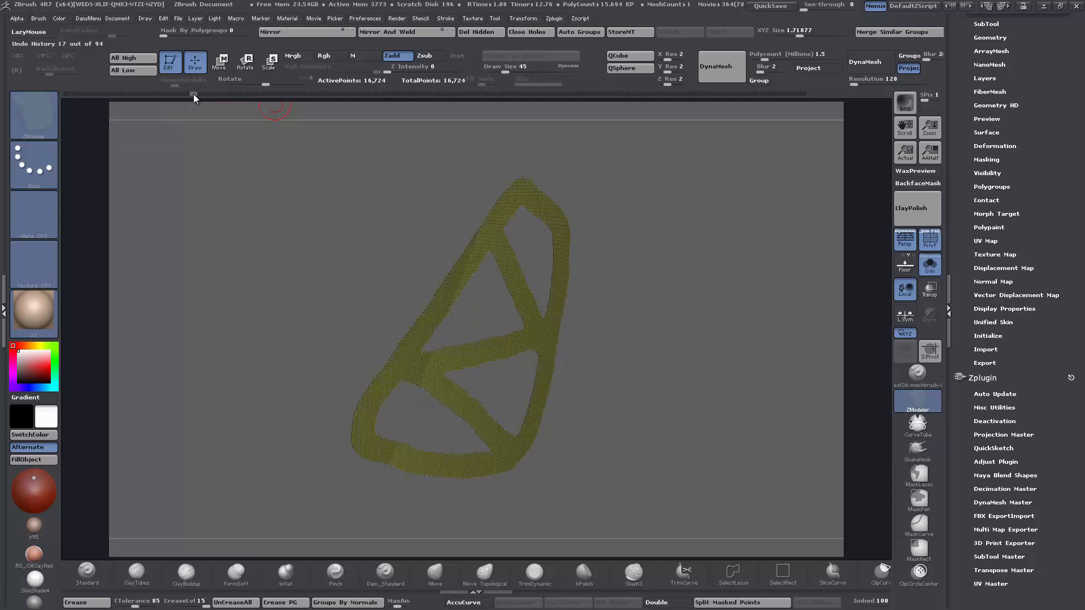
- Replay the undo history from state 17 to 25 to review the frame's regrouping, thickening mesh and first border smoothing
left_click_drag(193, 93, 208, 94)
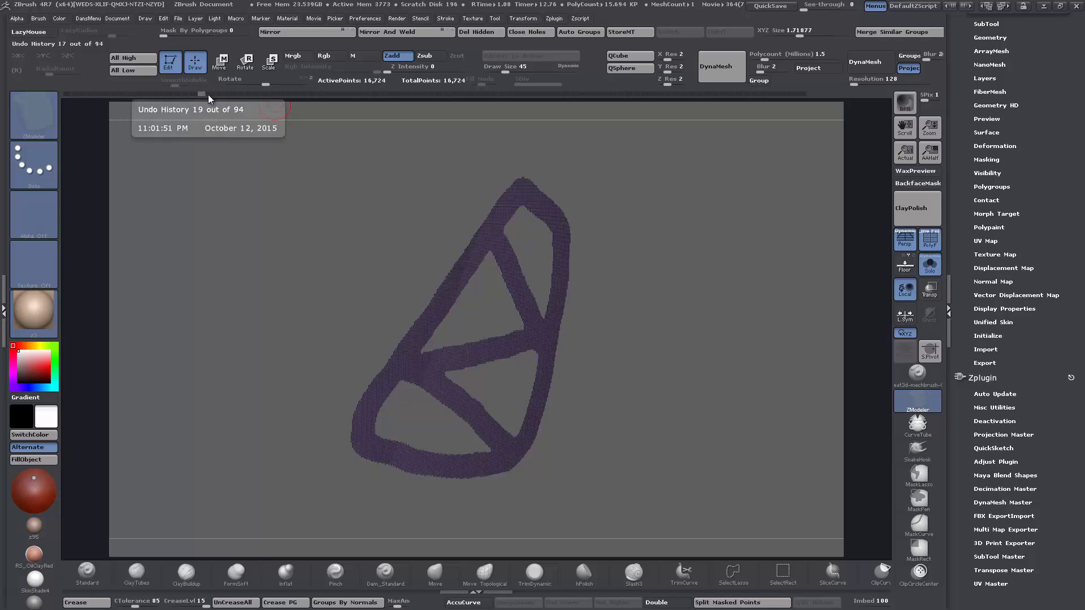
left_click(208, 94)
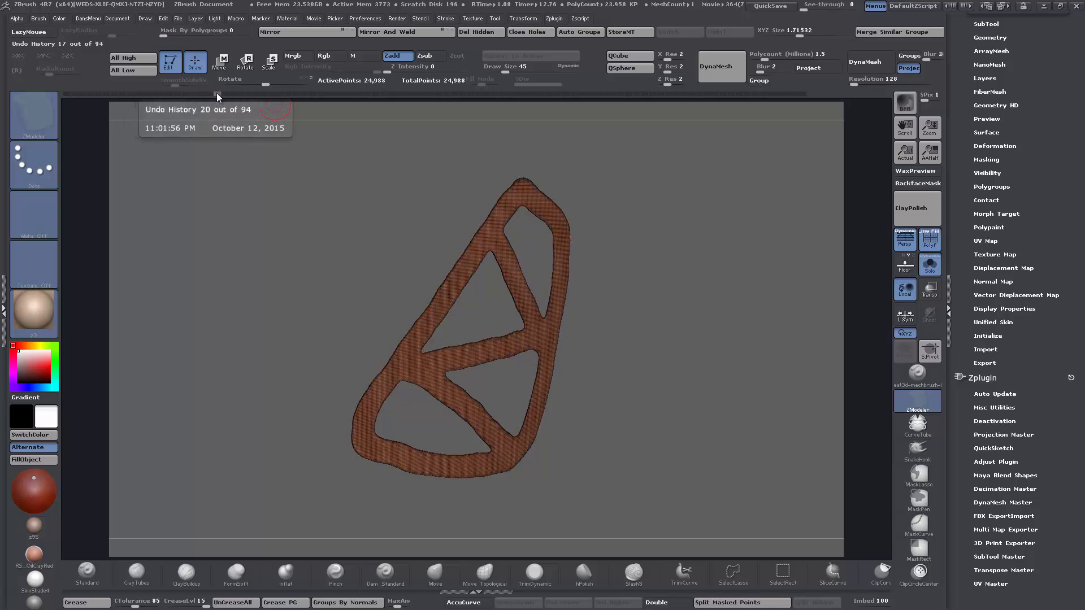
left_click(223, 94)
left_click(231, 93)
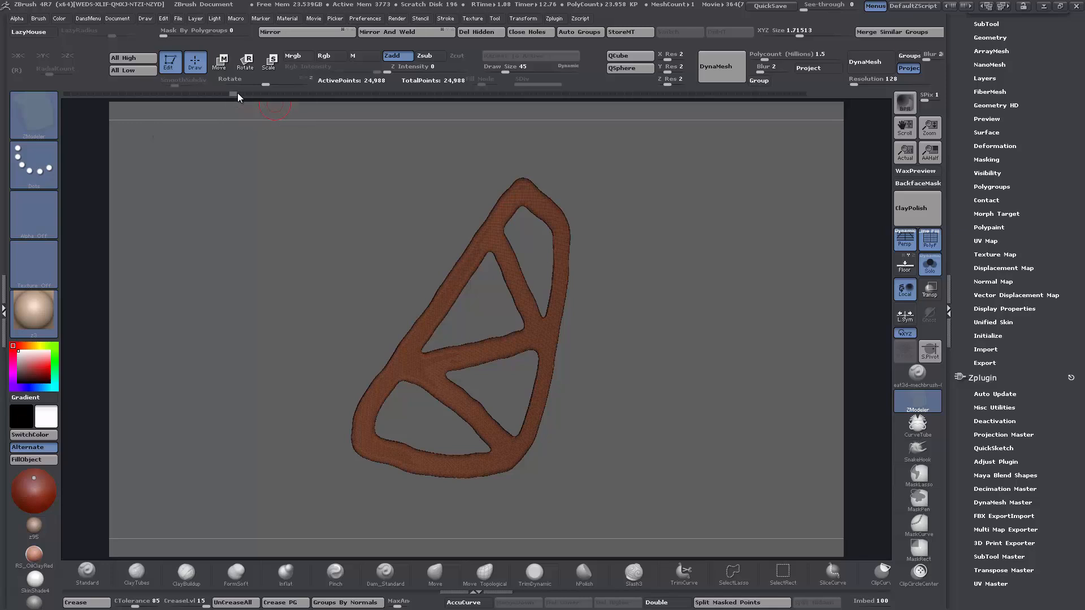
left_click(239, 94)
left_click(249, 93)
left_click(257, 94)
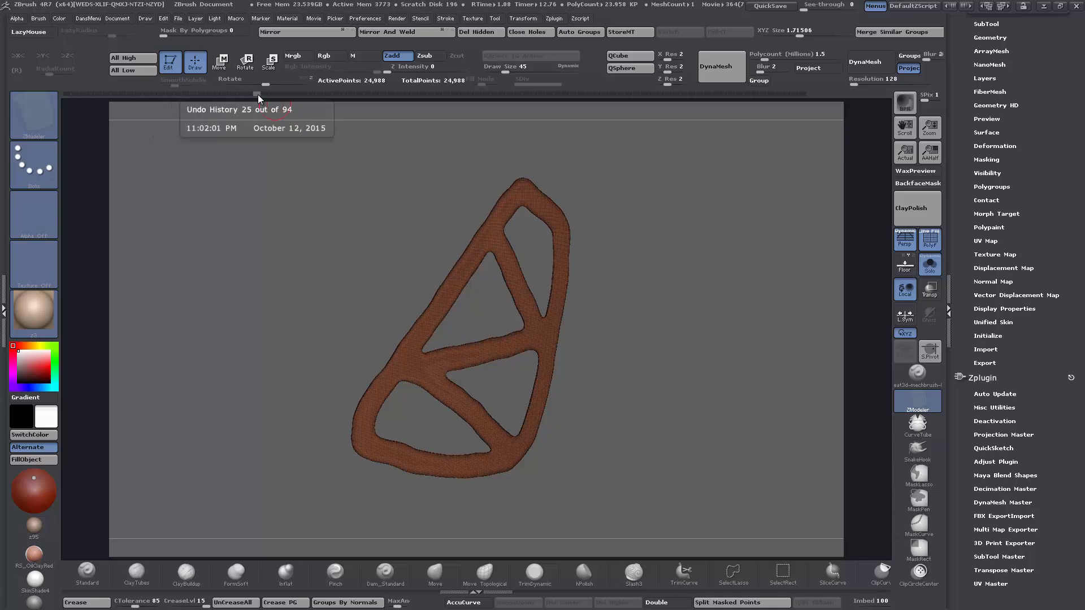
- Replay the undo history past state 40 to examine how the frame's outer borders and upper corners are cleaned up
left_click(265, 95)
left_click(276, 95)
left_click(284, 95)
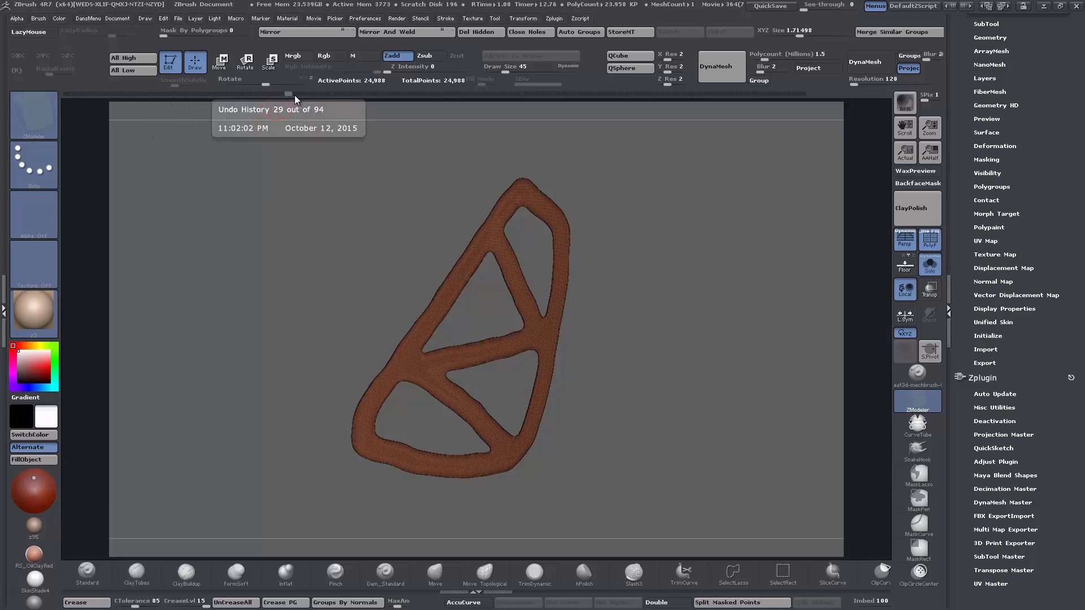
left_click(294, 95)
left_click(299, 94)
left_click(308, 94)
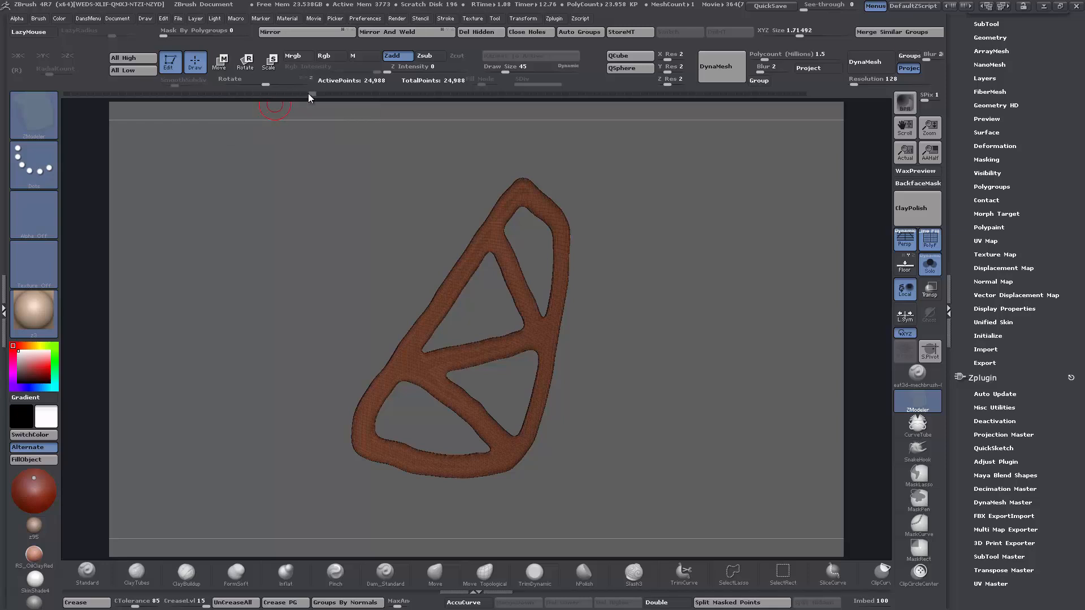
left_click(316, 94)
left_click(329, 94)
left_click(338, 95)
left_click(344, 94)
left_click(351, 95)
left_click(366, 94)
left_click(366, 94)
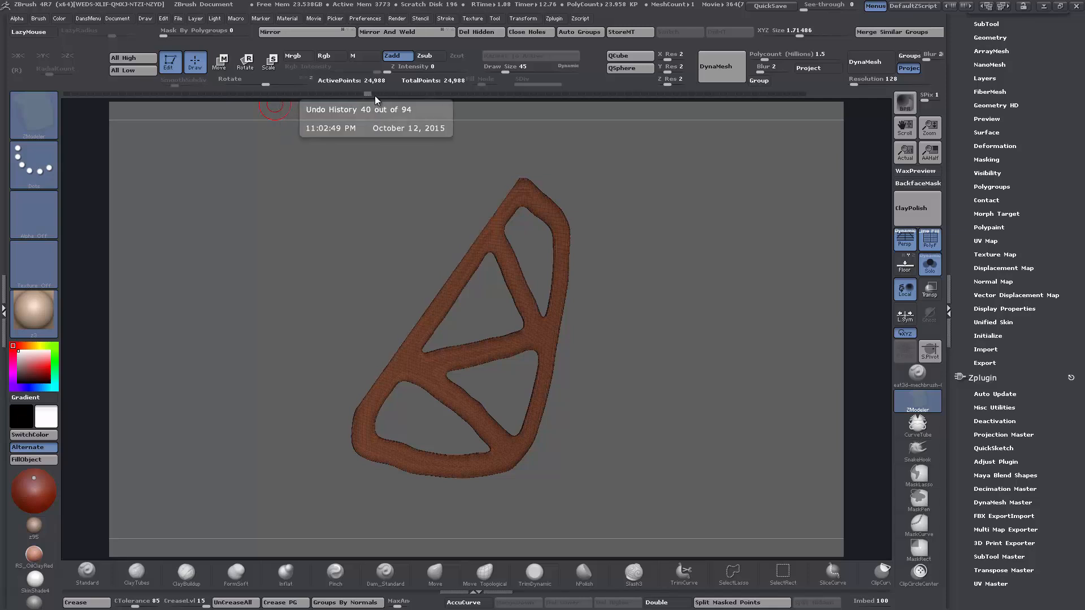
left_click(377, 95)
left_click(385, 94)
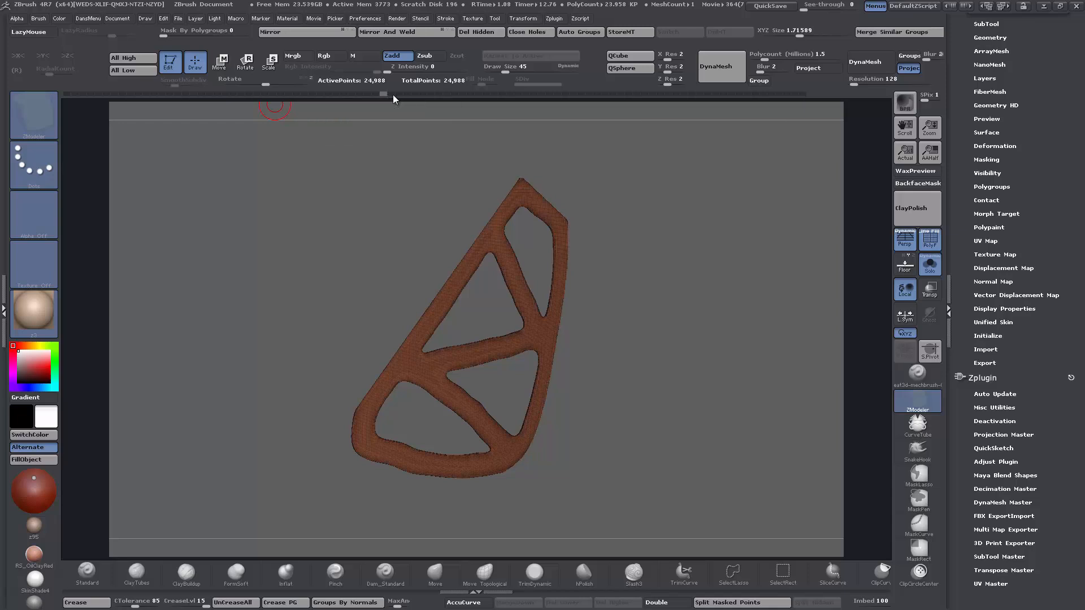
- Replay the undo history up to about state 50 to examine the frame's successive remeshes
left_click(393, 94)
left_click(399, 93)
left_click(408, 93)
left_click(415, 94)
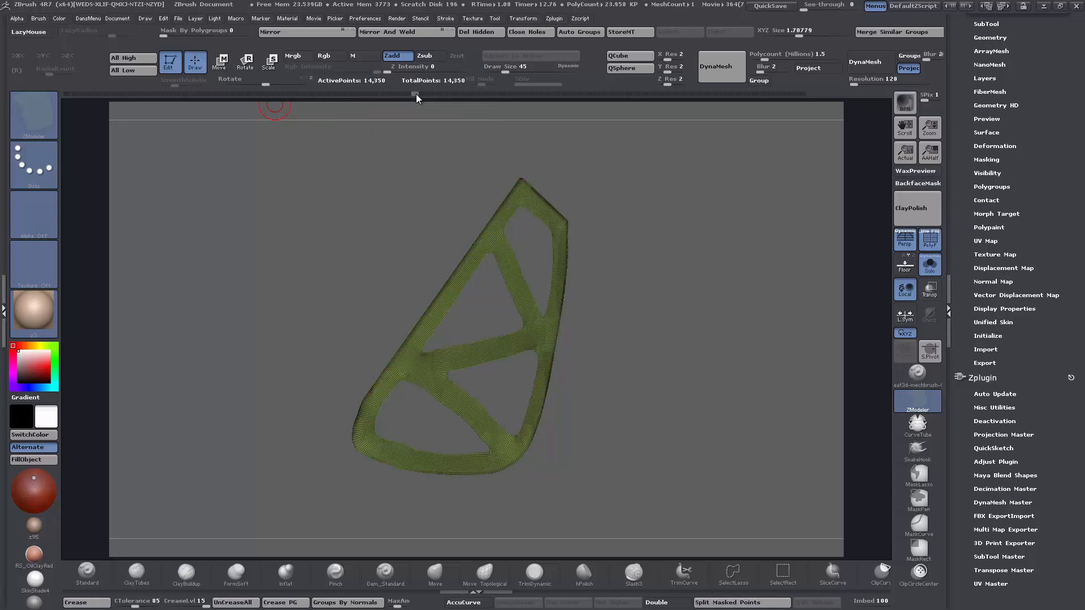
left_click(423, 94)
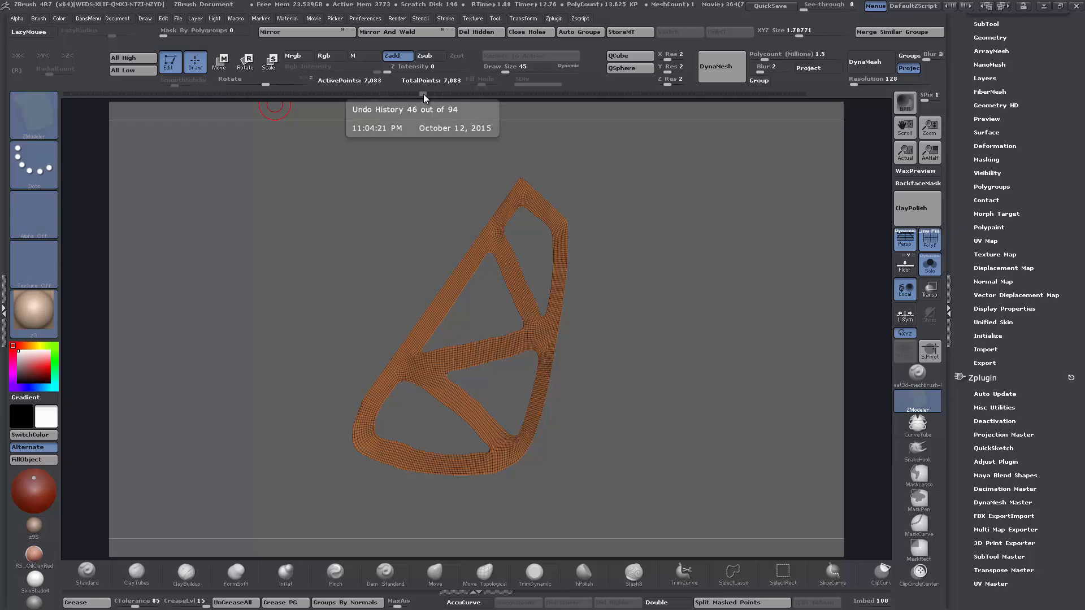
left_click(431, 94)
left_click(437, 94)
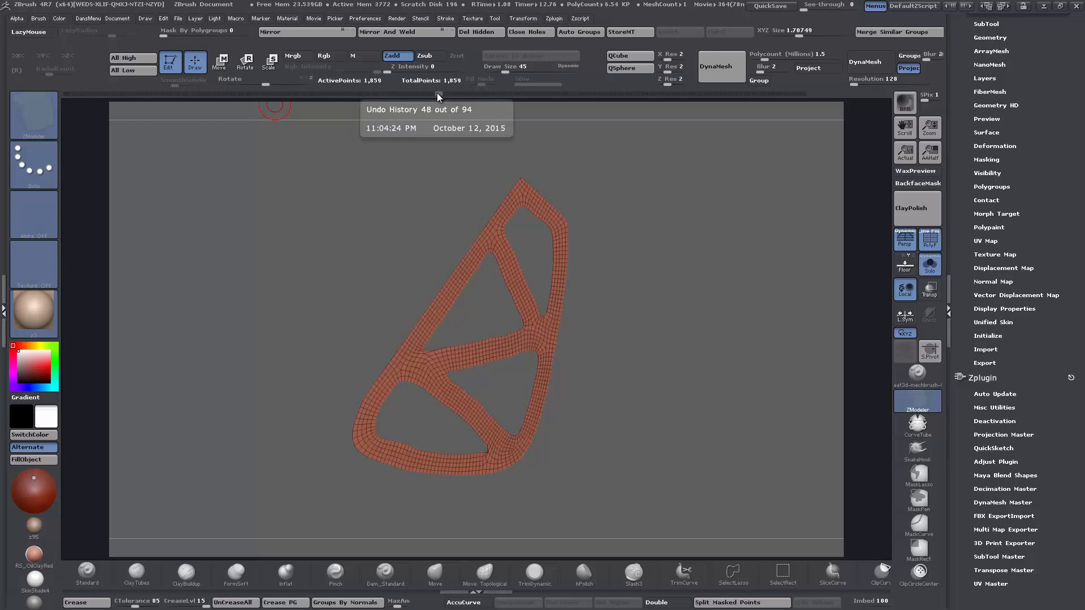
left_click(445, 94)
left_click(454, 94)
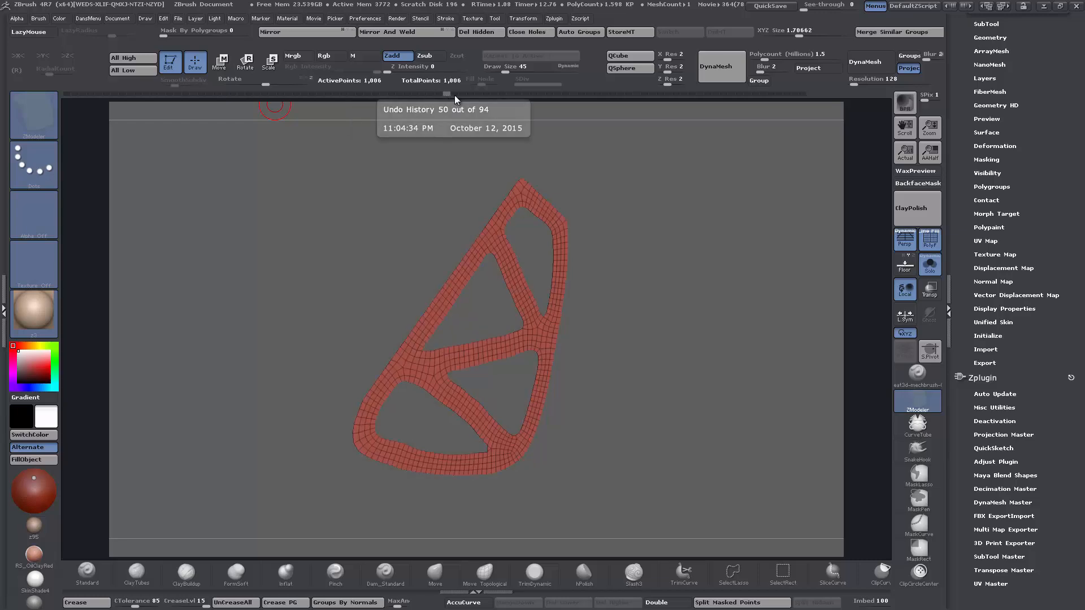
- Replay the undo history from about state 53 to review the rounding of the frame's corners and openings
left_click(468, 94)
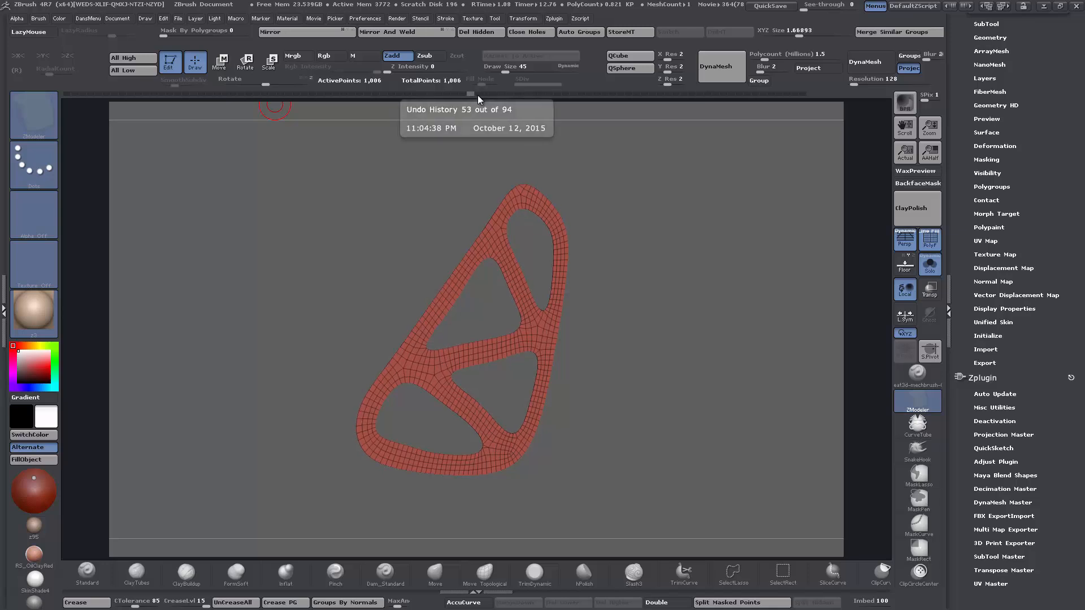
left_click(478, 93)
left_click(486, 95)
left_click(494, 95)
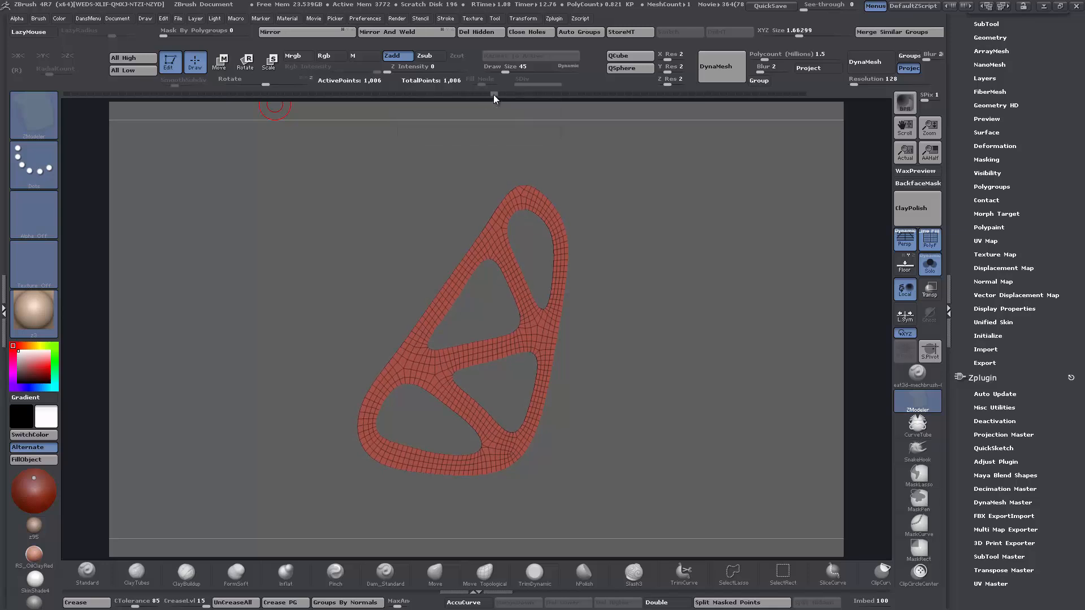
left_click(500, 93)
left_click(517, 96)
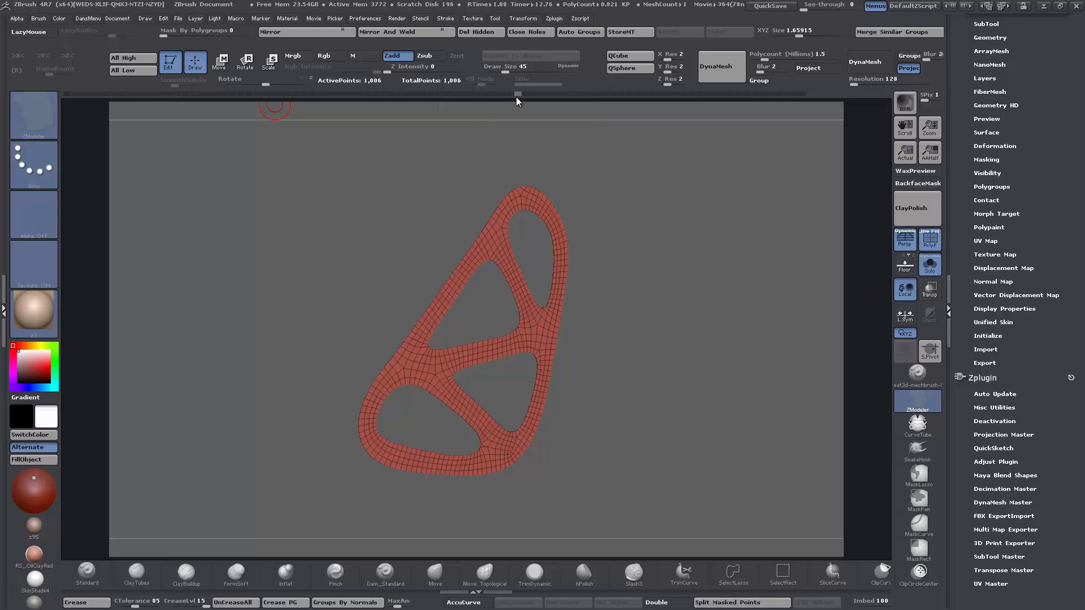
left_click(542, 95)
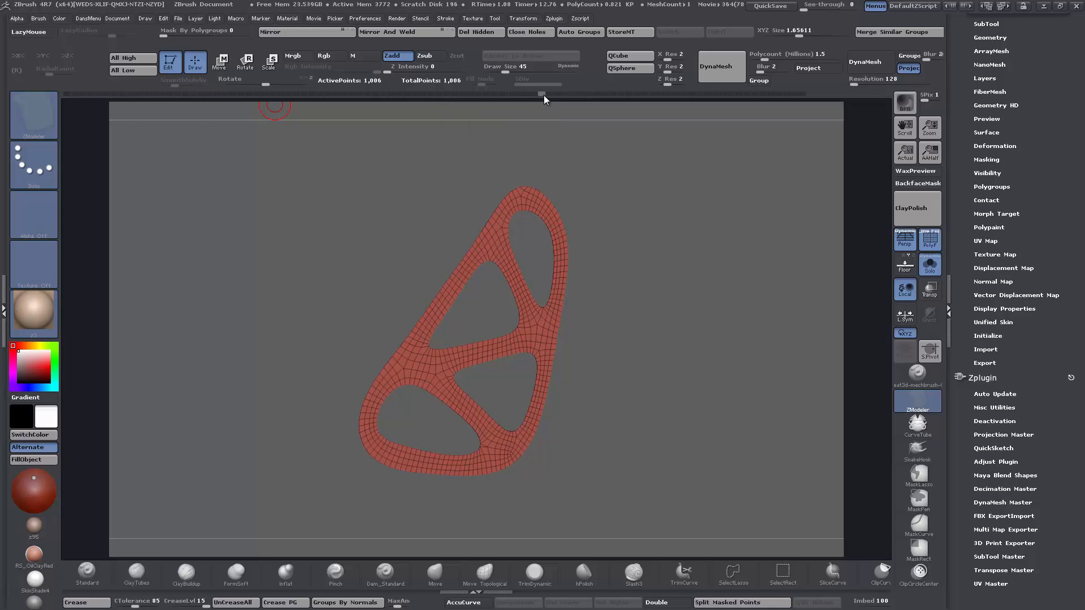
- Advance the undo history through the frame's extrusion and side-edge detailing to the latest state, 94 of 94
left_click(550, 93)
left_click(564, 93)
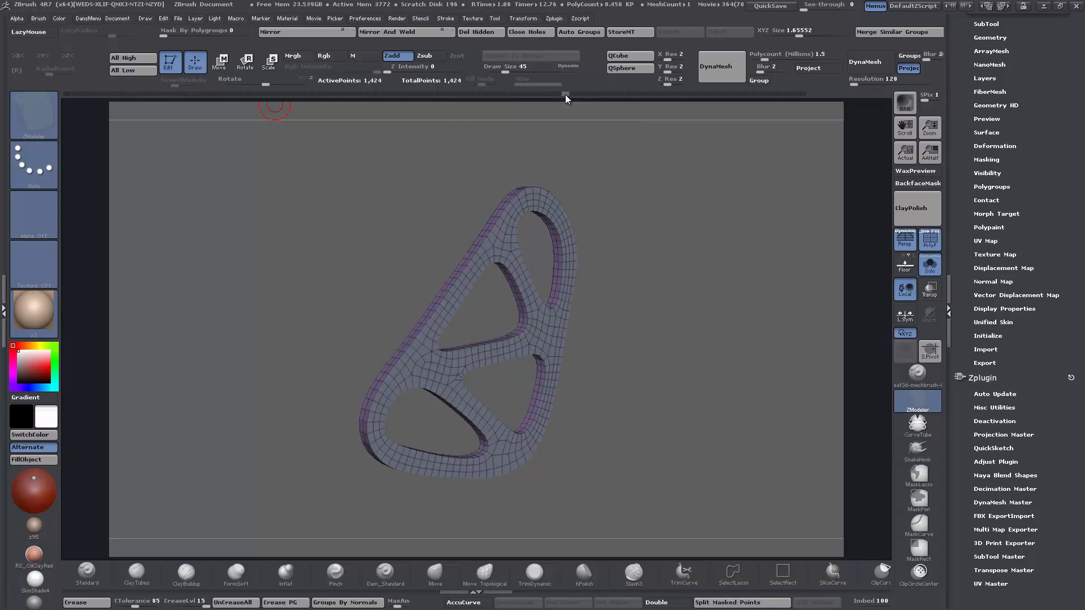
left_click(560, 95)
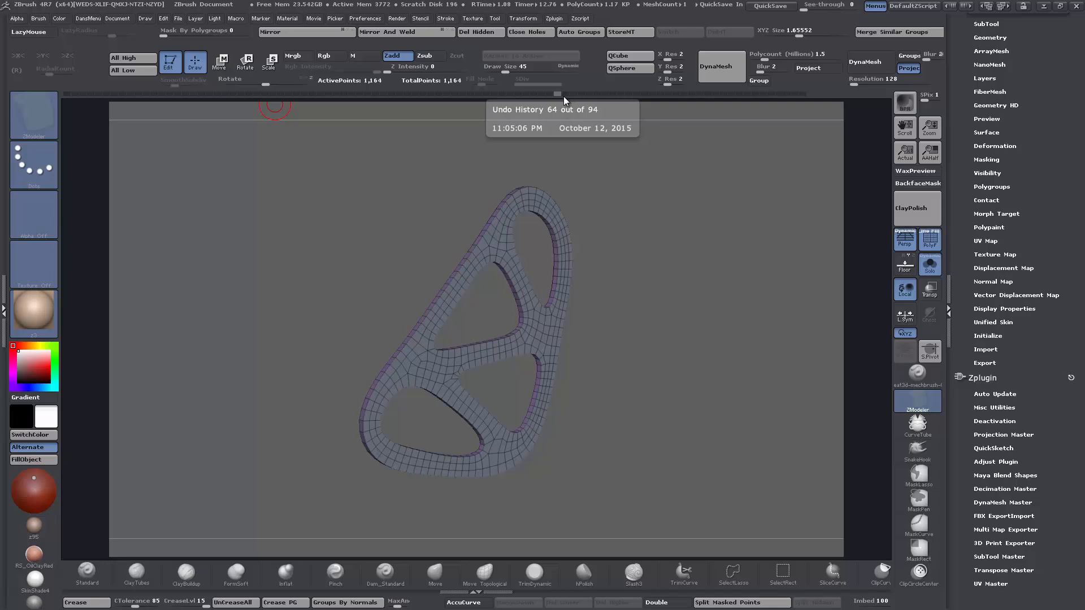
left_click(563, 96)
left_click_drag(562, 96, 627, 93)
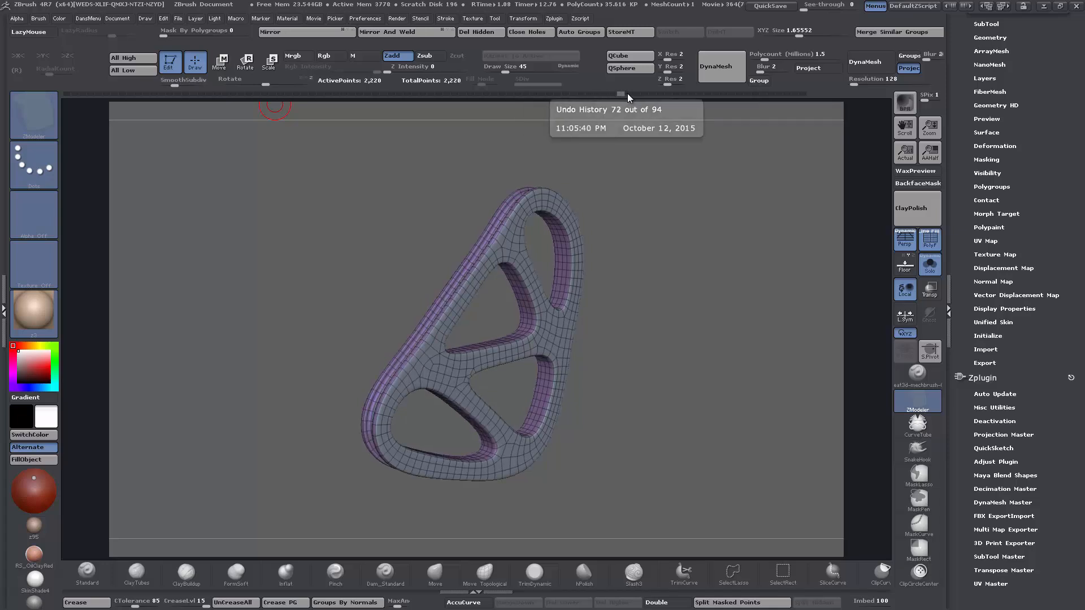
left_click(627, 94)
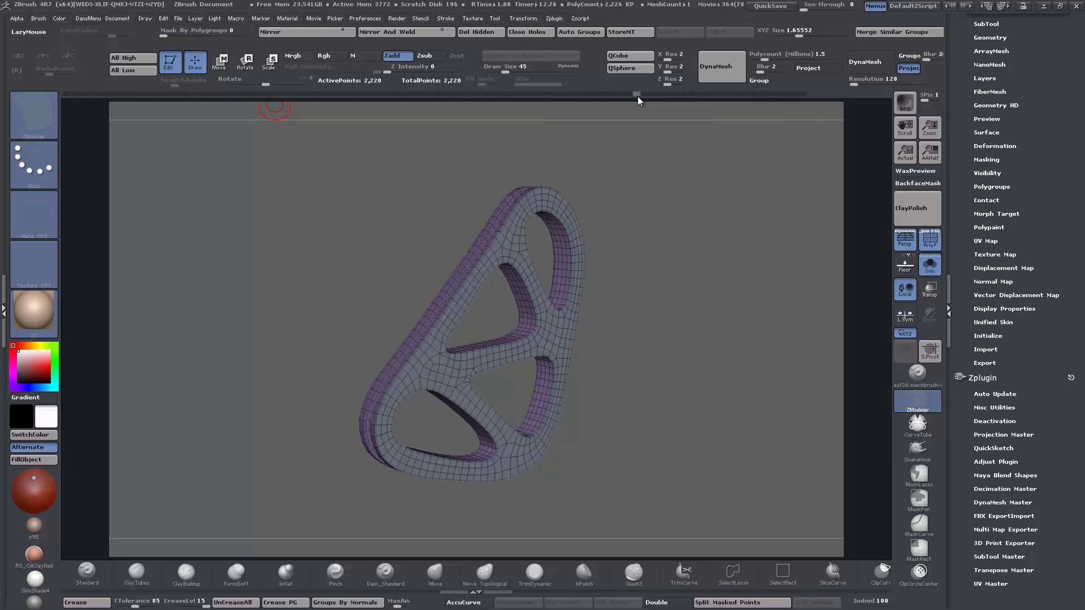
left_click_drag(639, 96, 645, 93)
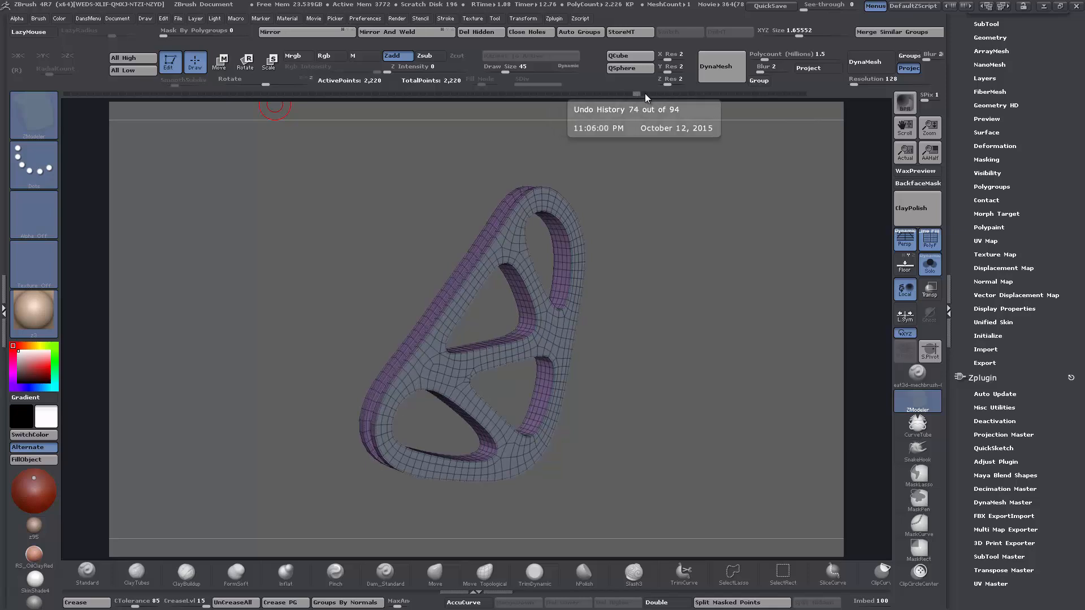
left_click_drag(645, 93, 798, 92)
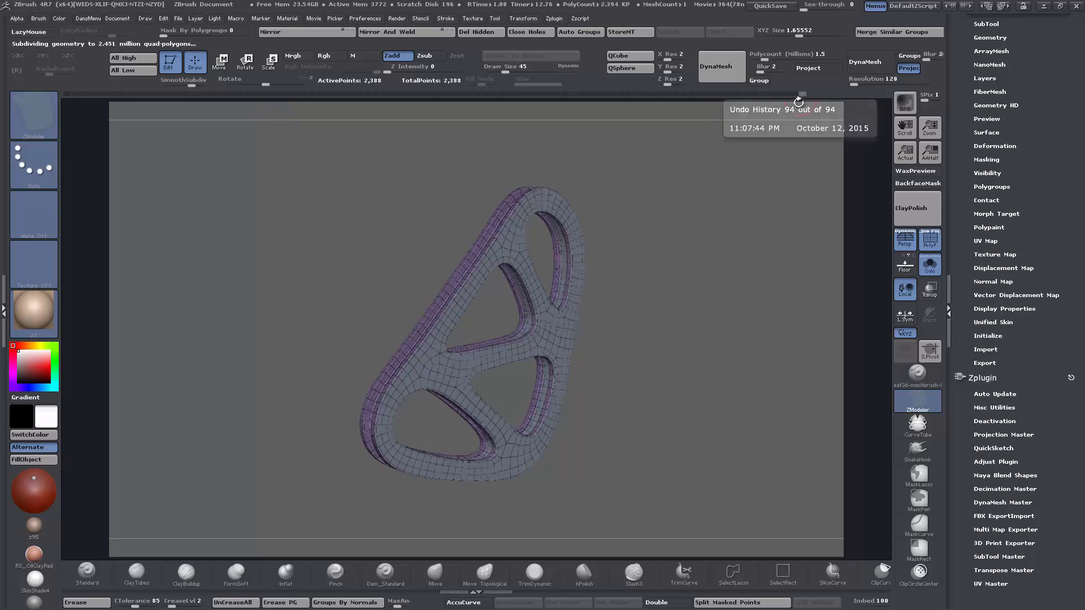
- Turn off PolyFrame and examine the finished frame's smooth shaded surface up close and from a distance
left_click(928, 242)
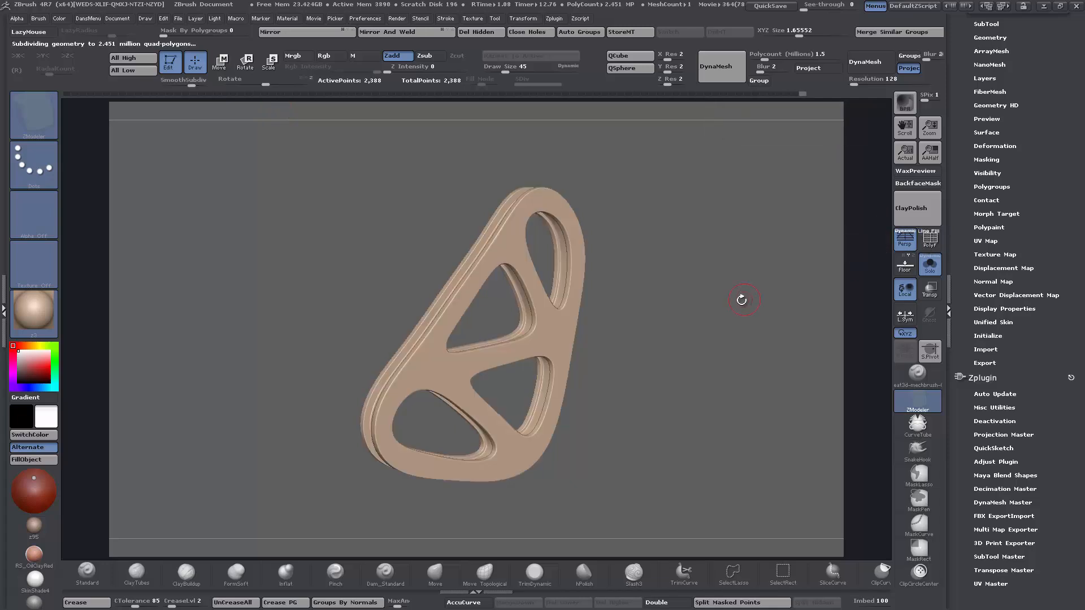
left_click_drag(741, 298, 648, 383)
left_click_drag(732, 446, 706, 289, "alt")
left_click_drag(604, 376, 572, 378)
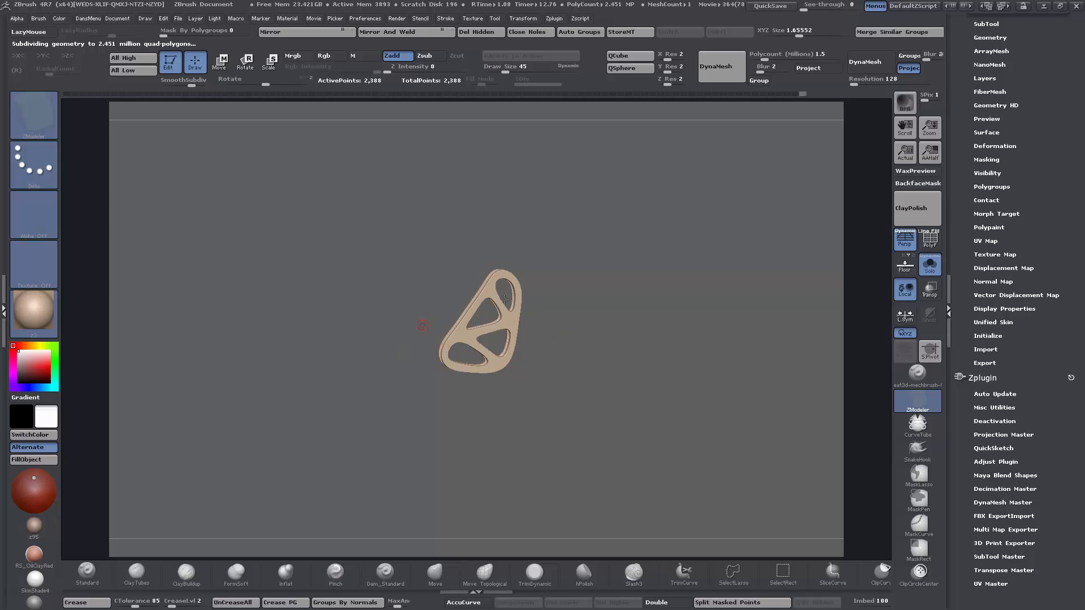
left_click_drag(572, 315, 606, 305)
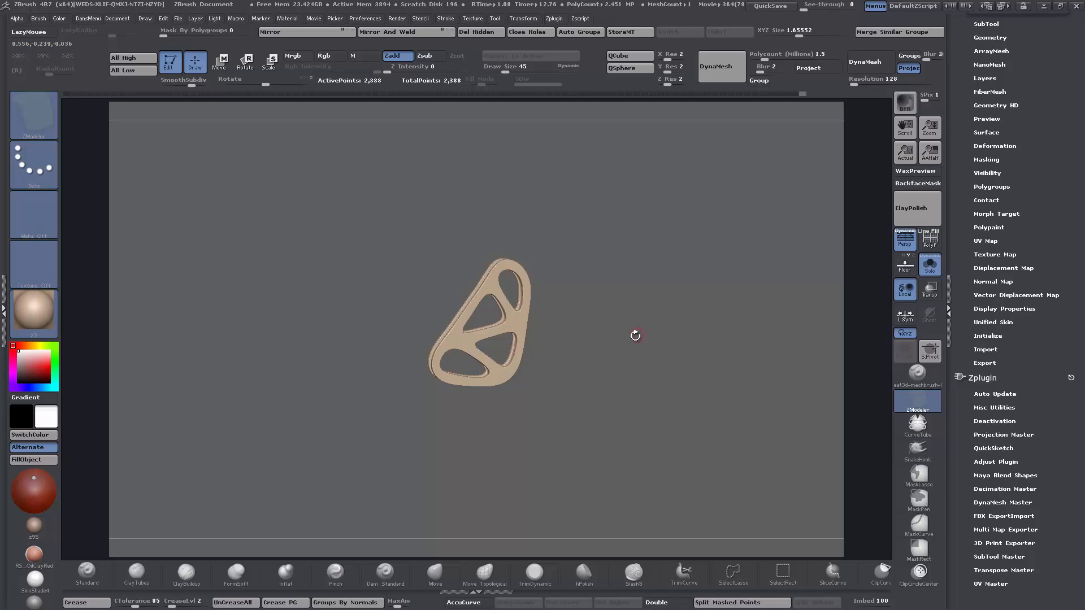
- Turn PolyFrame back on and examine the polygroups and topology along the frame's grooved sides
left_click_drag(635, 336, 632, 407)
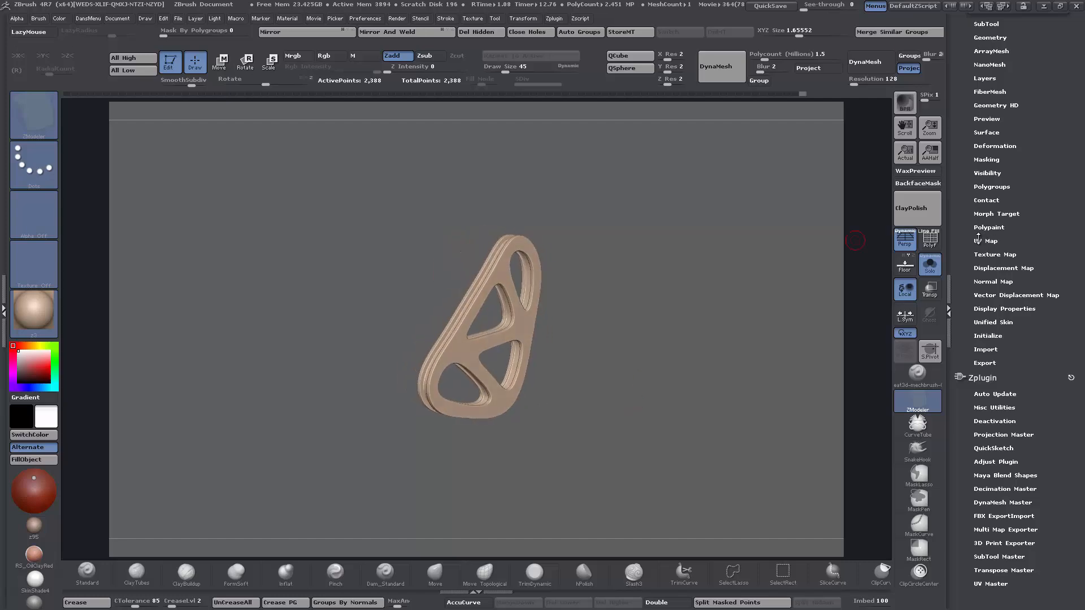
left_click(929, 240)
left_click_drag(652, 331, 659, 375, "alt")
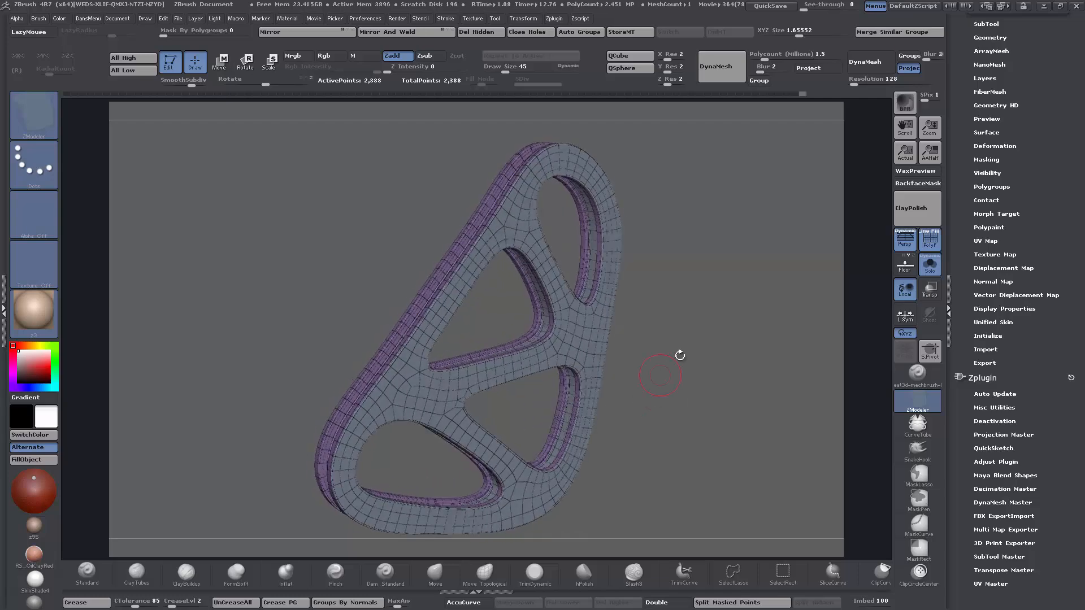
- Turn off PolyFrame and subdivide the frame mesh up to subdivision level 6
left_click(929, 240)
mouse_move(700, 341)
left_mouse_down()
mouse_move(693, 318)
mouse_move(700, 328)
left_mouse_up()
key("ctrl+d")
key("ctrl+d")
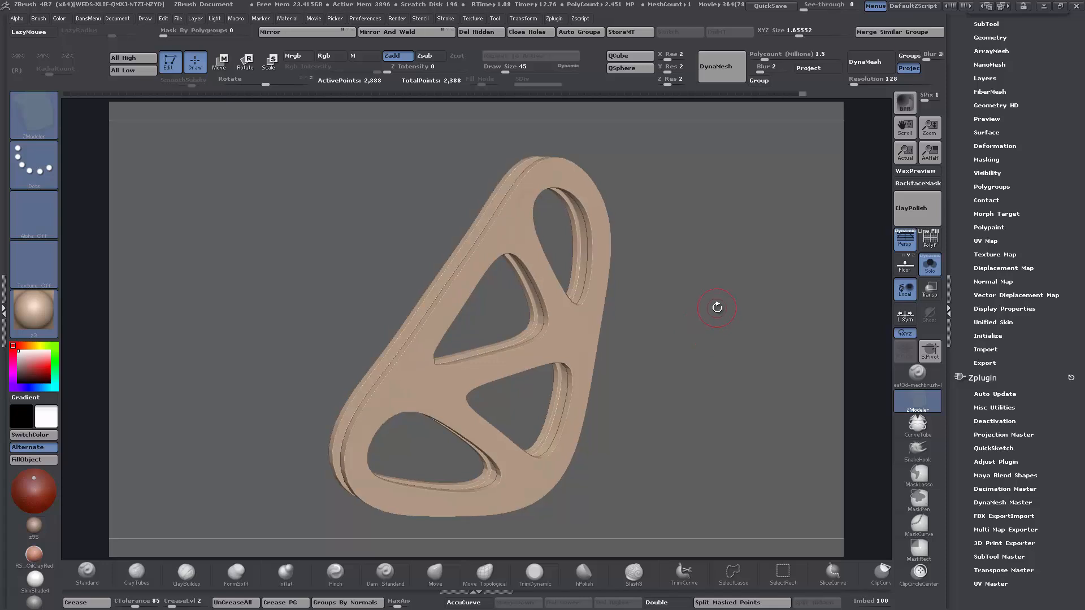
key("ctrl")
key("ctrl+d")
key("ctrl+d")
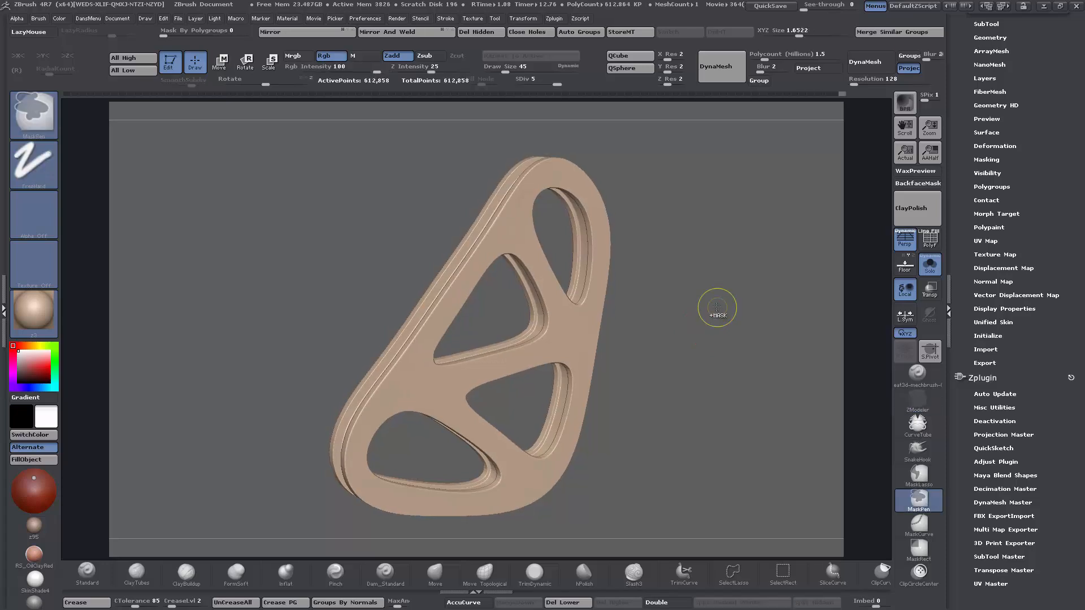
key("ctrl+d")
left_click_drag(712, 329, 698, 362)
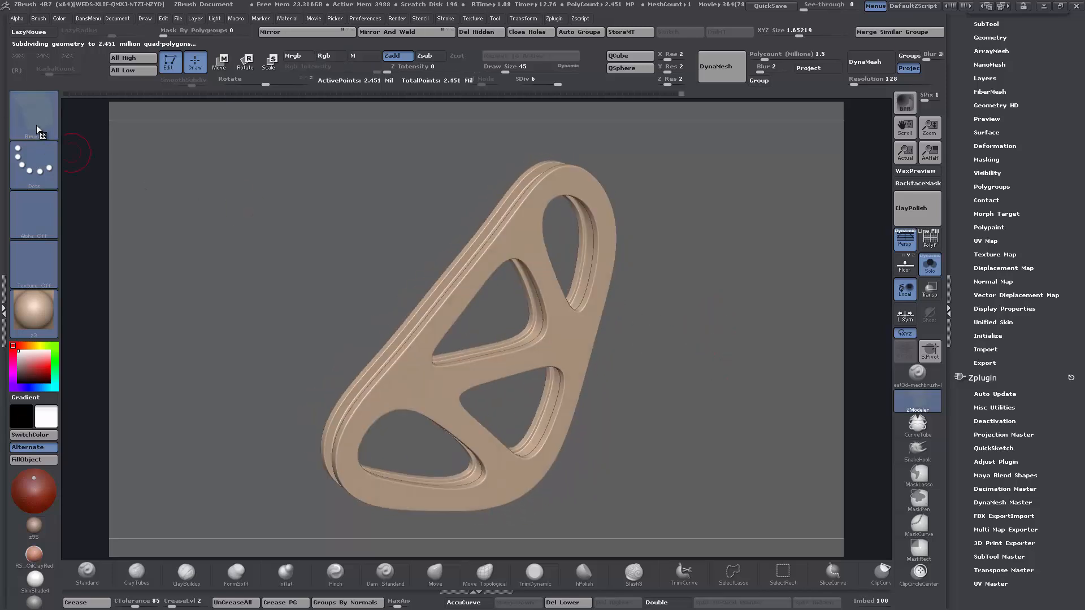
- Try stamping a cell-pattern alpha with the Standard brush onto the frame's face between the upper openings, and check it against the wireframe
left_click(91, 576)
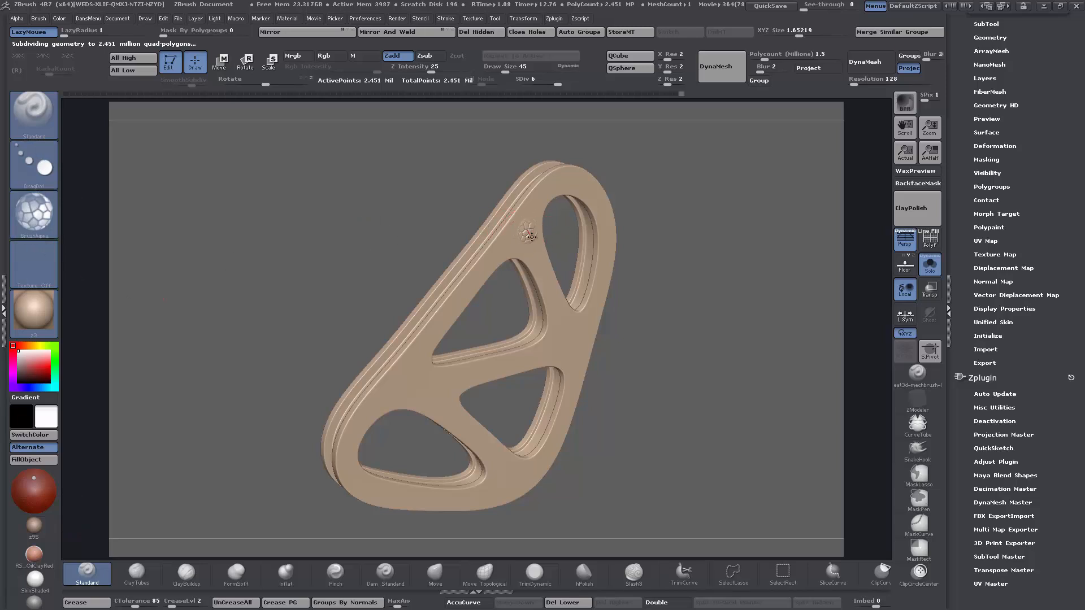
left_click_drag(713, 353, 748, 396)
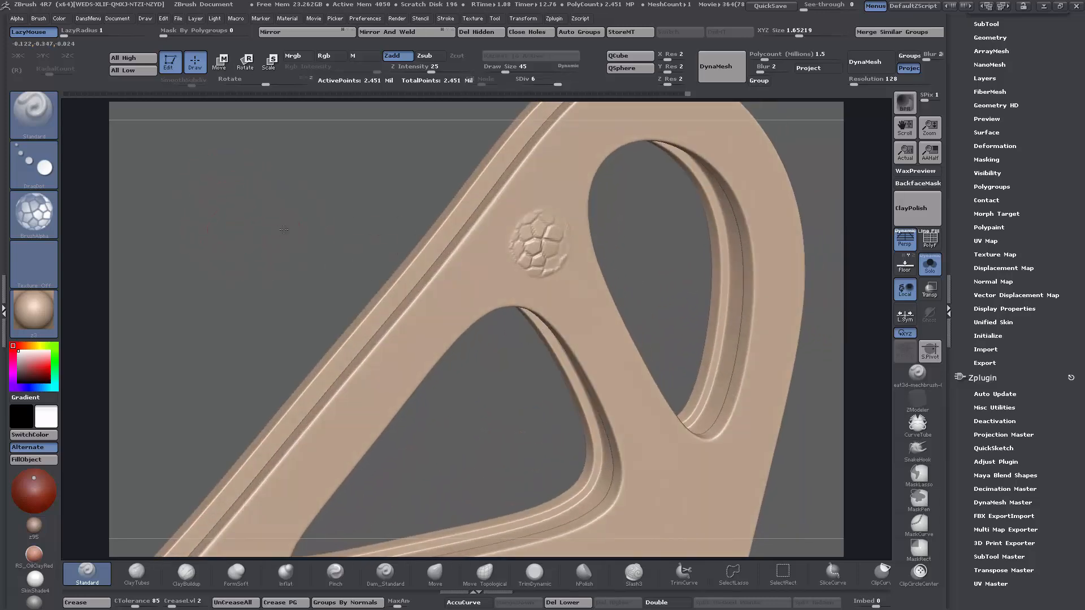
left_click(929, 242)
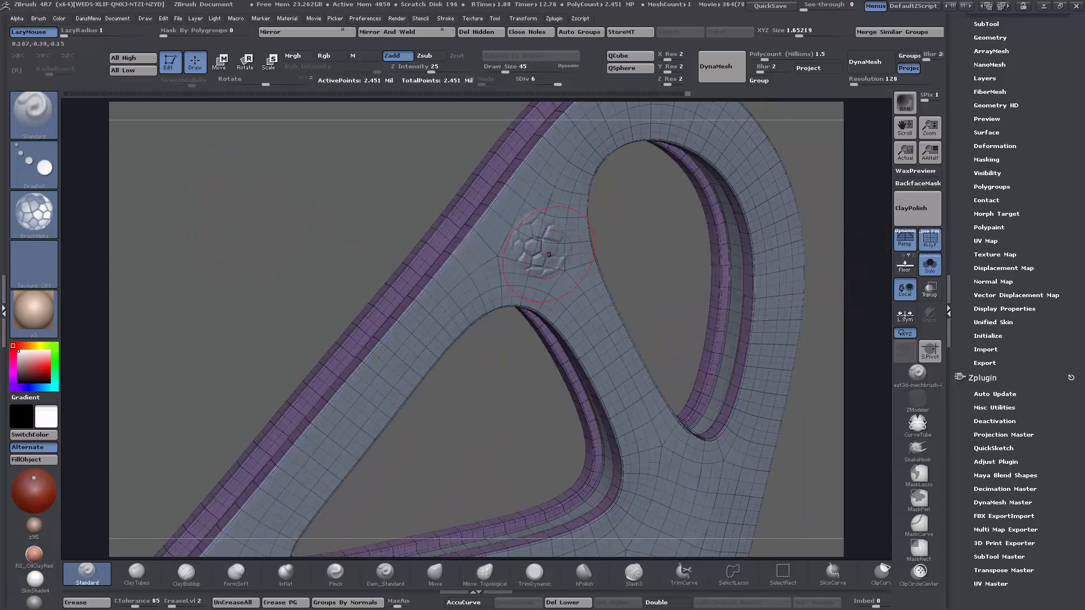
left_click(928, 241)
left_click_drag(293, 271, 322, 299, "alt")
left_click_drag(726, 373, 775, 354, "alt")
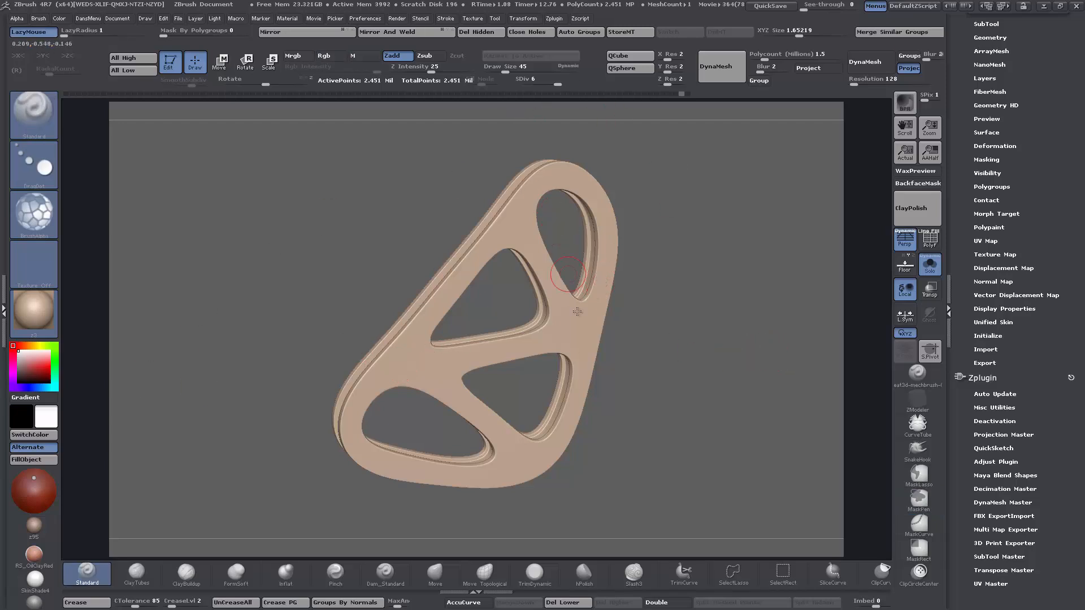
left_click_drag(637, 386, 686, 402)
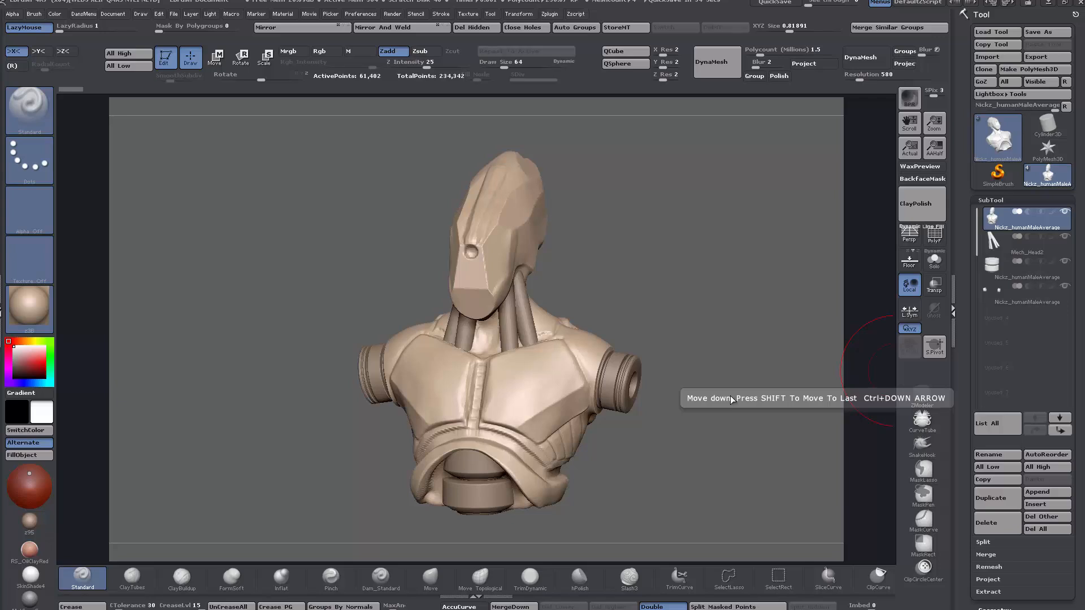
- Delete the Mech_Head2 neck tubes, waist cylinder and shoulder joint subtools, keeping only the bust
left_click_drag(697, 261, 714, 255)
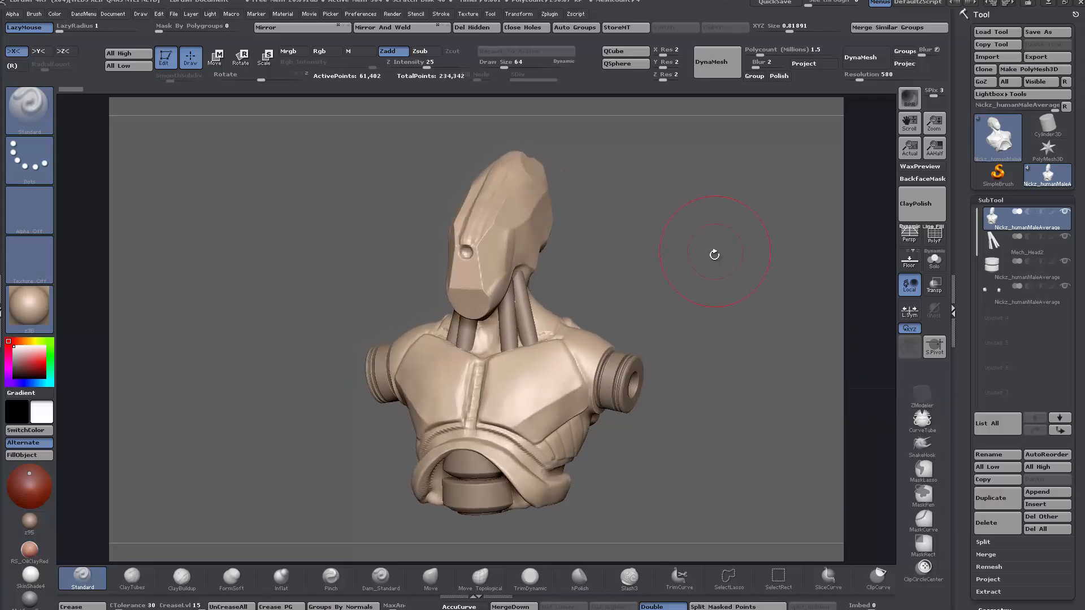
mouse_move(742, 308)
left_mouse_down()
mouse_move(644, 309)
mouse_move(737, 308)
left_mouse_up()
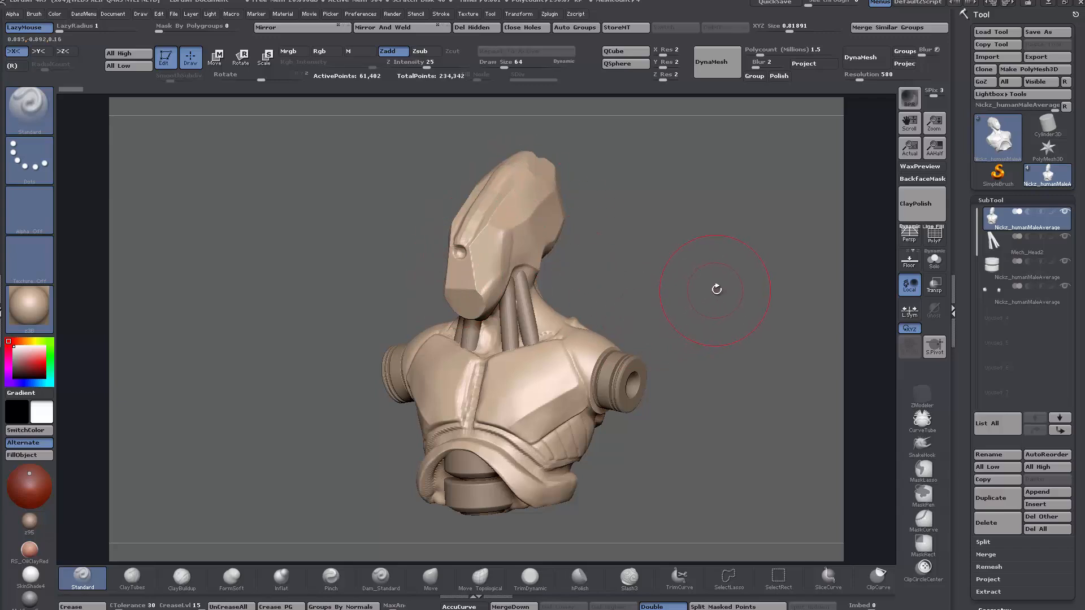
left_click_drag(716, 290, 706, 291)
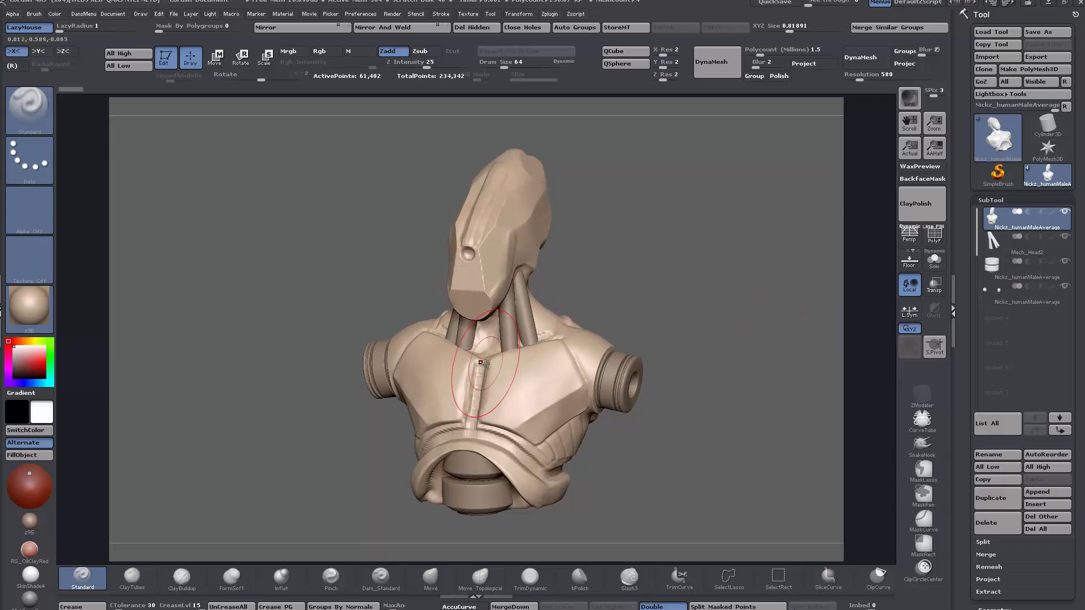
left_click_drag(744, 274, 757, 269)
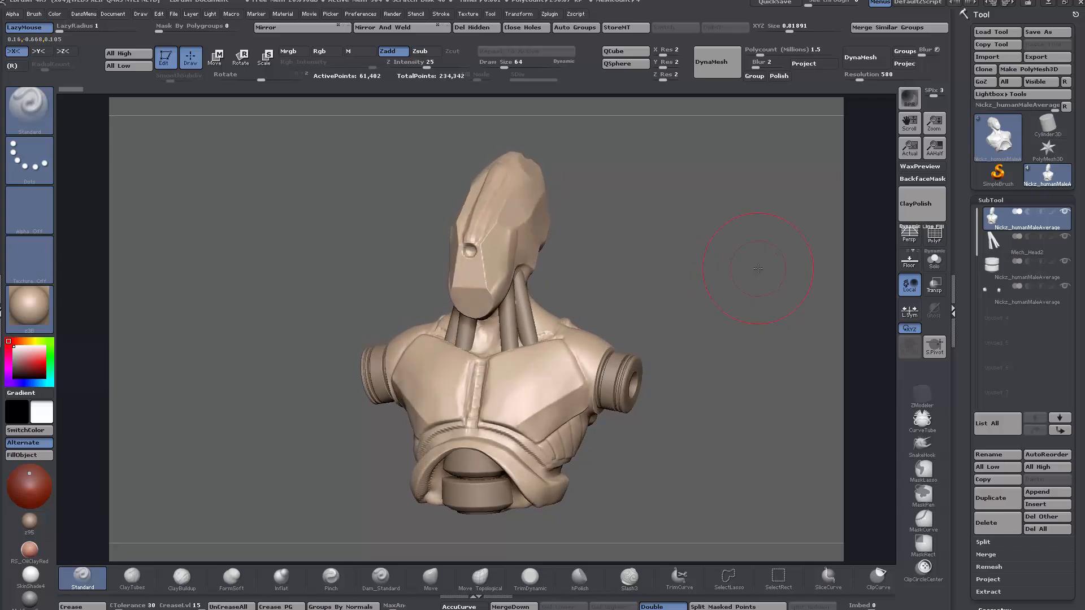
left_click(1017, 243)
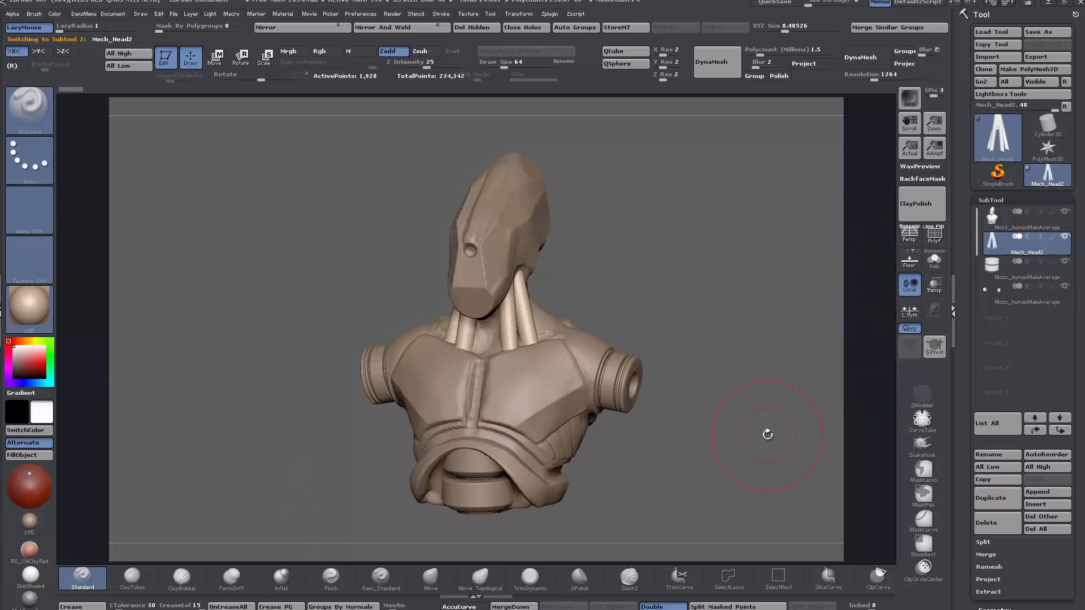
left_click(997, 523)
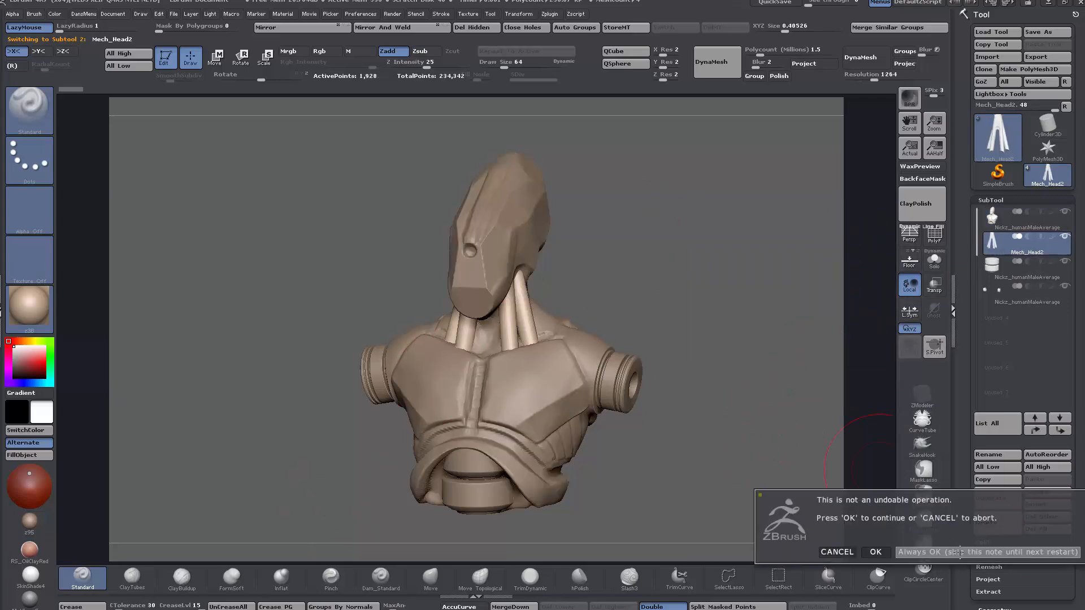
left_click(960, 552)
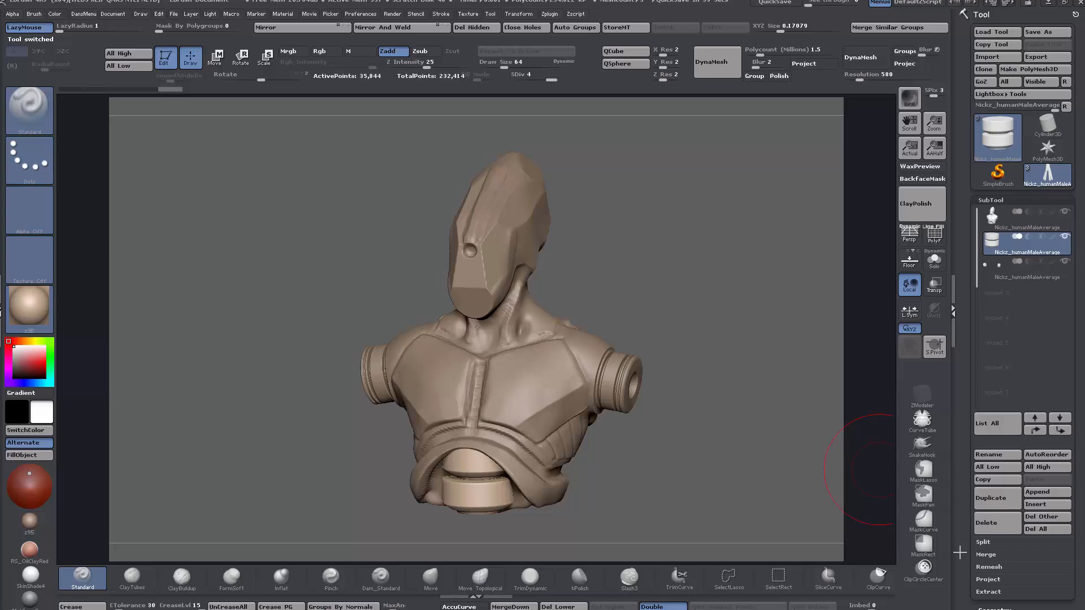
left_click(996, 525)
left_click(996, 525)
left_click_drag(659, 280, 690, 283)
left_click_drag(729, 316, 707, 334)
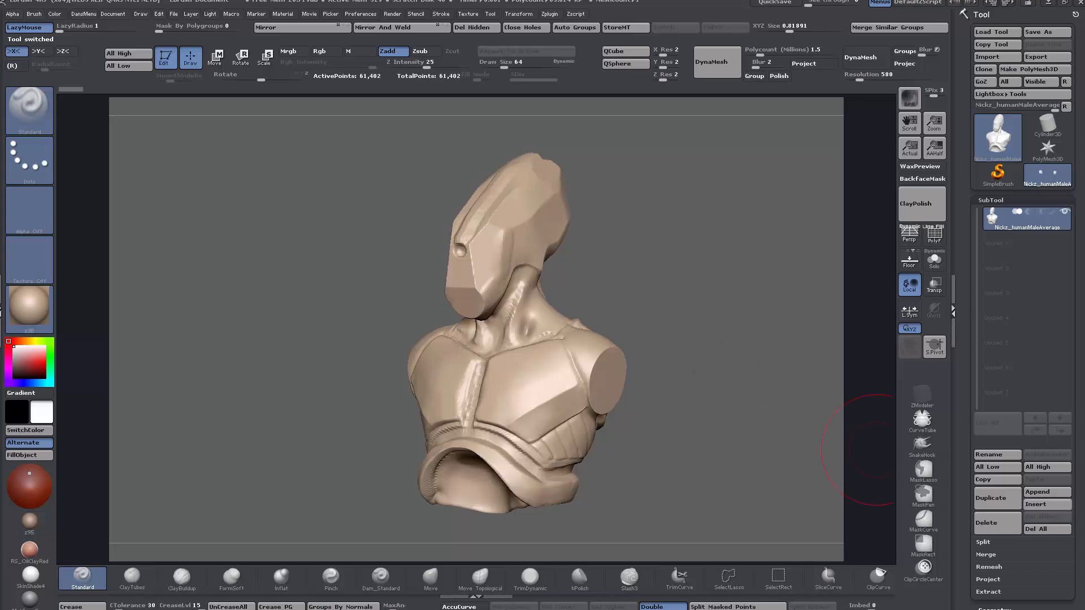
- Insert a ZSphere as a new subtool beneath the bust and make it the active subtool
left_click_drag(677, 261, 730, 269)
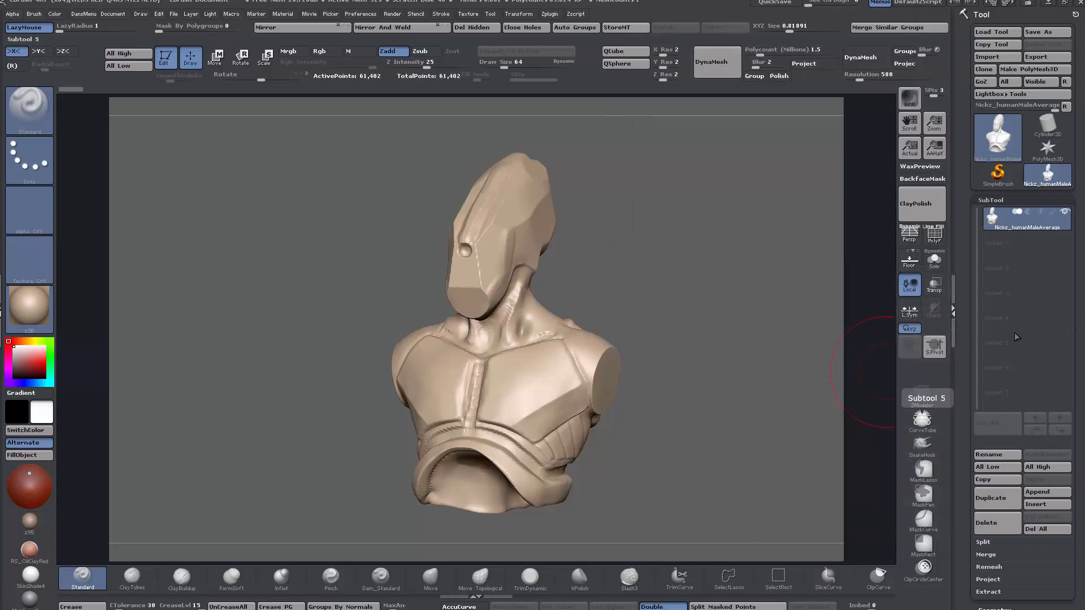
mouse_move(644, 392)
left_mouse_down()
mouse_move(667, 399)
mouse_move(638, 400)
left_mouse_up()
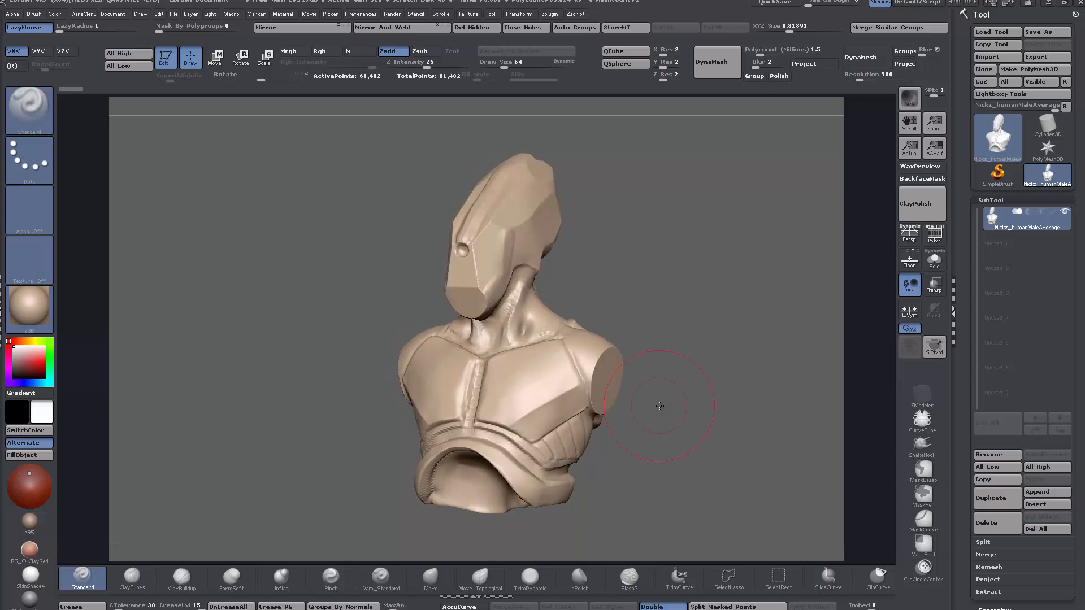
left_click(1046, 504)
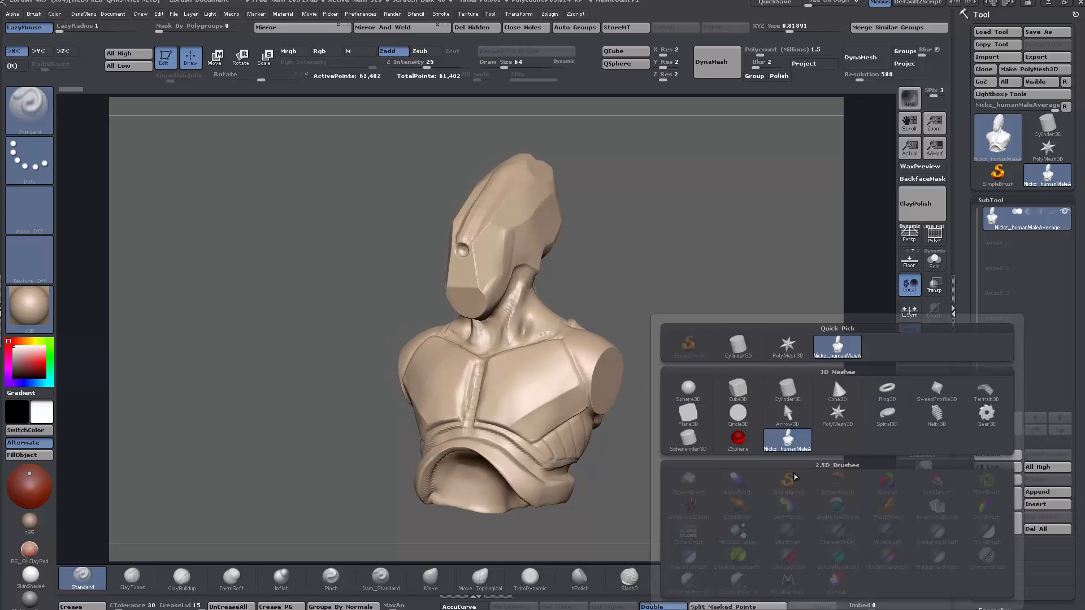
left_click(738, 439)
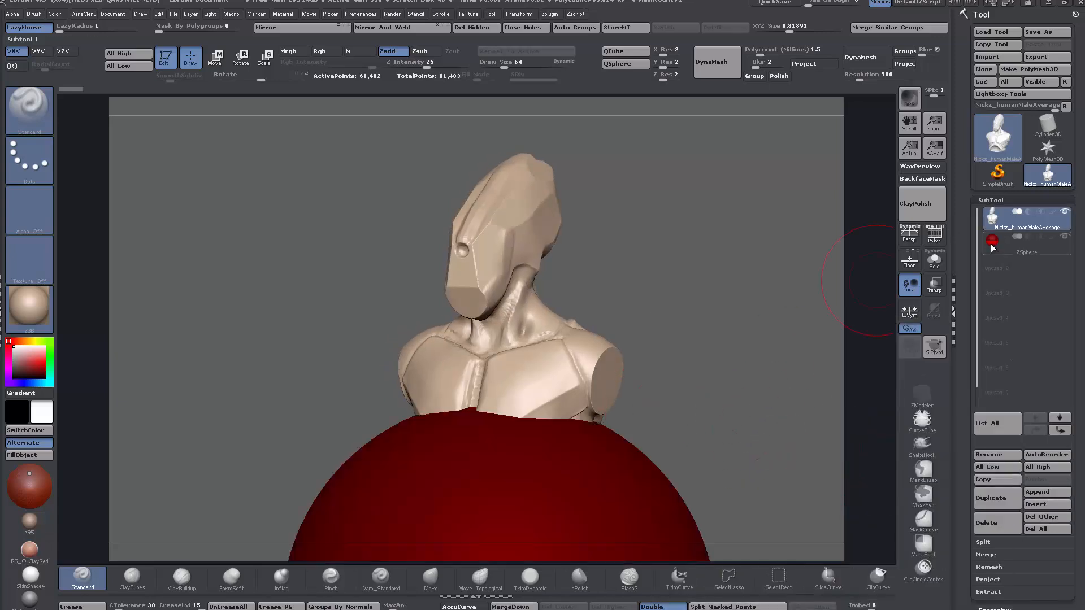
left_click_drag(765, 412, 713, 401, "alt")
left_click_drag(708, 447, 582, 387, "alt")
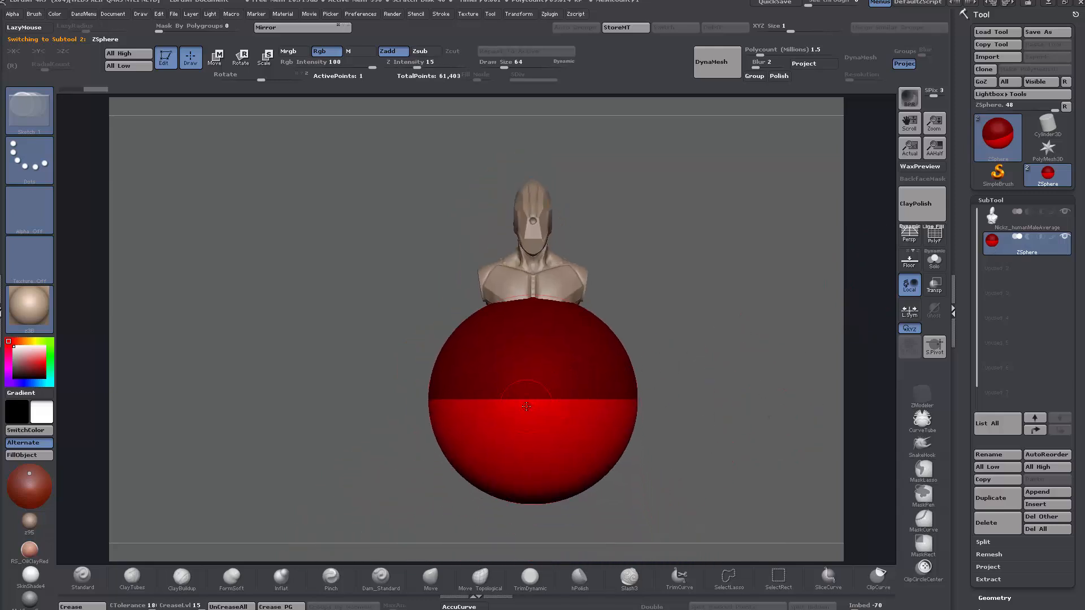
- Turn on X symmetry, move the ZSphere up inside the bust and scale it down to an XYZ size of 0.001
key("x")
left_click(215, 58)
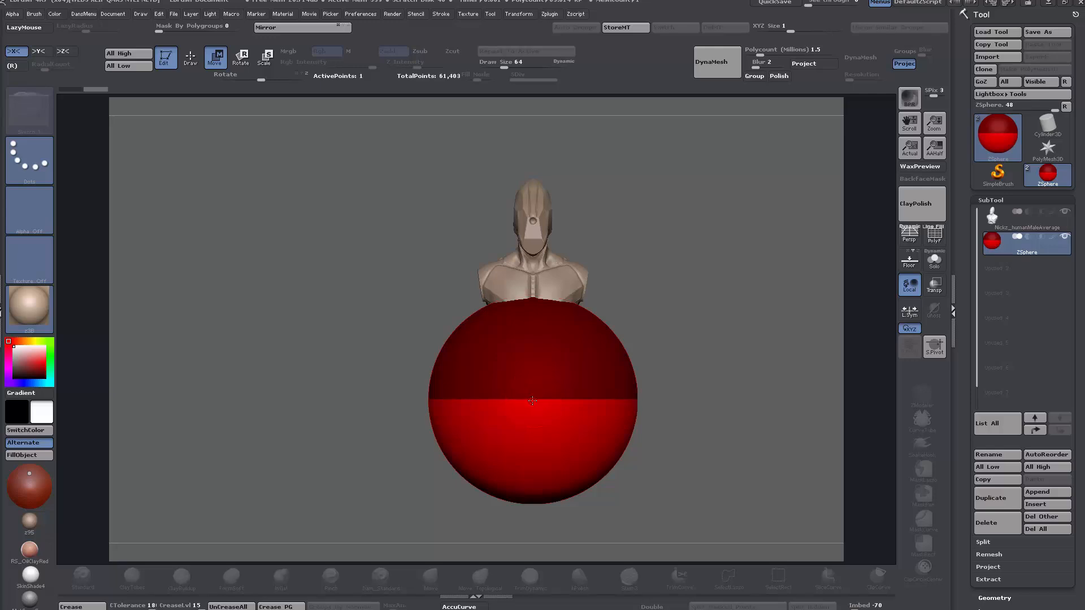
left_click_drag(532, 401, 532, 257)
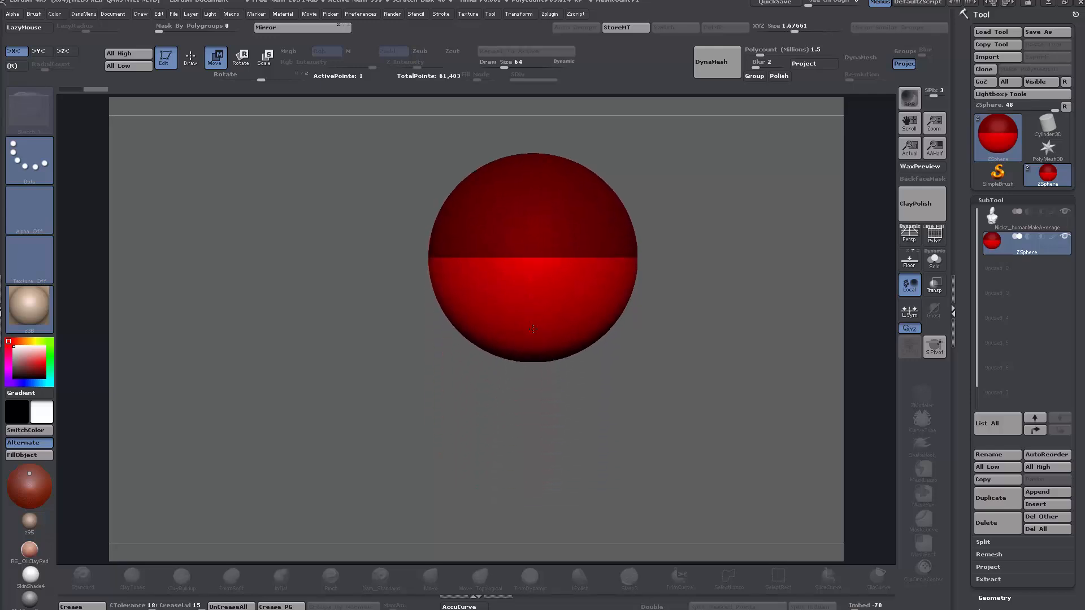
left_click(258, 65)
left_click_drag(532, 258, 579, 86)
left_click_drag(702, 441, 678, 451)
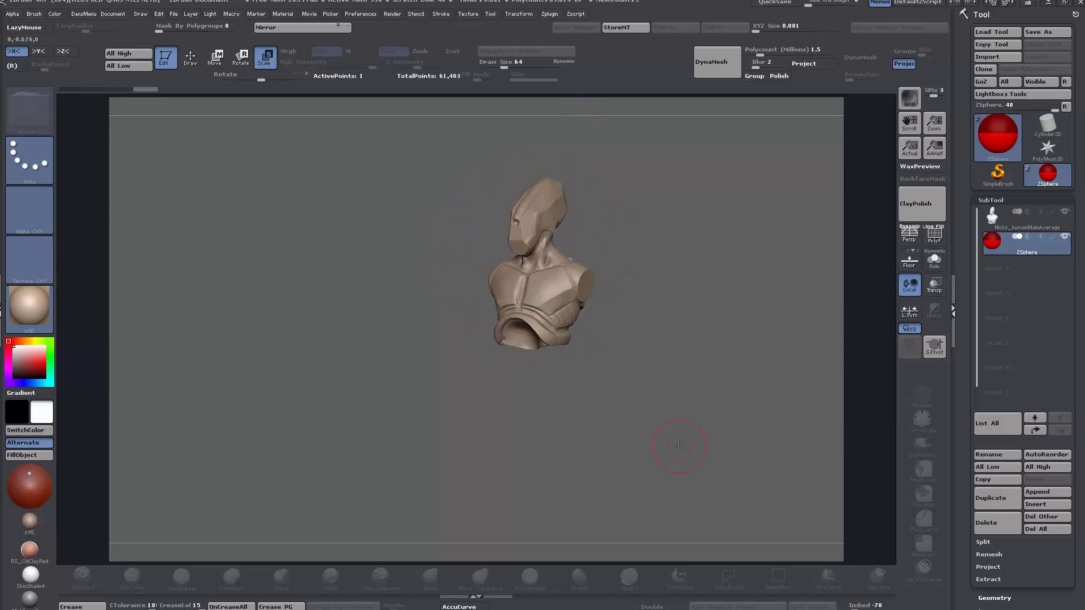
- Turn on transparency for the bust around the active ZSphere
left_click(934, 287)
left_click_drag(760, 308, 797, 517, "alt")
left_click_drag(768, 484, 784, 485)
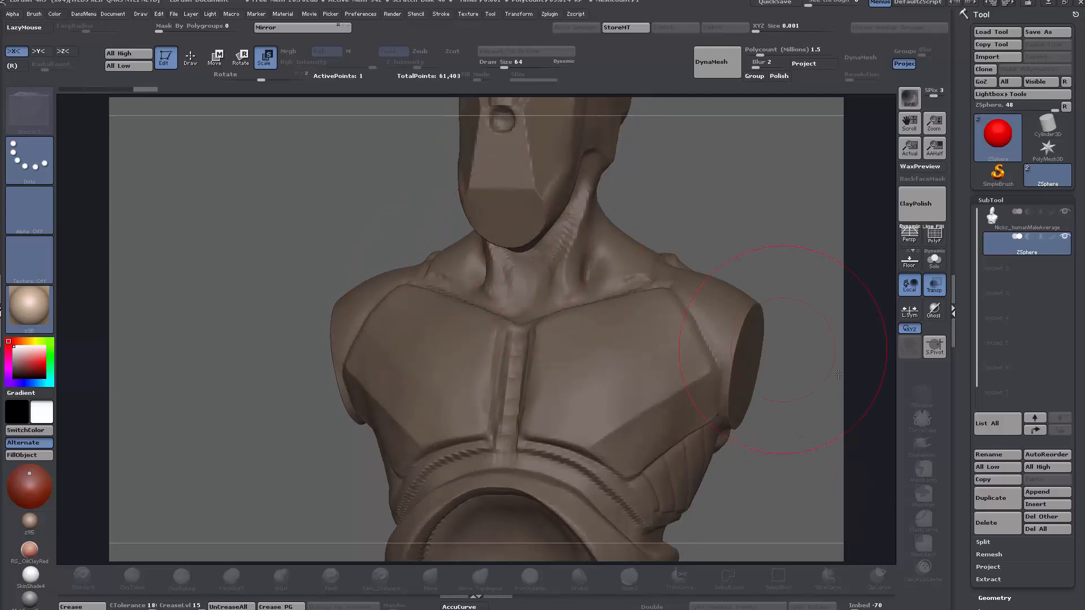
- Look through the ZSphere's rigging and topology editing options
left_click_drag(961, 442, 963, 435)
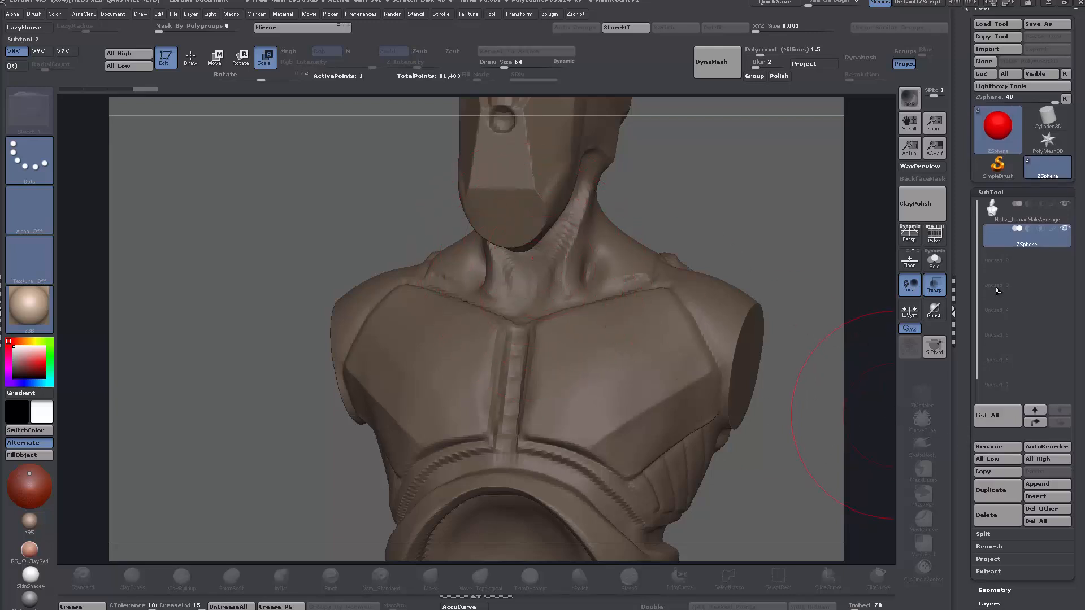
left_click_drag(965, 415, 970, 322)
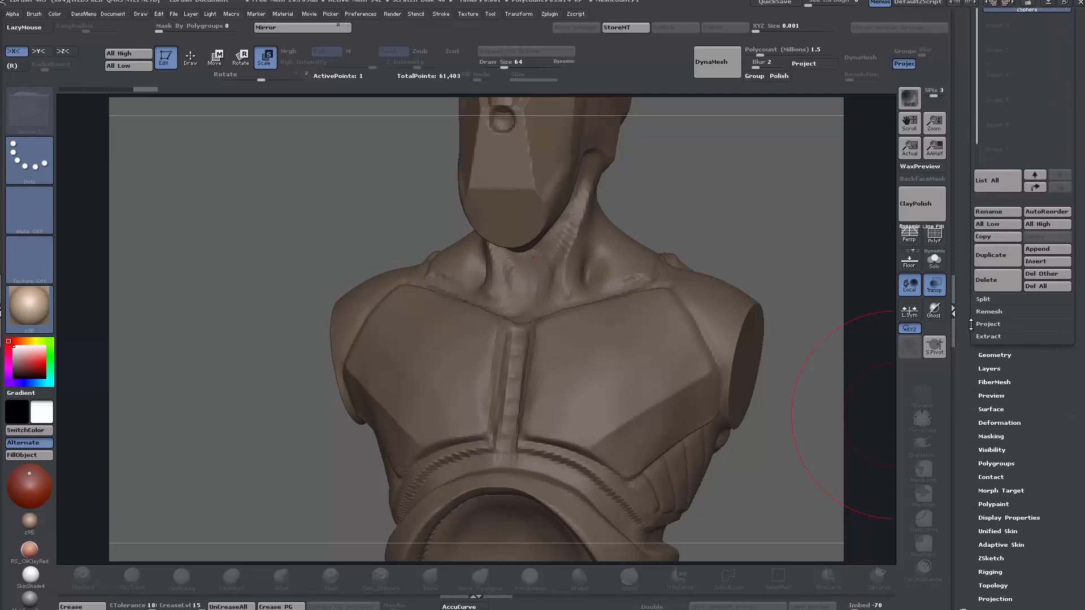
left_click_drag(968, 395, 967, 310)
left_click_drag(966, 422, 966, 288)
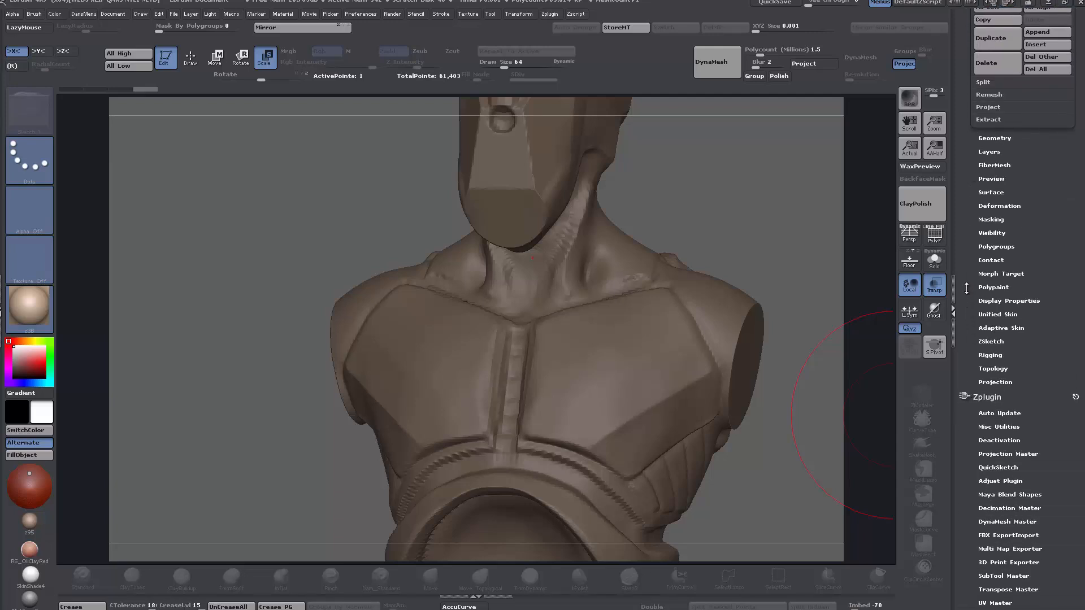
left_click(989, 355)
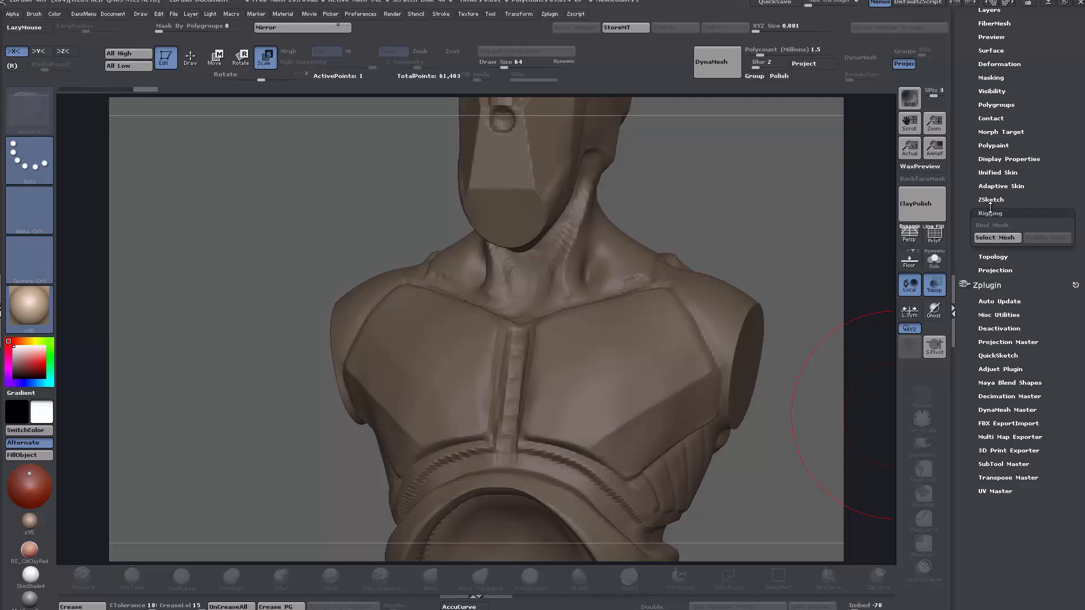
left_click(989, 211)
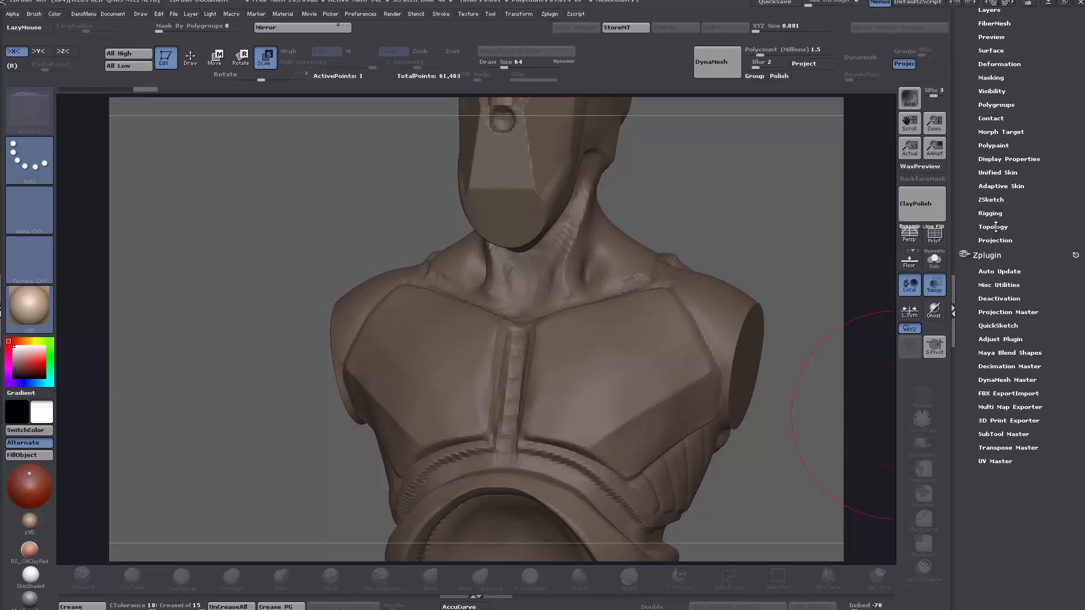
left_click(995, 226)
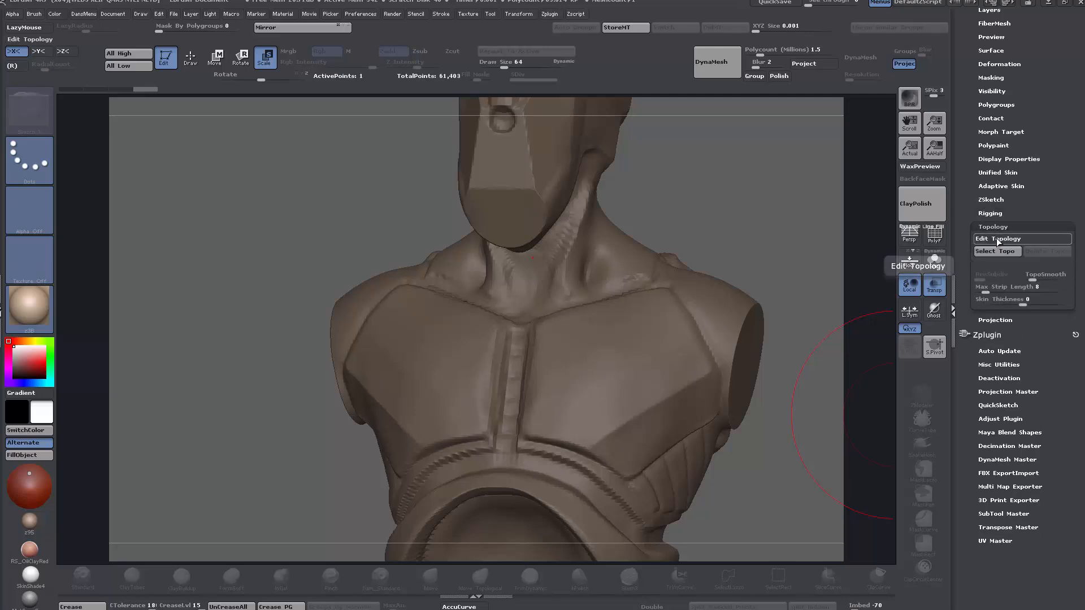
- Set the ZSphere's adaptive skin density to 1
left_click(992, 186)
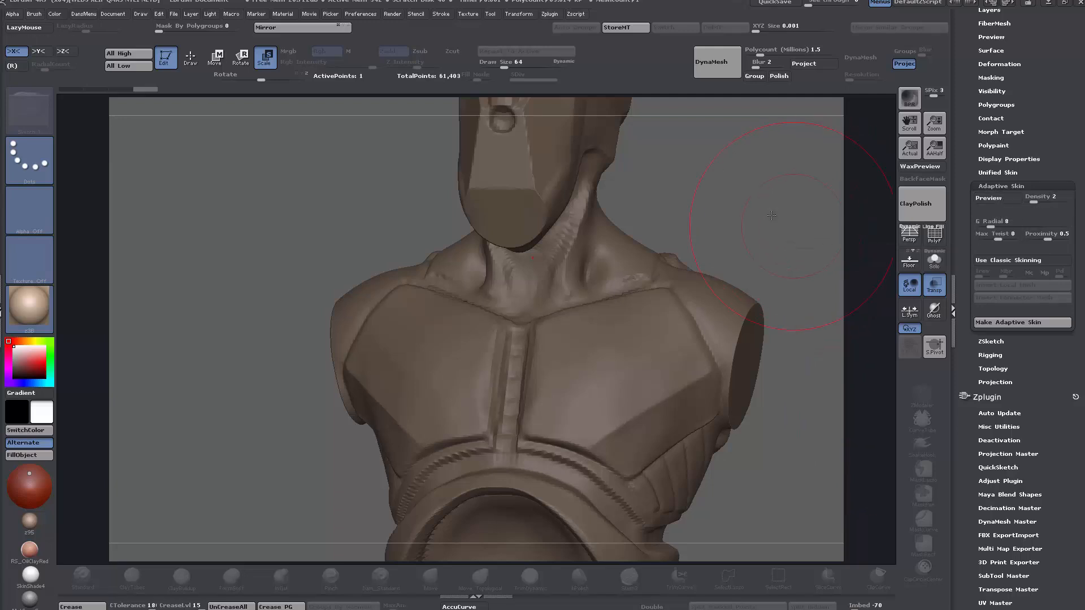
left_click_drag(757, 208, 756, 208)
key("t")
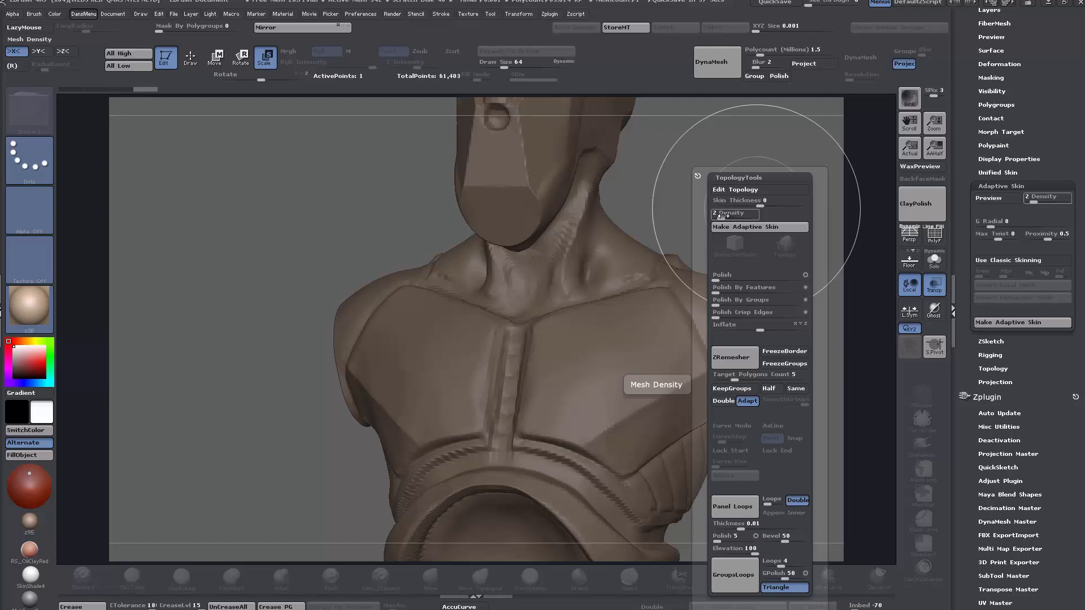
left_click_drag(722, 216, 714, 218)
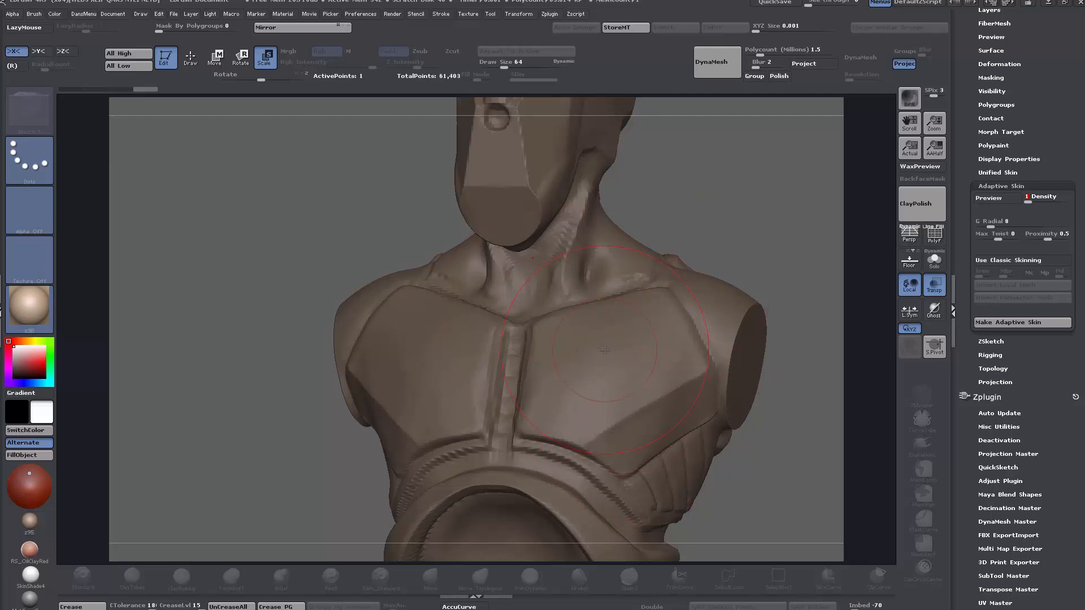
left_click_drag(740, 219, 675, 271, "alt")
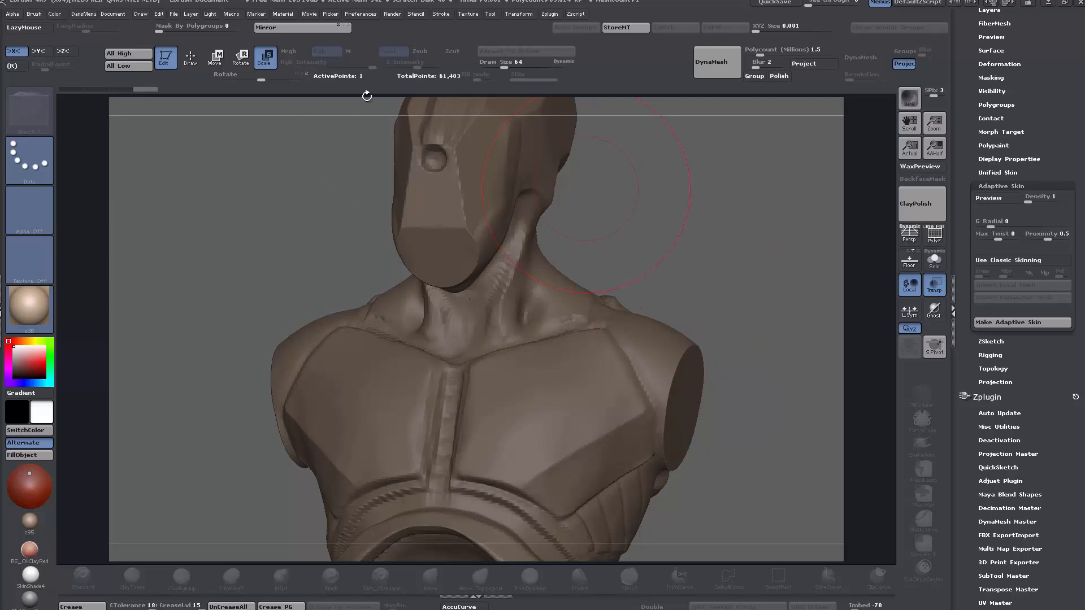
- Return the ZSphere to drawing mode and turn on Edit Topology
left_click(192, 64)
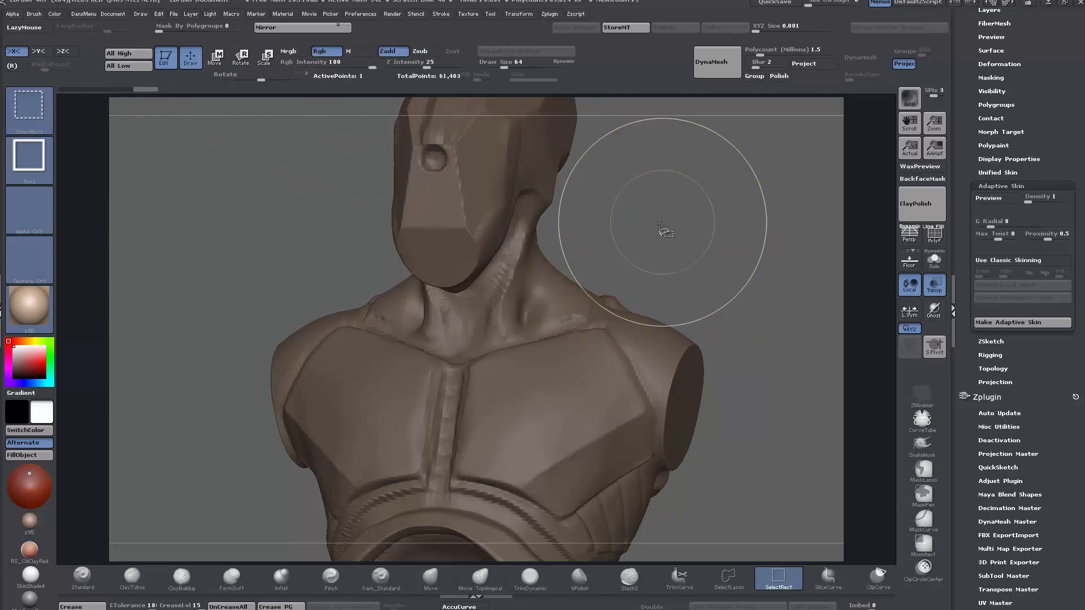
key("ctrl+shift+t")
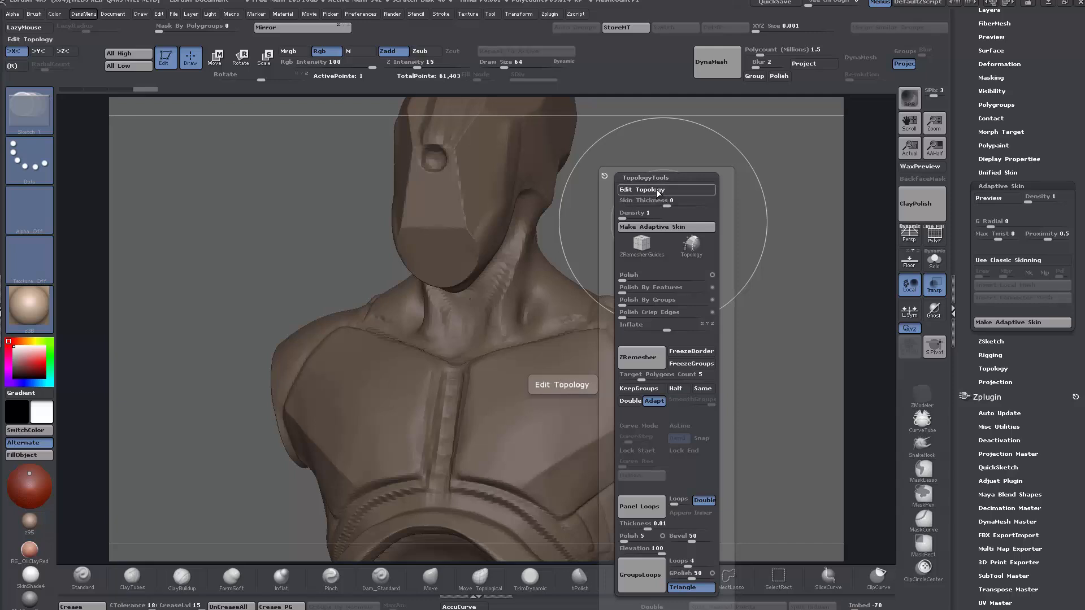
left_click(657, 190)
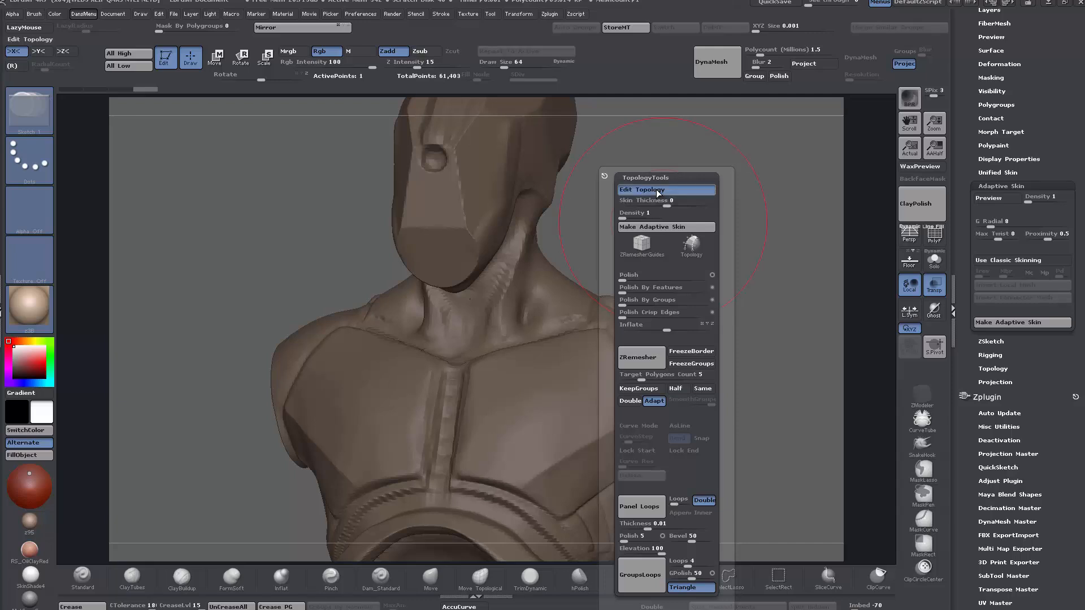
- Draw a closed five-corner topology outline along the edges of the robot's chest plate, mirrored by symmetry
left_click_drag(743, 254, 745, 251)
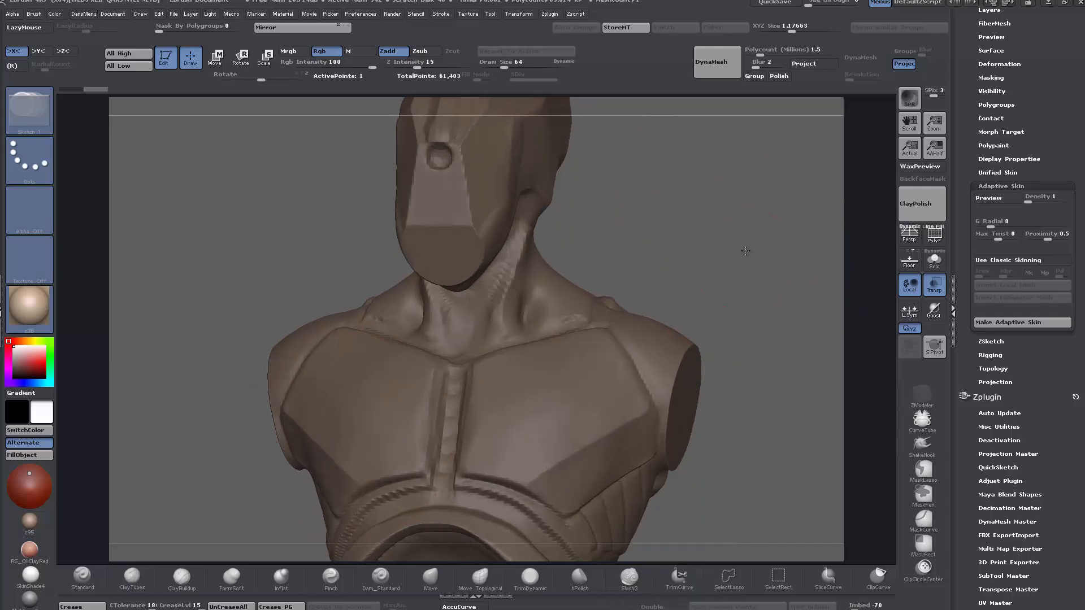
left_click(475, 366)
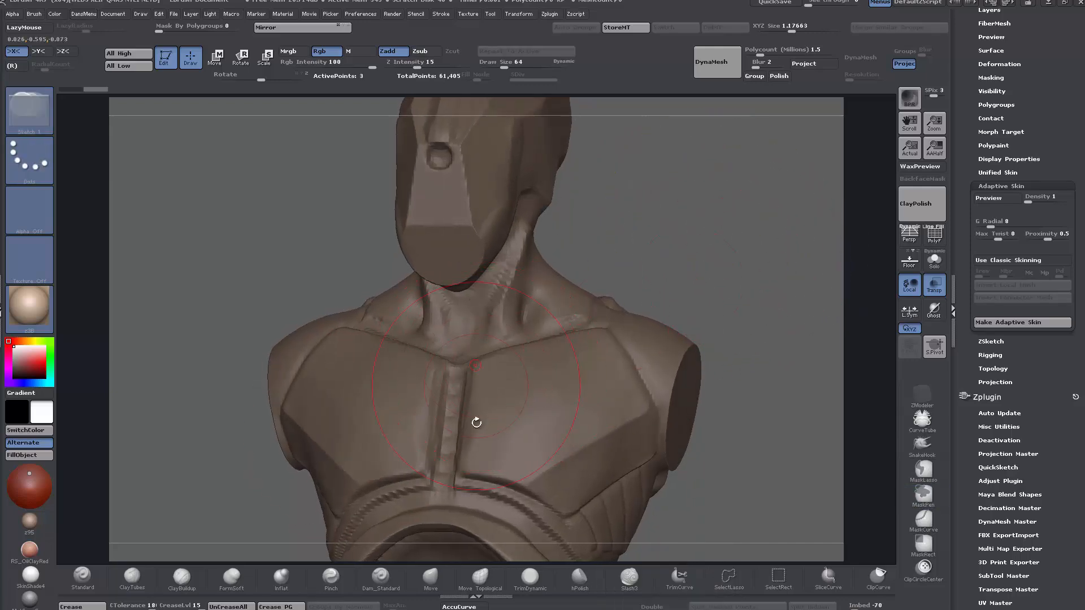
left_click(464, 473)
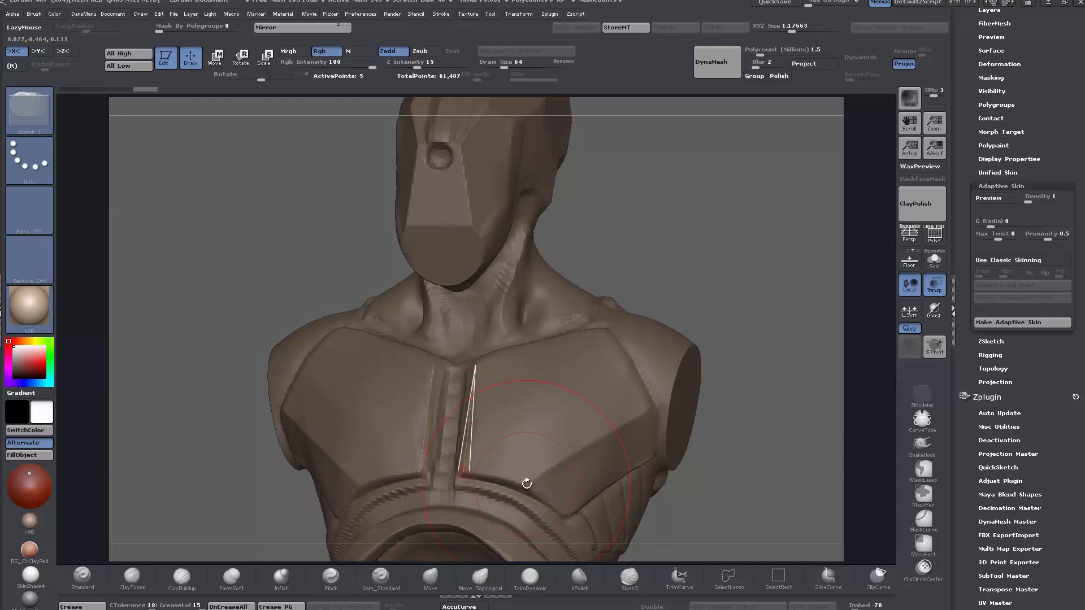
left_click(527, 484)
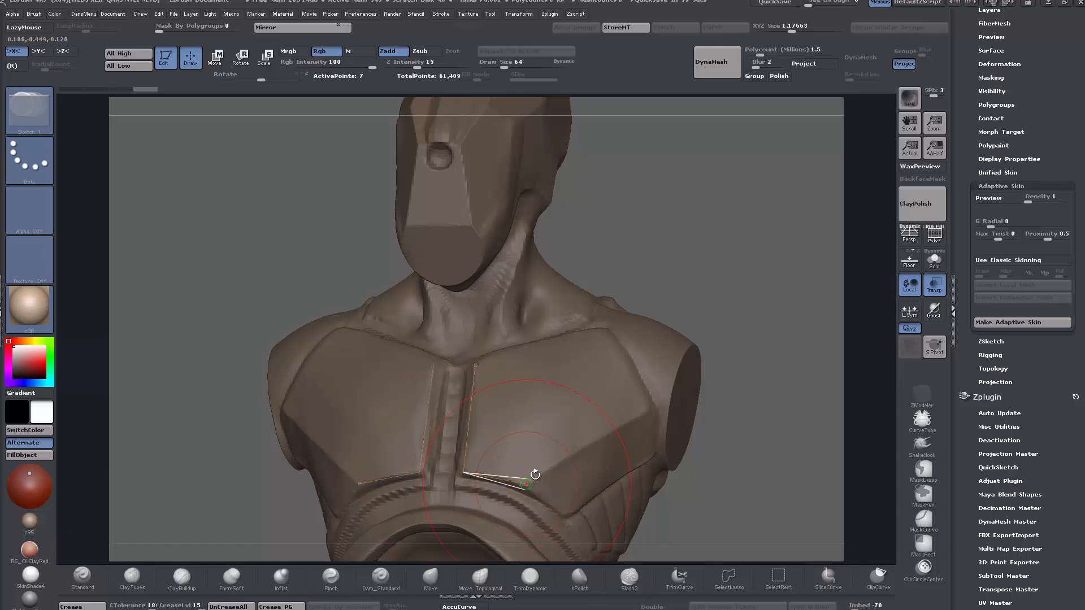
left_click(649, 407)
left_click(606, 328)
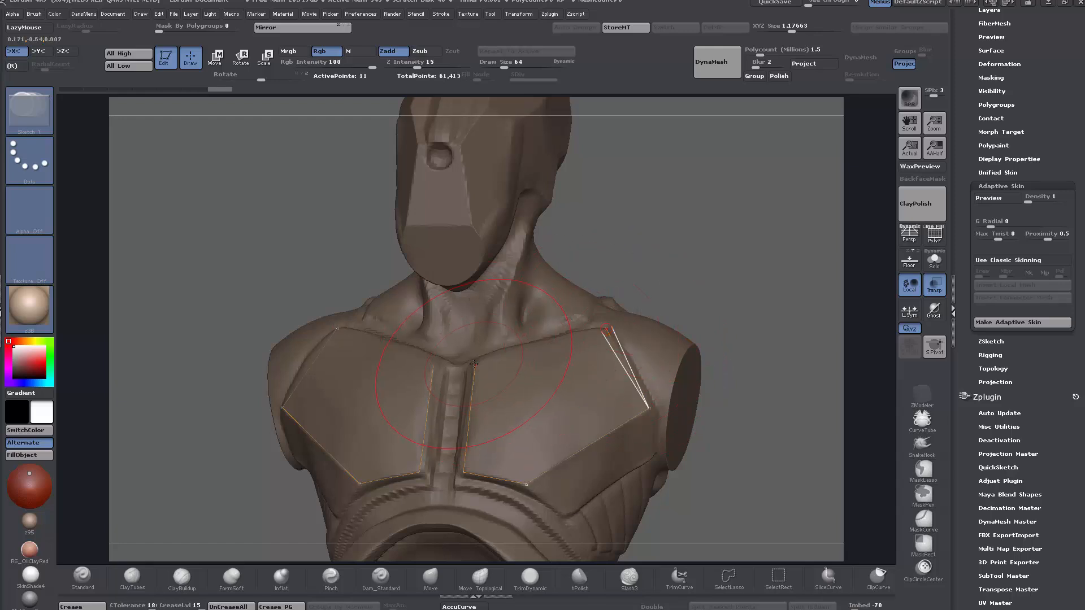
left_click(474, 364)
- Examine the closed five-sided chest outlines and check their adaptive skin preview
left_click_drag(646, 310, 691, 263)
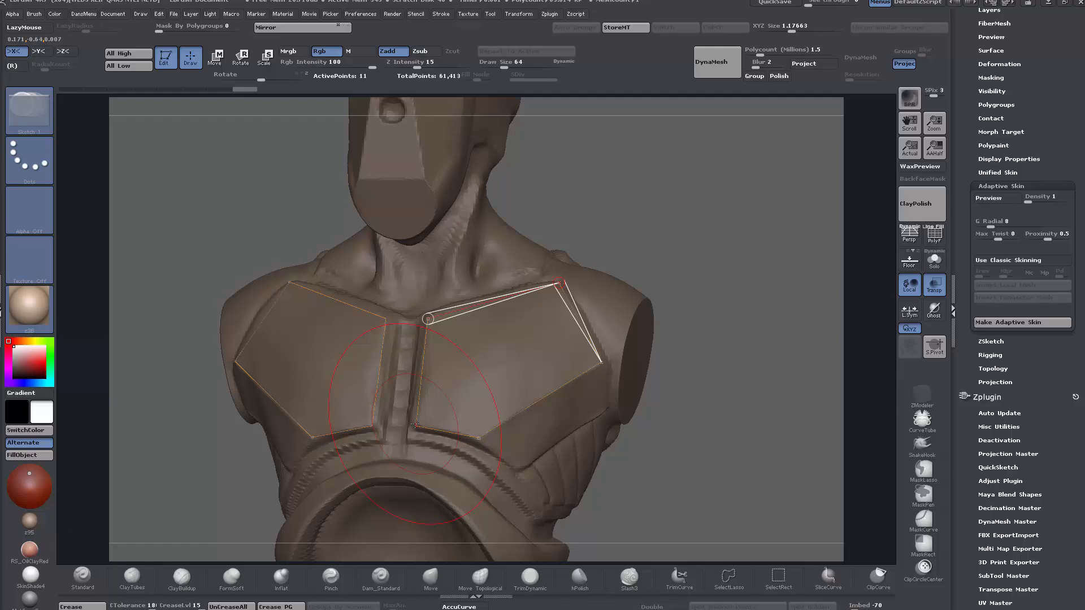
key("ctrl")
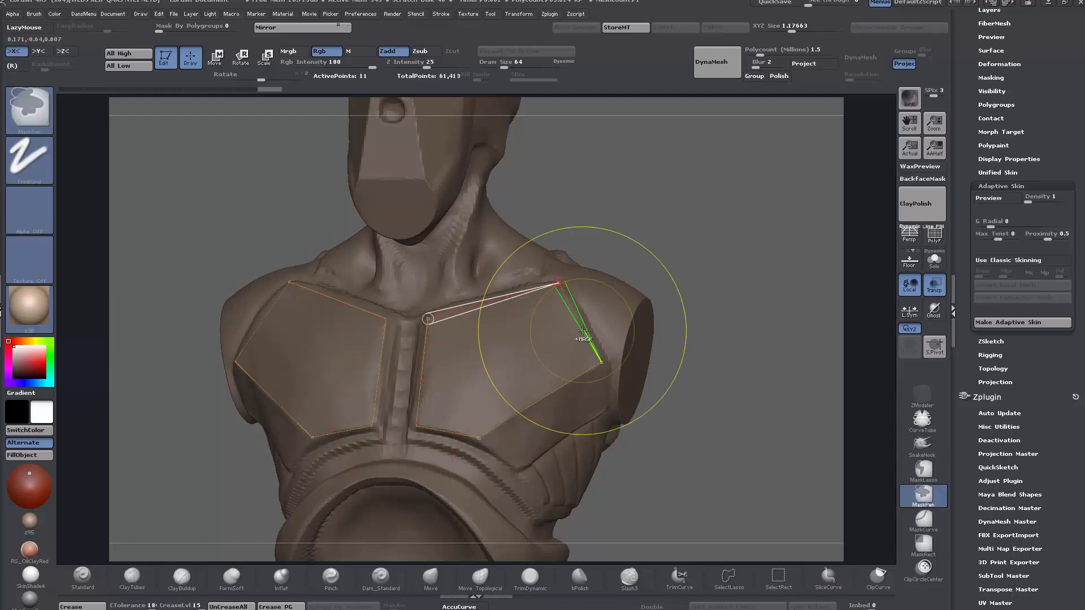
key("ctrl+z")
key("ctrl+shift+z")
left_click_drag(700, 249, 713, 247)
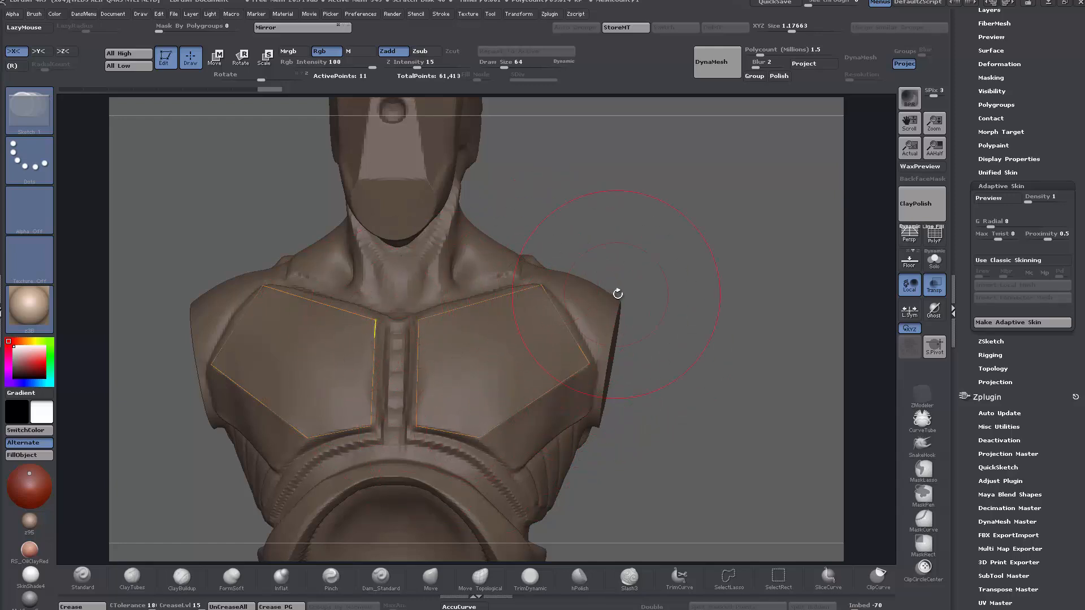
left_click_drag(624, 292, 681, 280)
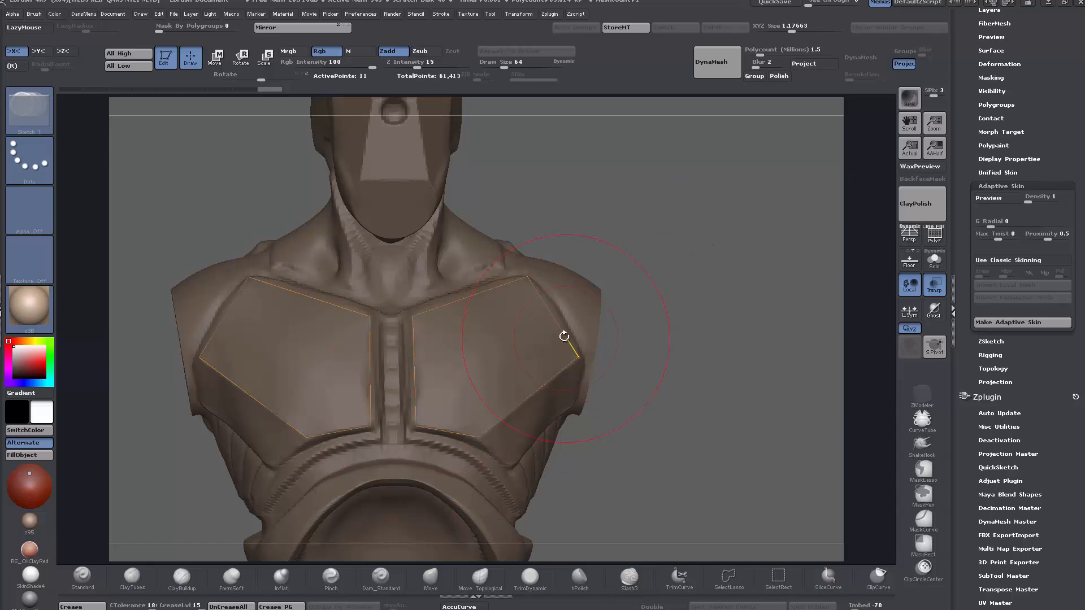
mouse_move(688, 405)
left_mouse_down()
mouse_move(700, 403)
mouse_move(688, 405)
left_mouse_up()
key("a")
left_click_drag(768, 404, 734, 395)
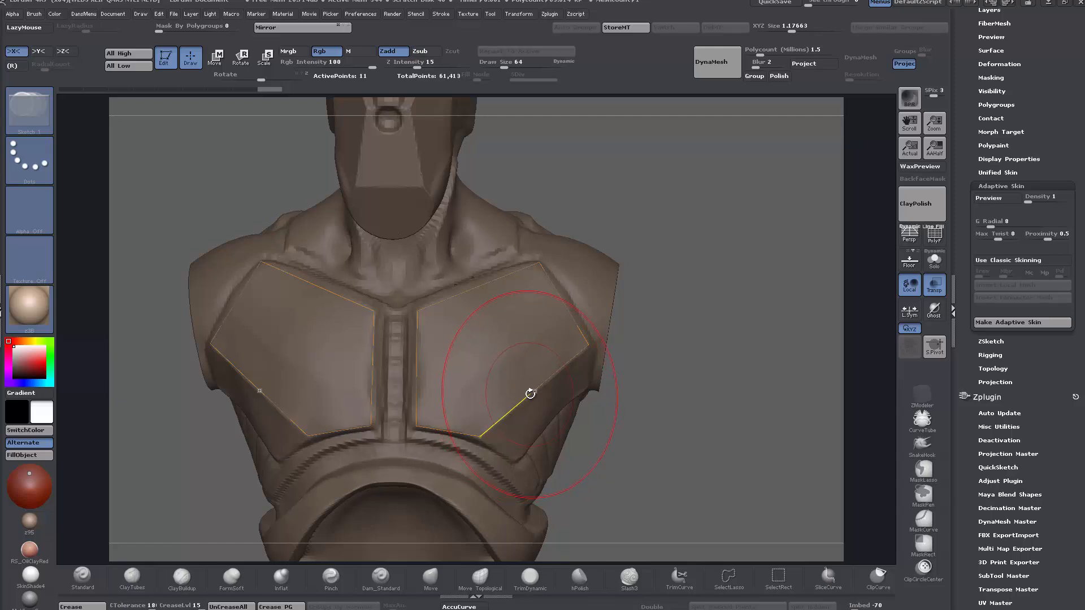
- Split the chest outline by joining its lower inner corner to a new point midway along the upper outer edge
left_click(416, 427)
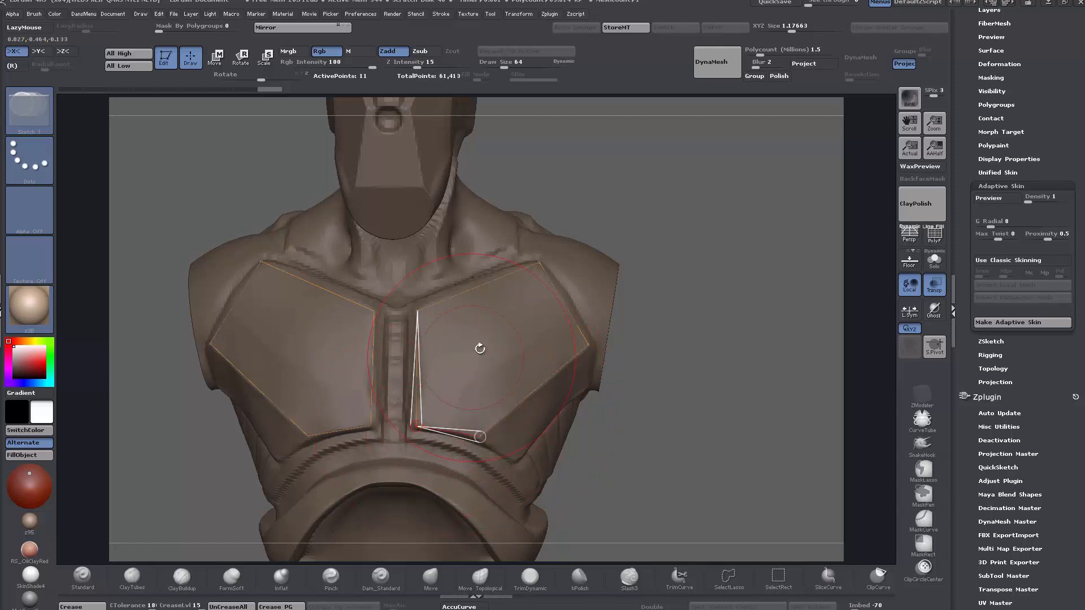
left_click(564, 305)
mouse_move(718, 446)
left_mouse_down()
mouse_move(680, 460)
mouse_move(723, 450)
left_mouse_up()
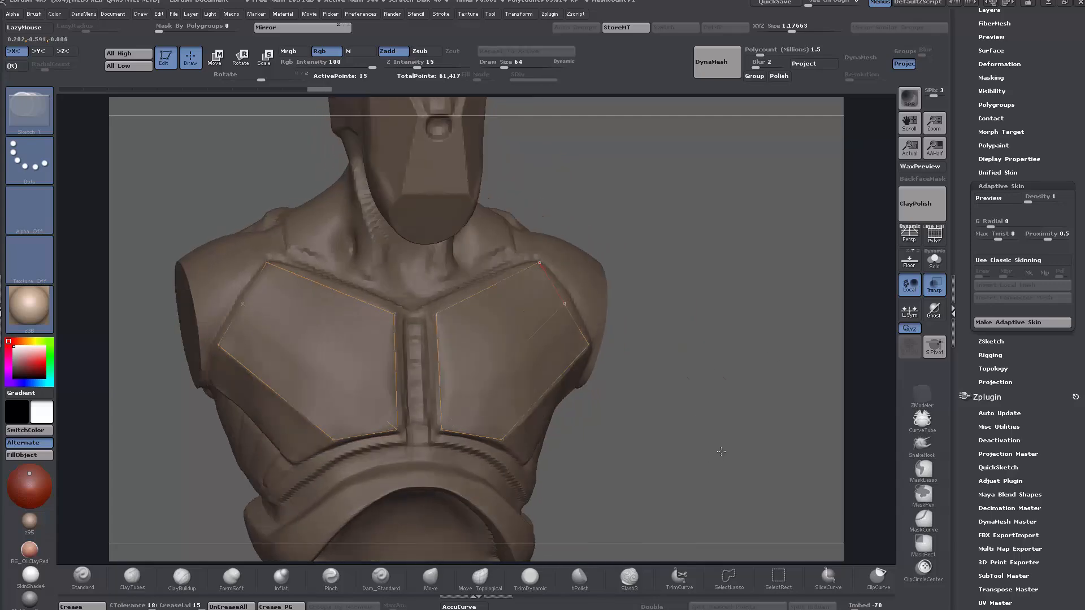
left_click_drag(712, 413, 685, 420)
left_click_drag(864, 486, 870, 434)
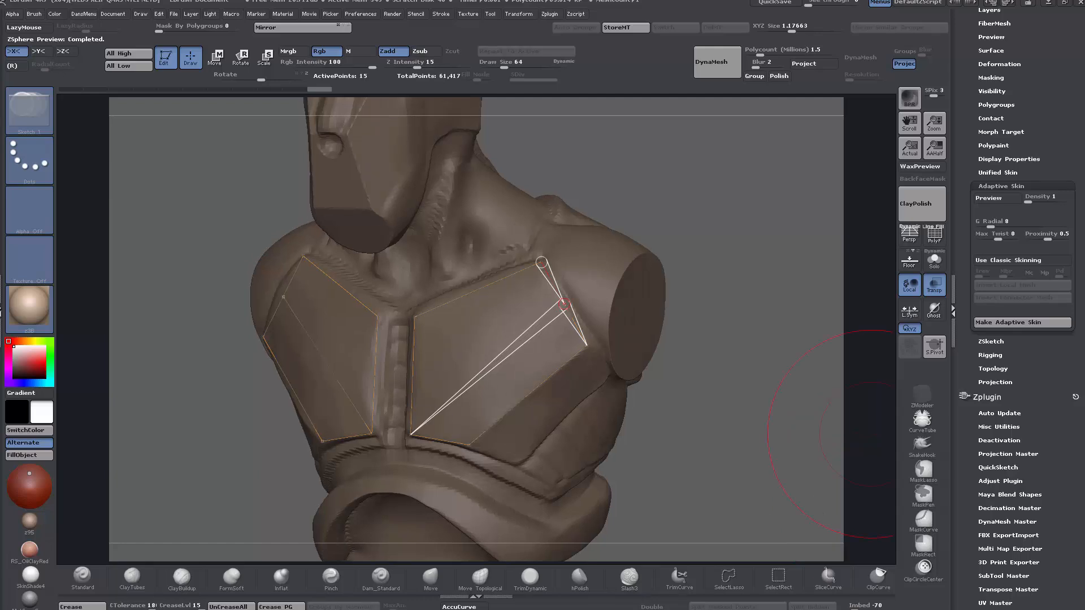
left_click_drag(701, 382, 710, 380)
- Preview the split chest plates as an adaptive skin, turn on PolyFrame display, and return to topology editing
key("a")
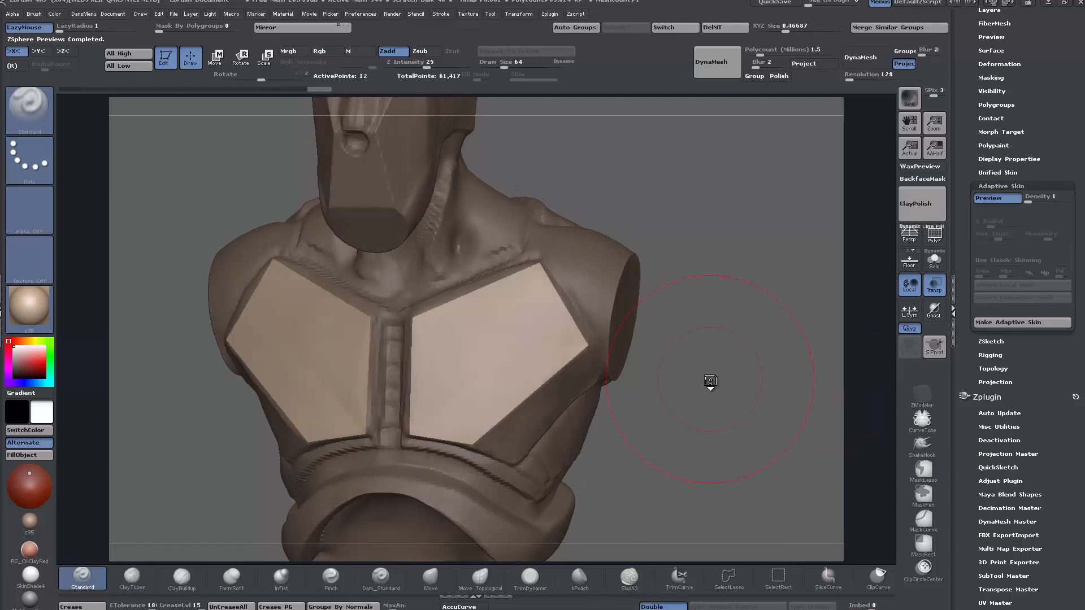
left_click(933, 233)
mouse_move(802, 396)
left_mouse_down()
mouse_move(768, 418)
mouse_move(760, 389)
mouse_move(731, 408)
left_mouse_up()
key("a")
key("a")
key("a")
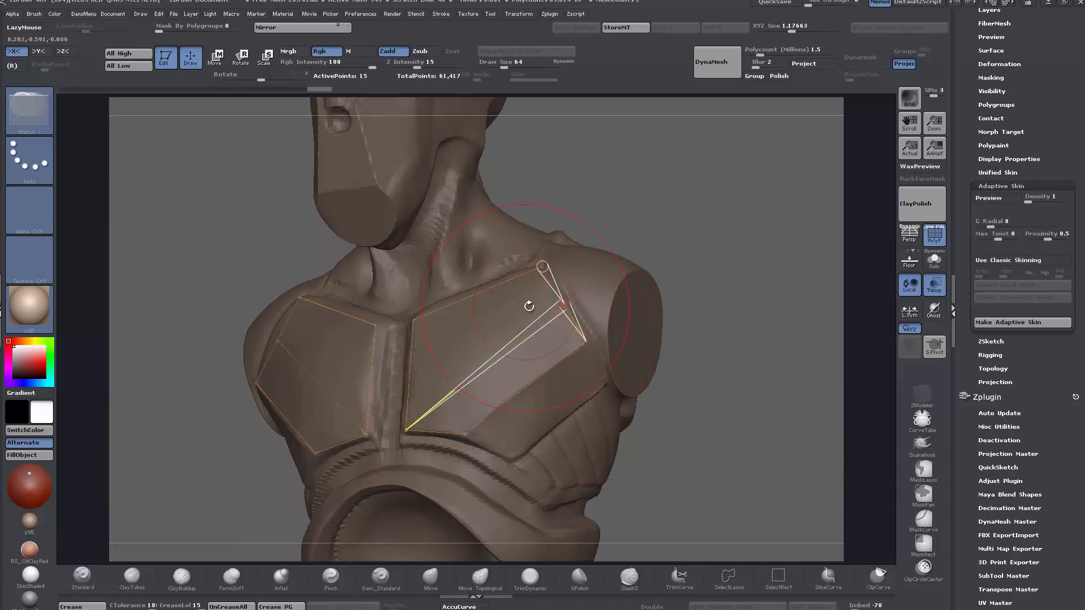
- Add a four-sided topology face below the chest plate's lower outer edge using two new points
mouse_move(749, 393)
left_mouse_down()
mouse_move(762, 412)
mouse_move(789, 346)
left_mouse_up()
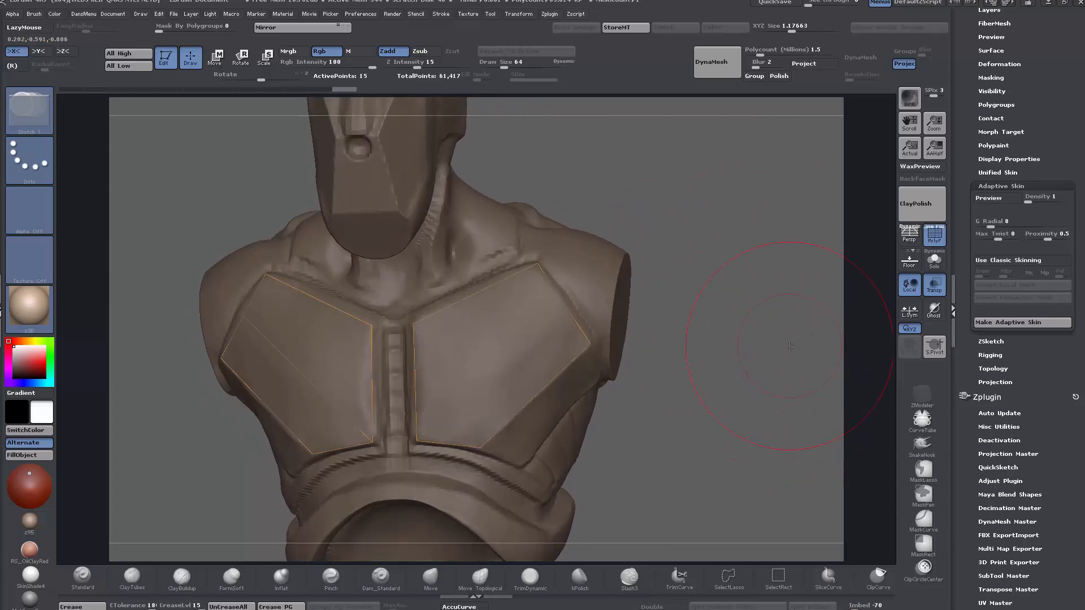
left_click(479, 449)
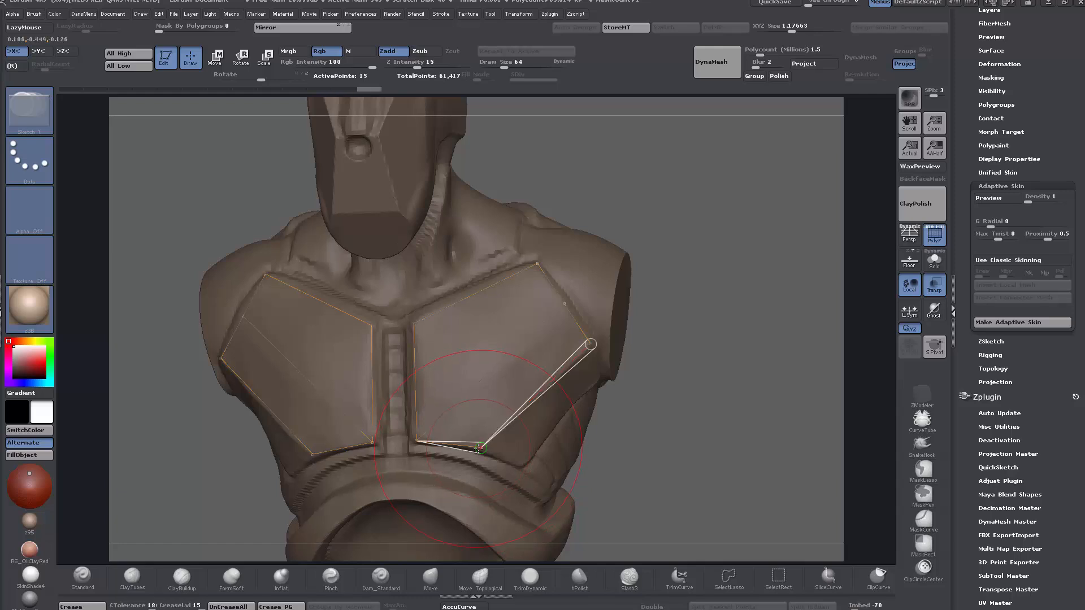
left_click(521, 464)
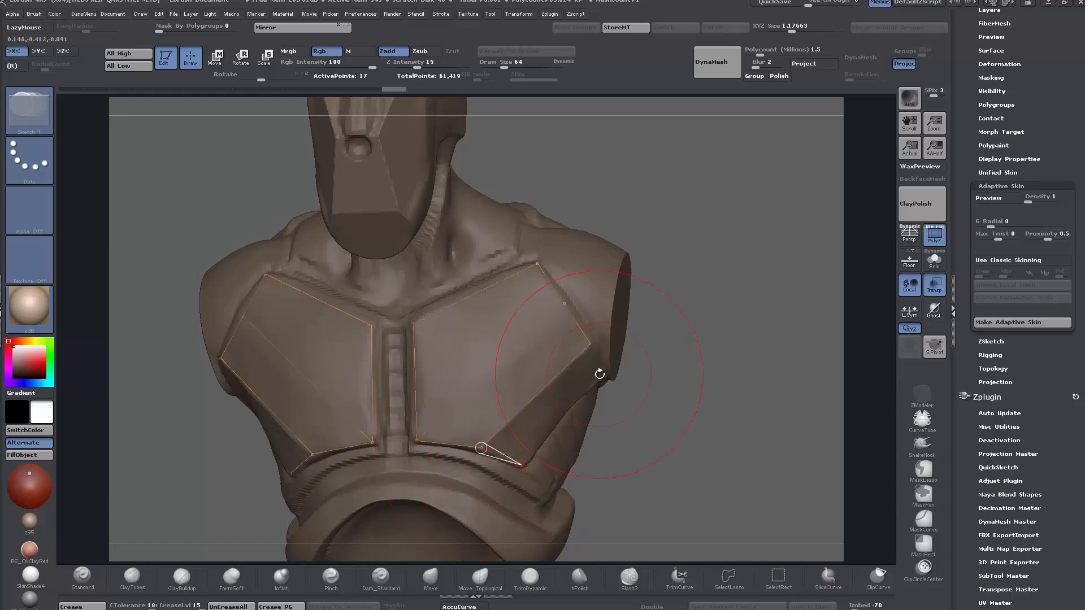
left_click(599, 373)
left_click(591, 346)
mouse_move(706, 361)
left_mouse_down()
mouse_move(700, 319)
mouse_move(748, 356)
mouse_move(718, 360)
left_mouse_up()
mouse_move(745, 417)
left_mouse_down()
mouse_move(706, 430)
mouse_move(779, 452)
mouse_move(717, 457)
mouse_move(725, 463)
mouse_move(644, 456)
mouse_move(707, 450)
left_mouse_up()
- Preview the adaptive skin of the extended chest plates and examine it from several angles
key("a")
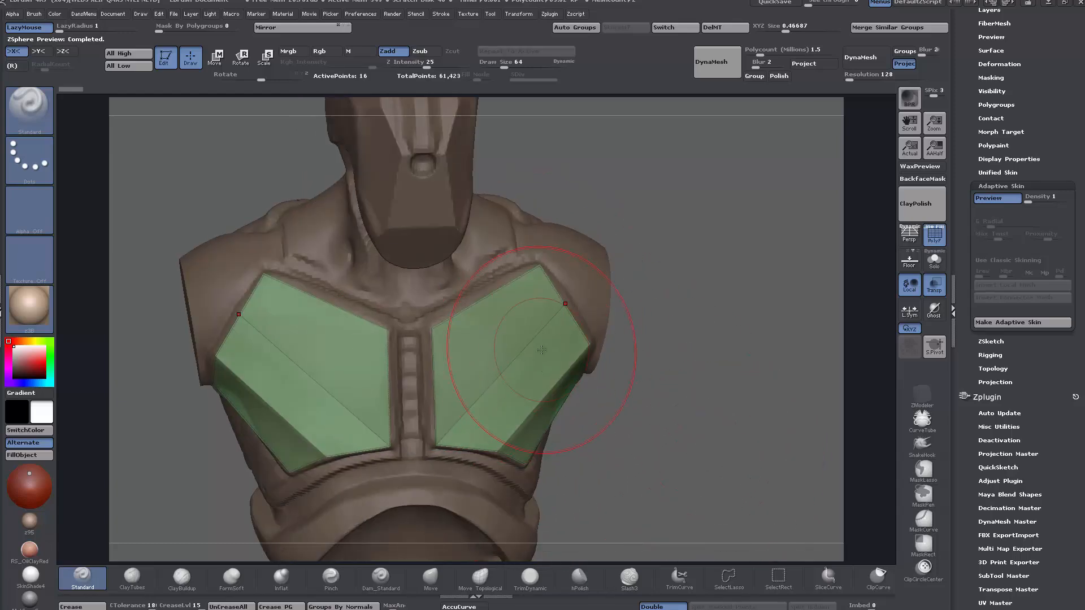
mouse_move(646, 453)
left_mouse_down()
mouse_move(585, 452)
mouse_move(667, 449)
left_mouse_up()
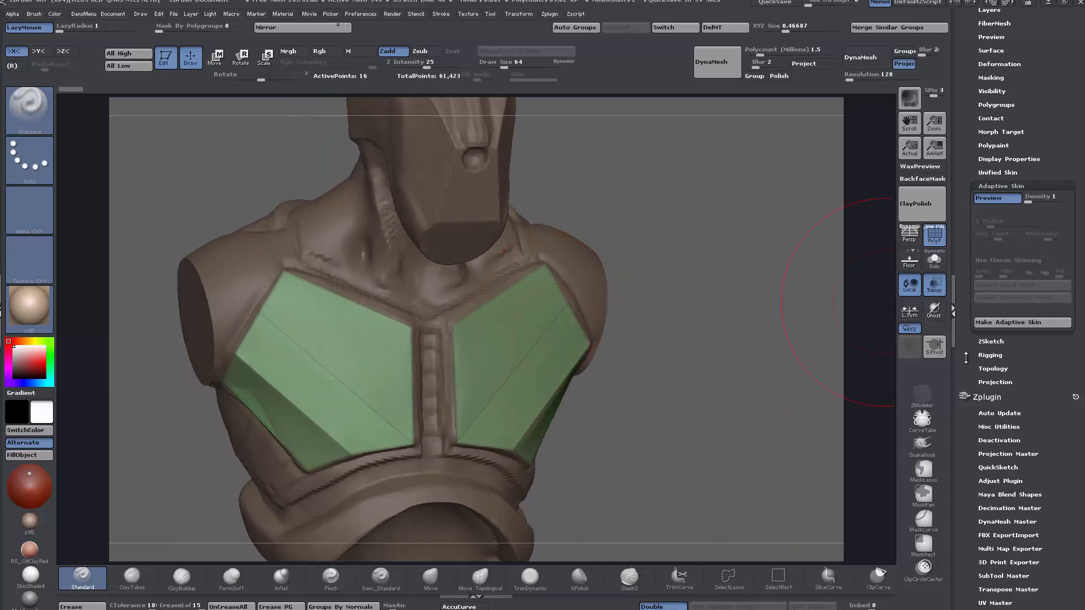
mouse_move(966, 347)
left_mouse_down()
mouse_move(965, 395)
mouse_move(971, 298)
mouse_move(978, 338)
left_mouse_up()
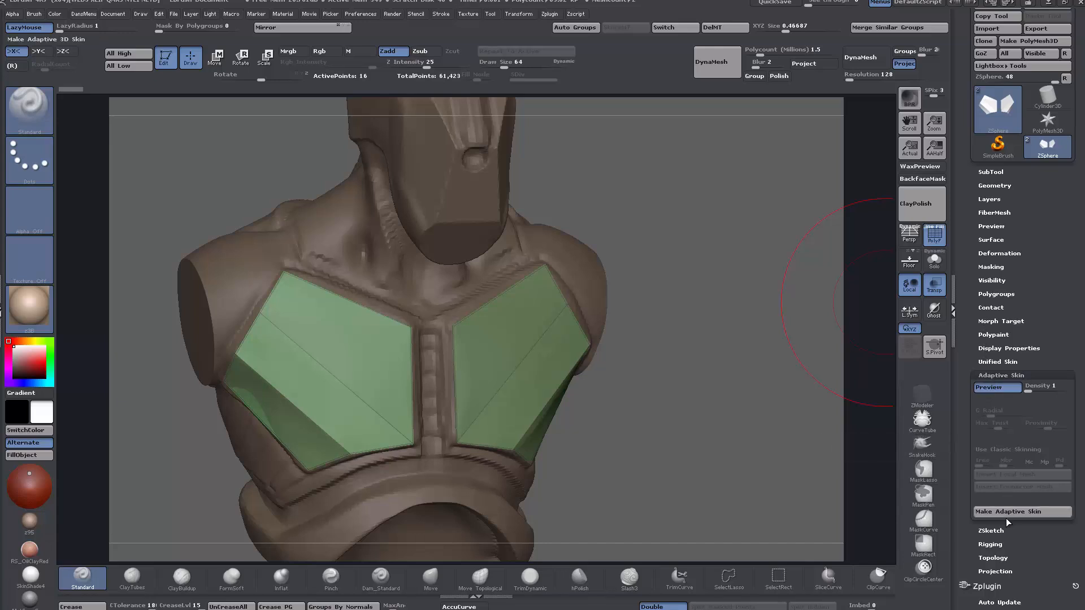
left_click_drag(671, 328, 695, 331)
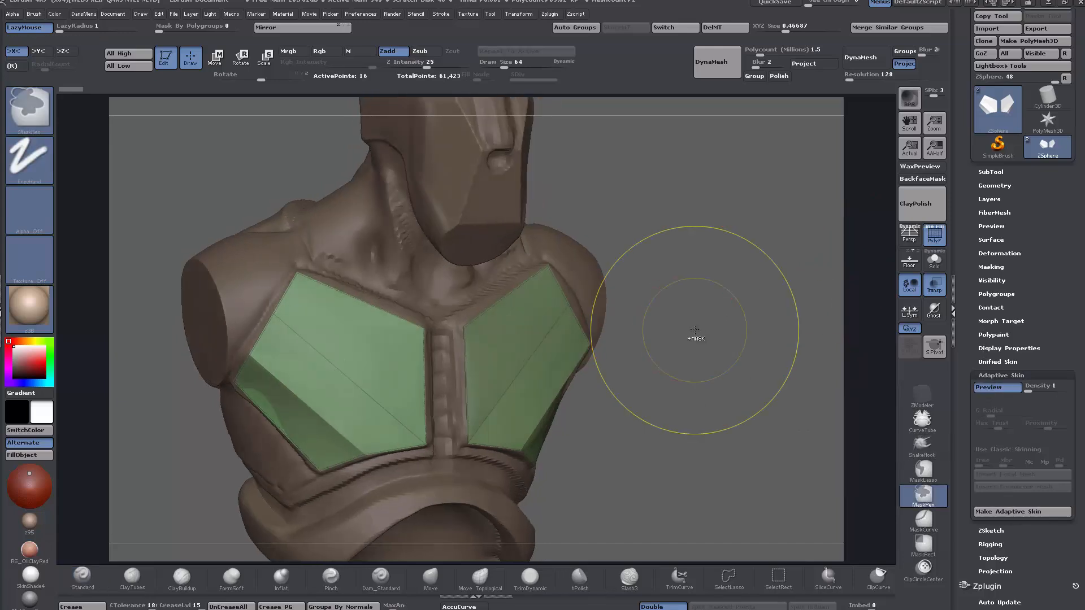
key("ctrl+shift+t")
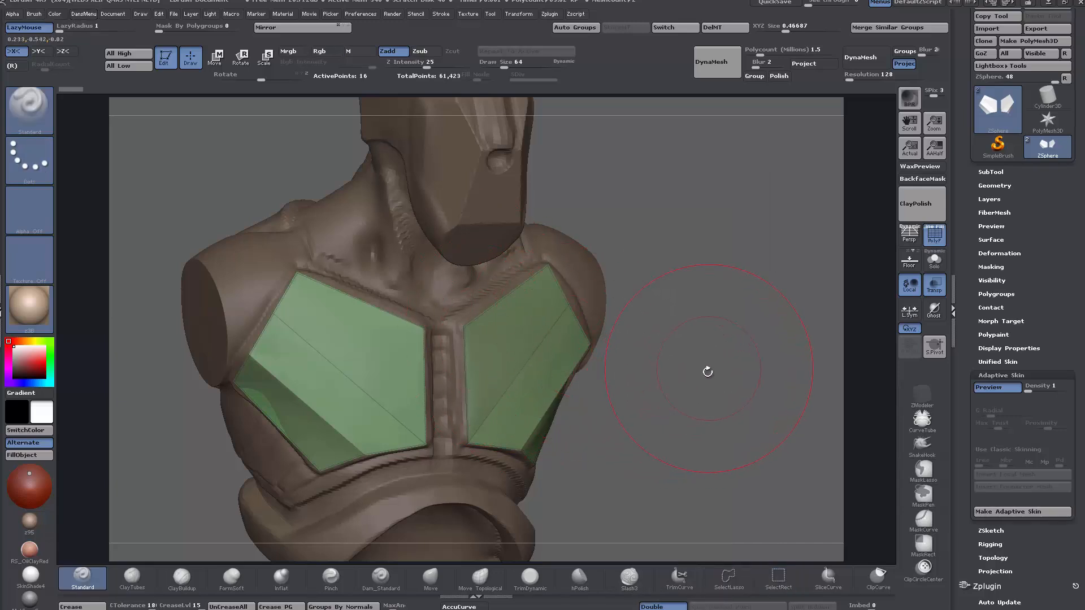
left_click_drag(704, 370, 873, 311)
- Make an adaptive skin mesh from the chest plate topology and check the resulting tool's details
left_click_drag(965, 223, 977, 300)
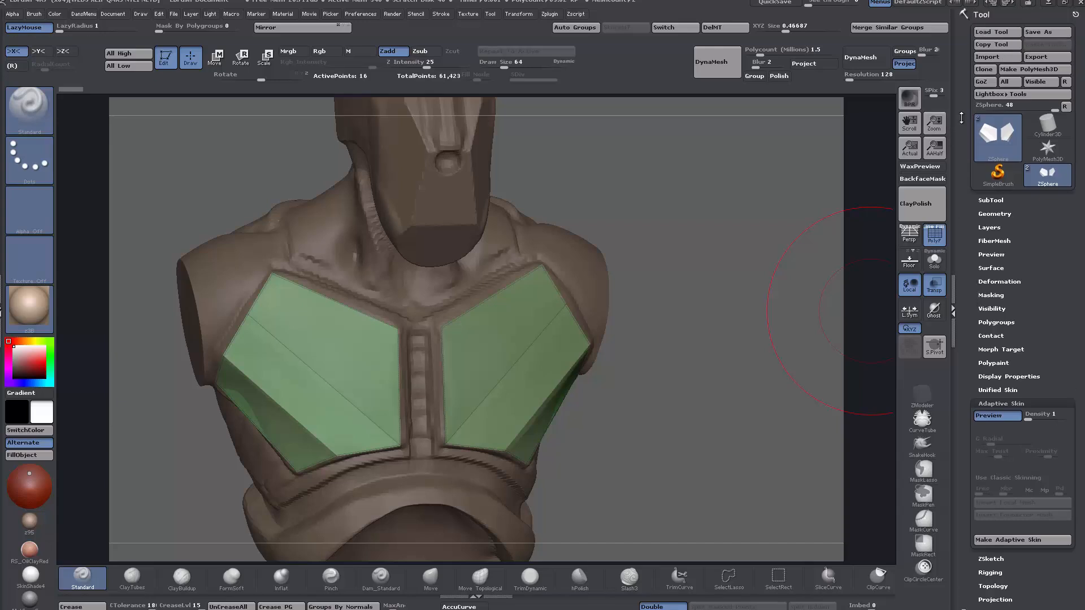
left_click_drag(962, 156, 962, 82)
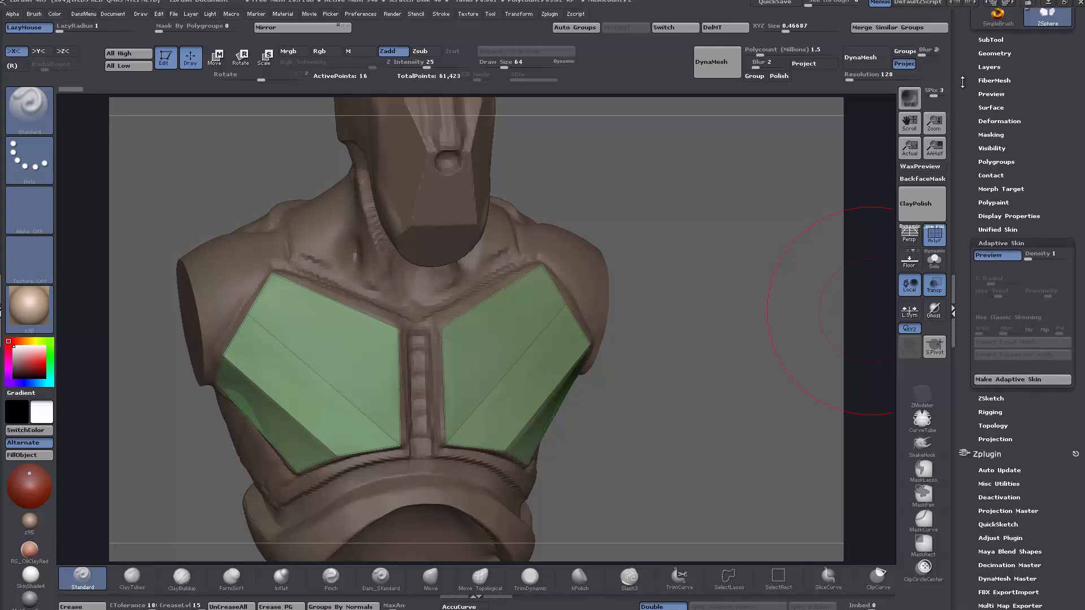
left_click(1012, 379)
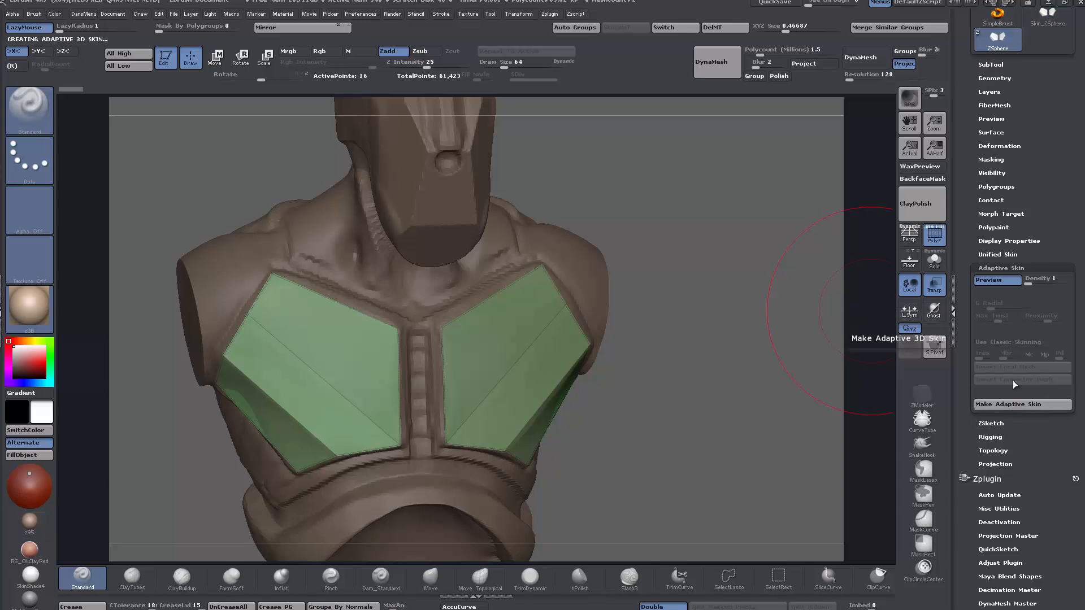
left_click_drag(963, 248, 963, 271)
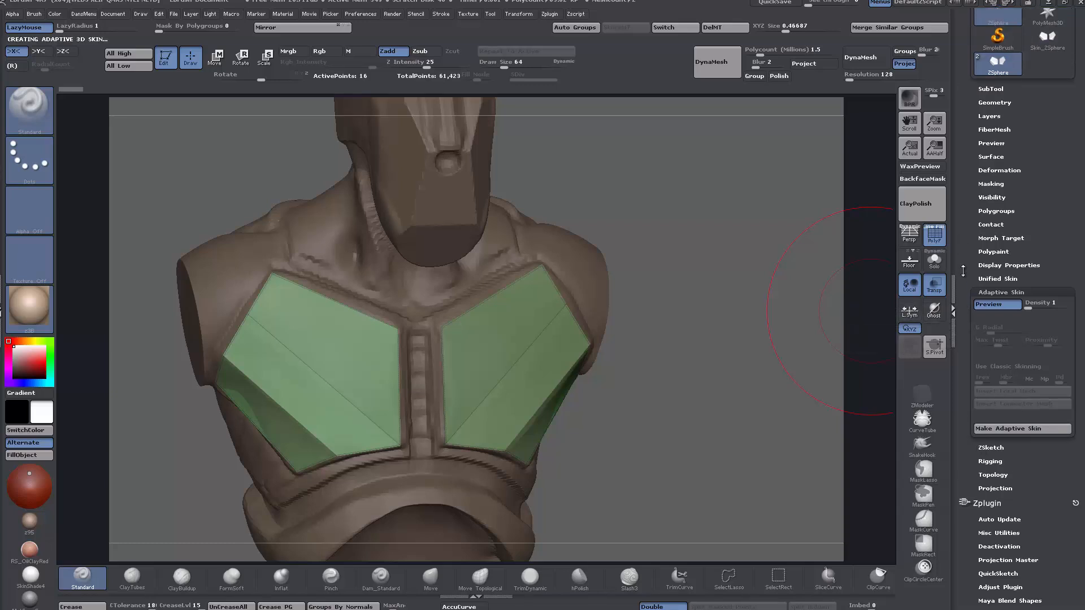
left_click_drag(974, 109, 973, 157)
mouse_move(1051, 101)
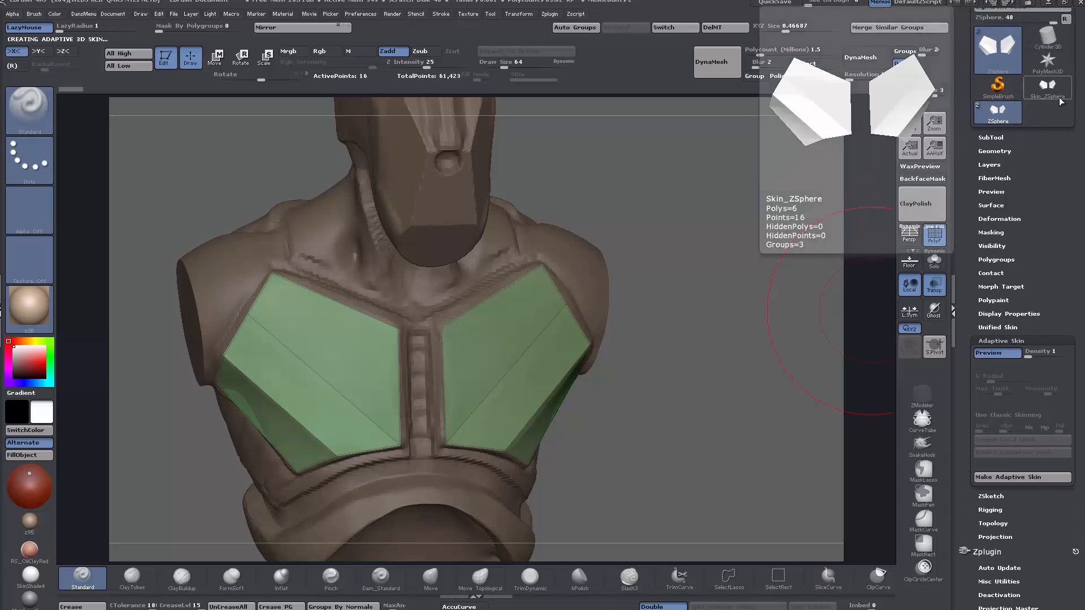
- Compare the editable chest topology with its adaptive skin preview
left_click_drag(690, 415, 692, 416)
key("a")
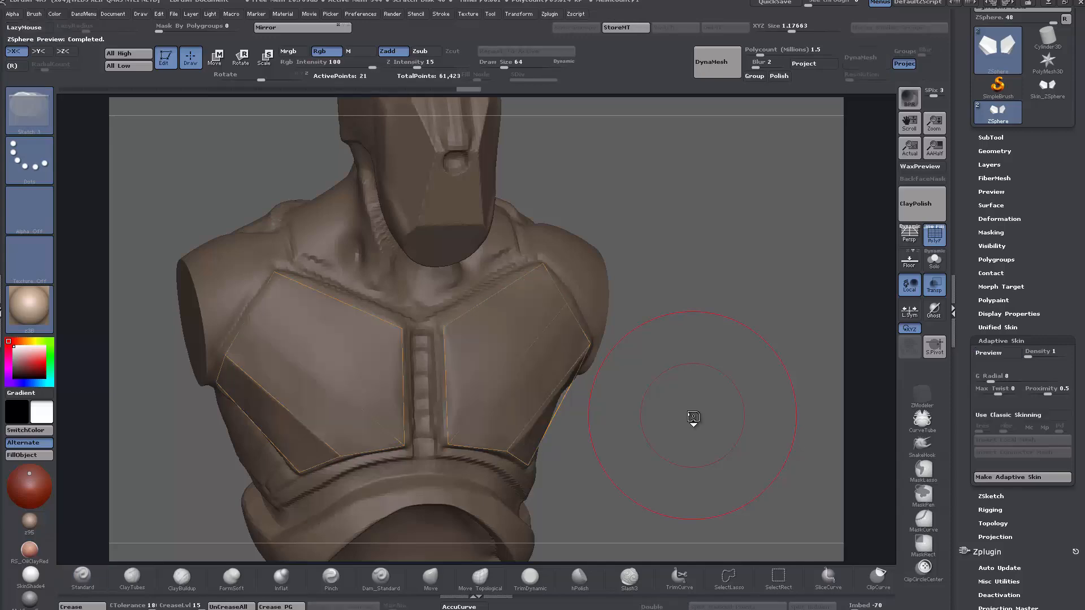
key("a")
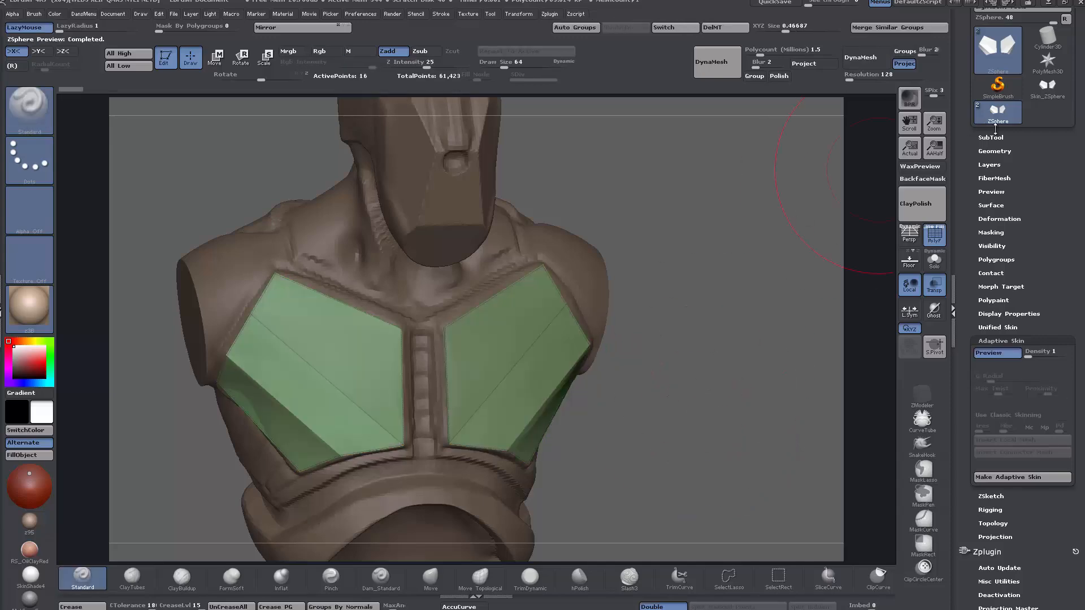
- Switch to the Skin_ZSphere mesh, try subdividing it and undo the subdivisions
left_click(1045, 96)
left_click_drag(706, 390, 711, 398)
key("ctrl+d")
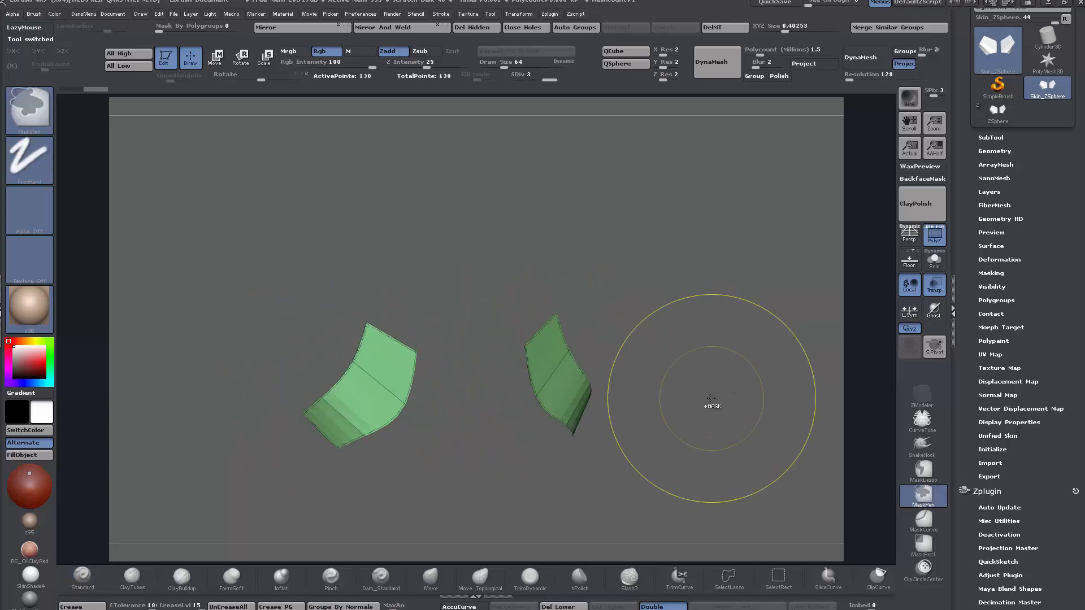
key("ctrl+z")
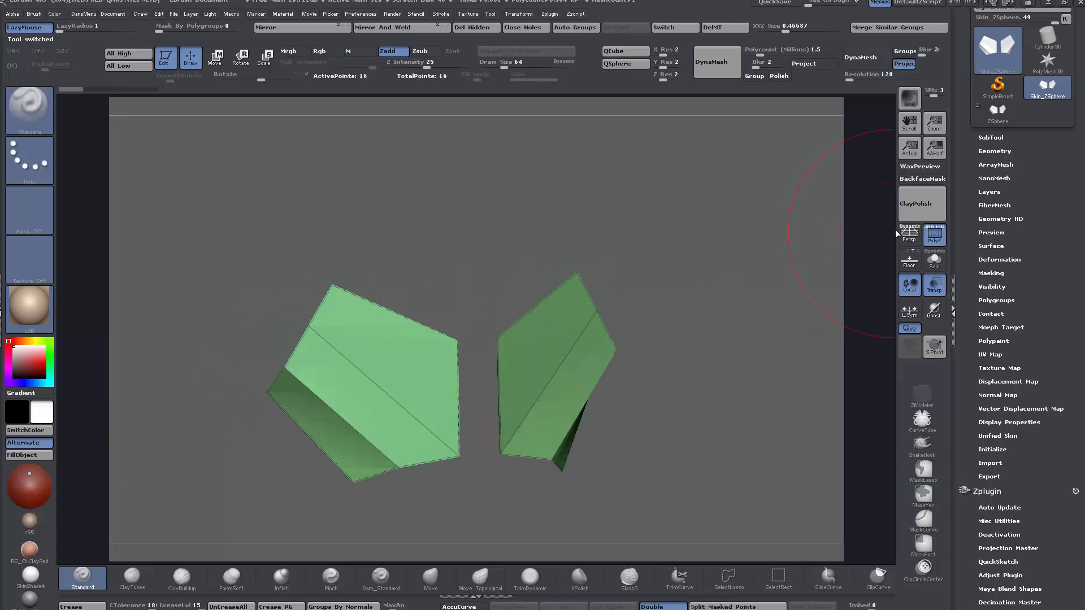
- Switch back to the ZSphere tool holding the bust and inspect its head and chest plate topology
scroll(964, 206, "up", 2)
scroll(965, 206, "up", 1)
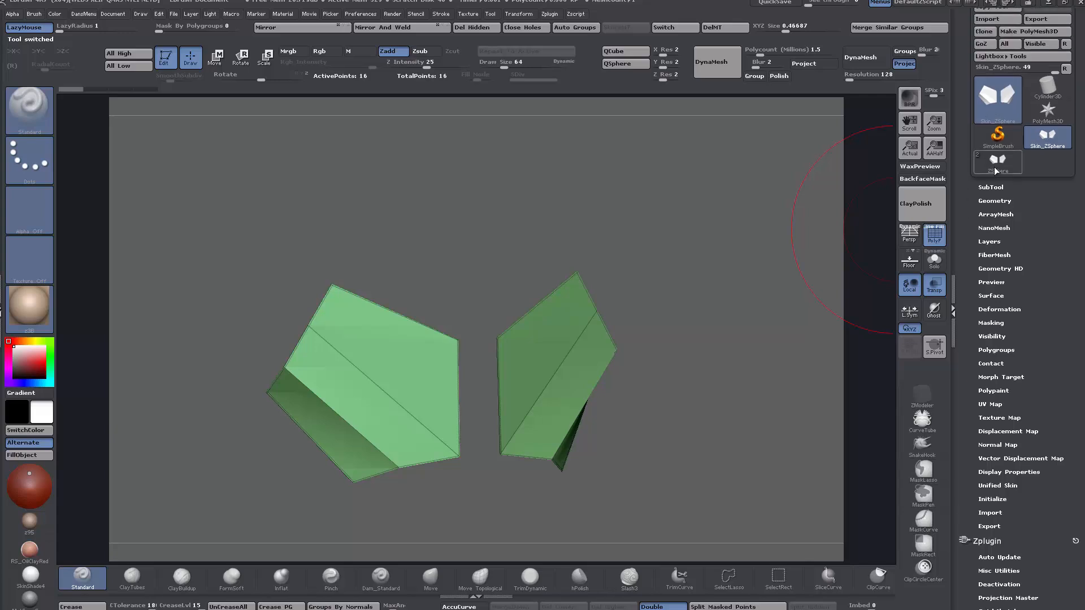
left_click(997, 161)
left_click_drag(757, 449, 687, 428)
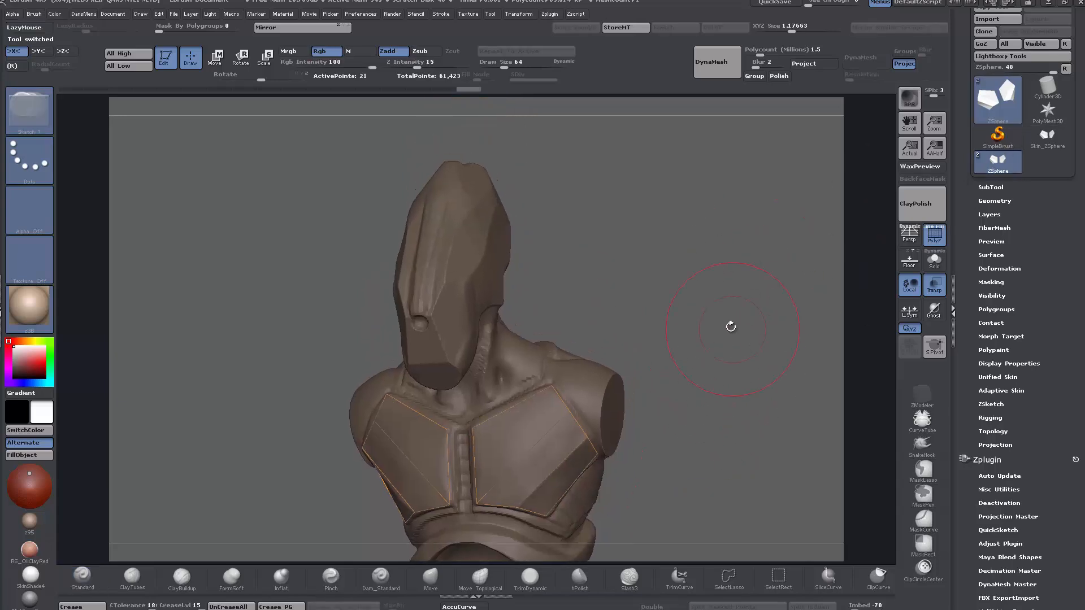
mouse_move(665, 301)
left_mouse_down()
mouse_move(723, 351)
mouse_move(720, 243)
mouse_move(739, 412)
mouse_move(701, 395)
mouse_move(518, 399)
left_mouse_up()
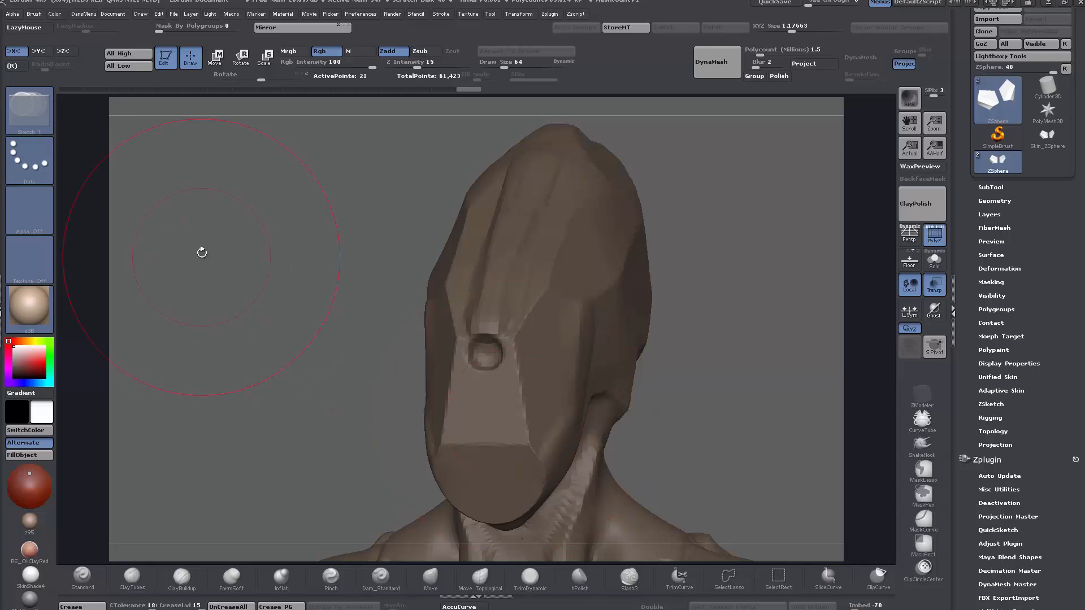
mouse_move(729, 461)
left_mouse_down("alt")
mouse_move(691, 227)
mouse_move(735, 249)
mouse_move(708, 197)
left_mouse_up("alt")
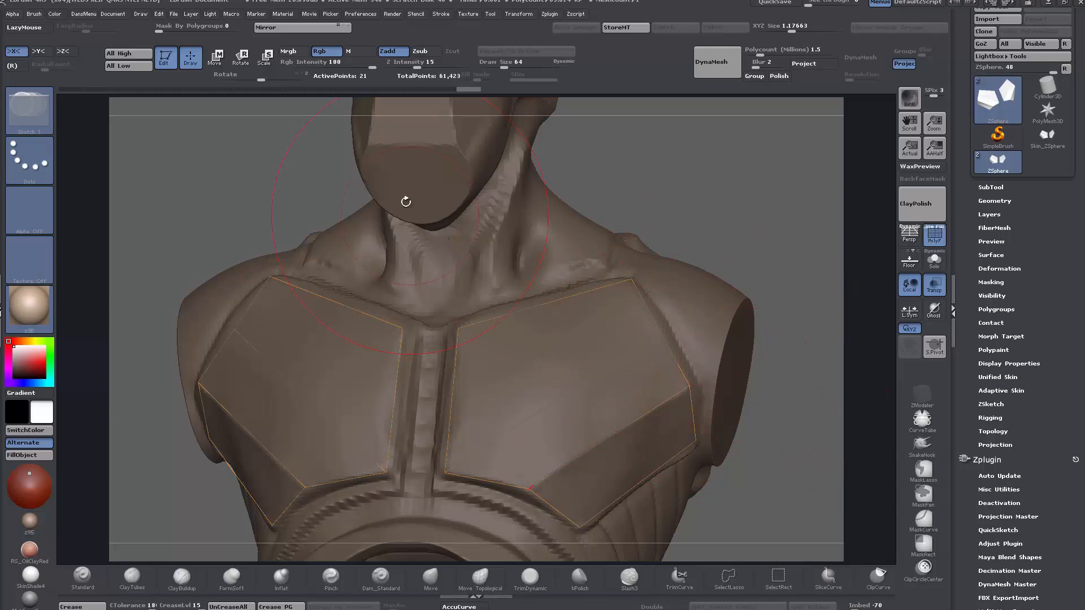
- Try adjusting the chest plate's inner upper corner in Move mode
left_click(214, 56)
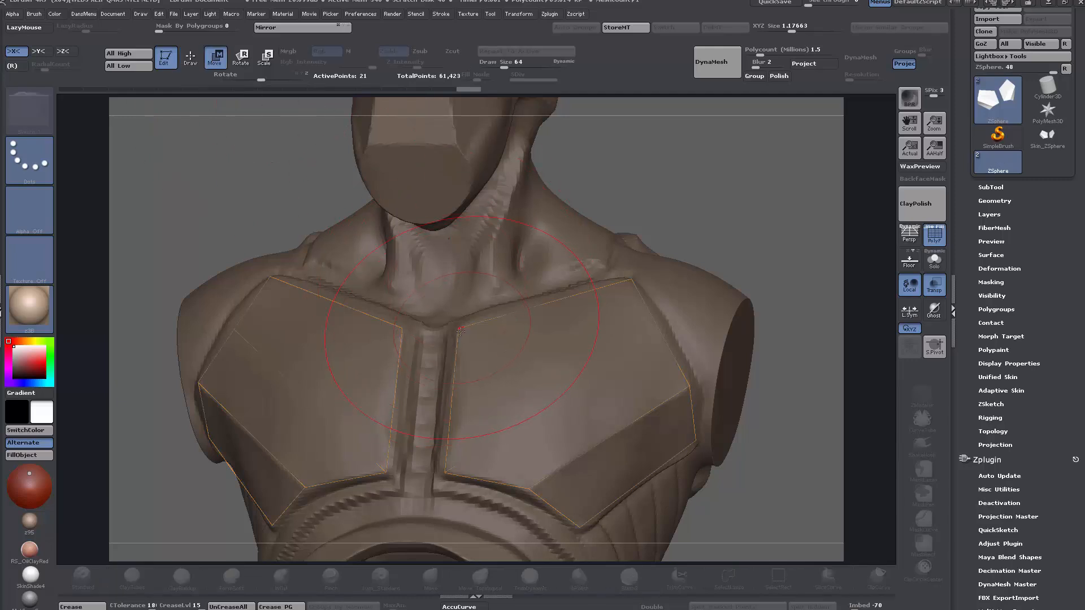
left_click_drag(477, 324, 483, 340)
left_click_drag(533, 290, 536, 330)
mouse_move(694, 212)
left_mouse_down()
mouse_move(751, 218)
mouse_move(665, 208)
mouse_move(706, 242)
left_mouse_up()
- Return to Draw mode and set the draw size to 3 for working on the faceplate
left_click(191, 56)
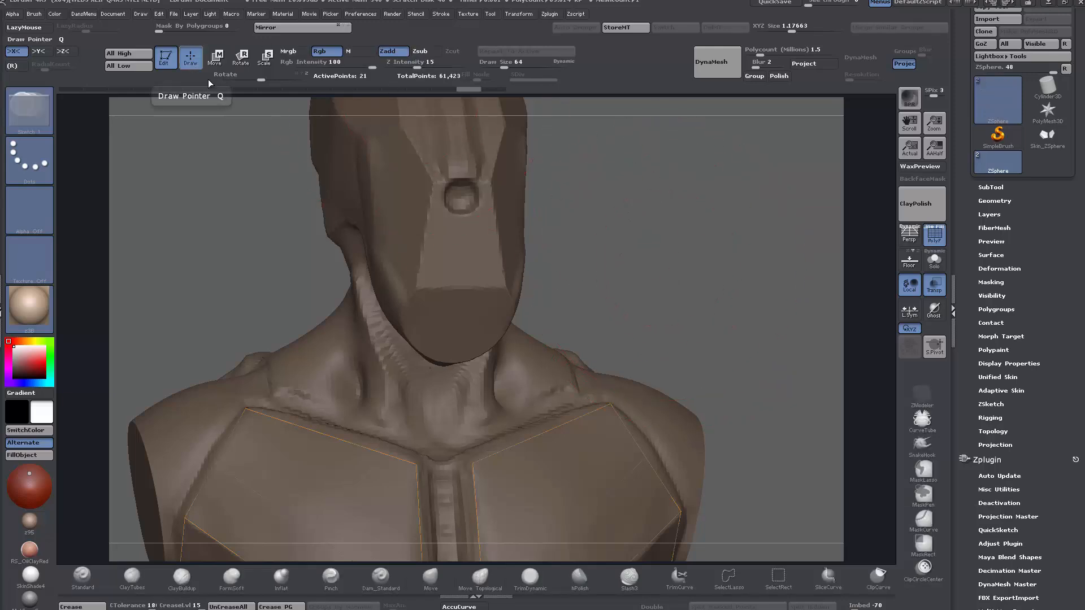
mouse_move(739, 275)
left_mouse_down()
mouse_move(809, 302)
mouse_move(695, 295)
mouse_move(725, 271)
left_mouse_up()
key("space")
left_click(384, 293)
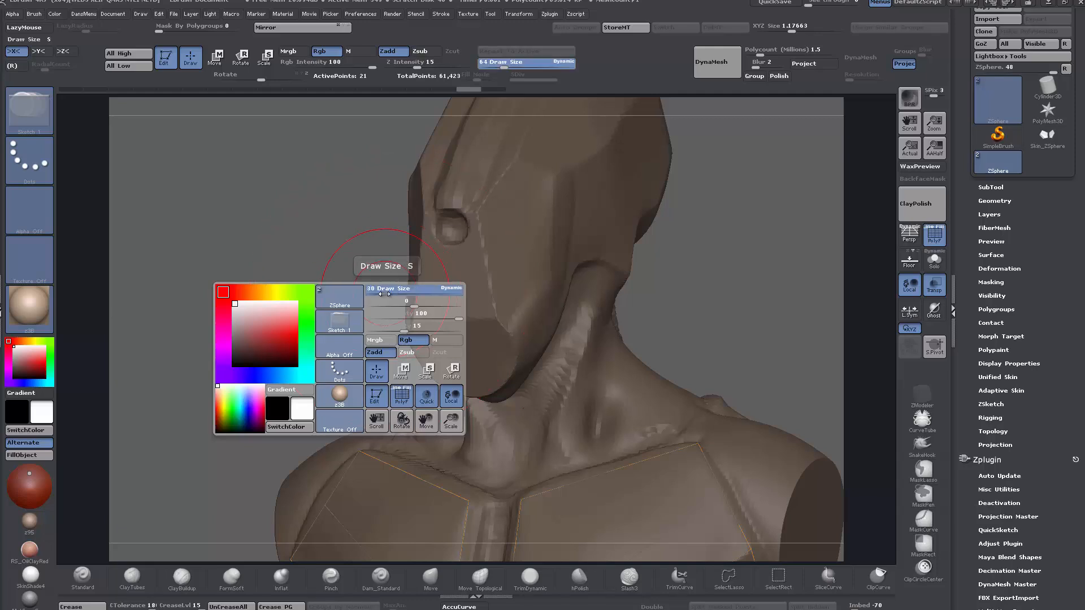
left_click_drag(384, 294, 372, 294)
left_click_drag(225, 305, 487, 251)
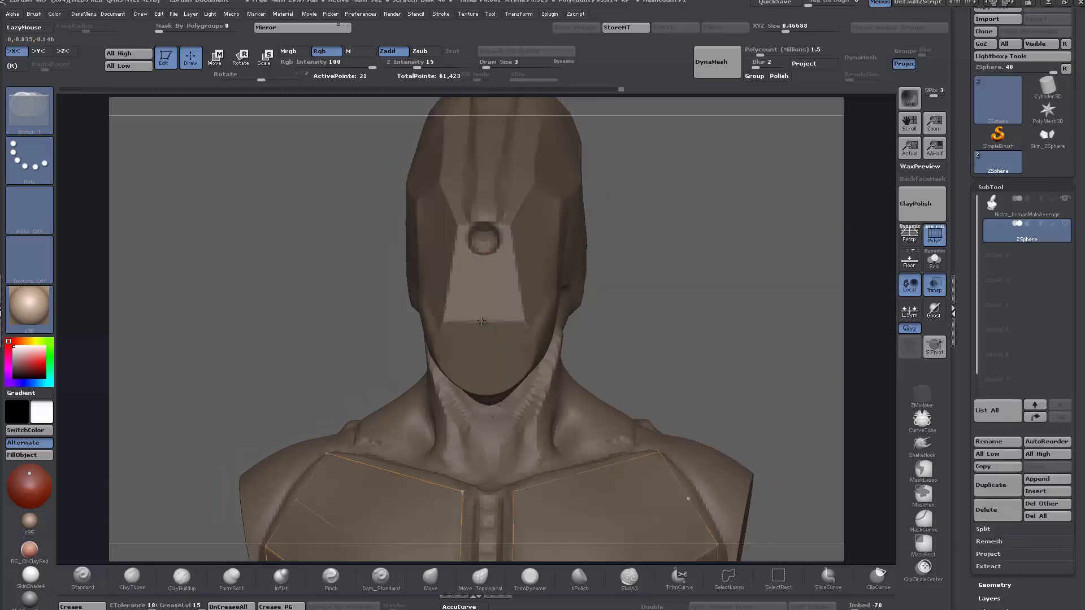
- Draw the first mirrored topology quads from the middle of the faceplate's lower edge up to the round eye hole
left_click(482, 321)
left_click(507, 322)
left_click(494, 254)
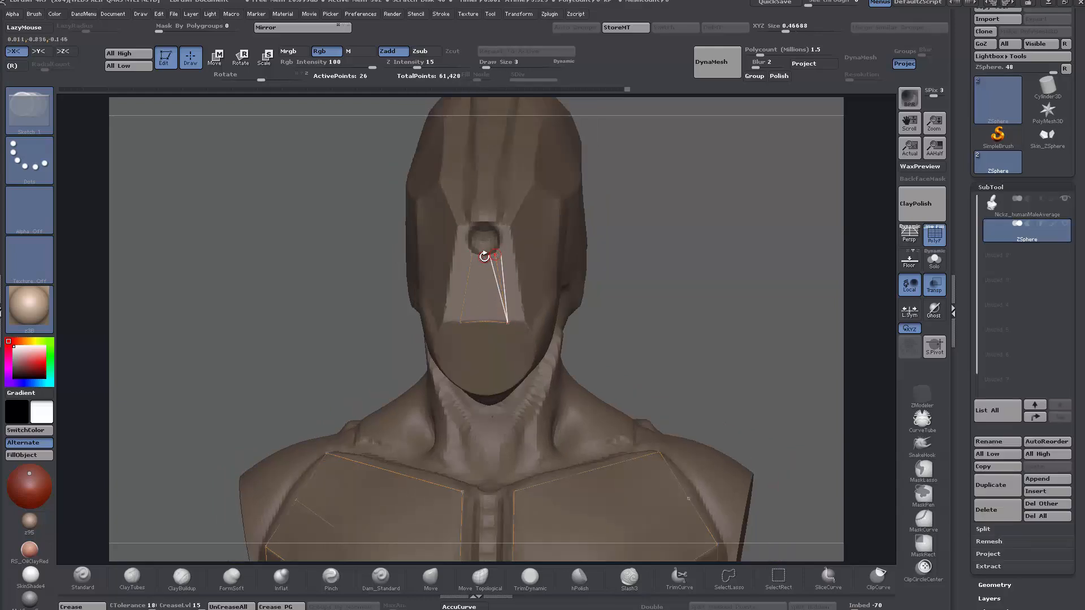
left_click_drag(639, 308, 709, 377)
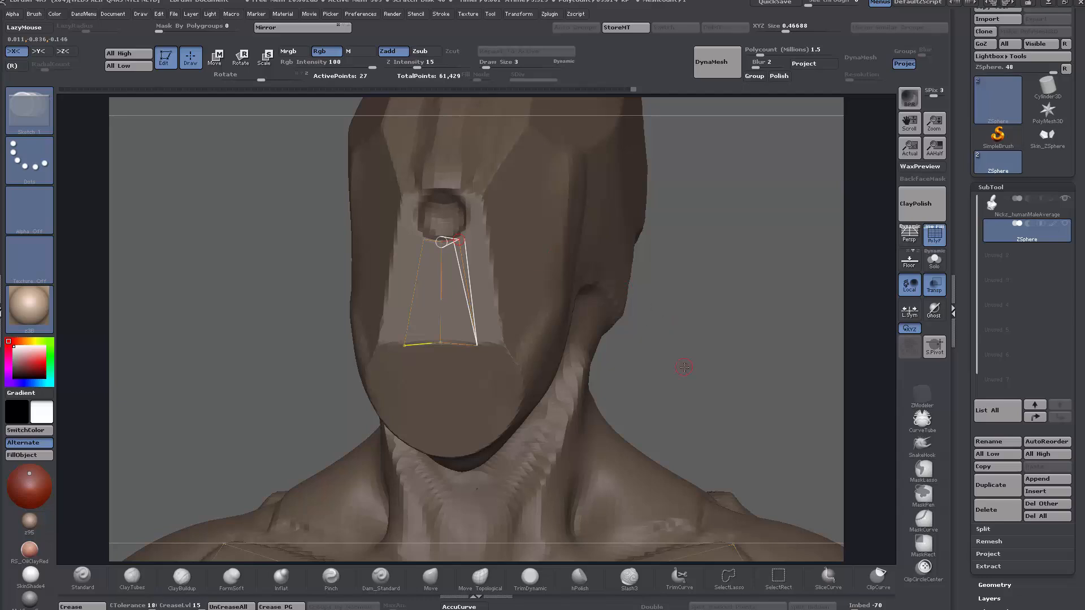
left_click_drag(683, 366, 367, 305)
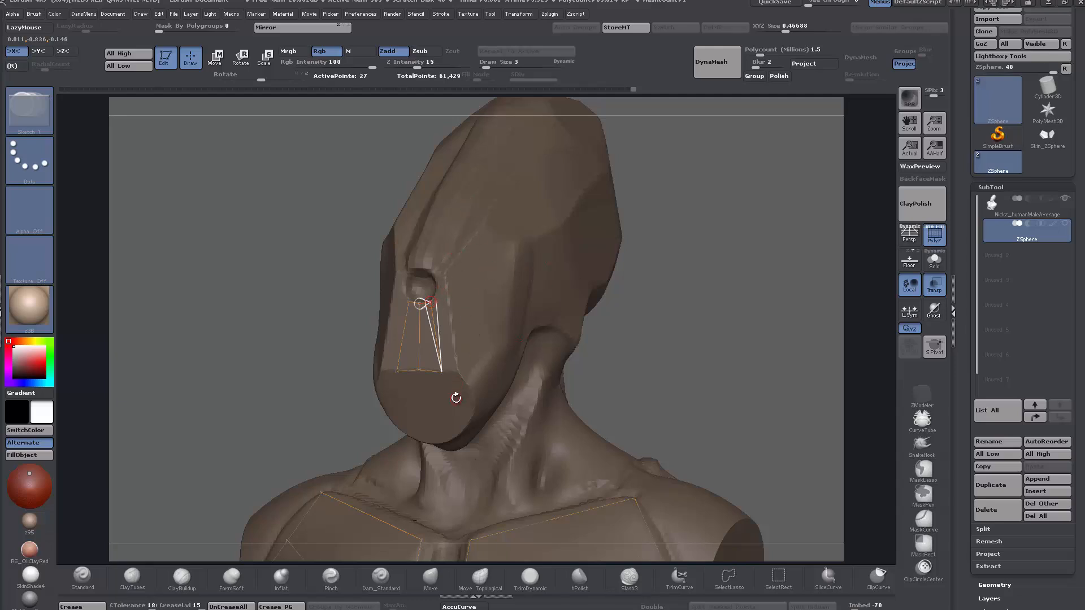
left_click_drag(690, 302, 720, 374, "alt")
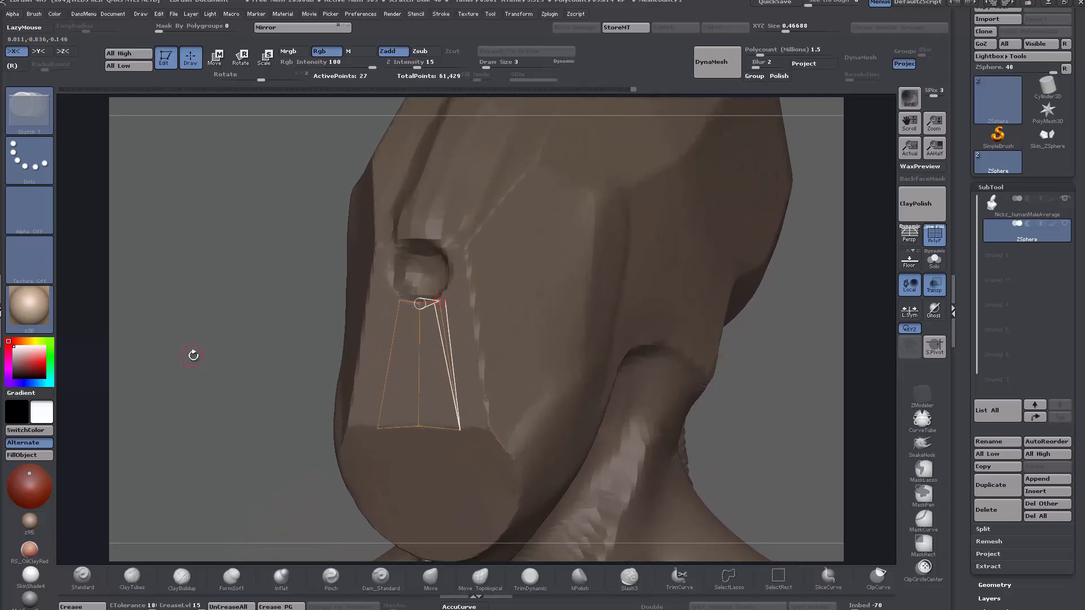
left_click_drag(206, 375, 215, 337, "alt")
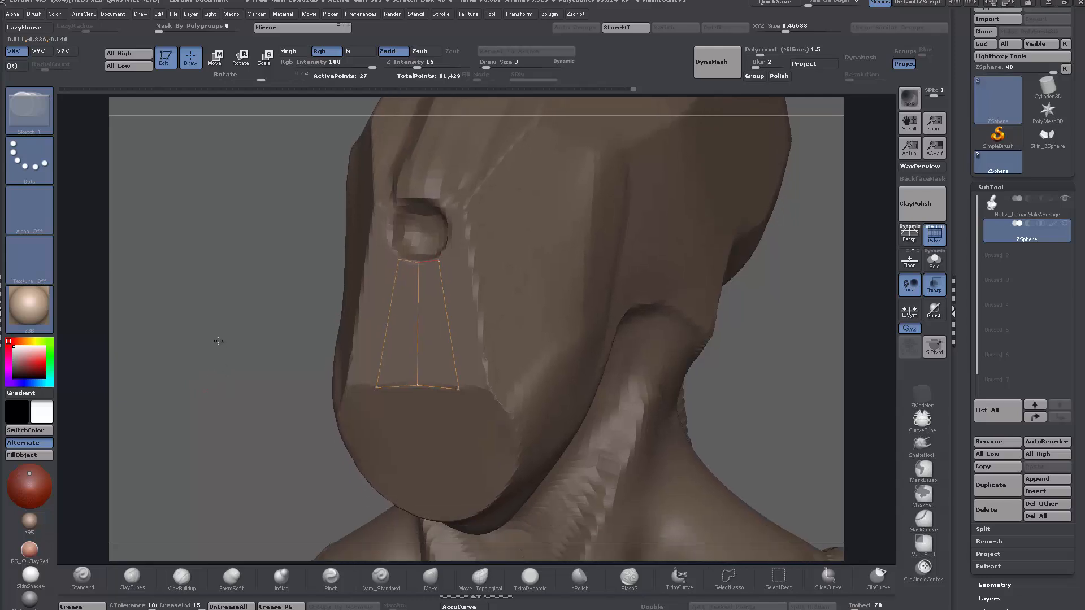
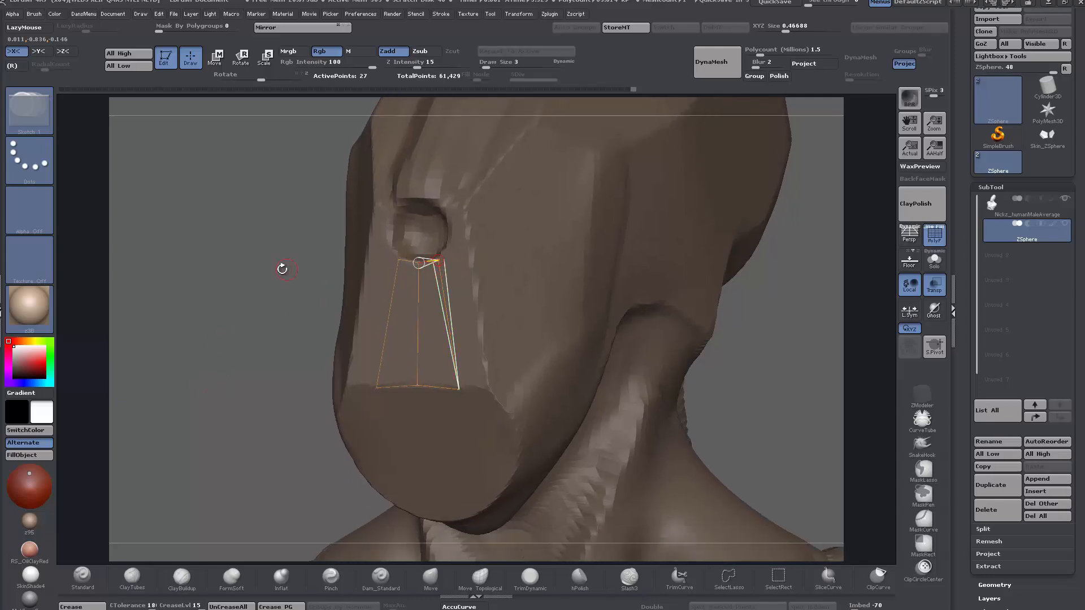
left_click_drag(281, 266, 285, 267)
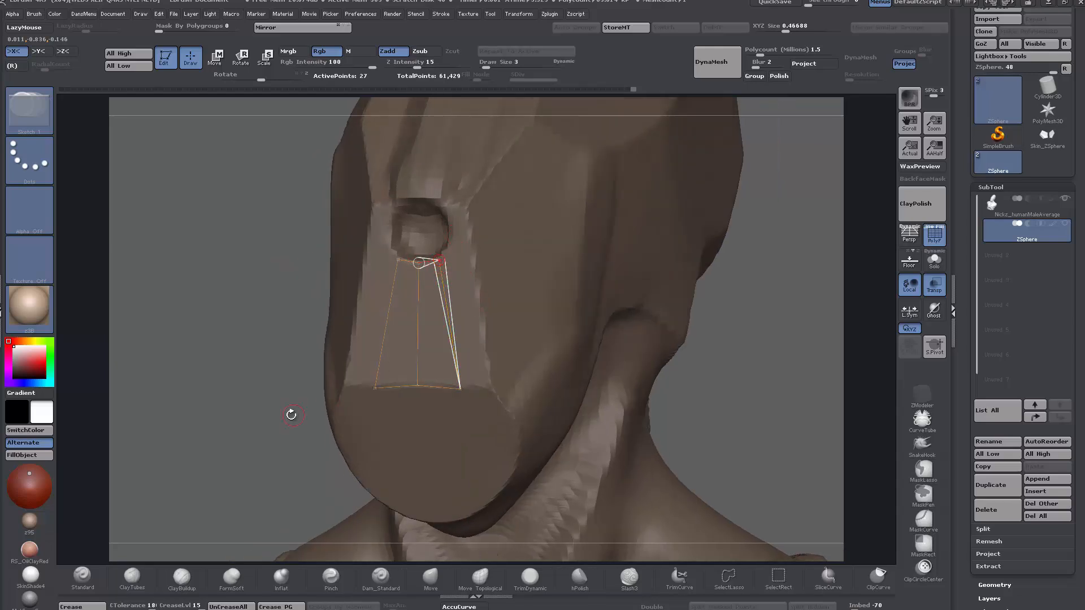
left_click(355, 365)
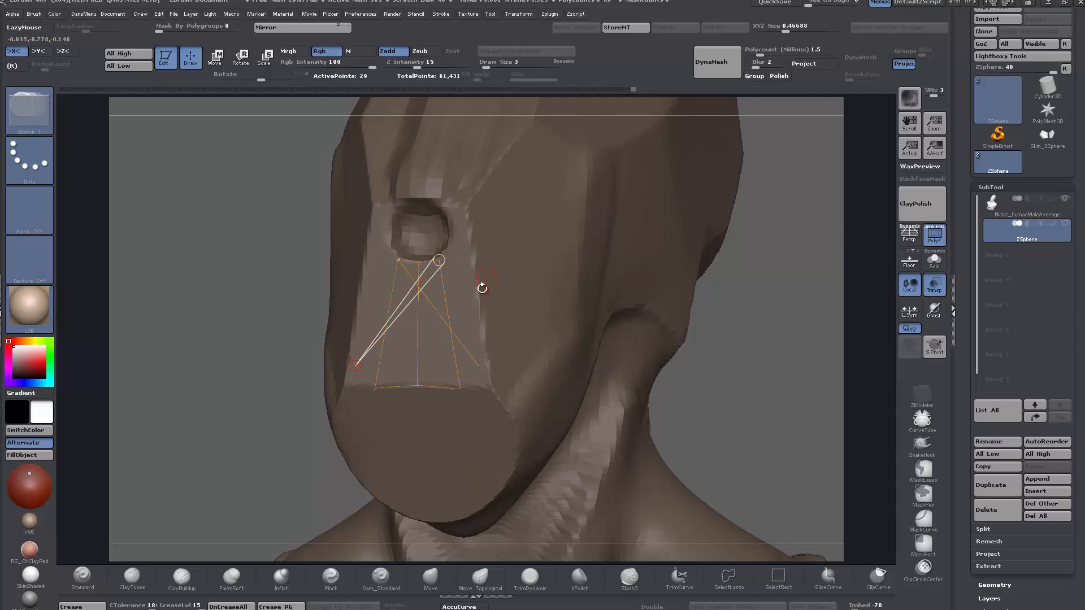
key("ctrl+z")
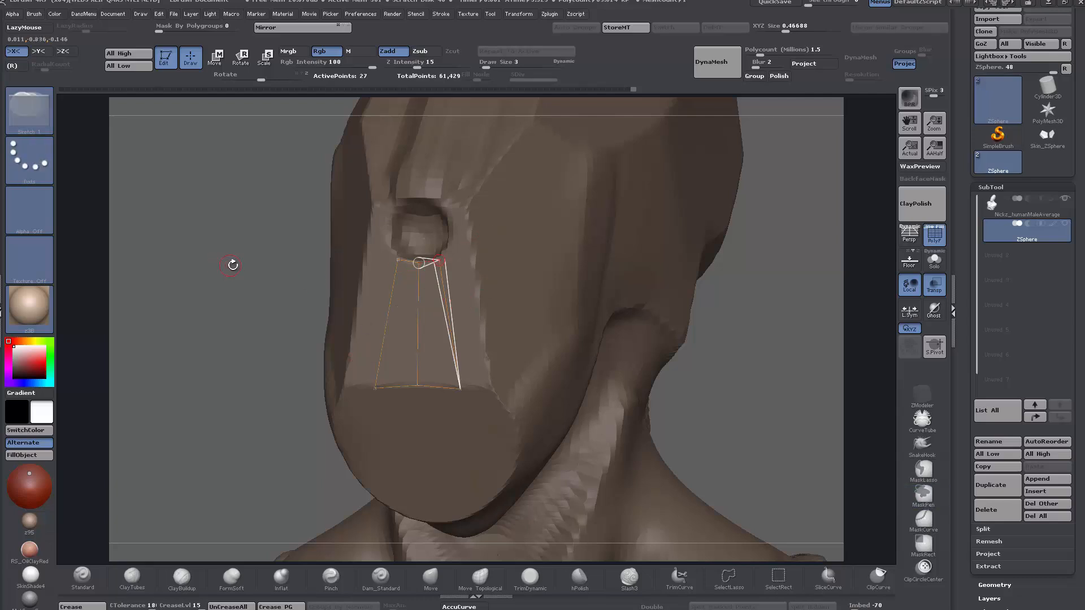
- Extend the faceplate topology outward with a mirrored quad from the plate's lower corner to the side of the eye hole
left_click_drag(215, 264, 224, 294)
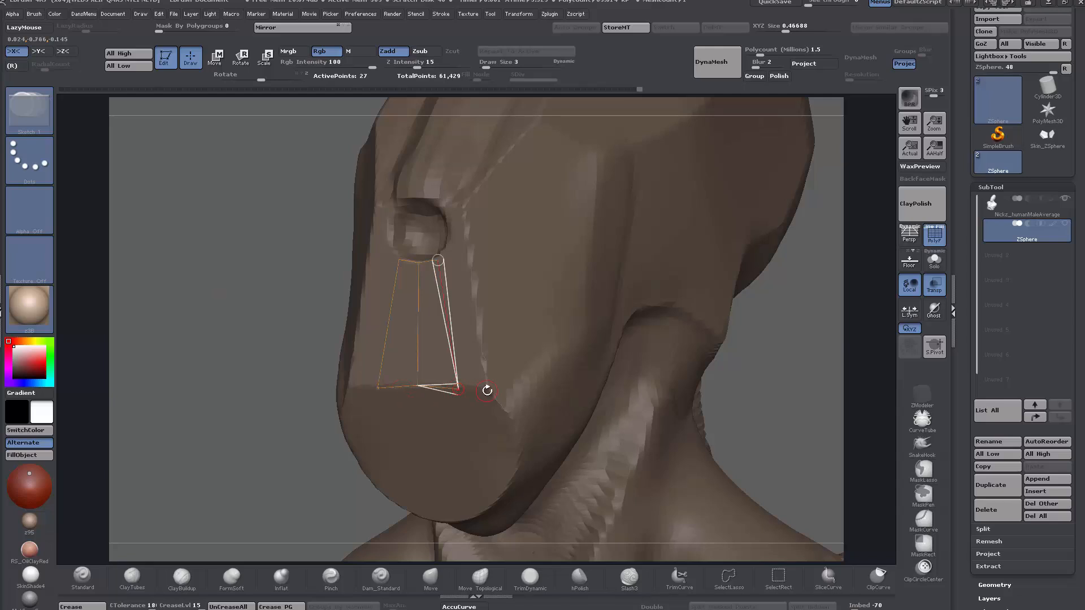
left_click(487, 390)
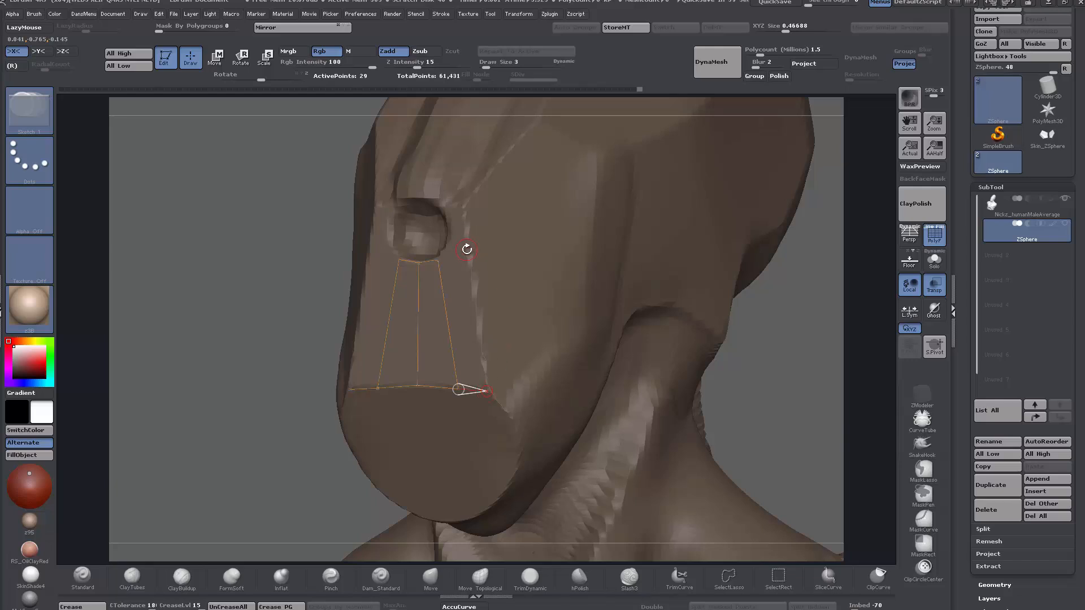
left_click(447, 243)
left_click(438, 258)
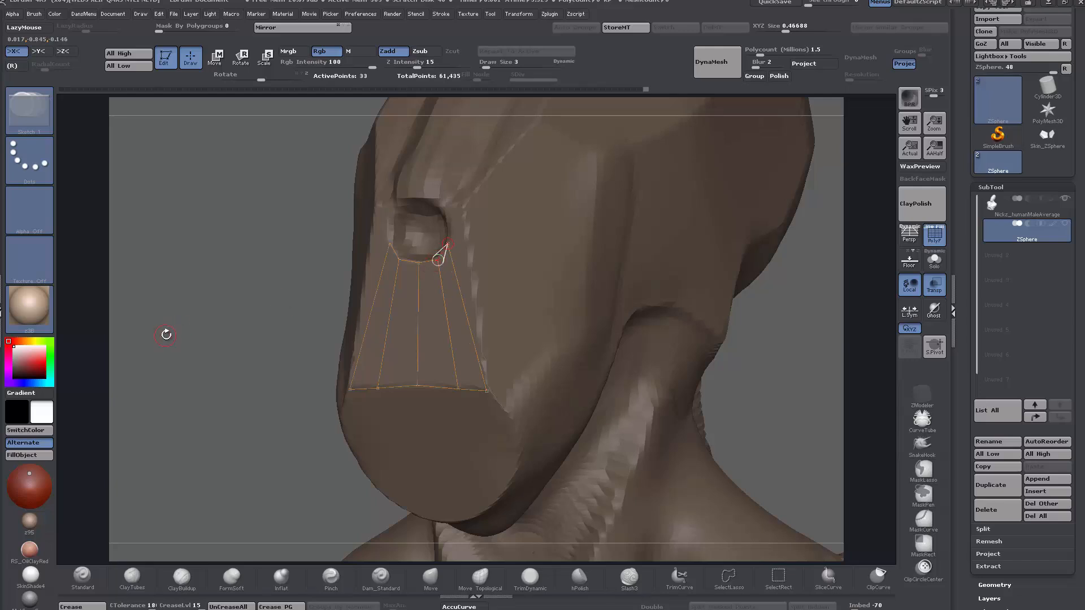
left_click_drag(164, 331, 272, 325)
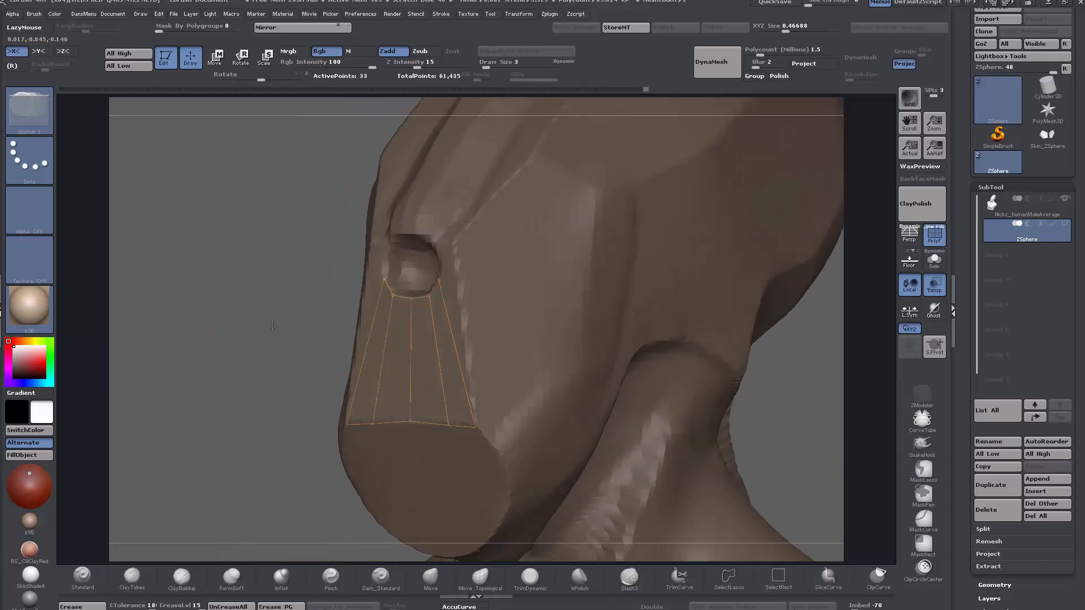
- Add mirrored topology along the faceplate's outer edges up to its upper corners and around the sides of the eye hole
left_click(474, 428)
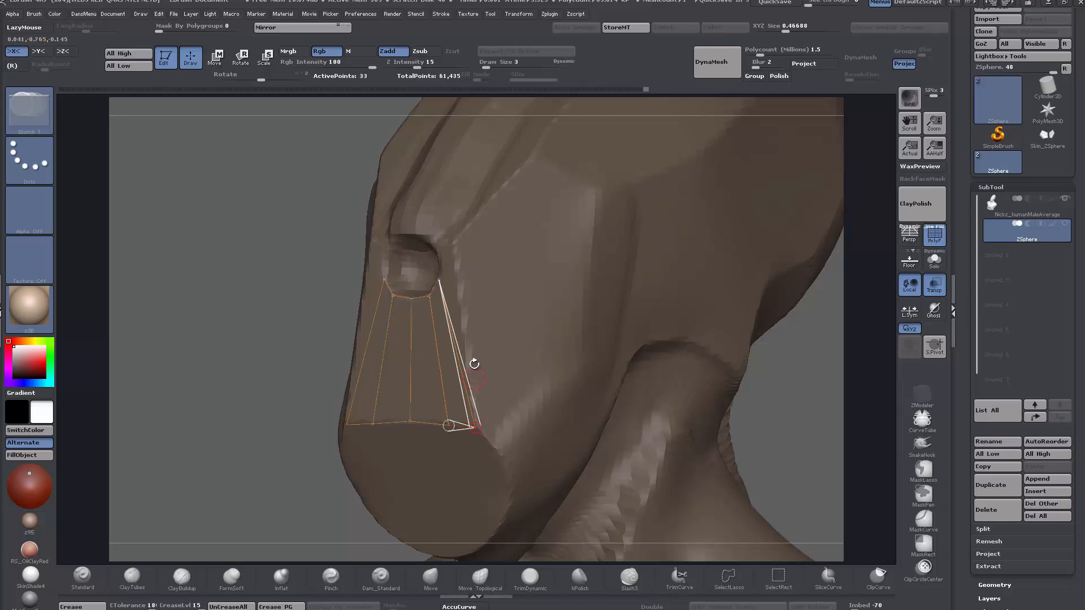
left_click(453, 244)
left_click(435, 247)
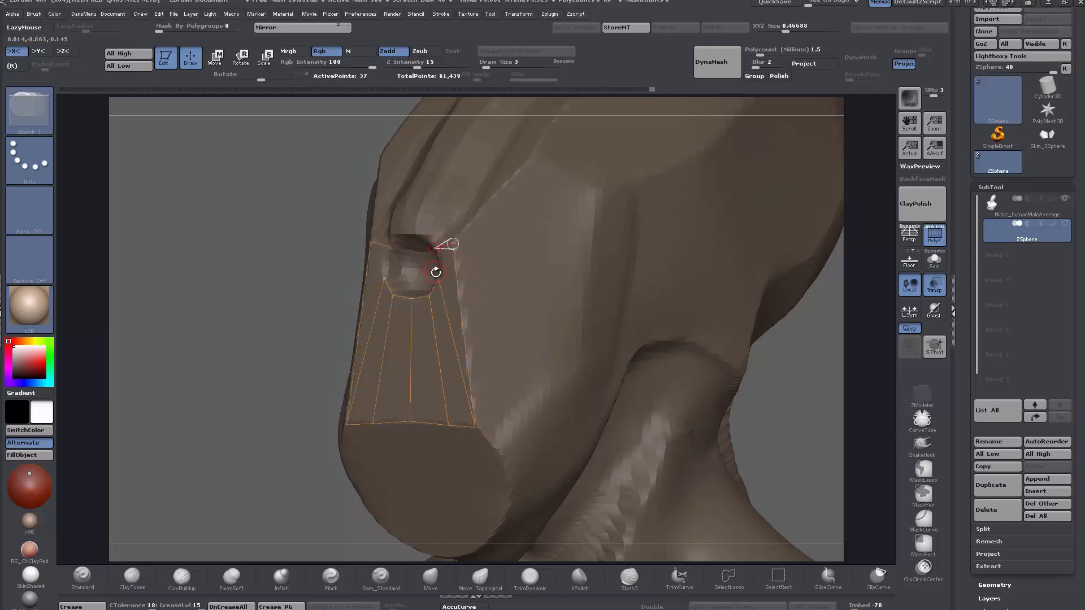
left_click(438, 279)
left_click_drag(169, 332, 216, 333)
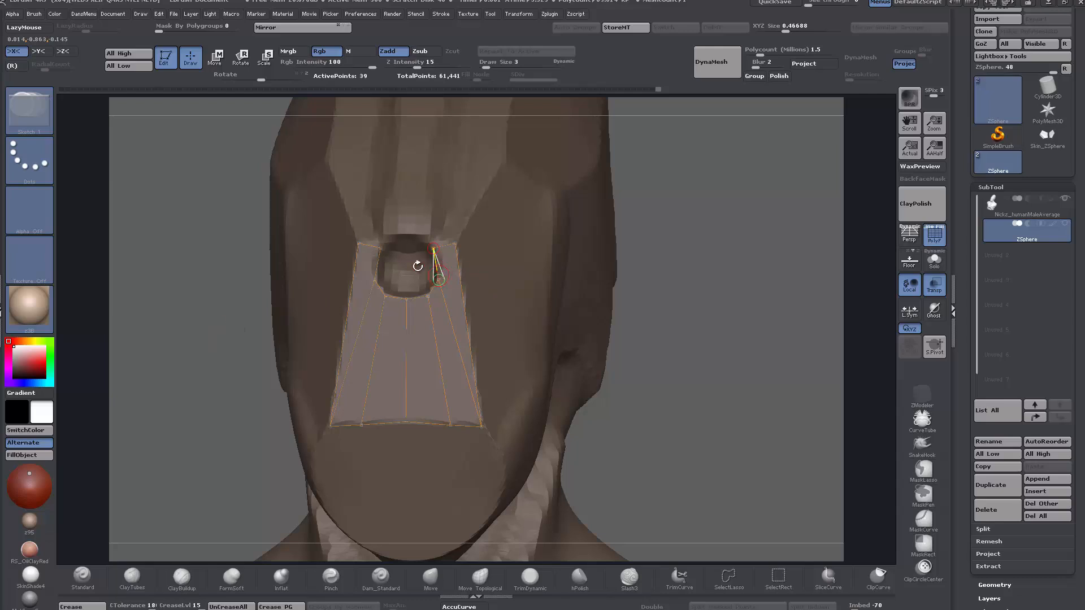
left_click_drag(764, 395, 749, 412)
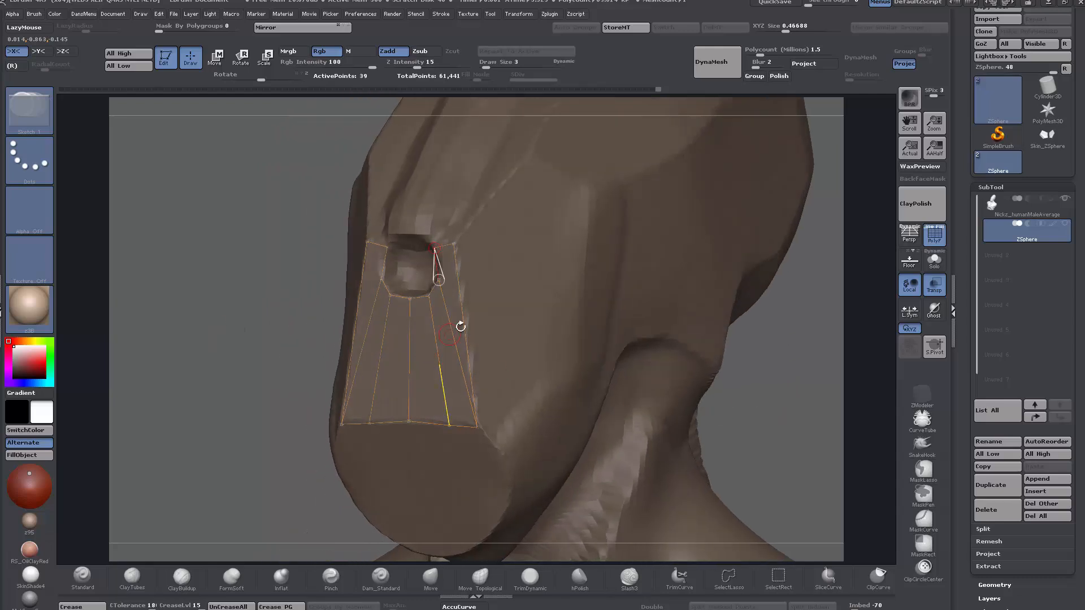
left_click_drag(239, 301, 224, 365)
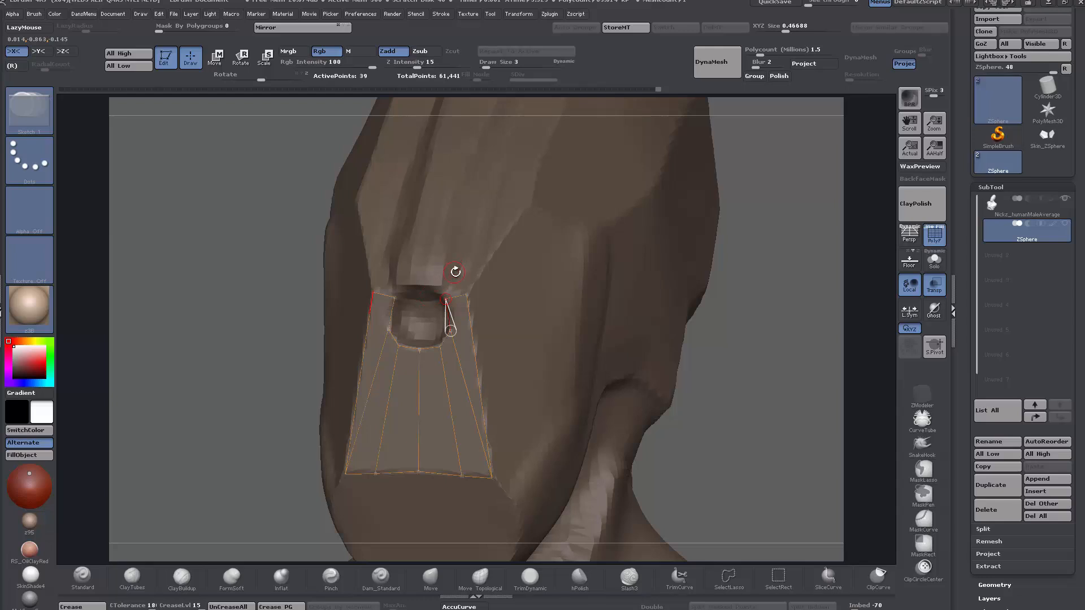
- Draw mirrored quads above the faceplate's upper corners and link them across the top edge of the eye hole
left_click(455, 271)
left_click(479, 270)
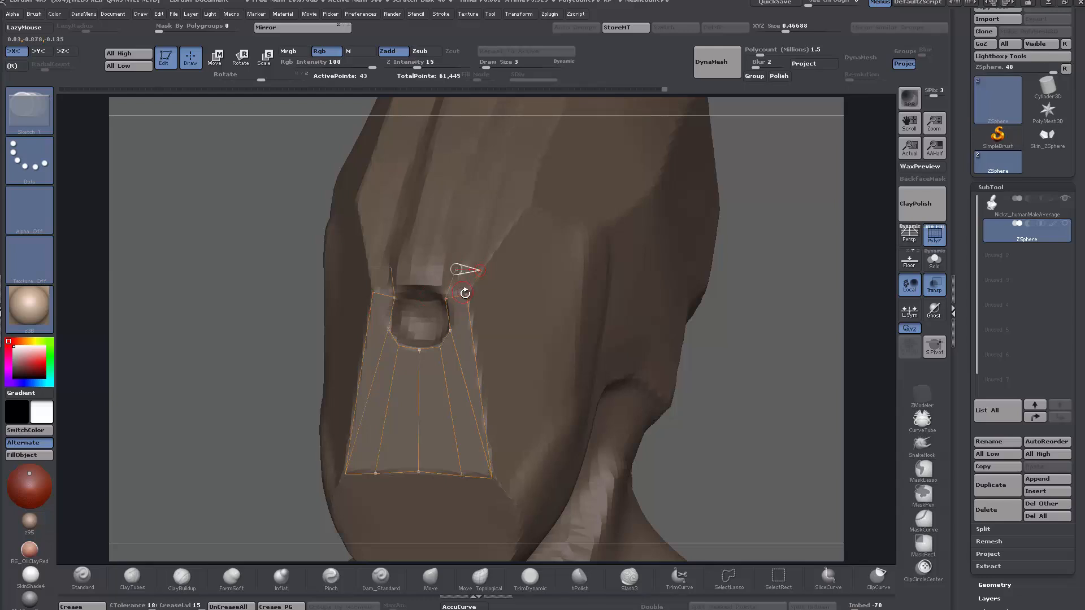
left_click(466, 294)
left_click(253, 310)
left_click(444, 299)
left_click(419, 284)
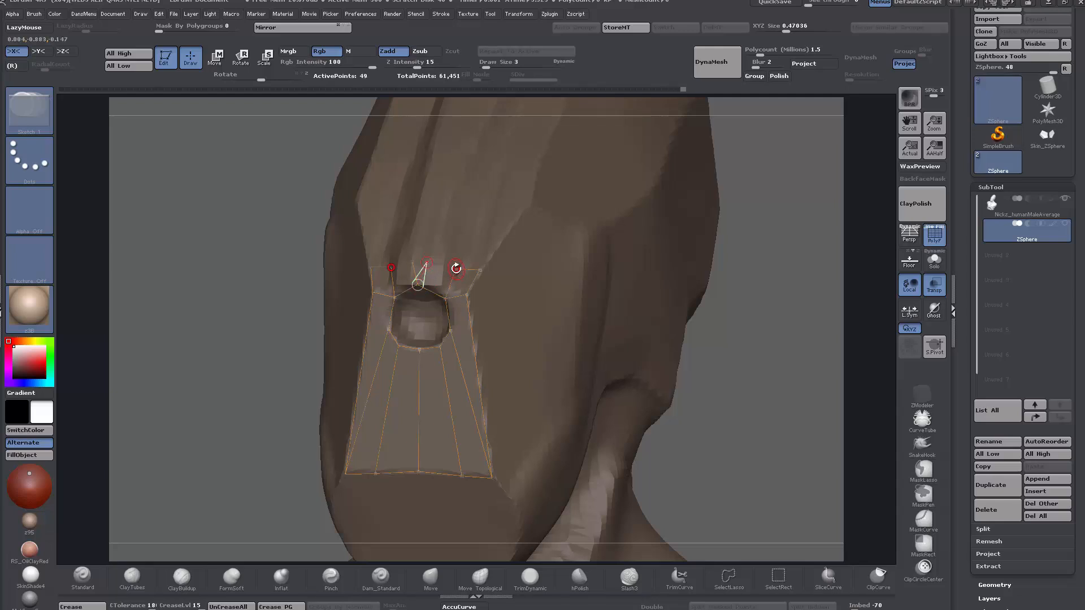
- Undo the last points above the eye hole and redraw the strip across its top through a centered point
left_click(455, 270)
left_click_drag(247, 365, 251, 371)
key("ctrl+z")
key("ctrl+z")
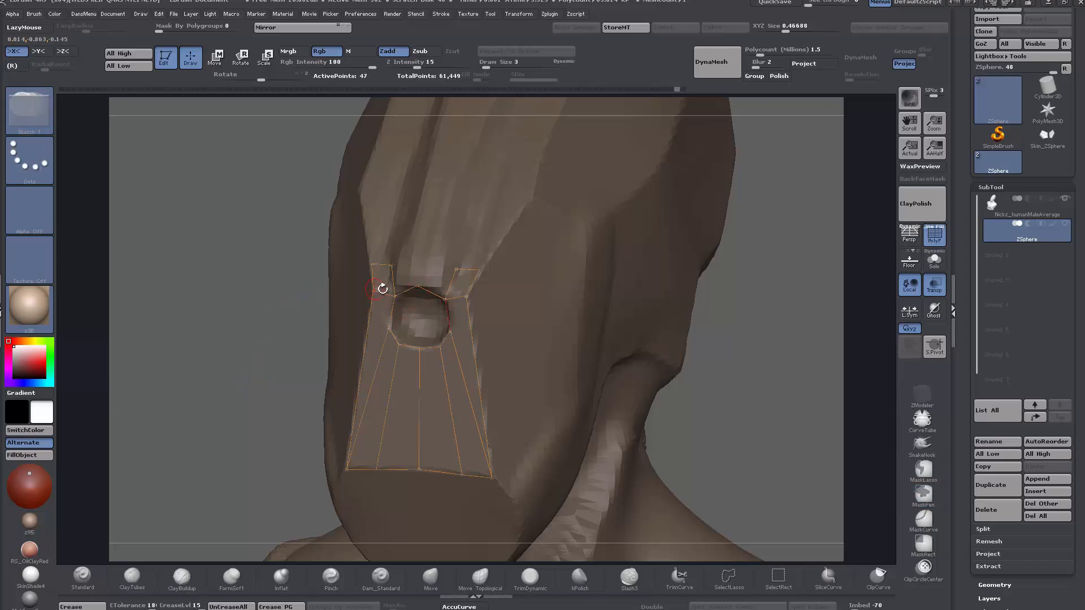
left_click(418, 286)
left_click(420, 265)
left_click(456, 270)
left_click_drag(242, 370, 449, 382)
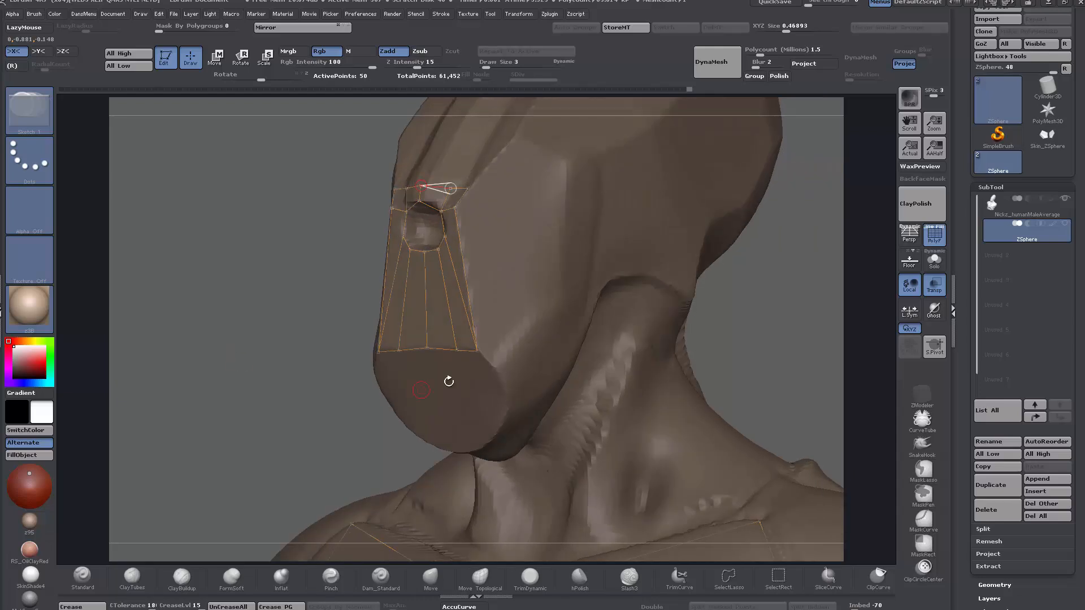
left_click_drag(161, 374, 173, 324)
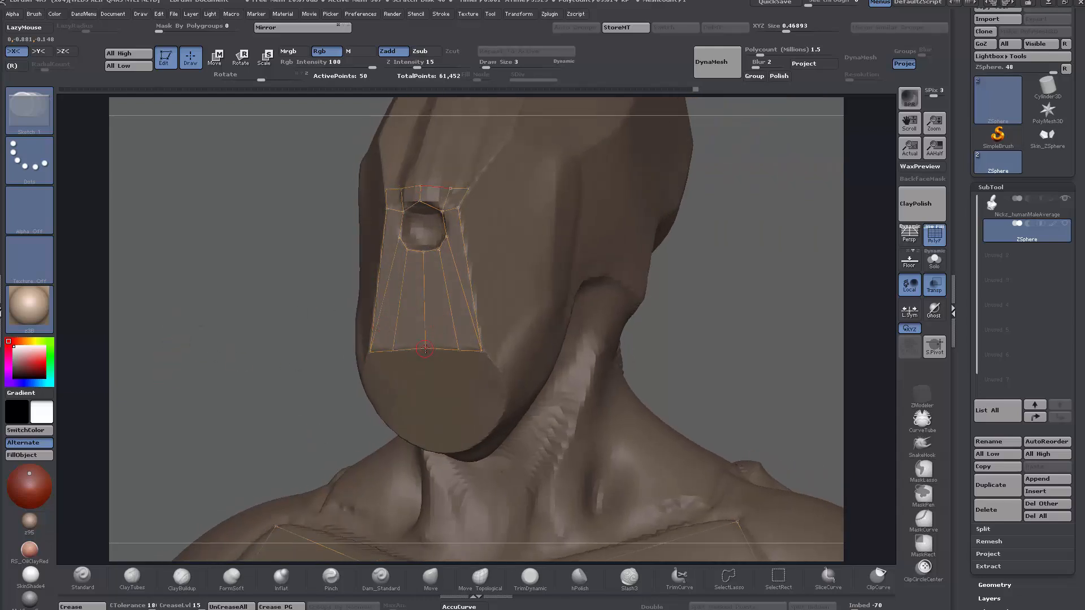
- Draw mirrored ZSphere quads over the chin plate, from the faceplate's lower edge down to the chin's rim and back up its sides
left_click(425, 349)
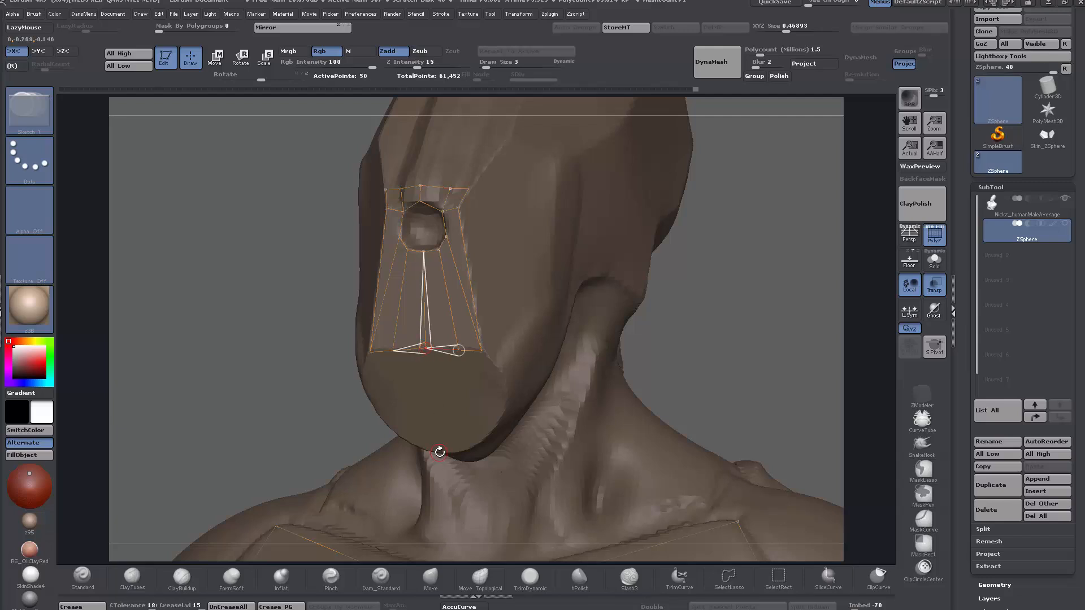
left_click(441, 451)
left_click_drag(288, 427, 282, 384)
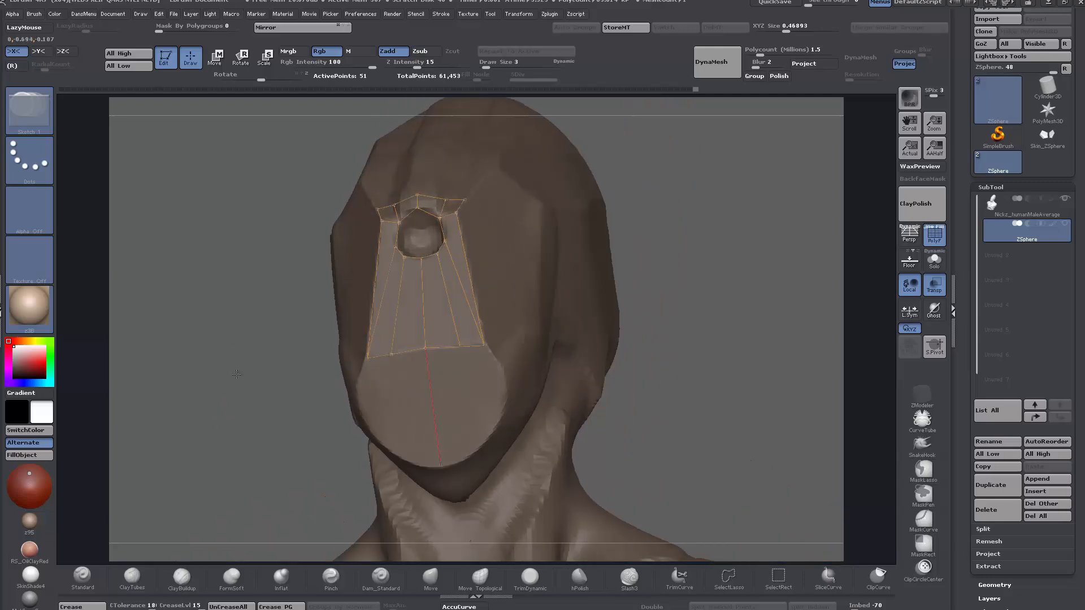
left_click(475, 449)
left_click(460, 347)
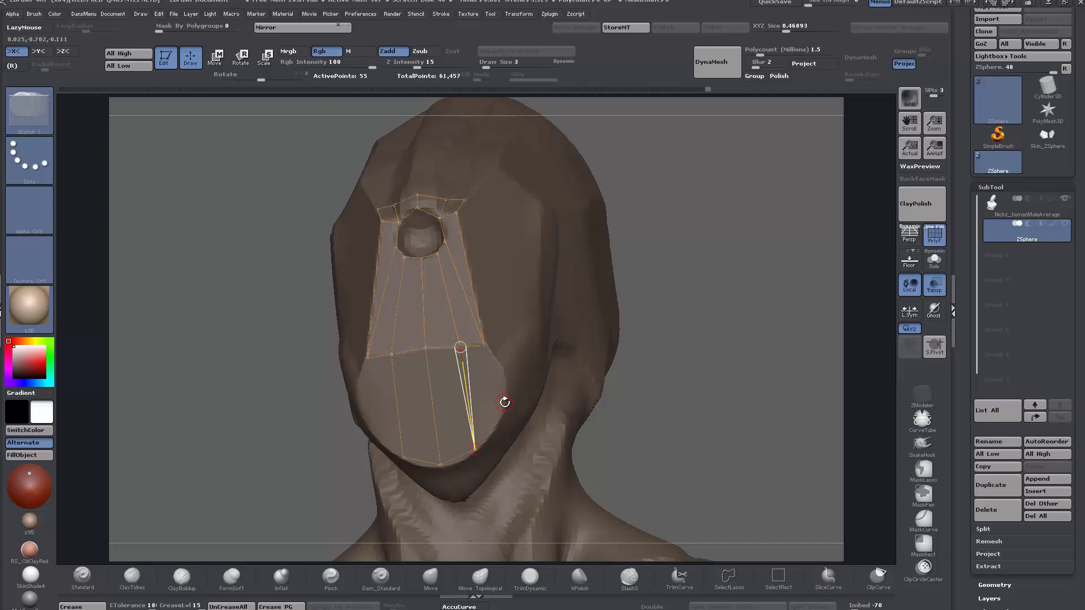
left_click(502, 372)
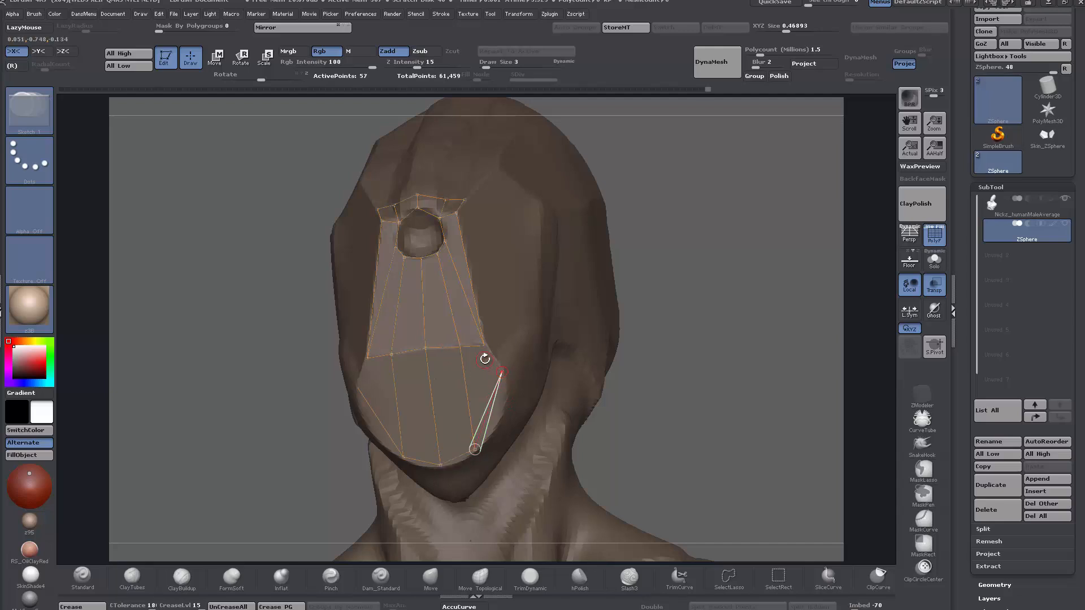
left_click(482, 346)
left_click_drag(708, 405, 685, 424)
mouse_move(279, 390)
left_mouse_down()
mouse_move(241, 404)
mouse_move(266, 388)
left_mouse_up()
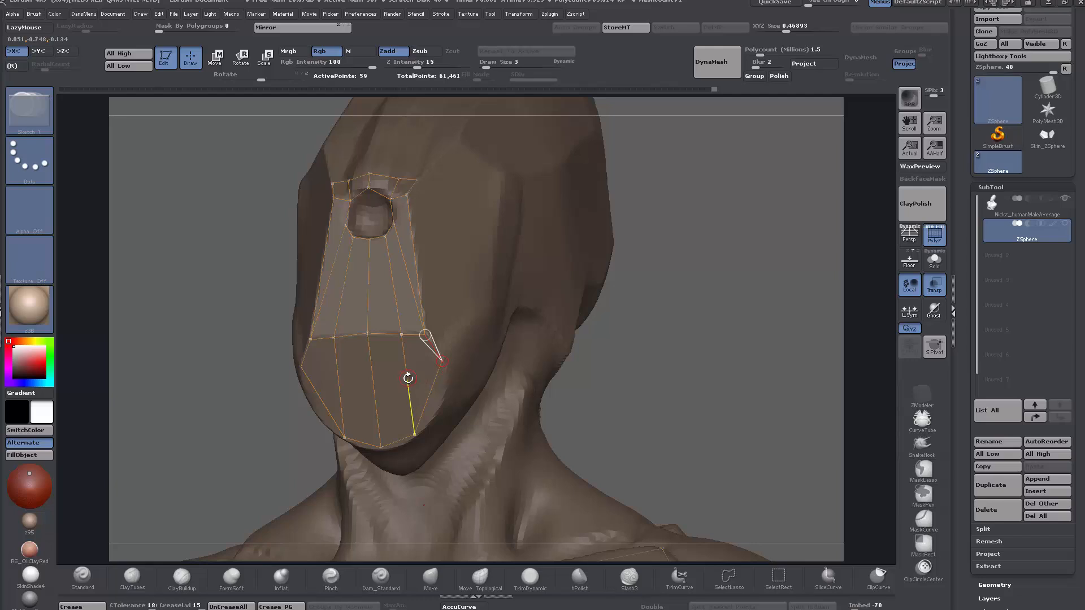
- Add a mirrored crosswise row of points through the middle of the chin plate, undoing and redrawing the misplaced links to the center line
left_click(405, 377)
left_click(377, 387)
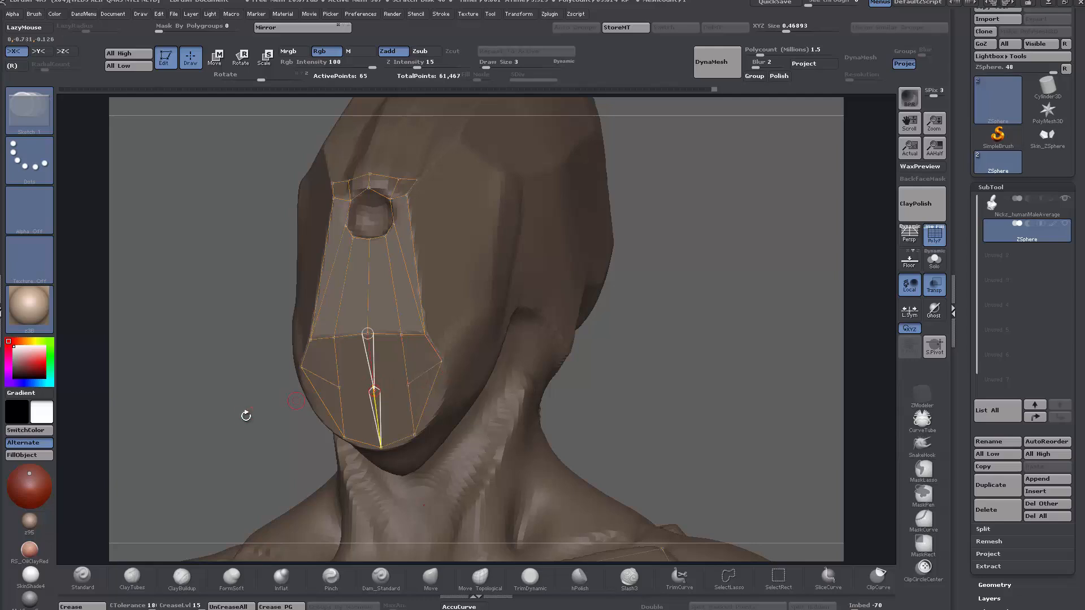
left_click_drag(238, 424, 229, 426)
key("ctrl+z")
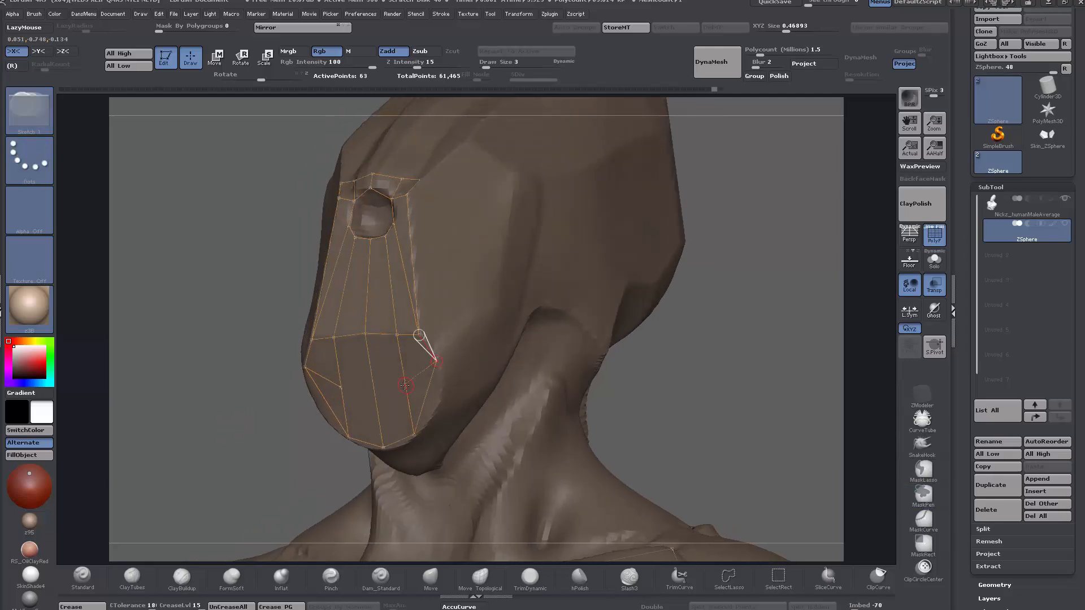
left_click(373, 390)
left_click_drag(261, 441, 261, 445)
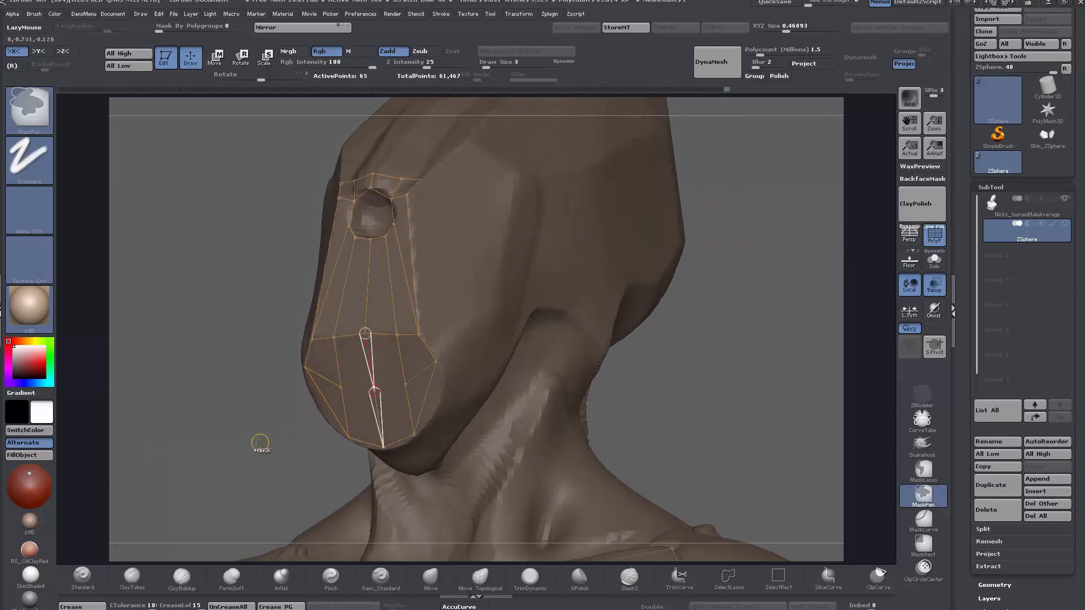
key("ctrl+z")
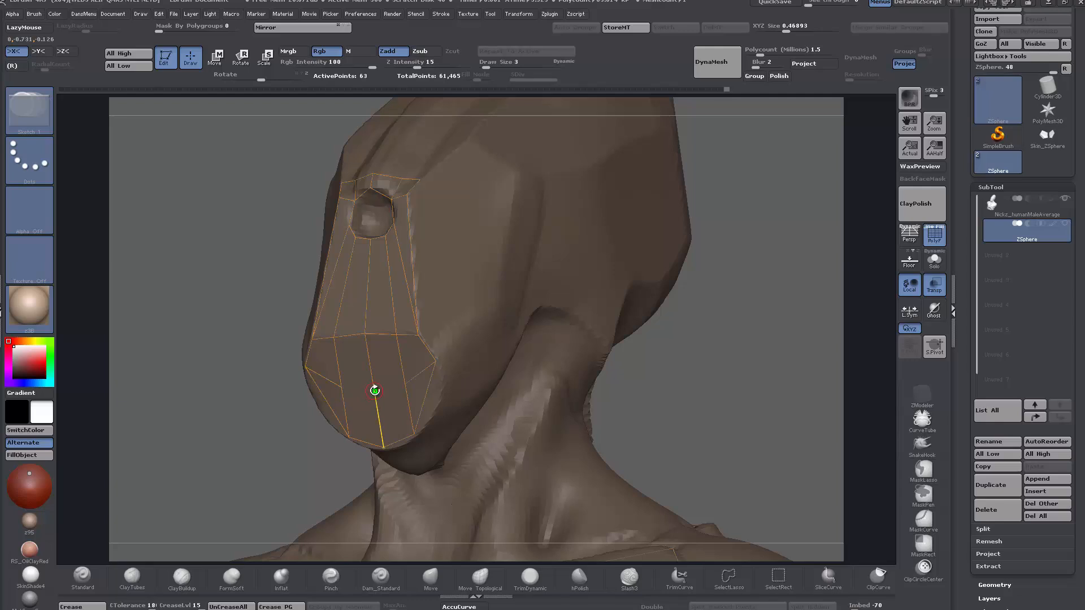
left_click(374, 391)
- Link the chin plate's crosswise row to a new mirrored point on the plate's outer edge
left_click_drag(250, 428, 228, 434)
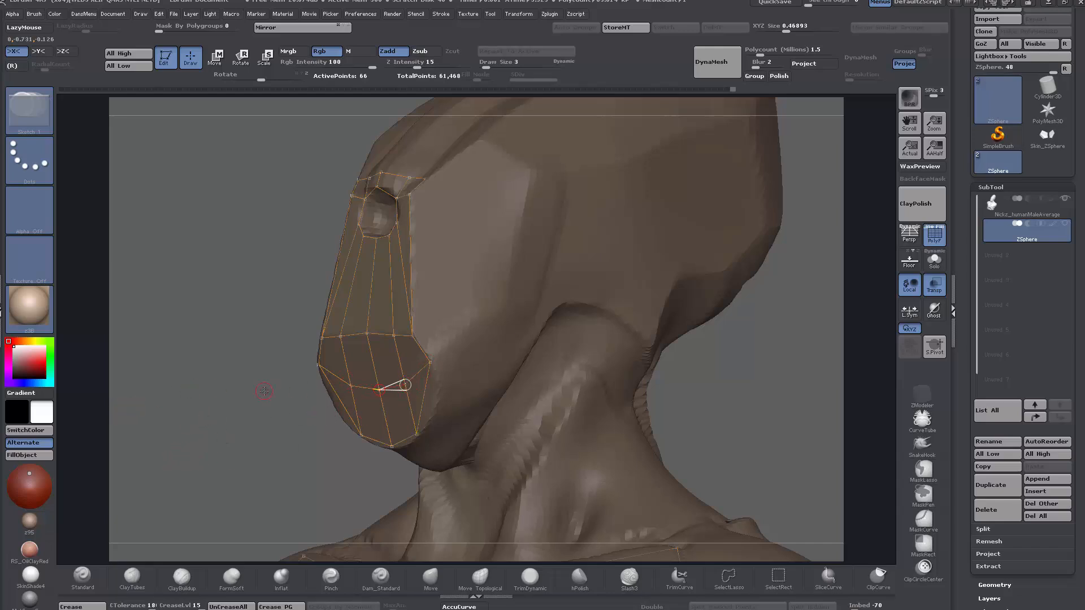
left_click_drag(404, 385, 420, 388)
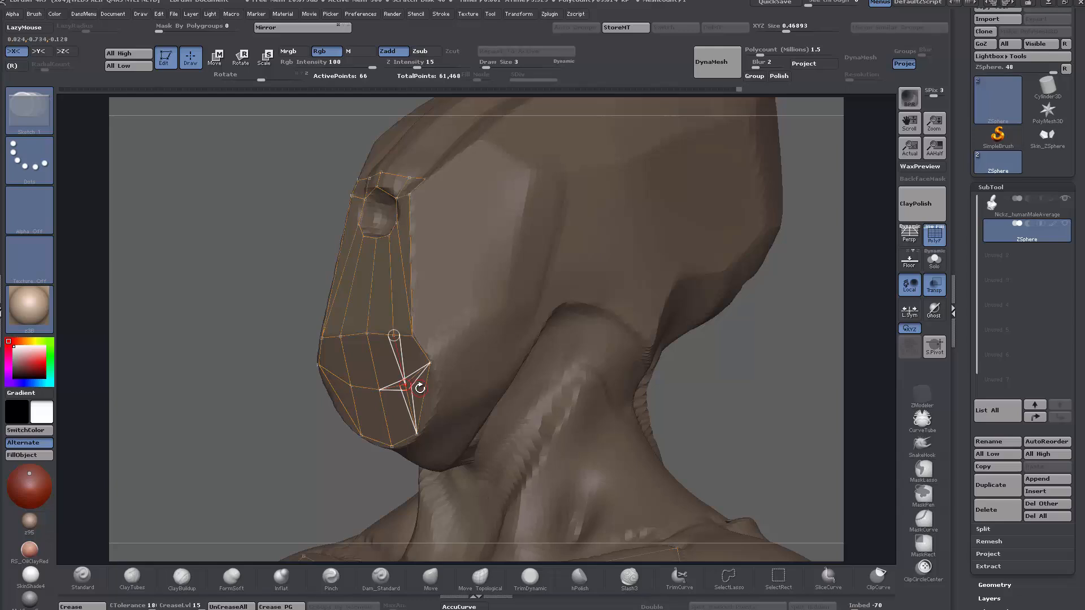
left_click(424, 394)
left_click_drag(226, 427, 277, 422)
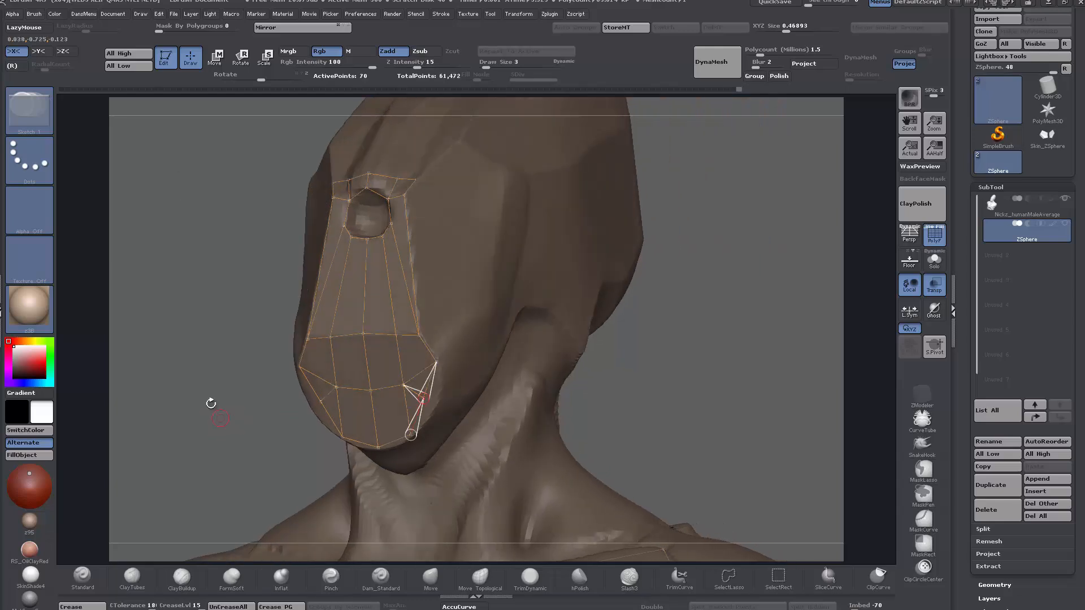
- Move the mirrored side points outward onto the chin plate's rim, keeping the ZSphere subtool active
left_click(215, 57)
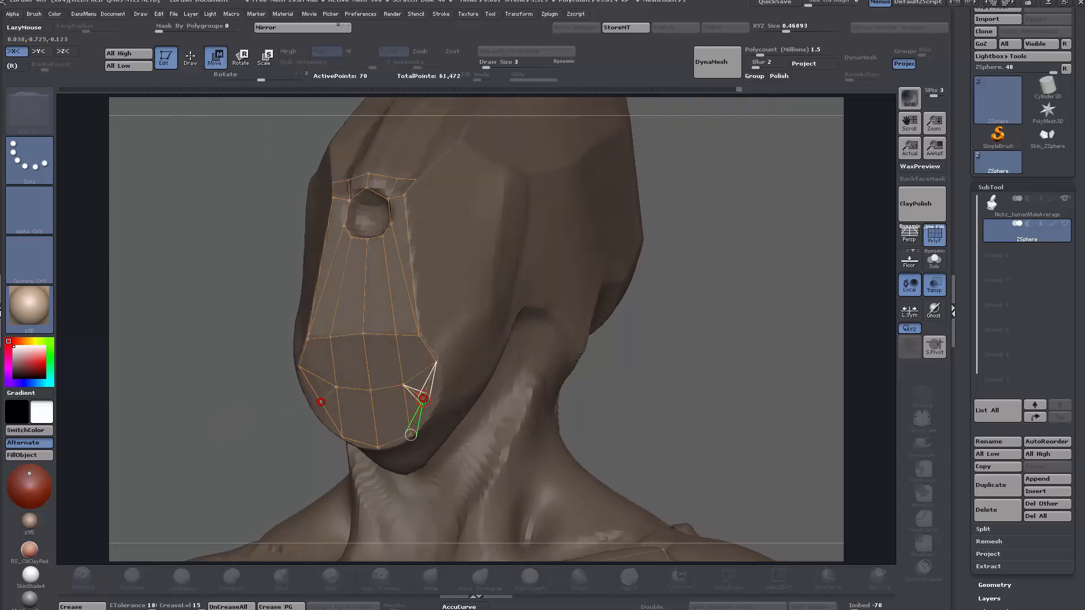
left_click_drag(432, 399, 407, 426)
left_click_drag(799, 380, 785, 388)
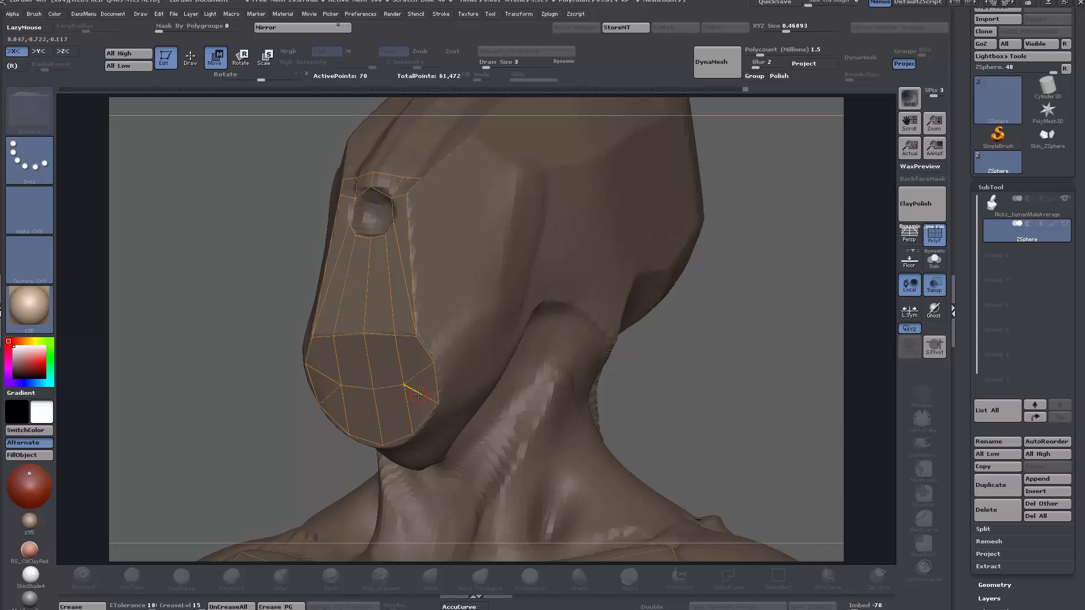
left_click(418, 393, "alt")
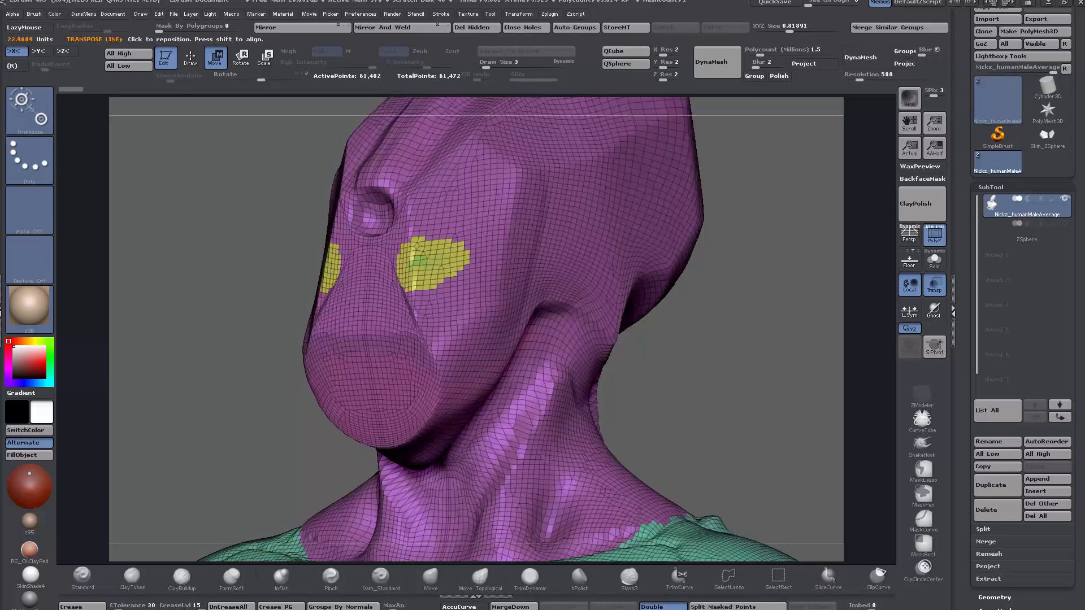
left_click(995, 232)
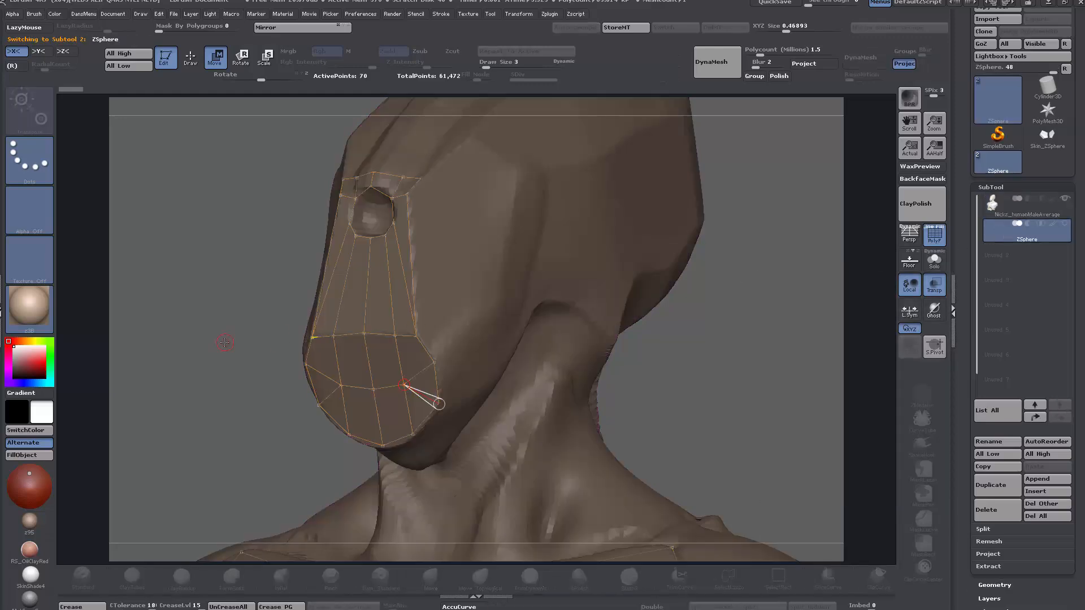
- Extend mirrored quads from the chin plate's rim down under the chin and along the lower jaw edge
left_click_drag(224, 342, 236, 322)
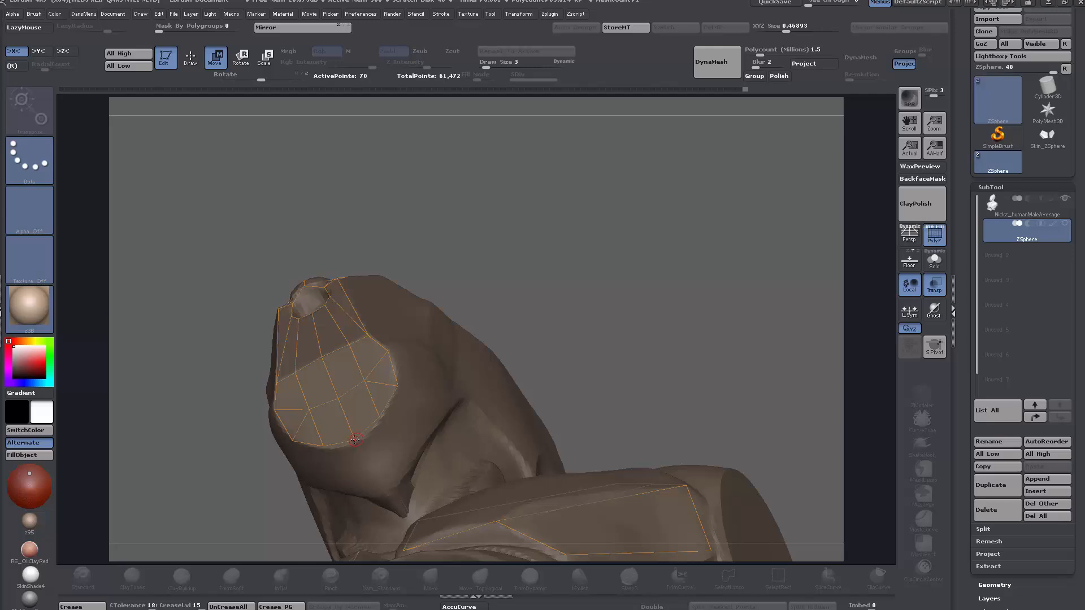
left_click(355, 440)
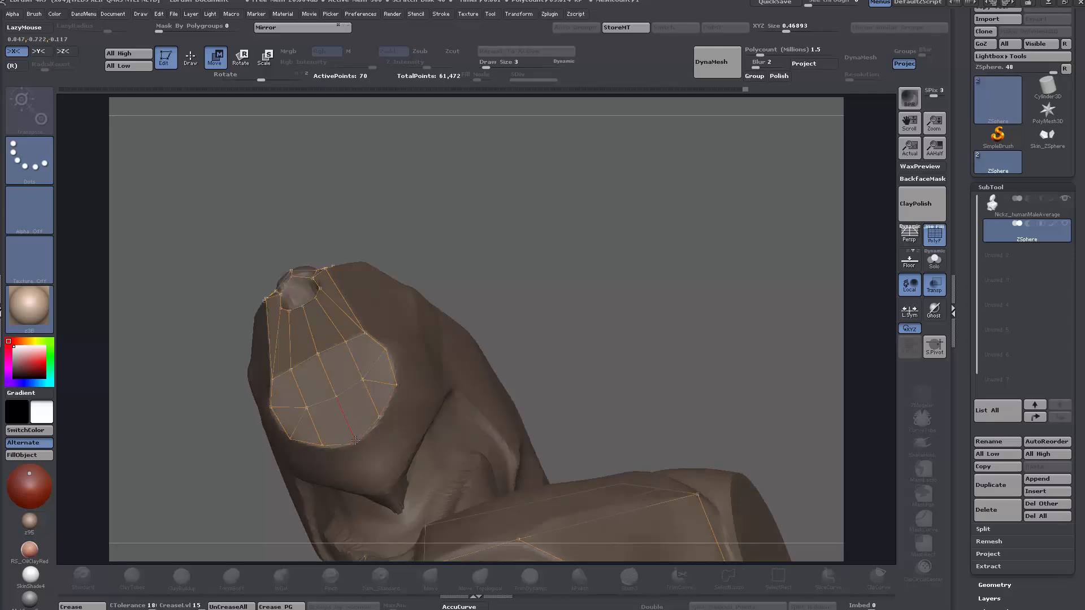
key("q")
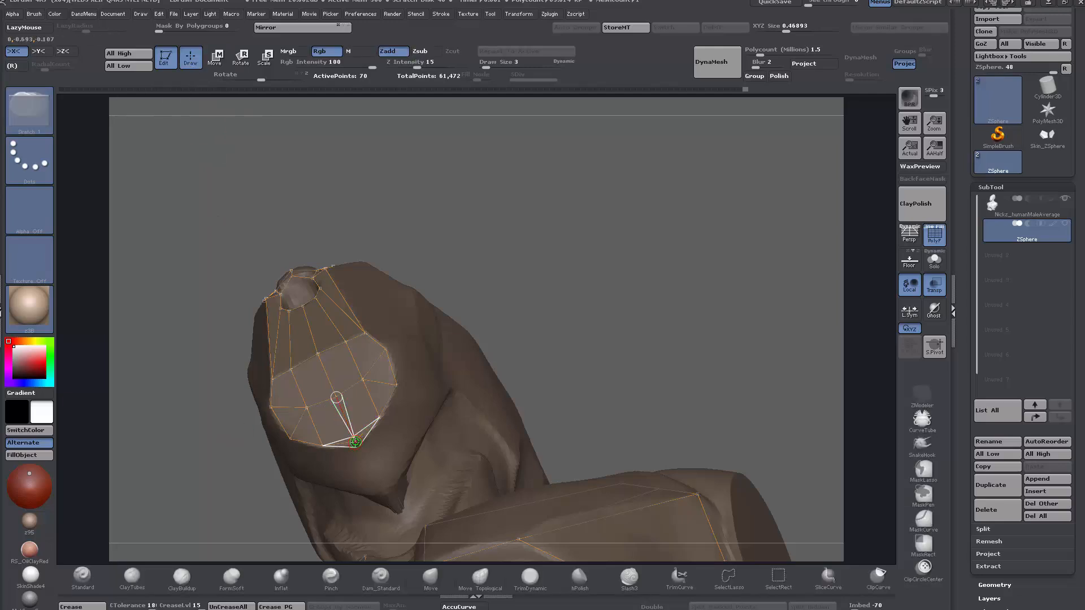
left_click(382, 488)
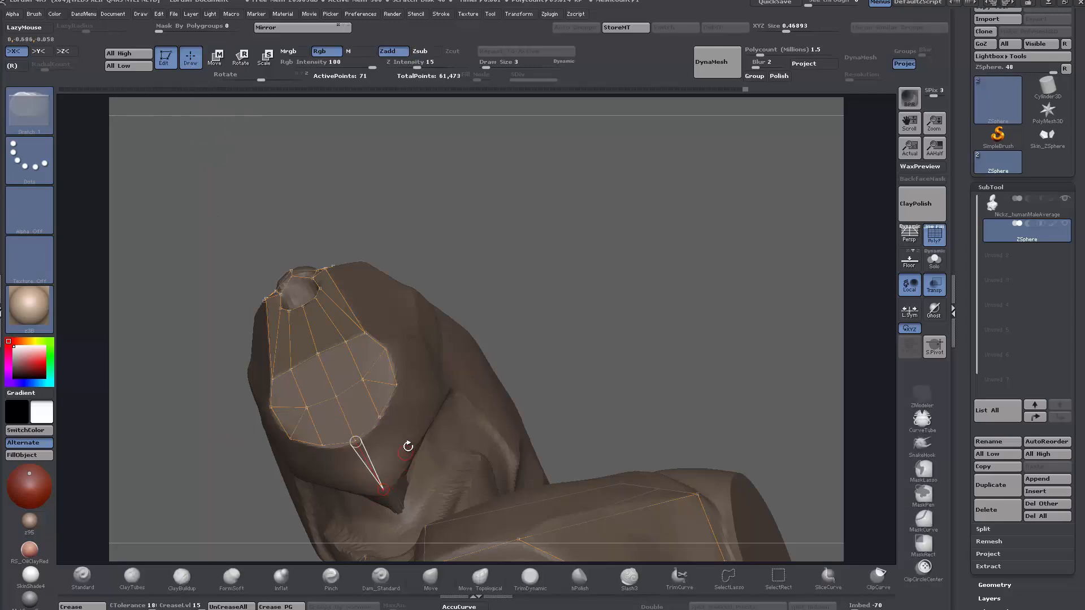
left_click_drag(382, 488, 434, 394)
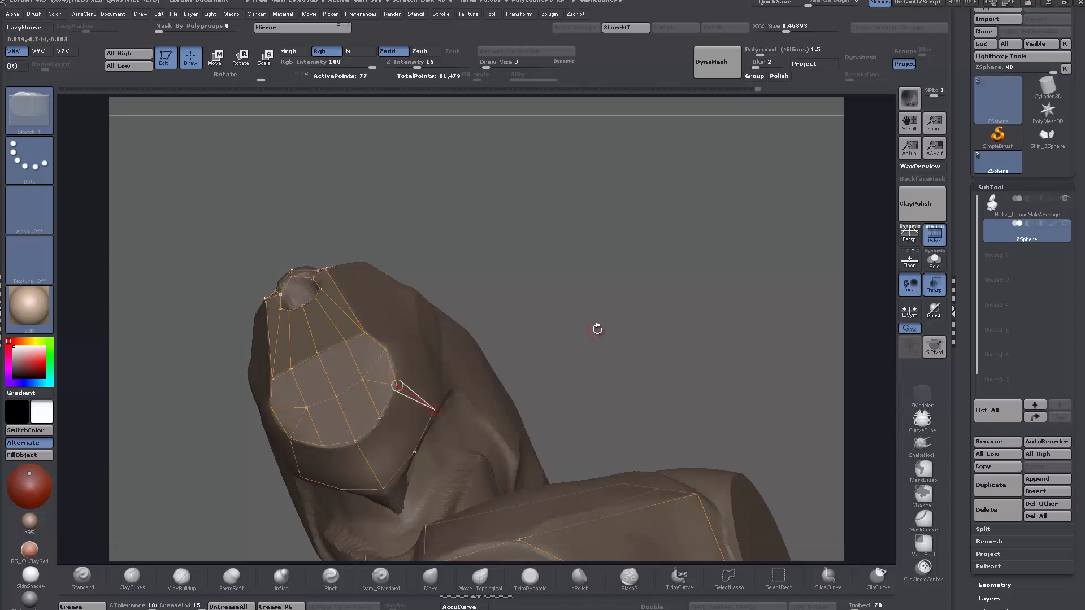
left_click_drag(595, 327, 612, 344)
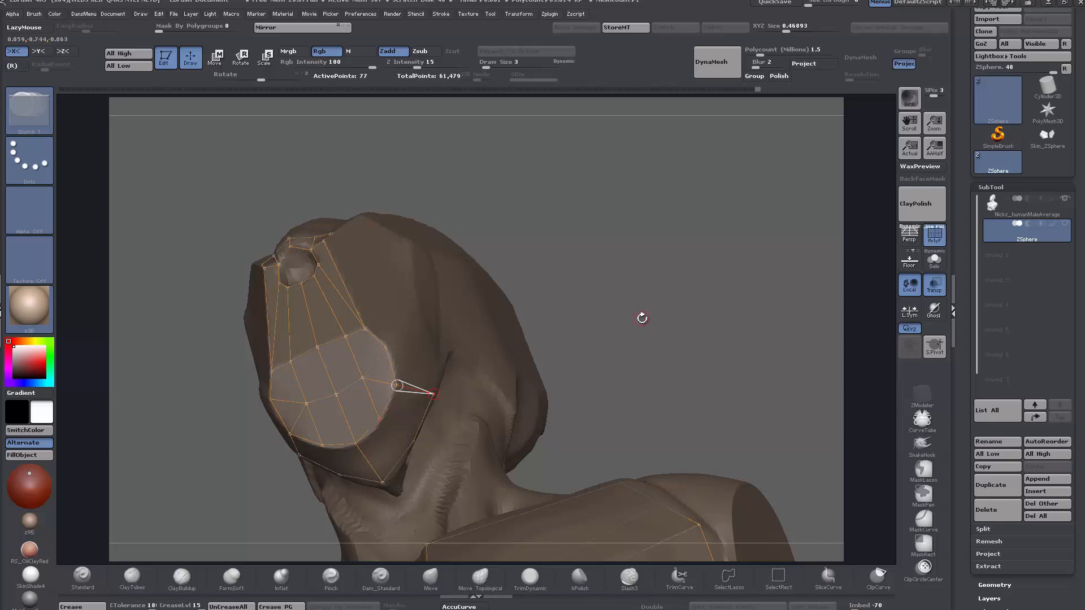
- Preview the adaptive skin with the ZModeler brush and examine the chin and jaw faces from several angles
key("a")
key("b")
key("z")
key("m")
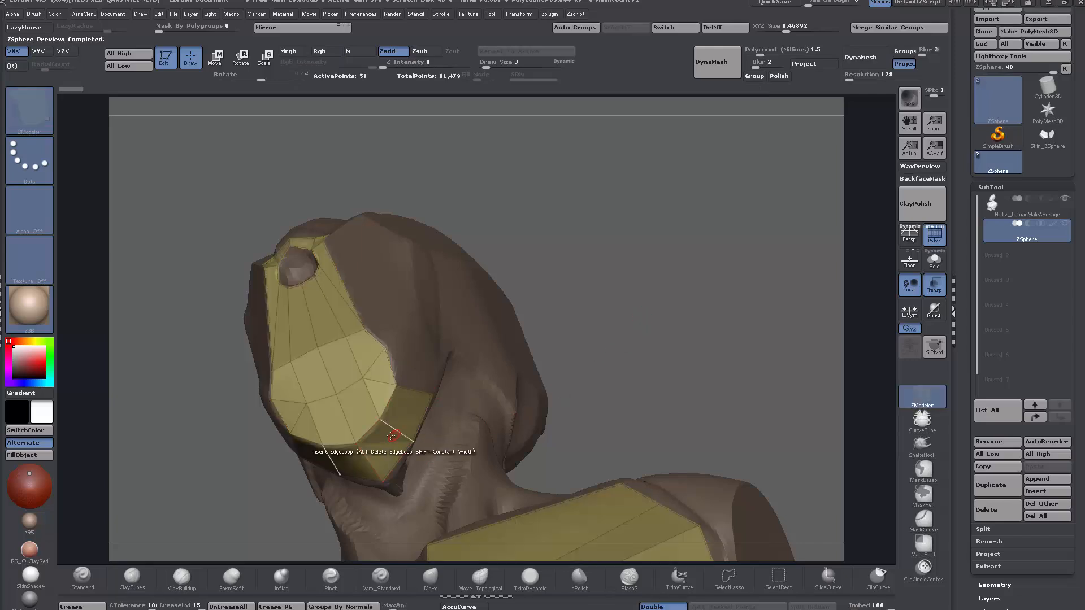
key("a")
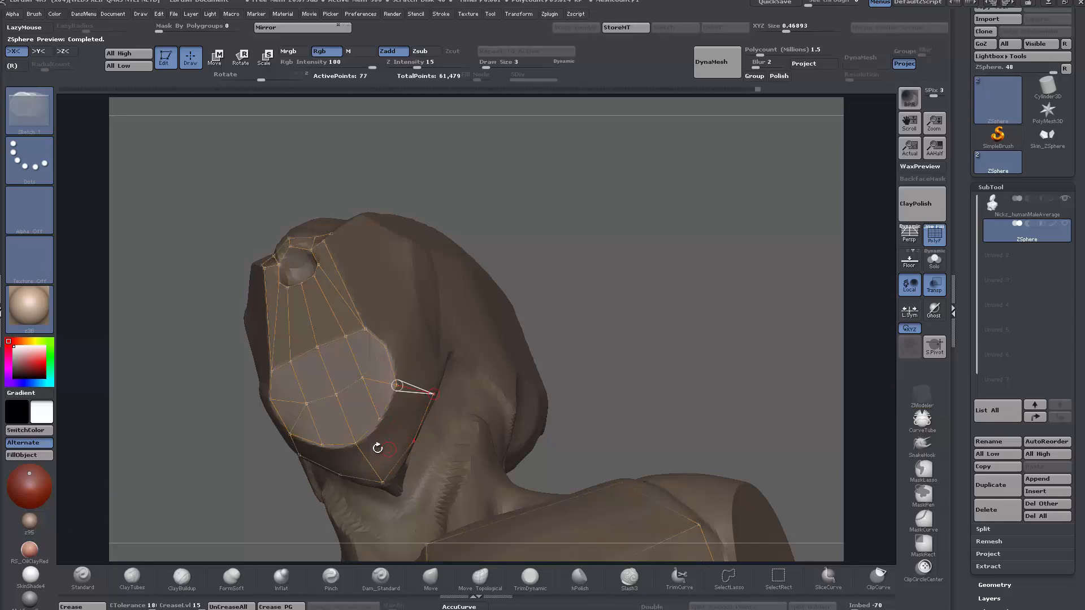
key("a")
mouse_move(690, 252)
left_mouse_down()
mouse_move(685, 295)
mouse_move(698, 236)
mouse_move(681, 299)
mouse_move(688, 286)
left_mouse_up()
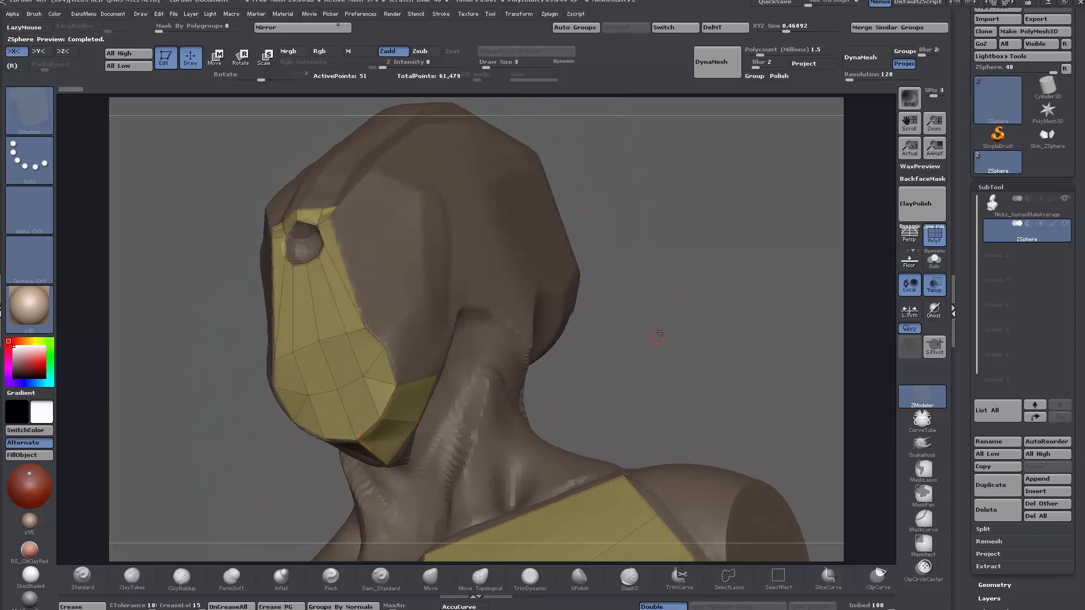
left_click_drag(659, 327, 666, 310)
key("a")
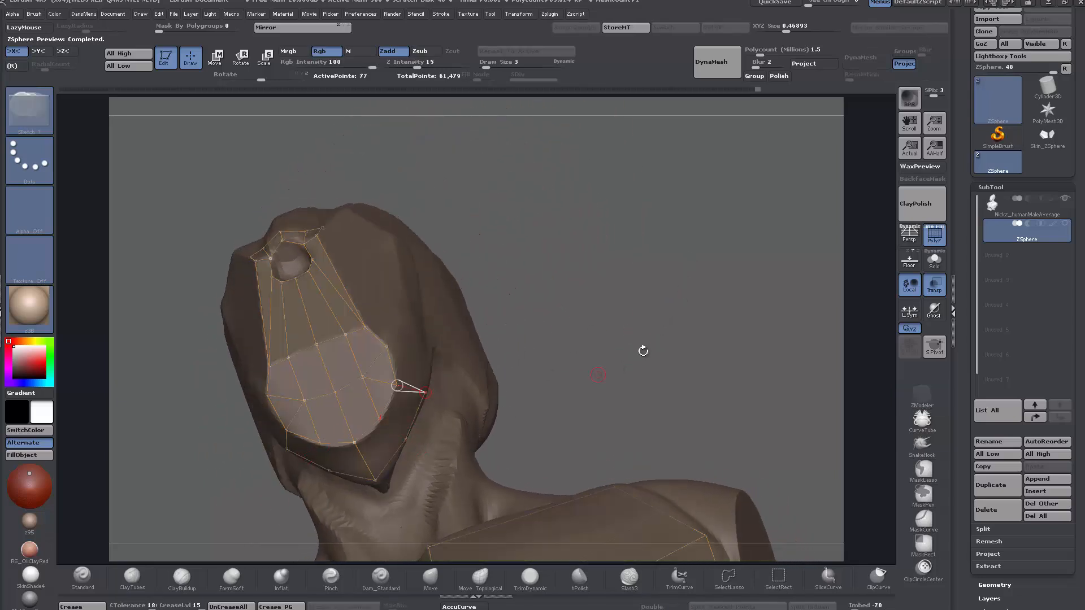
left_click_drag(642, 351, 565, 361)
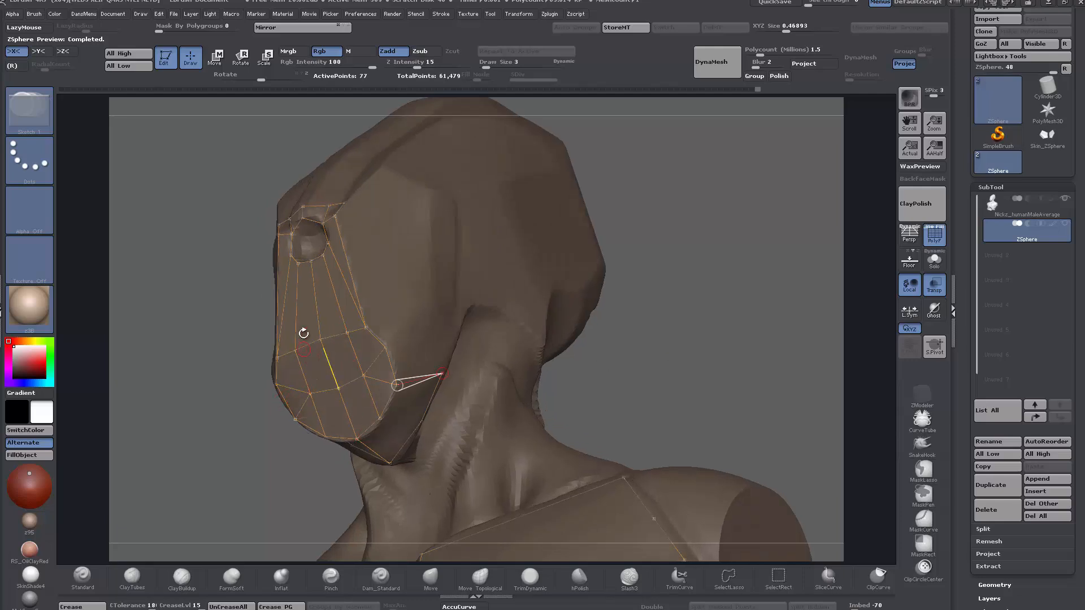
left_click_drag(714, 375, 618, 376)
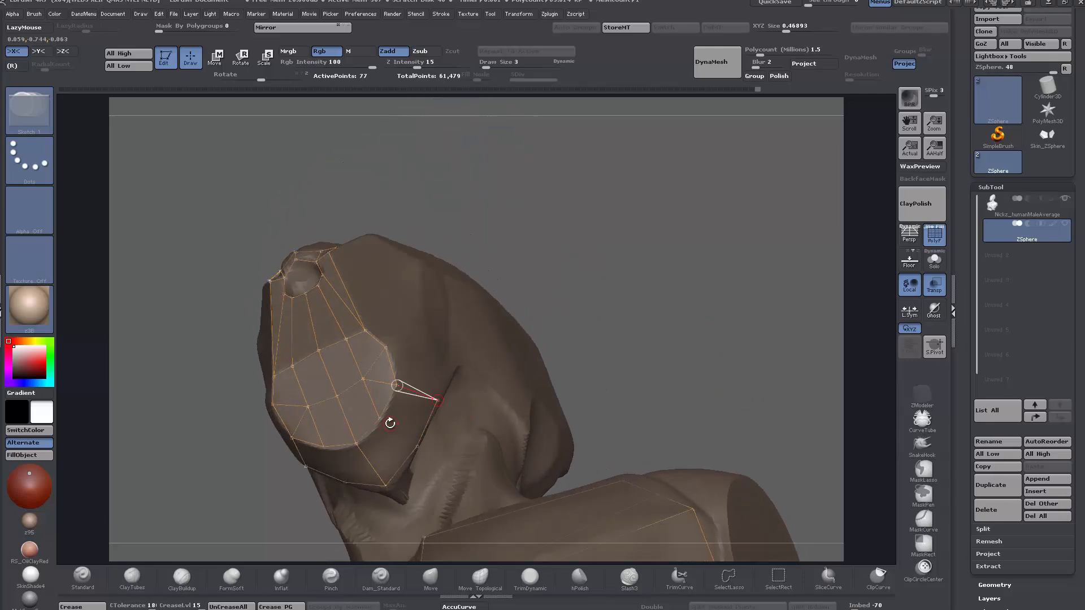
- Add a mirrored quad on the side of the jaw, from the helmet's lower edge back to the chin plate's upper side
left_click_drag(690, 306, 412, 386)
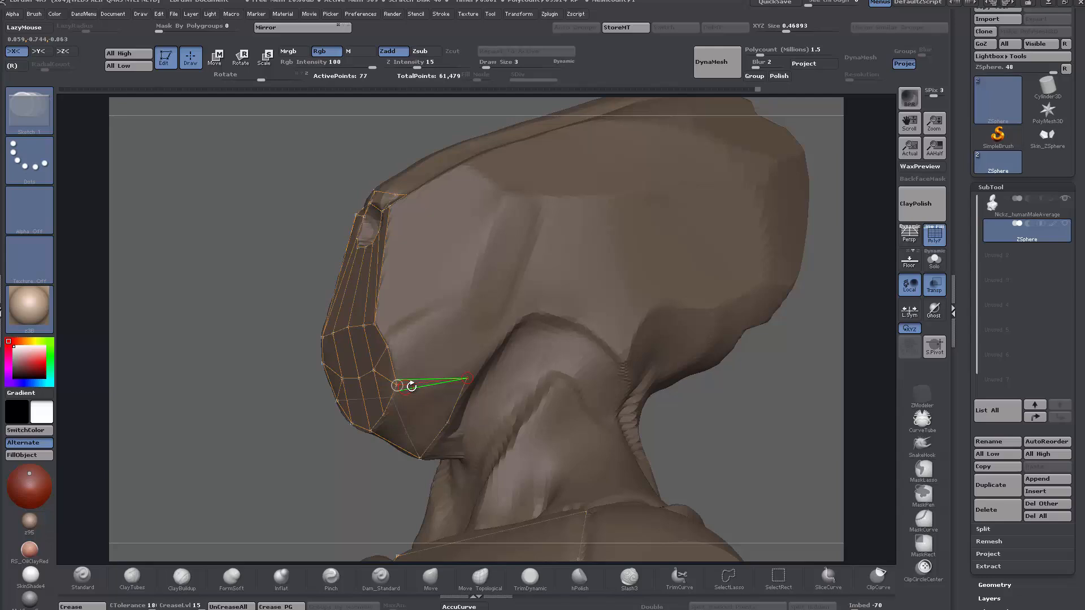
left_click(507, 329)
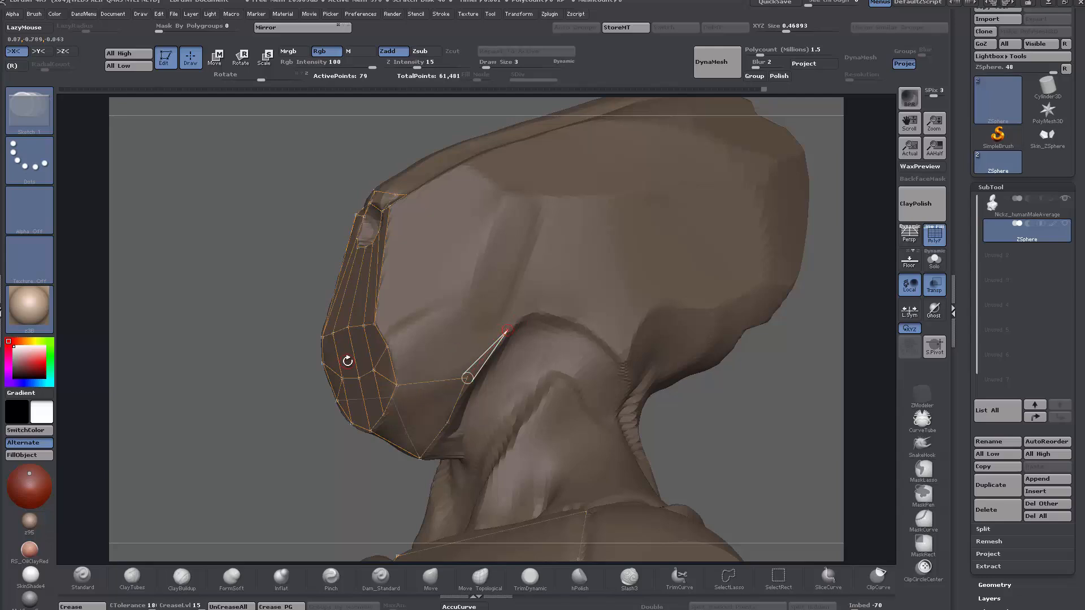
left_click(391, 344)
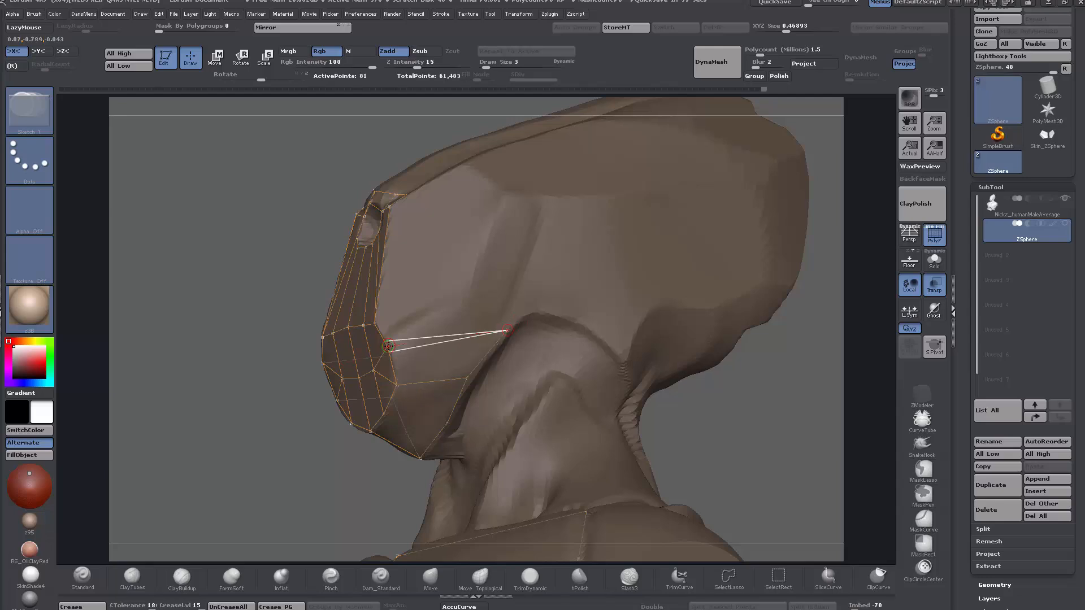
- Trace mirrored points along the helmet's lower edge over the neck arch and close a quad at the arch's rear end
left_click_drag(219, 420, 116, 479)
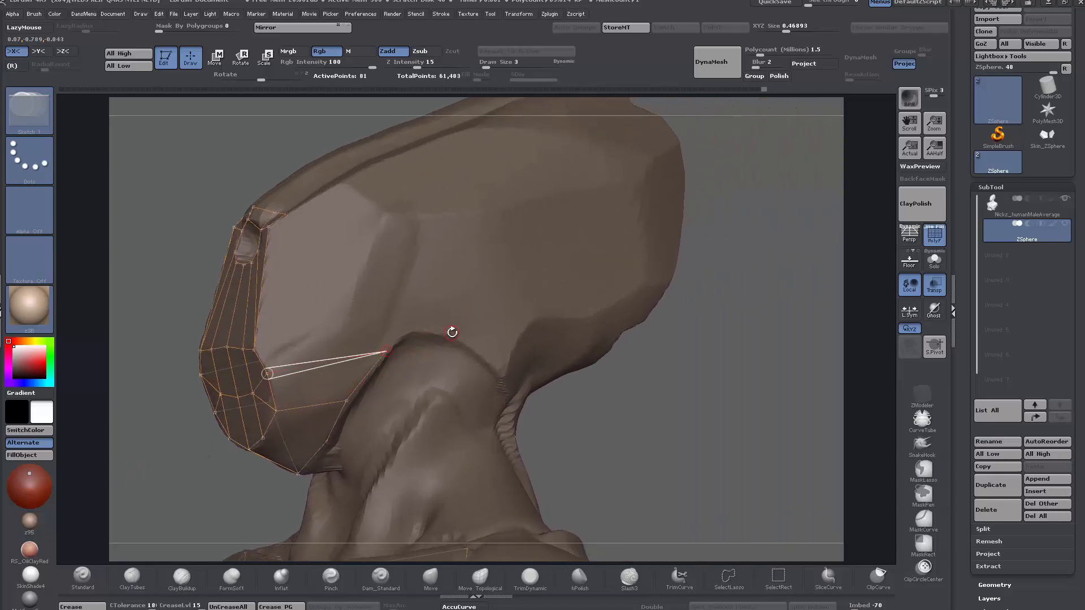
left_click(419, 330)
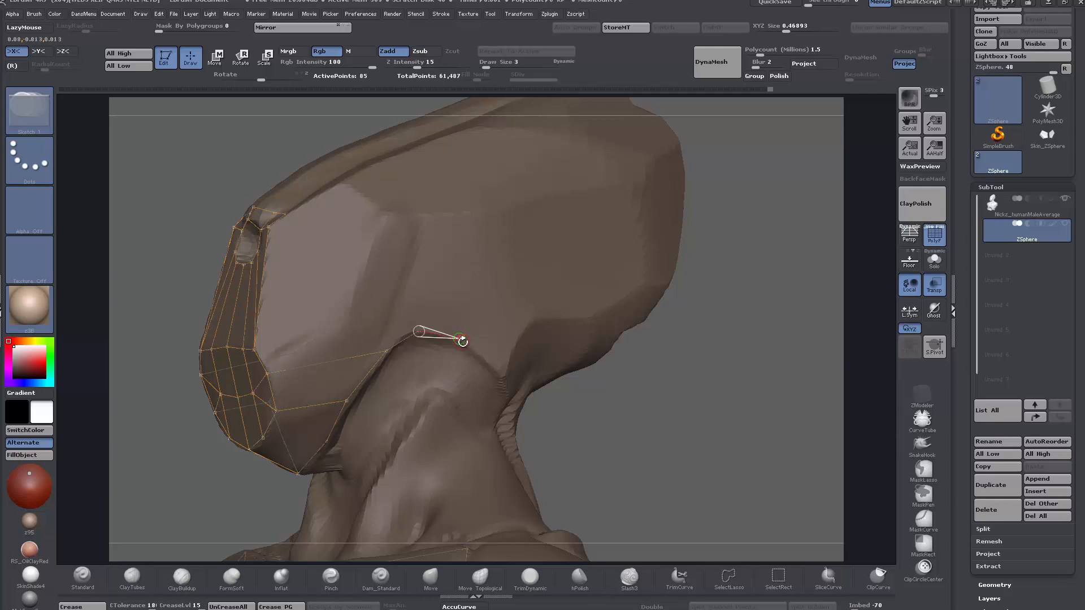
left_click(459, 338)
left_click(496, 378)
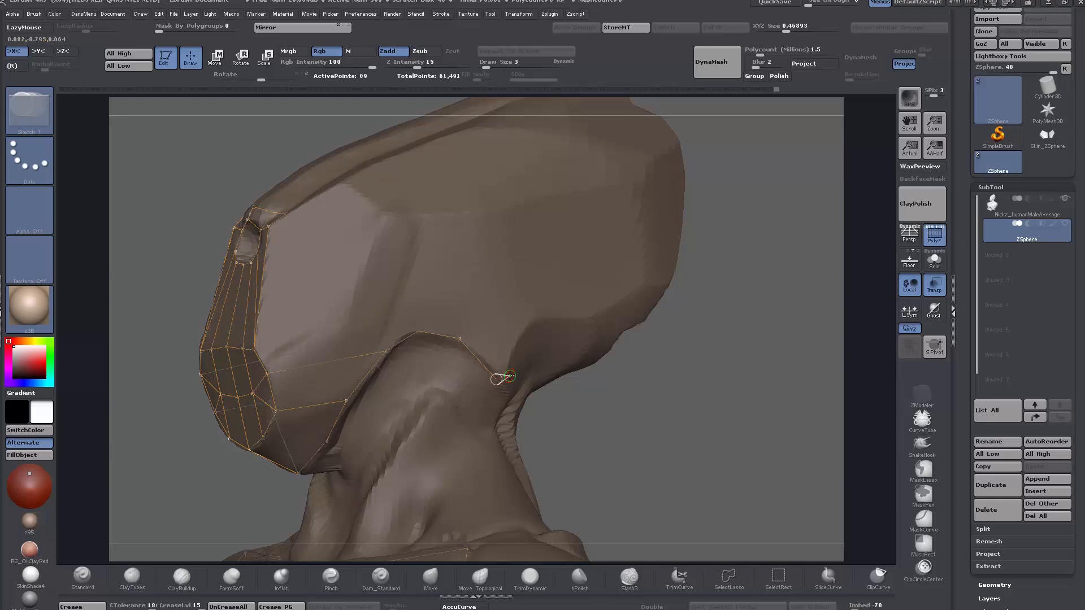
left_click(525, 329)
left_click(462, 339)
left_click_drag(633, 455, 678, 435)
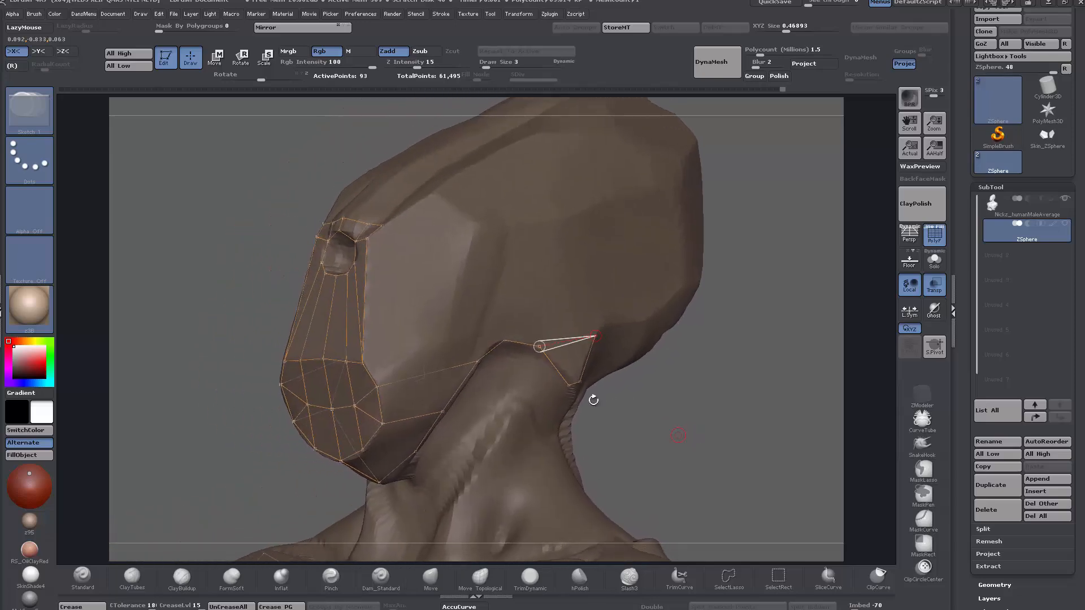
- Trace mirrored points from the neck arch's rear corner back along the helmet side's lower rear edge
left_click_drag(556, 360, 683, 432)
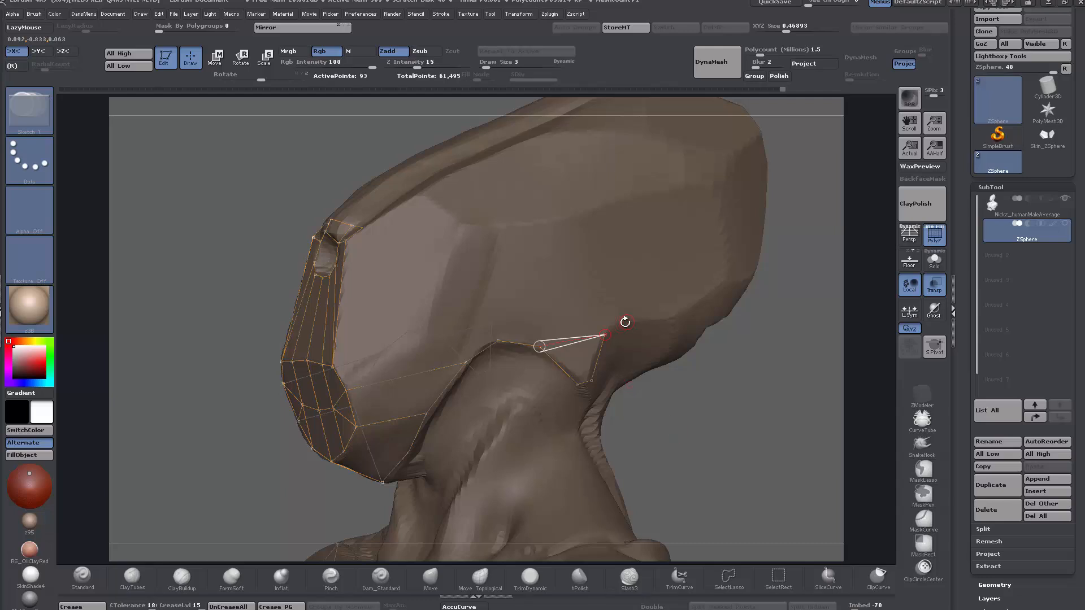
left_click(604, 335)
left_click(623, 320)
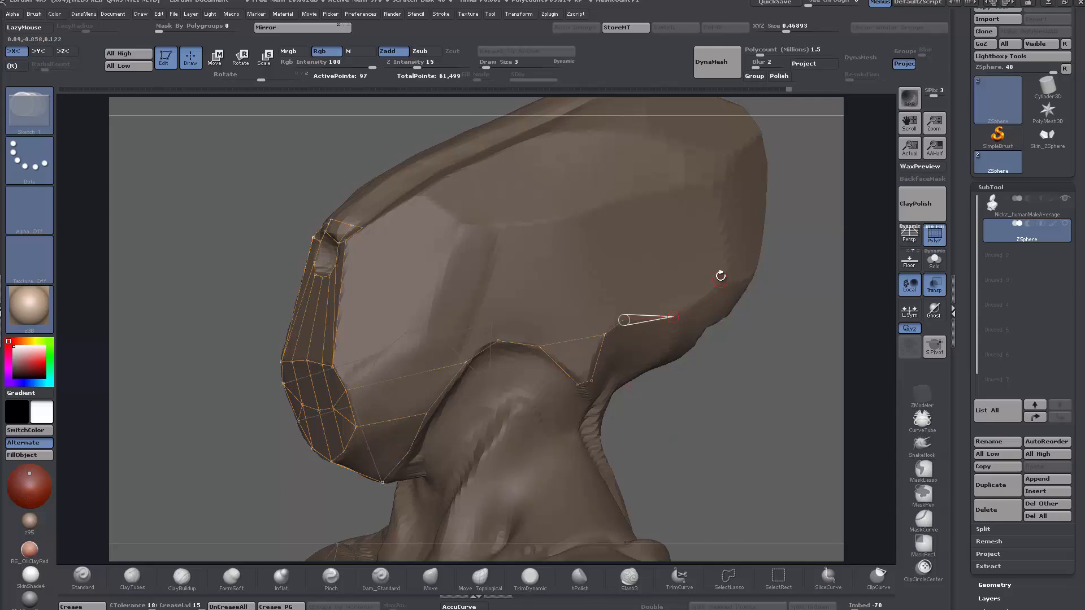
left_click(673, 316)
left_click(730, 281)
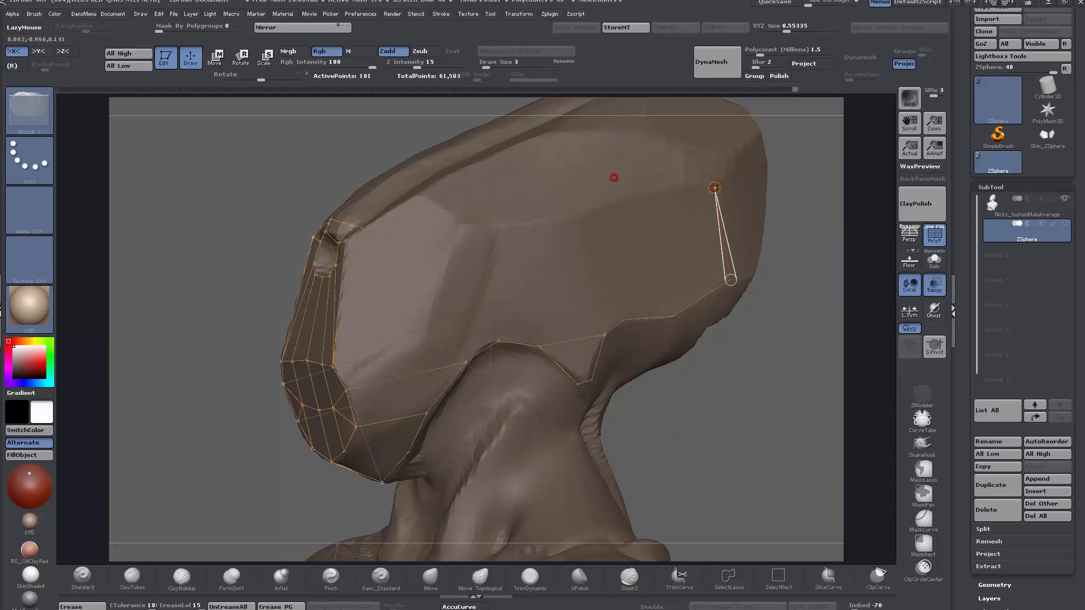
- Build two mirrored quads up from the lower rear edge to the crease on the back of the helmet side
left_click(714, 188)
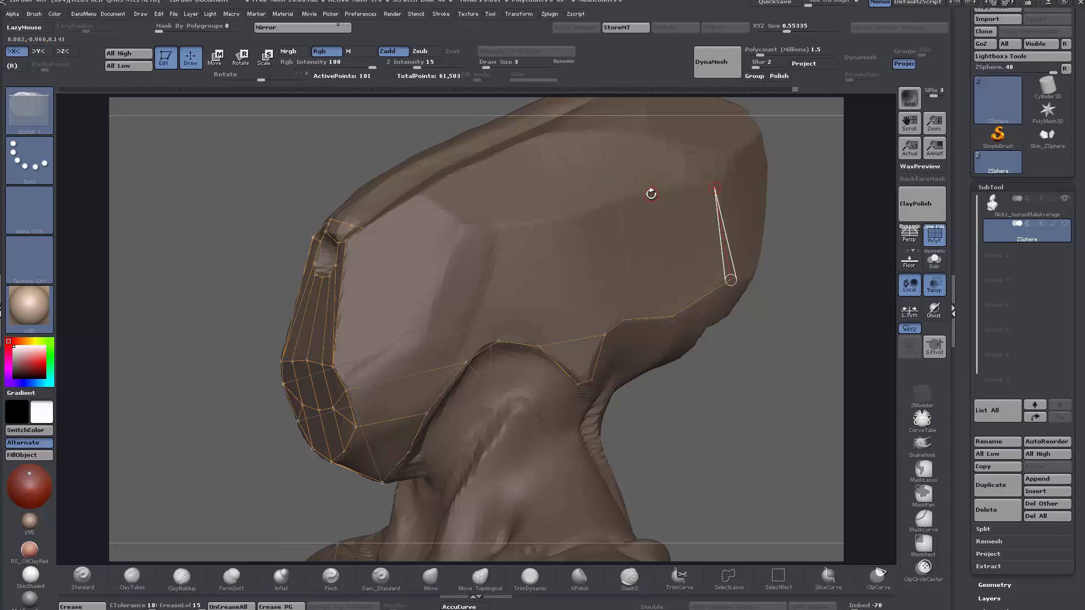
left_click(673, 316)
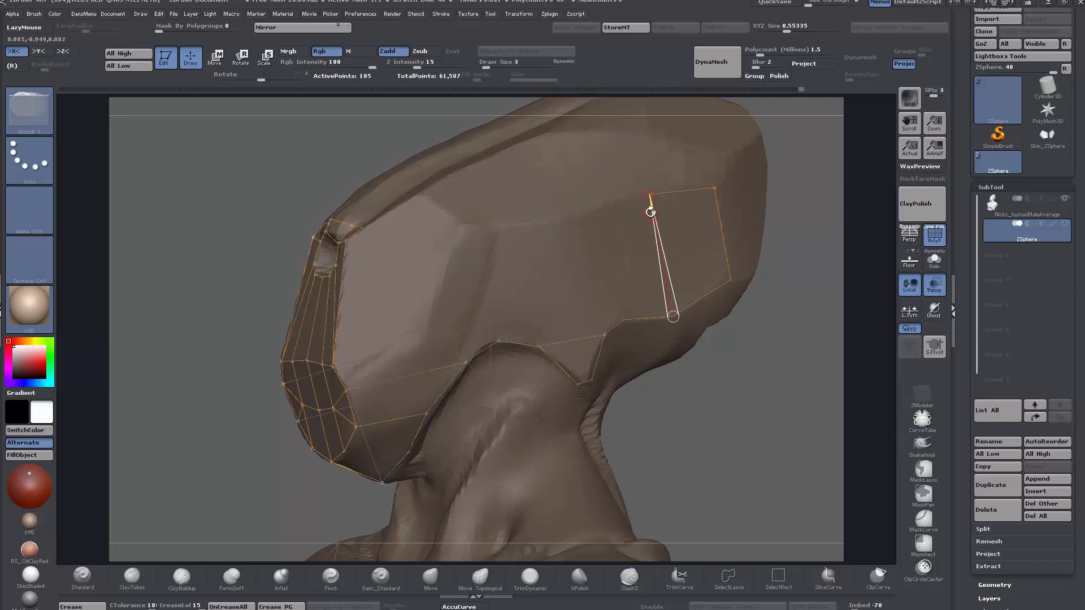
left_click(648, 195)
left_click(598, 207)
left_click(624, 320)
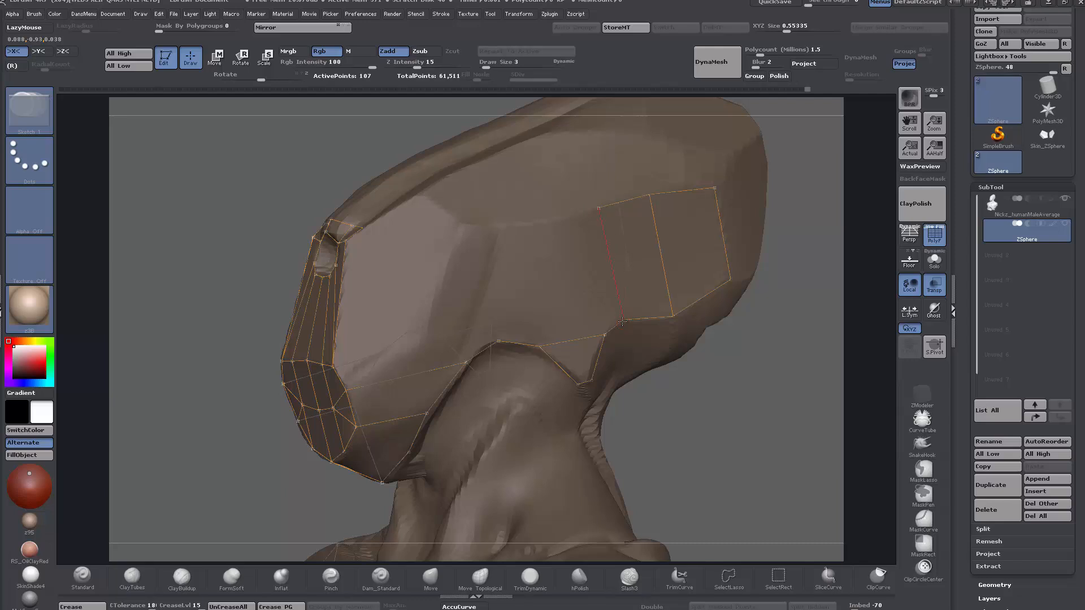
left_click(601, 207)
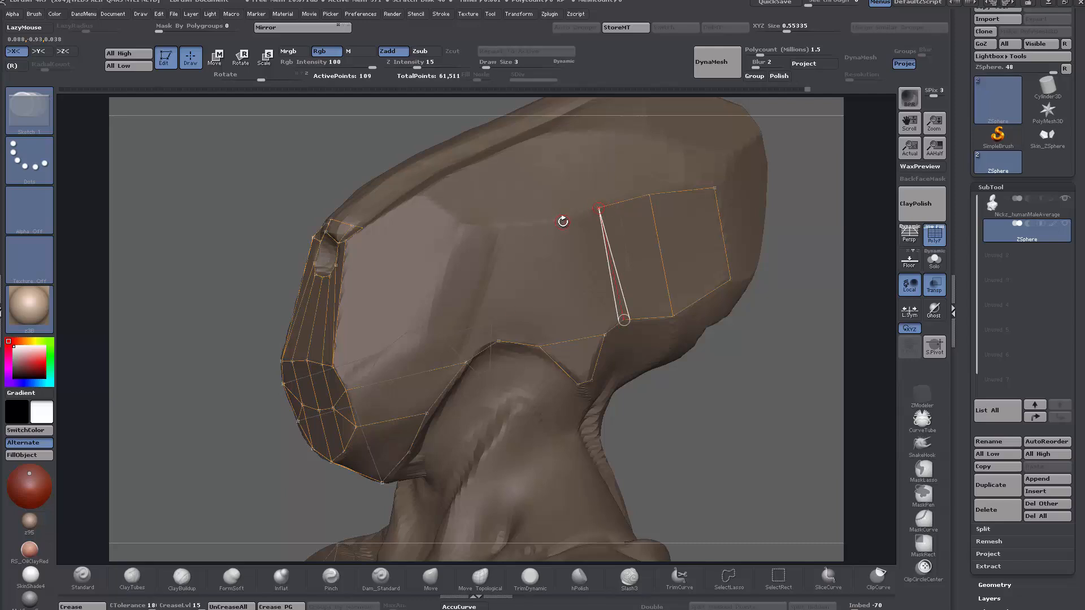
- Continue the mirrored face strip forward above the neck arch and link its front upper point to the jaw corner
left_click(565, 218)
left_click(605, 334)
left_click(566, 219)
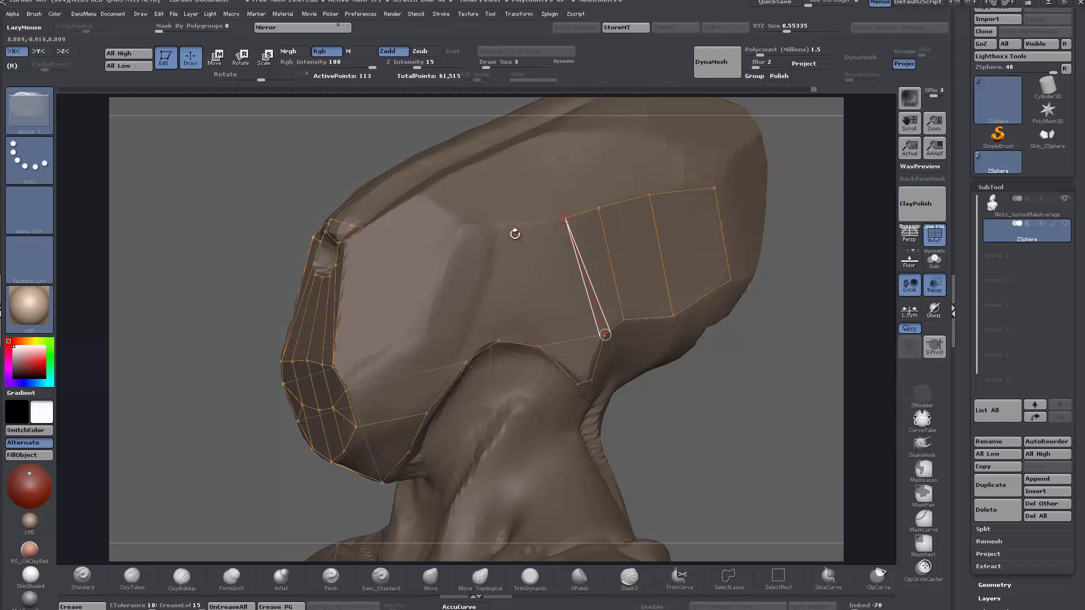
left_click(520, 223)
left_click(539, 346)
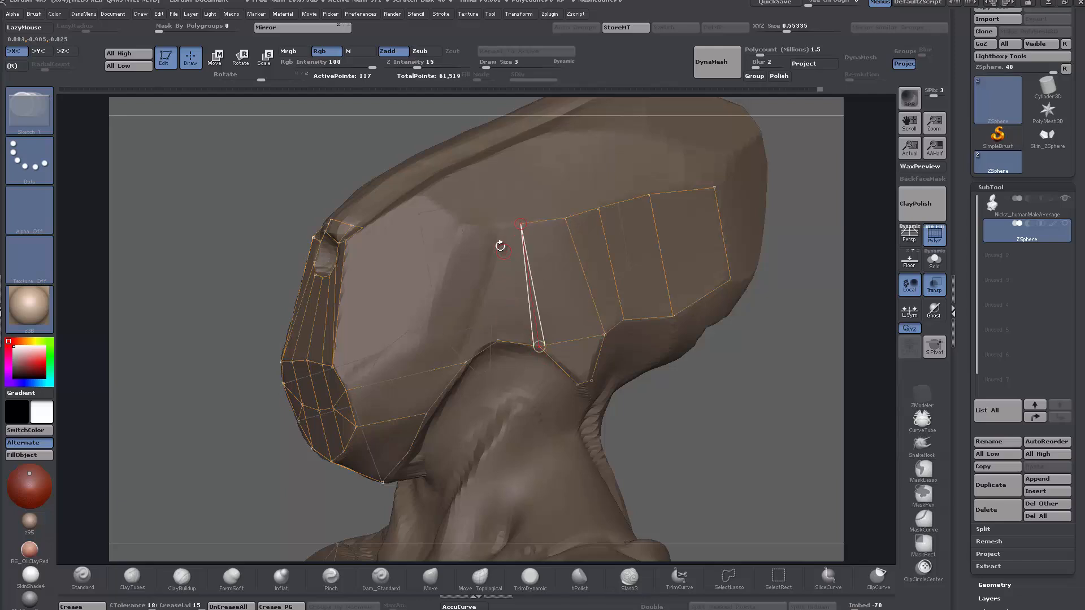
left_click(499, 226)
left_click(499, 226)
left_click(499, 341)
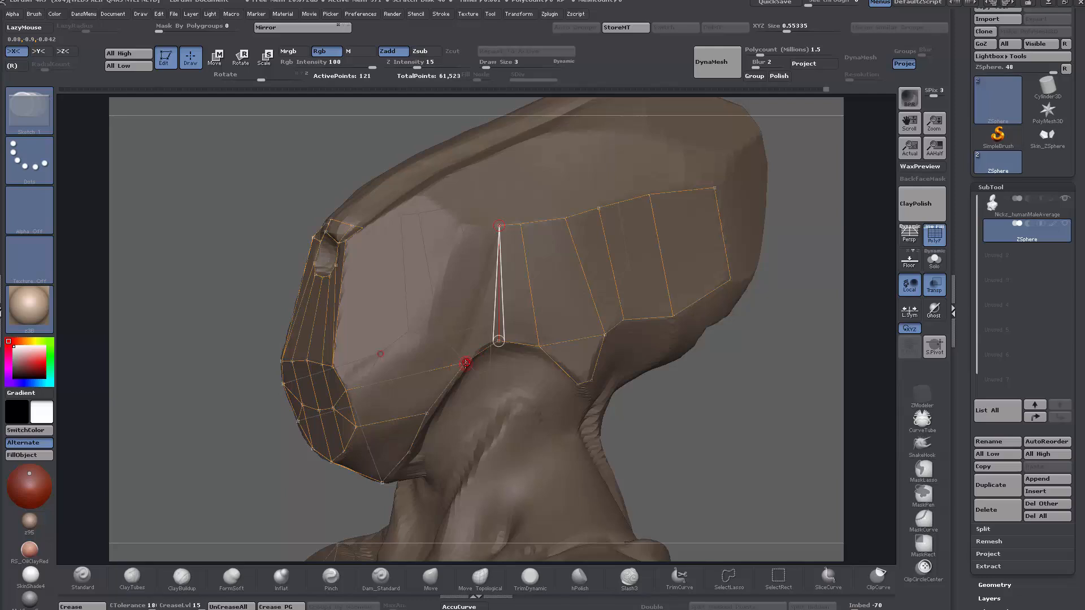
left_click(466, 364)
- Trace mirrored points from the side strip's front upper corner over the cheek panel's top edge to the faceplate's outer brow corner
left_click_drag(135, 510, 161, 510)
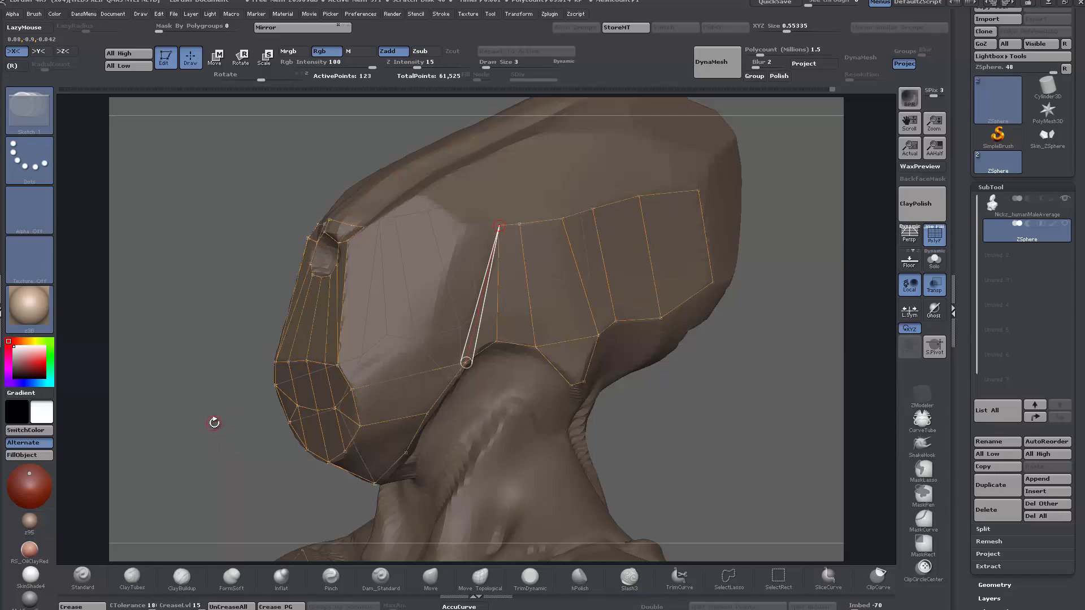
left_click_drag(177, 438, 417, 443)
left_click_drag(712, 390, 743, 489)
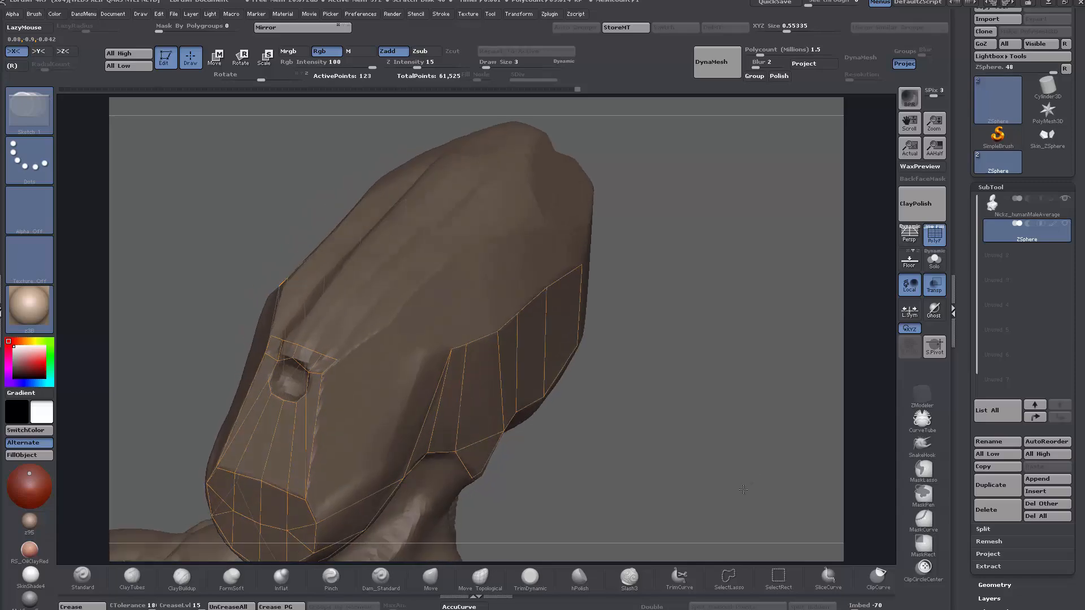
left_click(298, 345)
left_click_drag(272, 276, 235, 267)
left_click_drag(231, 227, 327, 220)
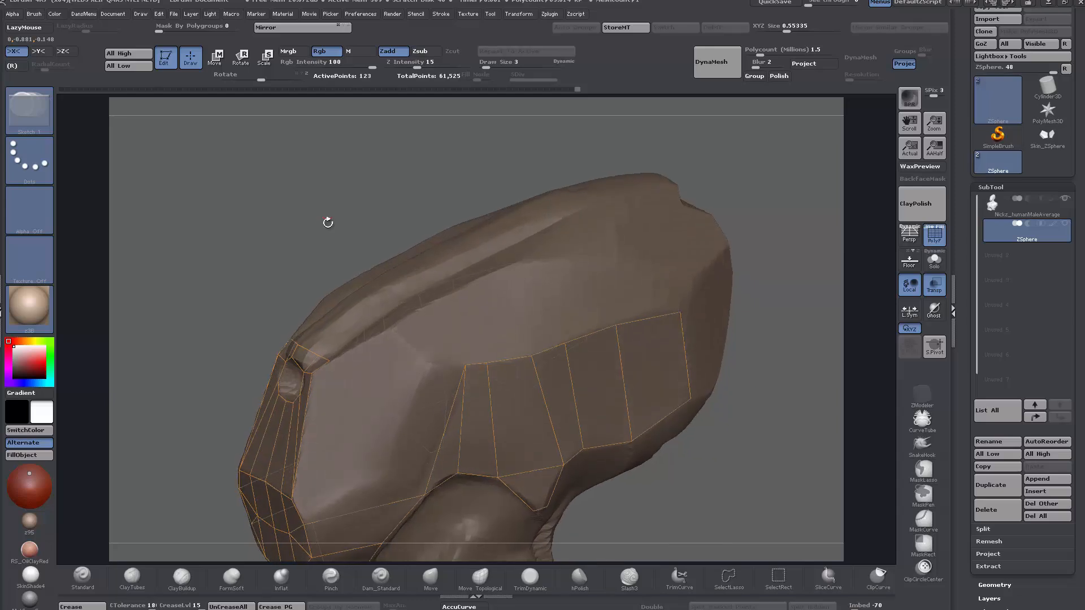
left_click(464, 366)
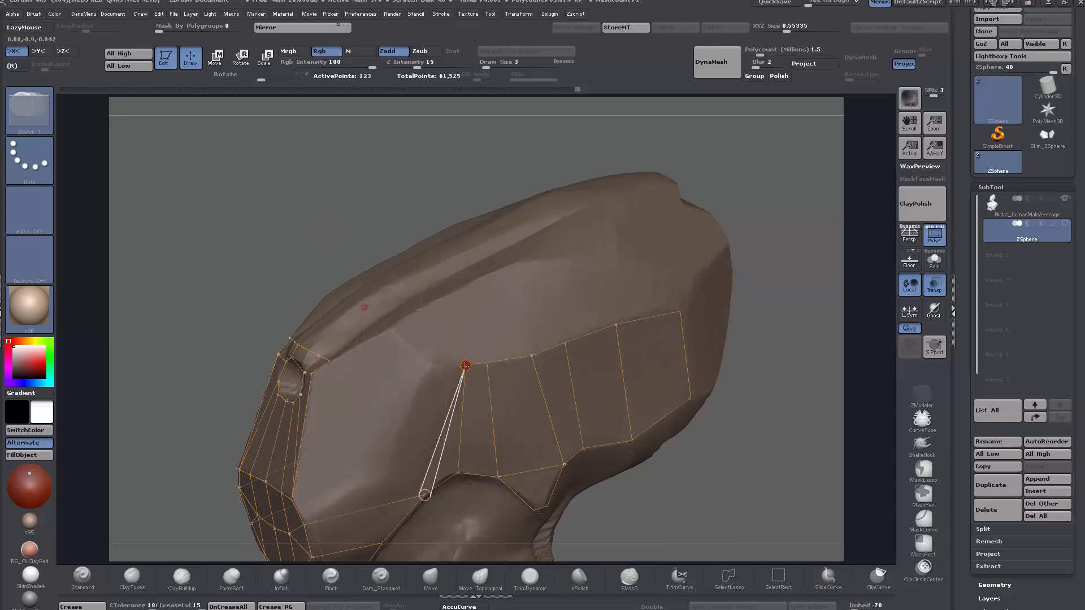
left_click(428, 365)
left_click(384, 328)
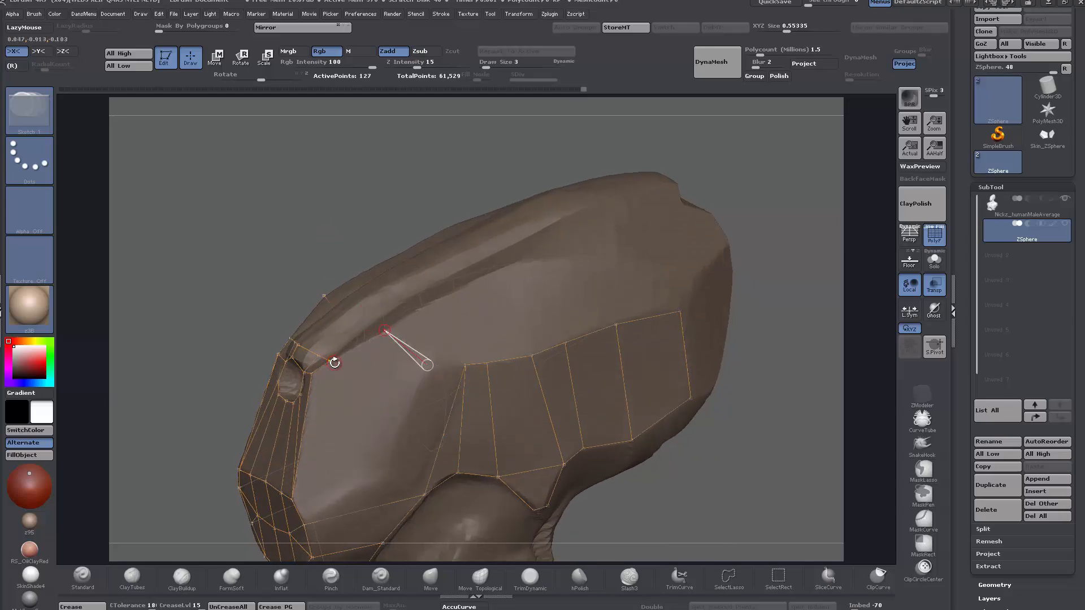
left_click(330, 359)
mouse_move(238, 324)
left_mouse_down()
mouse_move(223, 286)
mouse_move(242, 260)
left_mouse_up()
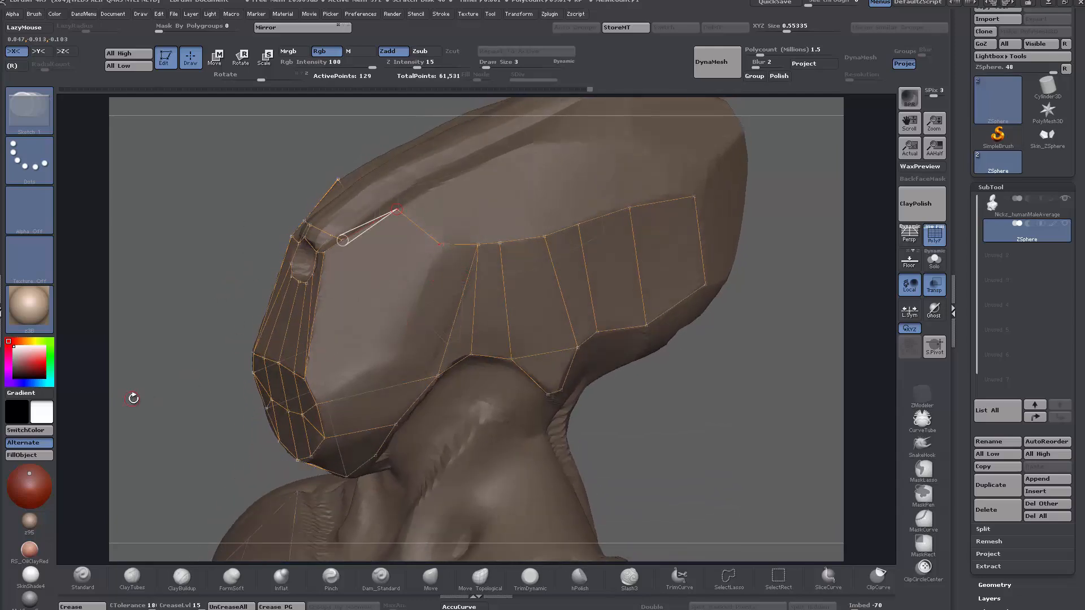
- Add a mirrored point at the cheek panel's lower rear corner and link it to the panel's upper rear corner and the jaw corner
left_click_drag(133, 398, 326, 412)
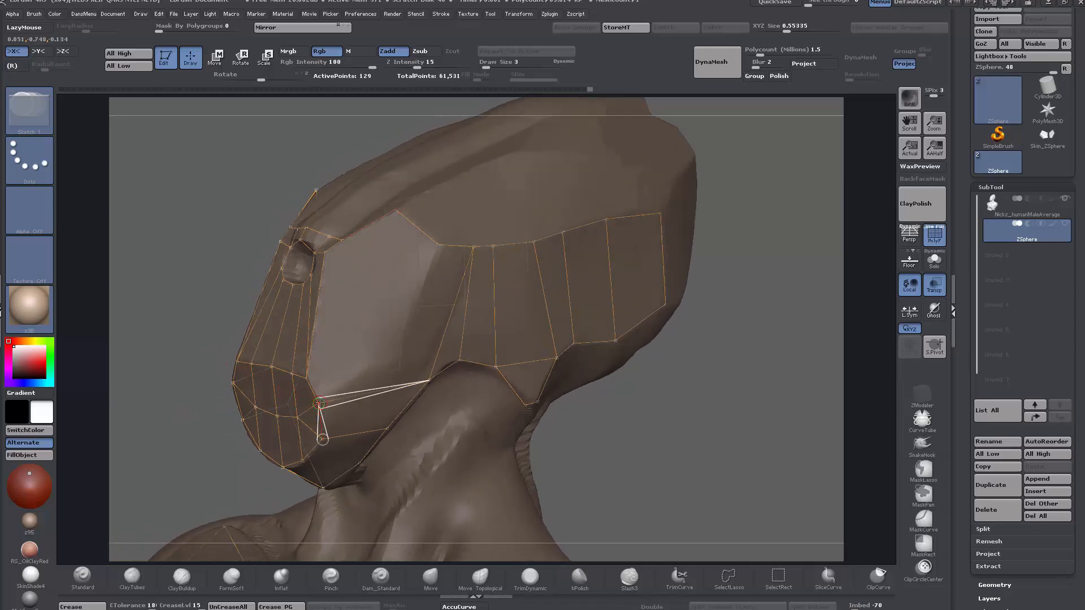
left_click(397, 352)
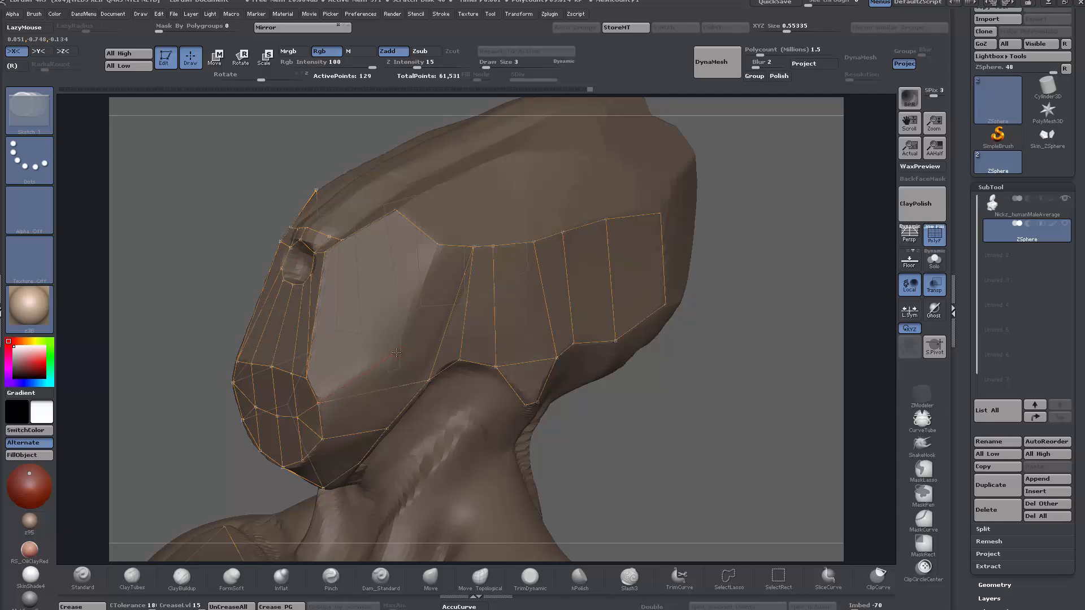
left_click(439, 244)
left_click_drag(203, 299, 189, 281)
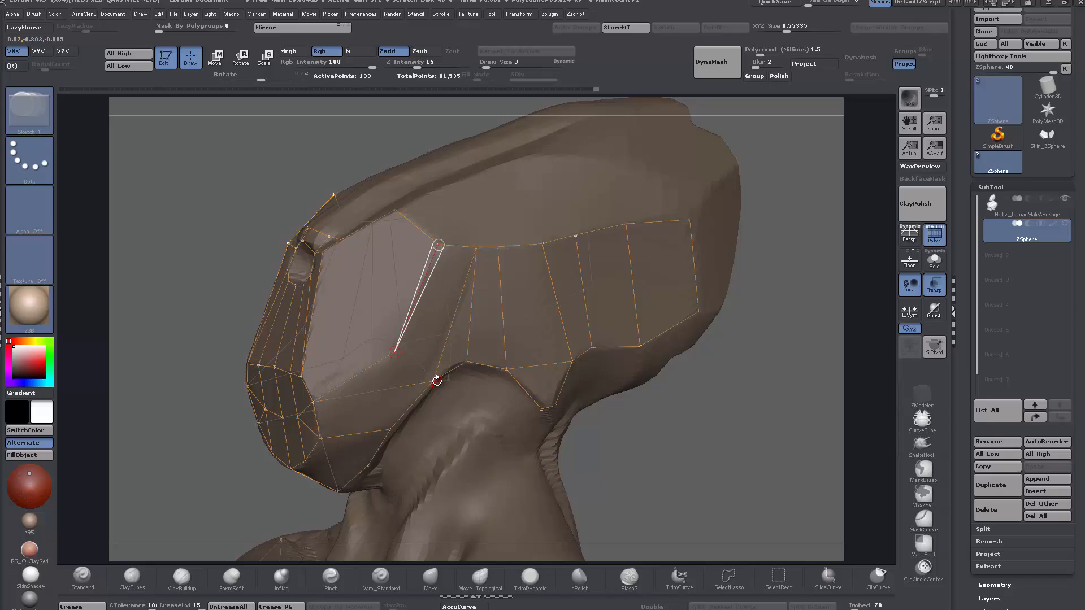
left_click(437, 381)
left_click_drag(175, 390, 196, 381)
left_click(169, 243)
mouse_move(204, 248)
left_mouse_down()
mouse_move(208, 228)
mouse_move(198, 226)
mouse_move(225, 270)
mouse_move(212, 263)
mouse_move(187, 243)
mouse_move(241, 258)
mouse_move(214, 250)
left_mouse_up()
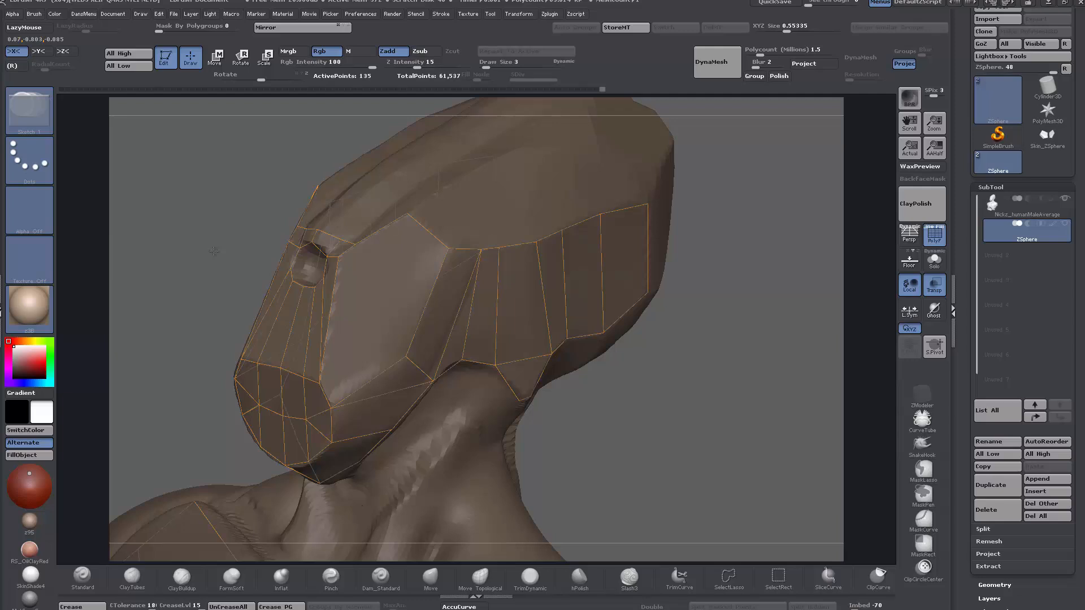
- Link the chin plate's upper side corner to the cheek panel's top peak and lower rear corner to fill the cheek
left_click(320, 382)
left_click(407, 213)
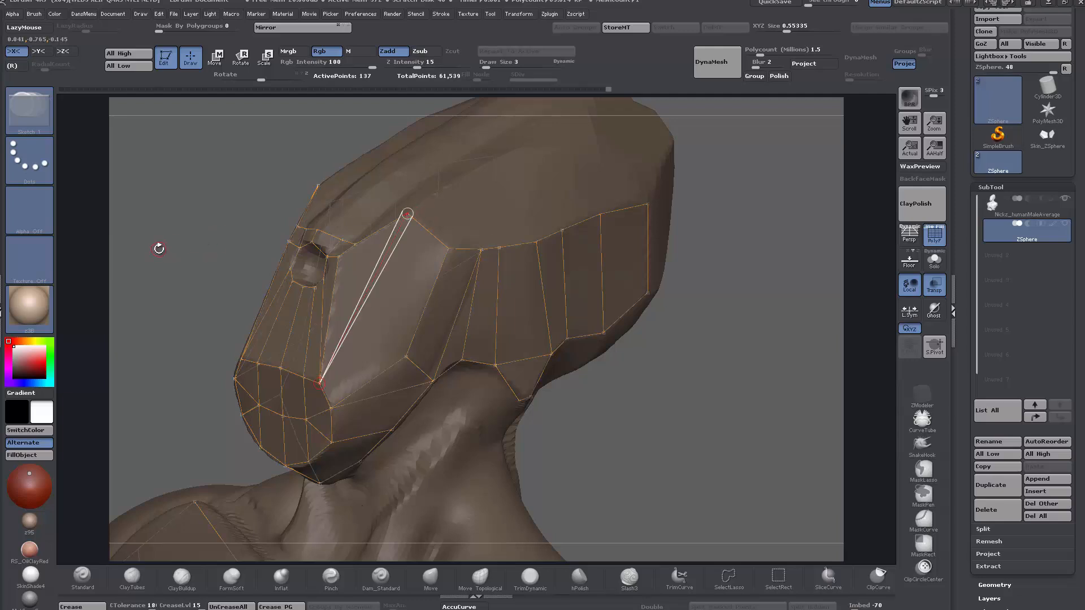
left_click_drag(159, 249, 181, 257)
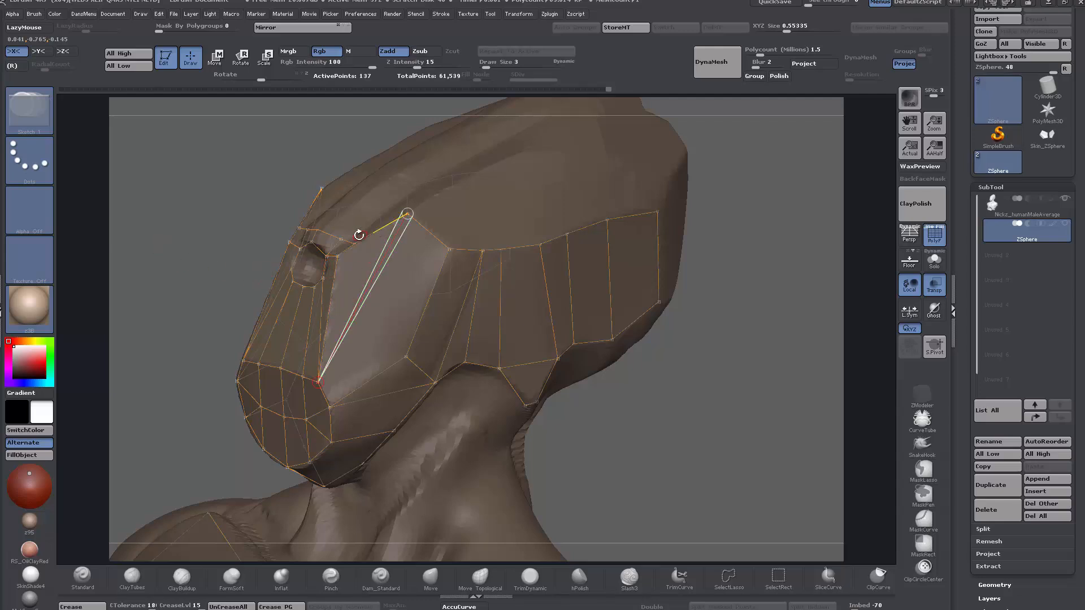
left_click_drag(237, 305, 327, 363)
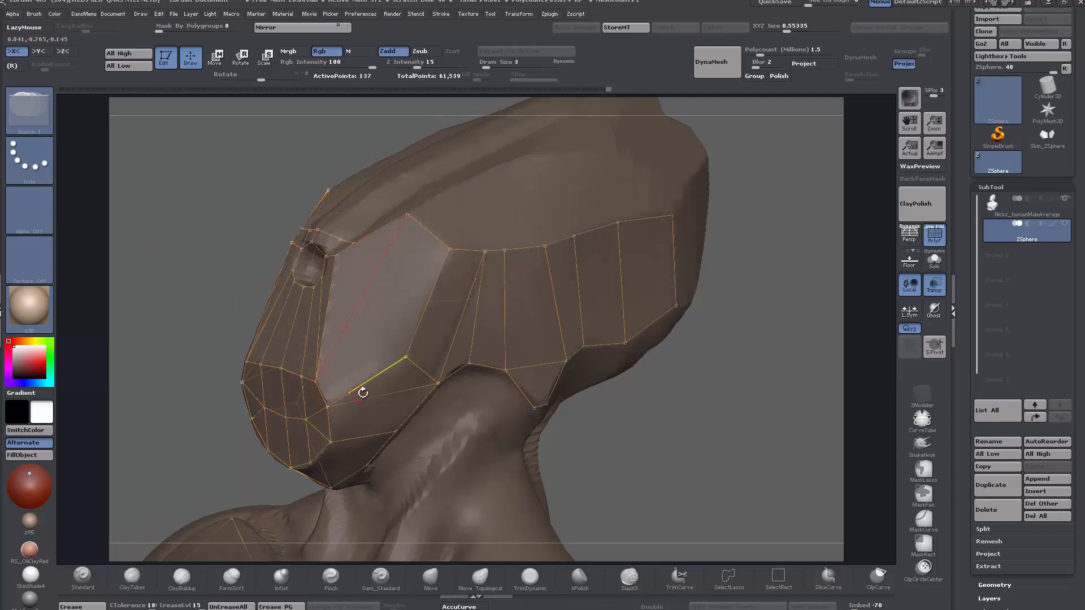
left_click_drag(777, 517, 492, 374)
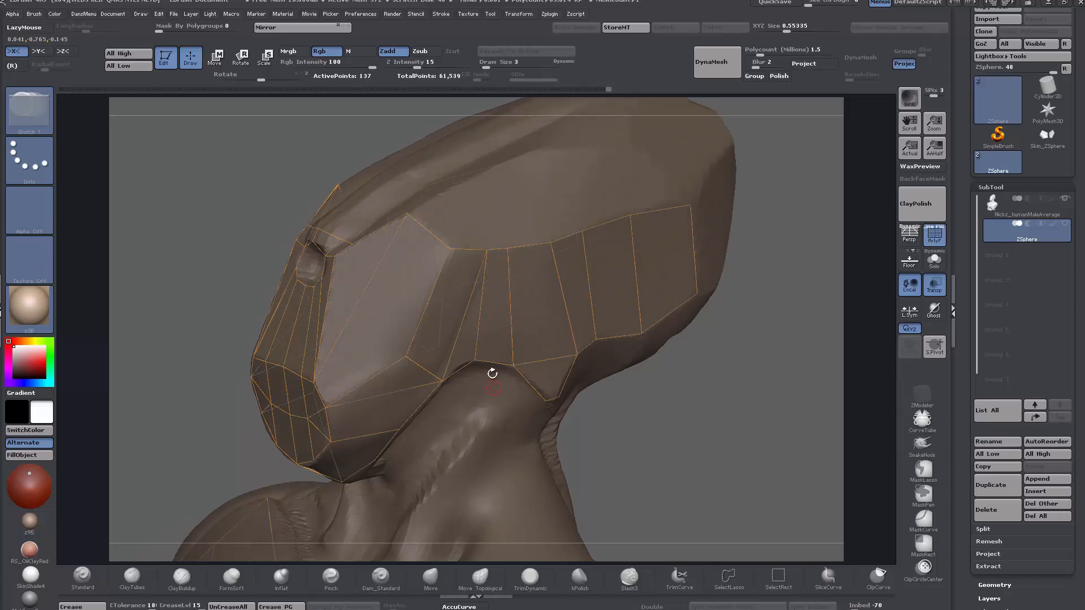
left_click(406, 357)
left_click(317, 384)
- Preview the adaptive skin and examine the cheek and helmet side faces from the front and side
left_click_drag(731, 424, 469, 435)
key("a")
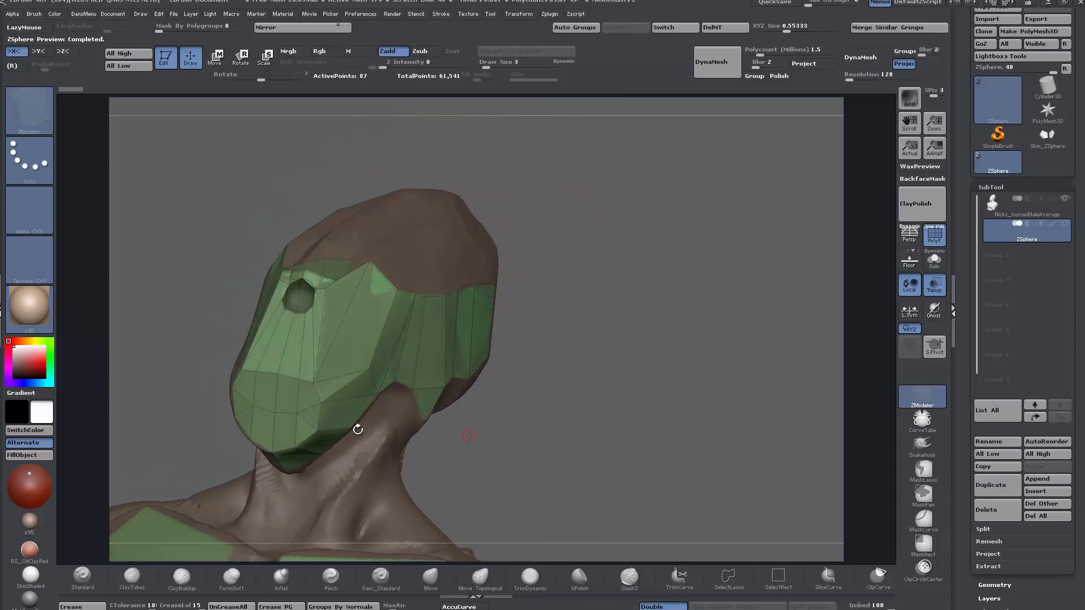
left_click_drag(717, 424, 680, 449)
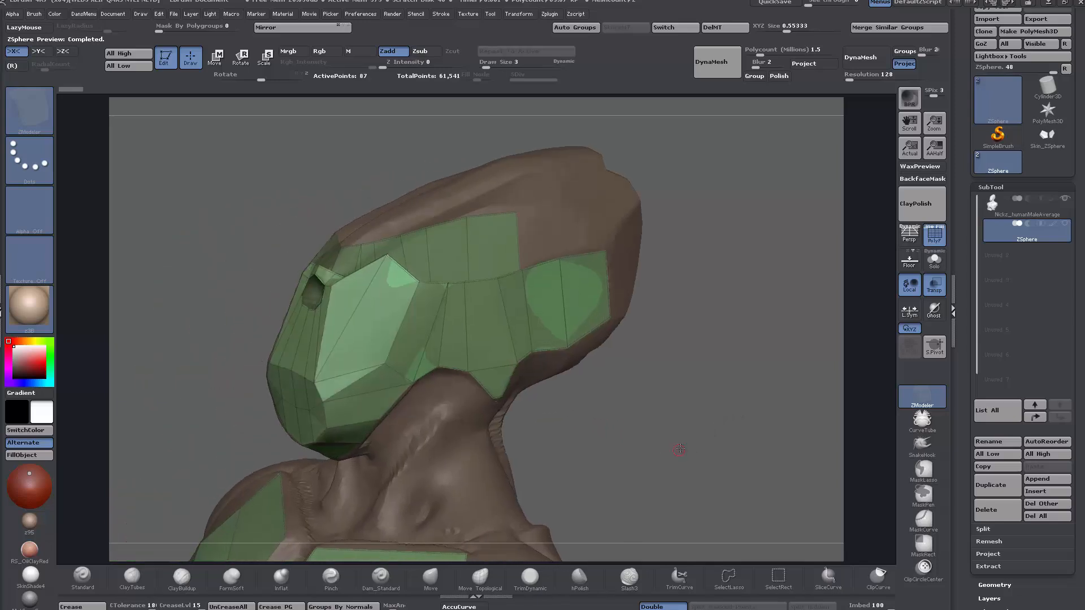
key("a")
- Start a second mirrored row above the side strip with a face from the cheek panel's top peak along the upper crease
mouse_move(738, 416)
left_mouse_down()
mouse_move(729, 406)
mouse_move(723, 456)
left_mouse_up()
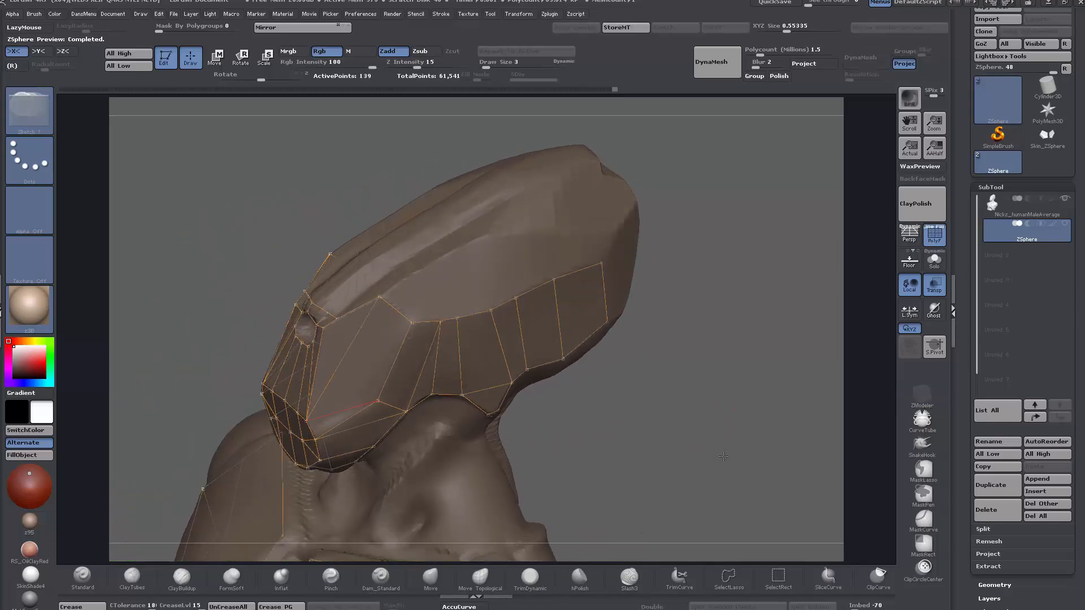
left_click_drag(660, 418, 680, 439)
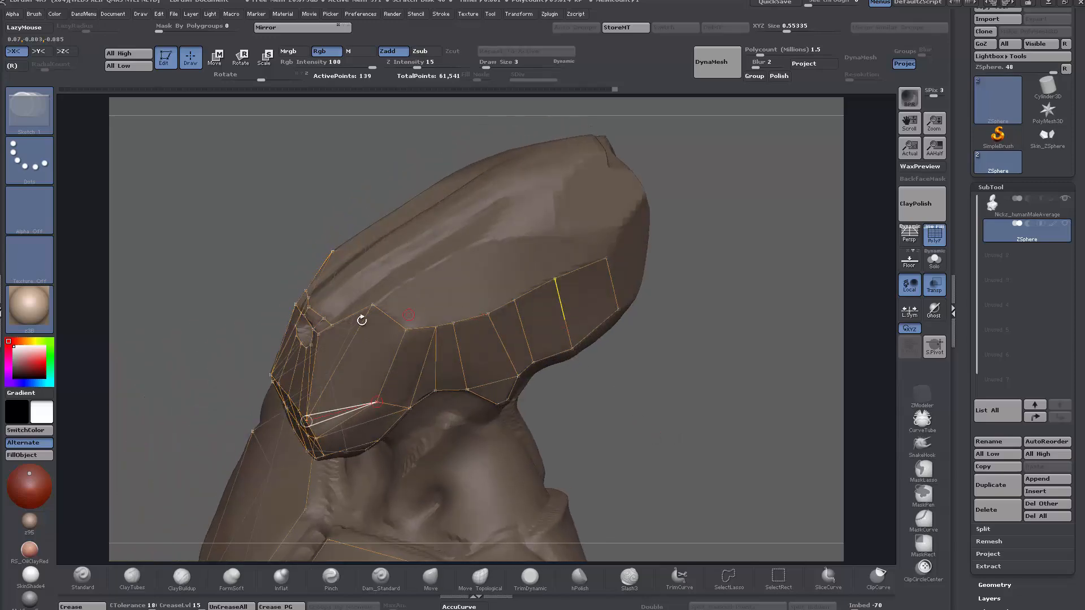
left_click(371, 304)
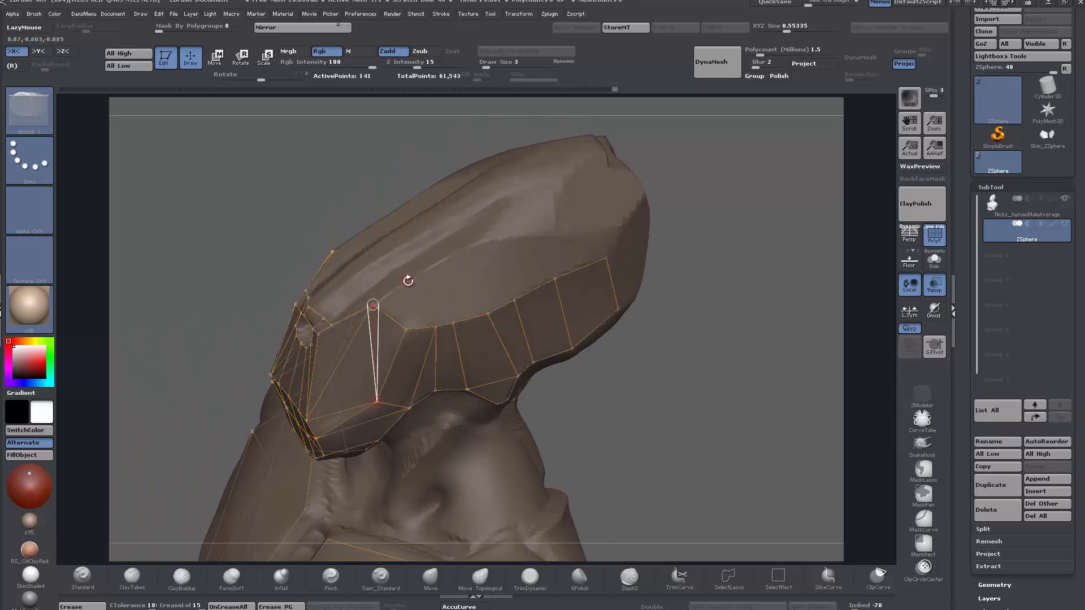
key("ctrl+z")
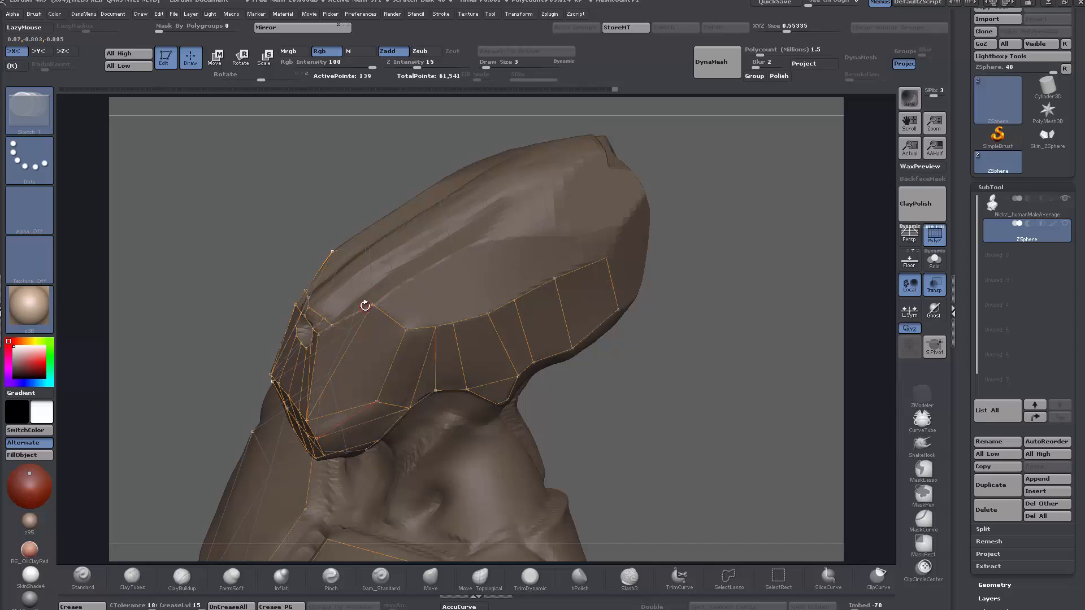
left_click(373, 306)
left_click(411, 280)
left_click(435, 325)
left_click_drag(656, 388, 570, 344)
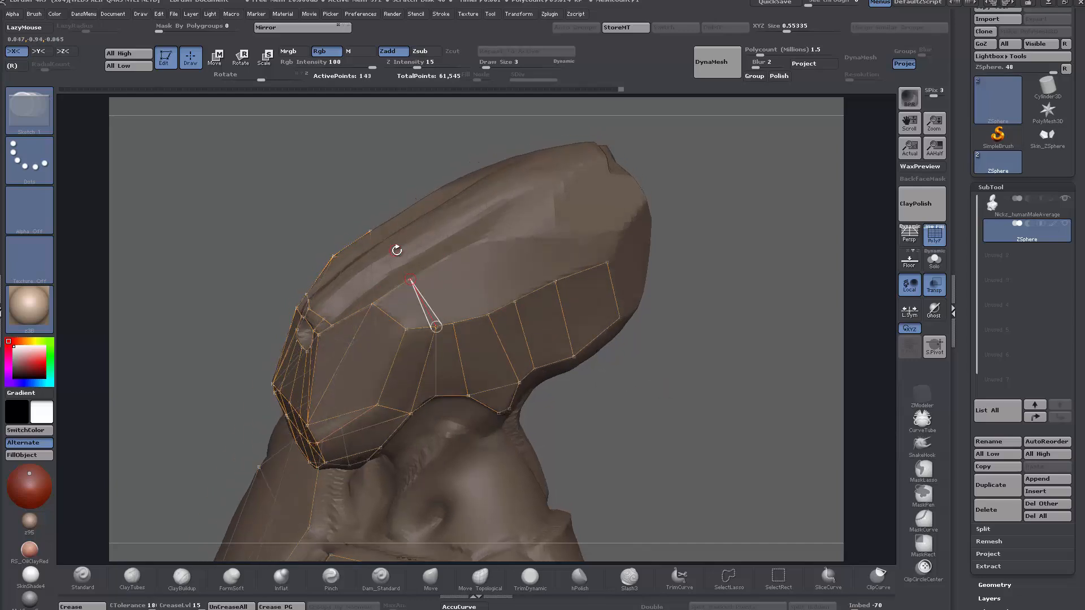
- Extend the second mirrored row along the helmet's upper side crease to the rear end of the side strip, and preview the skin
left_click(431, 266)
left_click(453, 321)
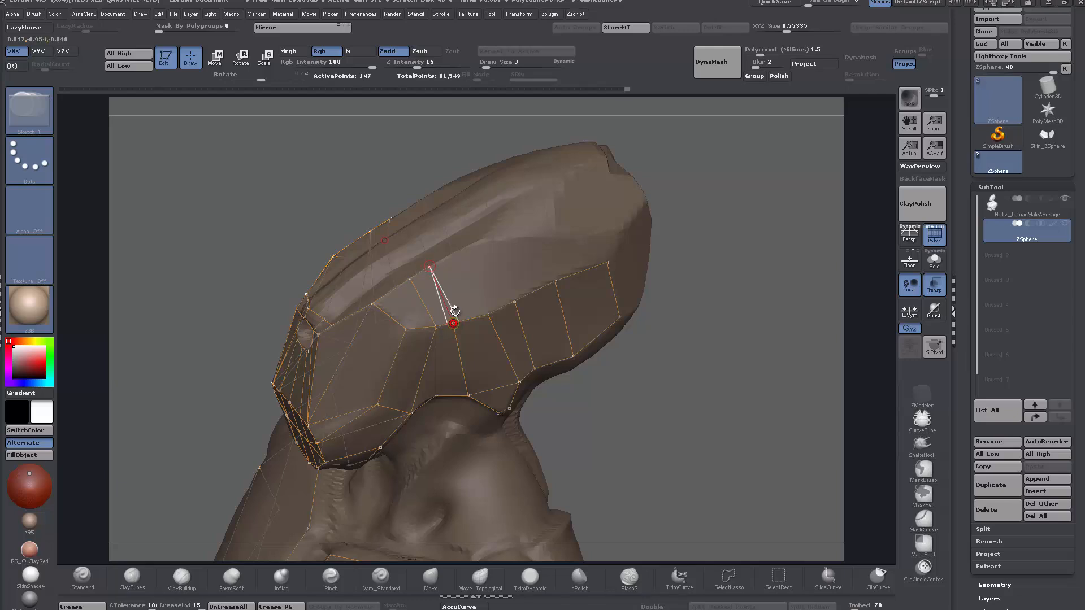
left_click(473, 247)
left_click(488, 315)
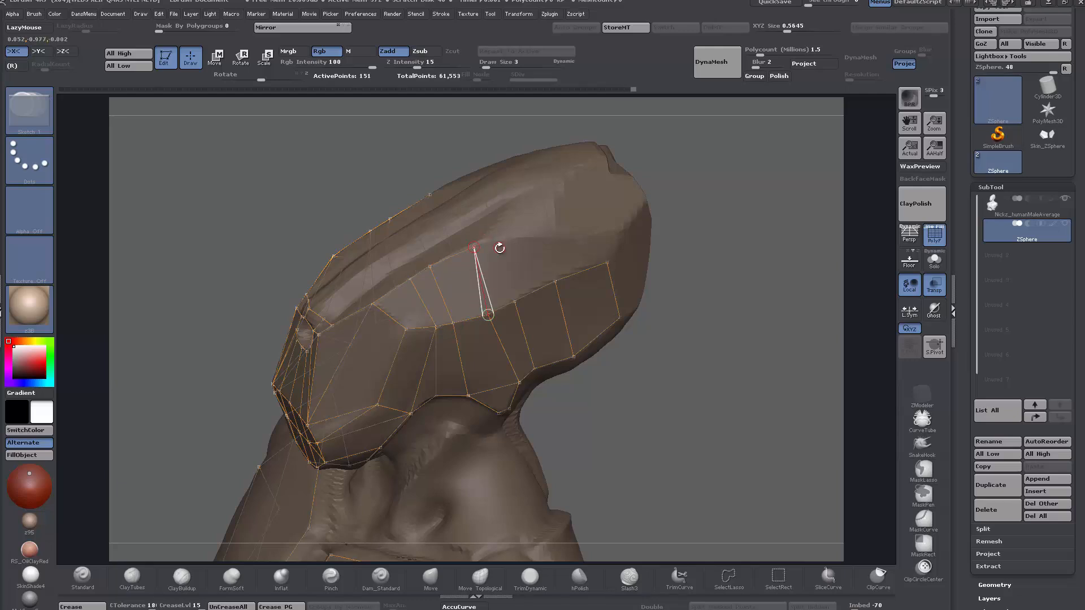
left_click(545, 236)
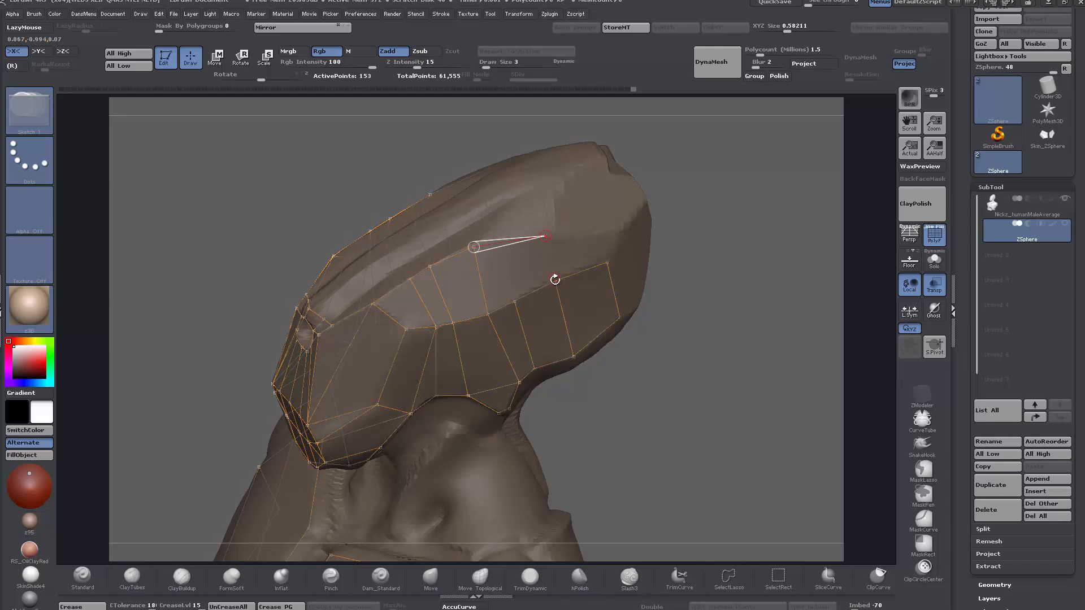
left_click(554, 281)
left_click(604, 233)
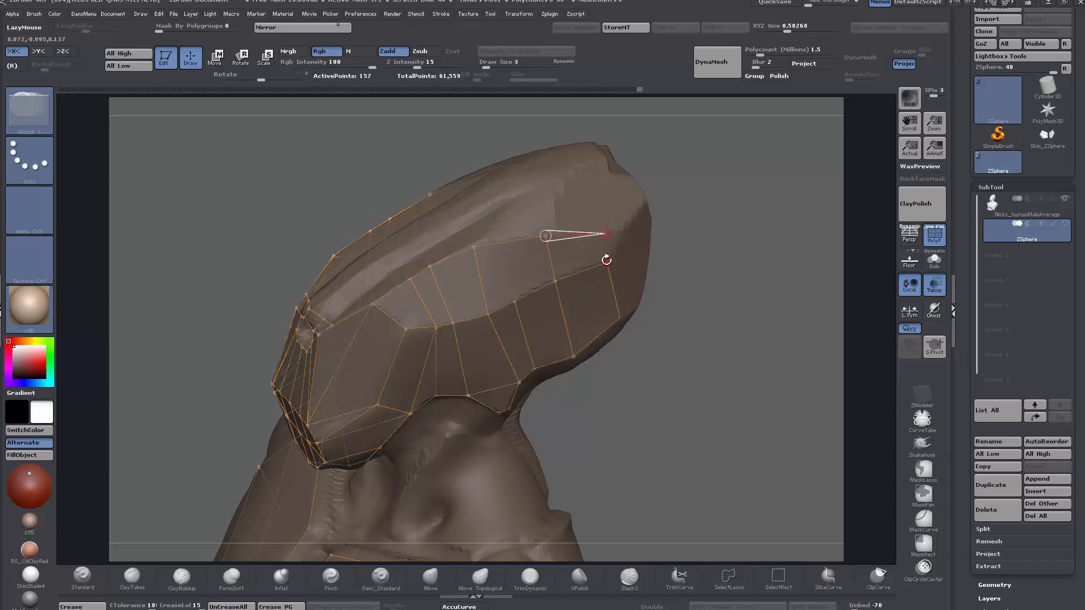
left_click(607, 261)
mouse_move(662, 344)
left_mouse_down()
mouse_move(697, 353)
mouse_move(703, 419)
mouse_move(709, 359)
mouse_move(734, 400)
mouse_move(714, 407)
left_mouse_up()
key("a")
key("a")
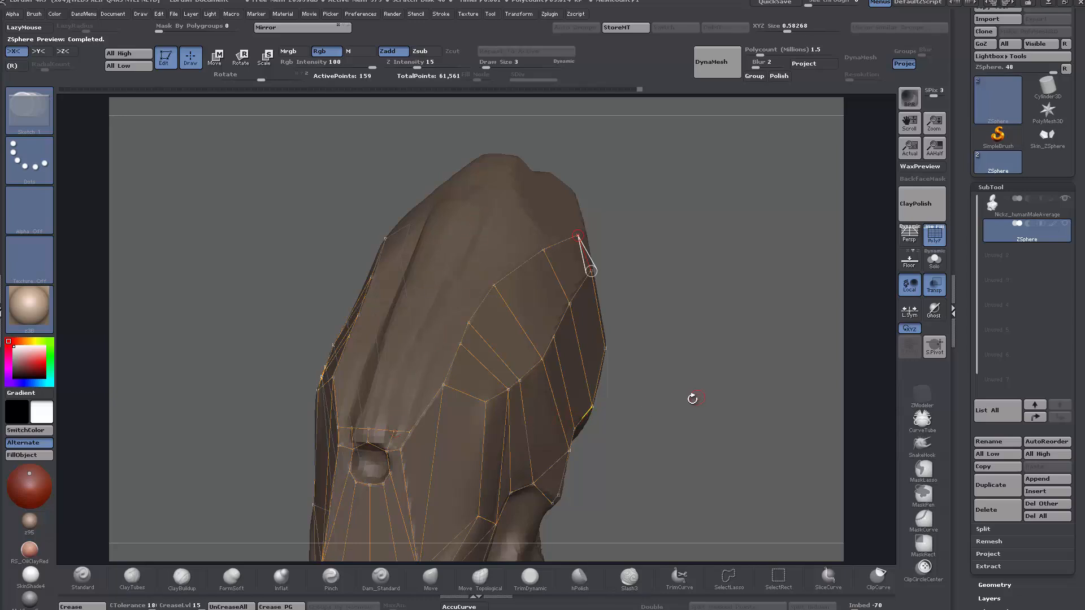
- Start a third mirrored row from the corner above the face opening, linking its first new point to the cheek panel's top peak
left_click_drag(692, 400, 698, 399)
left_click(399, 428)
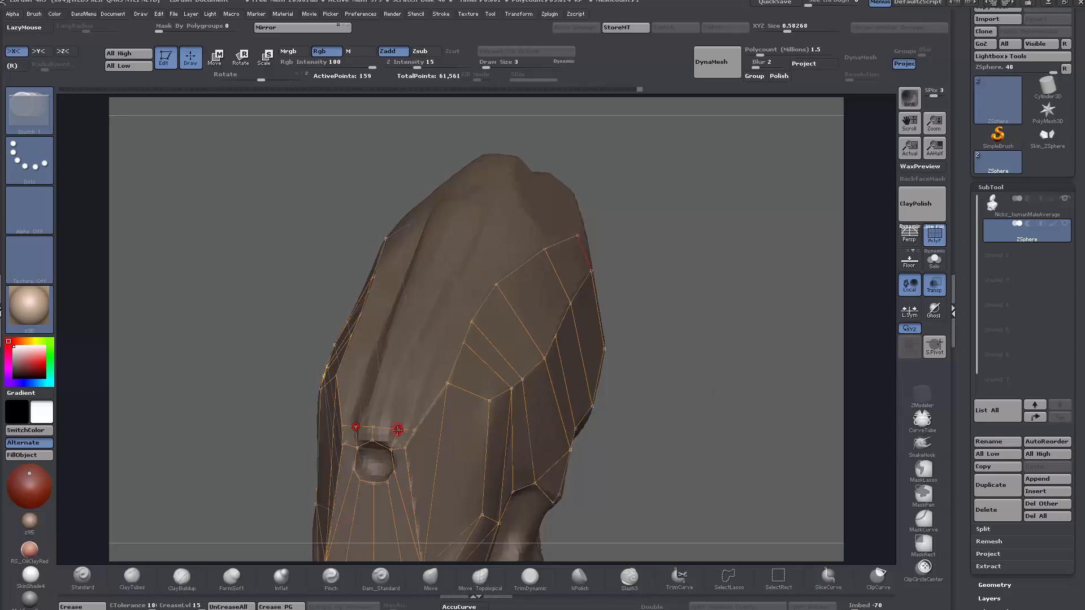
left_click(398, 430)
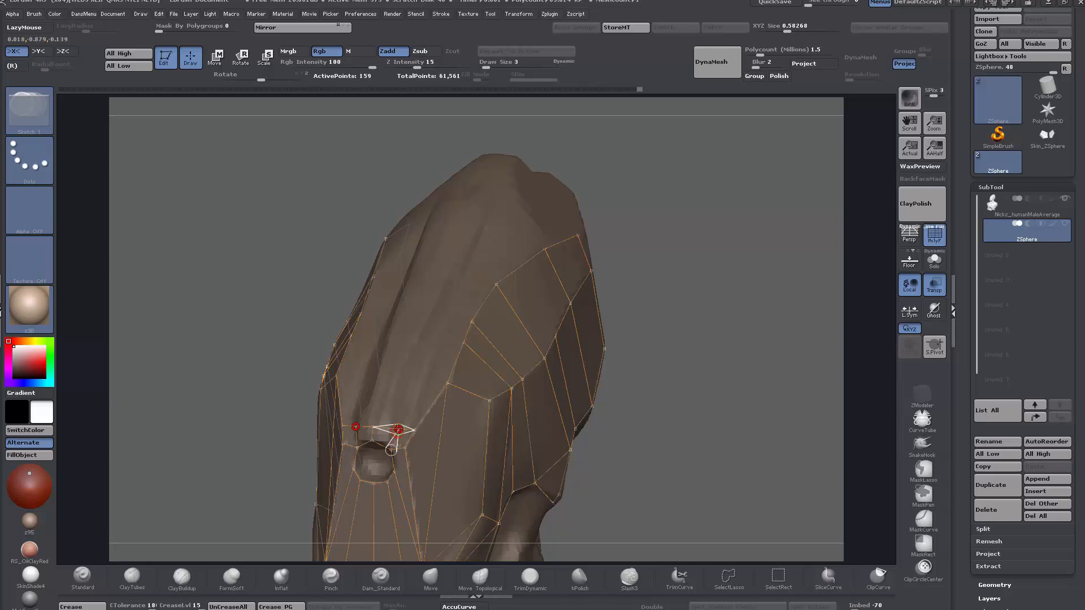
left_click(424, 360)
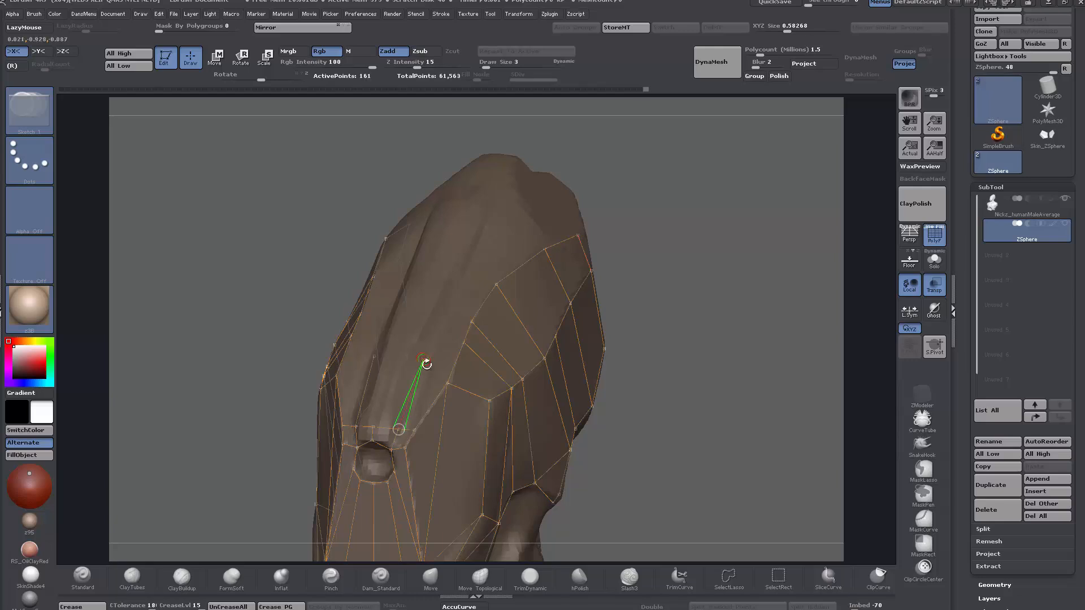
left_click(447, 383)
left_click(440, 325)
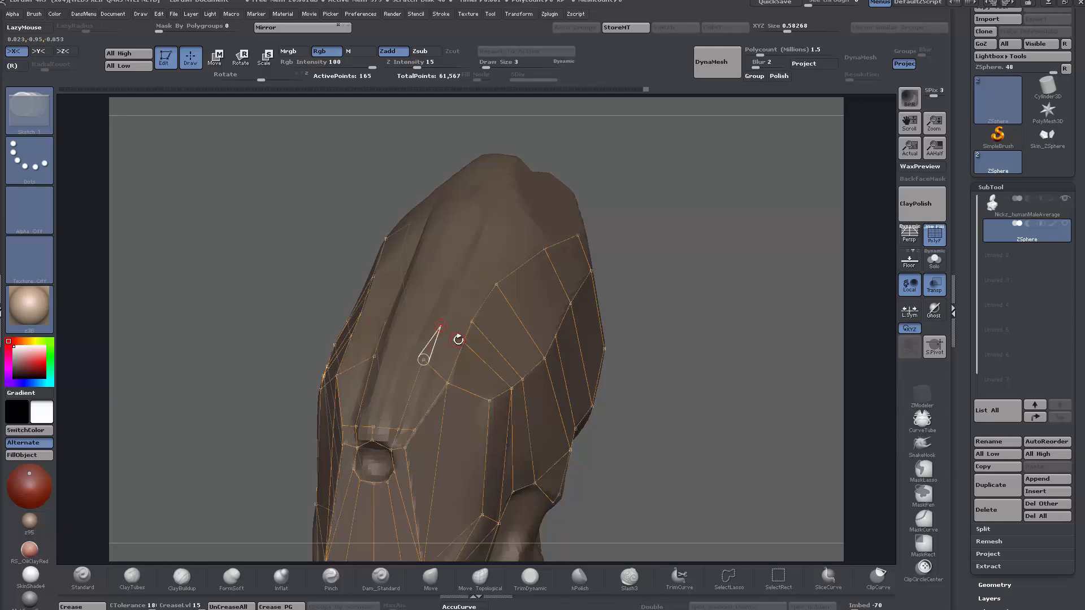
- Extend the third mirrored row up the groove beside the crown ridge, linking its new points to the upper side row
left_click(448, 300)
left_click(472, 265)
left_click(495, 285)
left_click_drag(791, 440, 720, 455)
left_click(517, 209)
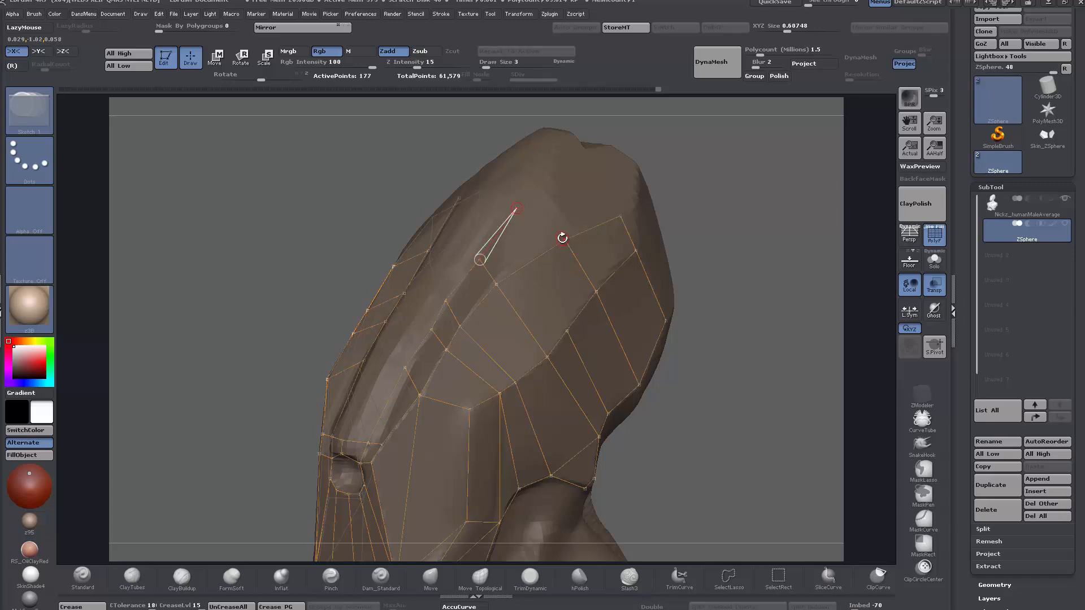
mouse_move(757, 452)
left_mouse_down()
mouse_move(734, 455)
mouse_move(765, 436)
left_mouse_up()
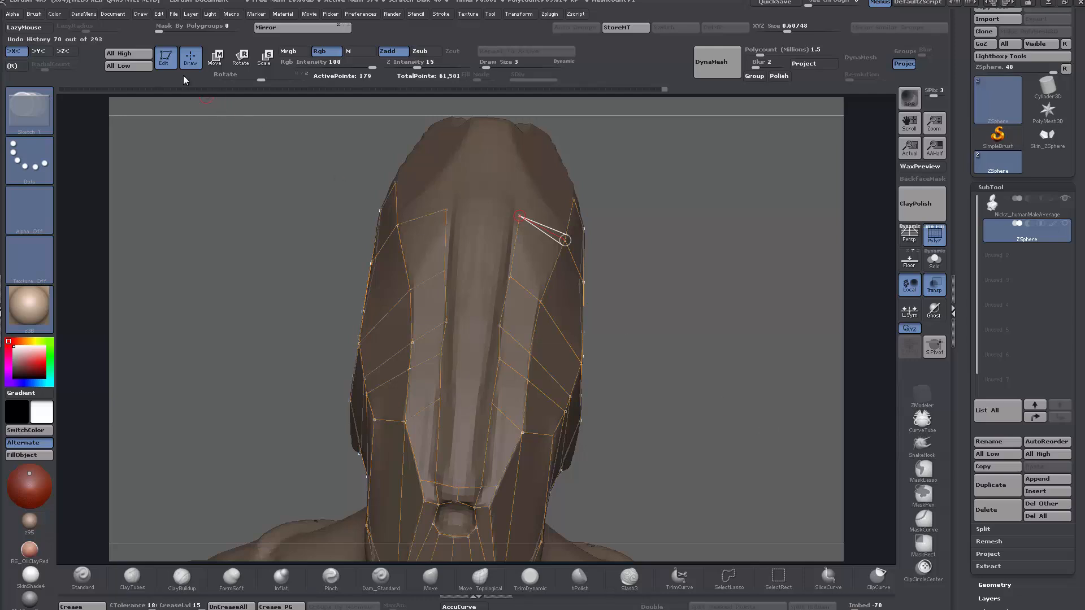
- Adjust the mirrored points along the crown groove's edge with Move
left_click(215, 56)
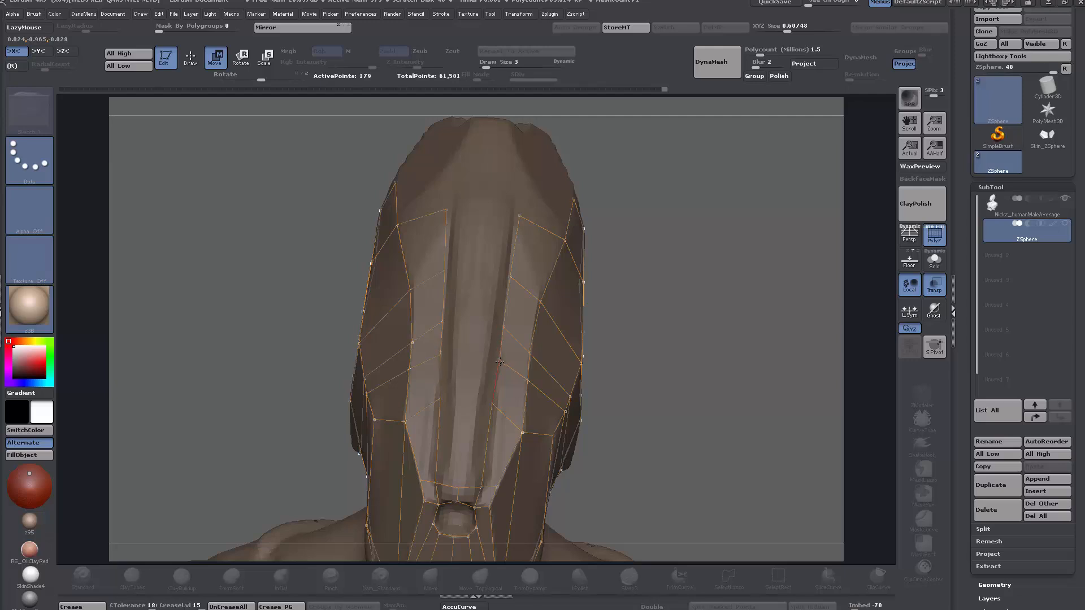
left_click(492, 403)
left_click_drag(485, 487, 611, 477)
left_click_drag(297, 198, 315, 284)
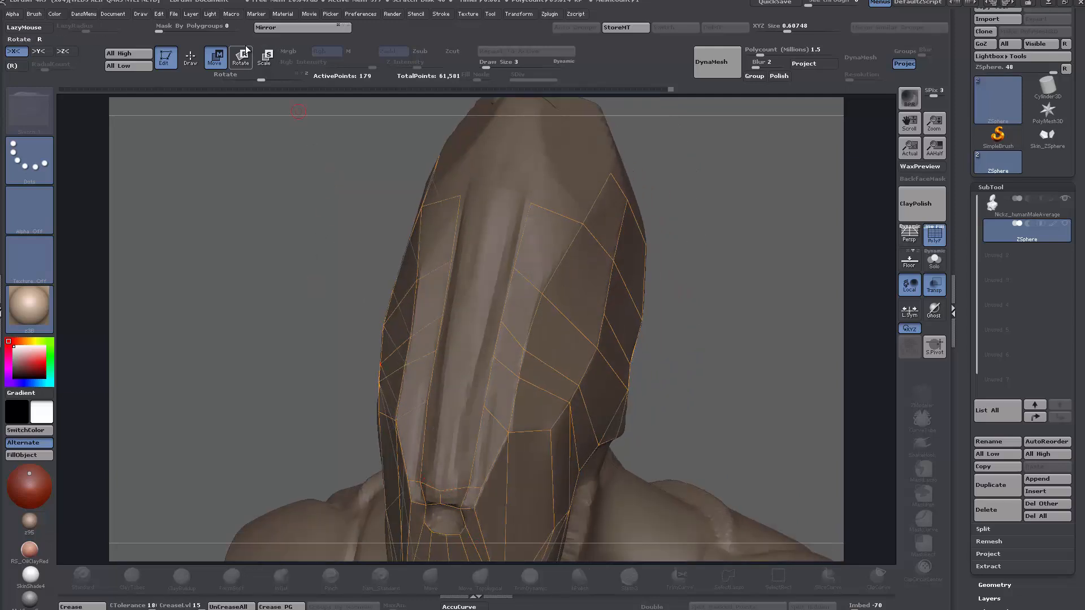
- Draw two centre points up the ridge from above the face opening and link the upper one to the groove row
left_click(191, 57)
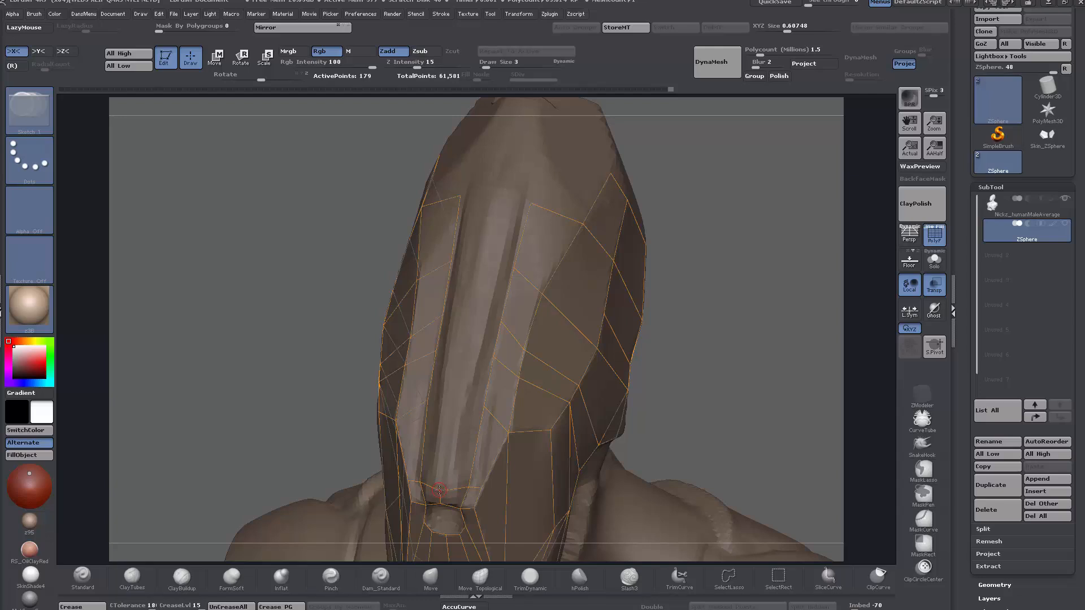
left_click(441, 491)
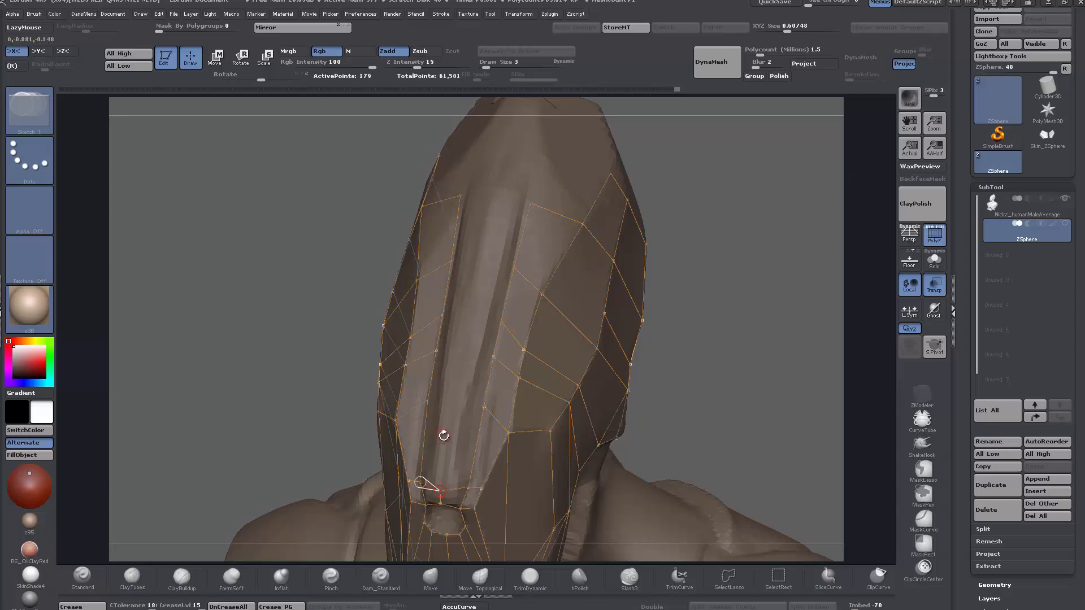
left_click(453, 402)
left_click(462, 352)
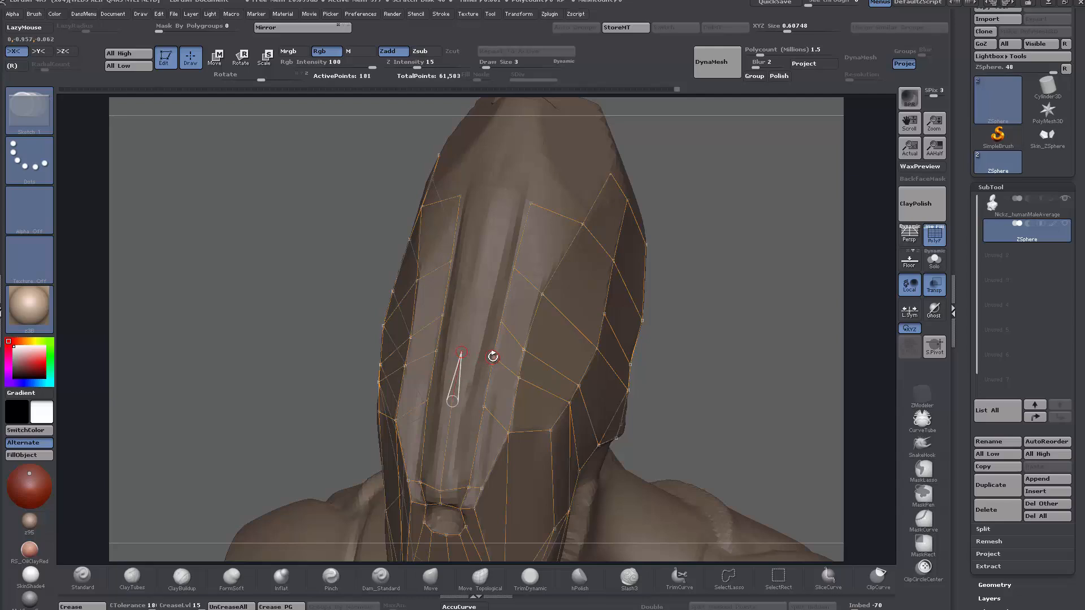
left_click(493, 356)
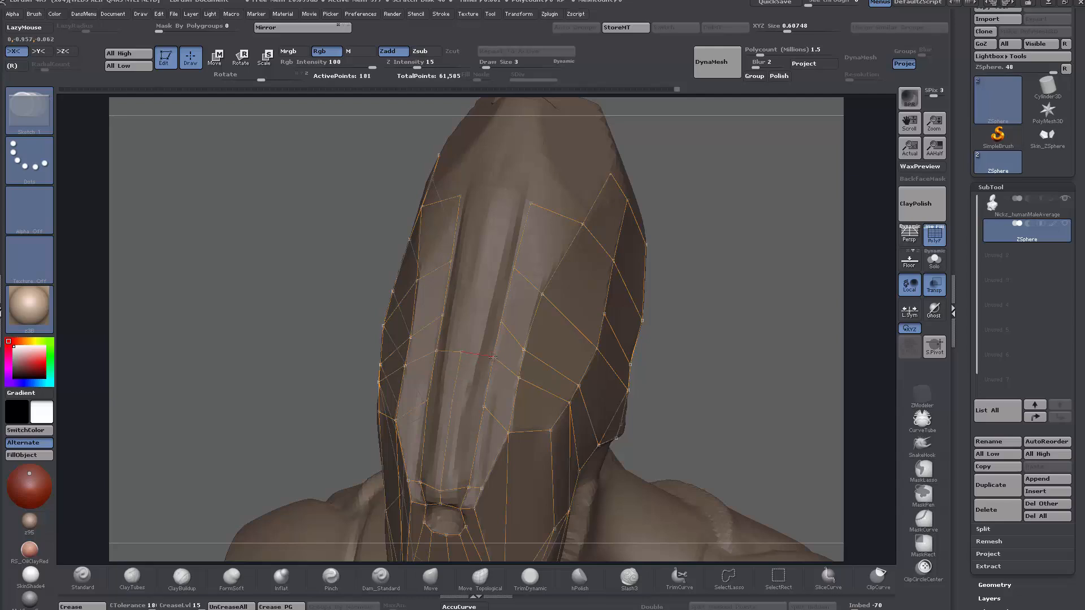
- Extend the ridge's centre line with three more points, link it to the groove row's top corner, and preview the skin
left_click(469, 315)
left_click(479, 264)
left_click(491, 201)
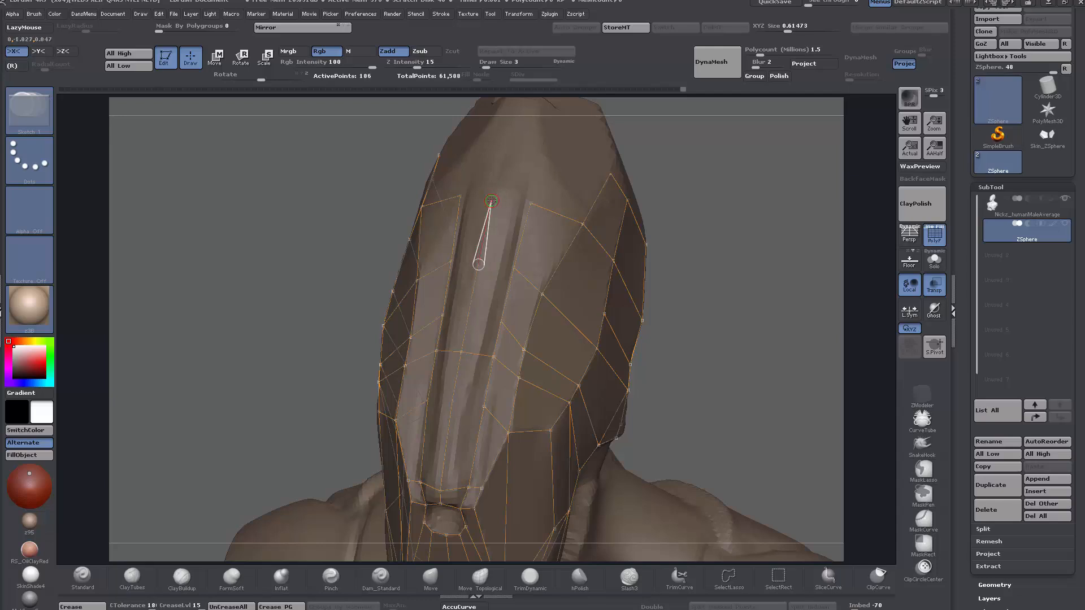
left_click(531, 202)
left_click_drag(772, 375, 774, 385)
key("a")
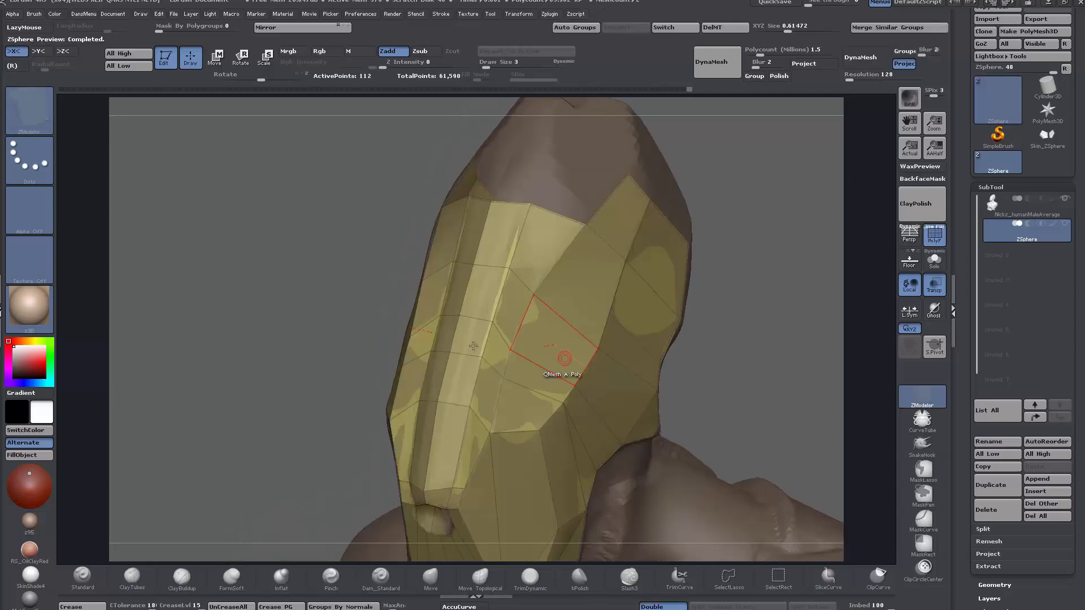
key("a")
- Link the ridge's centre line to a new centre point with mirrored corners at the crown's notch edge, undoing the last side point
left_click(440, 314)
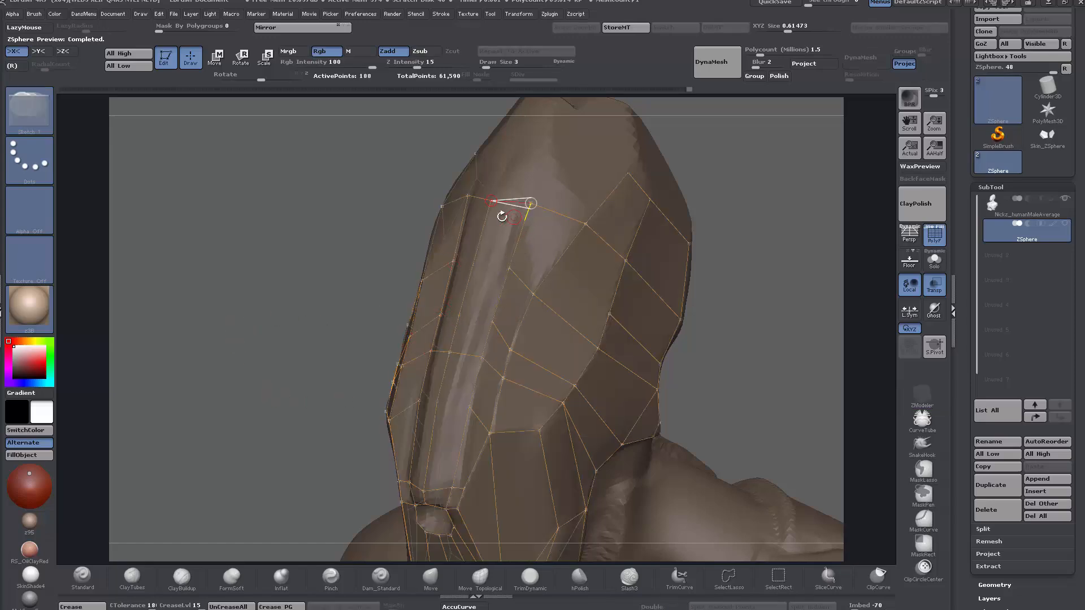
left_click_drag(261, 358, 288, 310)
key("a")
key("a")
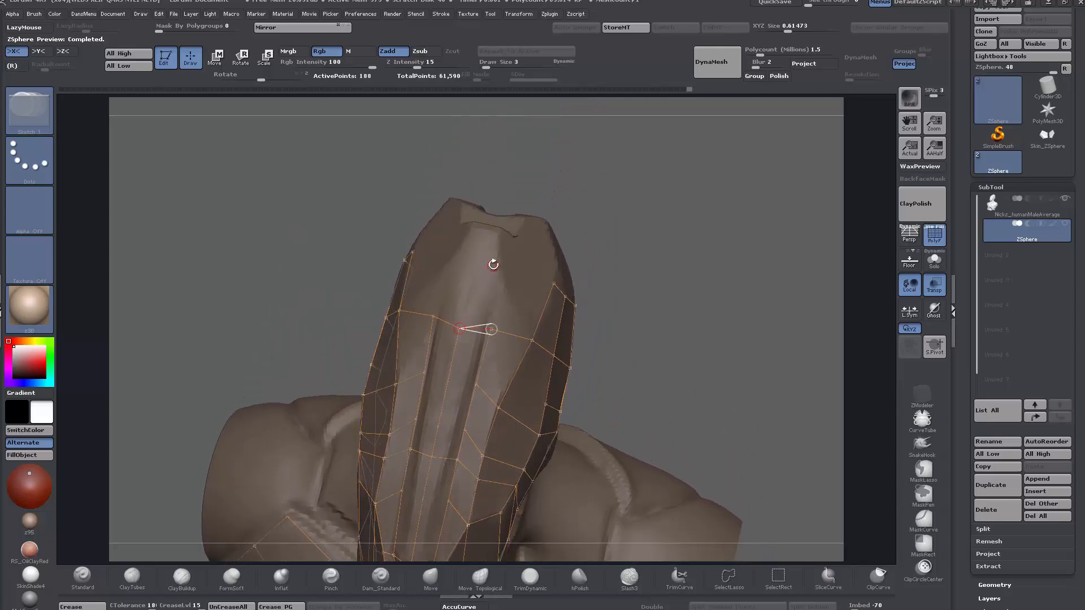
left_click(485, 227)
left_click(488, 327)
left_click_drag(654, 356, 648, 358)
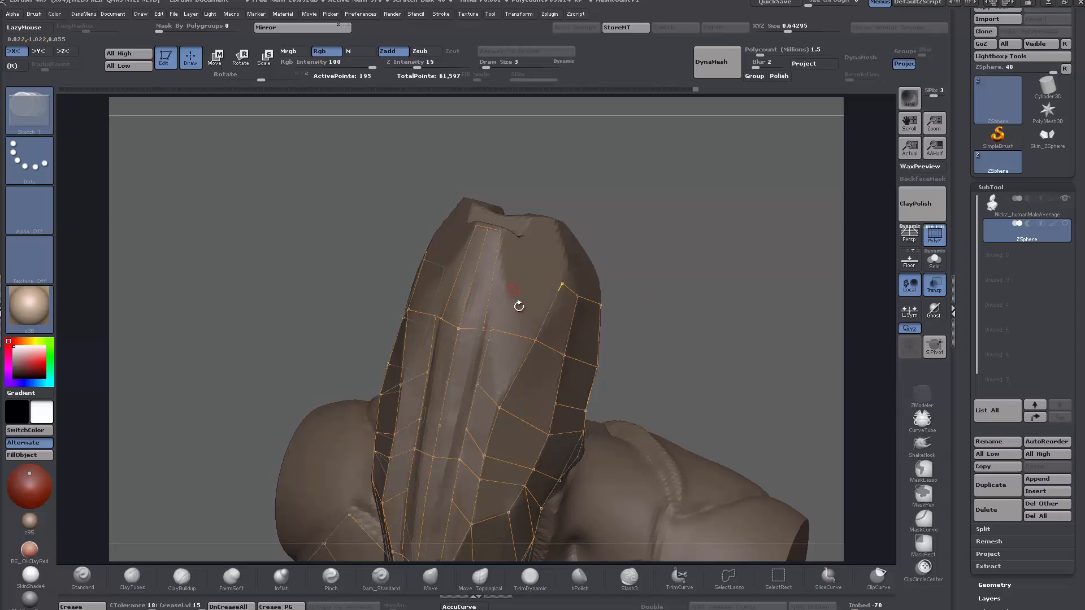
key("ctrl+z")
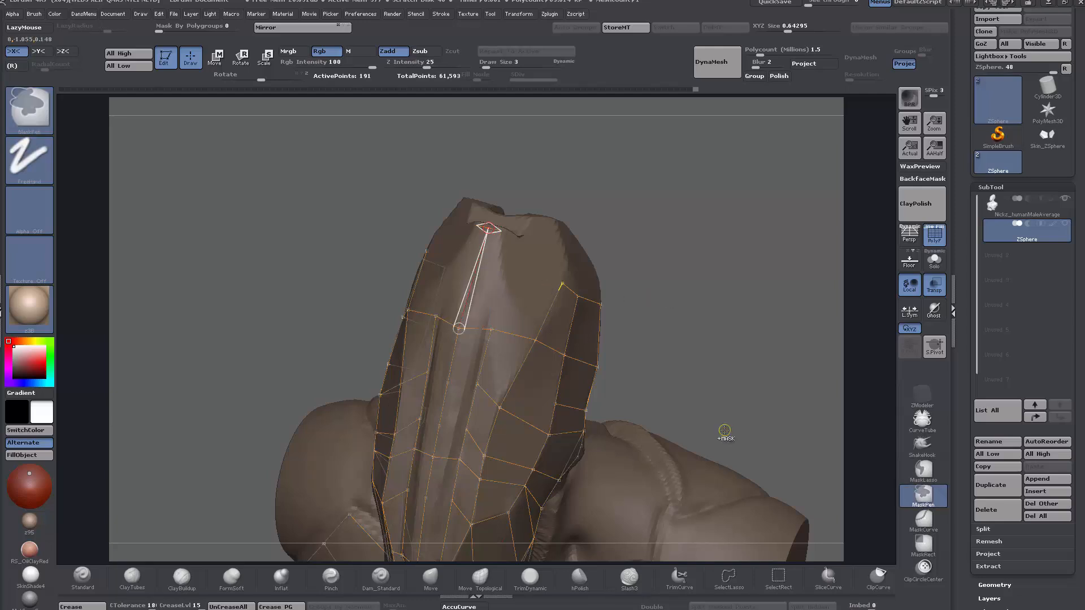
- Add a mirrored point partway down the tapered ridge top and link it to the notch corner and the groove row's top corner
left_click_drag(695, 363, 483, 224)
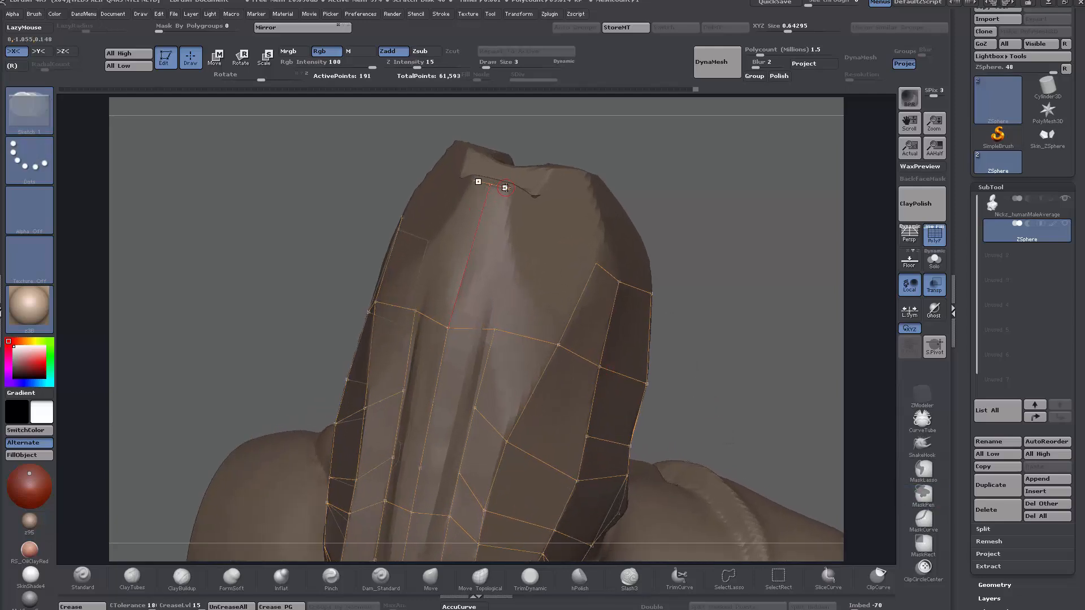
left_click(504, 188)
left_click(515, 282)
left_click(494, 329)
mouse_move(748, 351)
left_mouse_down()
mouse_move(655, 356)
mouse_move(756, 354)
mouse_move(741, 353)
left_mouse_up()
- Try to add a centre point midway up the tapered ridge top and link it to the centre point below
left_click(463, 276)
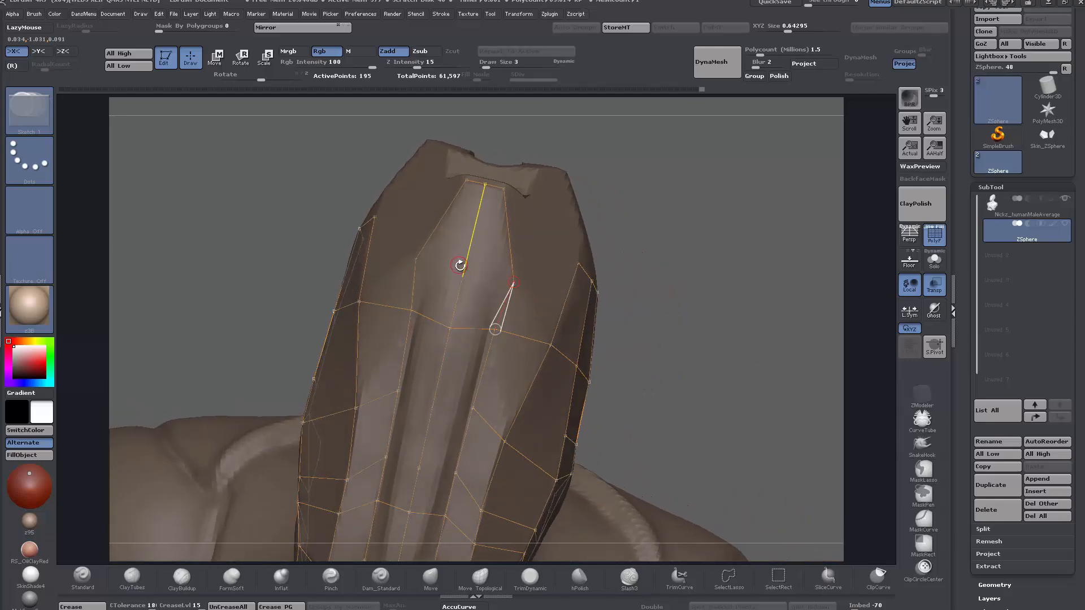
left_click_drag(715, 392, 702, 397)
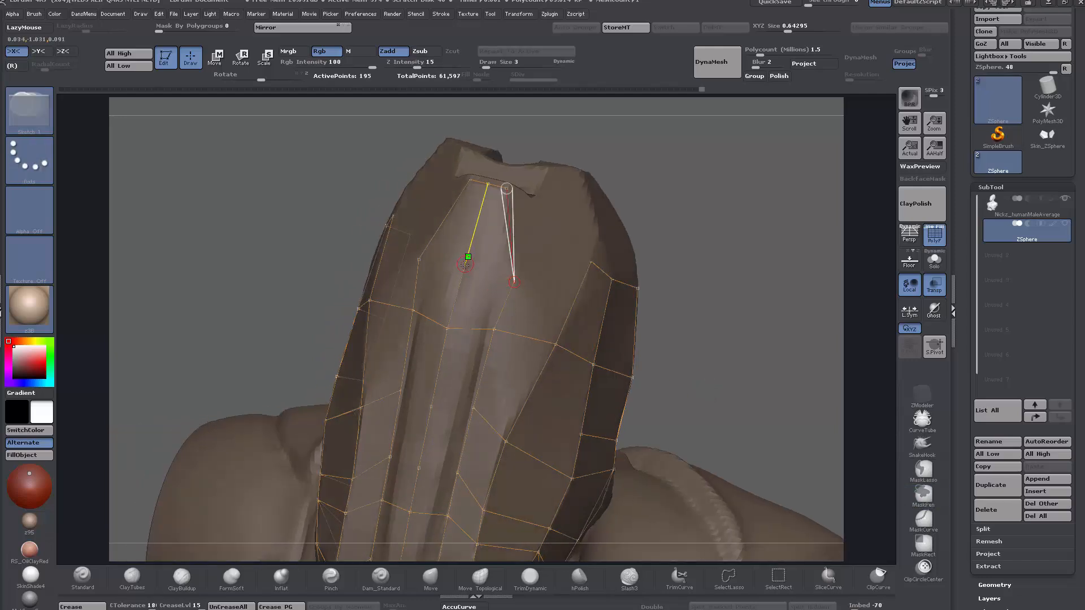
left_click(468, 258)
left_click(446, 328)
left_click_drag(791, 374, 800, 386)
key("ctrl+z")
key("ctrl+z")
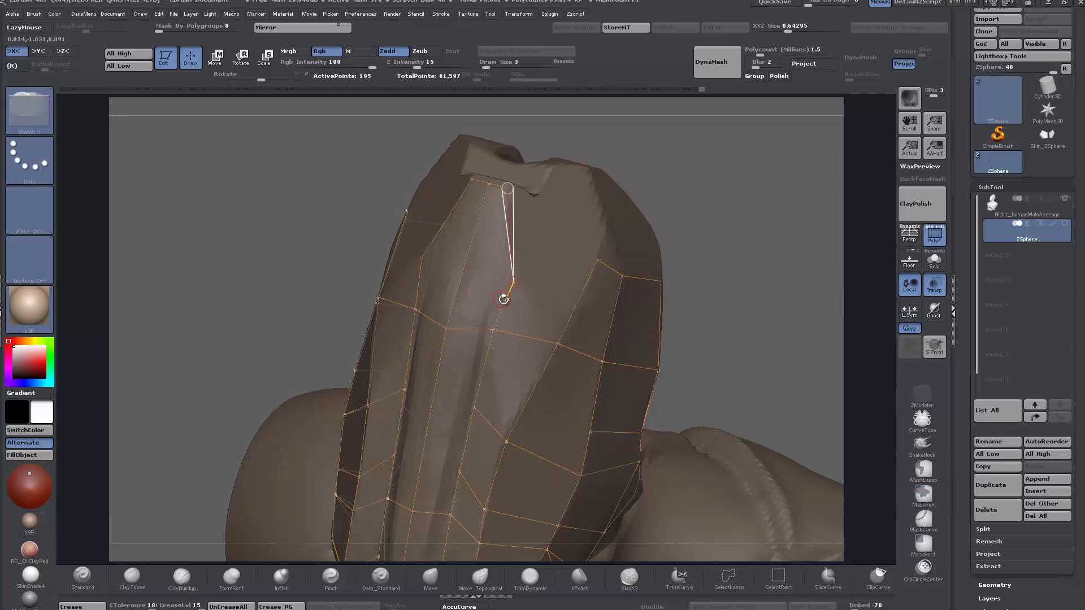
- Add a centre point midway up the tapered ridge top, link it to the mirrored side point, and preview the skin
left_click(468, 259)
left_click(511, 282)
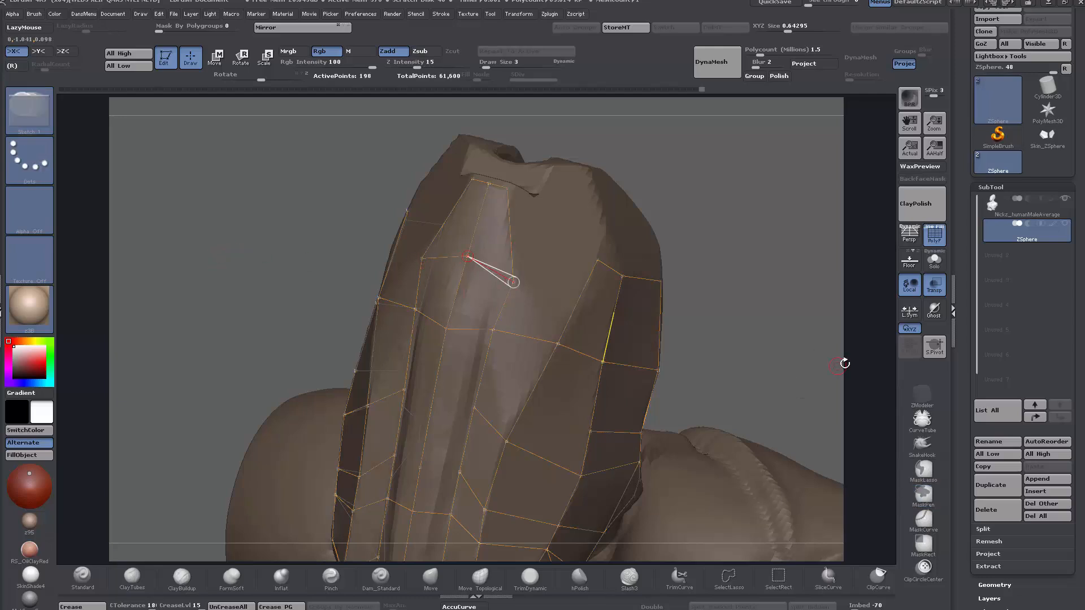
left_click_drag(813, 329, 799, 308)
key("a")
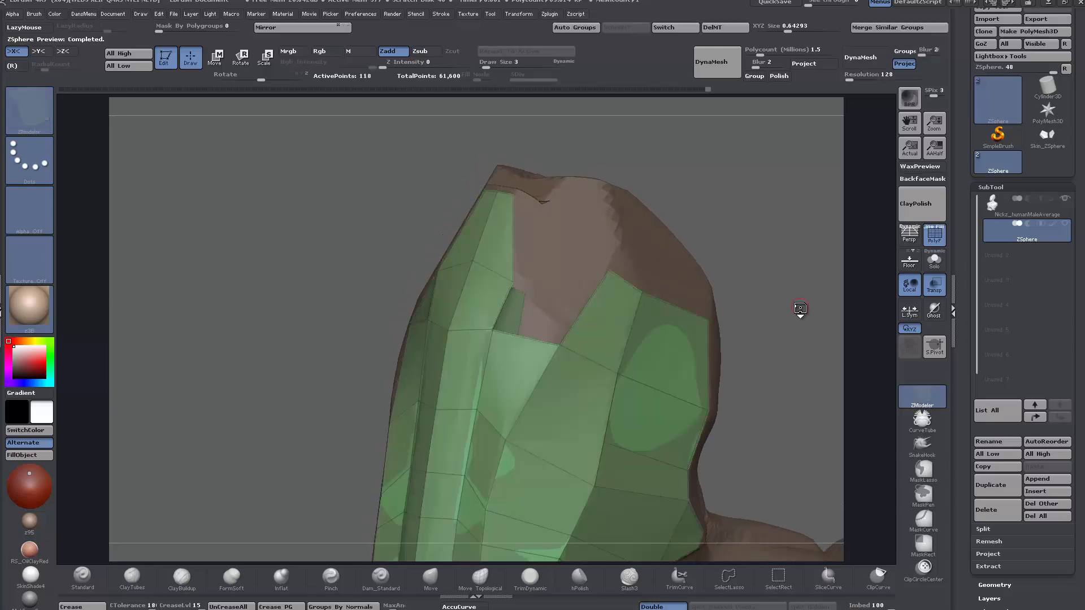
key("a")
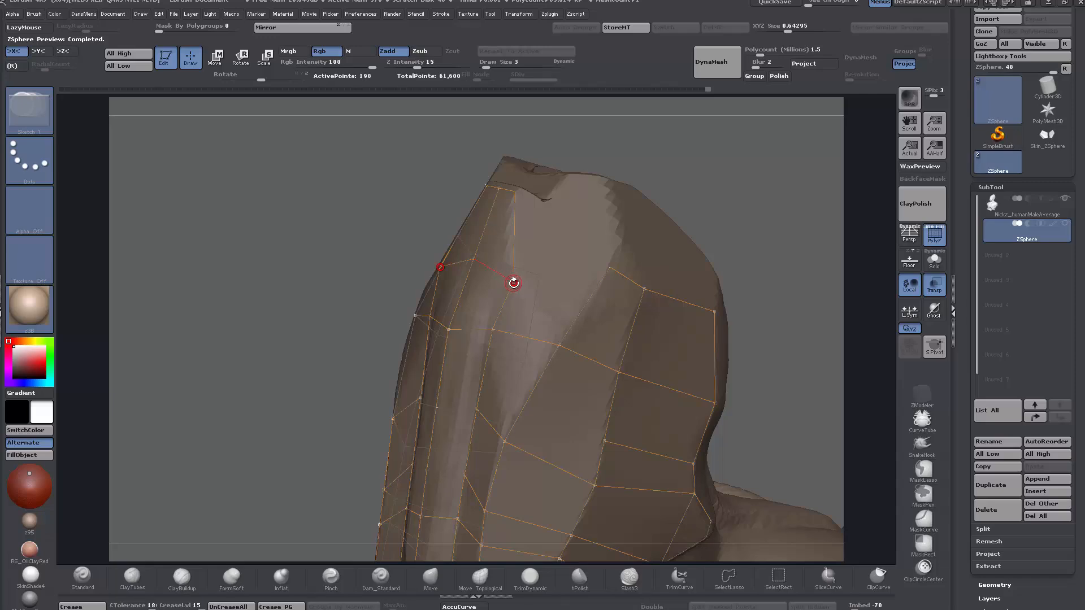
- Link the mirrored point beside the tapered ridge top to the upper side row's peak
left_click(513, 283)
left_click(610, 268)
left_click_drag(297, 260, 444, 188)
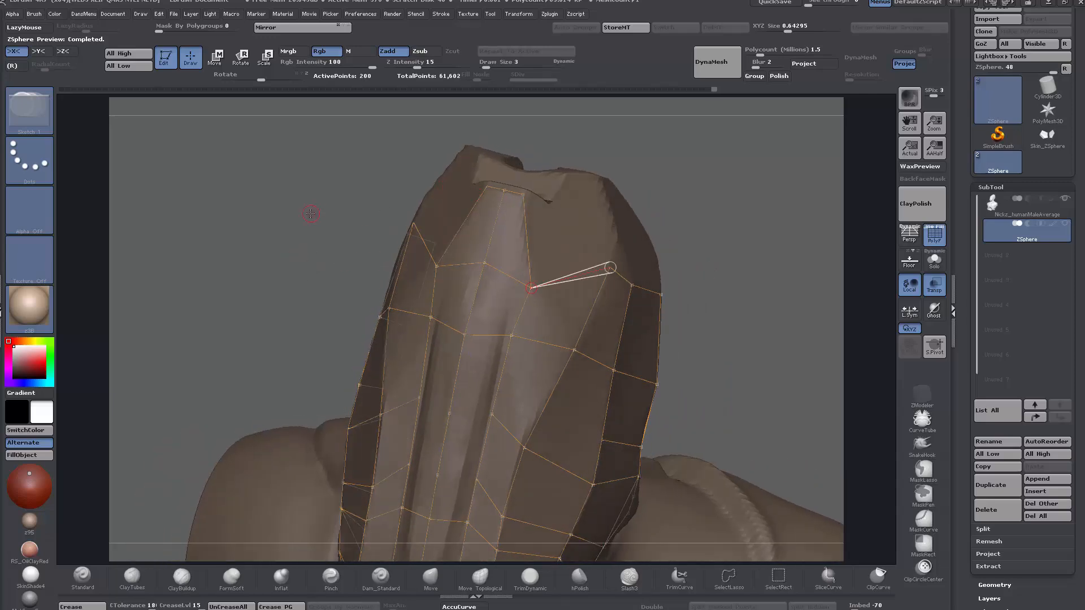
left_click_drag(310, 213, 579, 190)
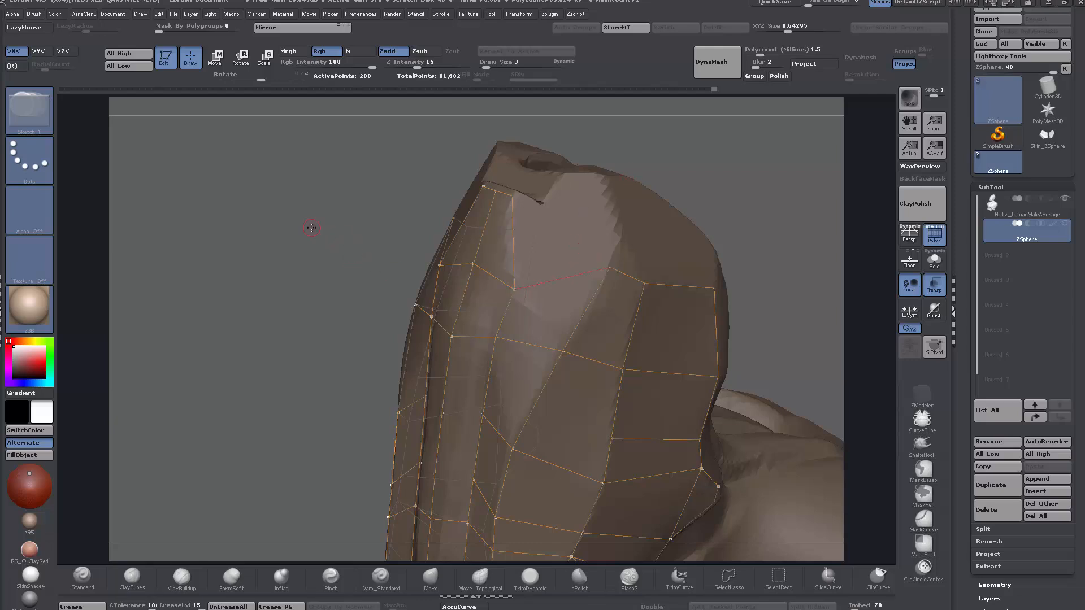
- Outline the crown's upper side facet with mirrored points up its rear edge and around the notch, closing it at the ridge-side point
left_click(608, 267)
left_click(618, 236)
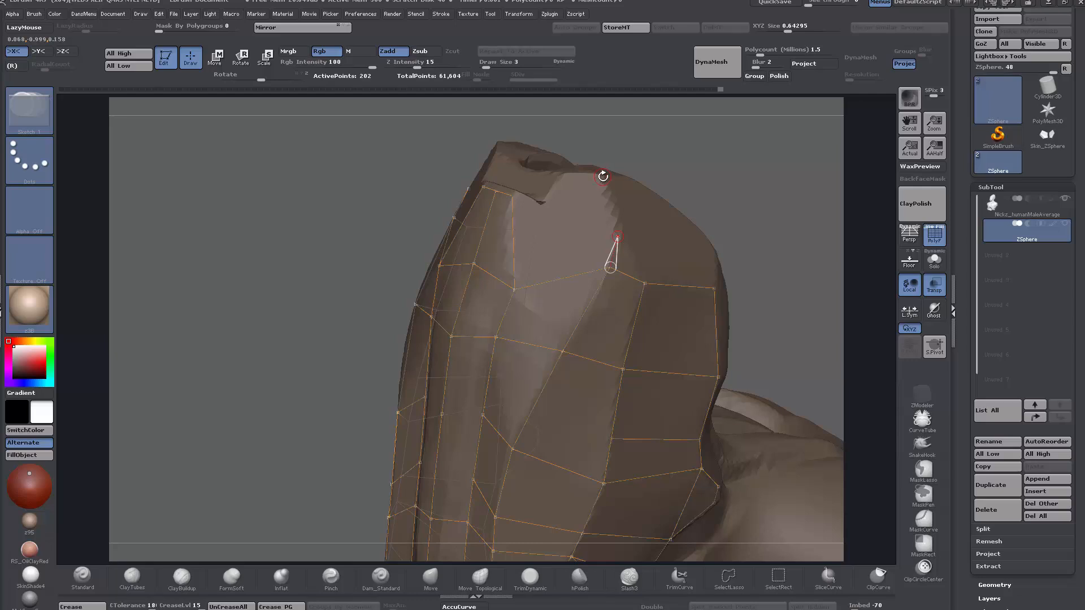
left_click(603, 176)
left_click(557, 181)
left_click(540, 205)
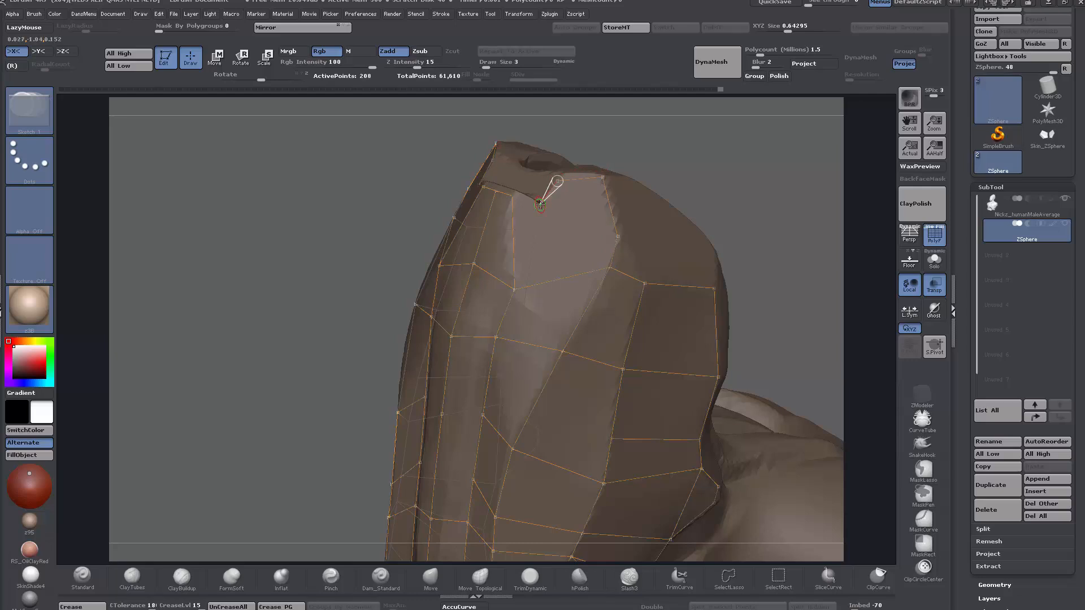
left_click(515, 288)
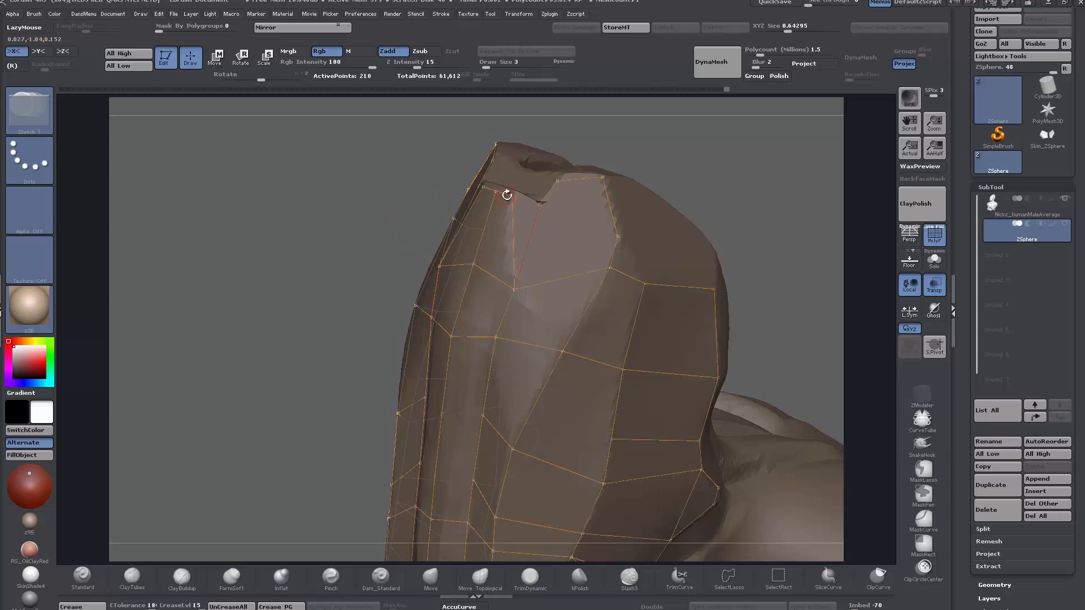
- Connect the crown notch's corner to the mirrored points along the ridge's top edge, and preview the resulting skin
left_click(541, 205)
left_click(511, 197)
left_click(496, 192)
left_click_drag(384, 227, 331, 253)
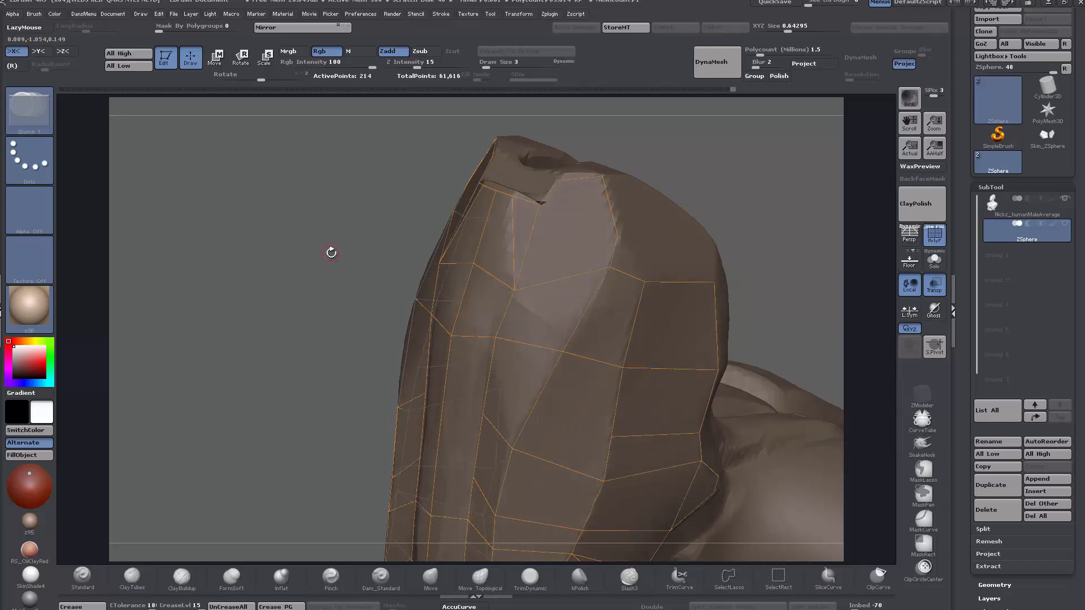
left_click(618, 235)
left_click_drag(770, 157, 776, 171)
key("a")
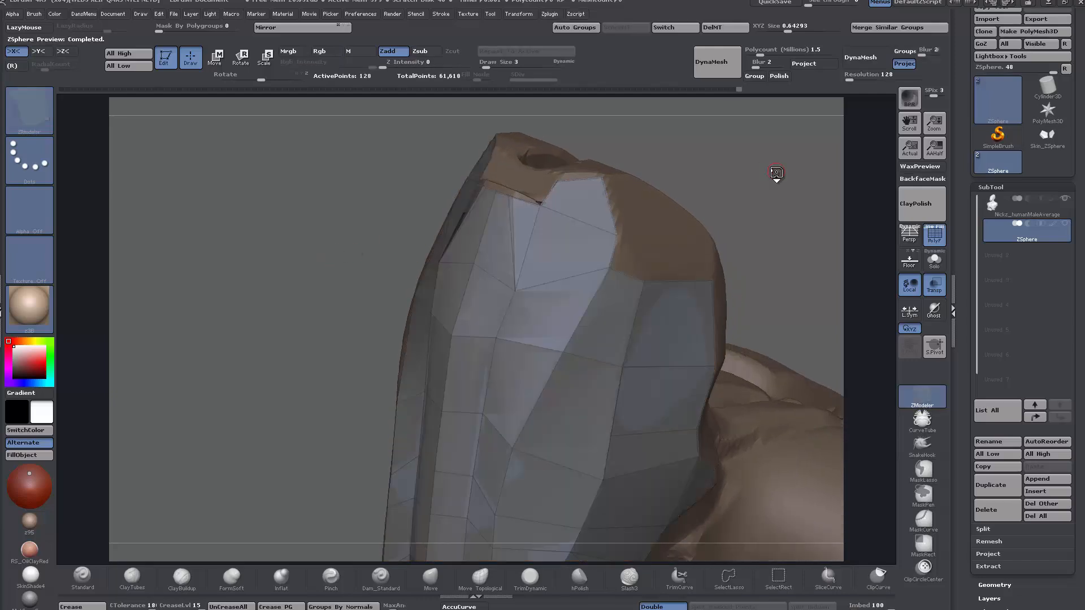
left_click_drag(344, 258, 354, 254)
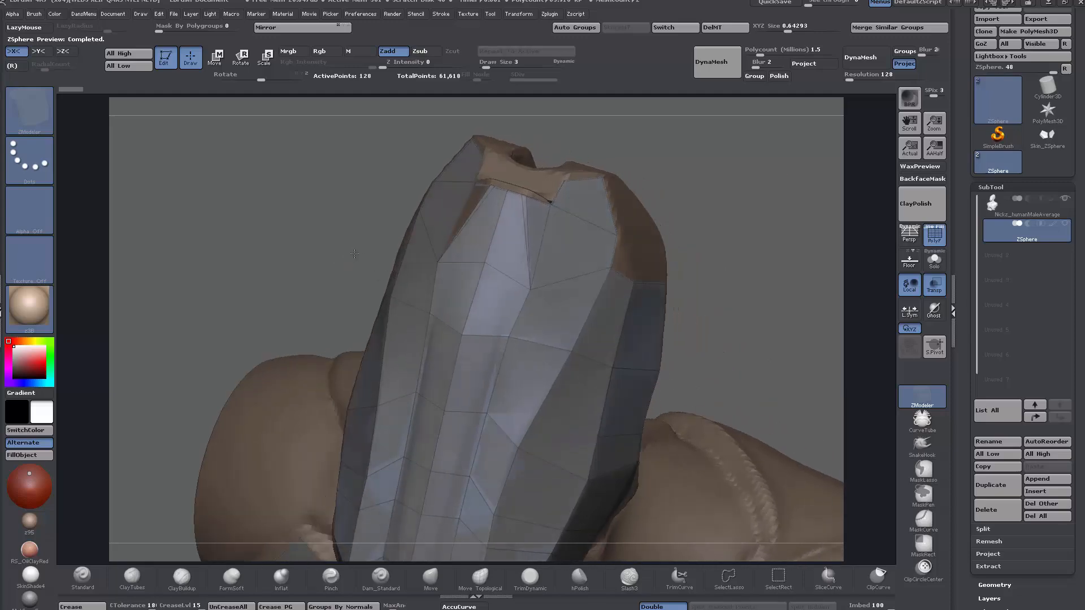
key("a")
- Preview the full ZSphere topology on the bust and generate an adaptive skin mesh from it
left_click_drag(315, 204, 718, 375)
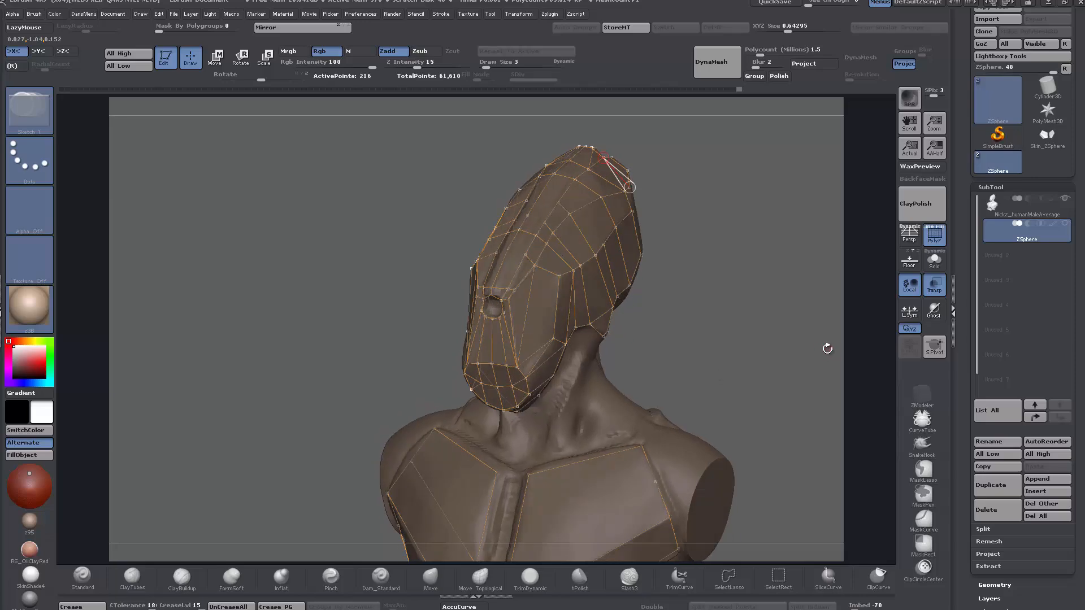
key("a")
mouse_move(818, 344)
left_mouse_down()
mouse_move(736, 361)
mouse_move(780, 340)
mouse_move(709, 371)
mouse_move(721, 357)
mouse_move(707, 334)
mouse_move(721, 337)
left_mouse_up()
key("a")
key("ctrl+shift")
key("ctrl+shift+t")
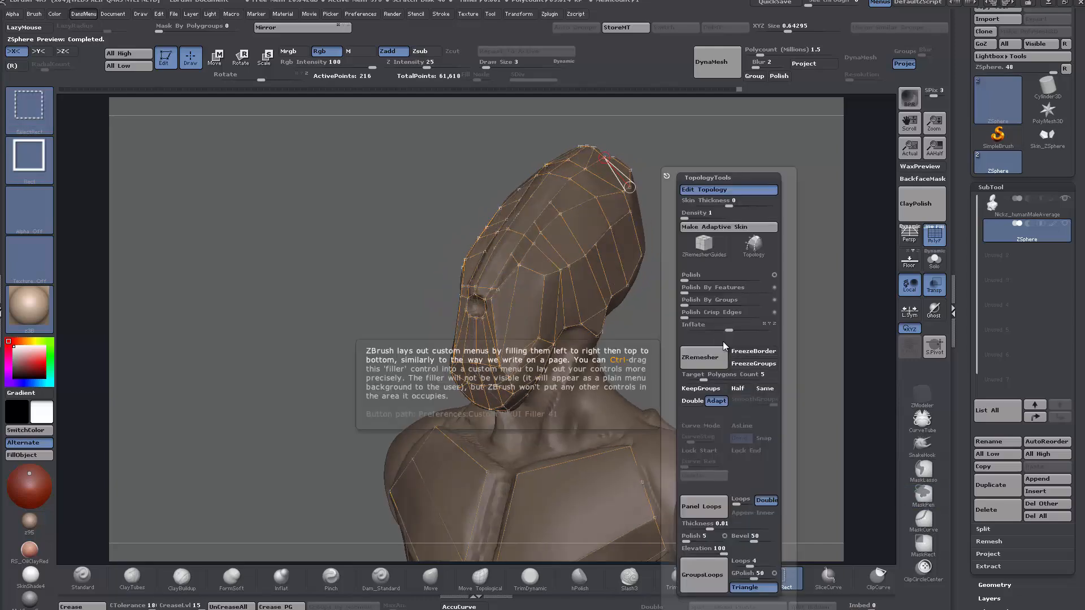
left_click(730, 226)
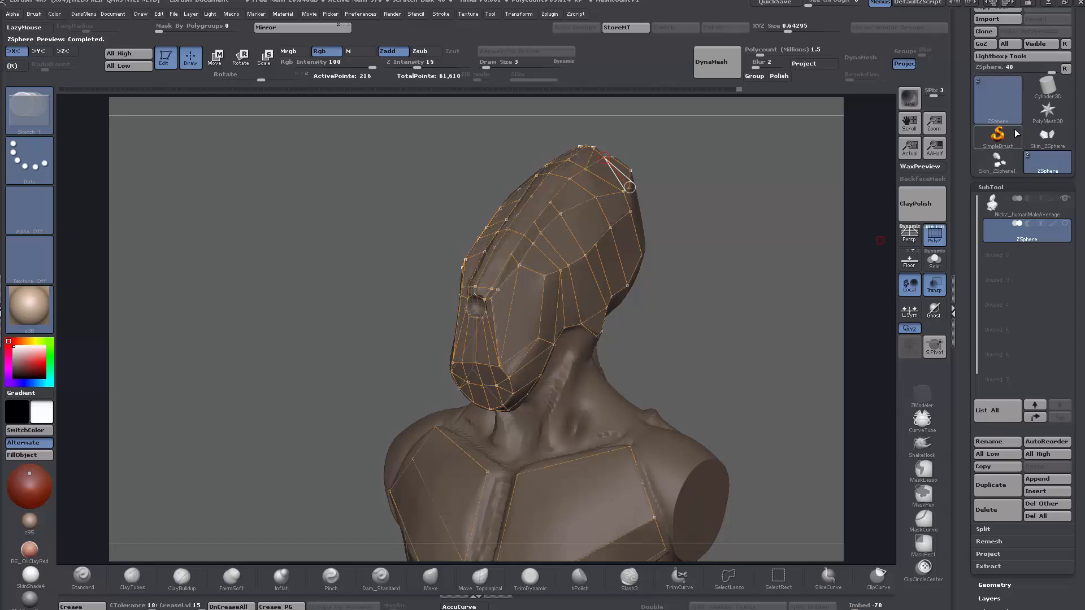
- Inspect the Skin_ZSphere1 mesh of helmet and chest plates, and compare it with the ZSphere tool's skin preview
mouse_move(1016, 117)
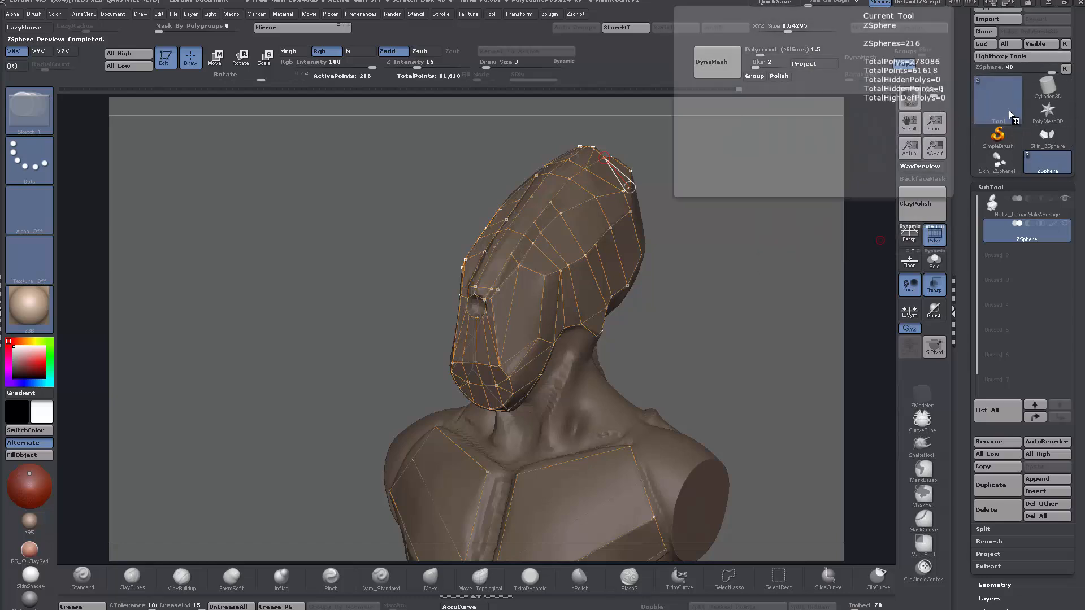
left_click(999, 164)
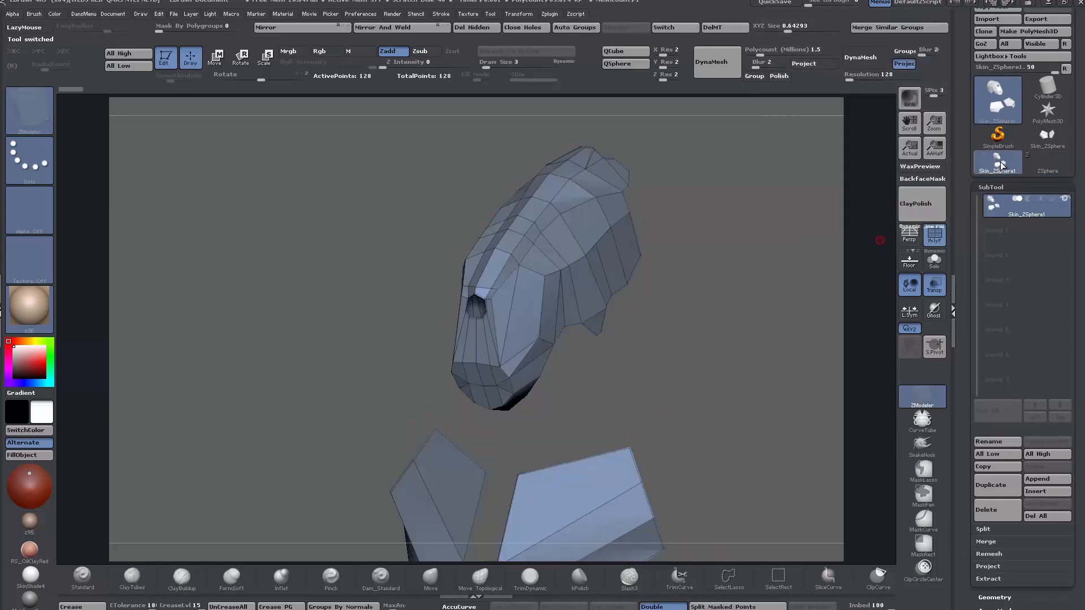
left_click_drag(873, 292, 845, 324)
left_click_drag(724, 339, 697, 232, "alt")
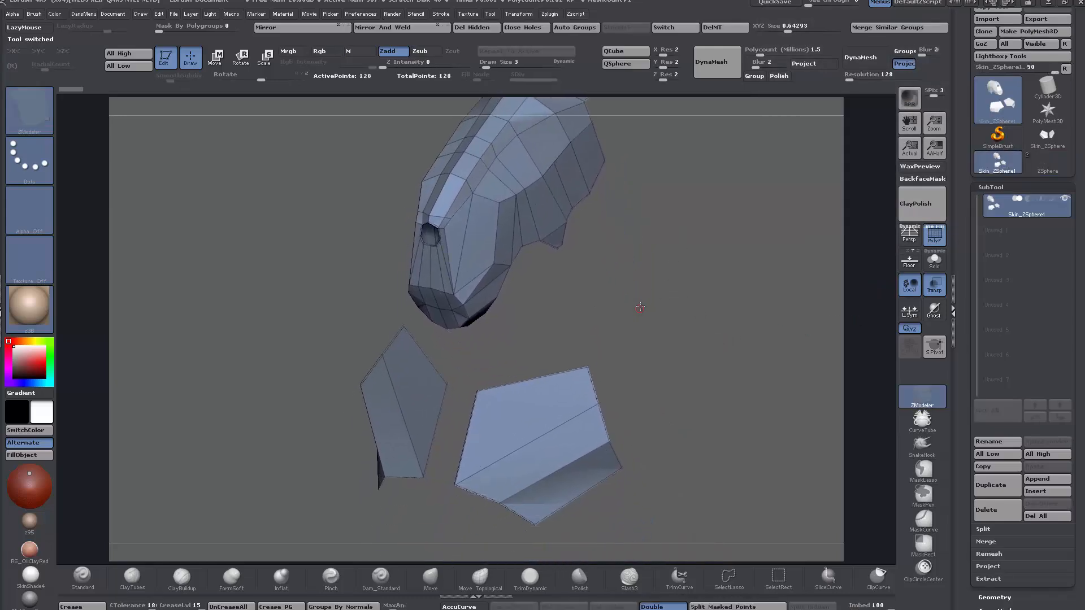
left_click_drag(641, 308, 658, 260)
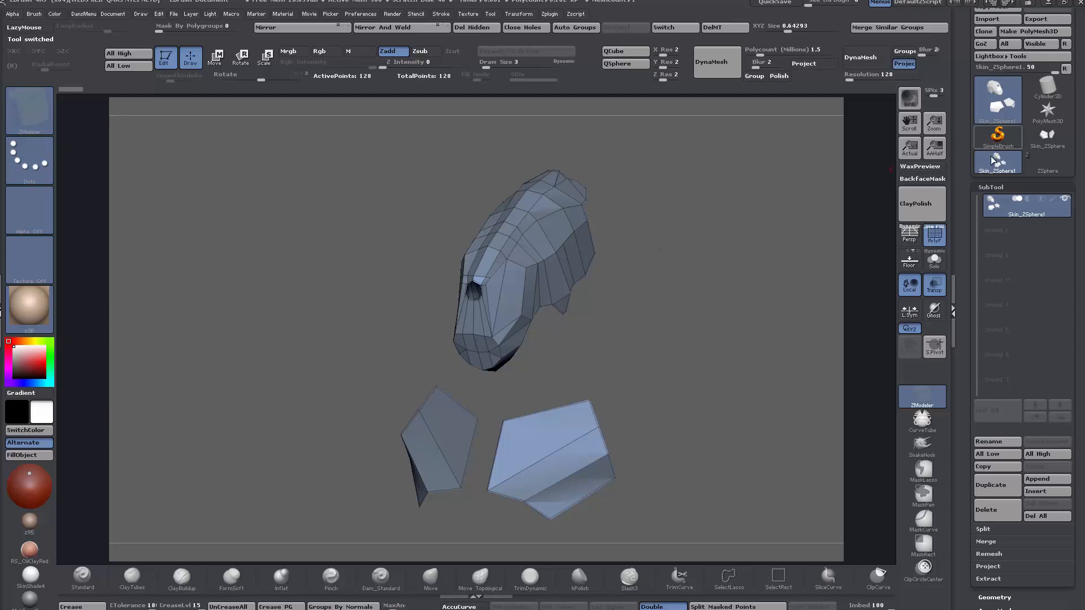
left_click(1029, 170)
left_click_drag(753, 329, 758, 329)
key("a")
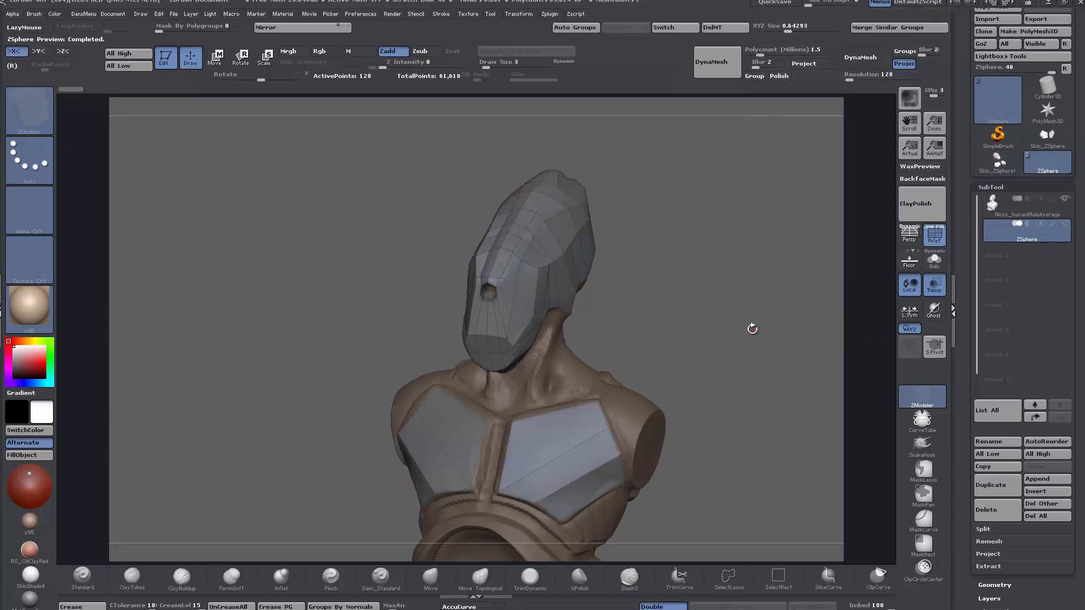
key("a")
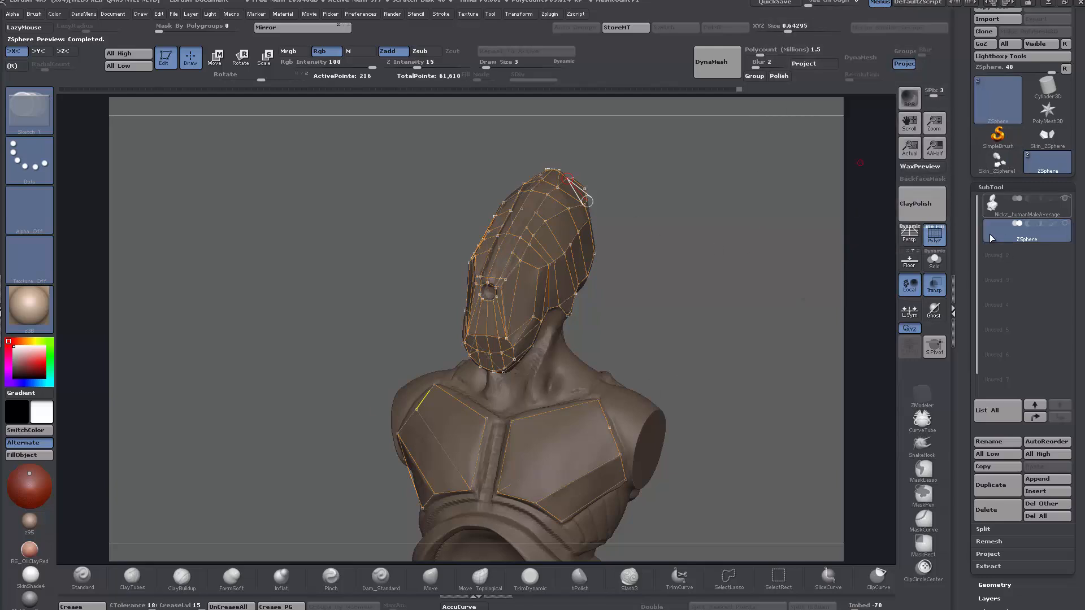
- Switch to the Skin_ZSphere1 tool and assign automatic polygroups to its separate helmet and chest pieces
mouse_move(997, 164)
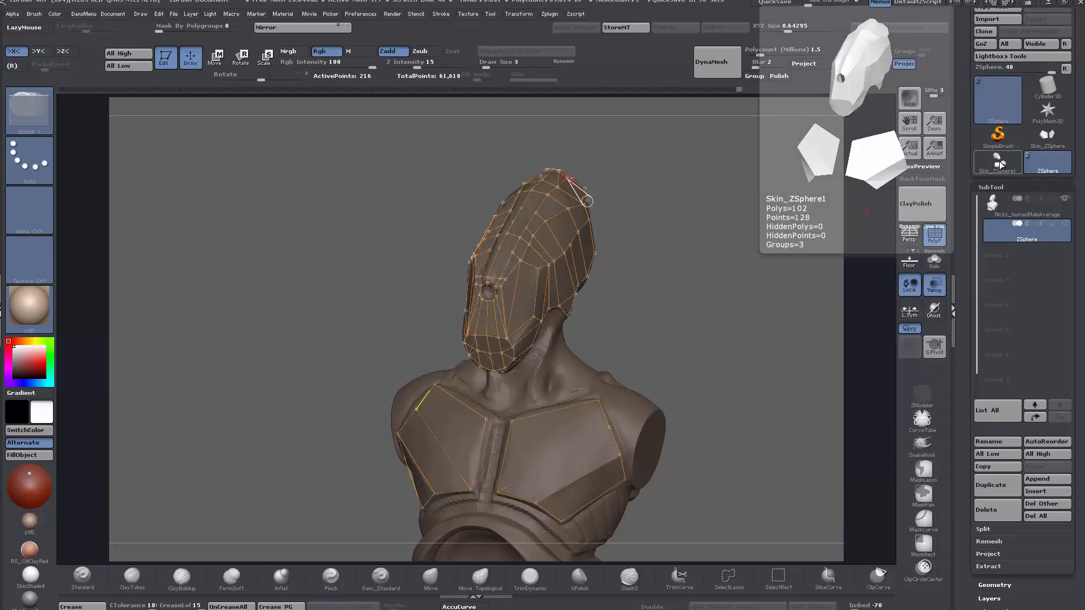
left_click(997, 164)
left_click_drag(721, 336, 661, 137)
left_click(581, 26)
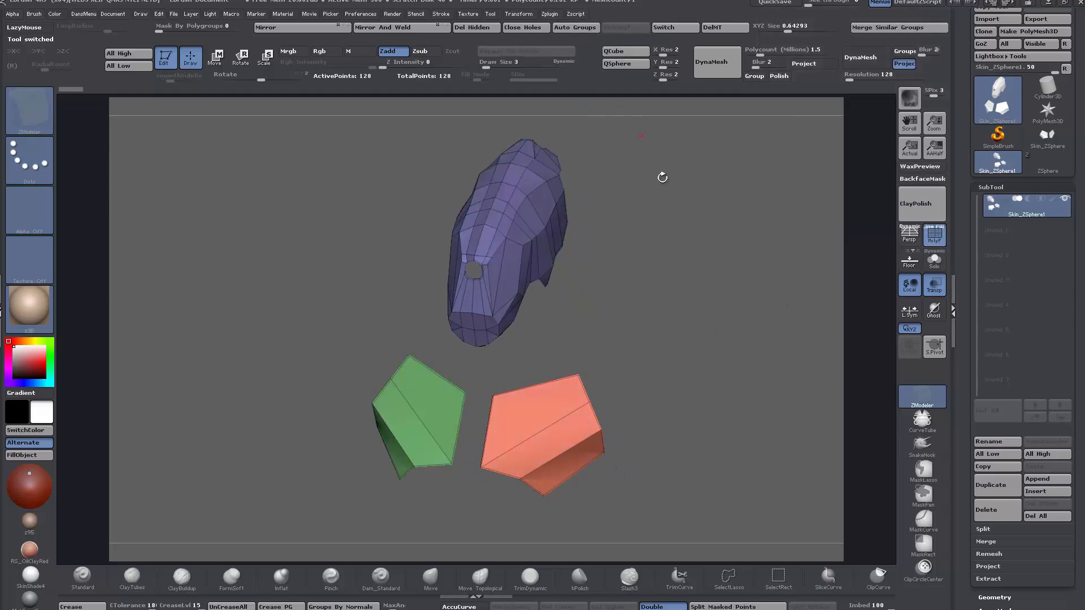
- Isolate the helmet polygroup and delete the hidden chest plates
key("ctrl+shift")
left_click(484, 220, "ctrl+shift")
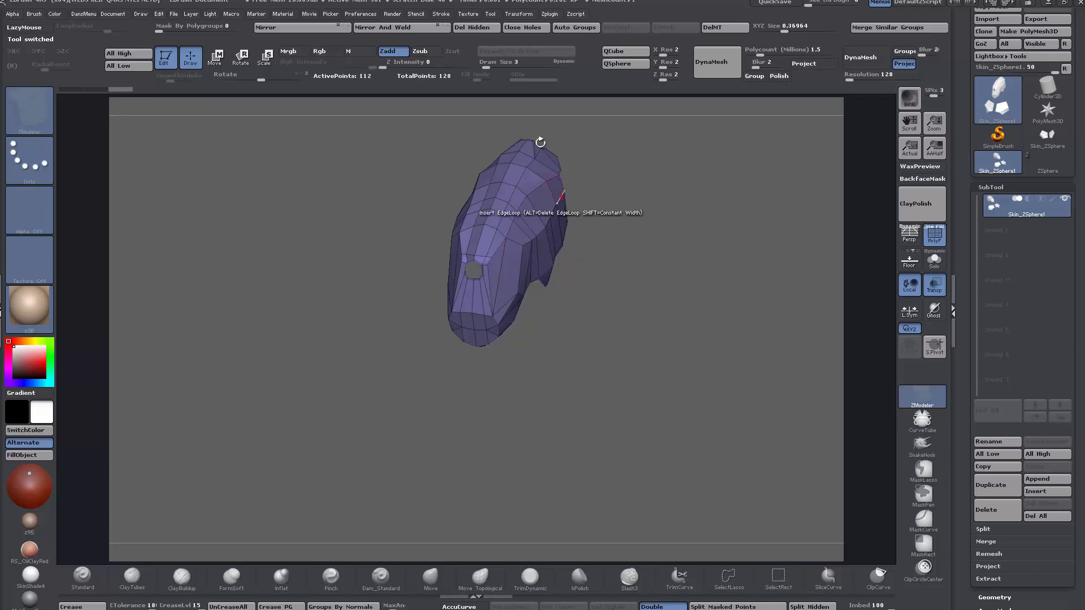
left_click(484, 30)
- Try to smooth the narrow sliver at the crown's upper edge, and undo the unwanted changes
mouse_move(671, 282)
left_mouse_down("alt")
mouse_move(670, 370)
mouse_move(659, 372)
mouse_move(665, 335)
mouse_move(672, 415)
left_mouse_up("alt")
left_click_drag(706, 166, 586, 358, "alt")
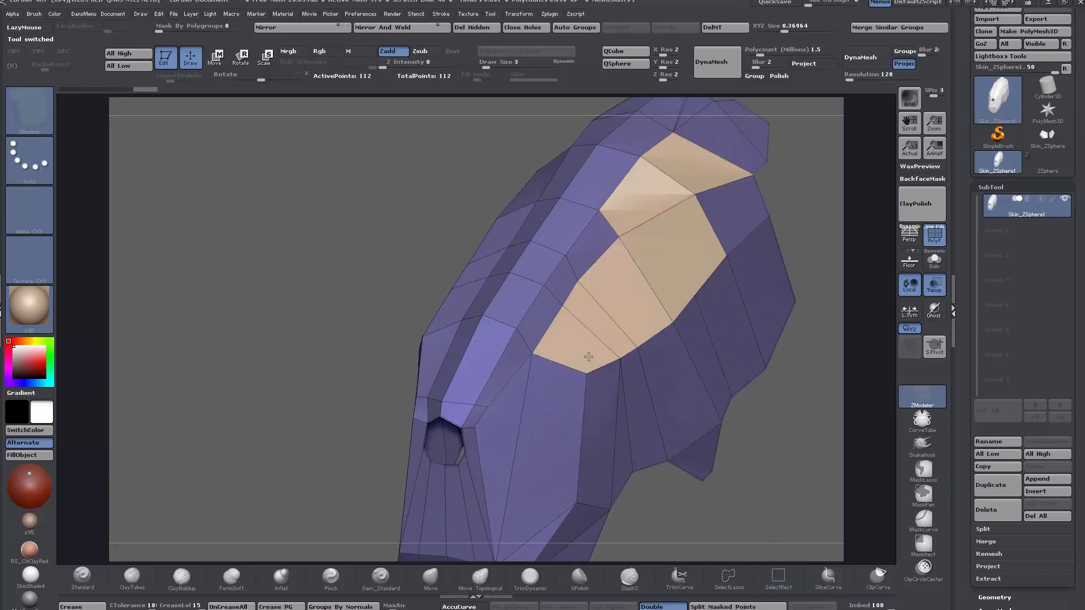
key("ctrl+z")
mouse_move(778, 167)
left_mouse_down()
mouse_move(473, 331)
mouse_move(477, 380)
mouse_move(548, 354)
mouse_move(543, 418)
left_mouse_up()
mouse_move(627, 221)
left_mouse_down()
mouse_move(599, 197)
mouse_move(570, 248)
left_mouse_up()
left_click_drag(529, 276, 537, 260, "shift")
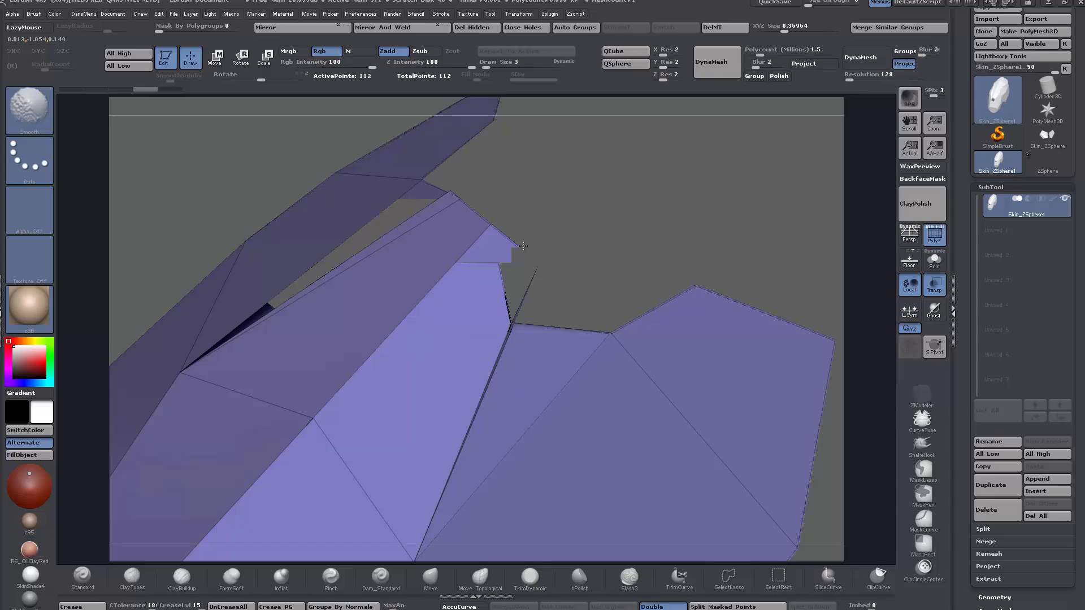
left_click_drag(604, 225, 672, 210)
key("ctrl+z")
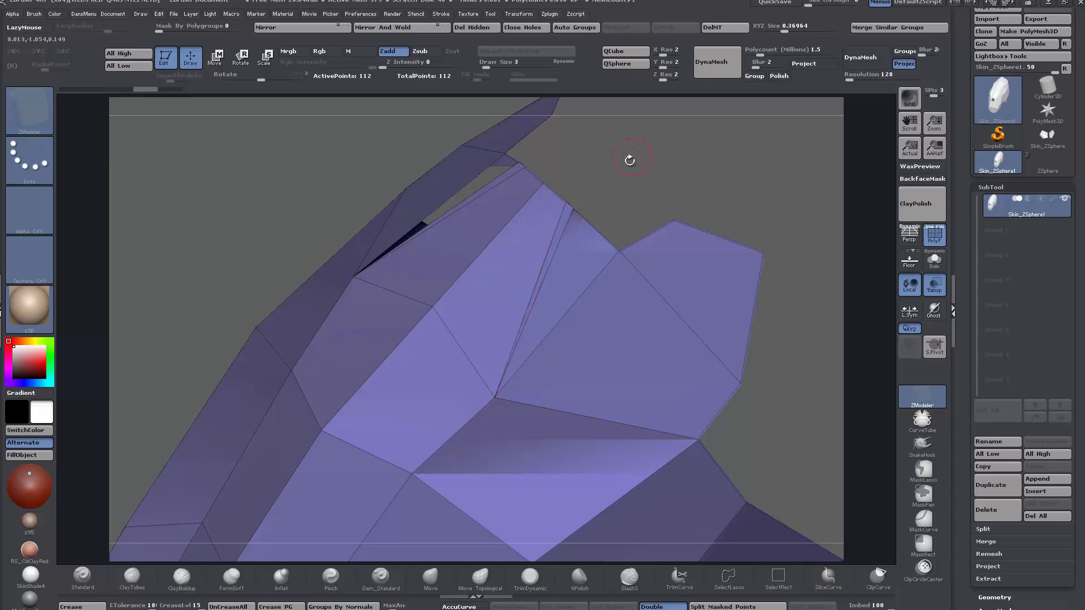
- Delete the redundant edge of the narrow sliver at the crown's upper edge with ZModeler
right_click_drag(629, 160, 630, 215, "ctrl")
right_click(631, 220)
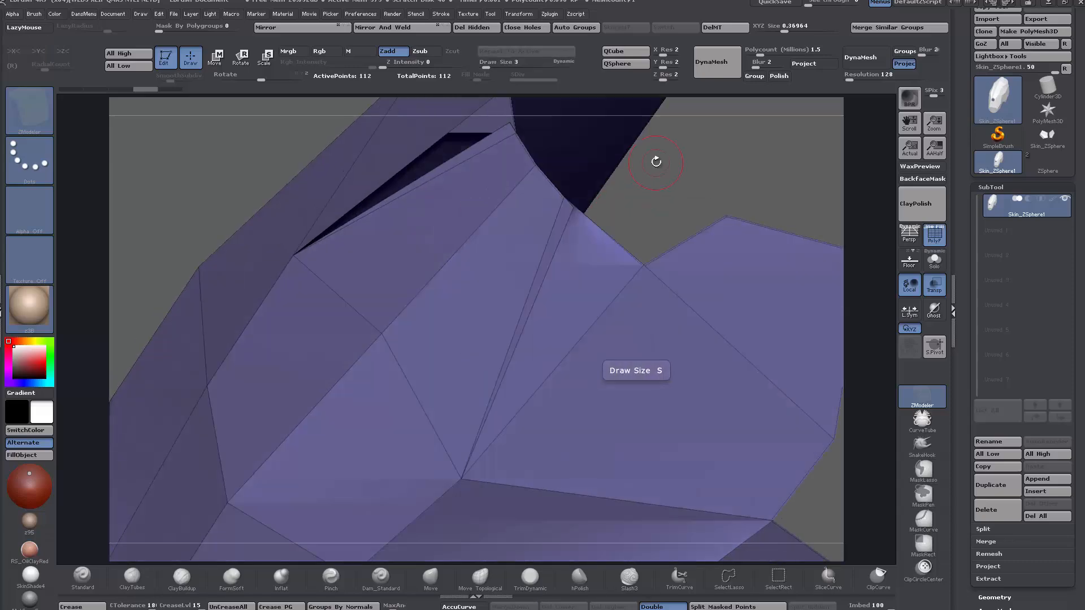
key("b")
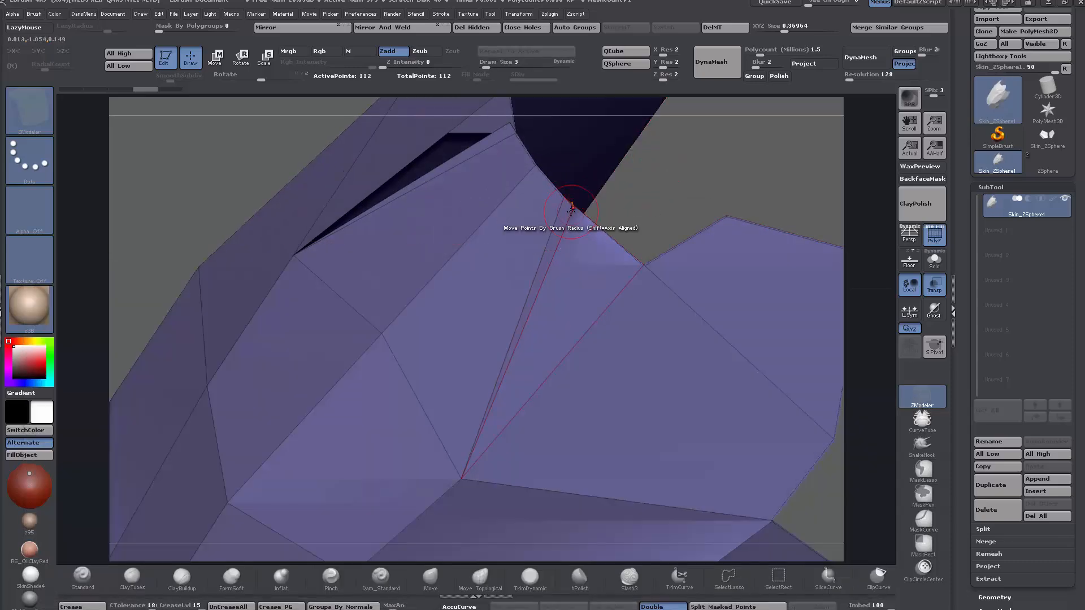
key("space")
left_click(627, 222)
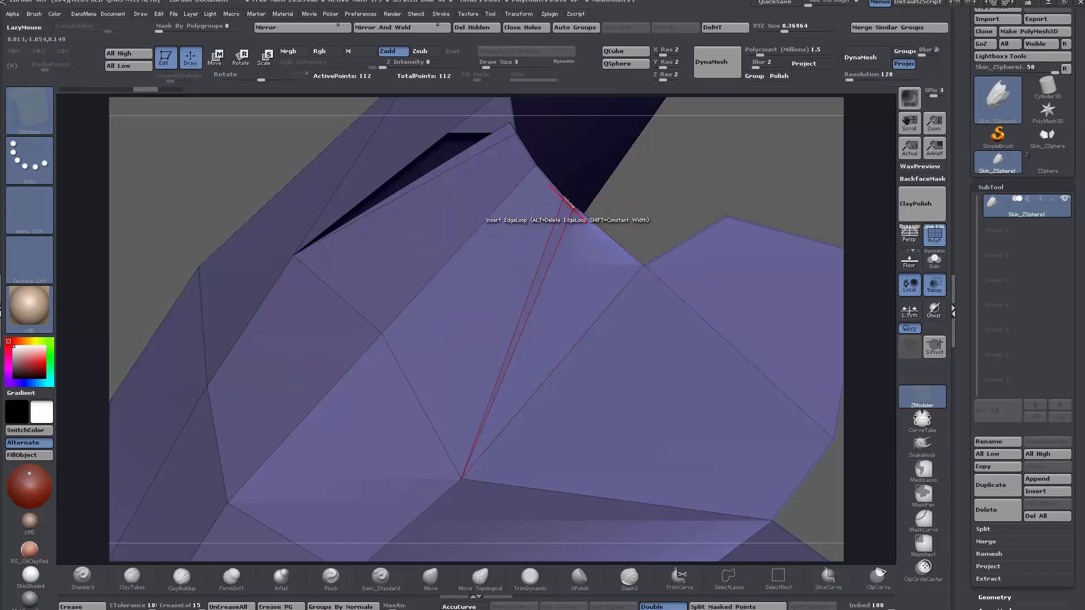
left_click(567, 202, "alt")
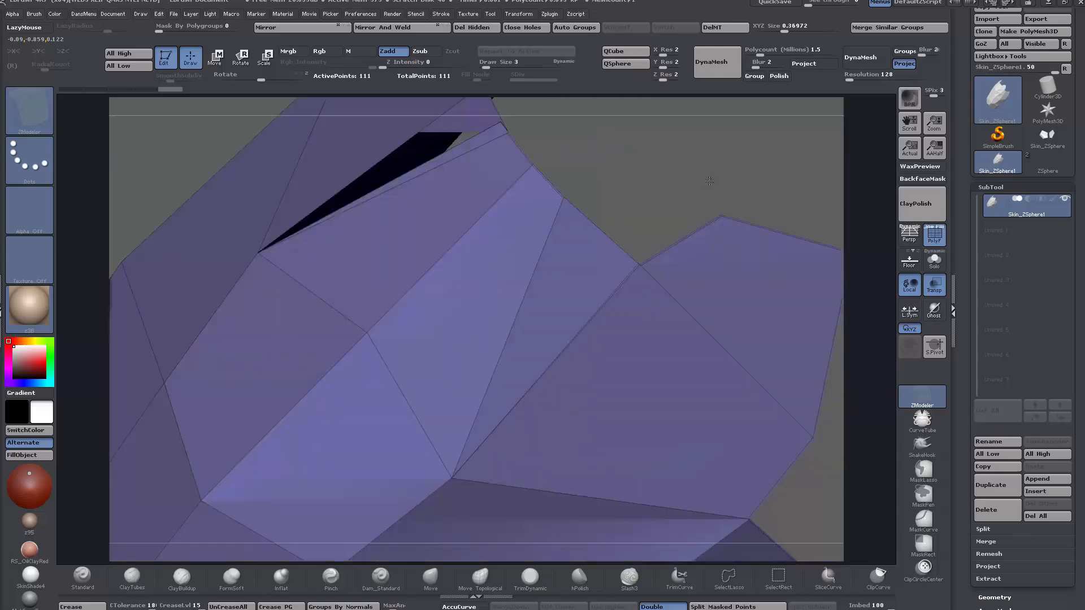
- Mirror and weld the helmet mesh so the crown's two halves match
mouse_move(709, 181)
left_mouse_down()
mouse_move(763, 283)
mouse_move(708, 344)
mouse_move(237, 560)
left_mouse_up()
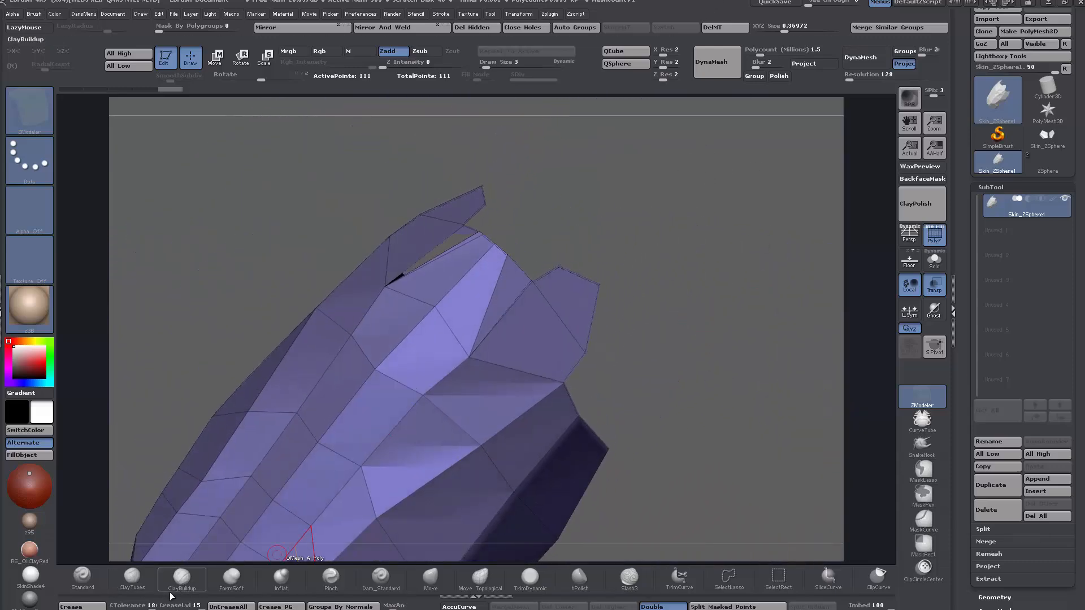
left_click_drag(658, 448, 675, 277)
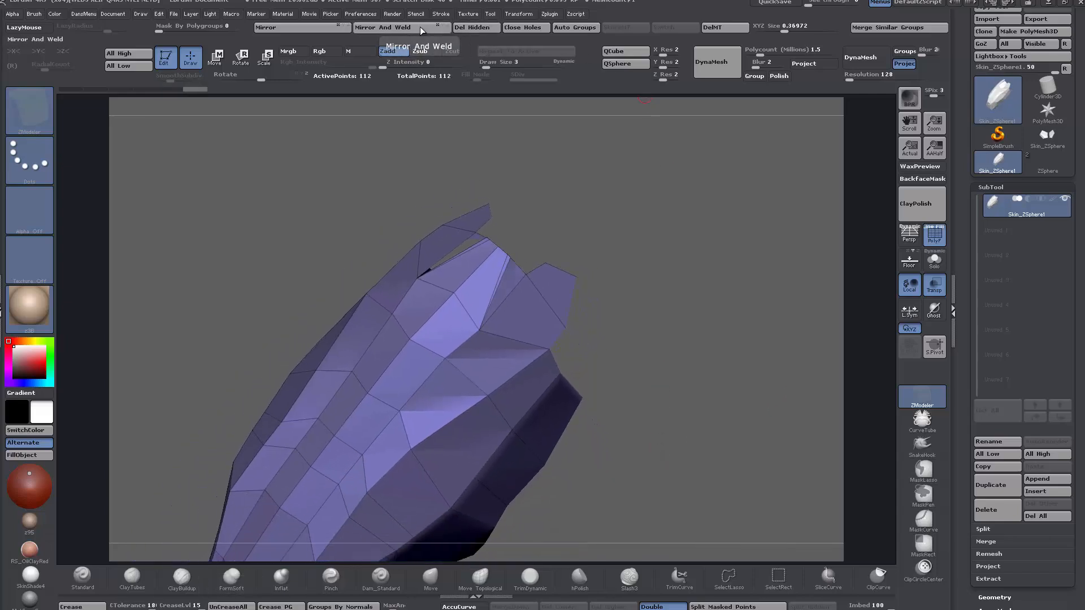
left_click(301, 26)
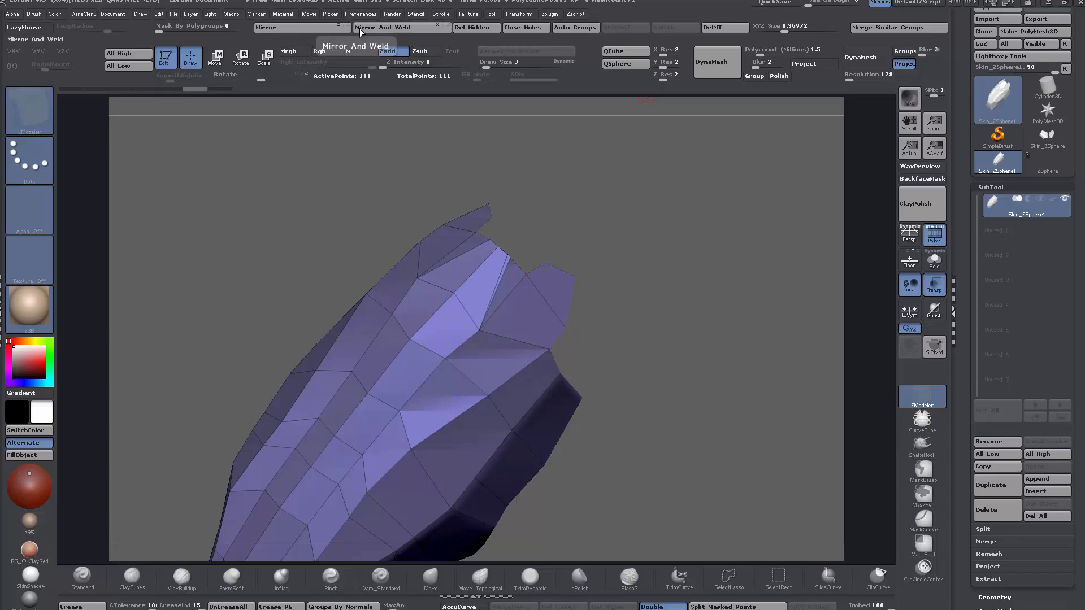
left_click_drag(738, 362, 656, 289)
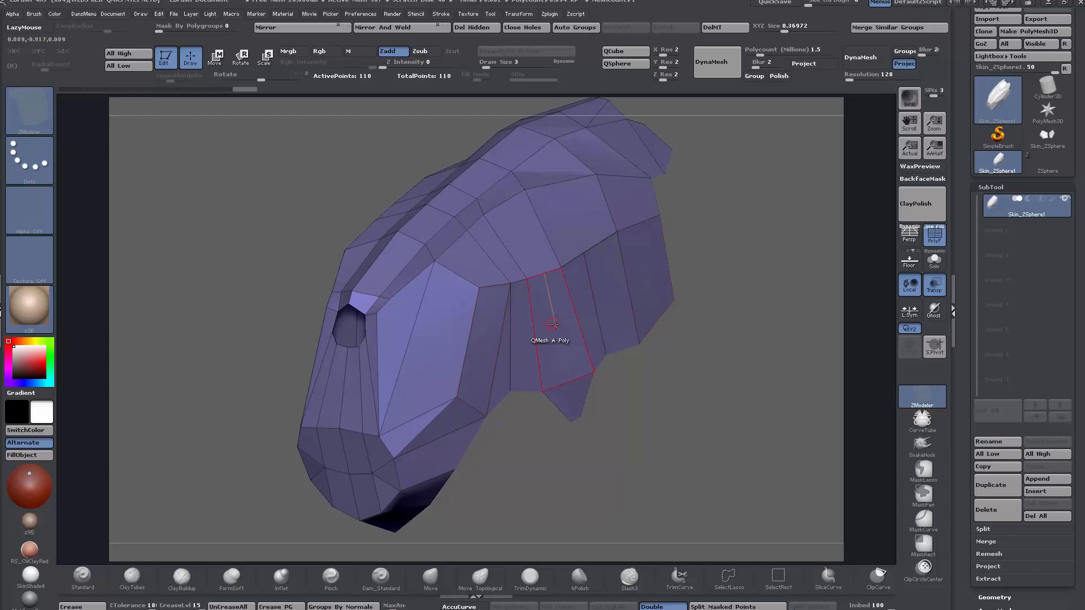
- Thicken the helmet surface into a solid shell with ZModeler's polygon QMesh targeting Polygroup Island
key("space")
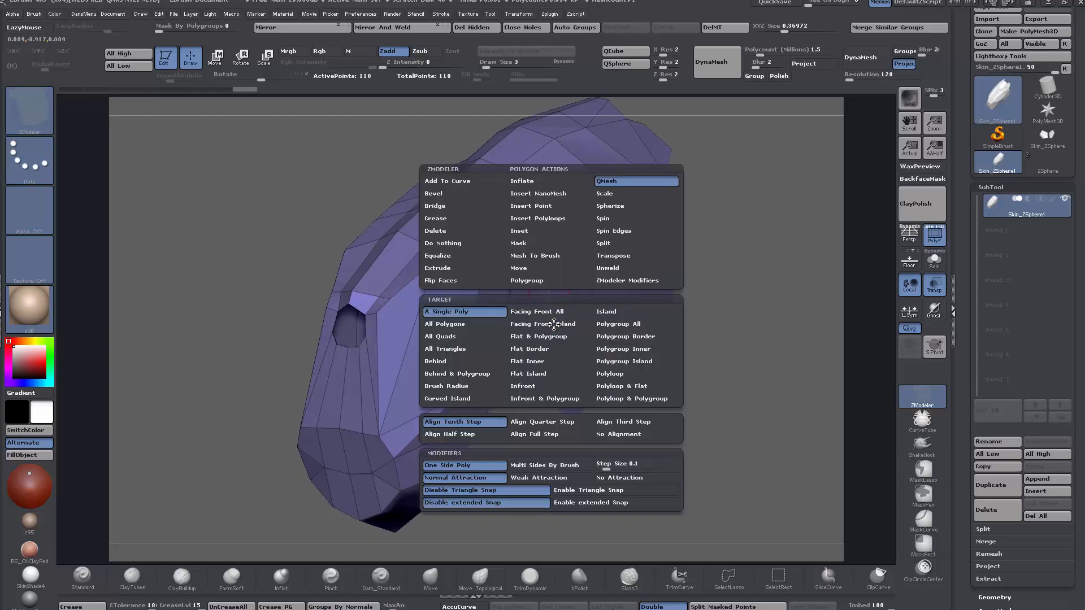
left_click(626, 364)
left_click_drag(550, 308, 570, 292)
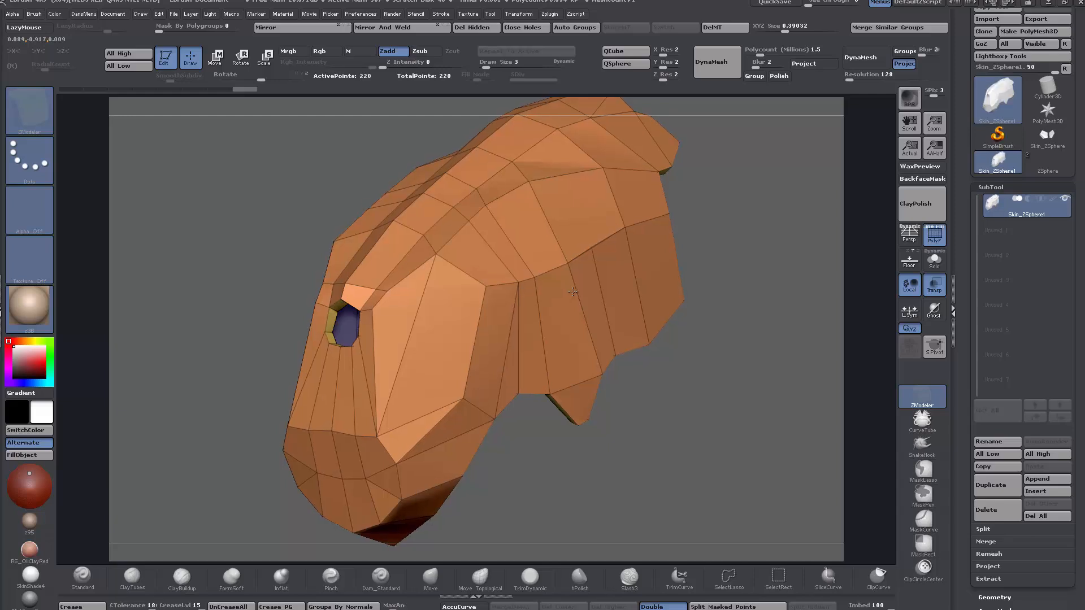
left_click_drag(572, 291, 572, 293)
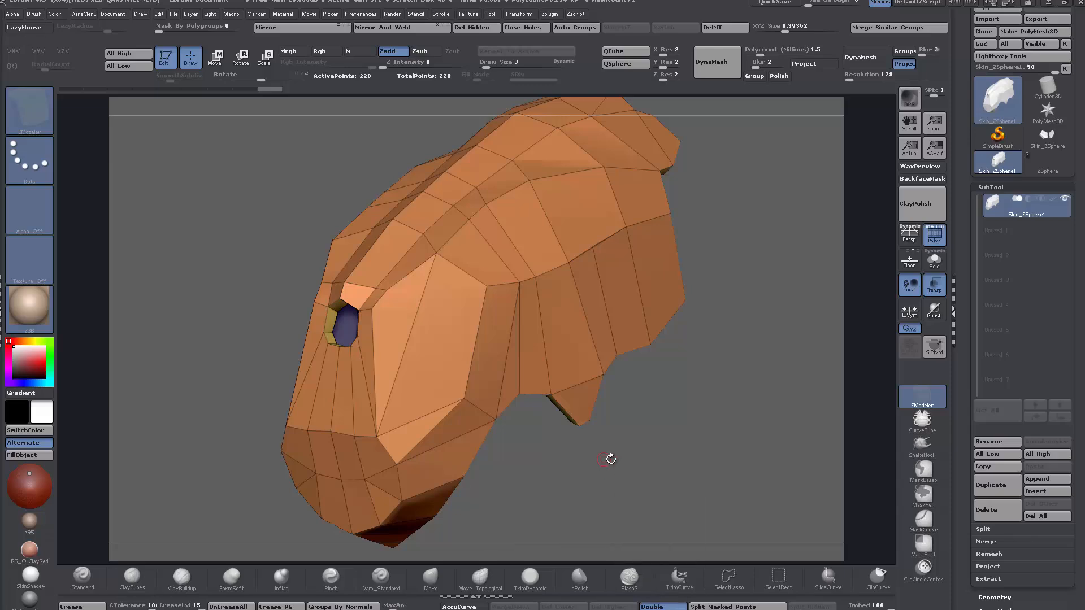
left_click_drag(680, 420, 509, 362)
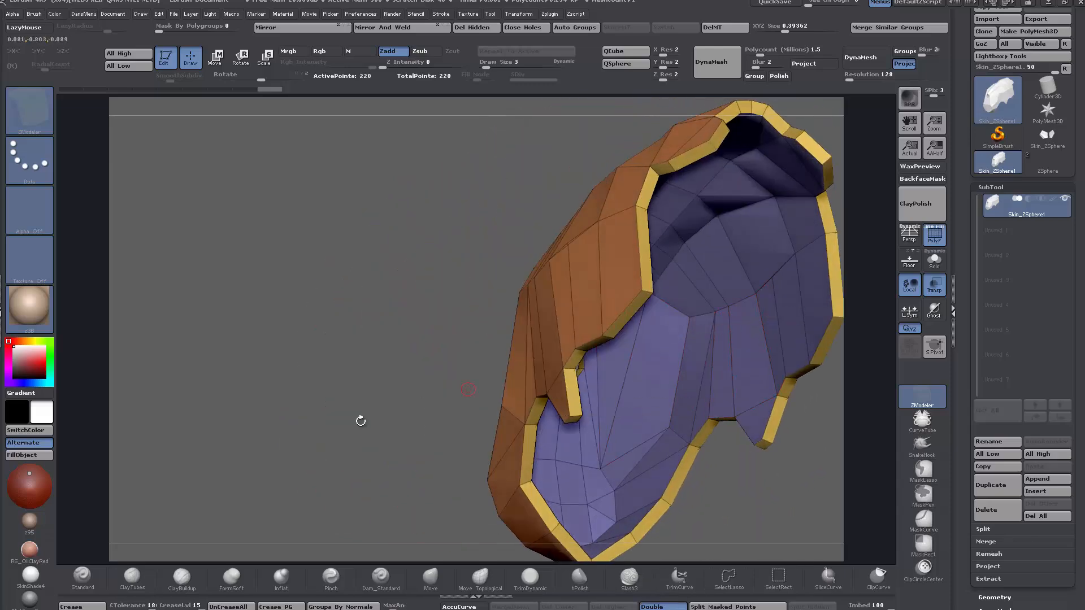
left_click_drag(338, 366, 385, 388)
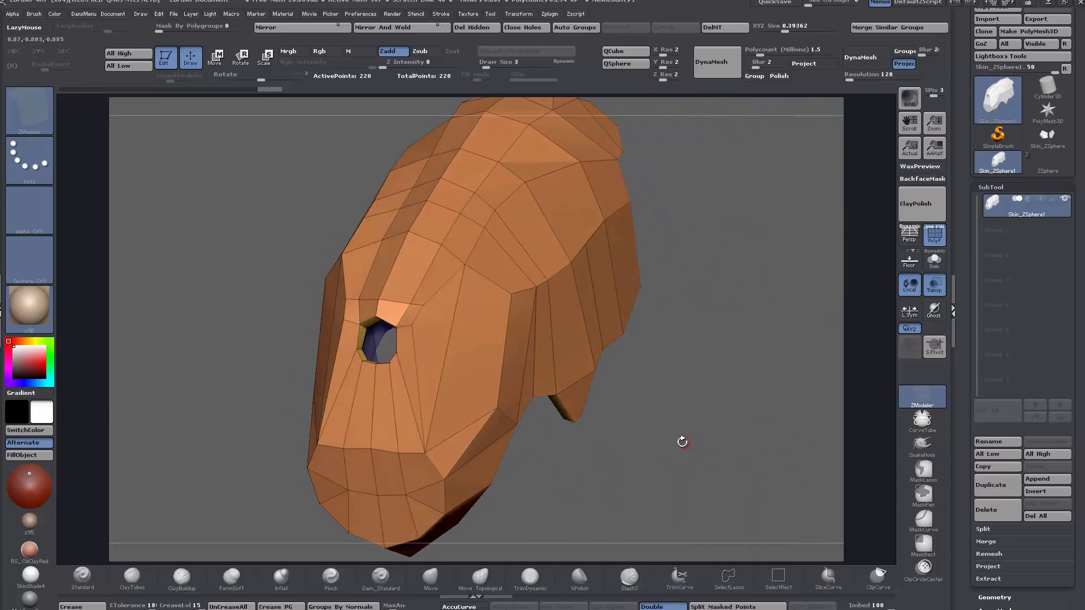
- Set the crease tolerance to 85 and the crease level to 3, and crease the helmet shell's edges
mouse_move(682, 442)
left_mouse_down()
mouse_move(565, 406)
mouse_move(656, 436)
mouse_move(627, 409)
mouse_move(672, 429)
mouse_move(652, 407)
mouse_move(754, 388)
mouse_move(734, 414)
mouse_move(825, 308)
left_mouse_up()
key("shift+f")
left_click(938, 245)
mouse_move(765, 341)
left_mouse_down()
mouse_move(704, 410)
mouse_move(741, 327)
left_mouse_up()
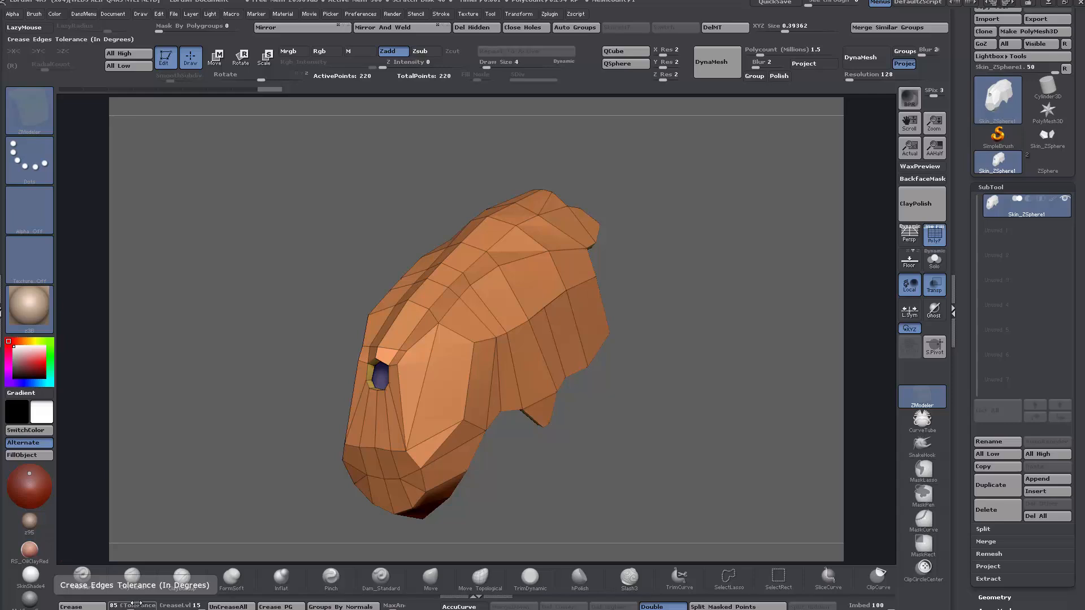
left_click_drag(189, 605, 181, 605)
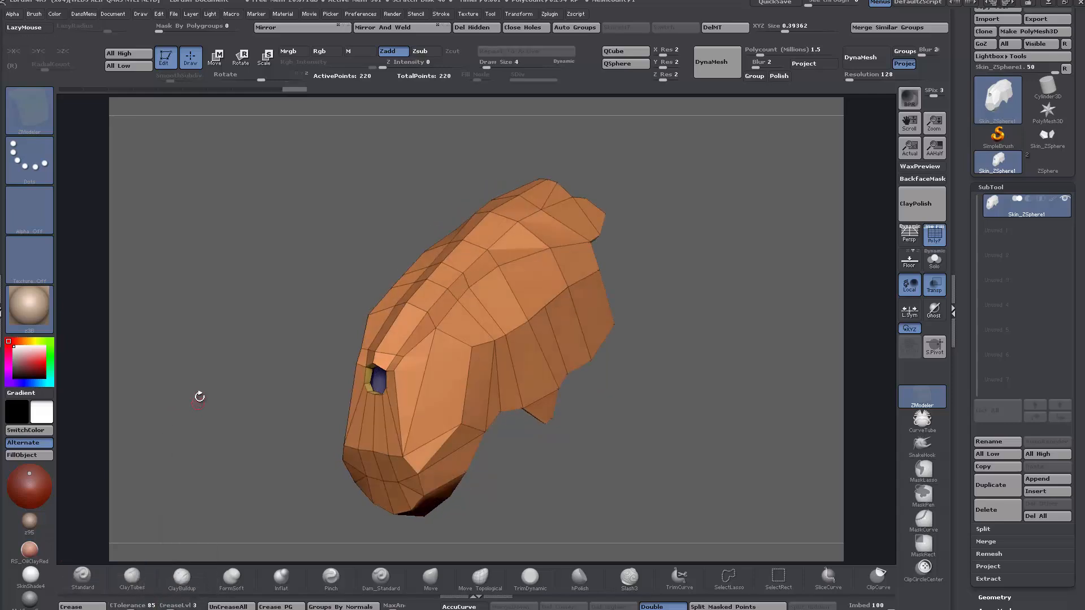
left_click_drag(201, 395, 227, 387, "alt")
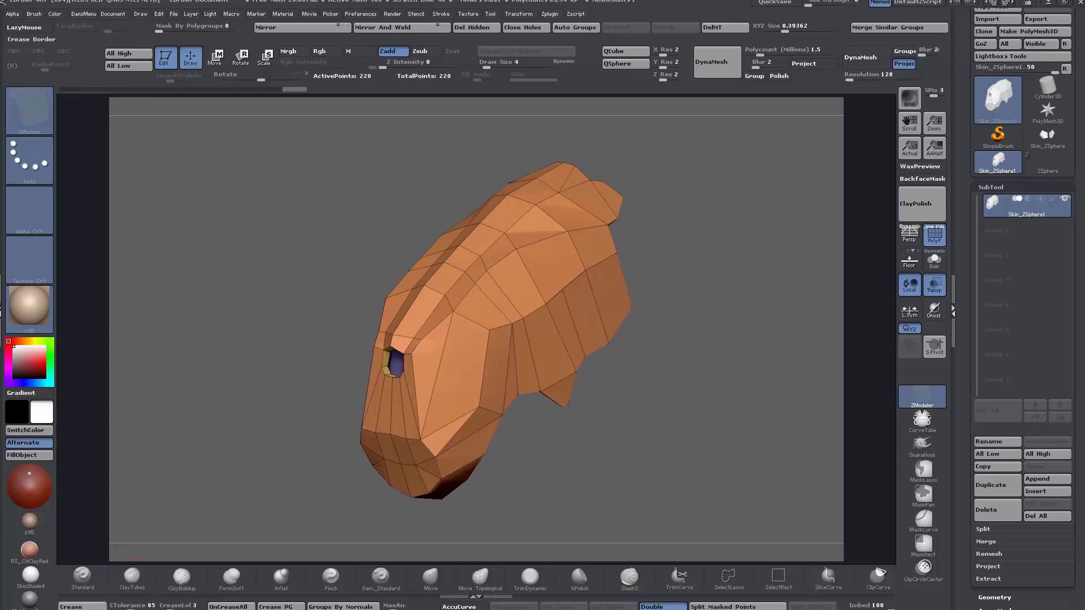
left_click(84, 607)
left_click_drag(634, 484, 643, 491)
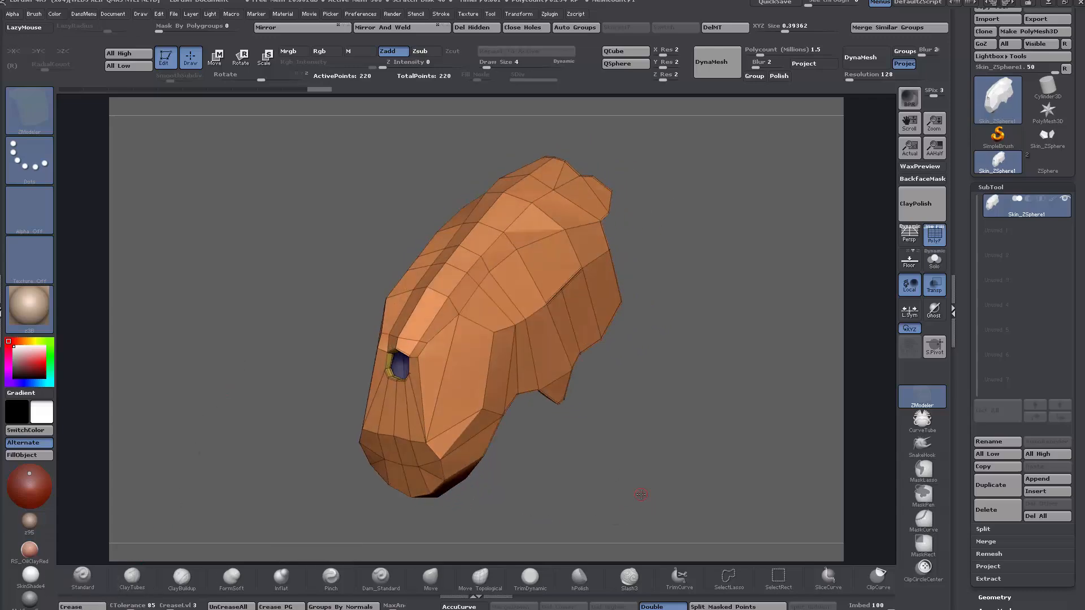
- Set ZModeler's edge action to Crease targeting a single edge, and crease the edges along the helmet's lower side ridge
key("d")
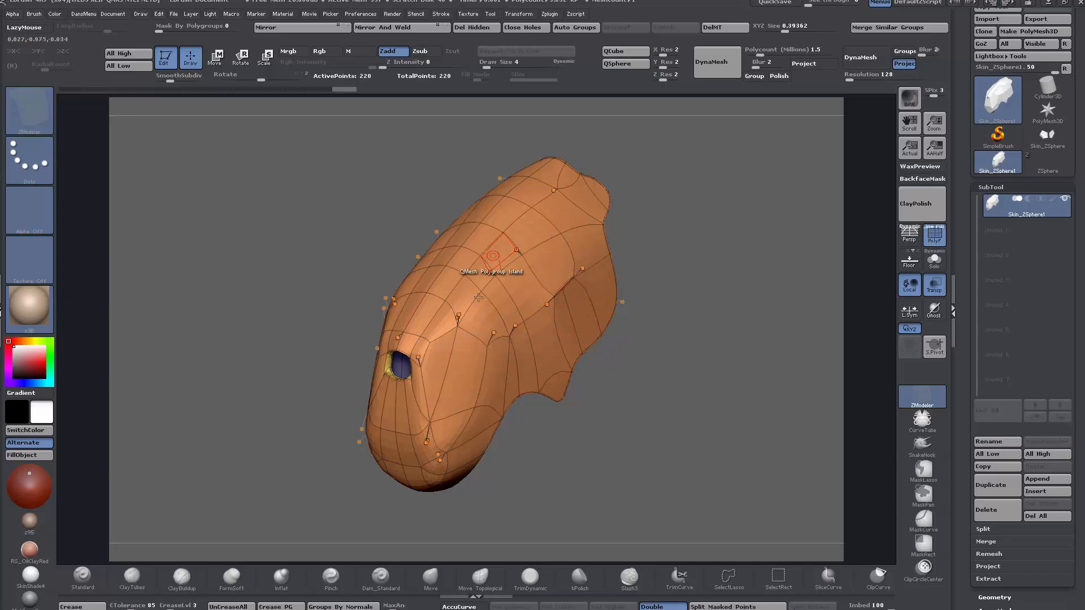
key("shift+d")
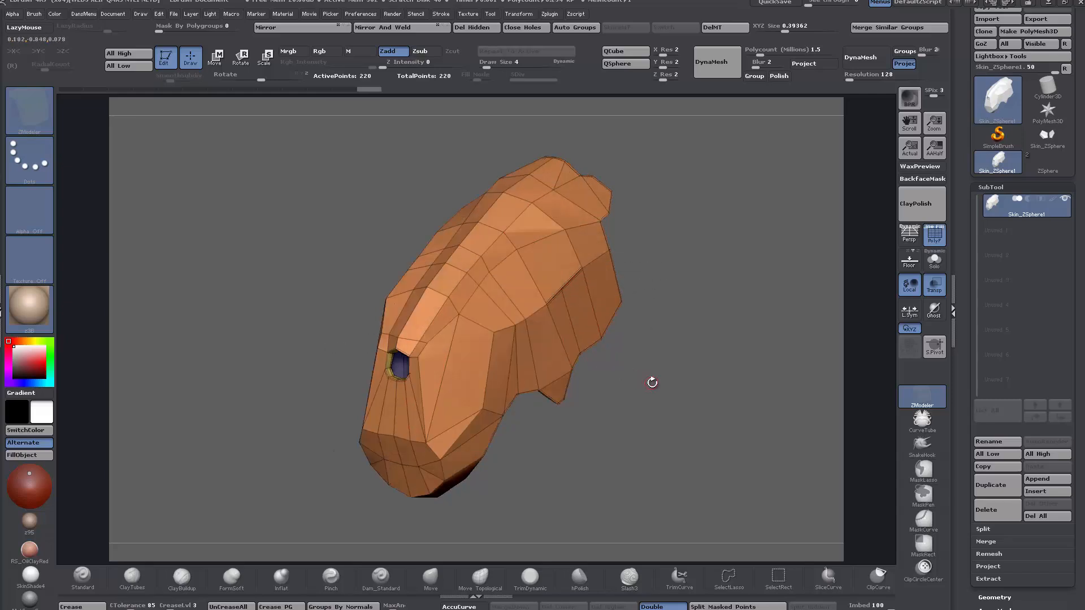
left_click_drag(663, 380, 681, 435, "alt")
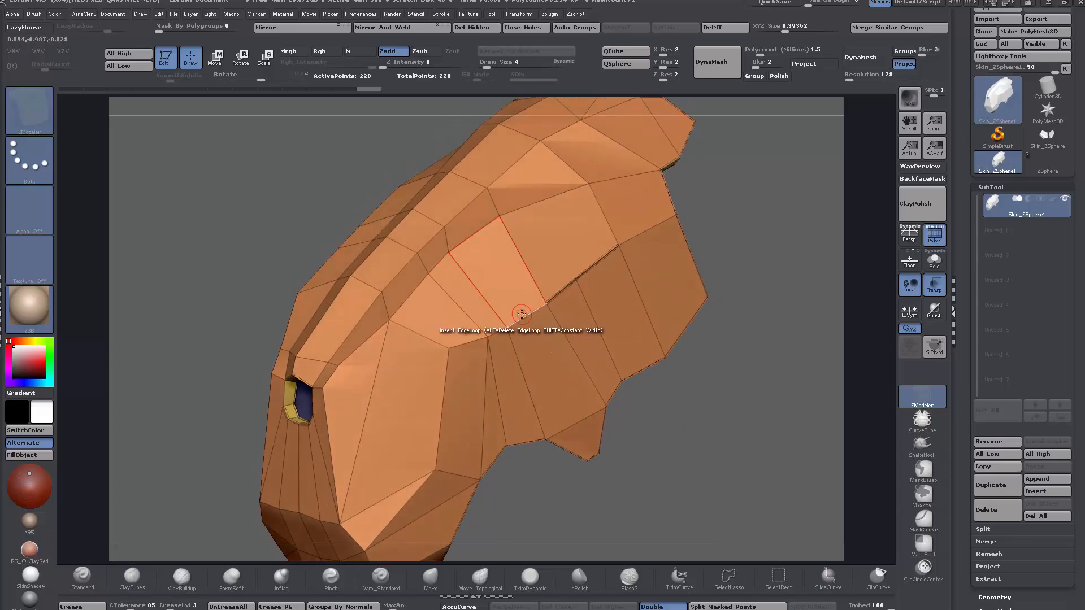
key("space")
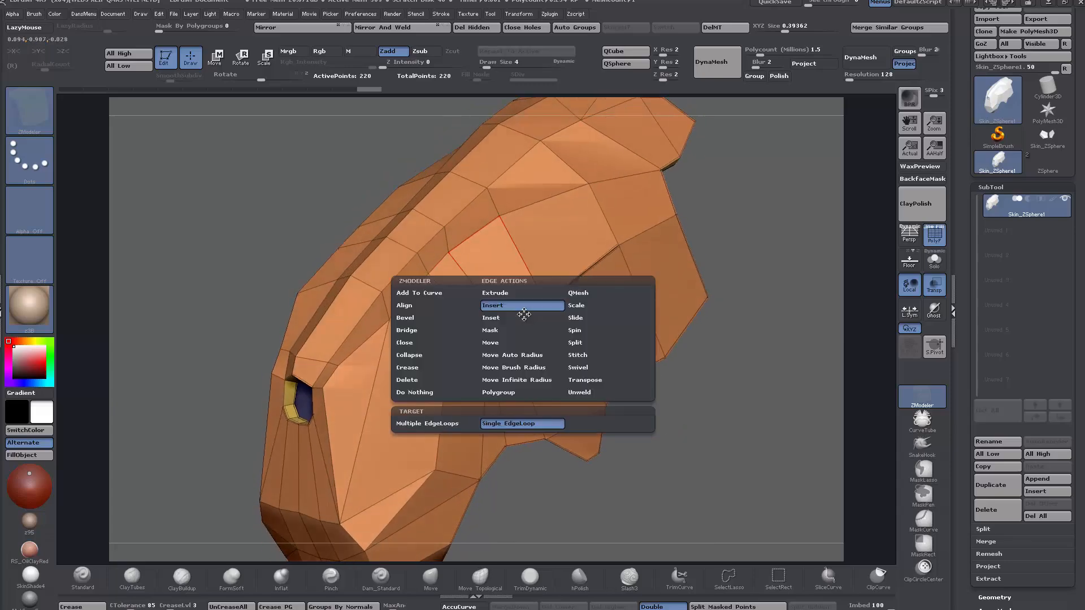
left_click(415, 367)
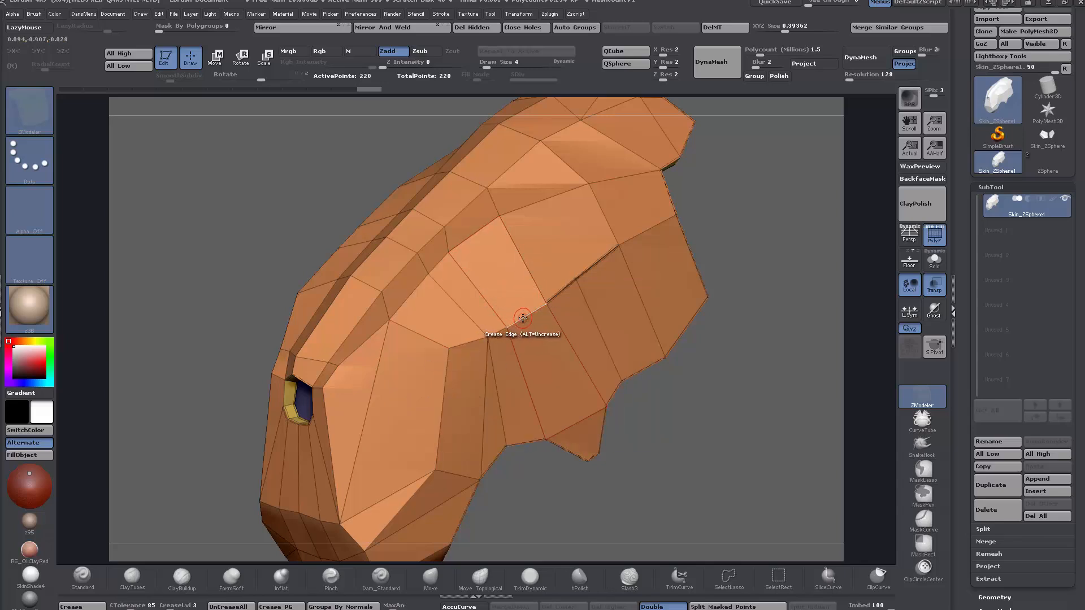
left_click(472, 340)
left_click(424, 338)
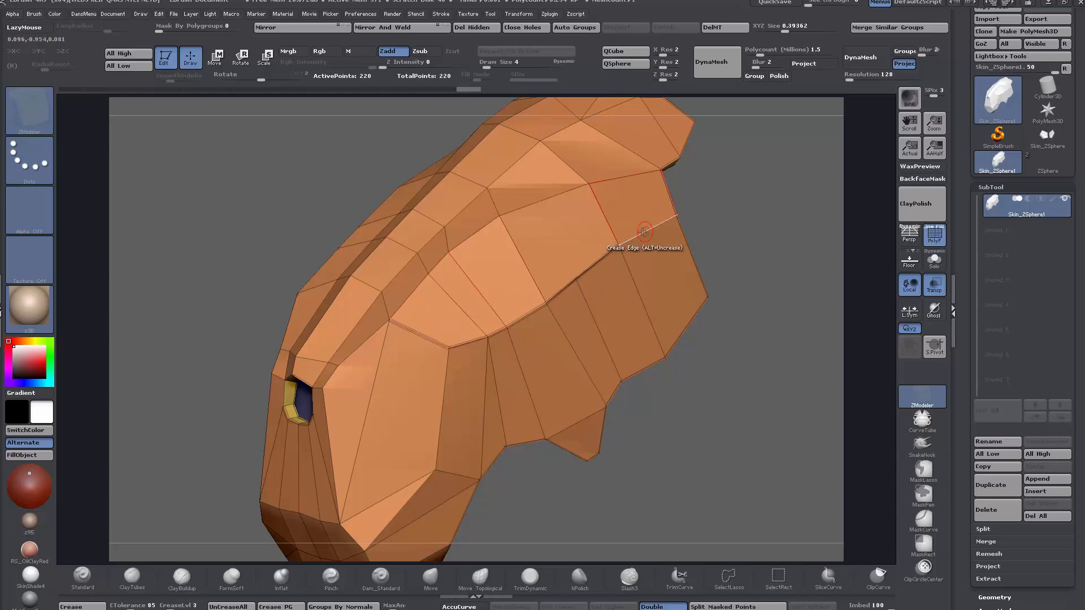
- Raise the dynamic subdivision's smooth level and preview the creased side ridge on the smoothed helmet
key("d")
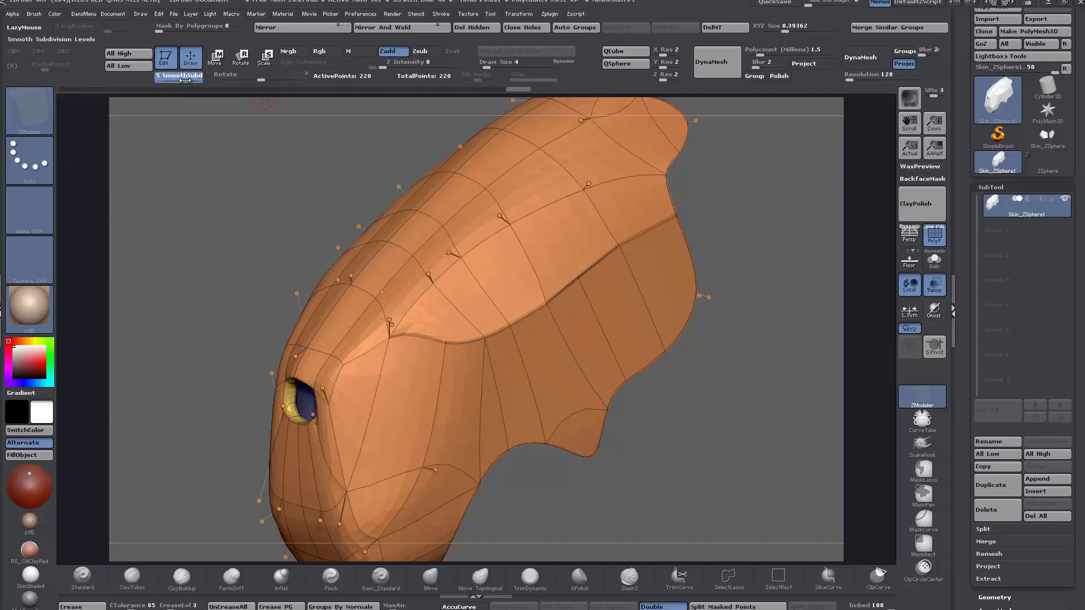
left_click_drag(188, 155, 764, 282)
key("shift+d")
- Remove the stray point below the rear side ridge by merging it into the adjacent ridge corner
left_click_drag(779, 246, 793, 290, "alt")
left_click(523, 313, "shift")
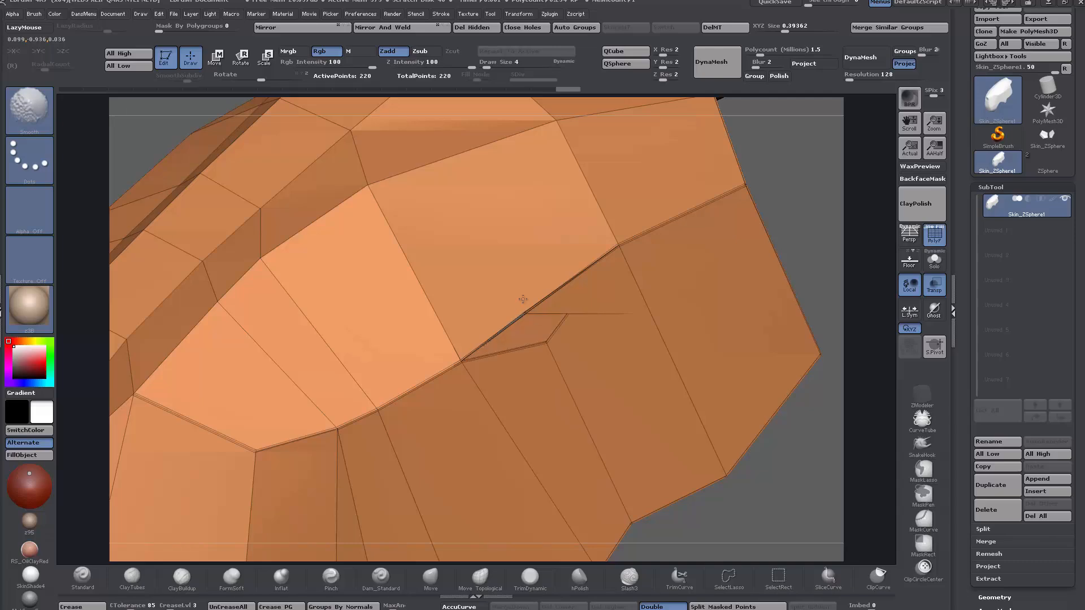
mouse_move(742, 476)
left_mouse_down()
mouse_move(749, 462)
mouse_move(731, 446)
mouse_move(752, 464)
left_mouse_up()
left_click_drag(785, 513, 675, 384, "alt")
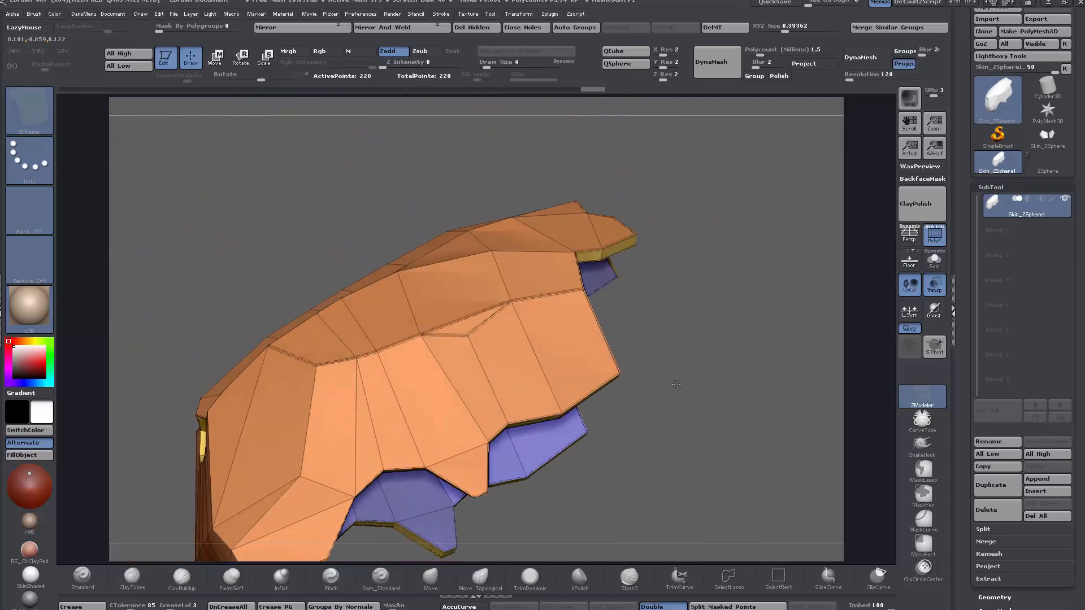
left_click(467, 334)
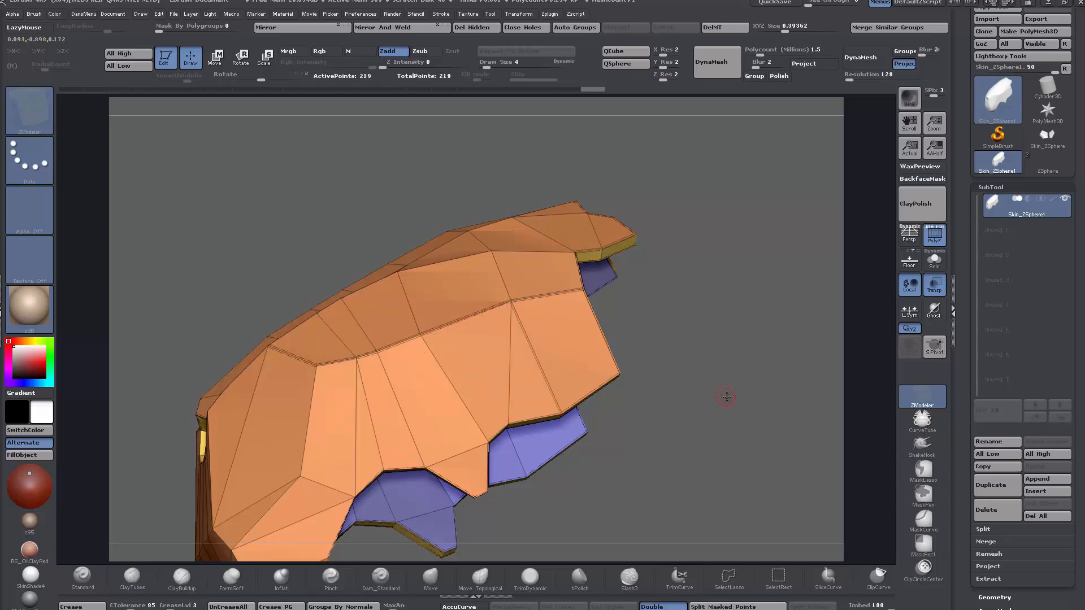
- Preview the smoothed helmet with the polyframe hidden, and return to the low-poly wireframe
left_click_drag(726, 399, 693, 408)
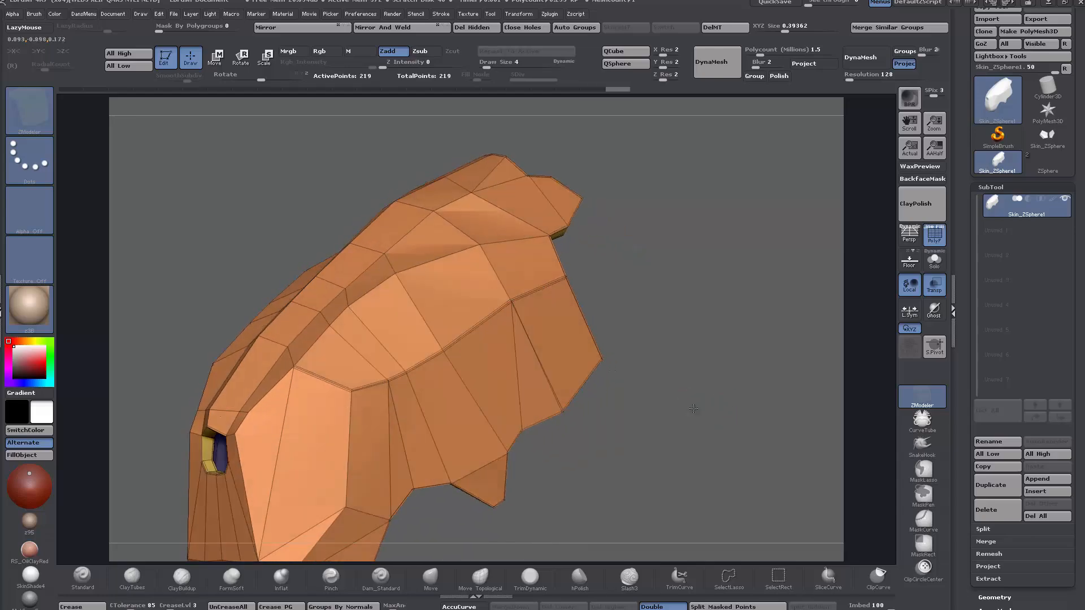
key("d")
left_click(934, 239)
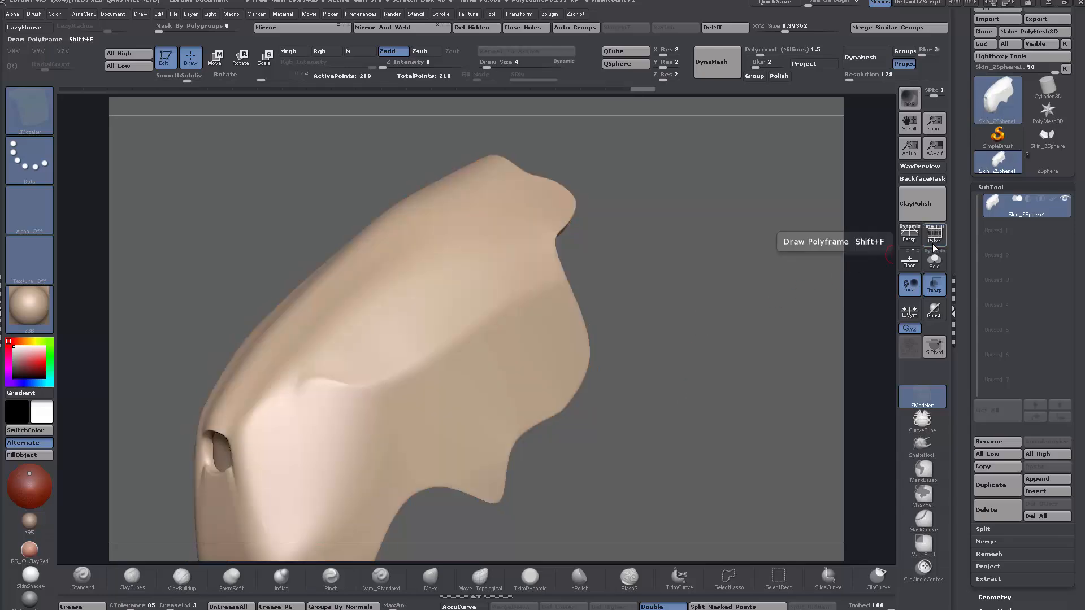
left_click(933, 243)
key("shift+d")
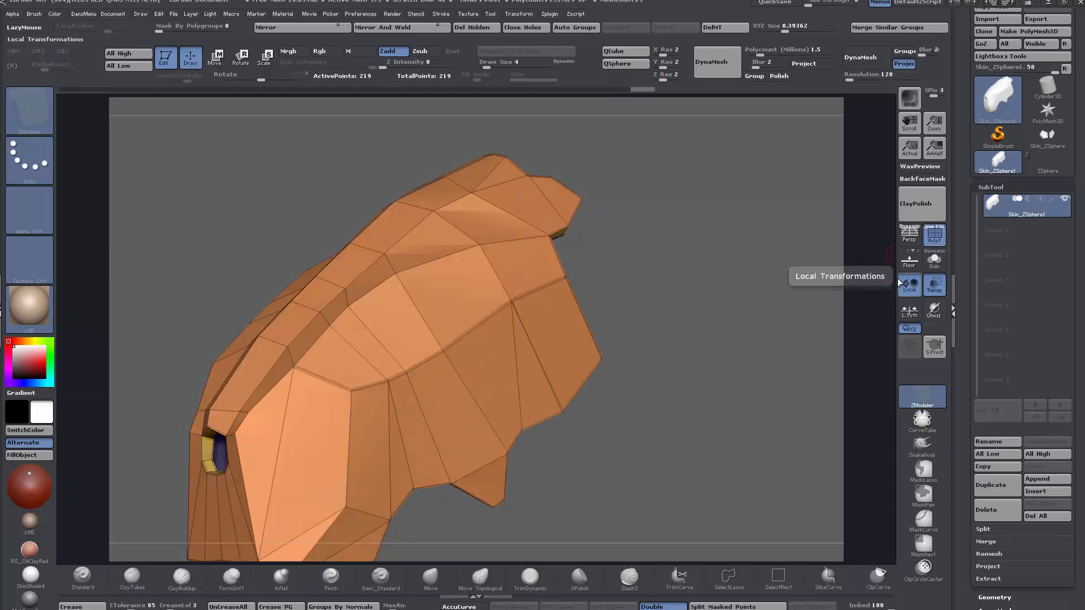
- Crease the front and lower edges of the cheek panel down to the jaw, and check the smoothed shape
left_click_drag(702, 351, 709, 345)
left_click_drag(679, 437, 752, 388, "alt")
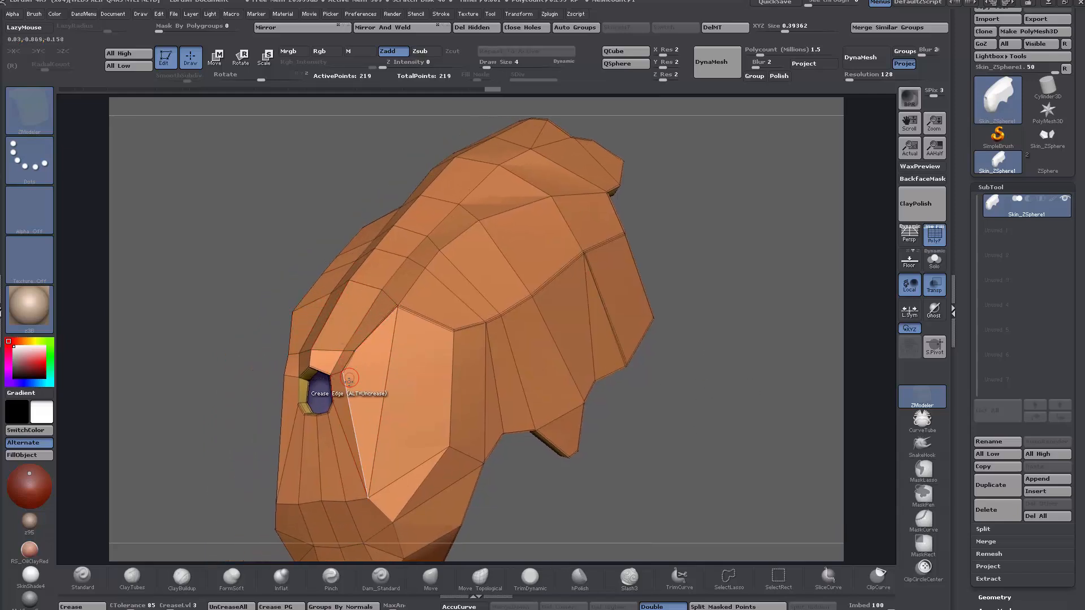
left_click_drag(266, 450, 208, 291)
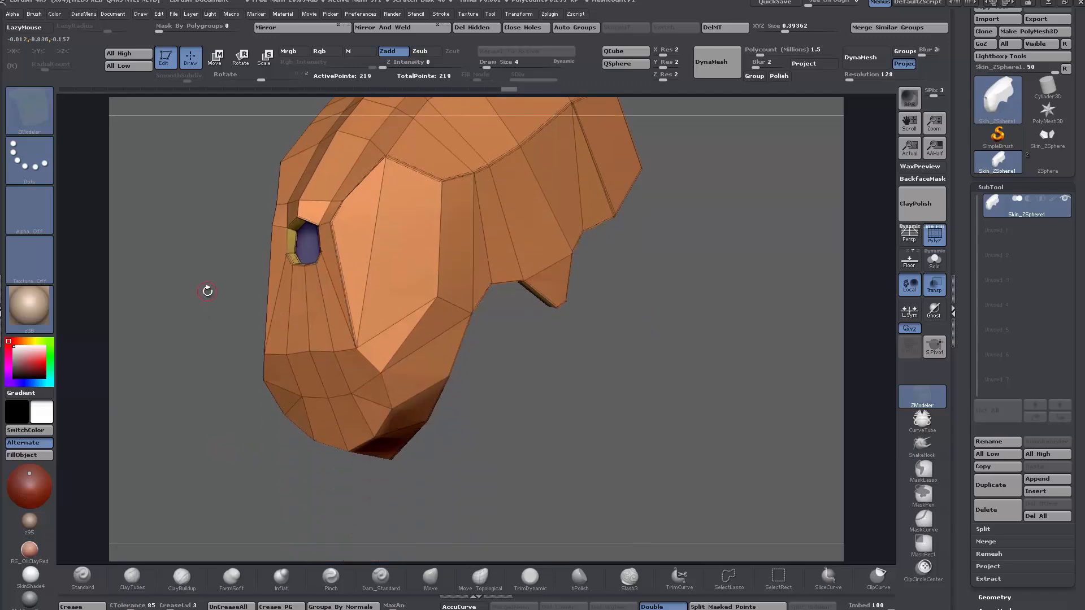
left_click(367, 362)
left_click_drag(534, 469, 522, 414)
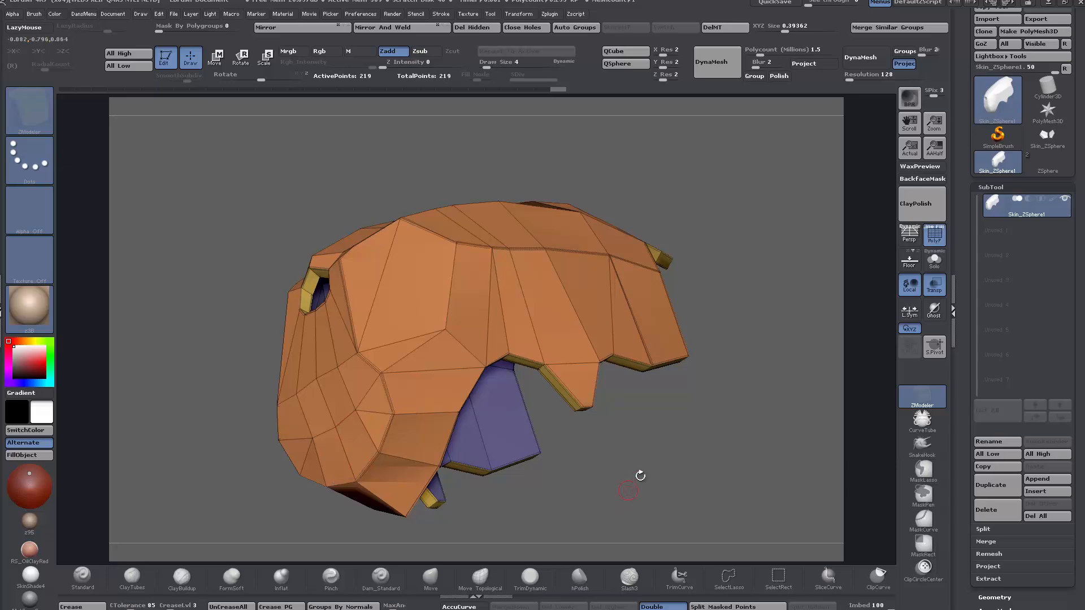
left_click_drag(640, 475, 645, 521)
key("d")
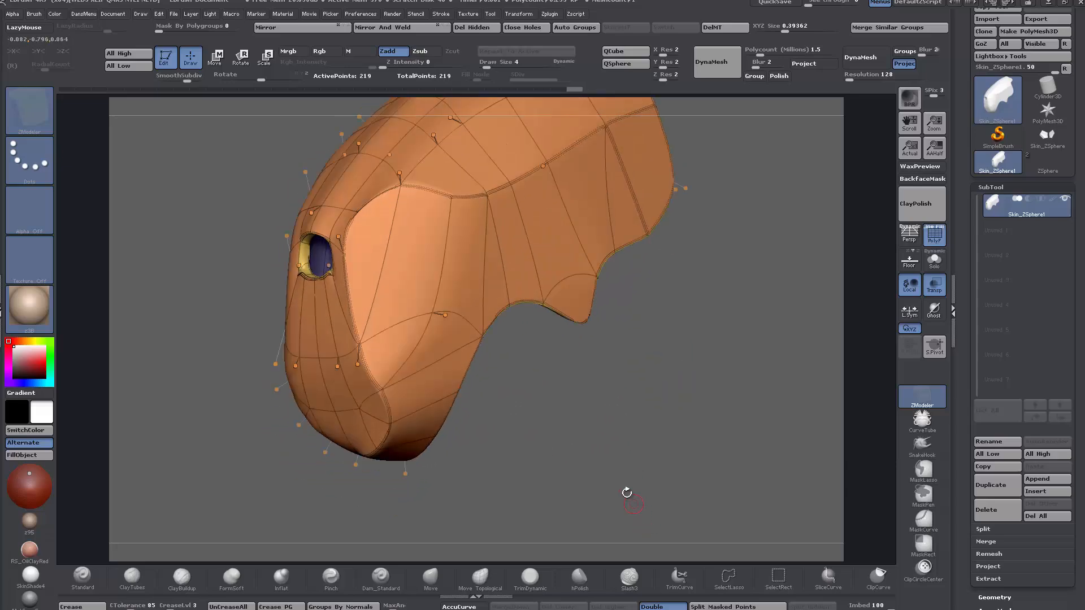
key("shift+d")
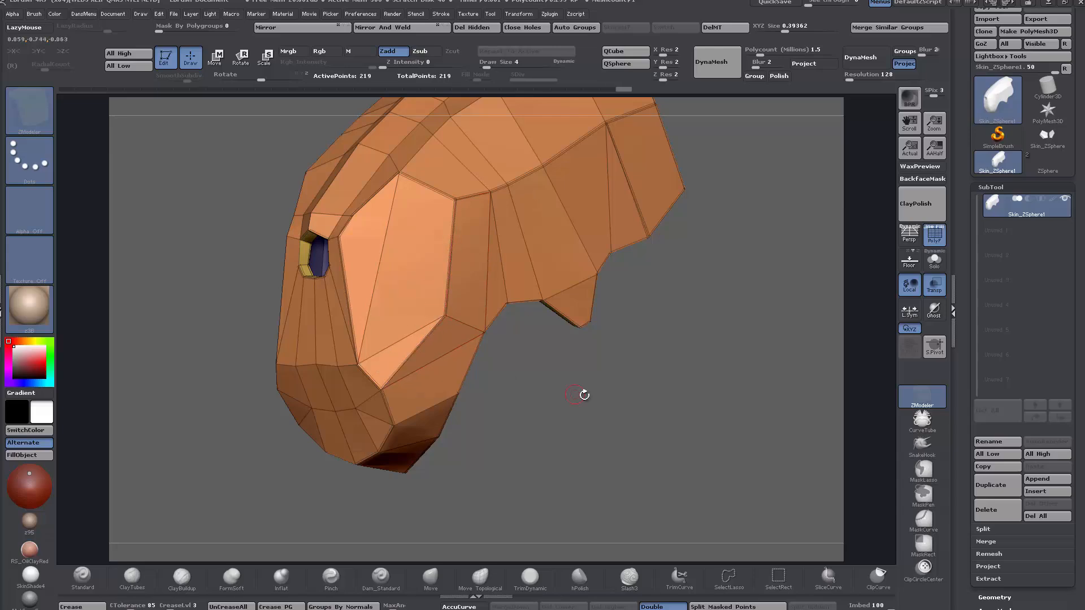
- Crease the upper side ridge from the cheek panel's upper corner to the rear rim
left_click_drag(584, 394, 665, 374)
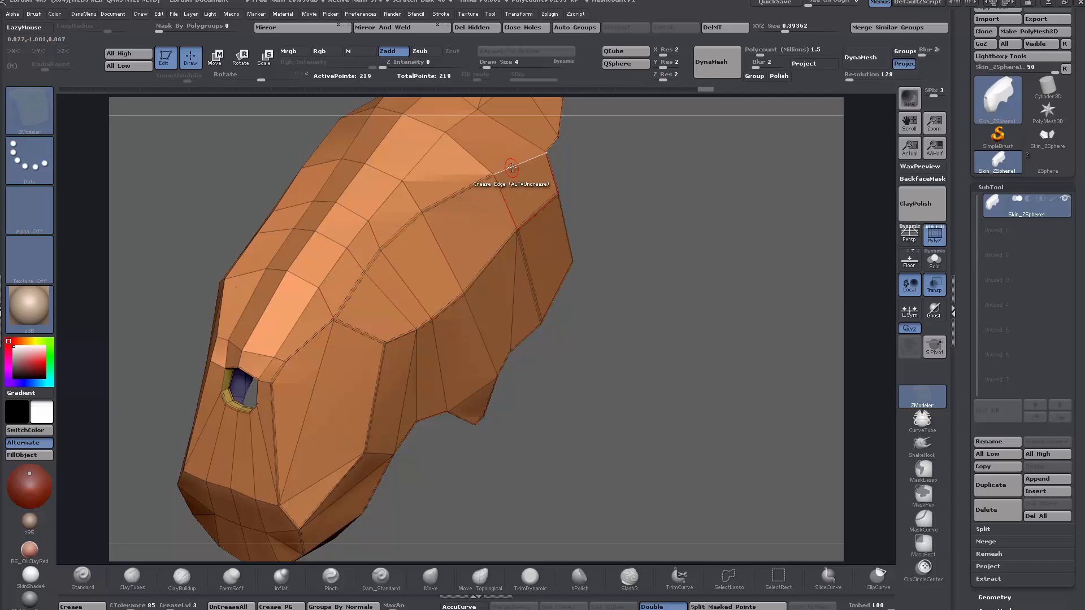
left_click_drag(833, 311, 857, 242)
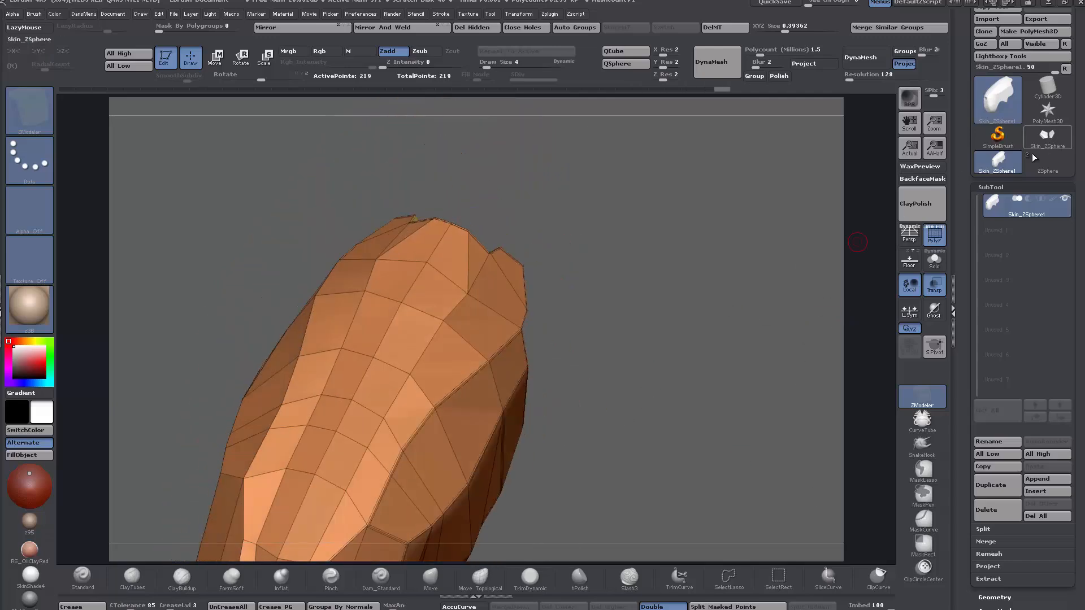
left_click_drag(641, 445, 649, 399)
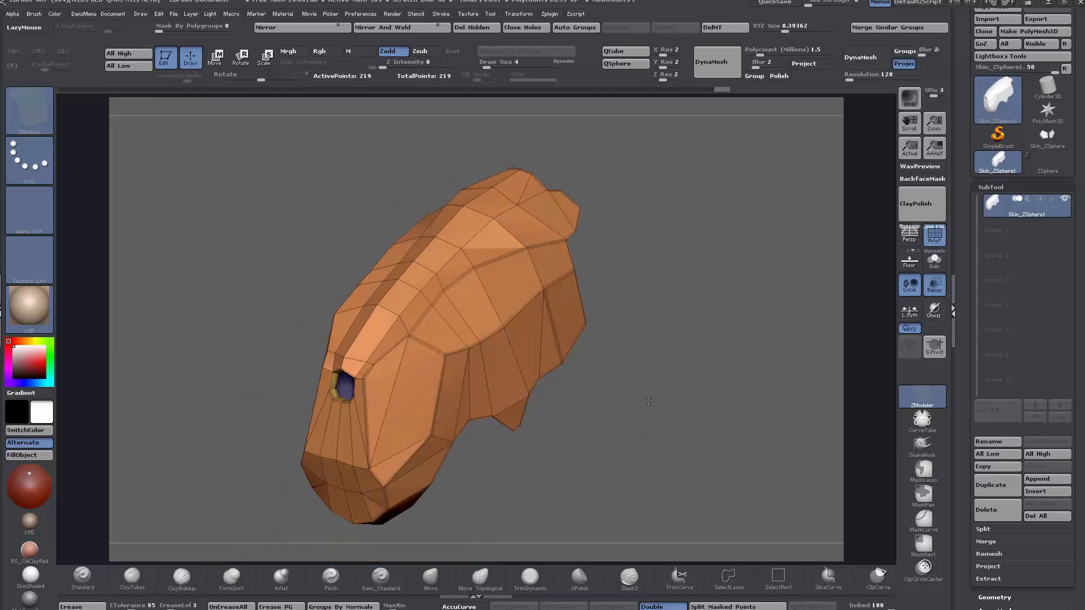
- Examine the new upper ridge creases on the smoothed helmet without polyframe, and restore the unsmoothed wireframe
key("d")
left_click(934, 235)
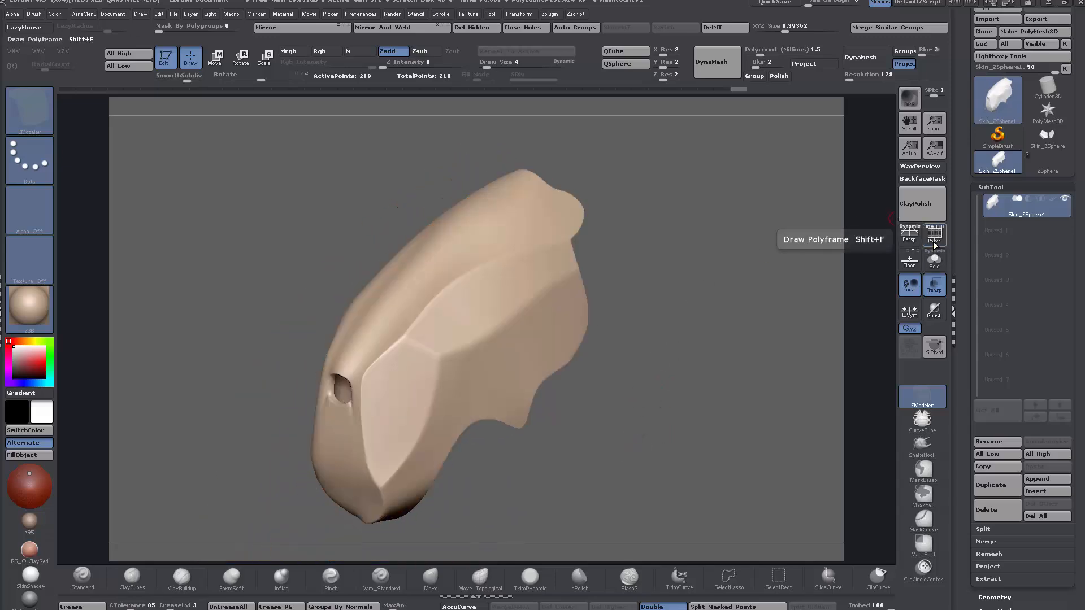
left_click_drag(734, 316, 693, 390)
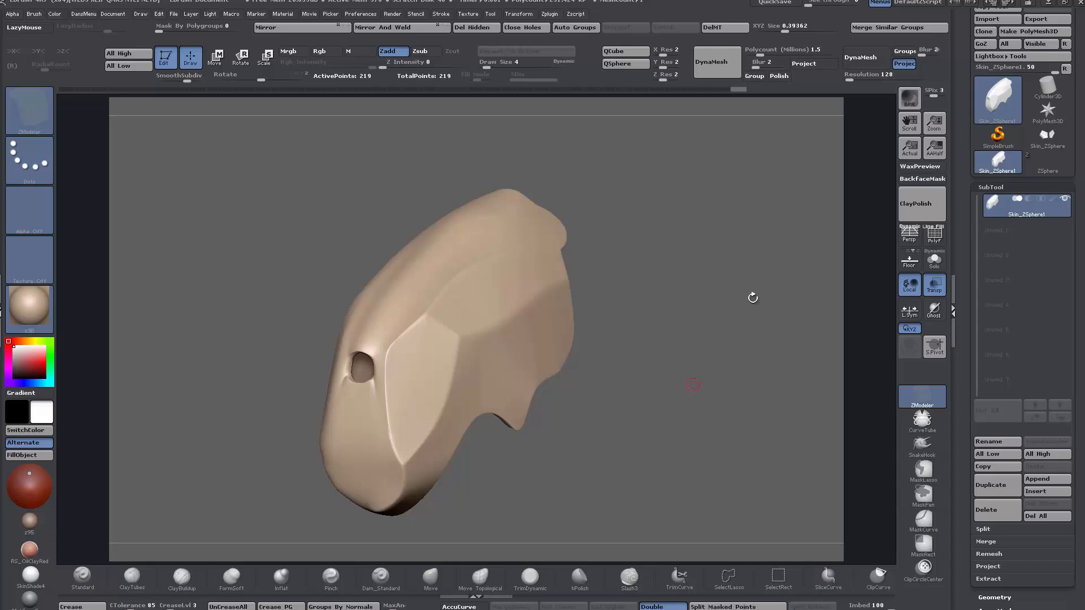
key("shift+d")
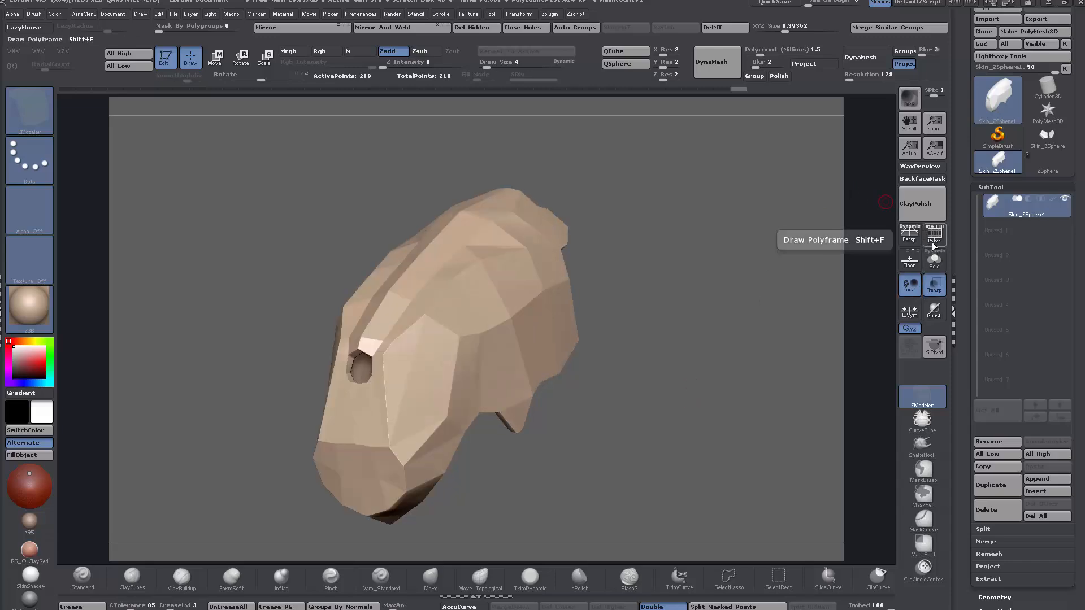
left_click(935, 237)
- Crease the outer rim edges around the helmet's front opening
left_click_drag(709, 355, 848, 232)
right_click_drag(322, 265, 339, 351)
right_click_drag(339, 302, 363, 358, "ctrl")
right_click_drag(384, 322, 431, 363)
key("d")
key("shift+d")
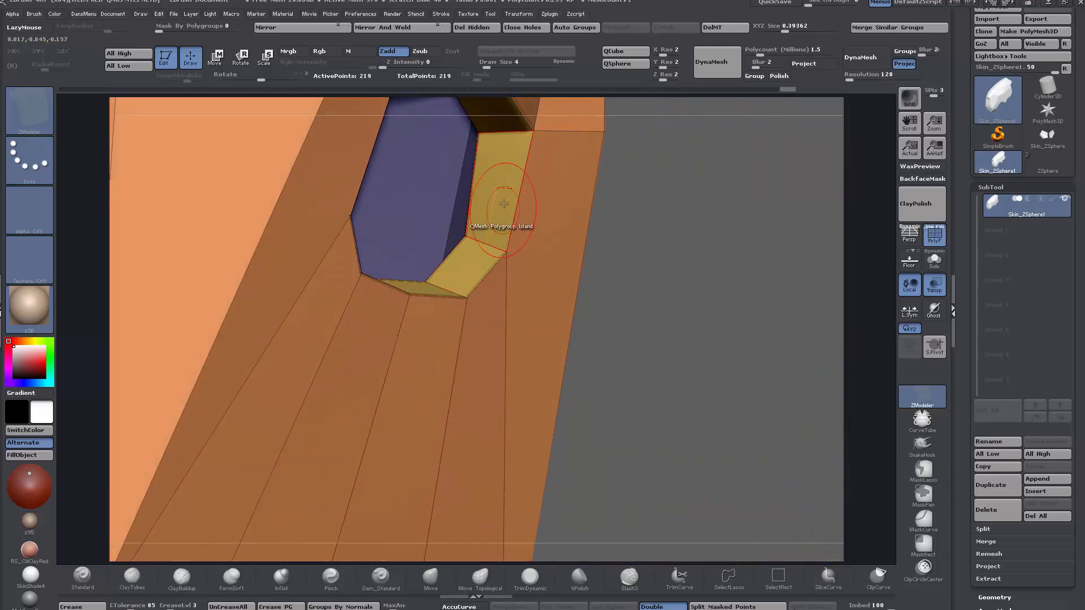
left_click(524, 172)
right_click_drag(547, 260, 305, 143)
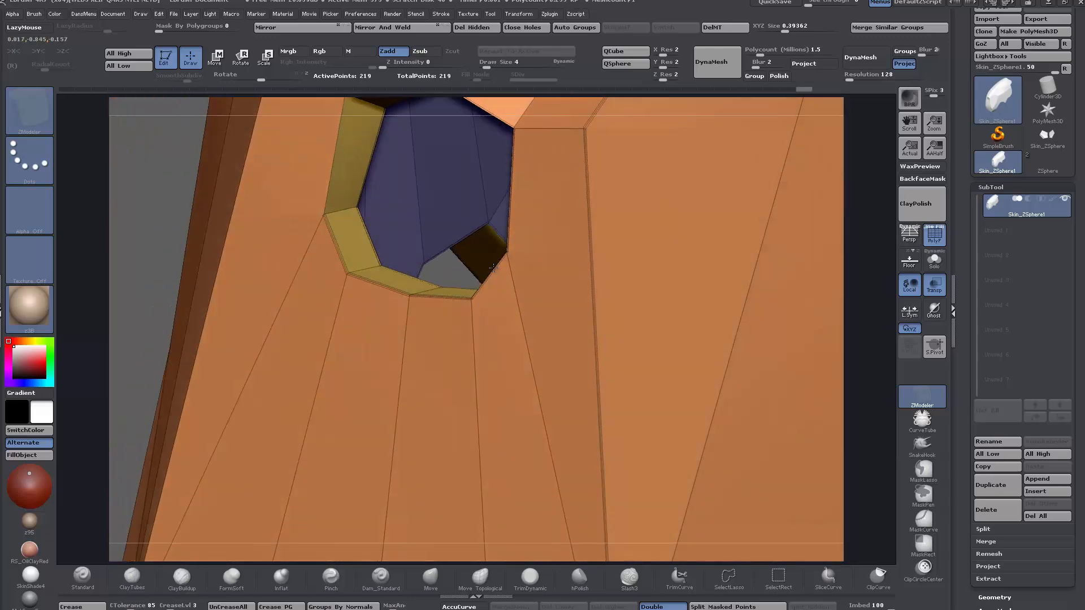
mouse_move(278, 341)
right_mouse_down("ctrl")
mouse_move(283, 177)
mouse_move(261, 278)
mouse_move(440, 331)
mouse_move(257, 323)
right_mouse_up("ctrl")
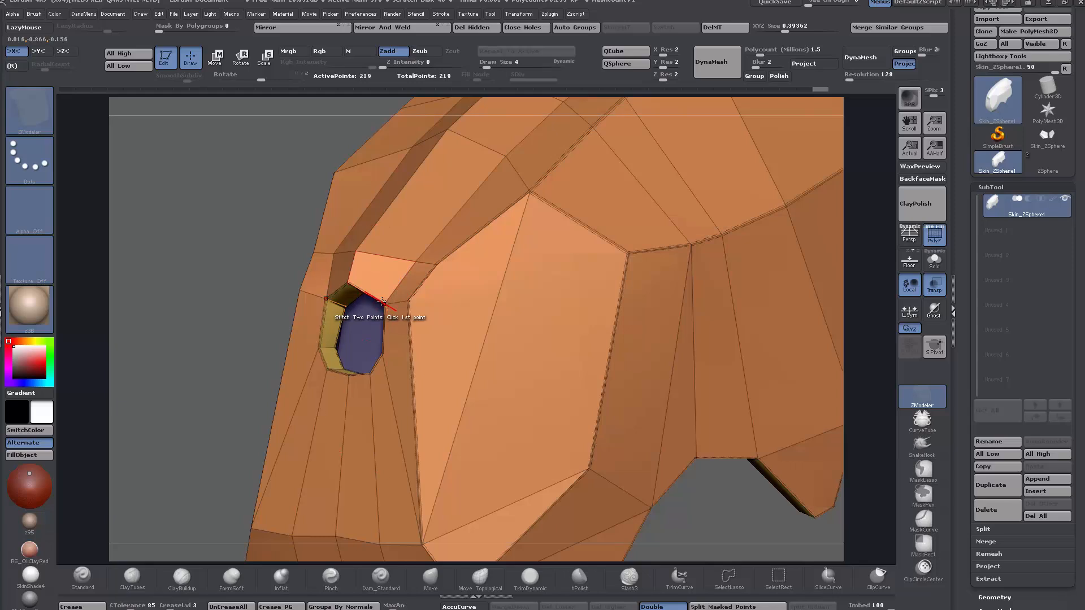
- Mirror and weld the helmet shell across the X axis, and check its smoothed surface with the polyframe hidden
left_click(304, 29)
left_click(367, 30)
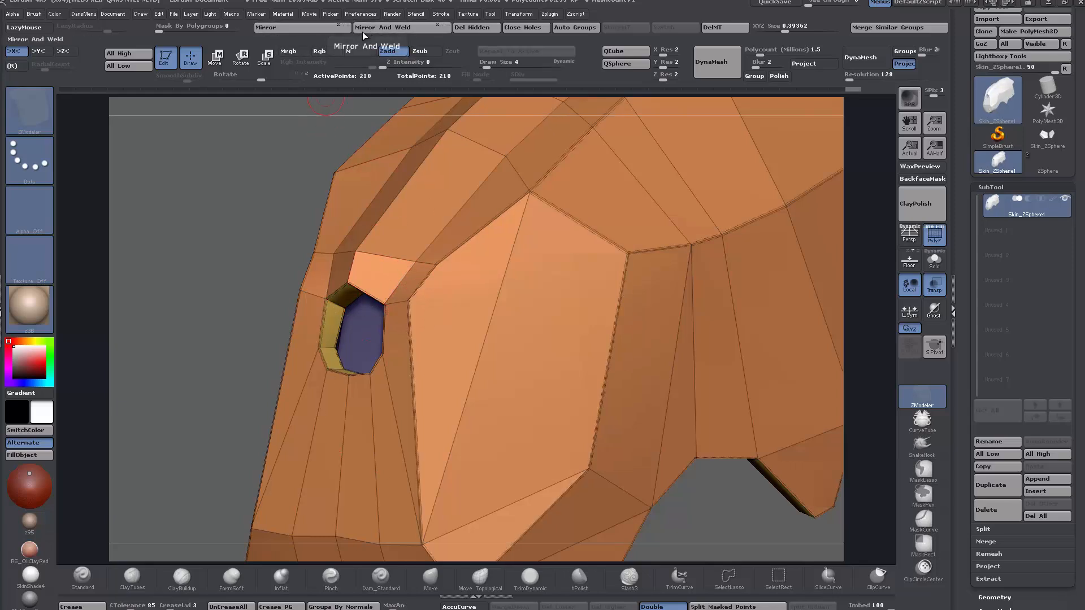
right_click_drag(379, 330, 417, 336)
key("d")
right_click_drag(458, 384, 464, 217, "ctrl")
left_click(934, 236)
right_click_drag(817, 372, 693, 370)
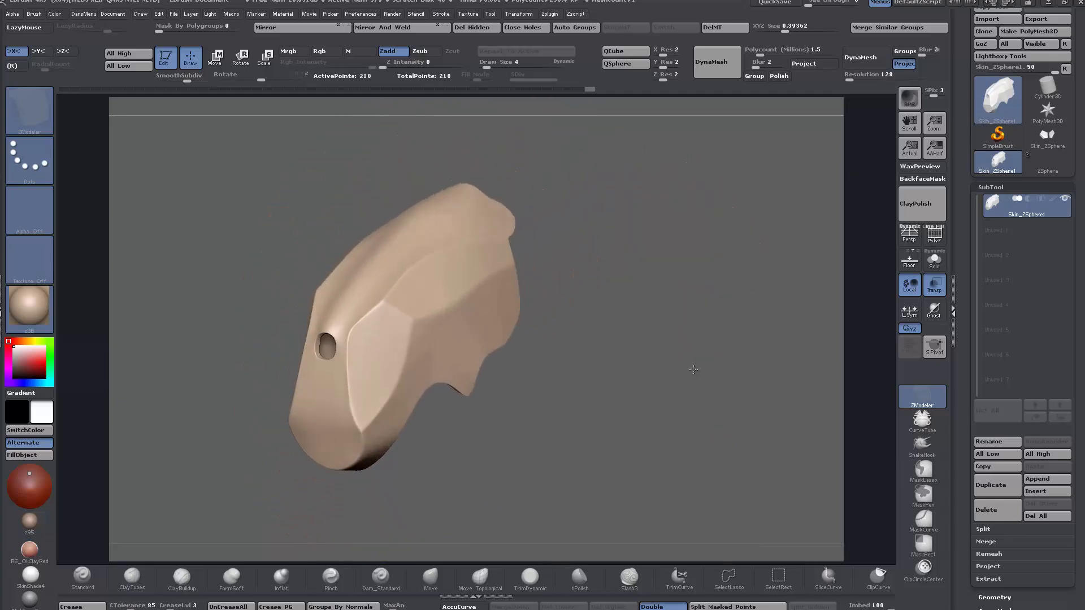
right_click(644, 408)
left_click(933, 239)
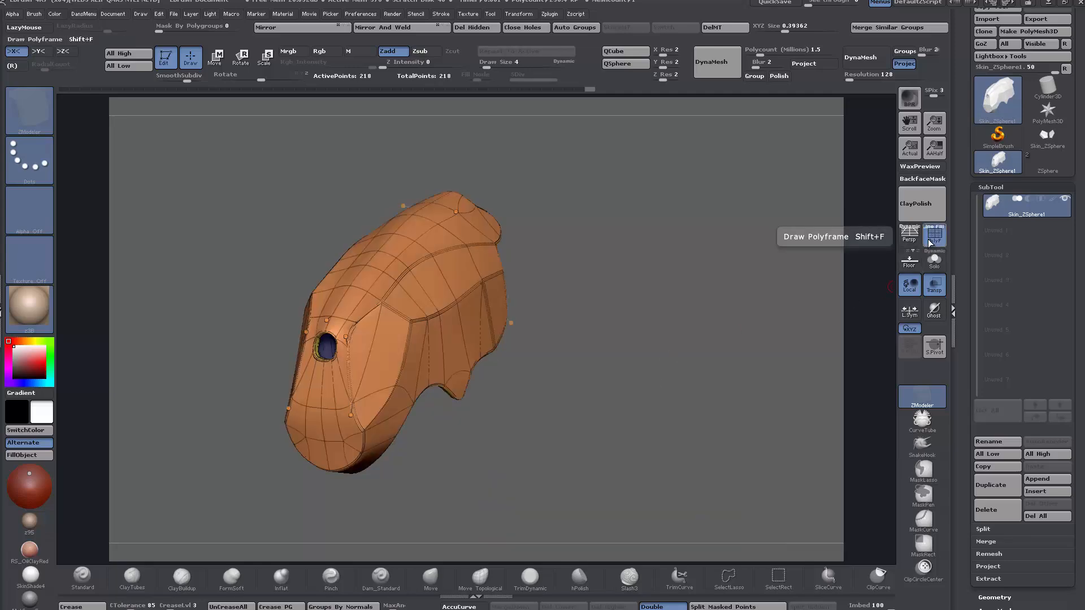
key("shift+d")
- Crease the horizontal edges above the chin, and crease the loop above the front opening with the EdgeLoop Complete target
right_click_drag(669, 371, 580, 425, "ctrl")
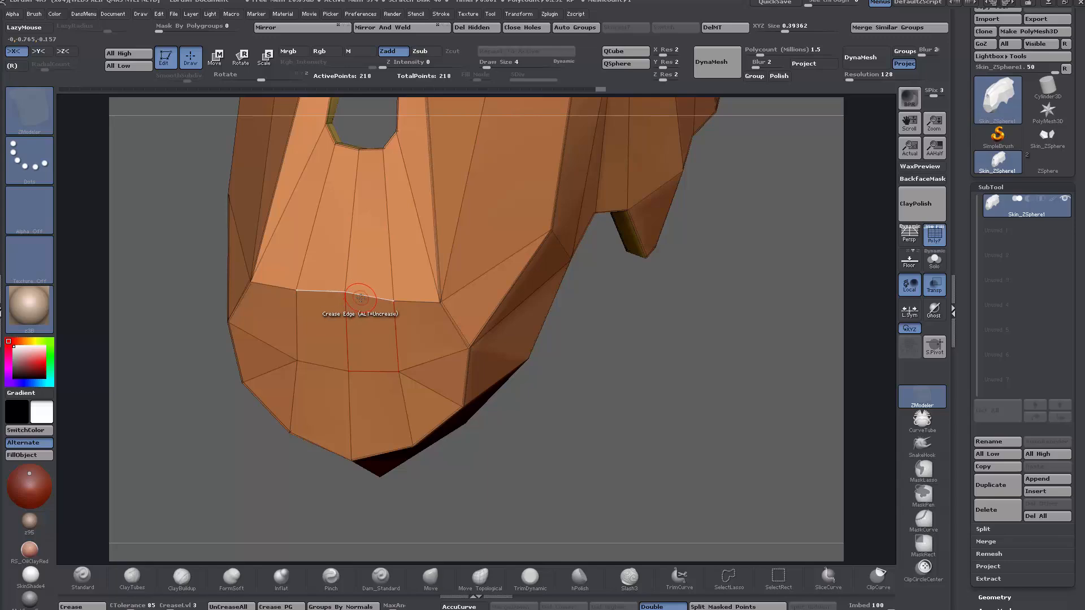
right_click_drag(585, 450, 672, 435)
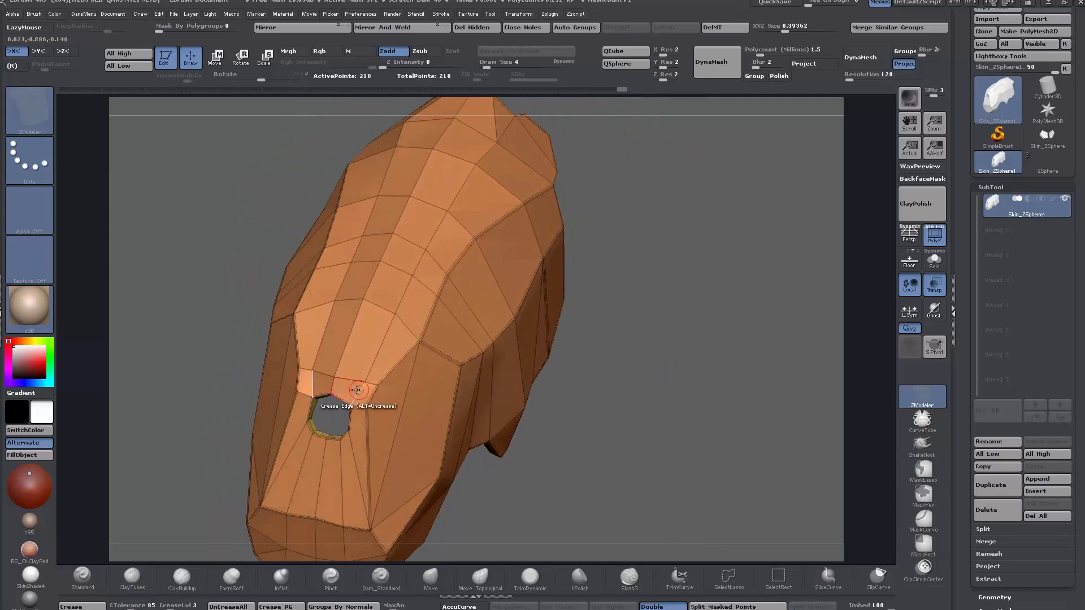
key("space")
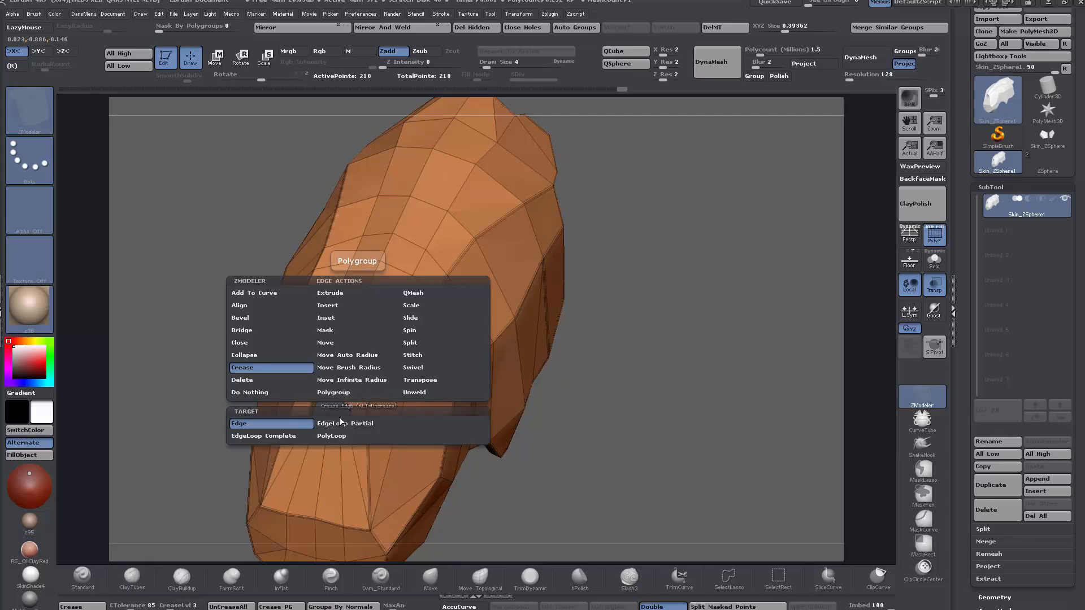
left_click(272, 438)
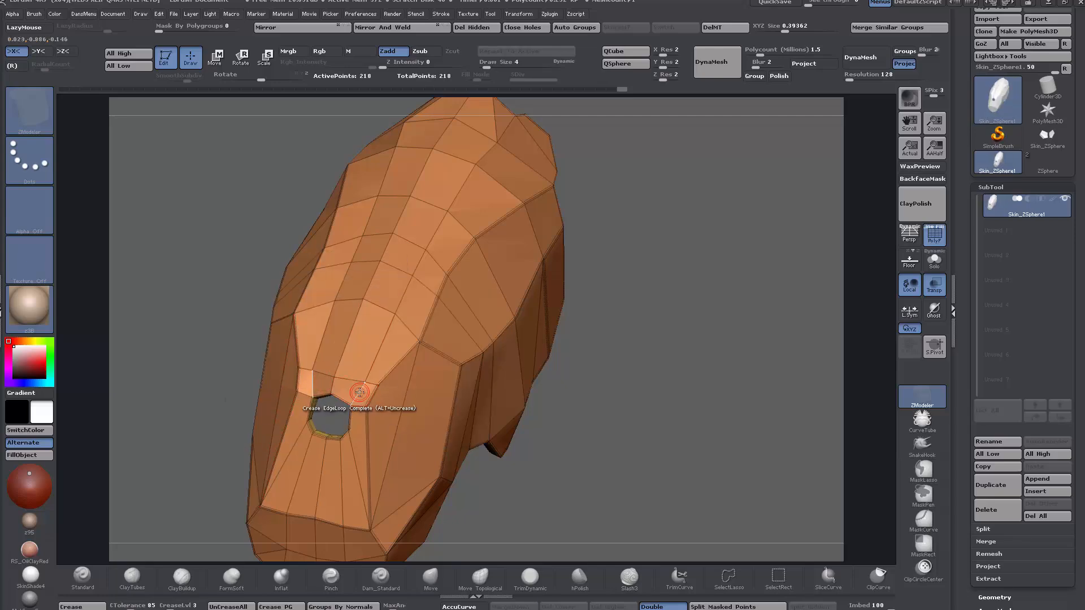
left_click(349, 374)
- Preview the chin and crown creases on the smoothed helmet without the polyframe
left_click_drag(680, 443, 682, 418)
key("shift+f")
key("d")
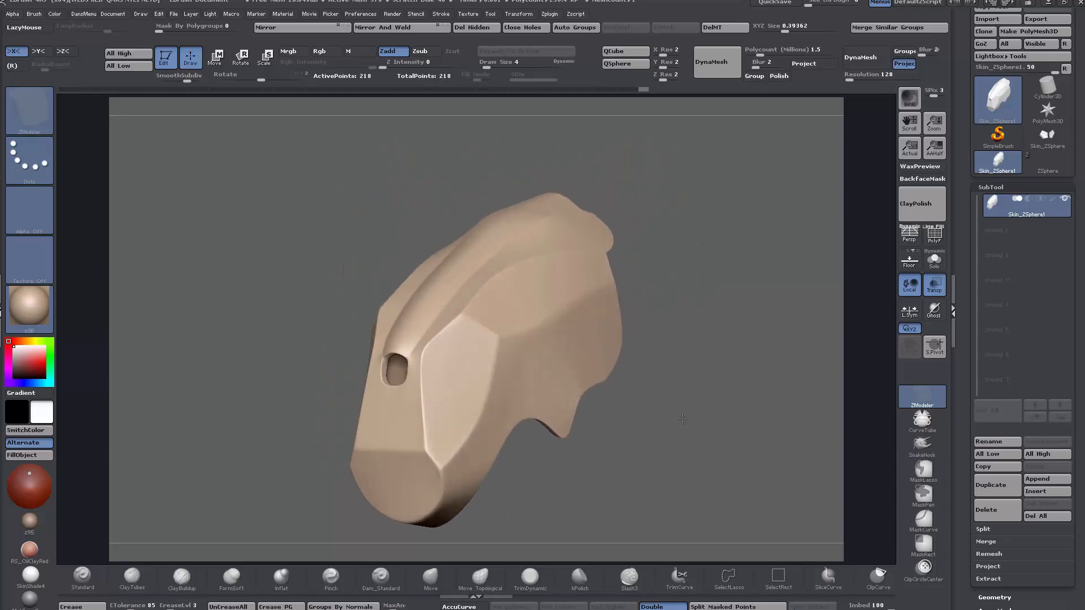
- With dynamic subdivision off, inset the chin polygons as one region using the ZModeler Inset action with Inset Region
left_click(935, 237)
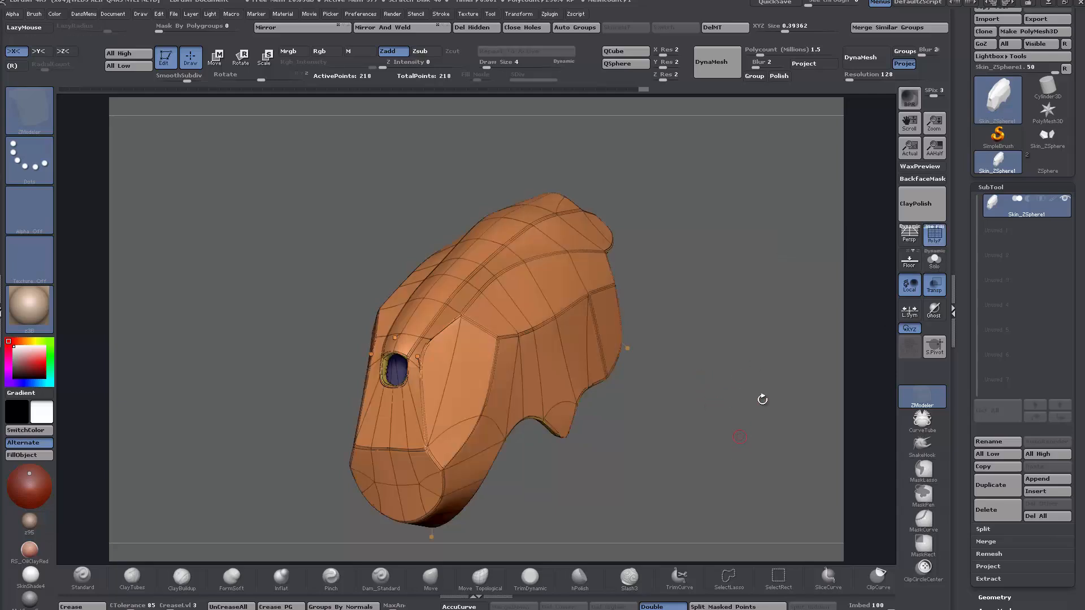
key("shift+d")
mouse_move(798, 410)
left_mouse_down()
mouse_move(794, 434)
mouse_move(778, 371)
mouse_move(684, 468)
mouse_move(752, 421)
left_mouse_up()
mouse_move(436, 427)
left_mouse_down("alt")
mouse_move(506, 421)
mouse_move(475, 376)
left_mouse_up("alt")
key("space")
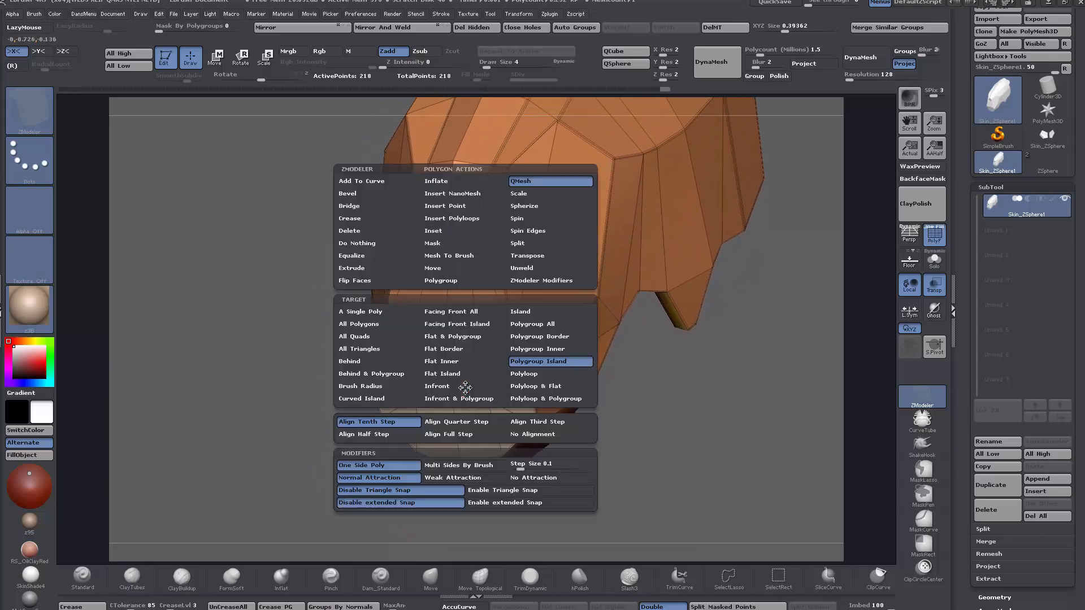
left_click(443, 231)
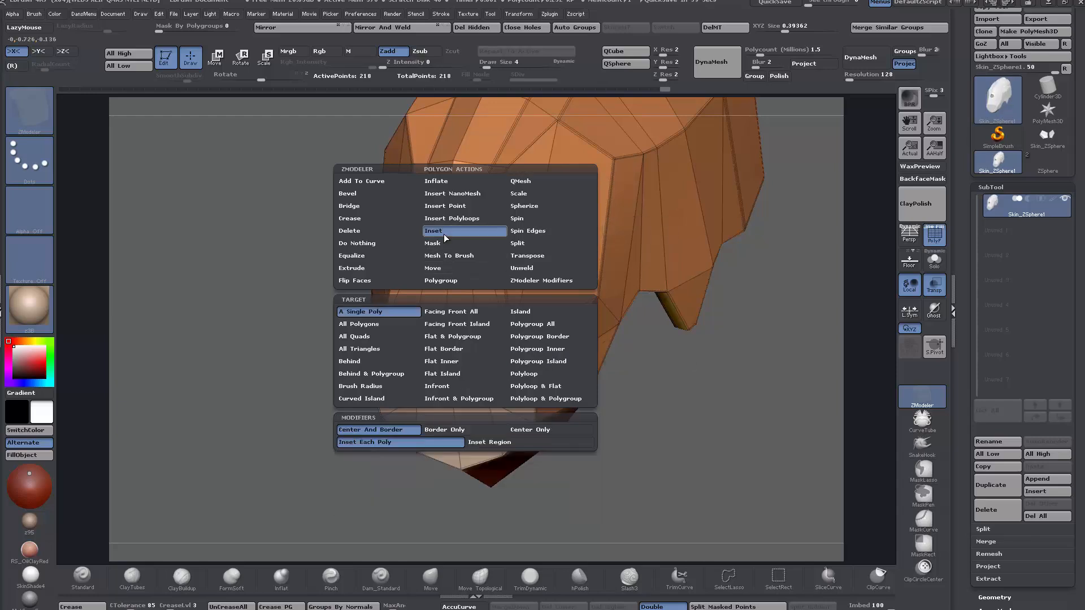
left_click(497, 442)
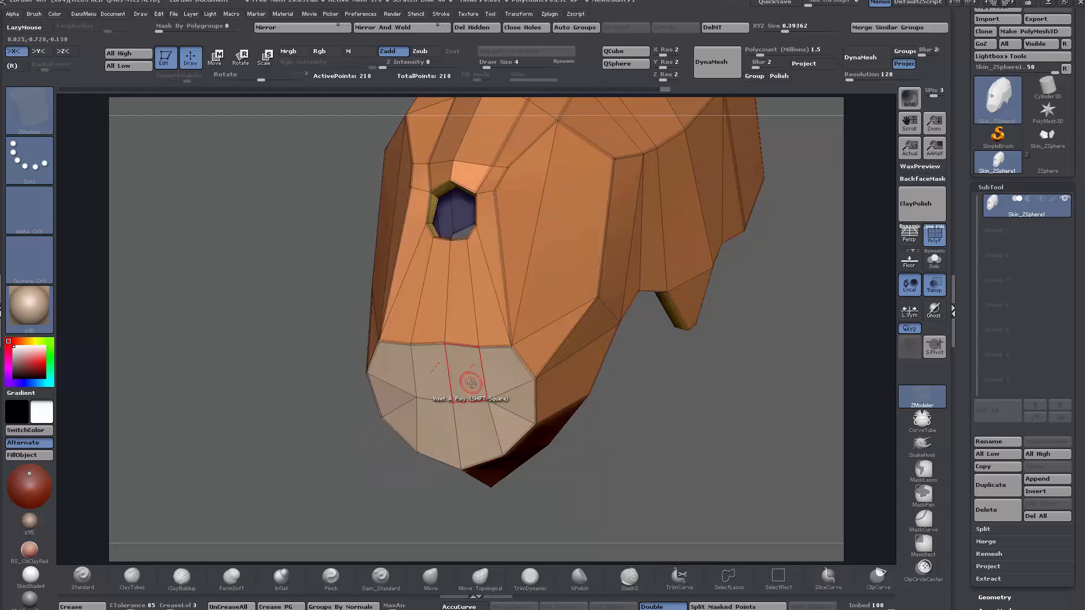
left_click_drag(462, 380, 474, 383)
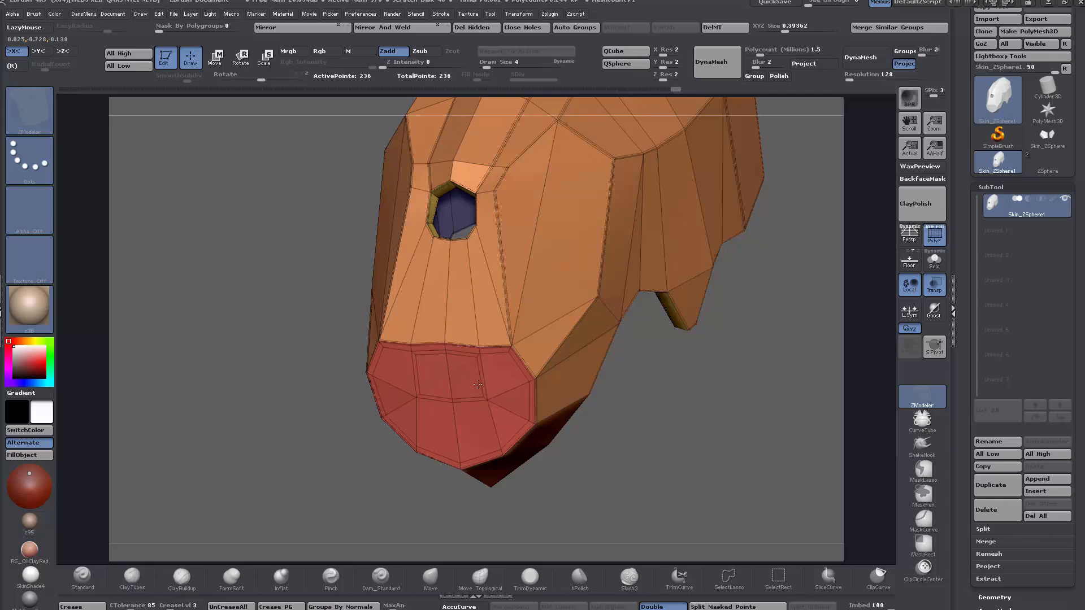
key("ctrl")
key("ctrl+z")
- QMesh the narrow inset loop around the chin with the Polyloop target to sink a groove into the shell
key("space")
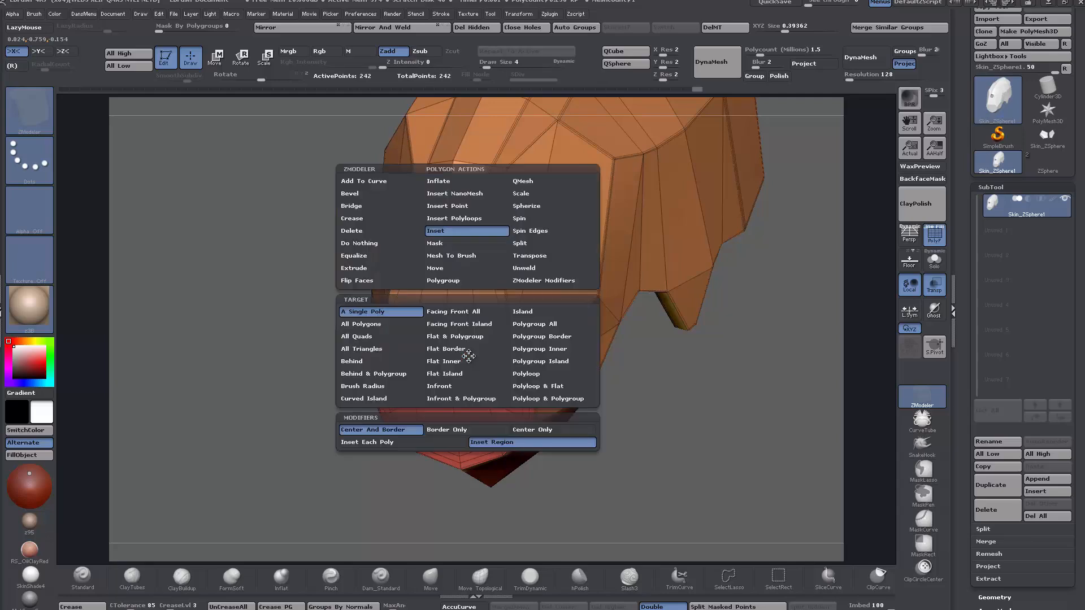
left_click(531, 182)
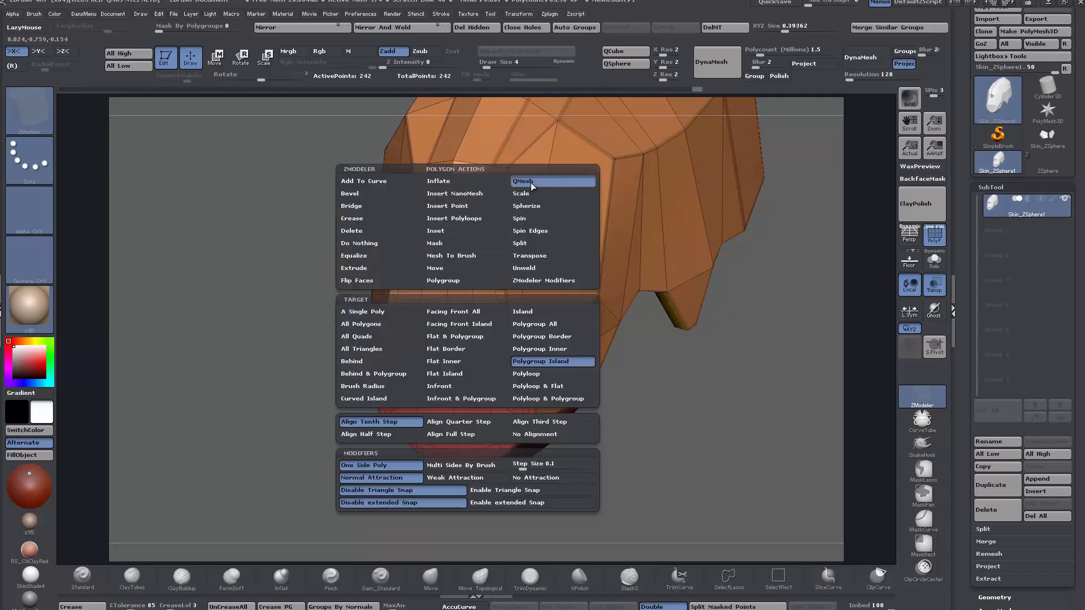
left_click(530, 373)
left_click(496, 361)
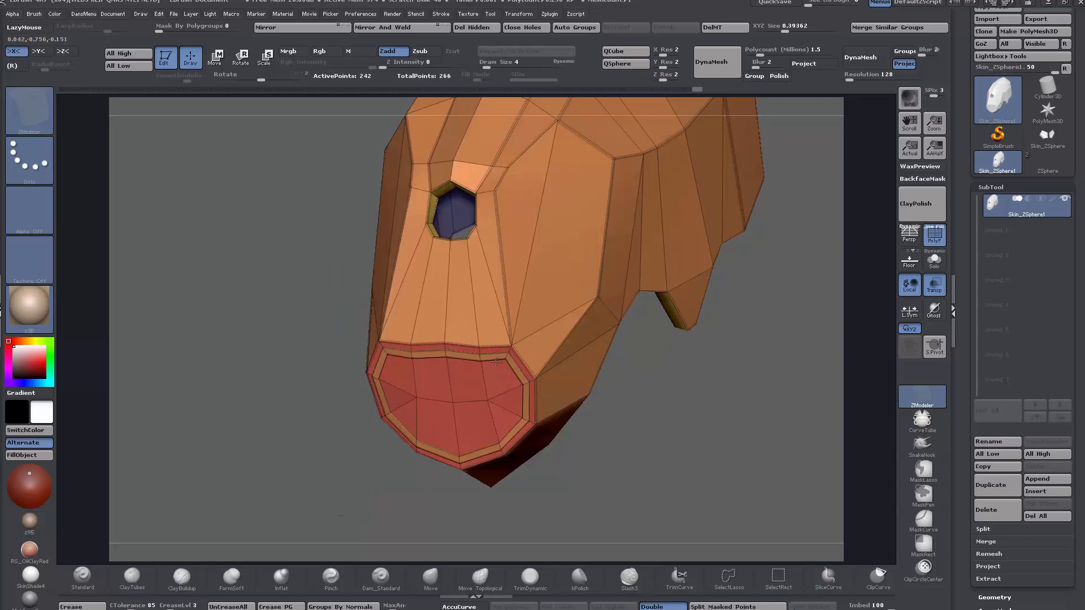
left_click_drag(496, 362, 494, 343)
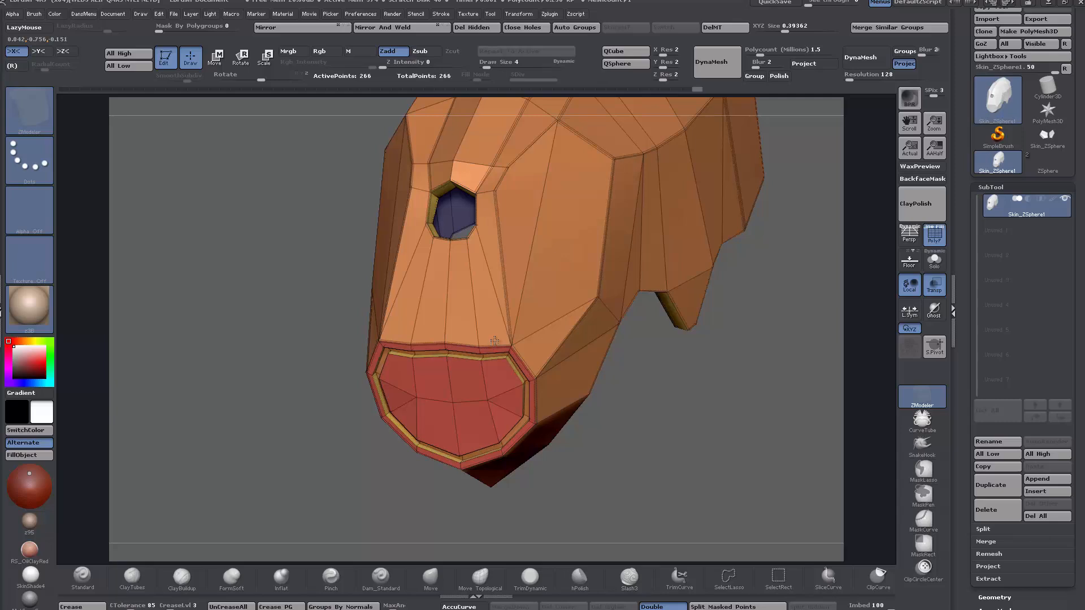
left_click_drag(242, 482, 262, 466)
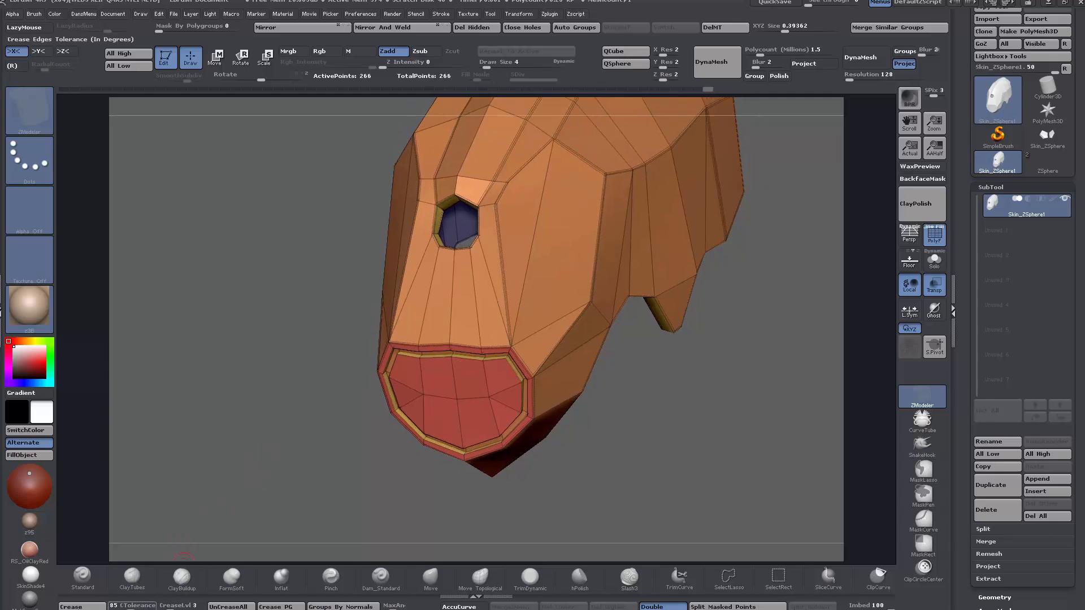
- Compare the chin groove on the smoothed and unsmoothed helmet, with and without the polyframe
left_click_drag(669, 508, 708, 472)
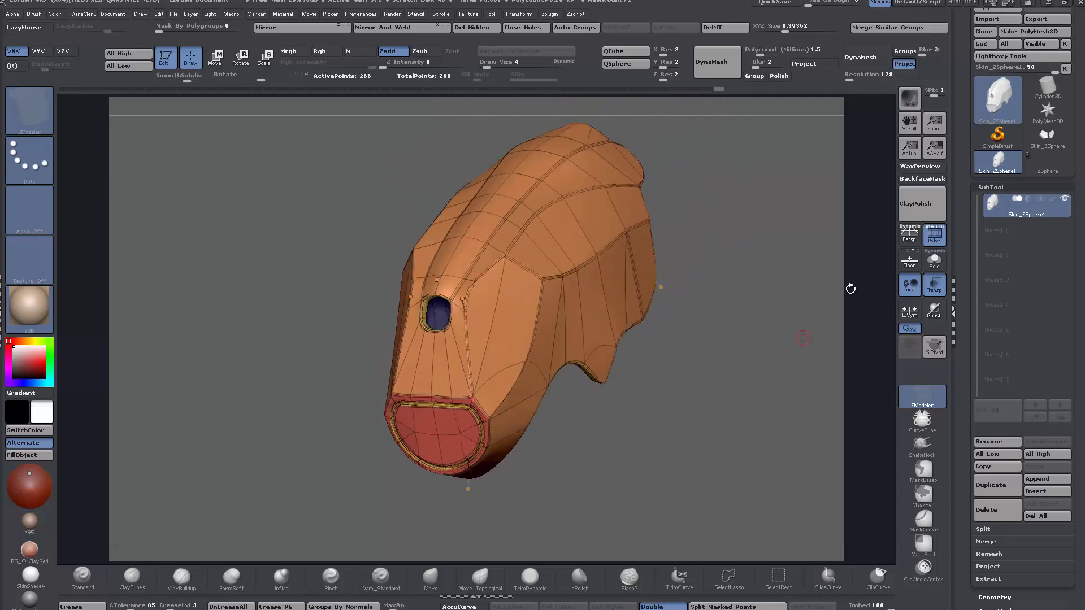
left_click(933, 233)
mouse_move(696, 452)
left_mouse_down()
mouse_move(697, 392)
mouse_move(691, 412)
mouse_move(703, 426)
mouse_move(765, 375)
mouse_move(751, 362)
left_mouse_up()
left_click(932, 238)
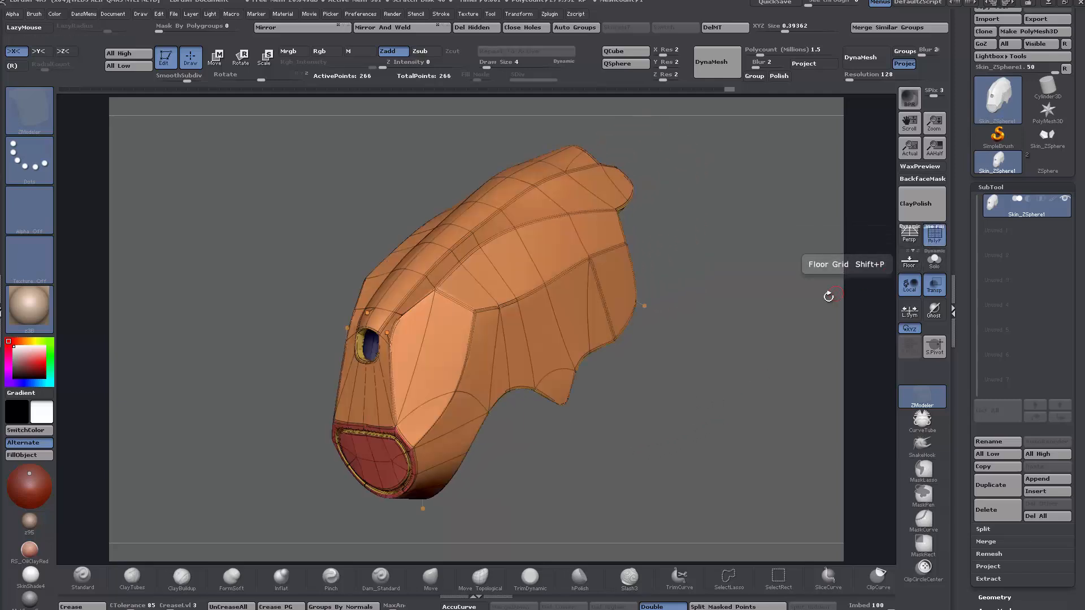
key("shift+d")
left_click_drag(715, 380, 791, 345)
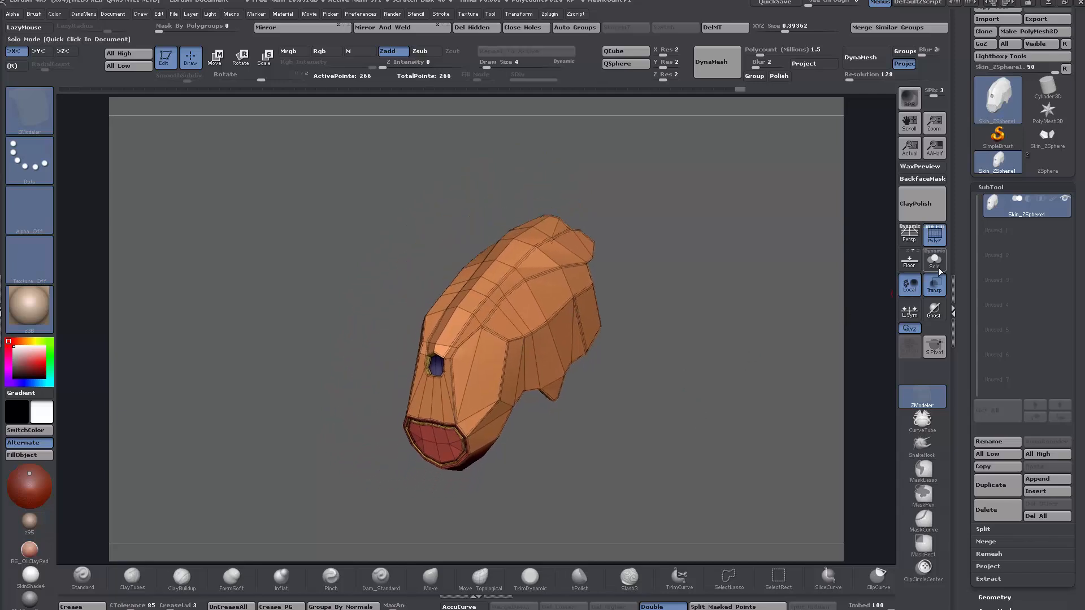
left_click(936, 236)
left_click(934, 236)
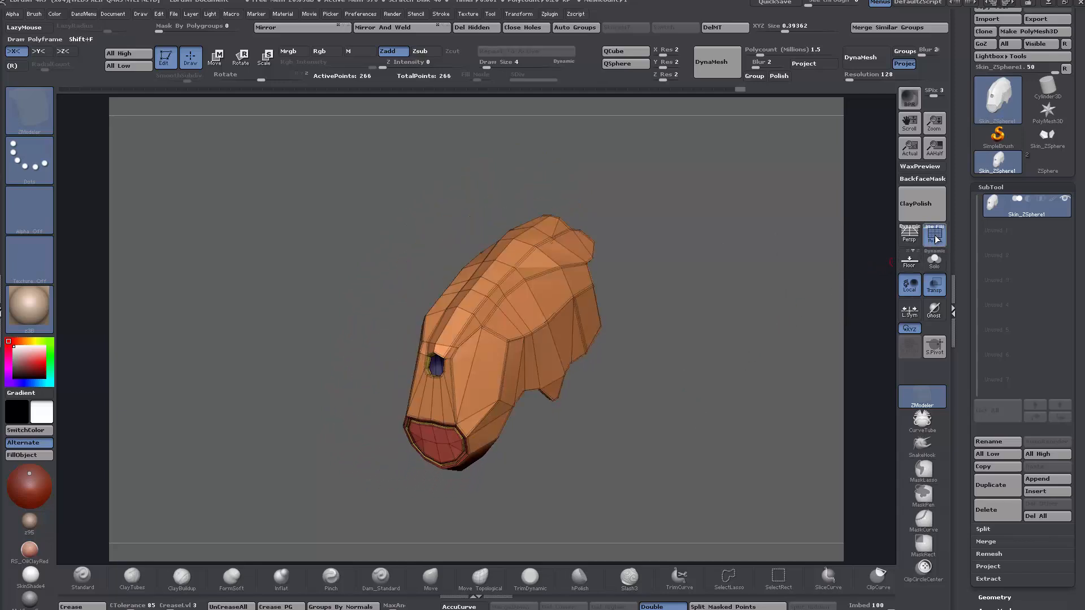
key("d")
left_click(936, 236)
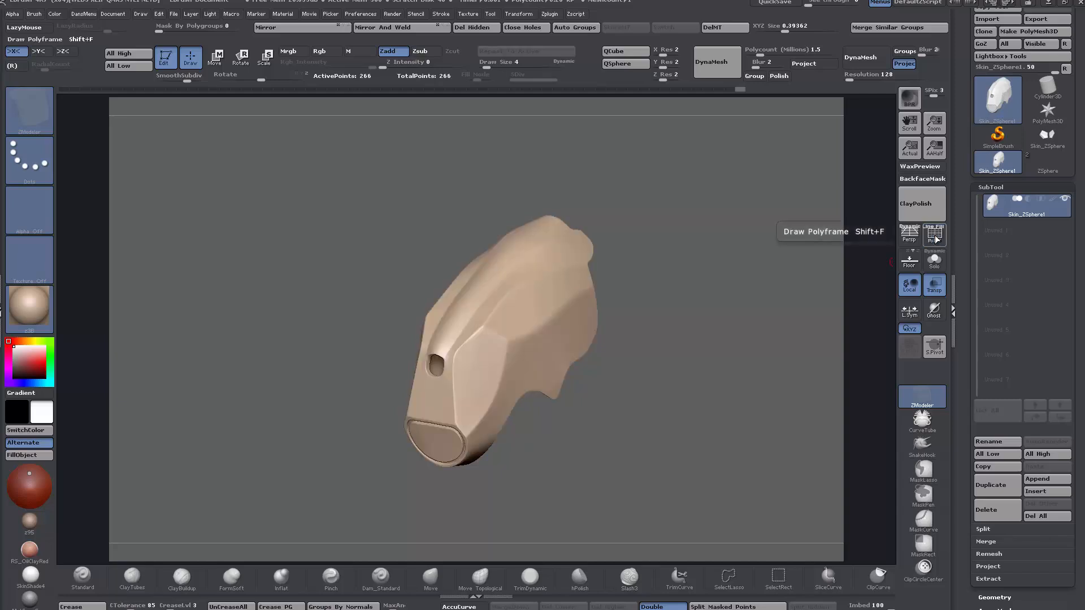
- Pick the hPolish brush and examine the smoothed helmet surface from the front, the side and below
left_click_drag(705, 347, 649, 465)
key("f")
mouse_move(668, 421)
left_mouse_down()
mouse_move(706, 399)
mouse_move(671, 414)
mouse_move(700, 407)
mouse_move(693, 399)
mouse_move(725, 427)
left_mouse_up()
left_click(579, 576)
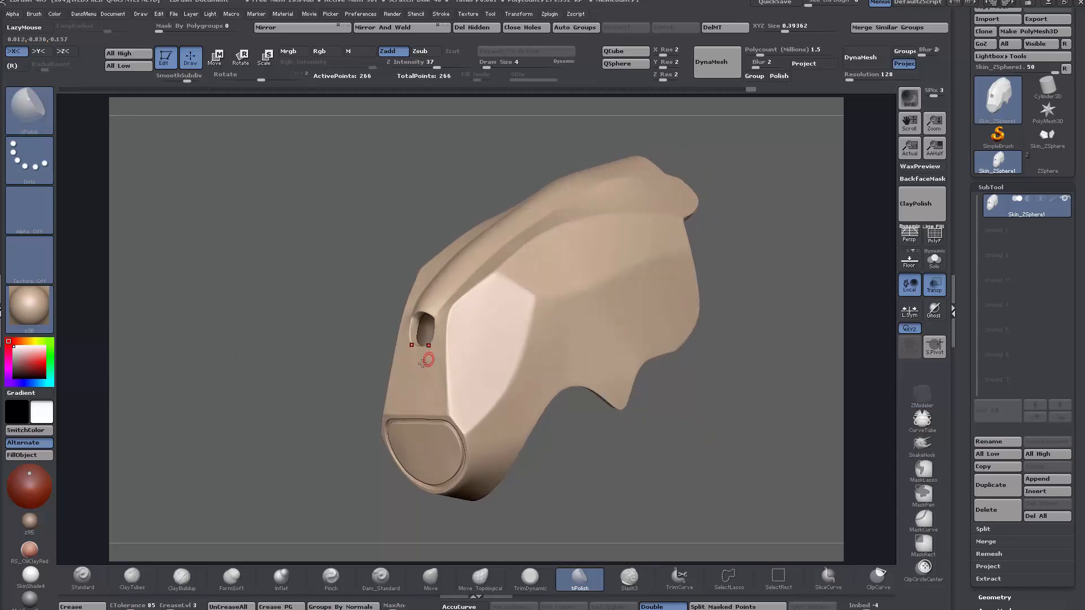
left_click_drag(705, 467, 634, 435, "alt")
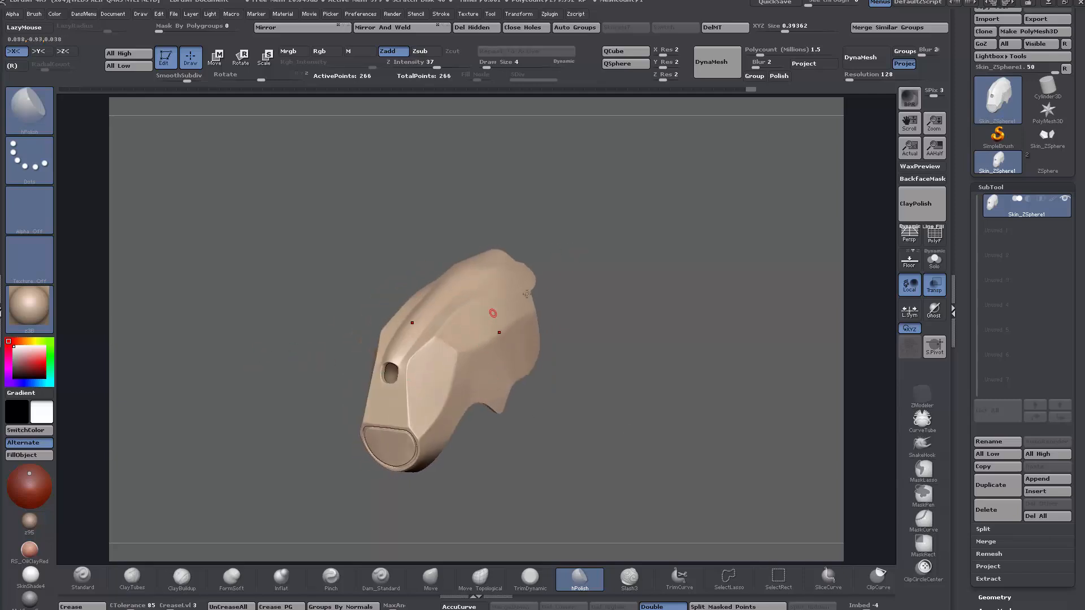
left_click_drag(577, 386, 638, 374)
left_click_drag(611, 428, 638, 434)
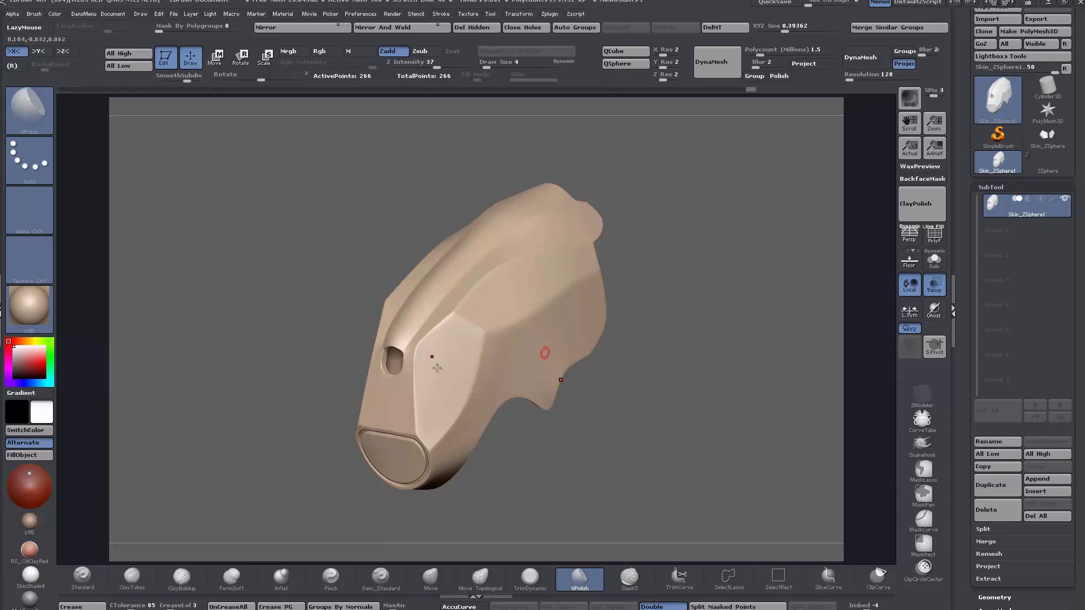
left_click_drag(745, 341, 544, 317)
mouse_move(588, 316)
right_mouse_down()
mouse_move(504, 318)
mouse_move(596, 309)
right_mouse_up()
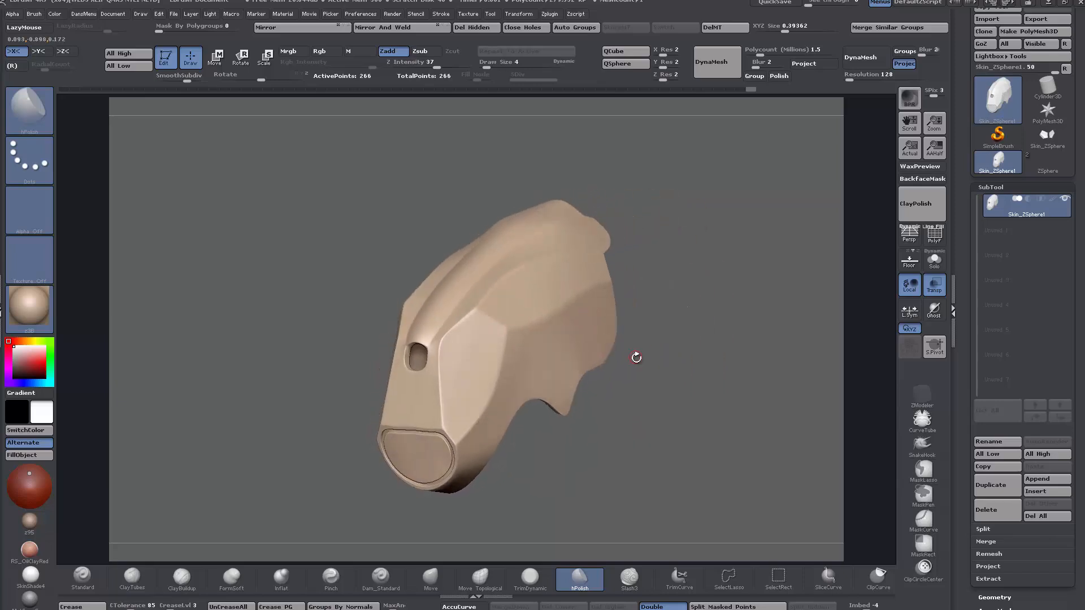
right_click_drag(649, 361, 625, 453)
right_click_drag(668, 364, 713, 354, "ctrl")
- Show the polyframe on the unsmoothed helmet and change the current colour to a saturated blue
left_click(933, 234)
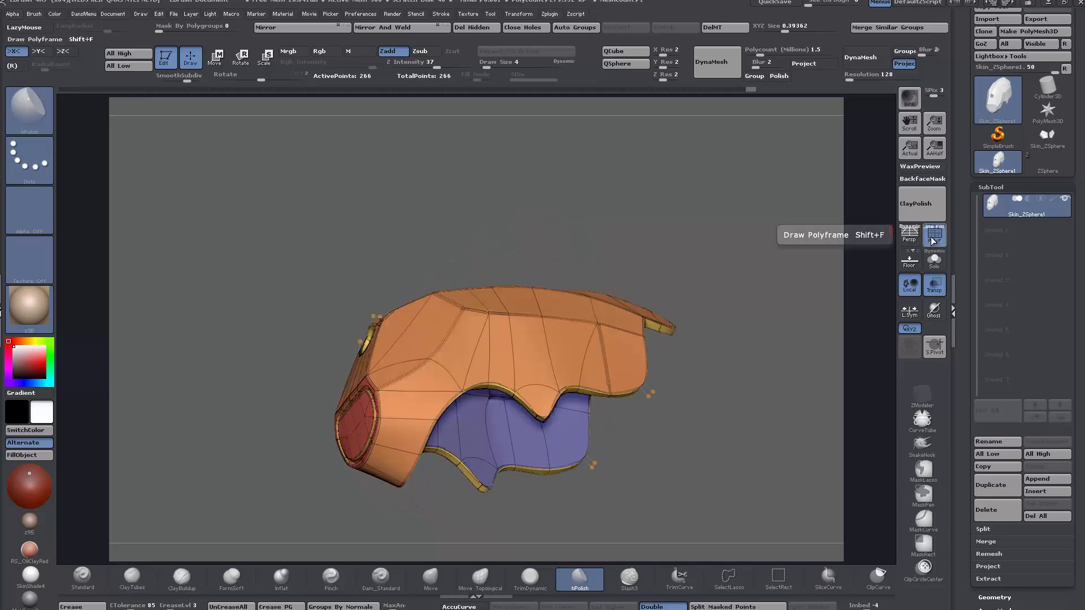
left_click(933, 241)
key("shift+d")
left_click(931, 243)
right_click(858, 345)
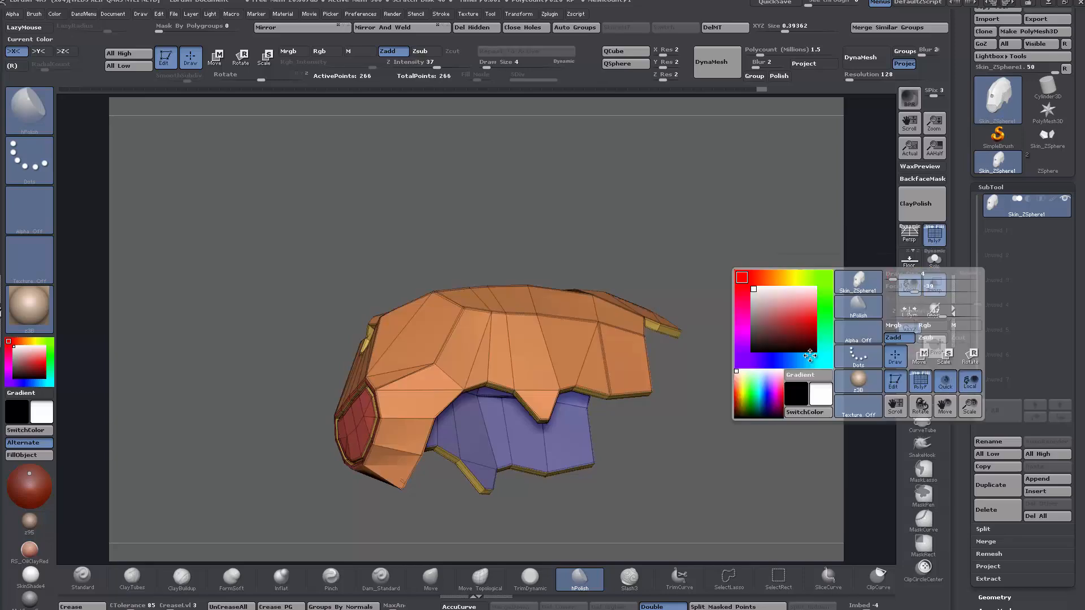
left_click(791, 360)
left_click(813, 318)
right_click_drag(715, 345, 741, 468, "ctrl")
right_click_drag(741, 469, 720, 399, "alt")
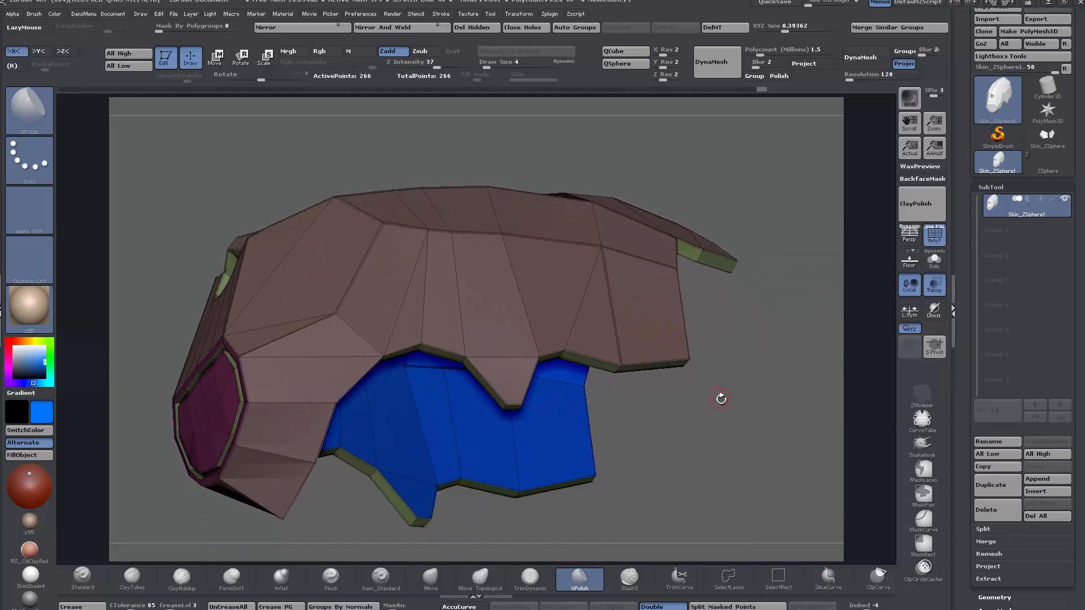
- Compare the helmet's lower rim with and without dynamic subdivision, toggling the polyframe
key("d")
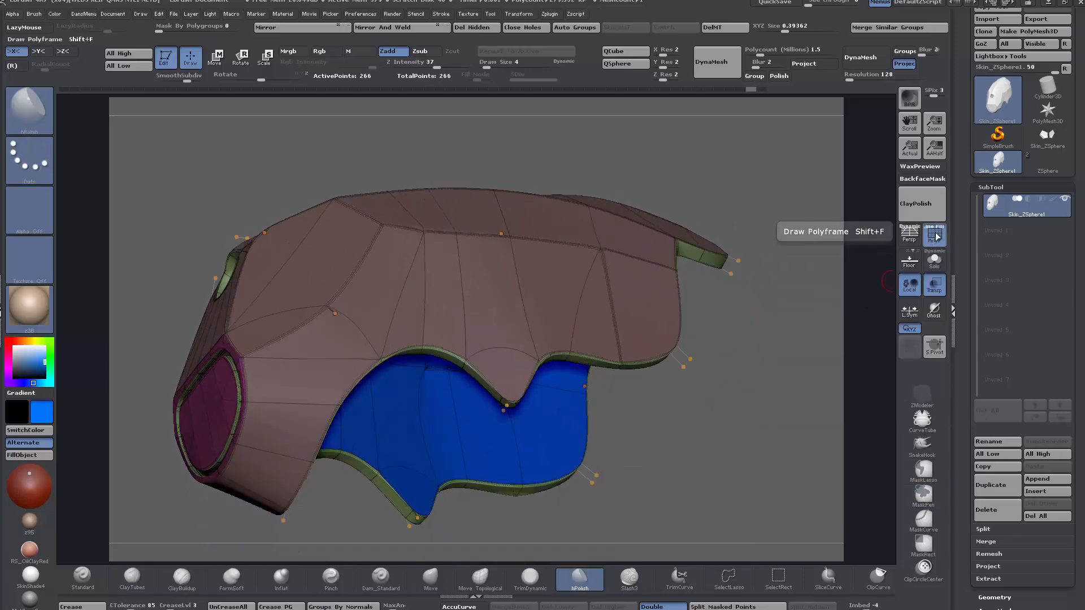
key("shift+d")
left_click(934, 235)
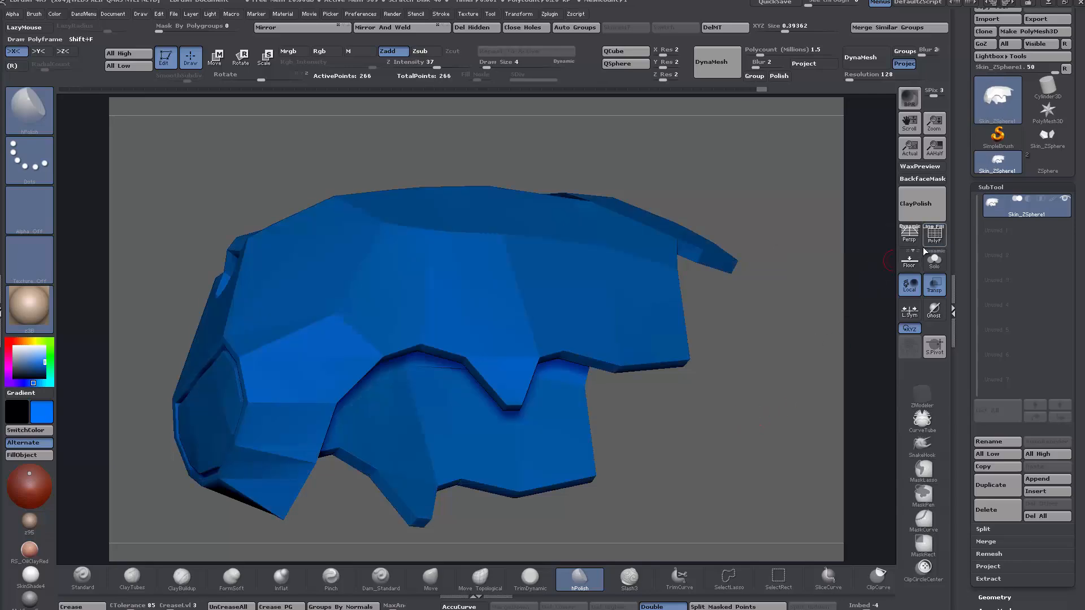
left_click(932, 235)
- Return to the ZModeler brush and crease the short edges at the corners of the helmet's lower rim with the Edge target
right_click_drag(780, 395, 730, 346, "ctrl")
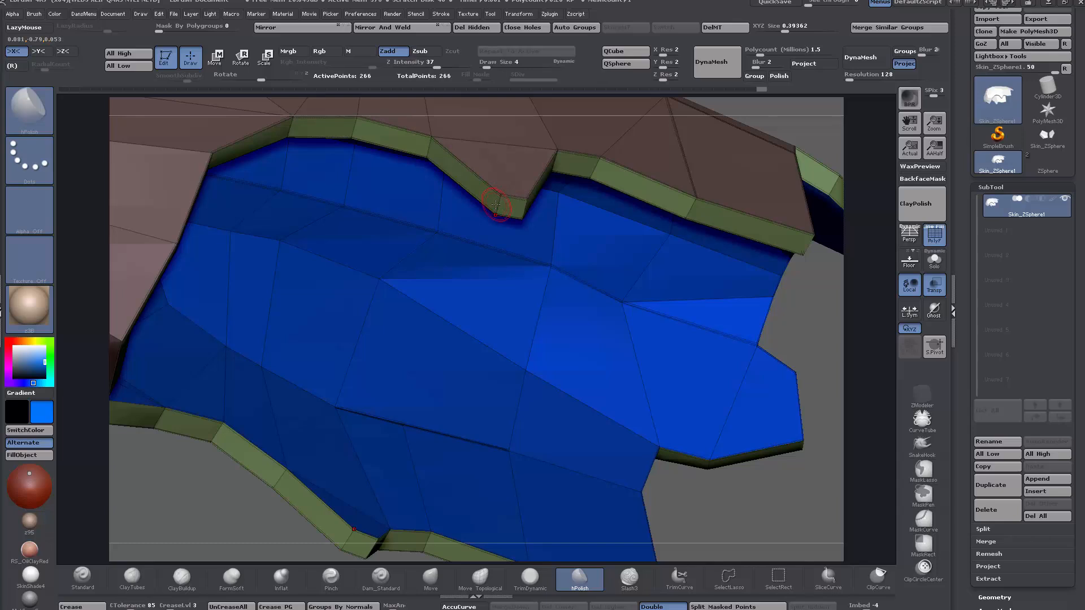
left_click(921, 396)
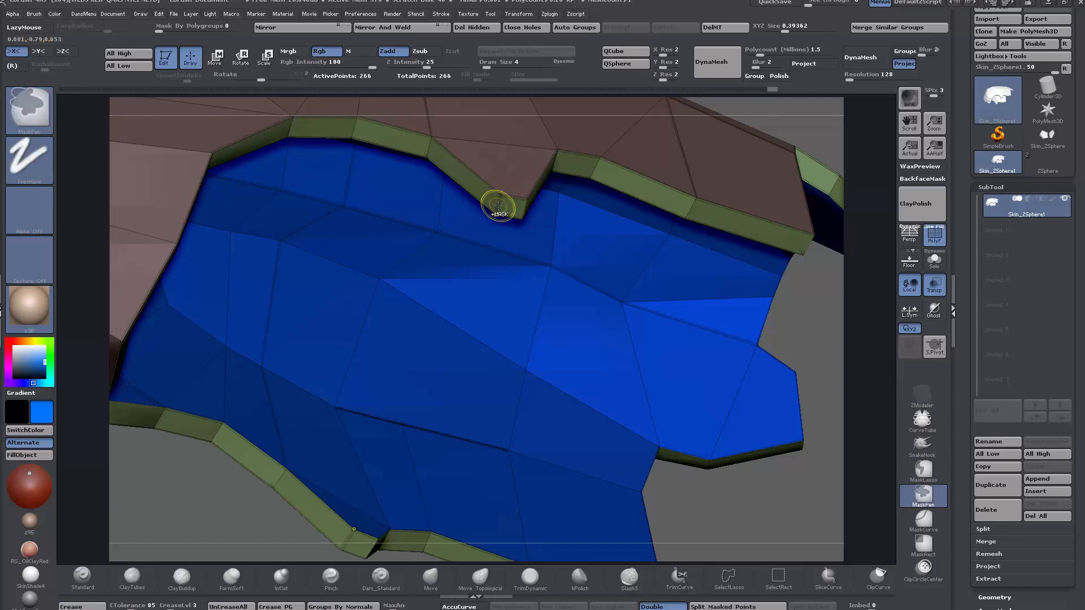
key("space")
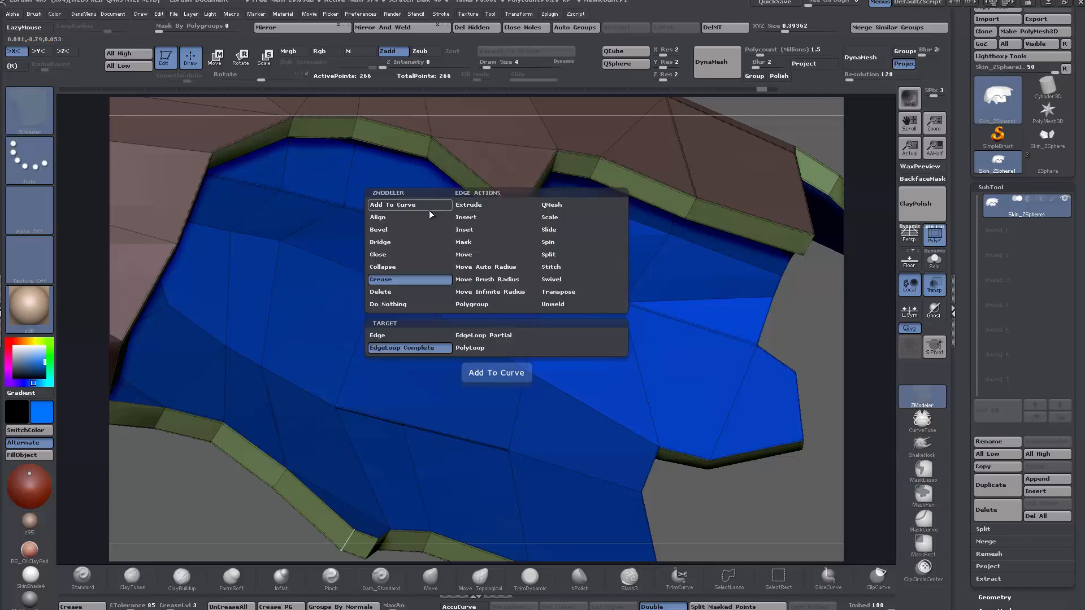
left_click(397, 335)
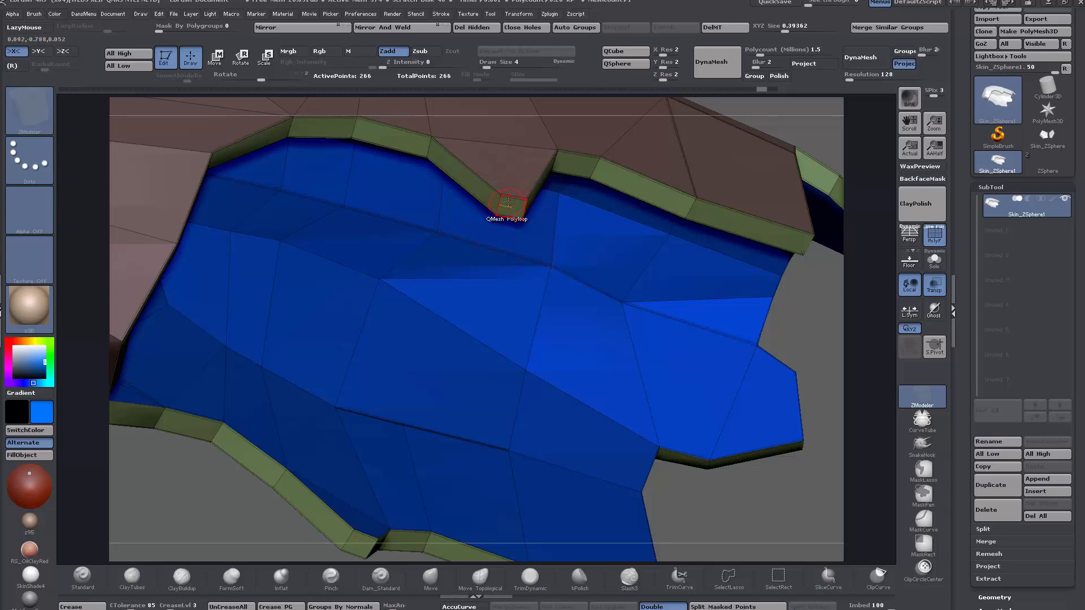
left_click(518, 216)
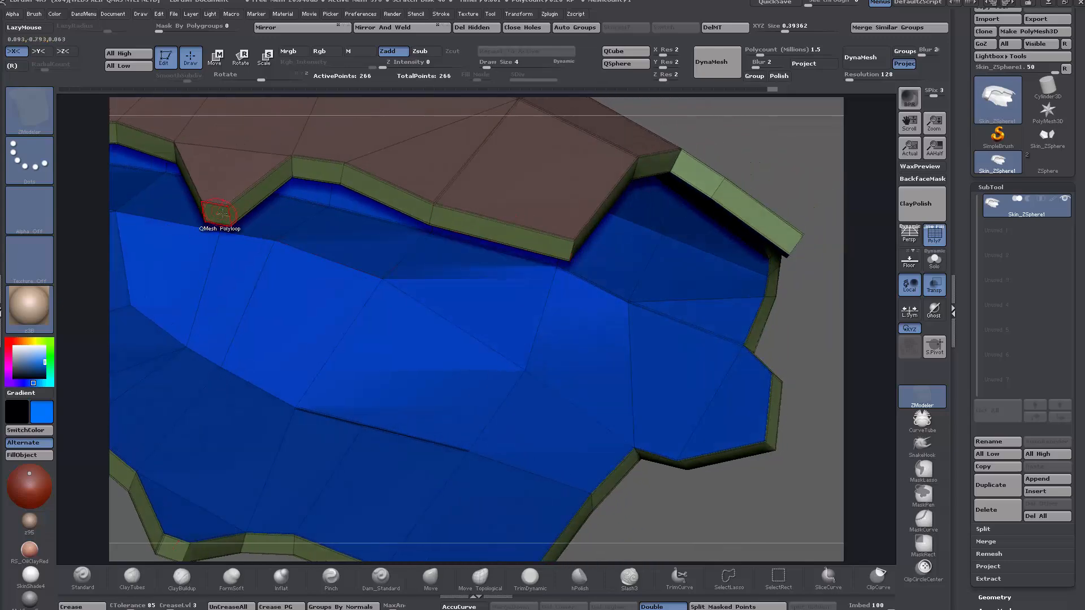
key("space")
left_click(230, 216)
right_click_drag(240, 217, 763, 277)
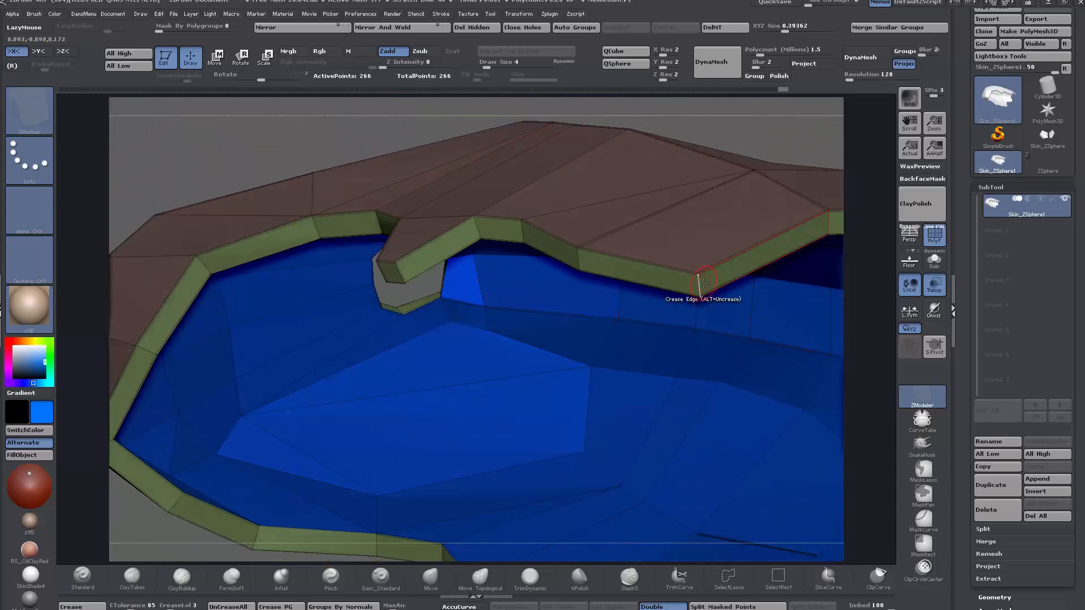
right_click_drag(574, 316, 721, 396, "ctrl")
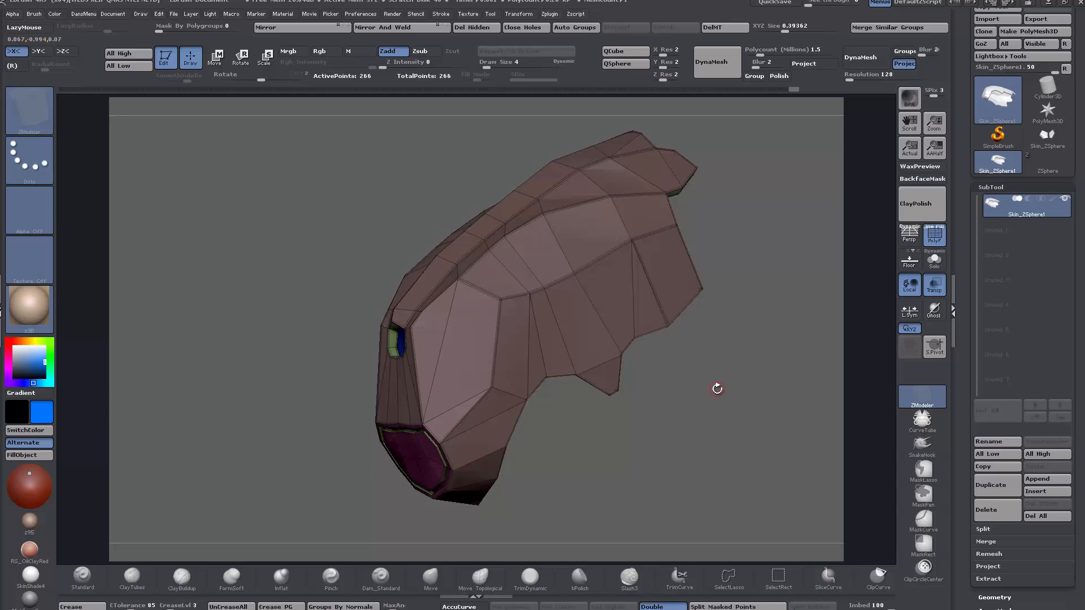